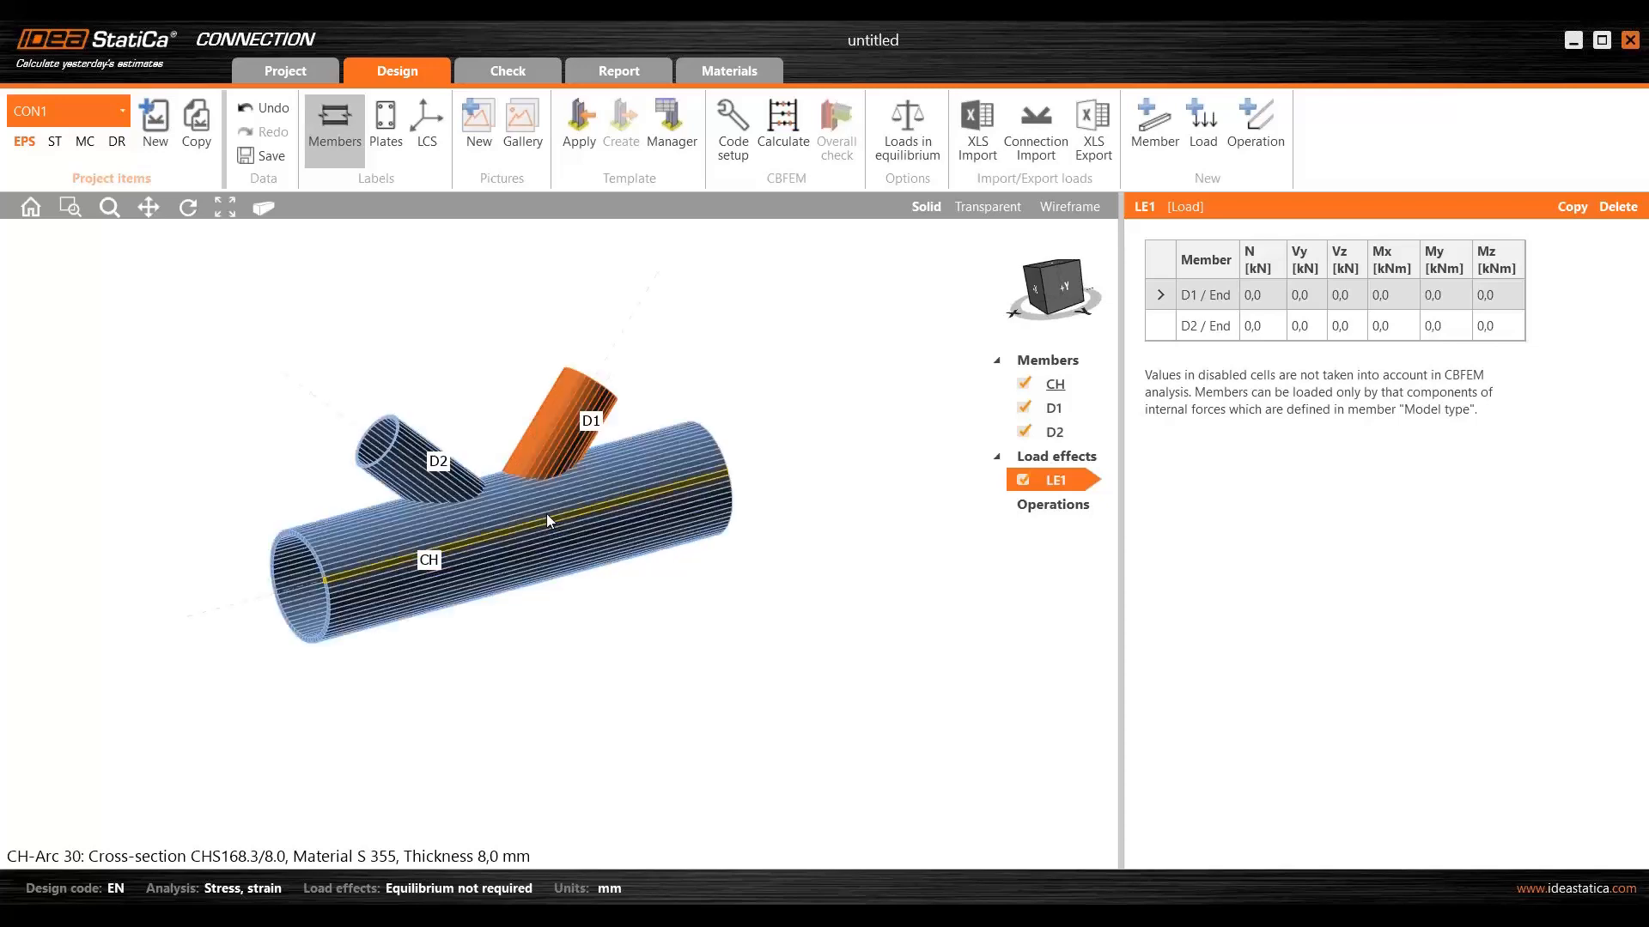
- Set the β direction of member D1 to 25°
scroll(503, 487, "up", 4)
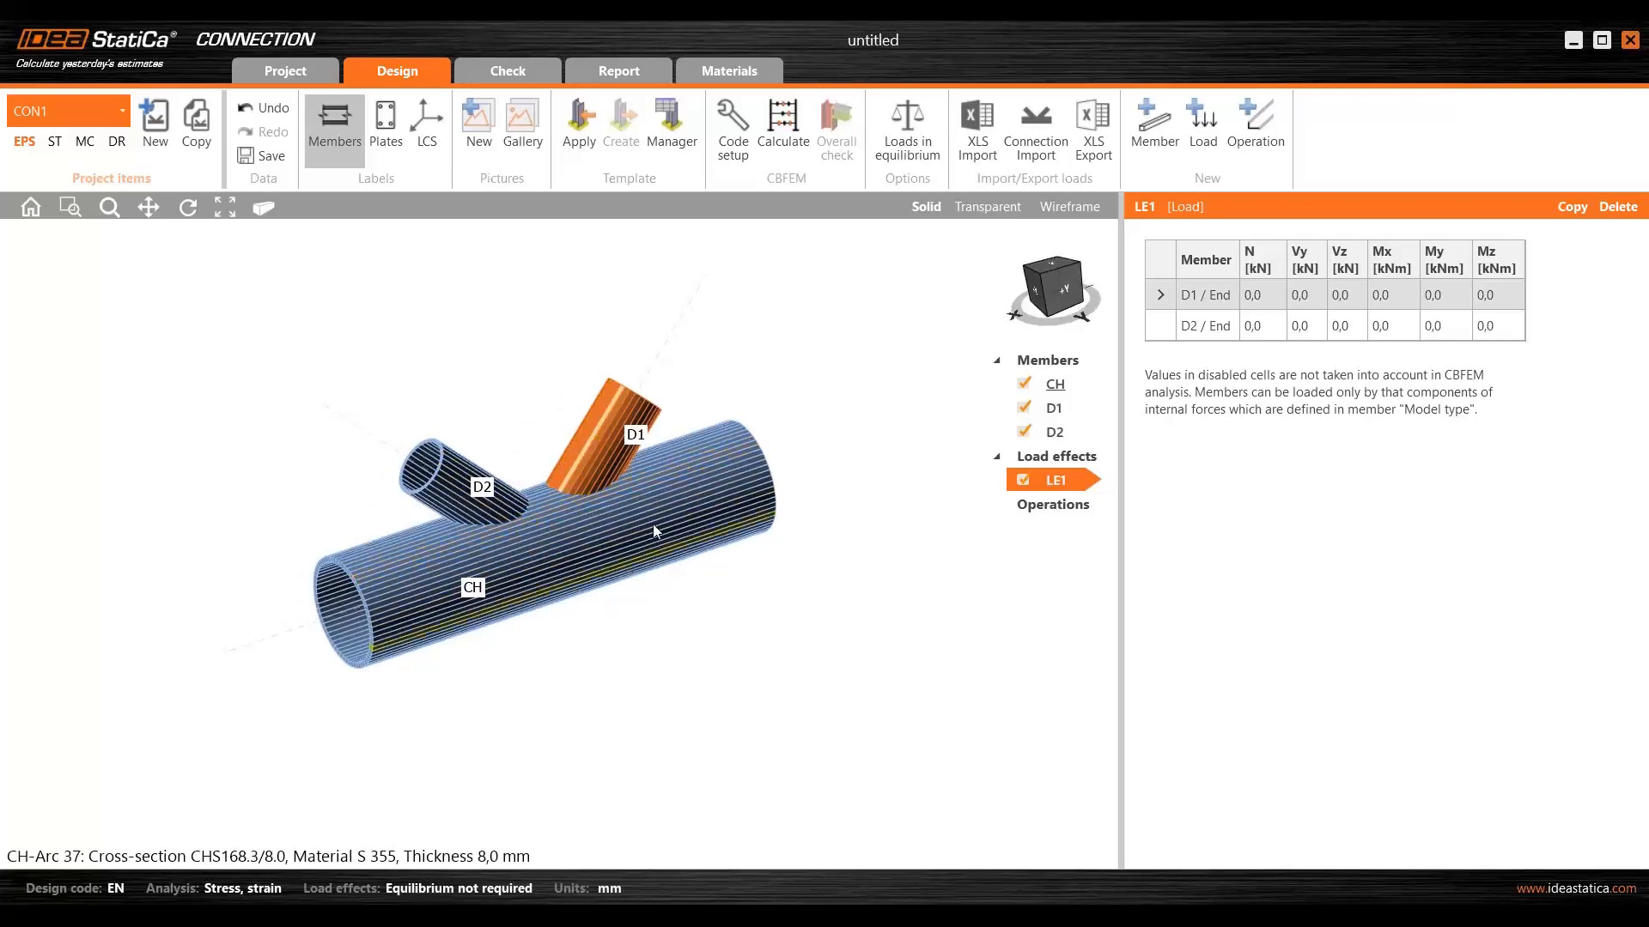
left_click(603, 556)
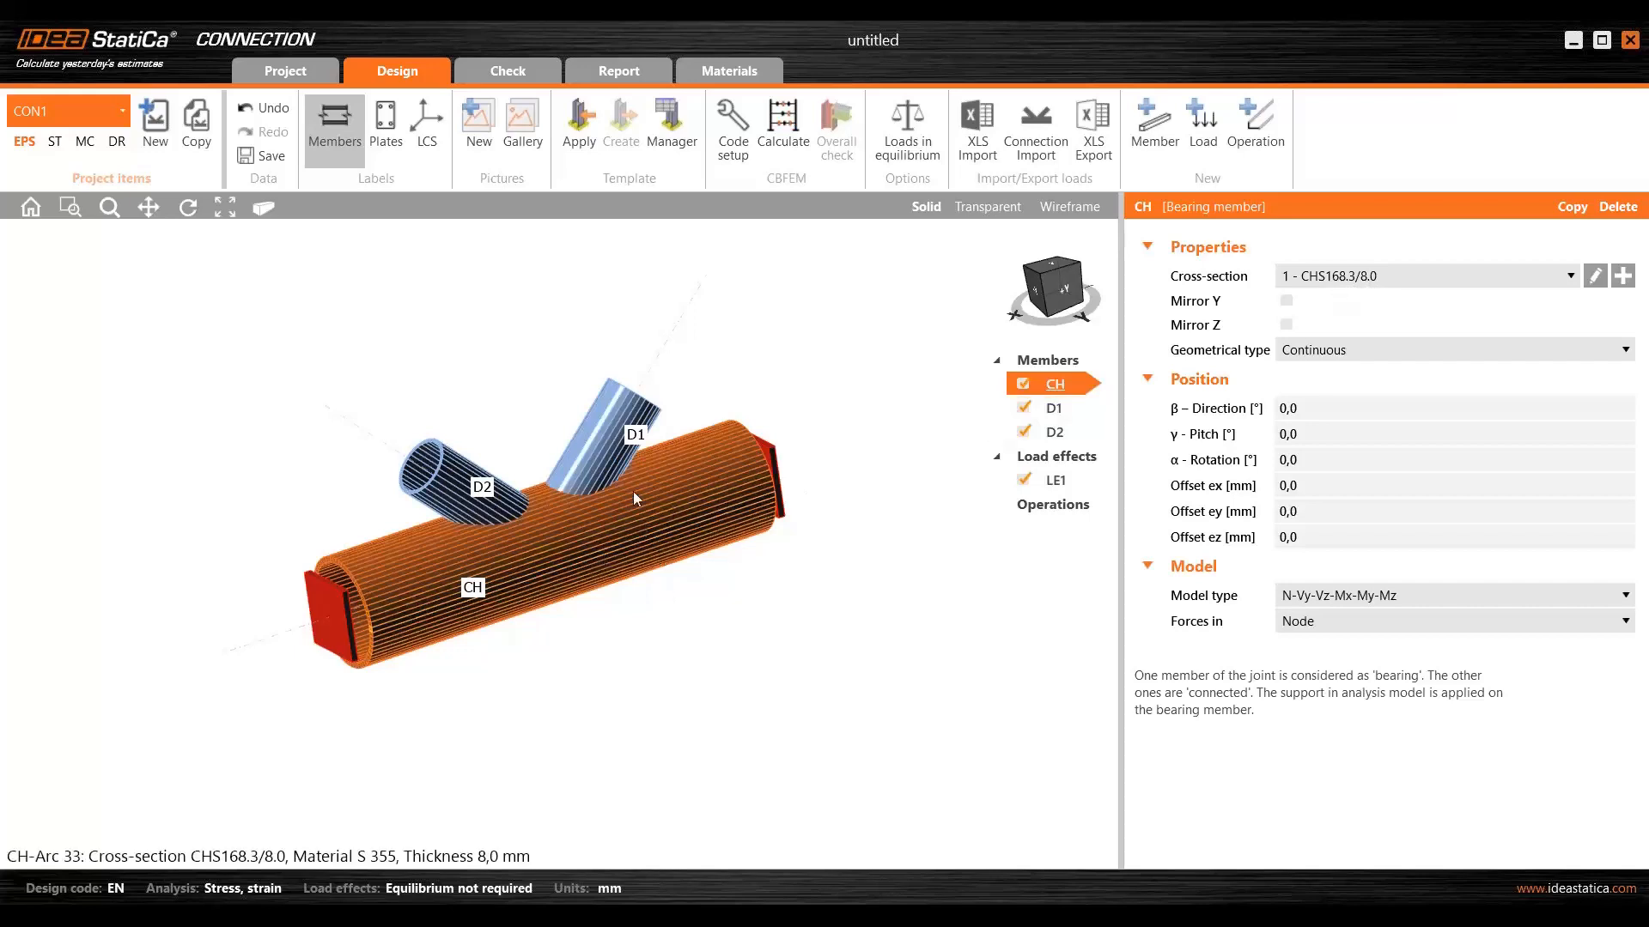
left_click(485, 481)
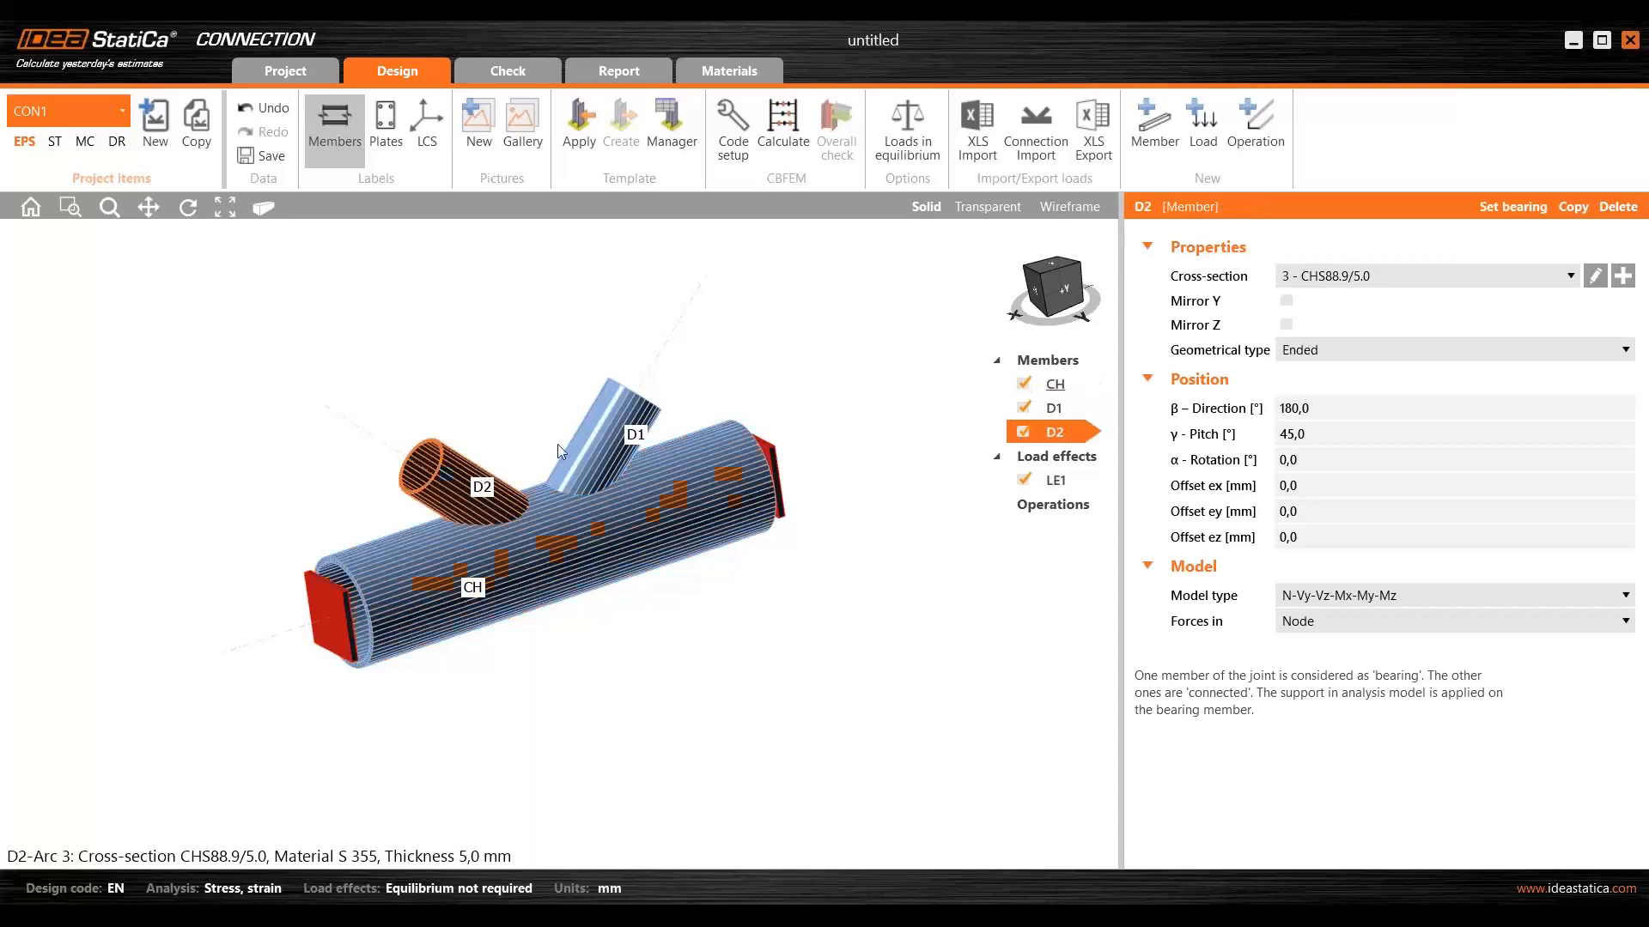
left_click(1324, 414)
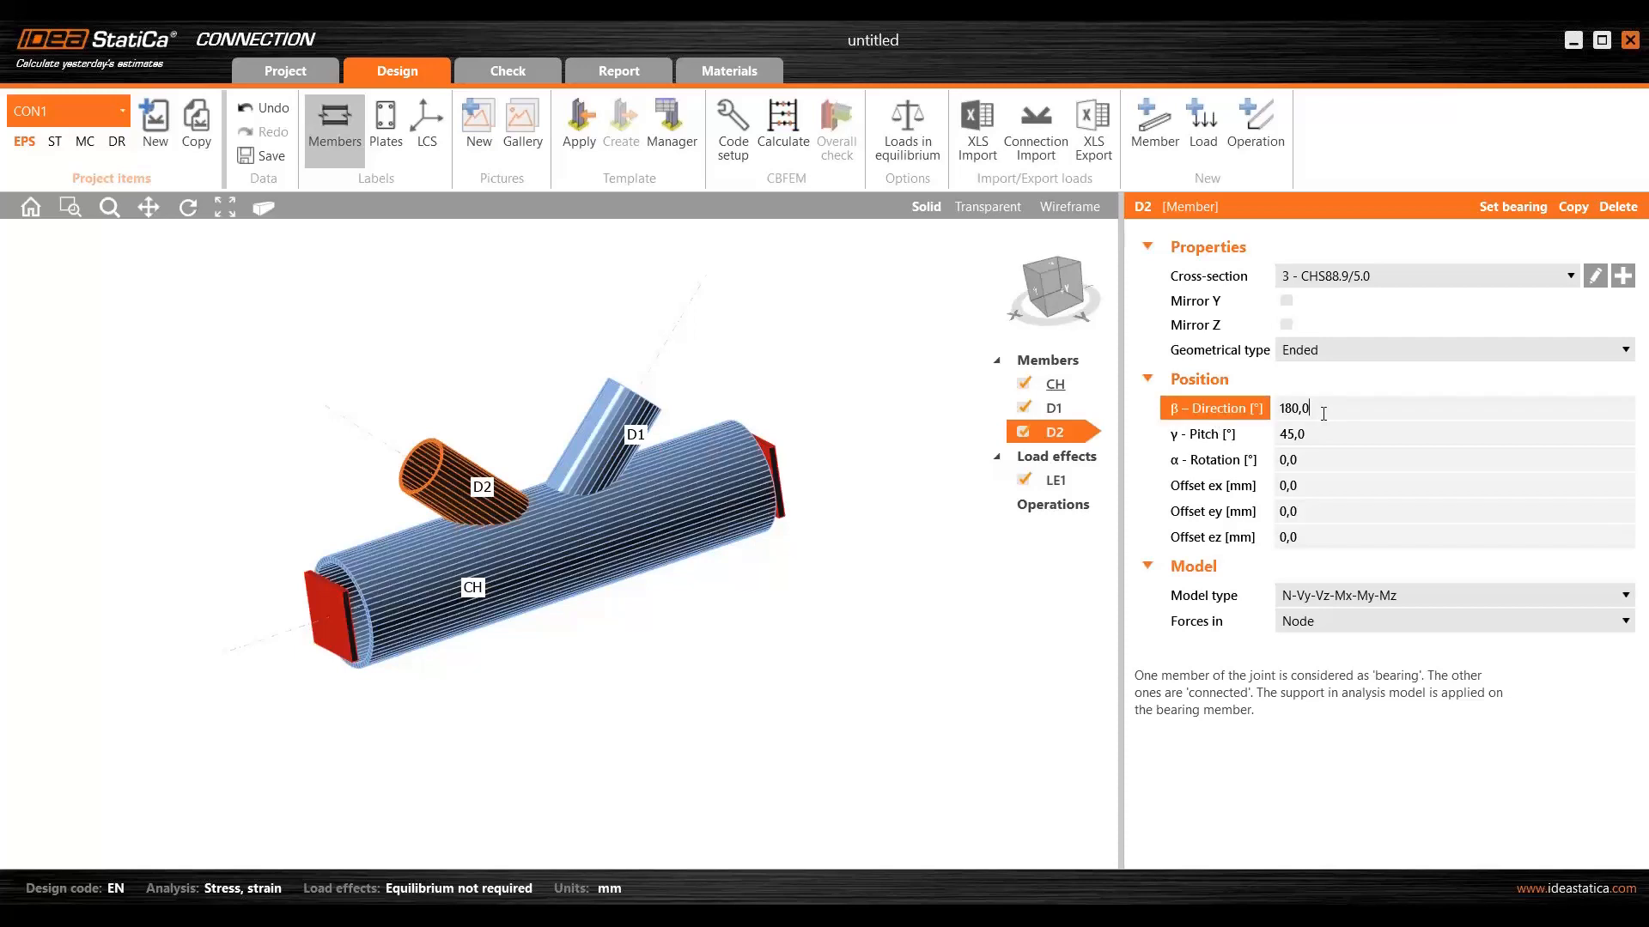
left_click_drag(1310, 406, 1267, 406)
left_click(658, 427)
left_click_drag(1309, 409, 1267, 409)
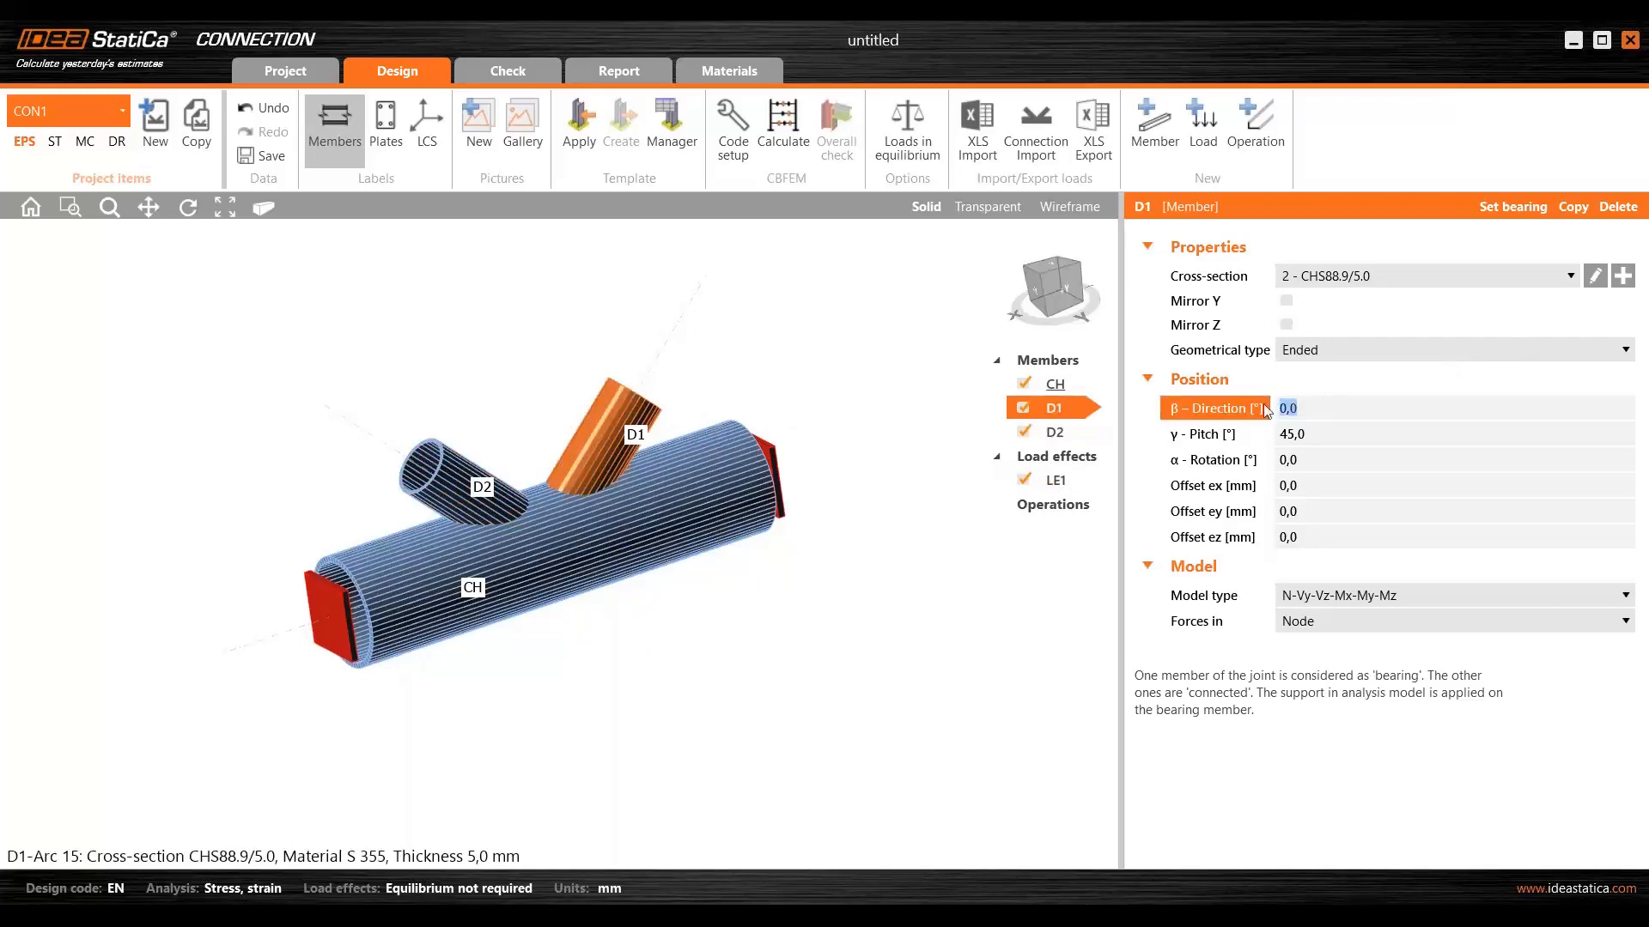
type("25")
key("Tab")
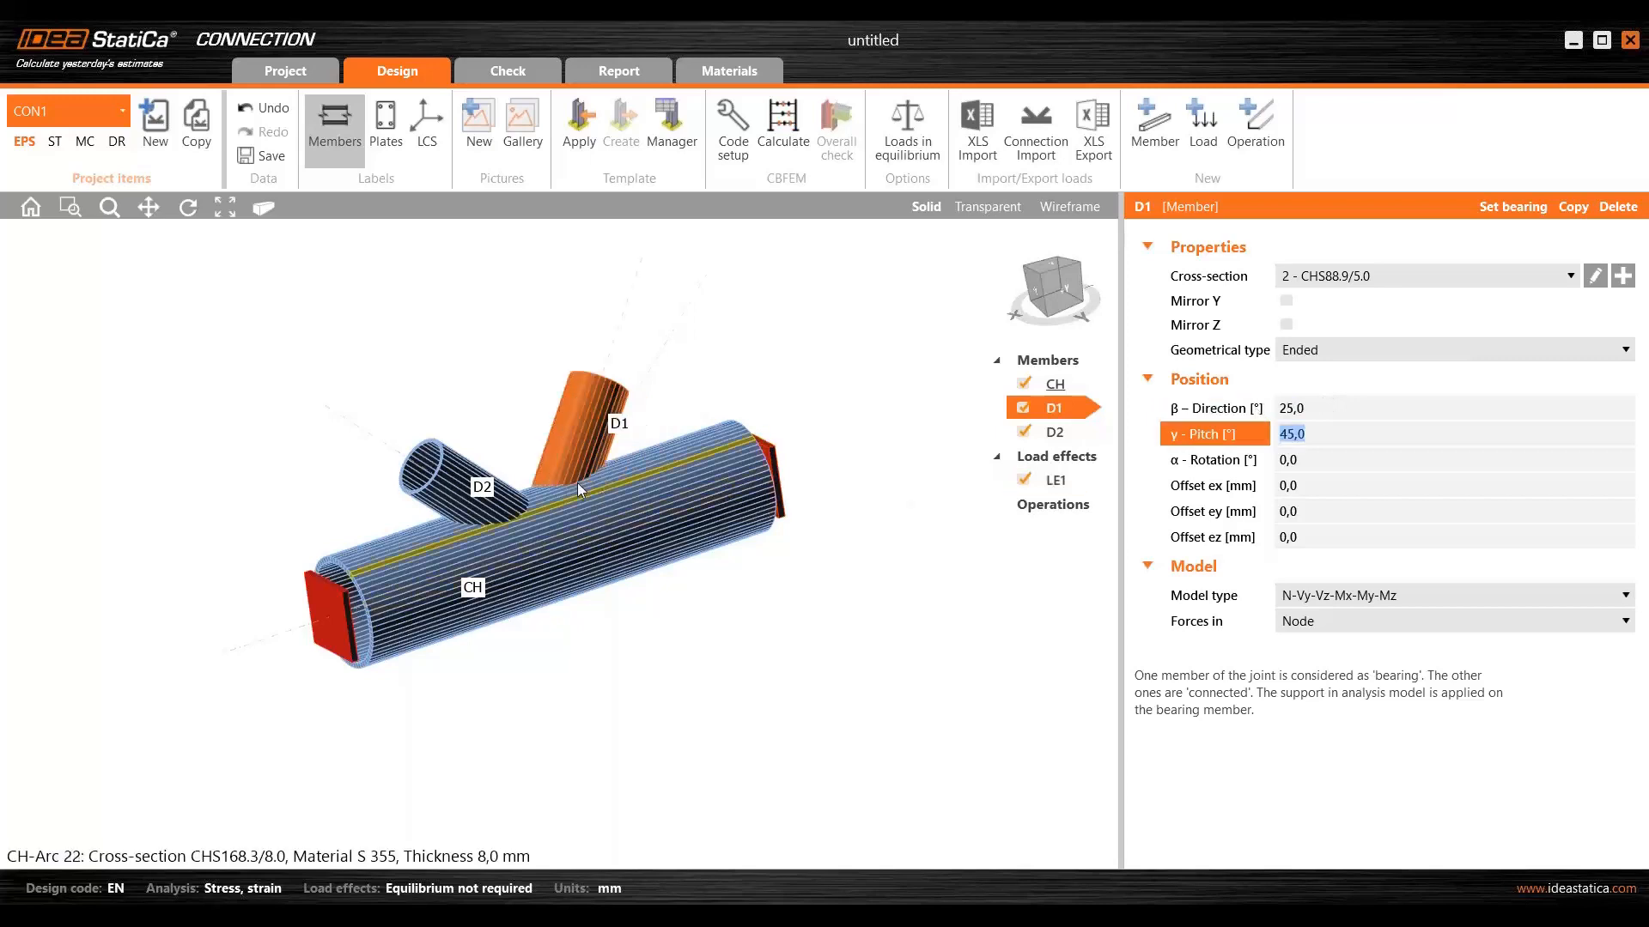
- Set the β direction of member D2 to 155°
right_click_drag(574, 517, 644, 515)
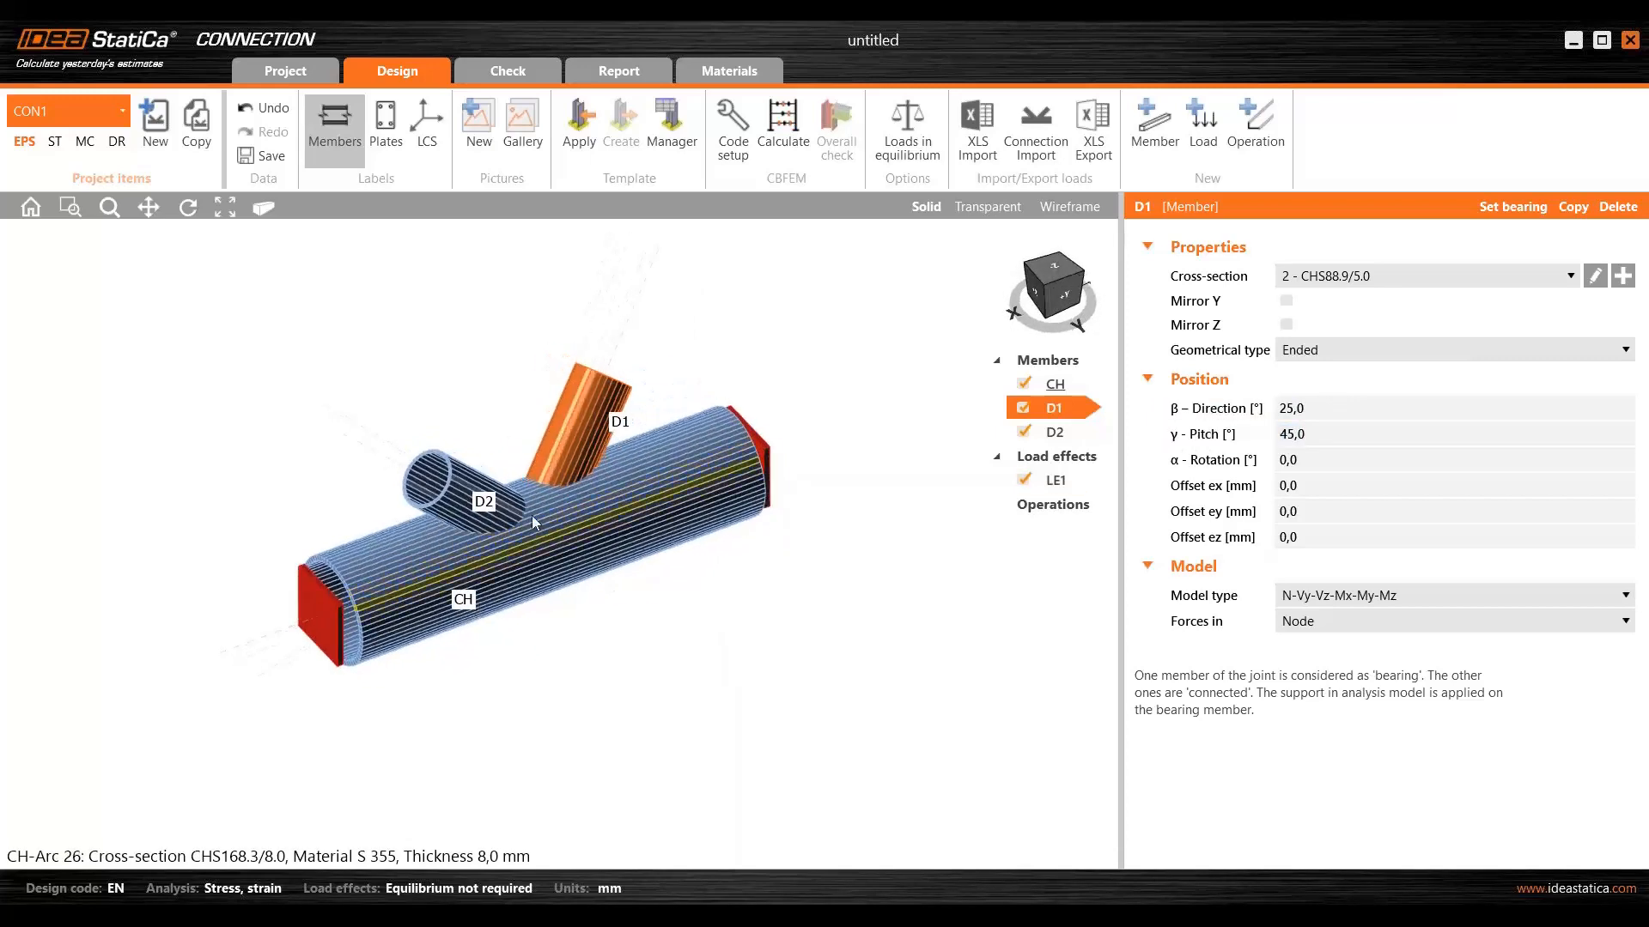
left_click(477, 502)
left_click(1333, 407)
left_click_drag(1332, 408, 1170, 412)
type("1")
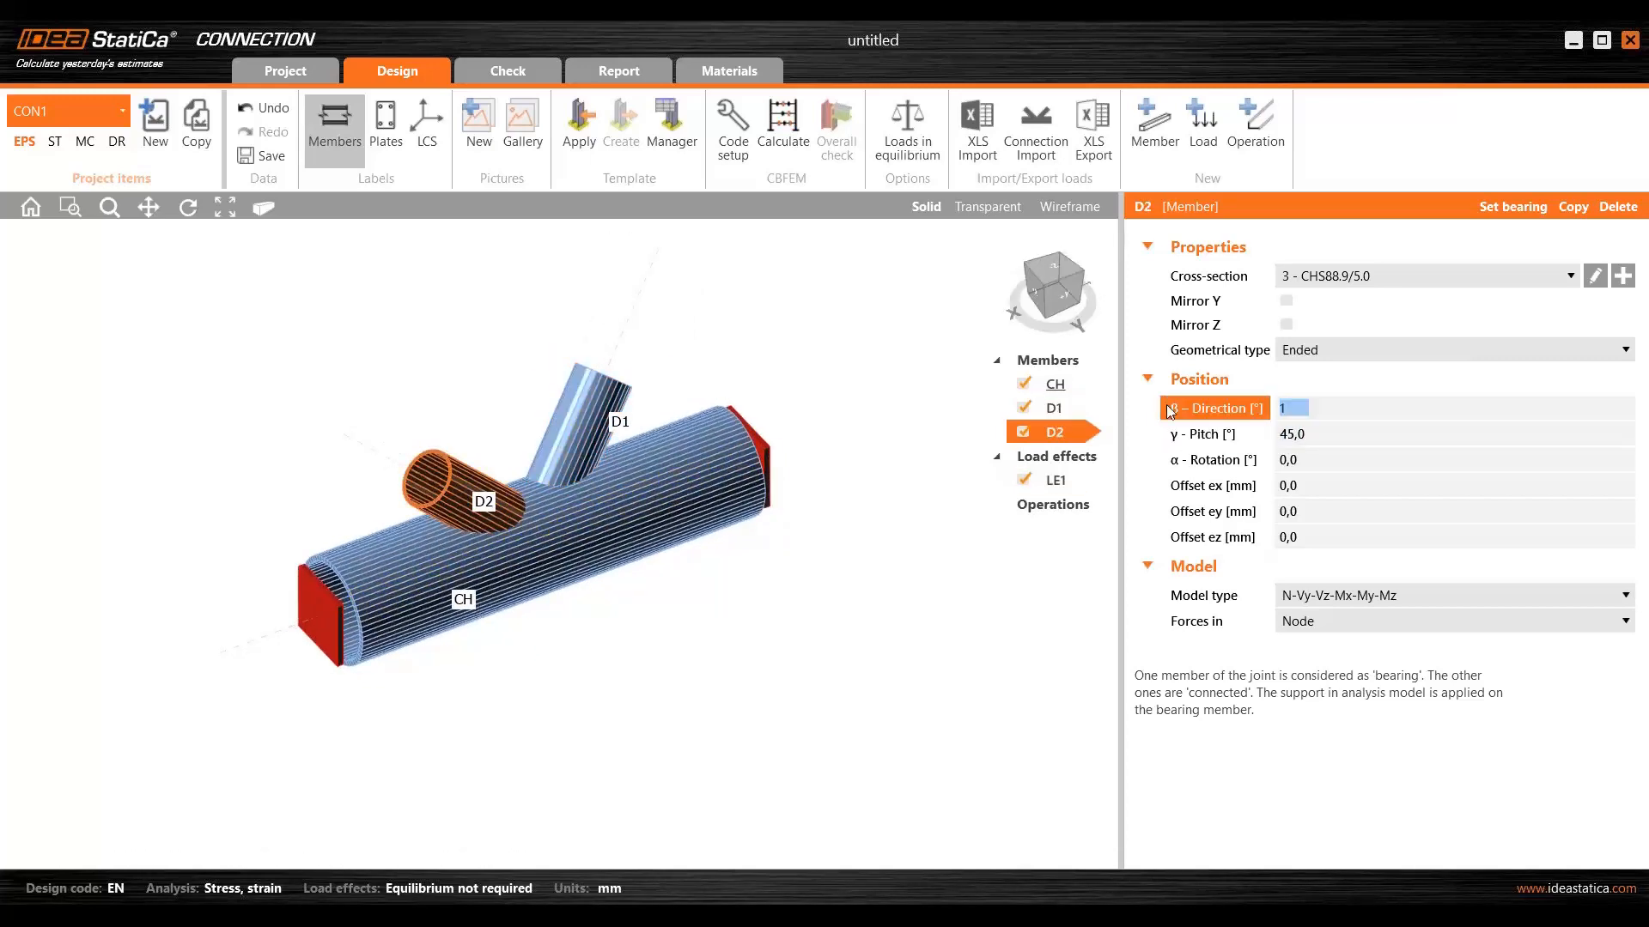
type("55")
key("Tab")
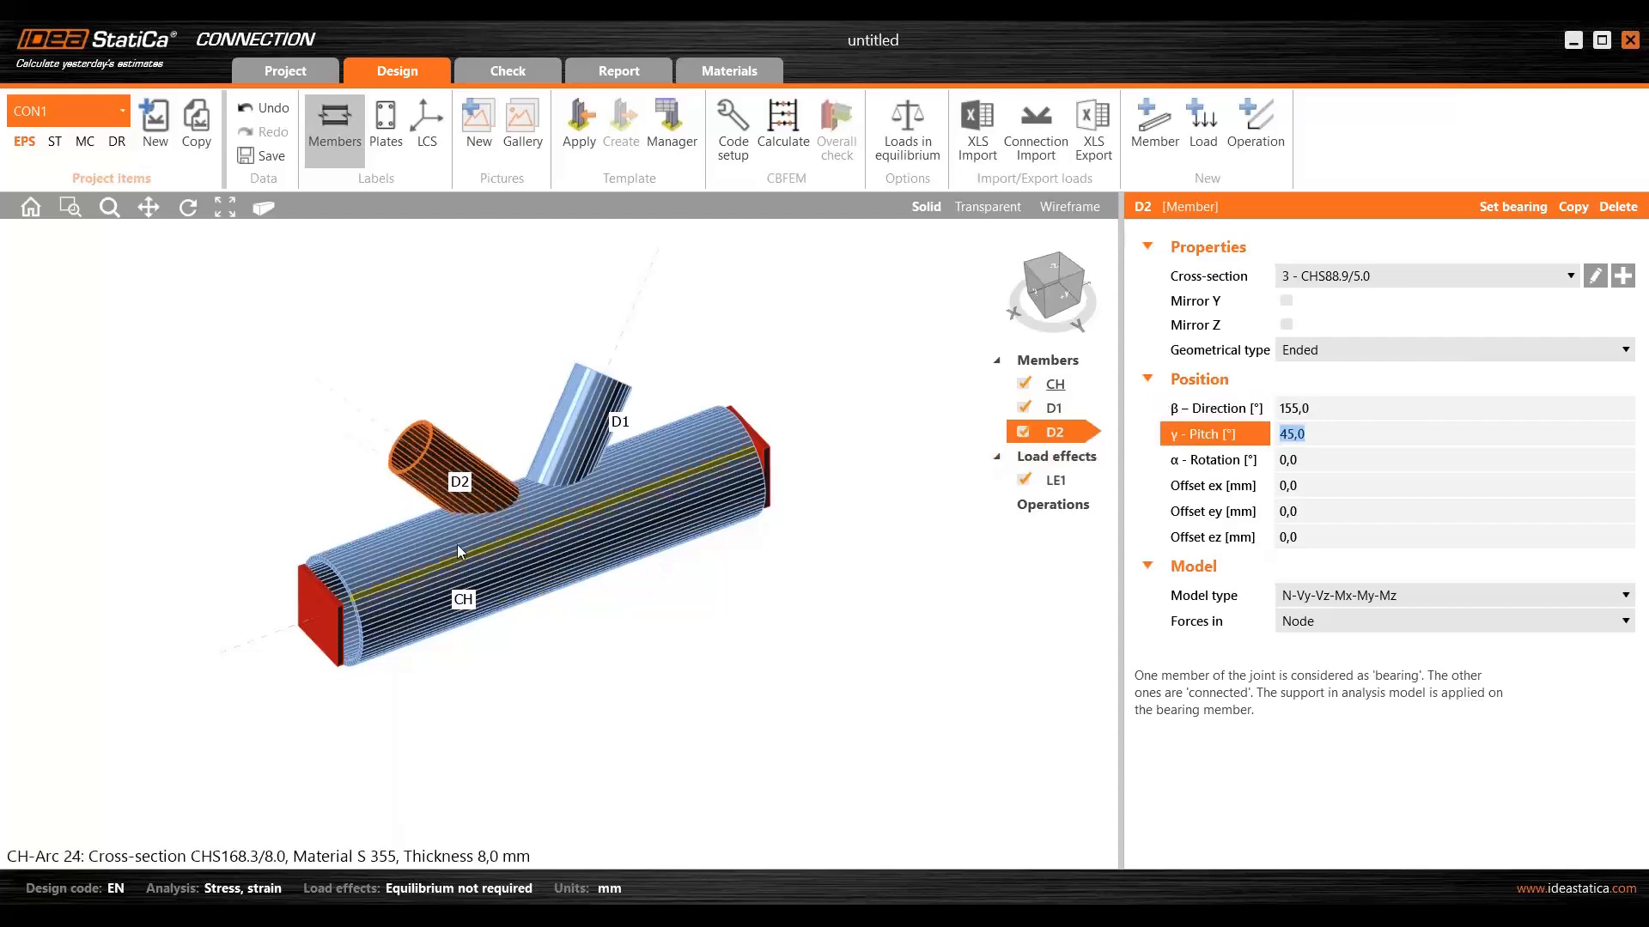
- Copy member D2 and set the copy's β direction to -155°
right_click_drag(459, 552, 548, 523)
right_click_drag(648, 473, 605, 534)
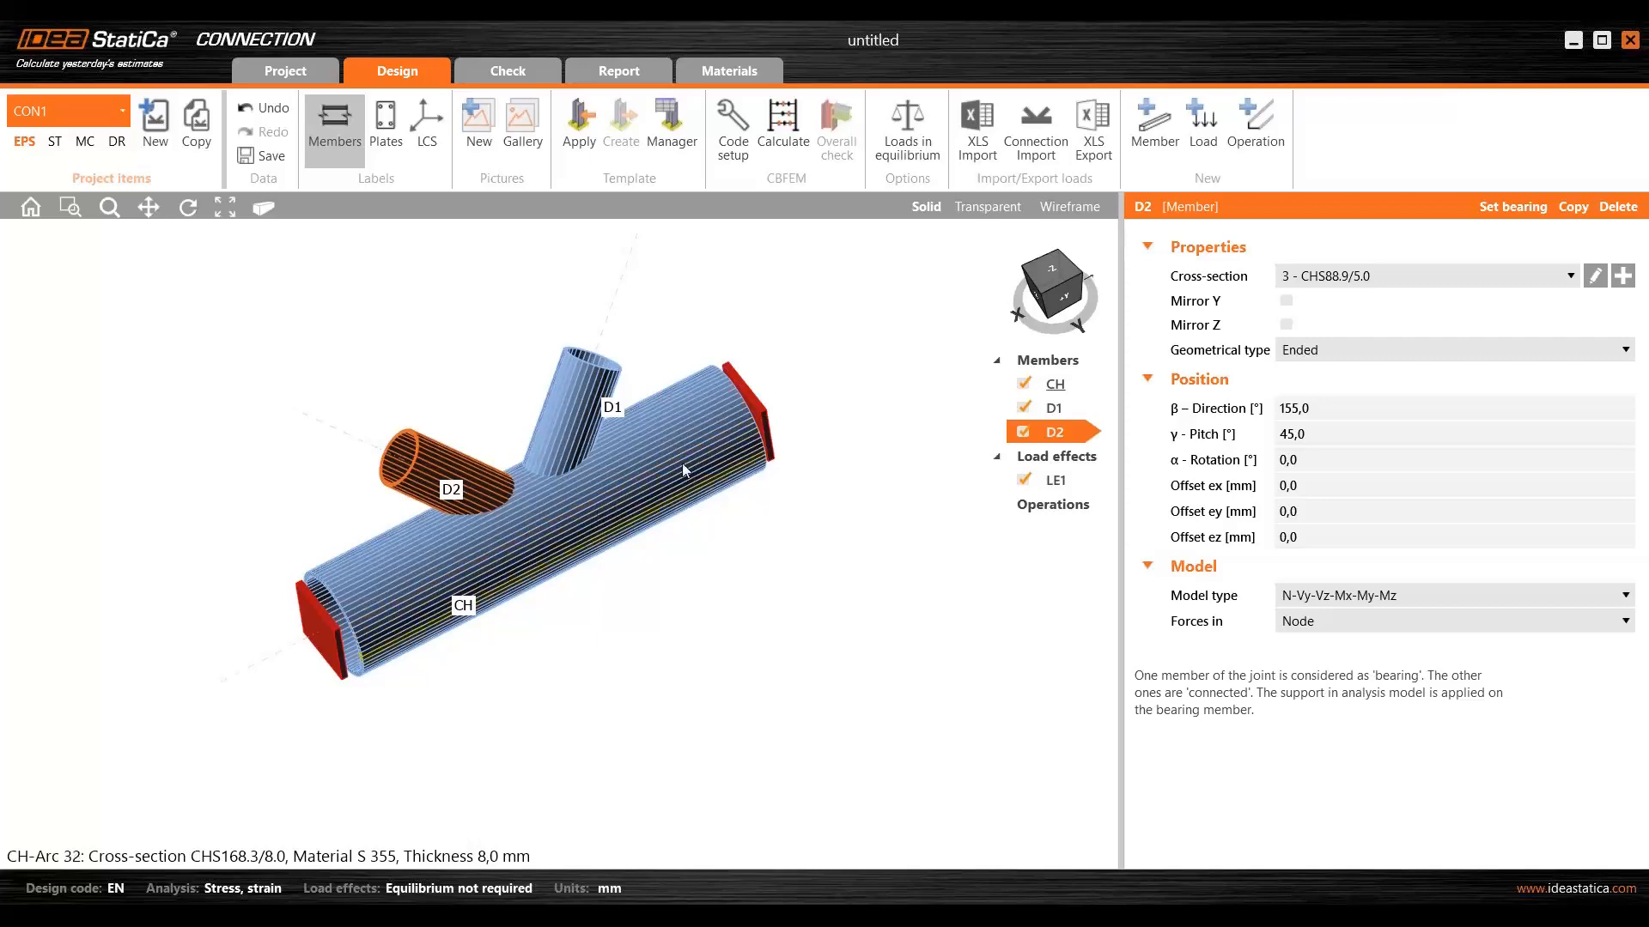
right_click_drag(682, 462, 656, 468)
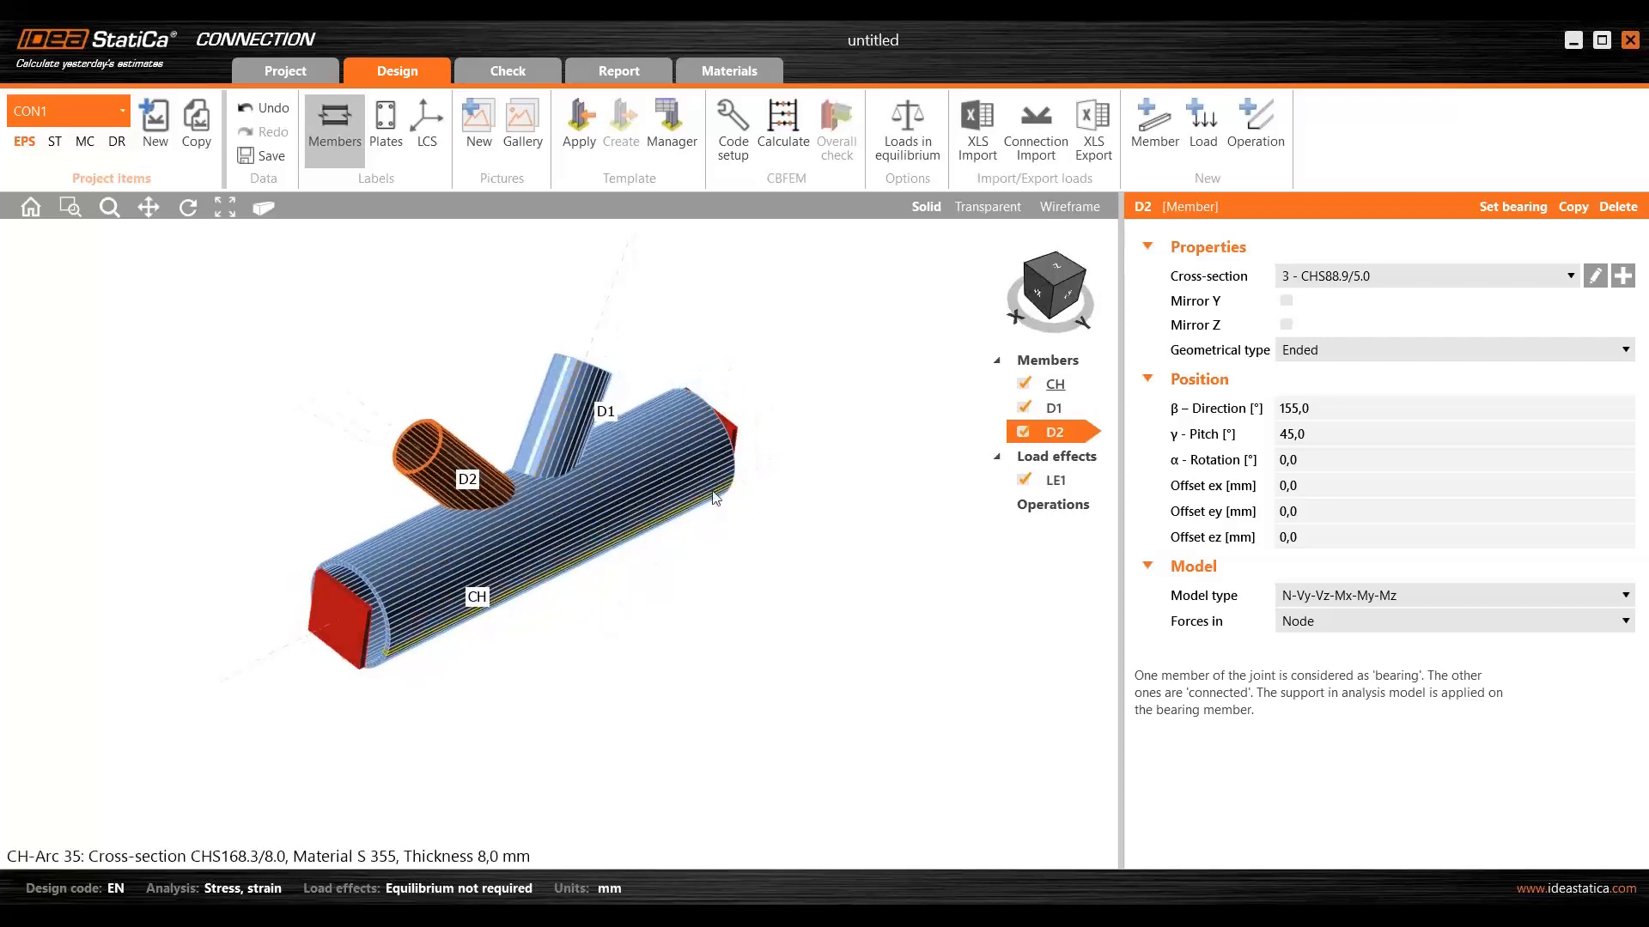
middle_click_drag(736, 509, 782, 561)
right_click_drag(742, 533, 775, 536)
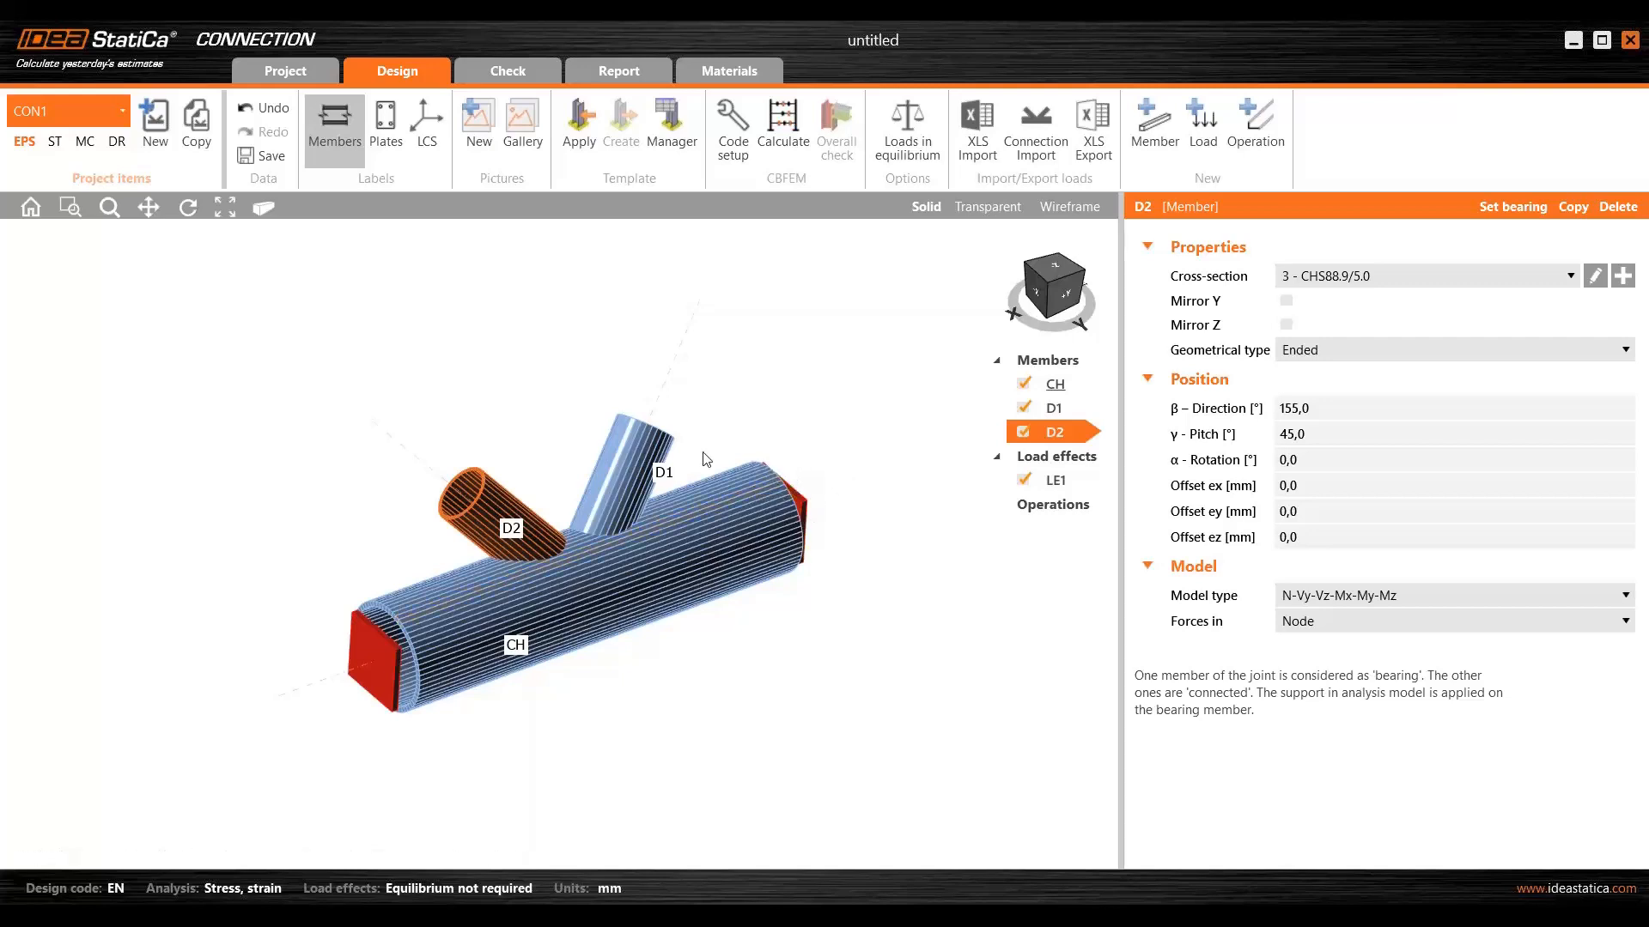
middle_click_drag(653, 457, 556, 505)
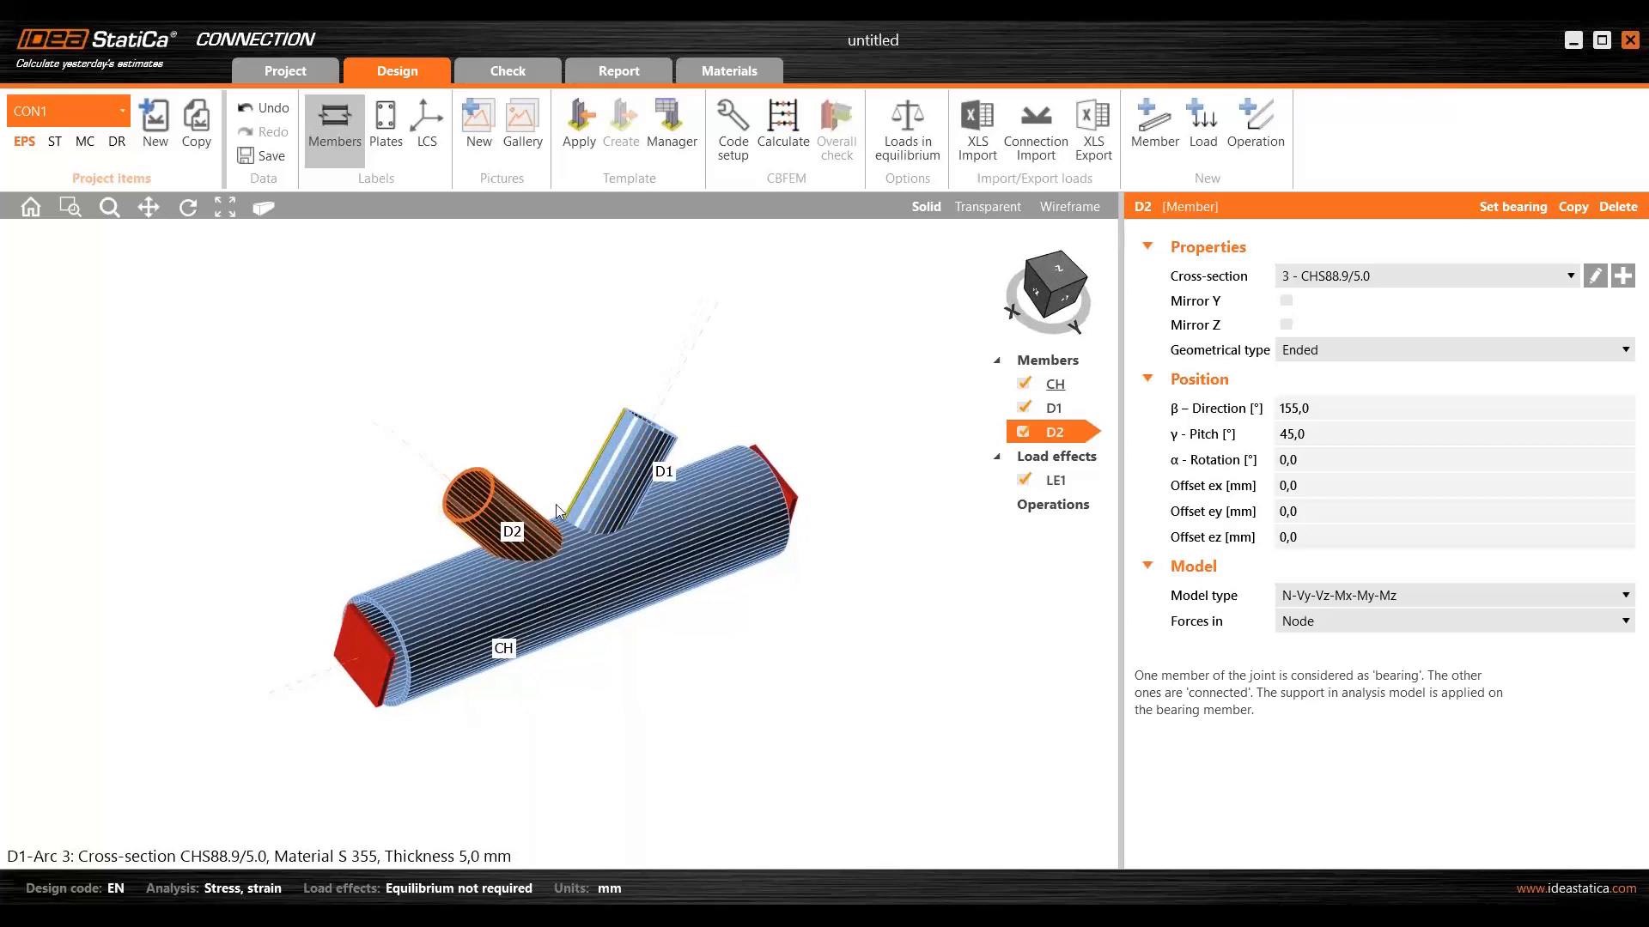
left_click(1573, 207)
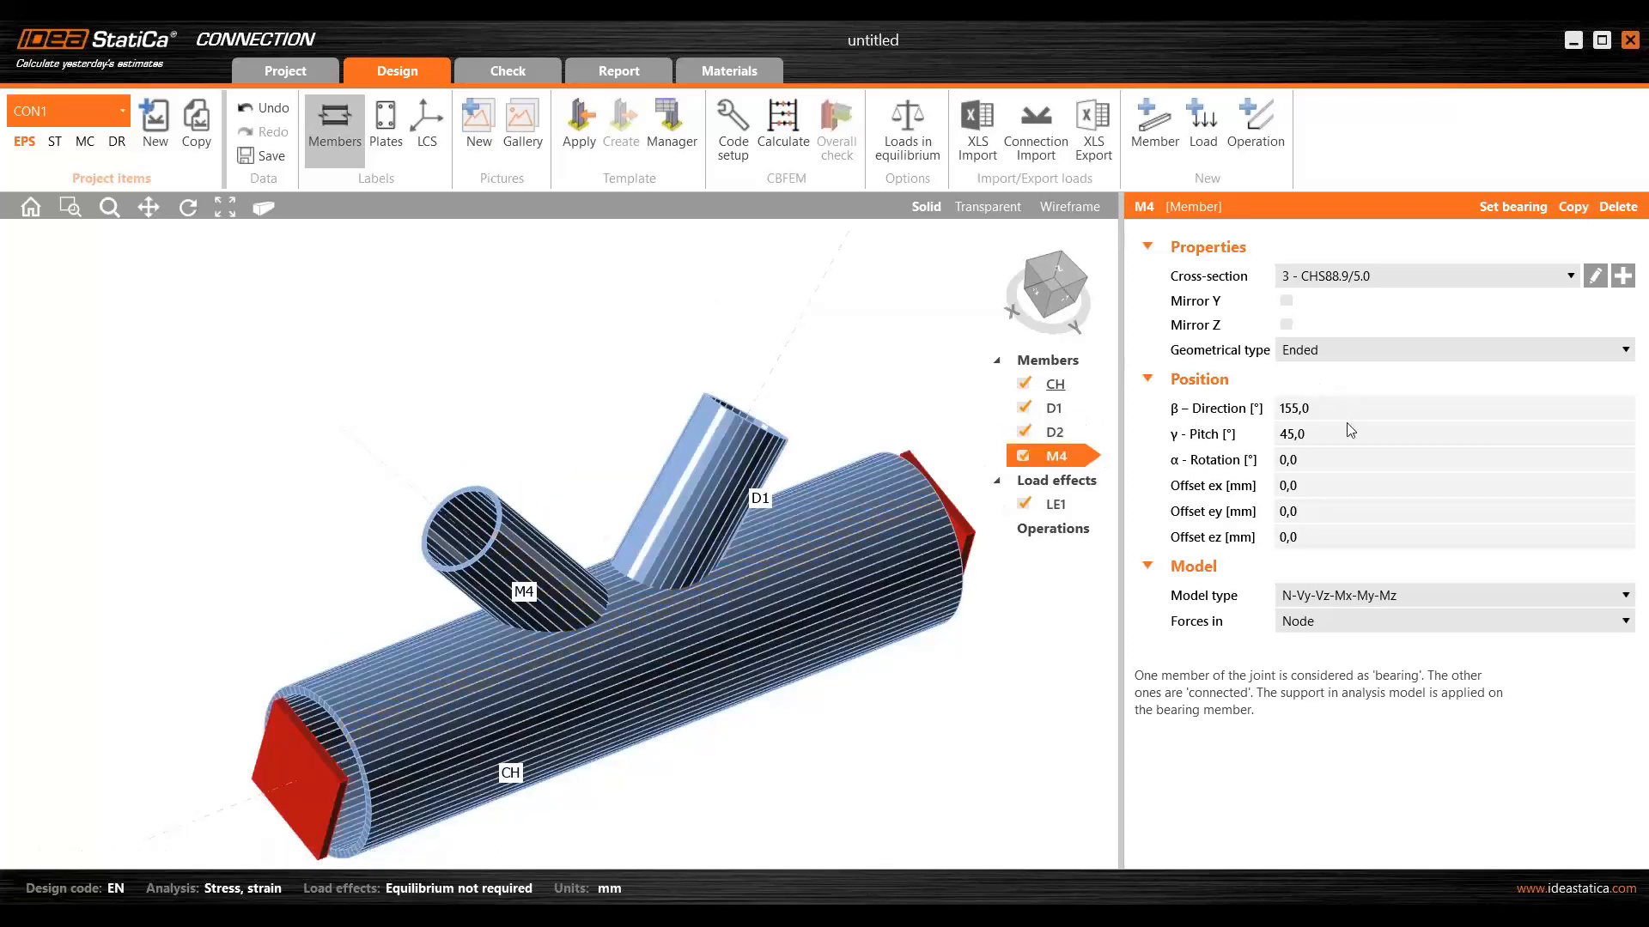
left_click(1326, 410)
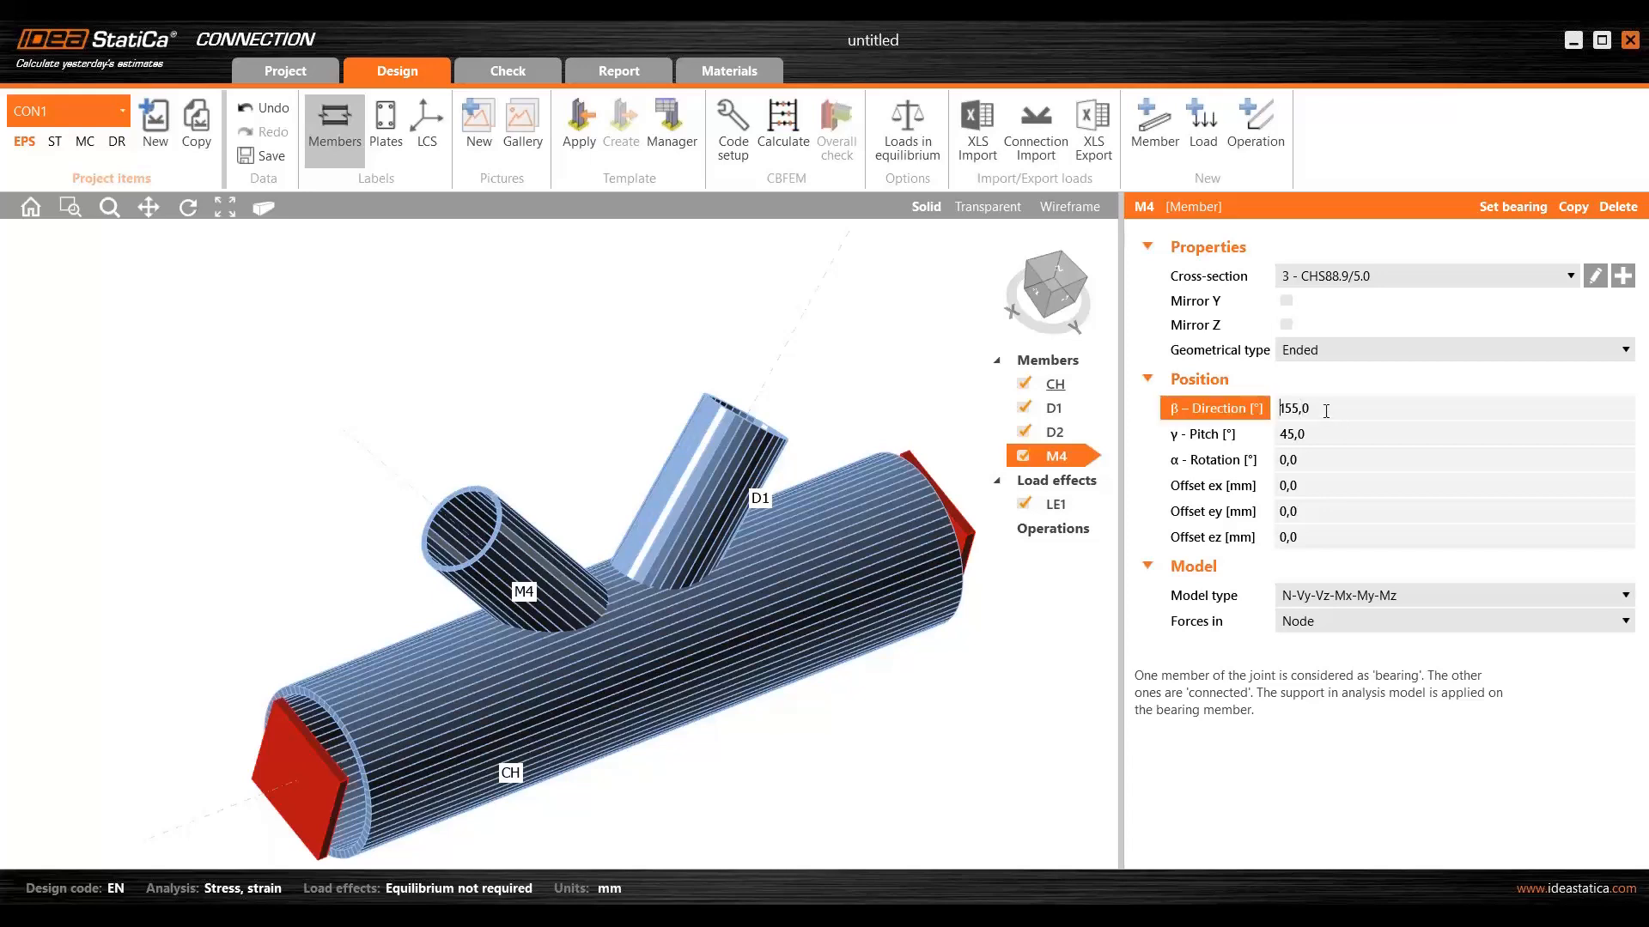
type("-")
key("Tab")
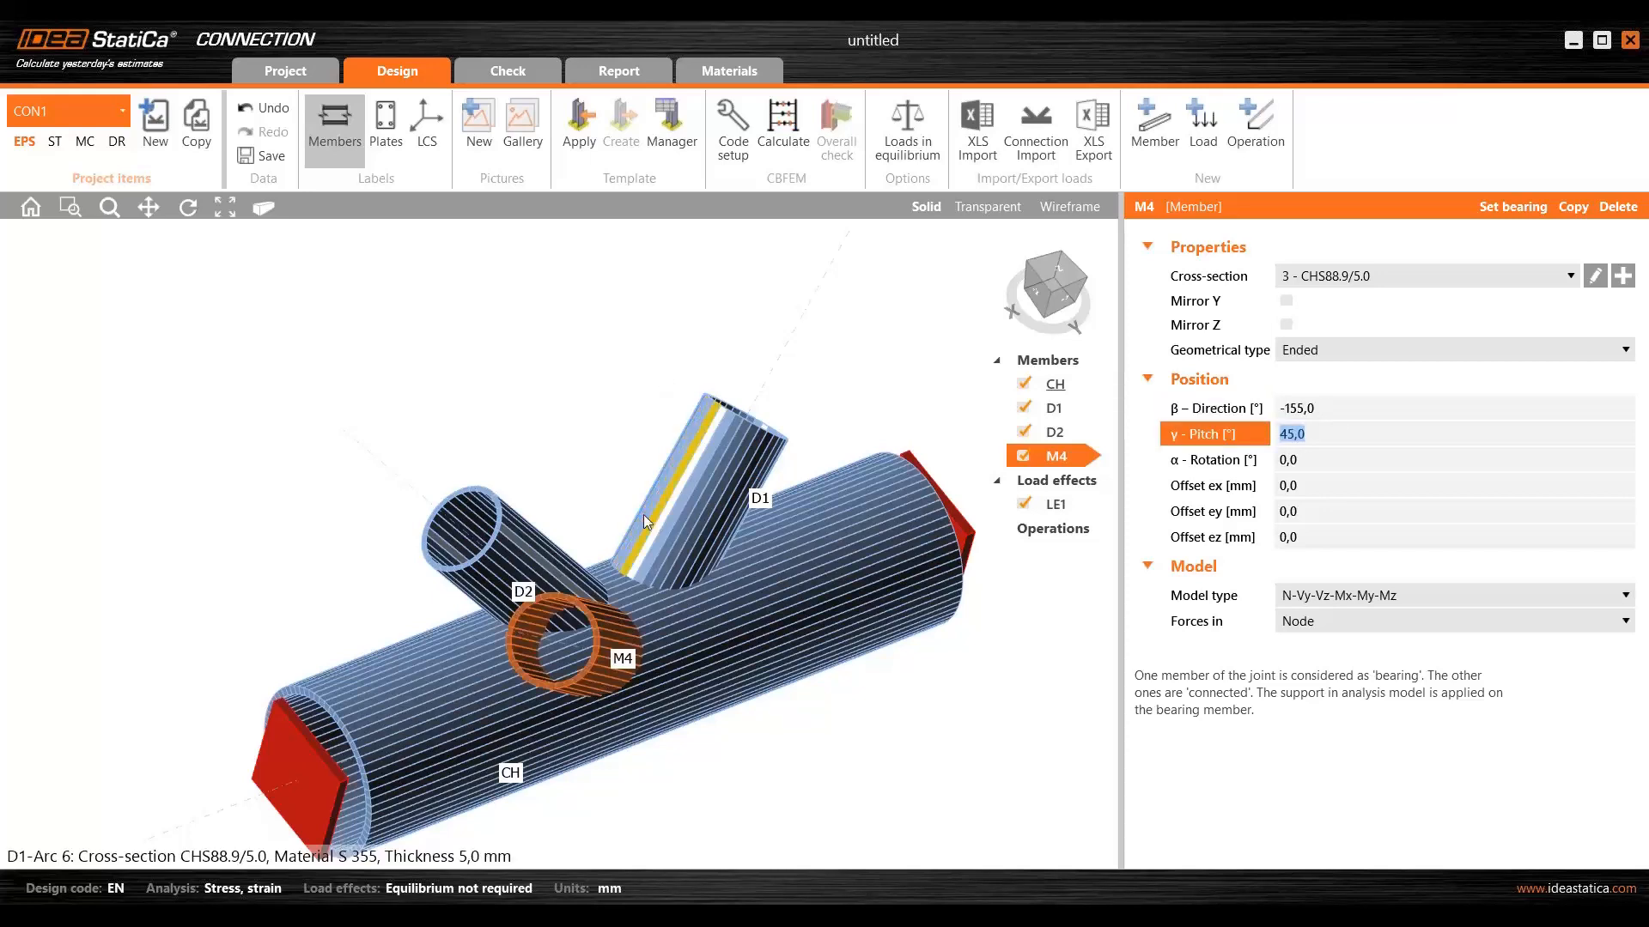
- Copy member D1 and set the copy's β direction to -25°
middle_click_drag(642, 515, 646, 559)
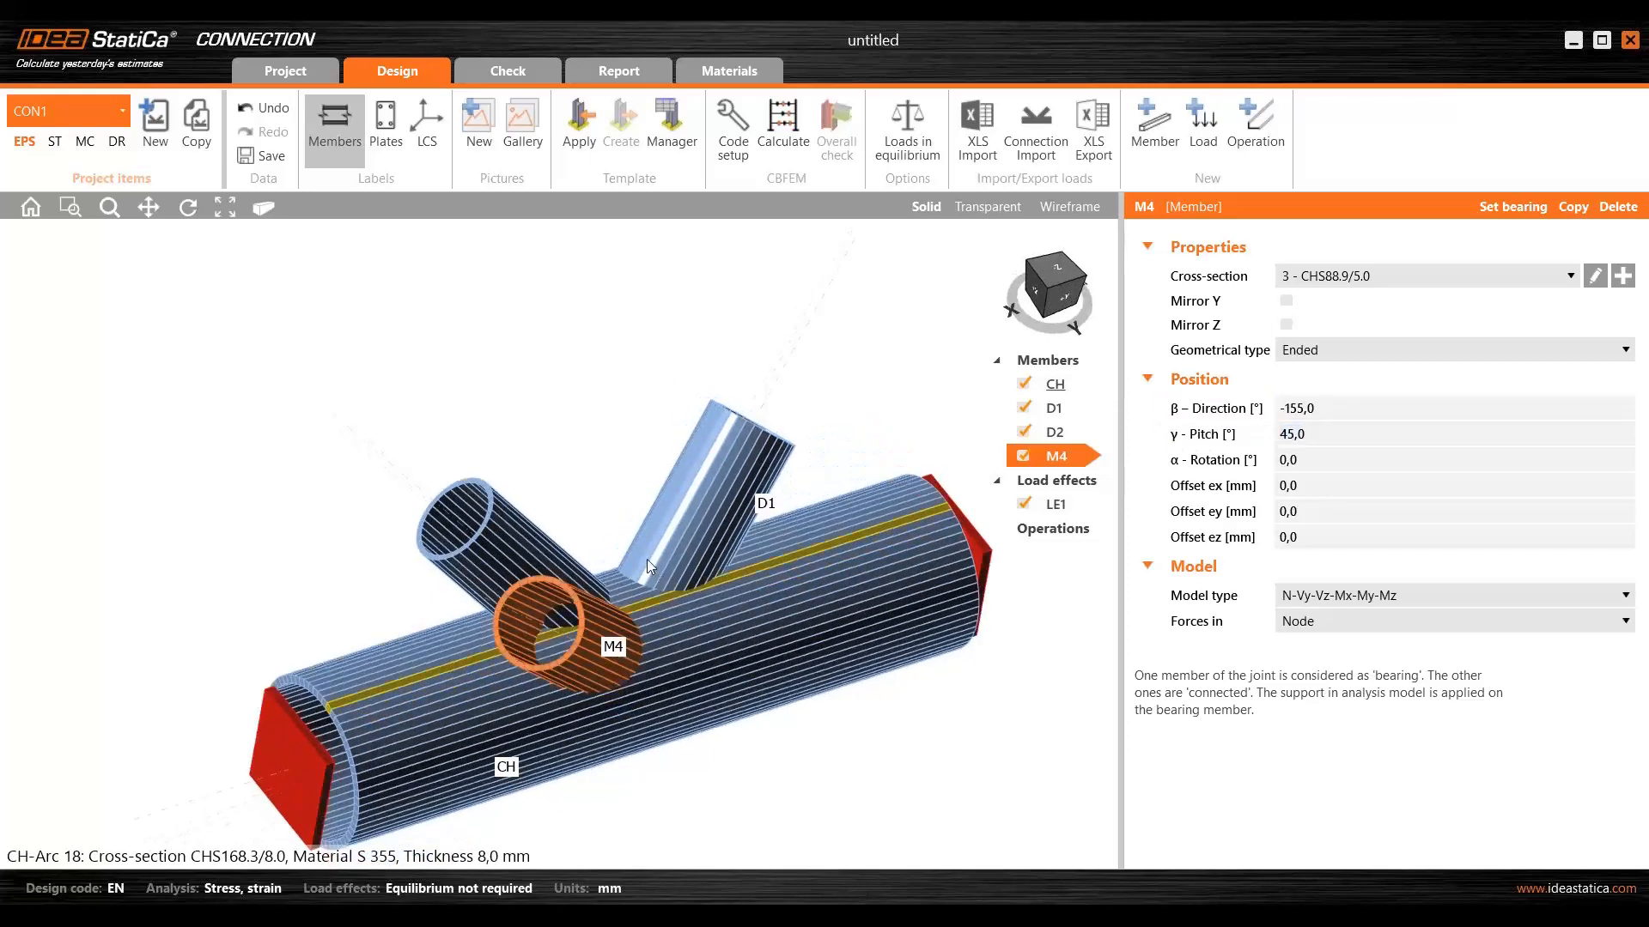
left_click(709, 498)
left_click(1573, 207)
left_click(1324, 409)
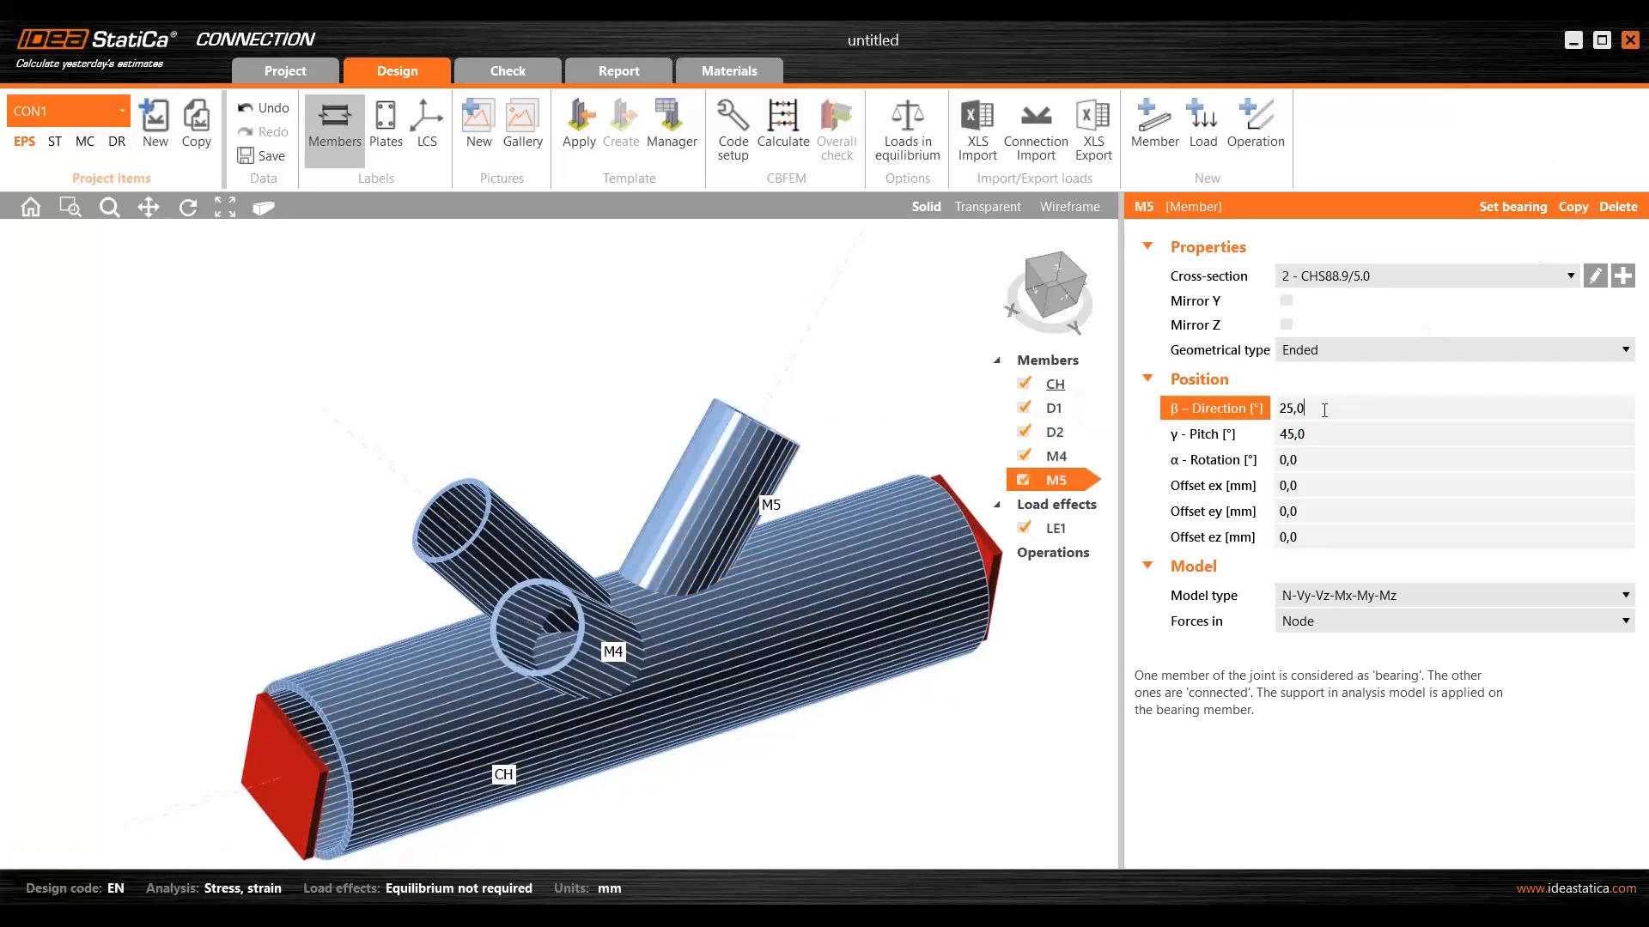
key("Home")
type("-")
key("Tab")
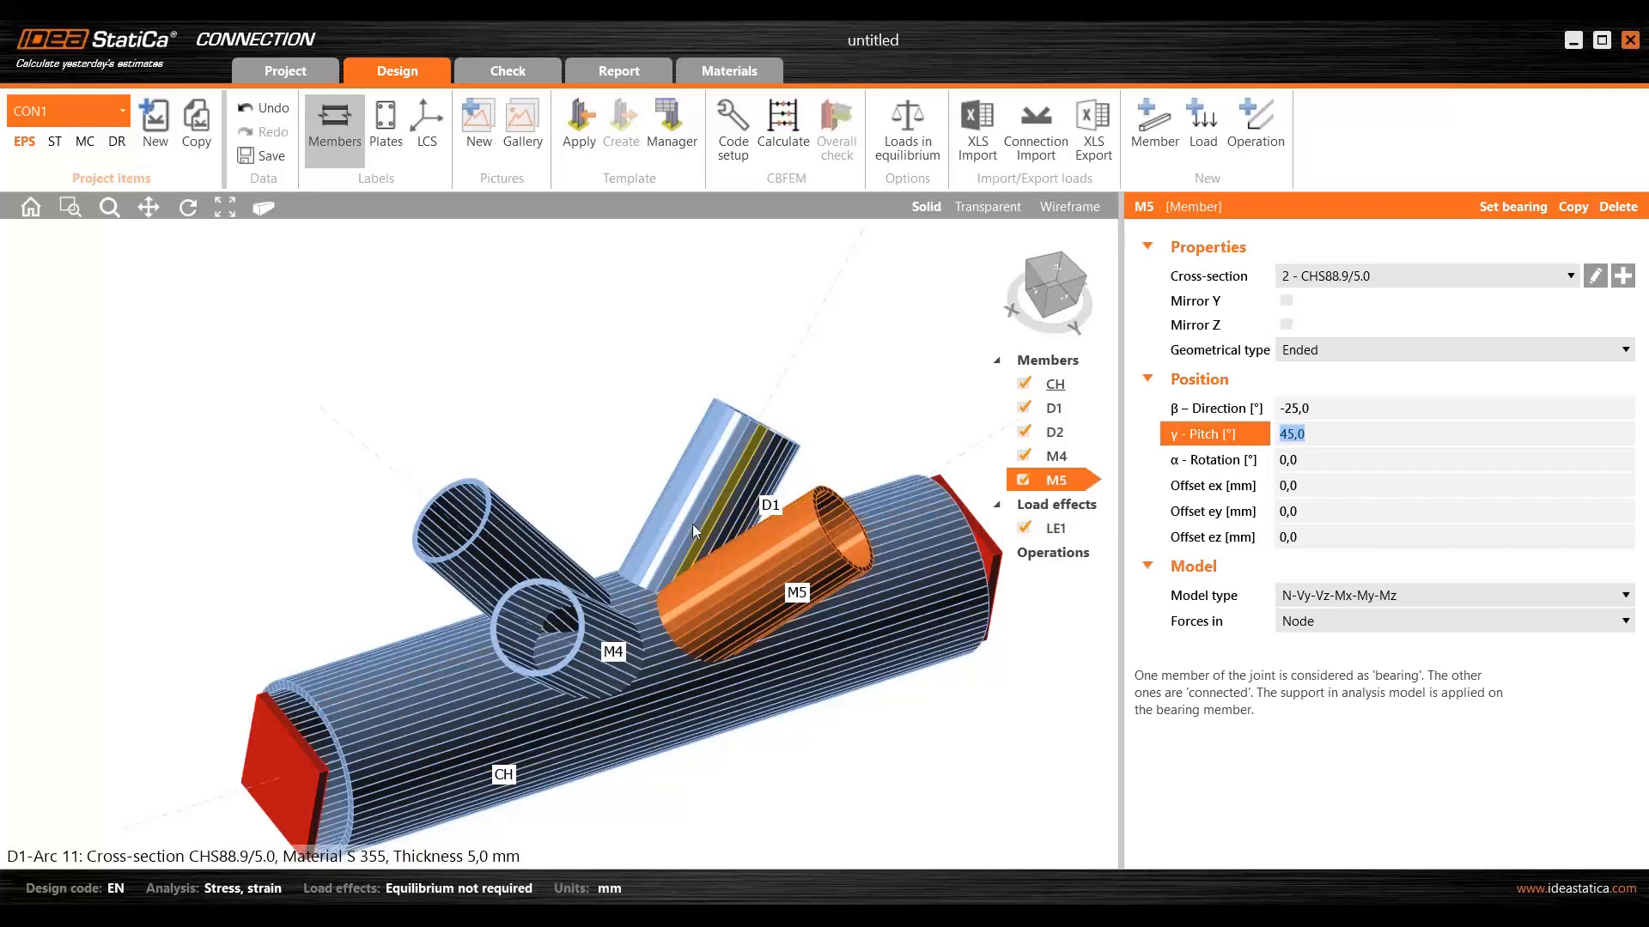
- Add another member to the joint and assign it a new rolled SHS70/70/5.0 cross-section
middle_click_drag(692, 524, 558, 653)
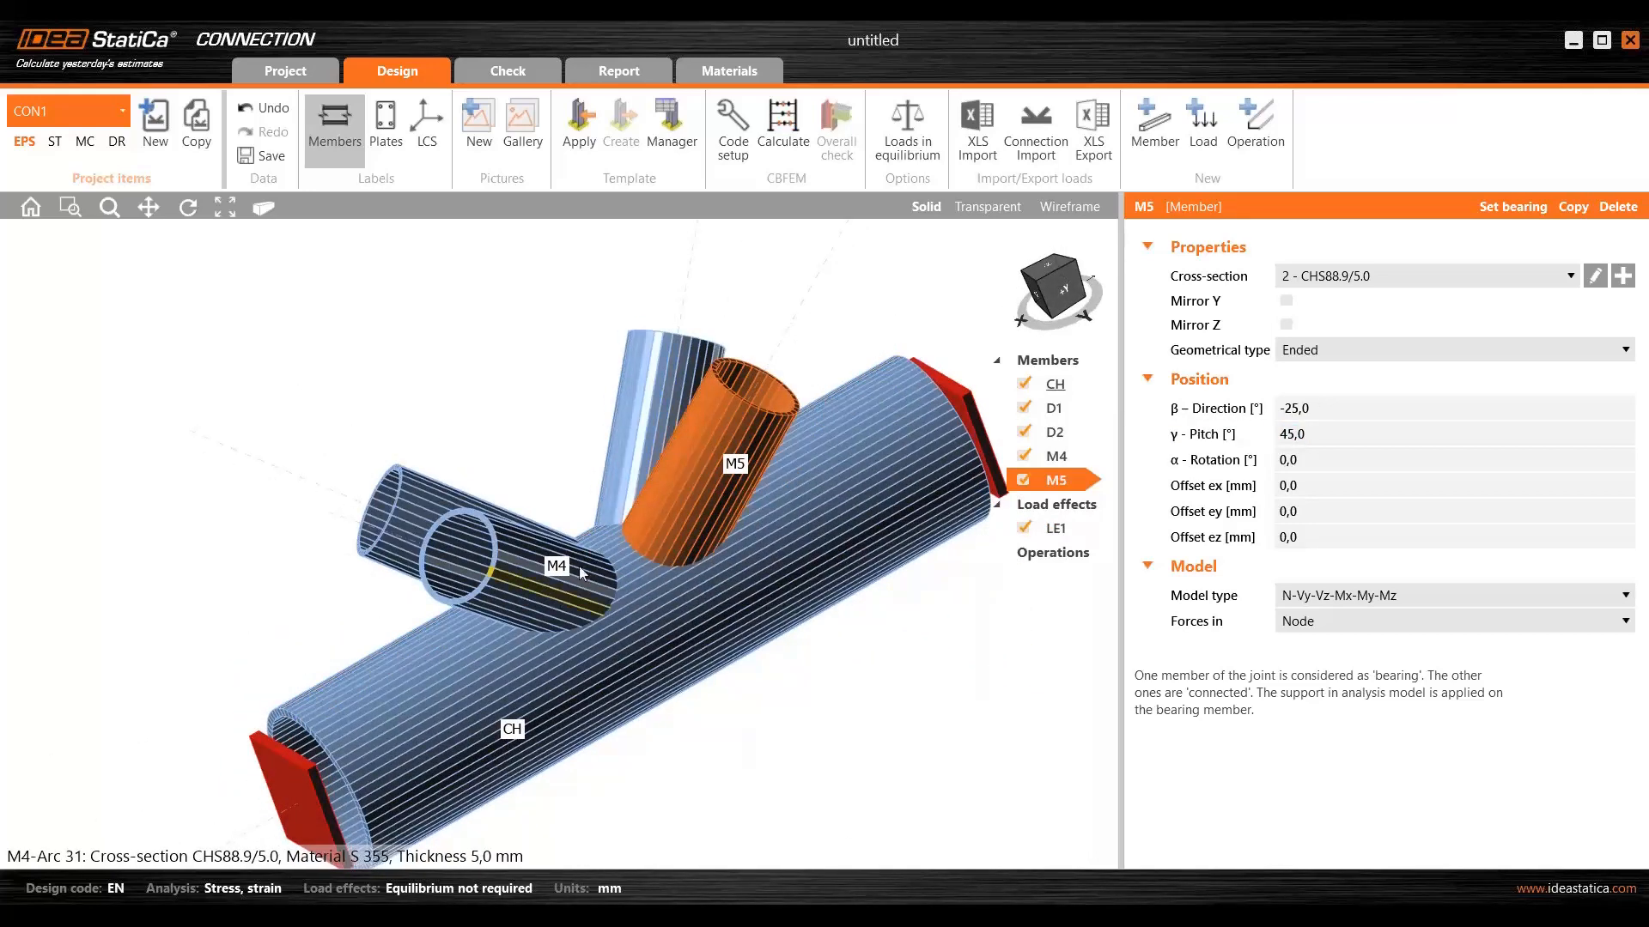
middle_click_drag(590, 390, 581, 394)
scroll(581, 392, "down", 2)
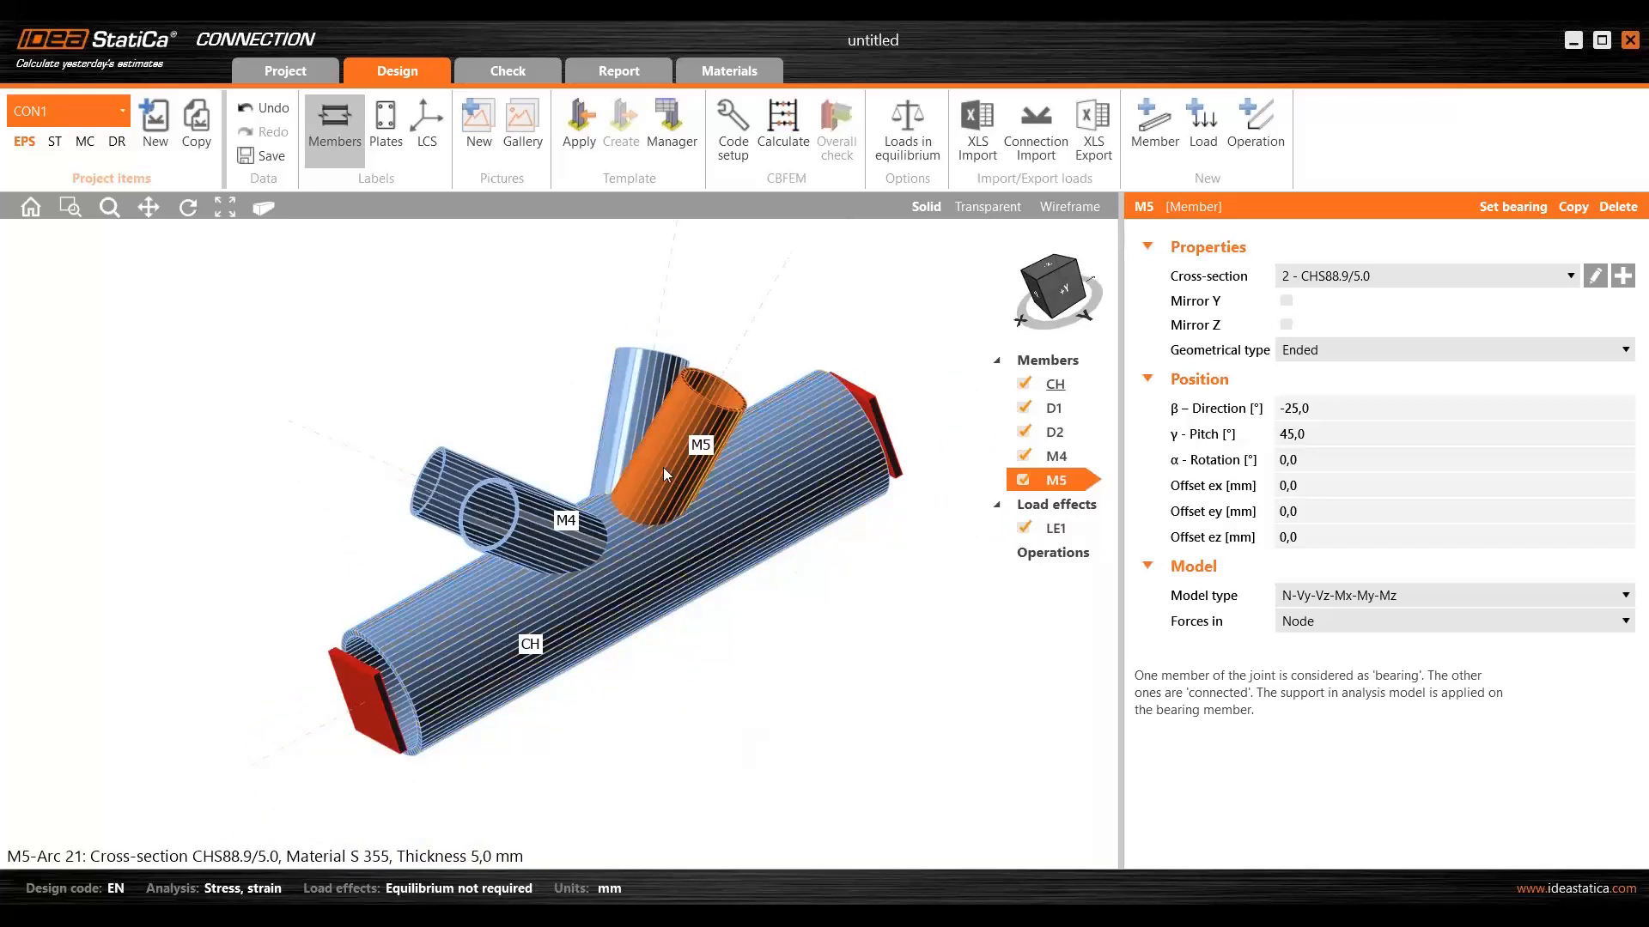
middle_click_drag(663, 467, 665, 471)
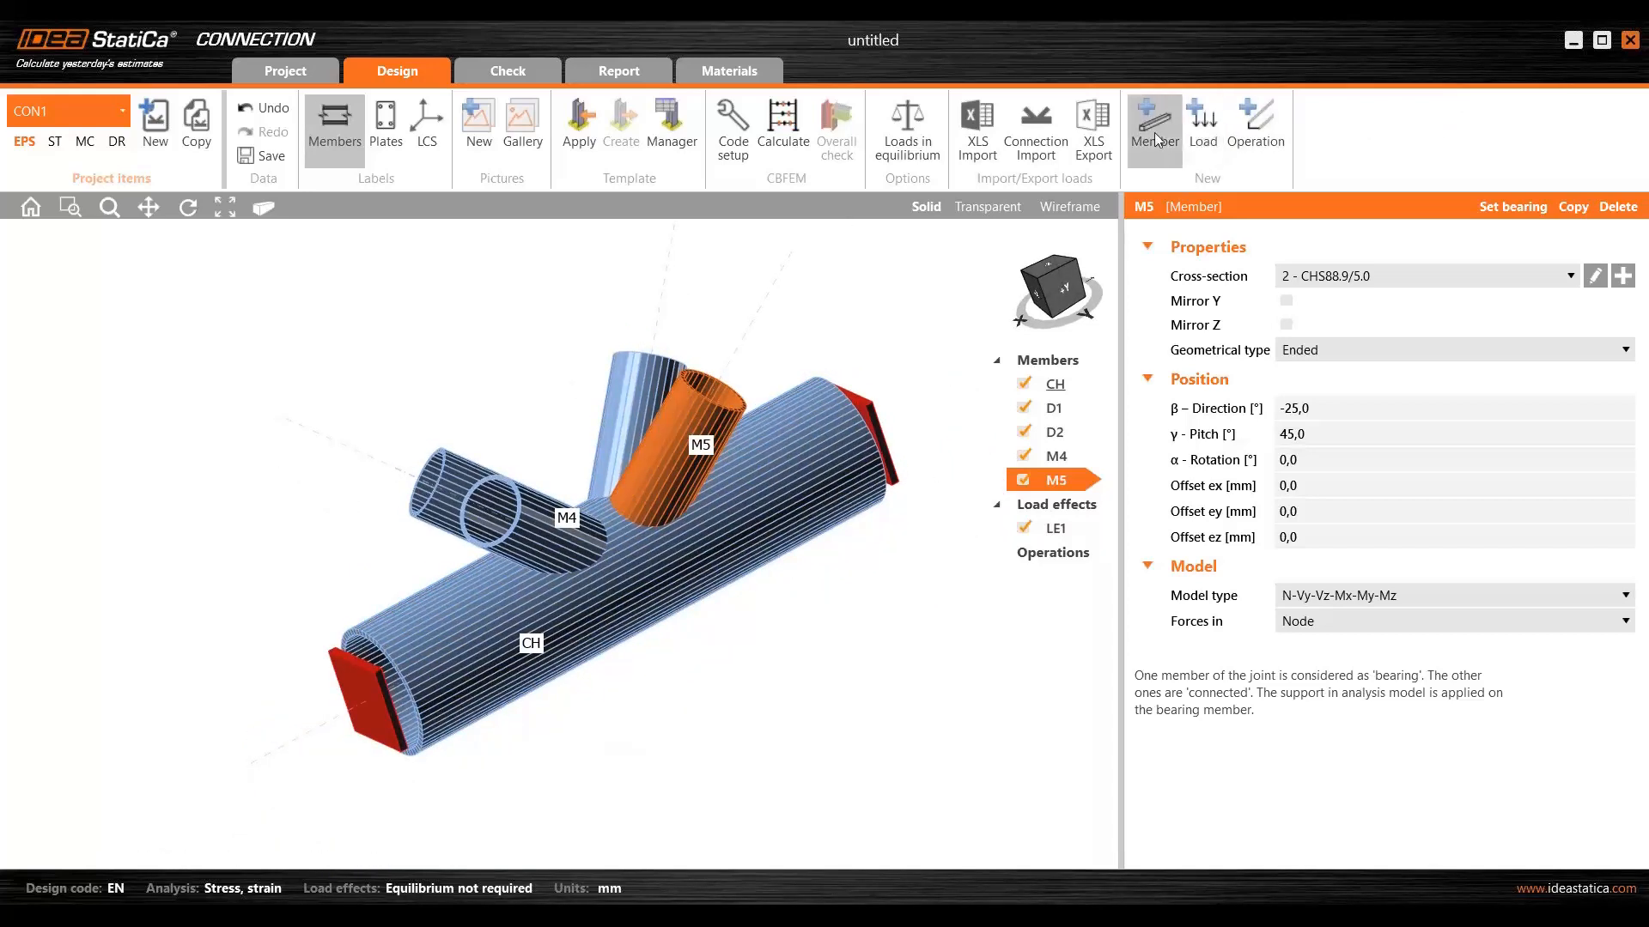
left_click_drag(1161, 125, 1088, 395)
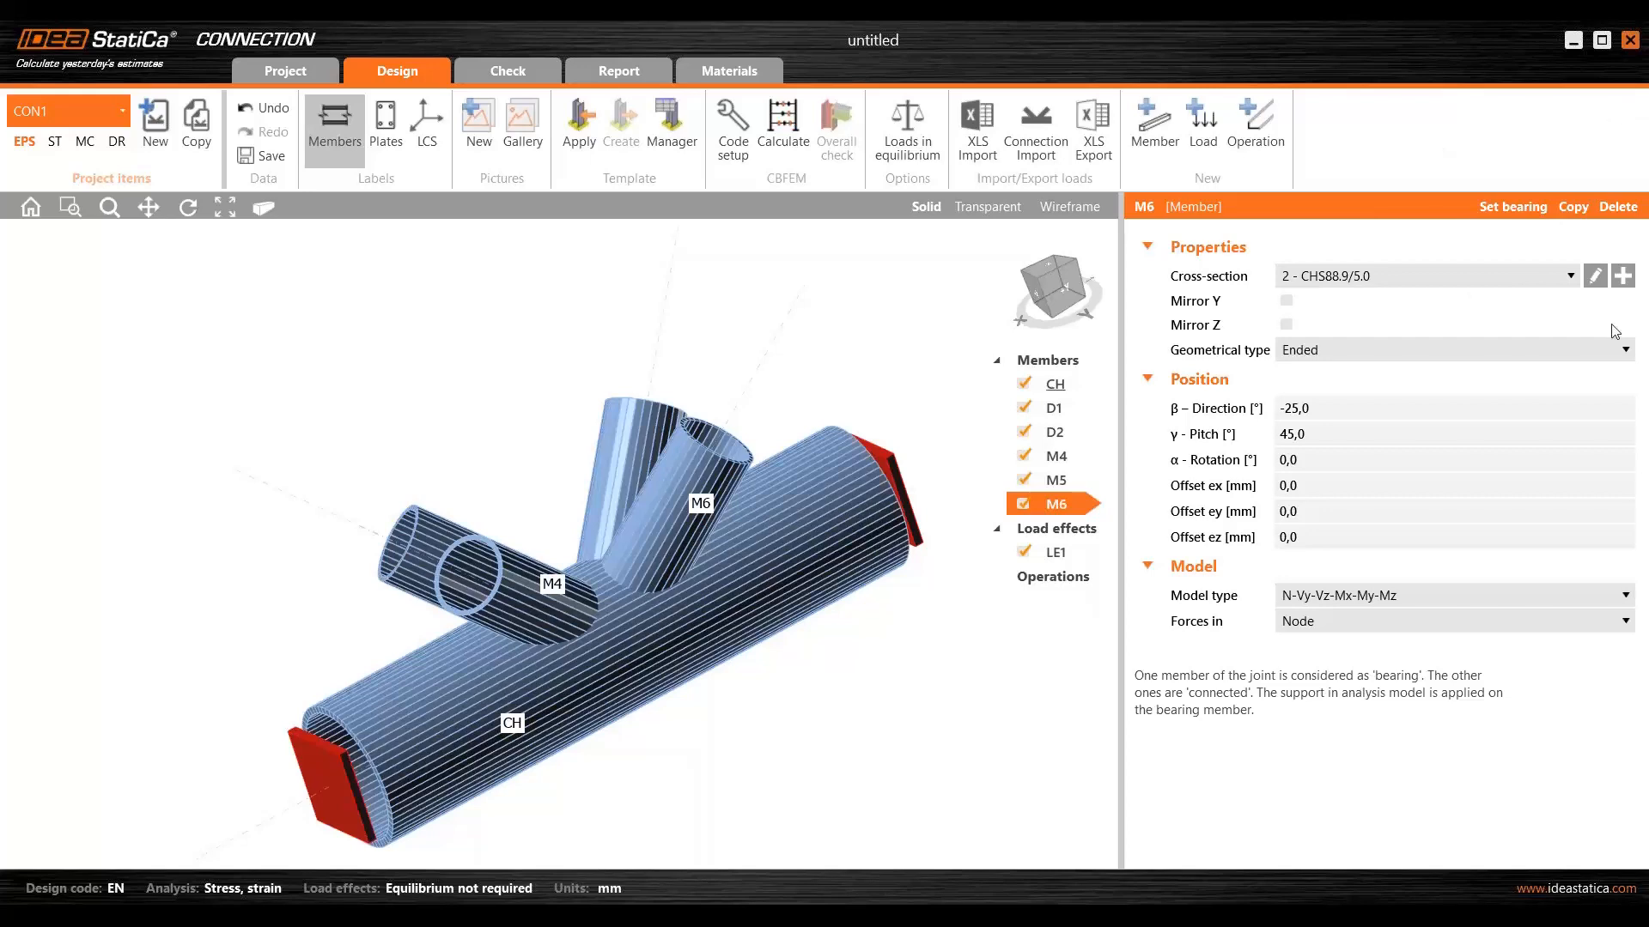
left_click(1622, 276)
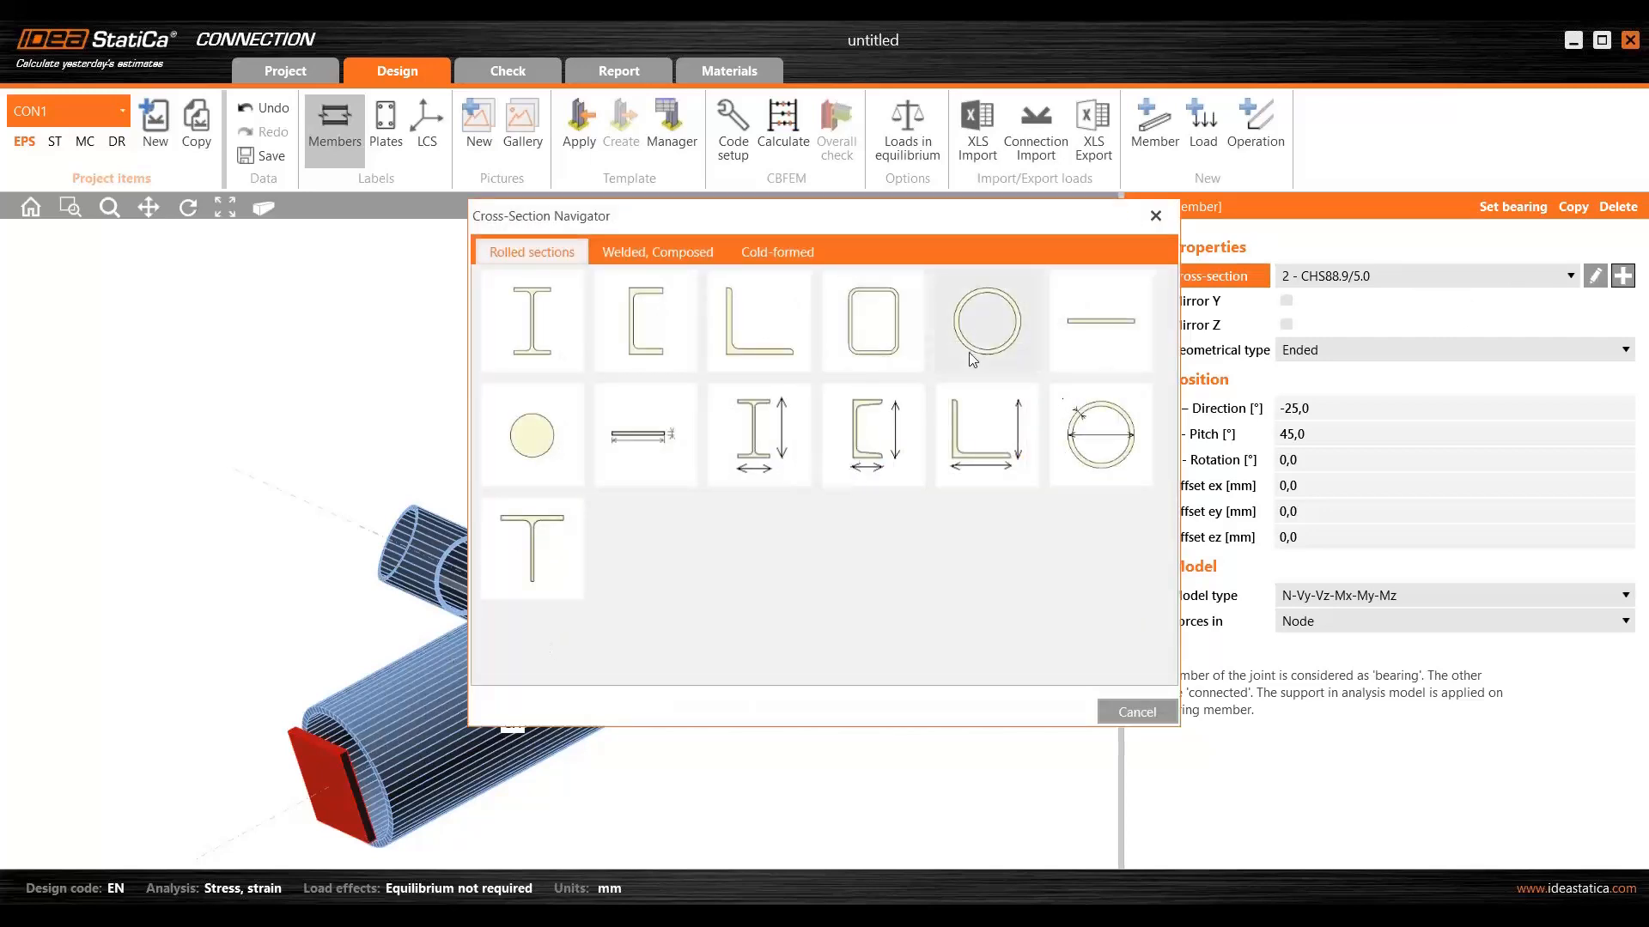
left_click(874, 326)
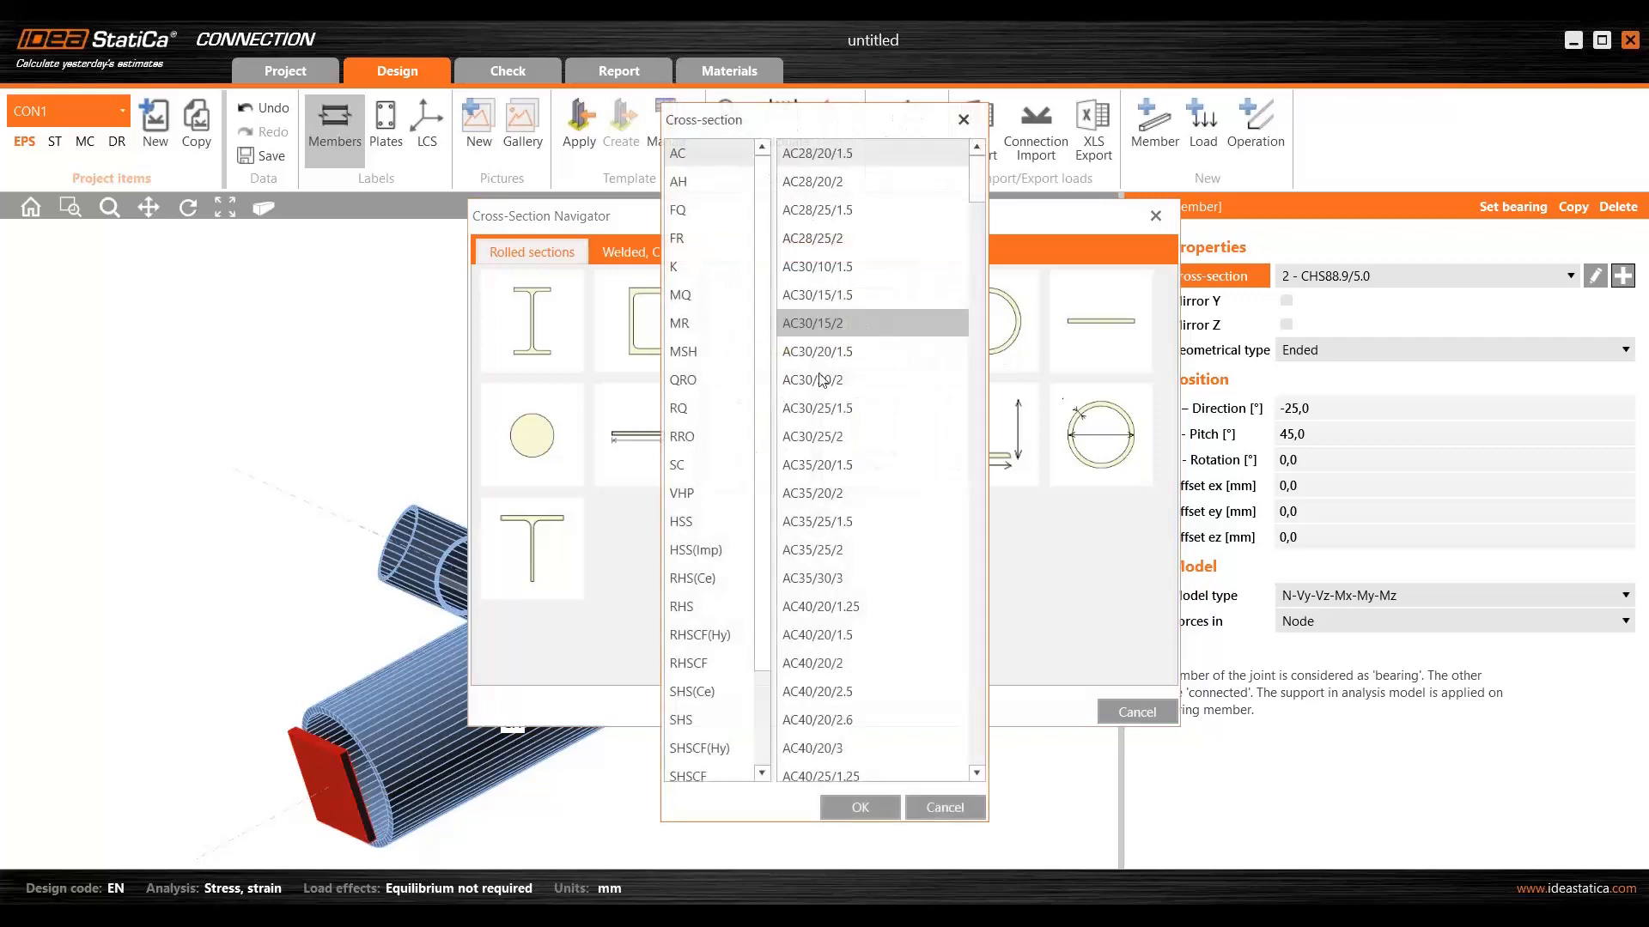
left_click(706, 715)
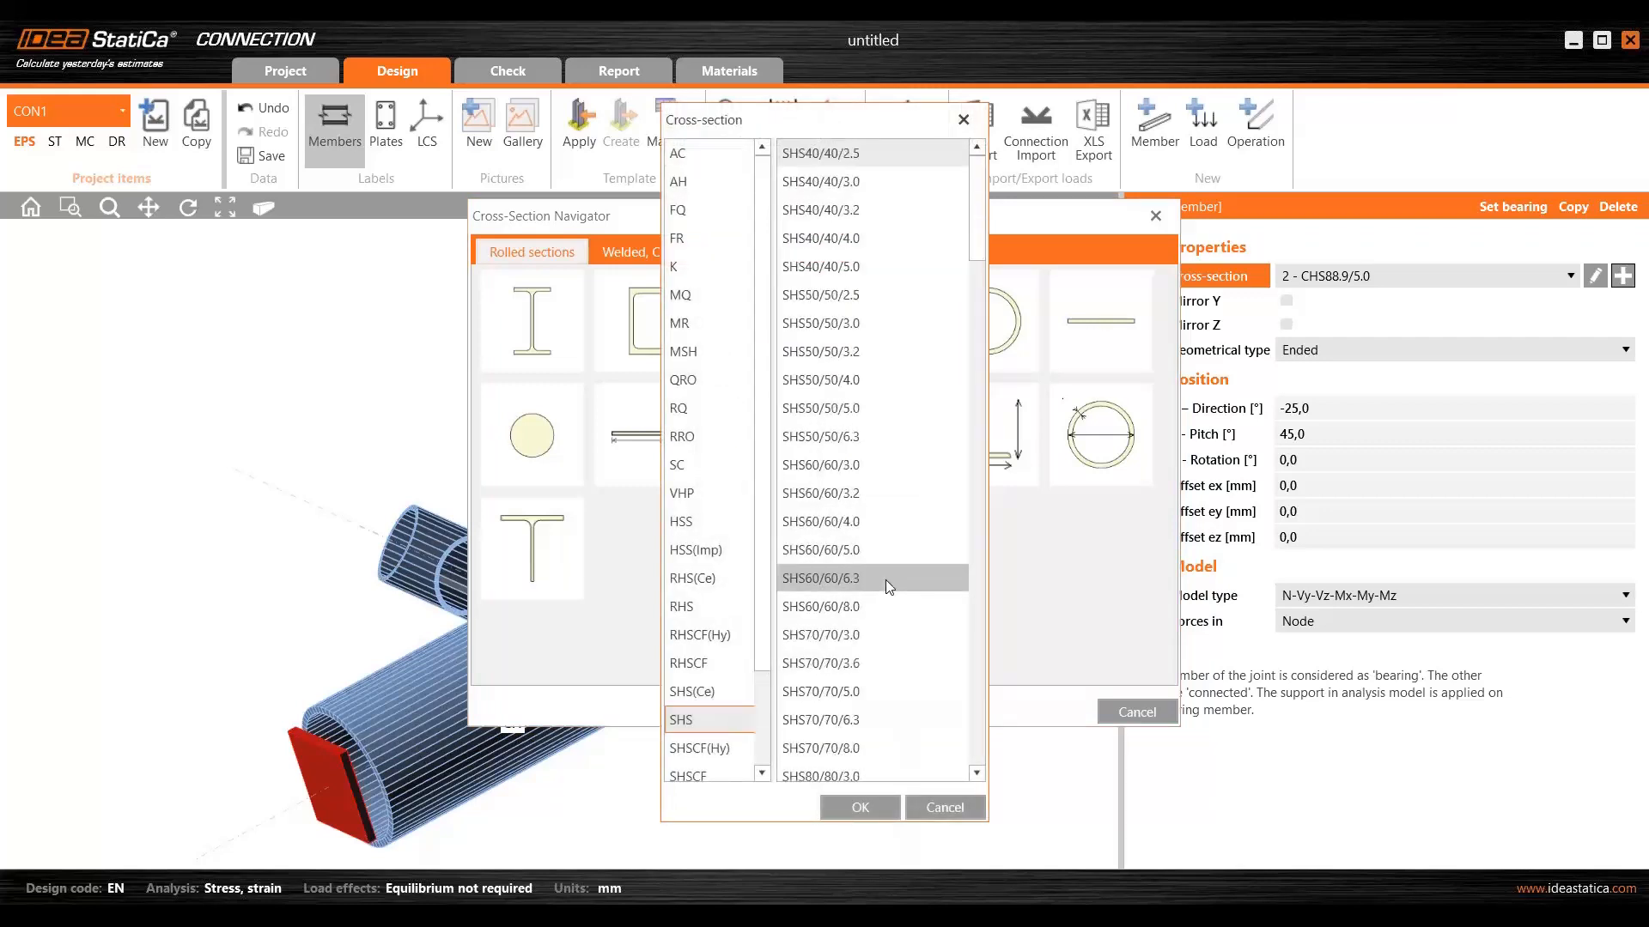
left_click(885, 693)
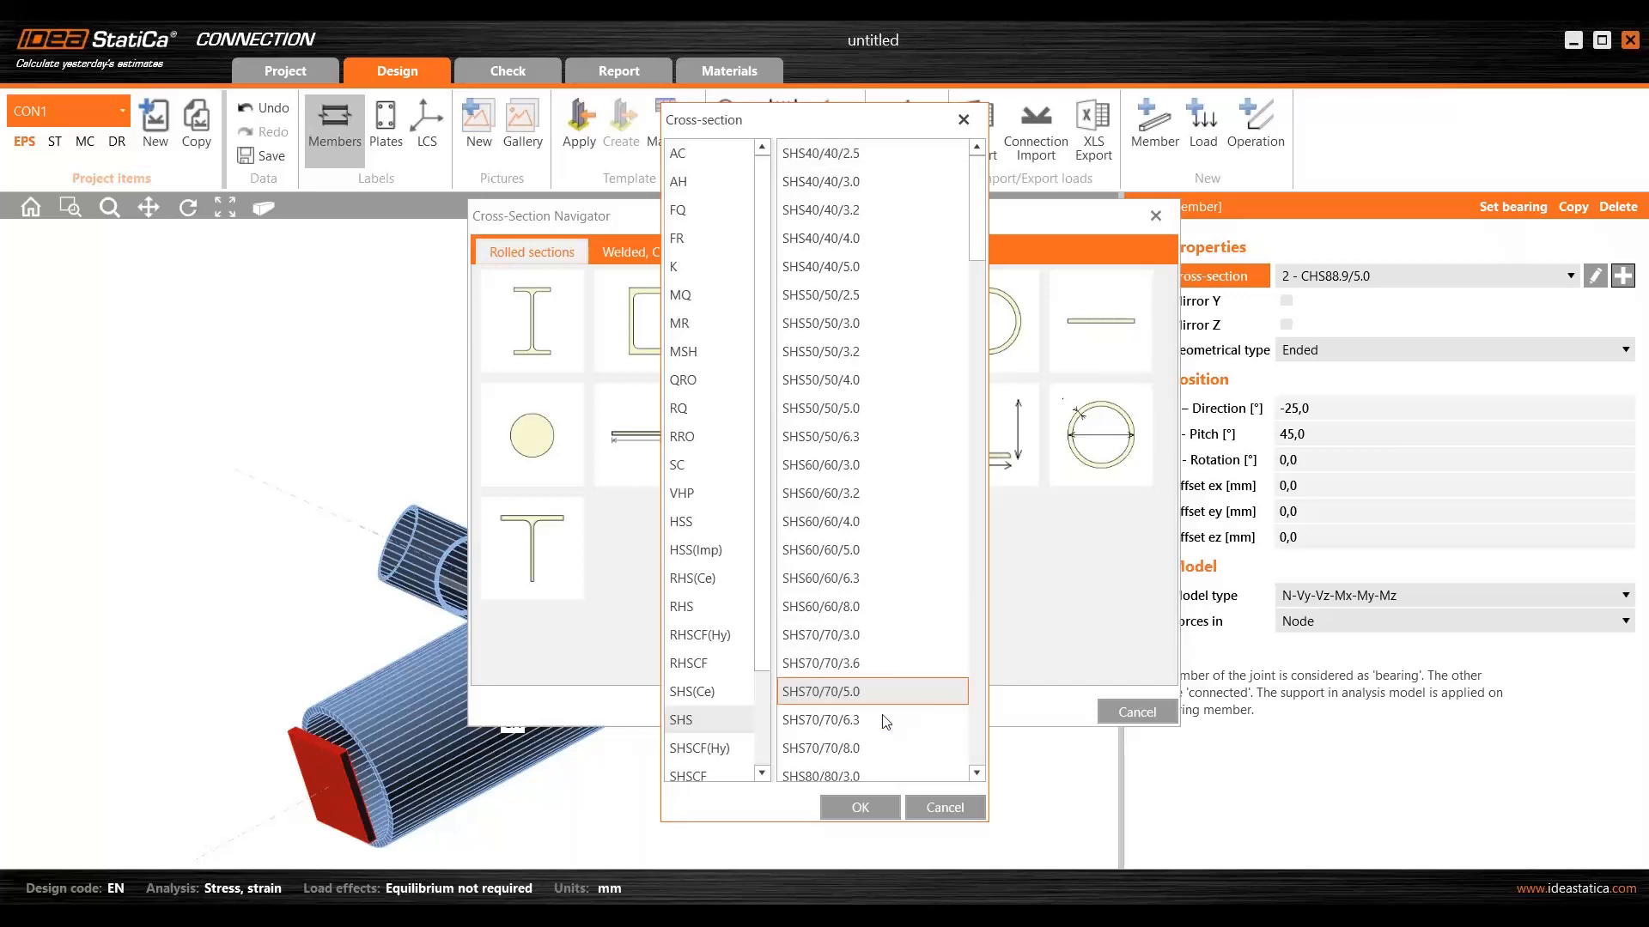
left_click(862, 809)
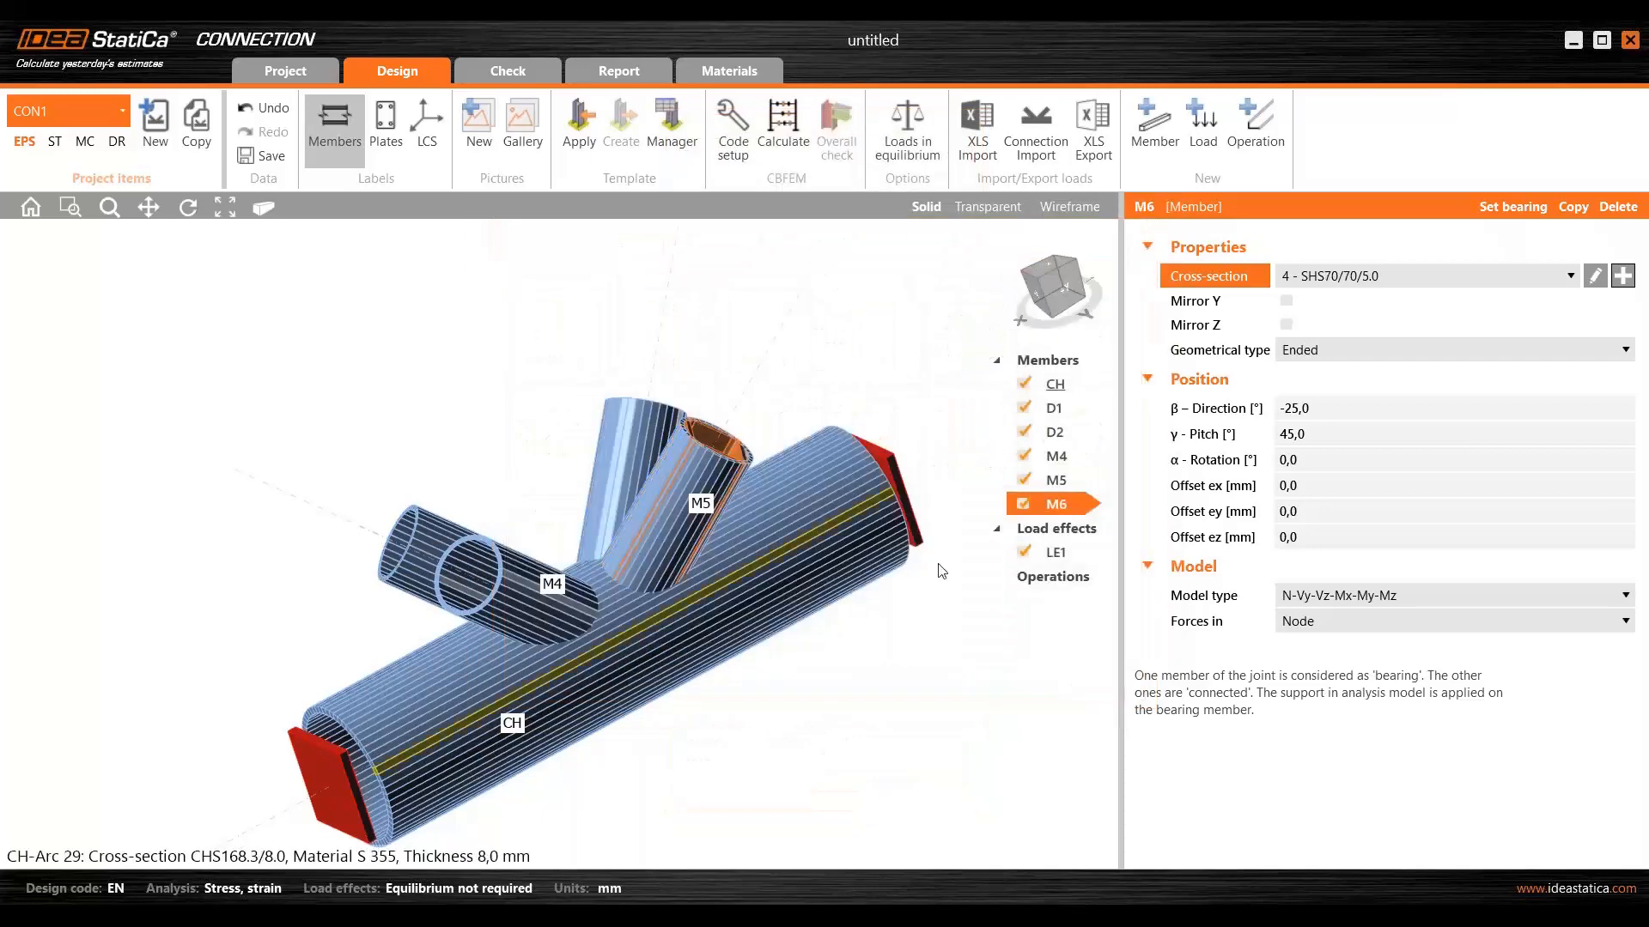
- Position the square hollow member with a β direction of -90° and a γ pitch of 0°
middle_click_drag(706, 463, 722, 435)
scroll(719, 435, "up", 2)
scroll(723, 458, "down", 1)
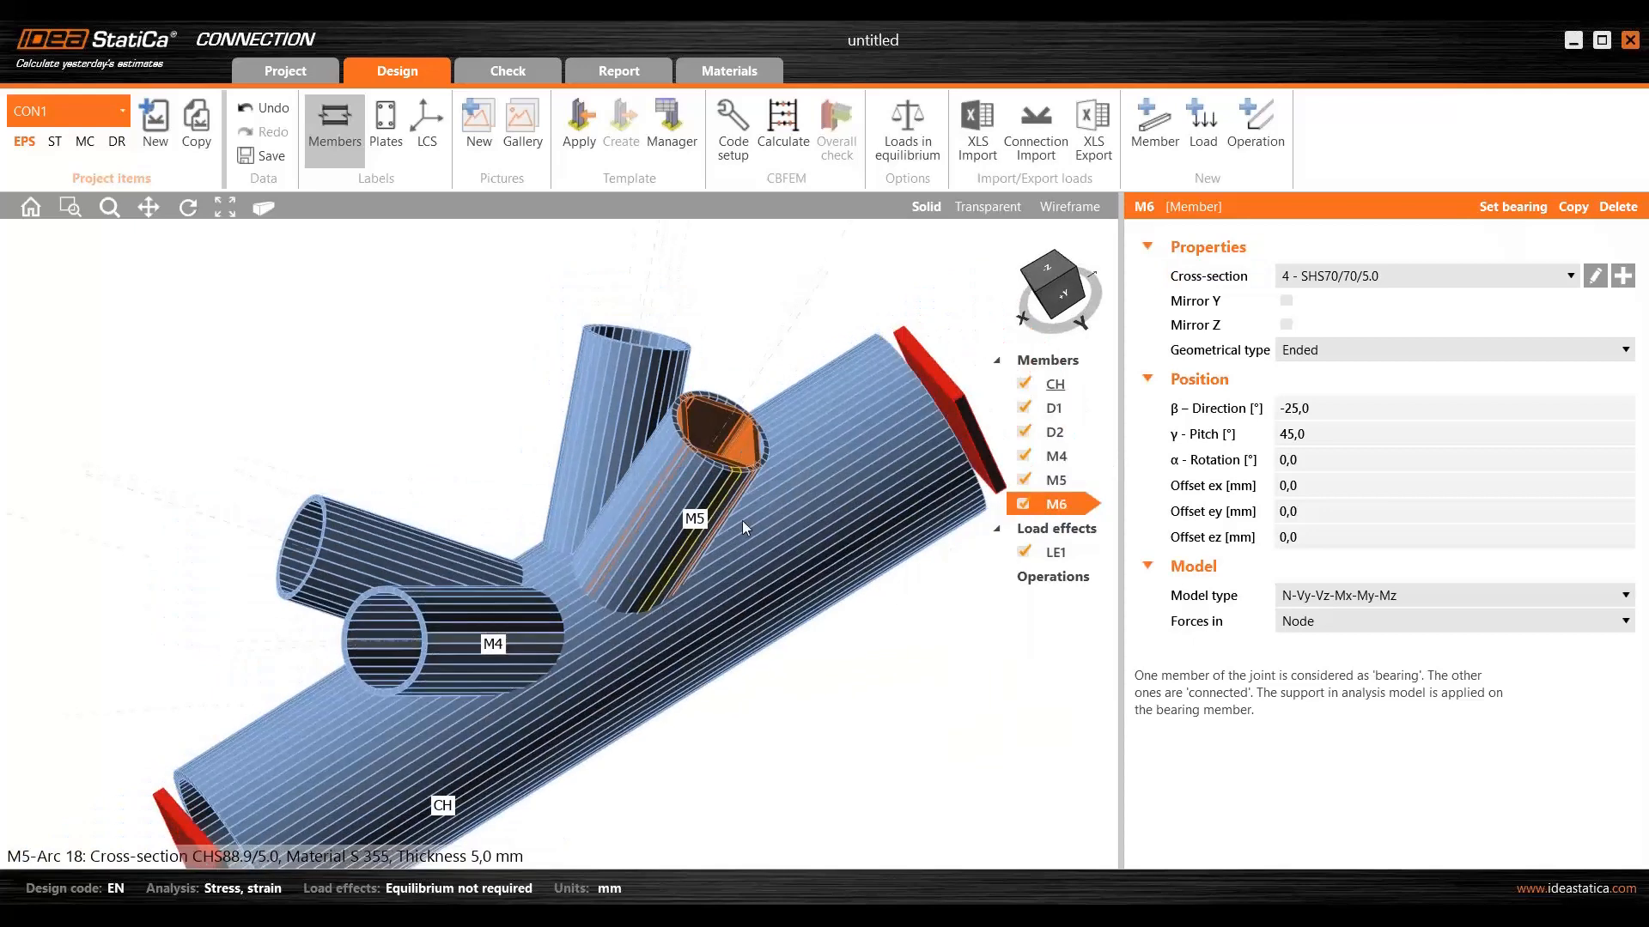
middle_click_drag(742, 520, 692, 385)
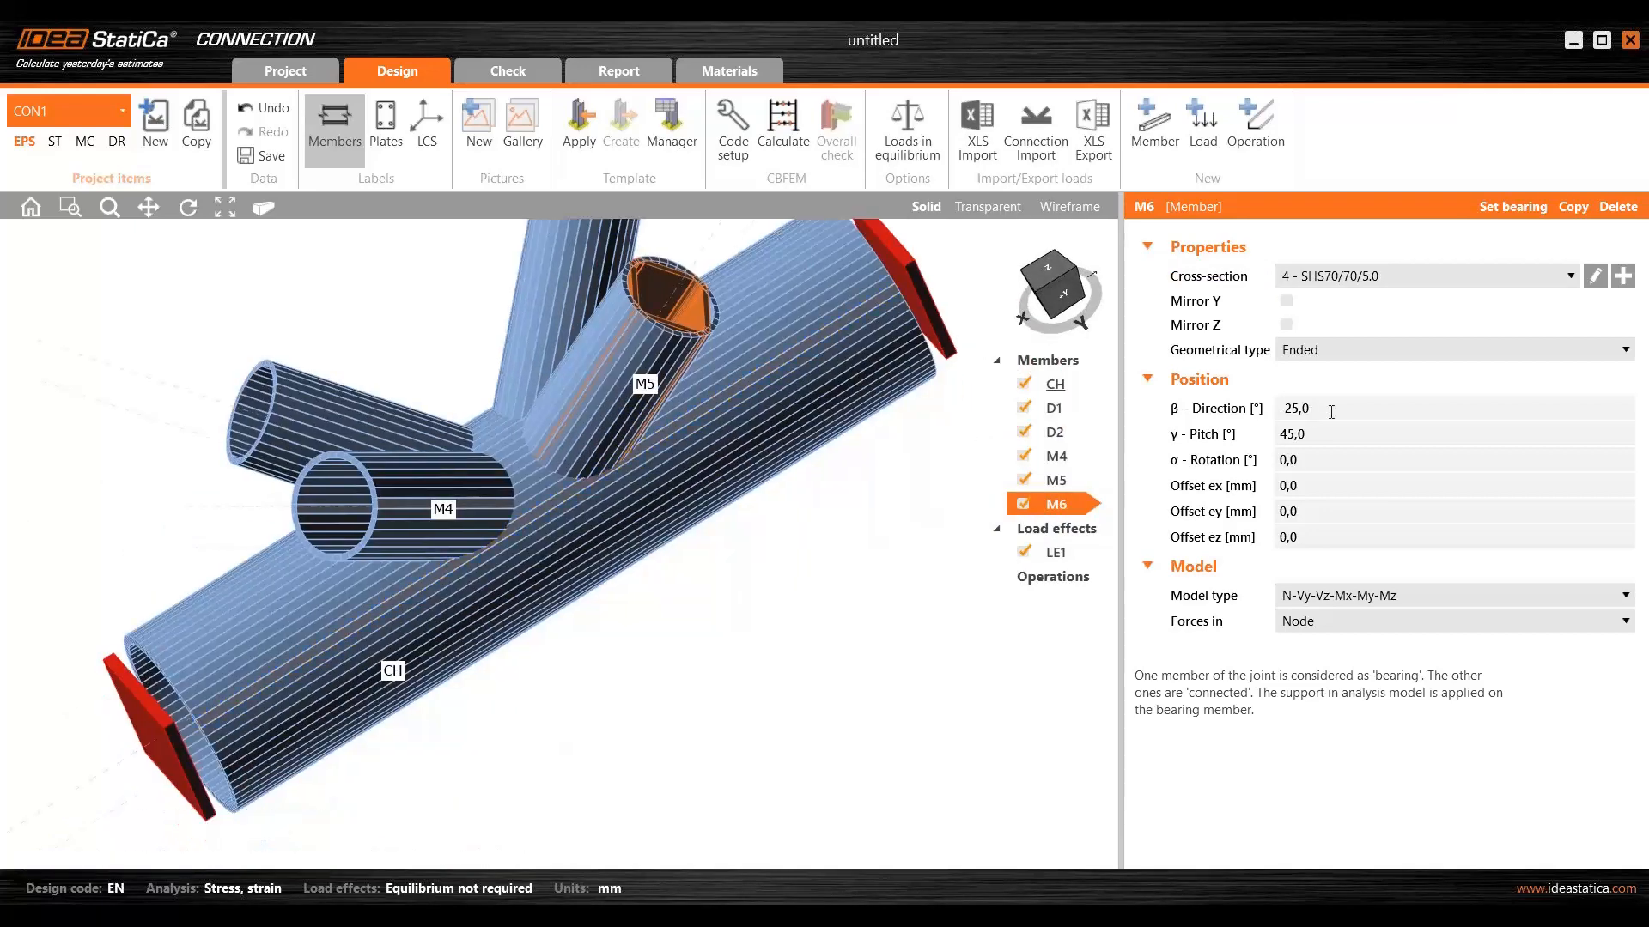
left_click(1336, 411)
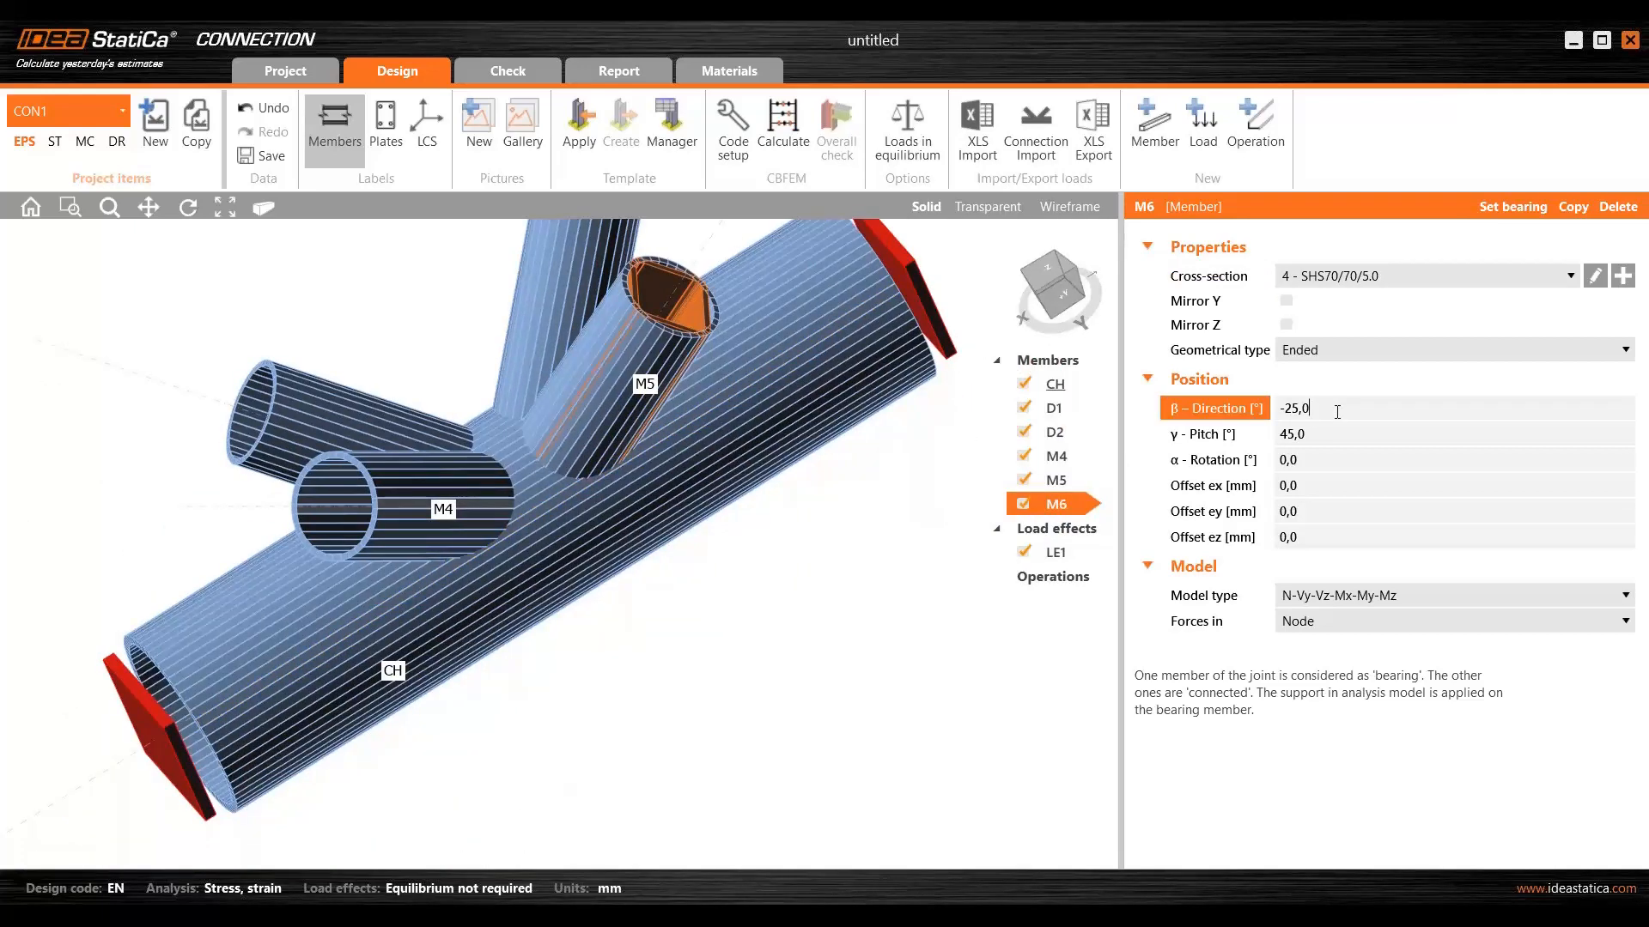
key("ctrl+a")
type("-90")
key("Tab")
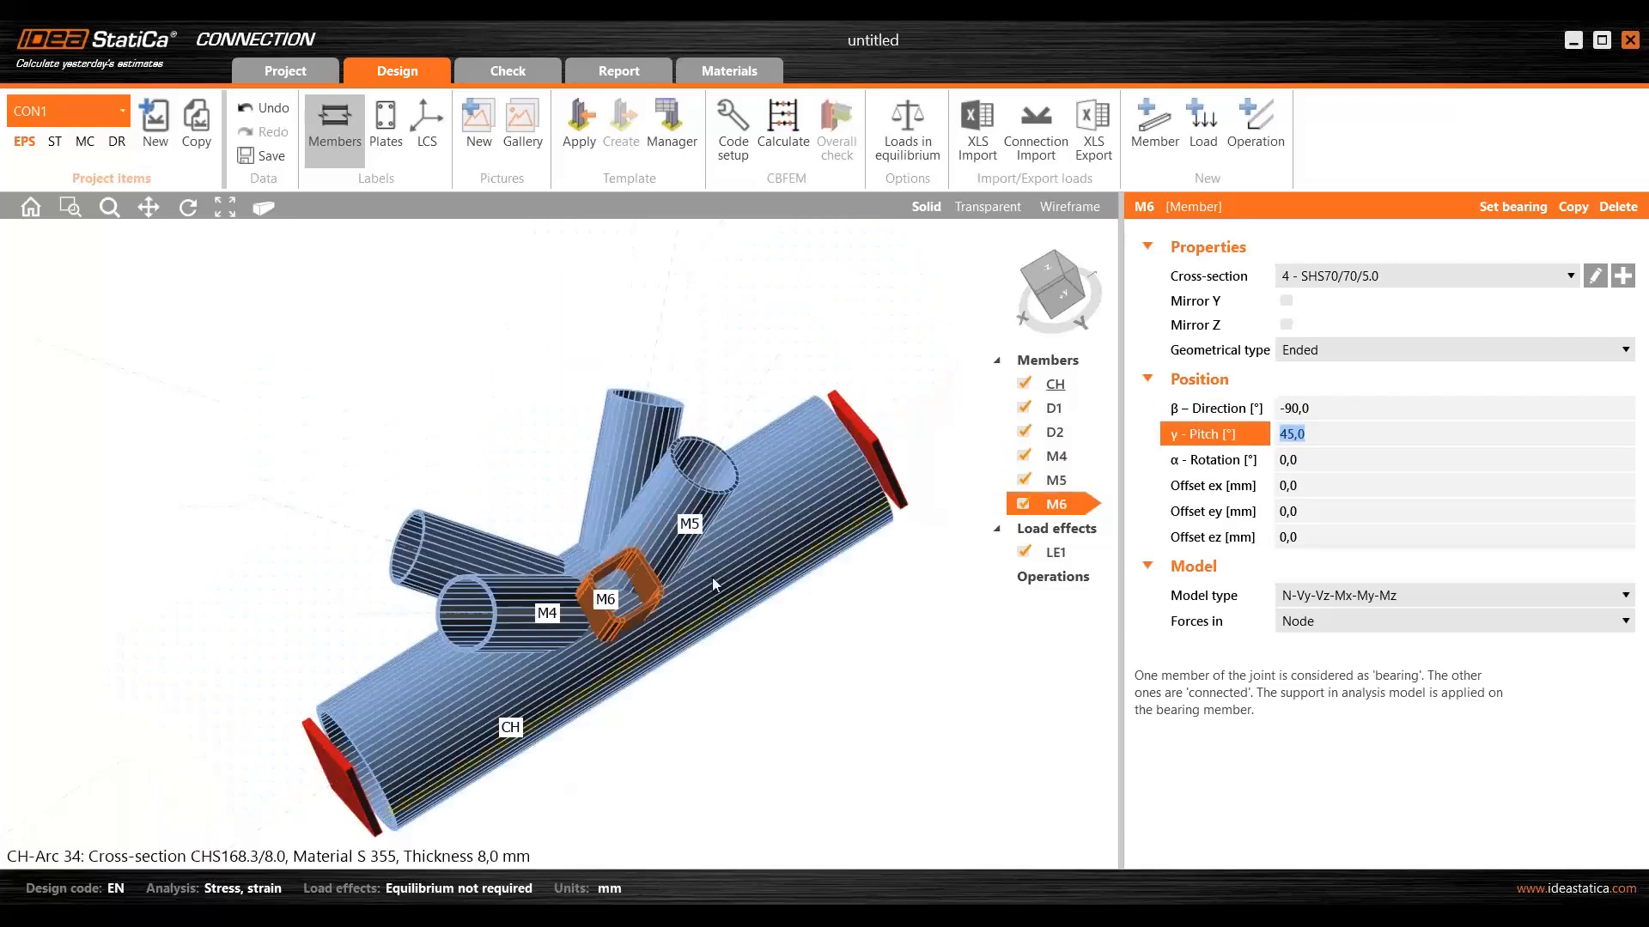
type("0")
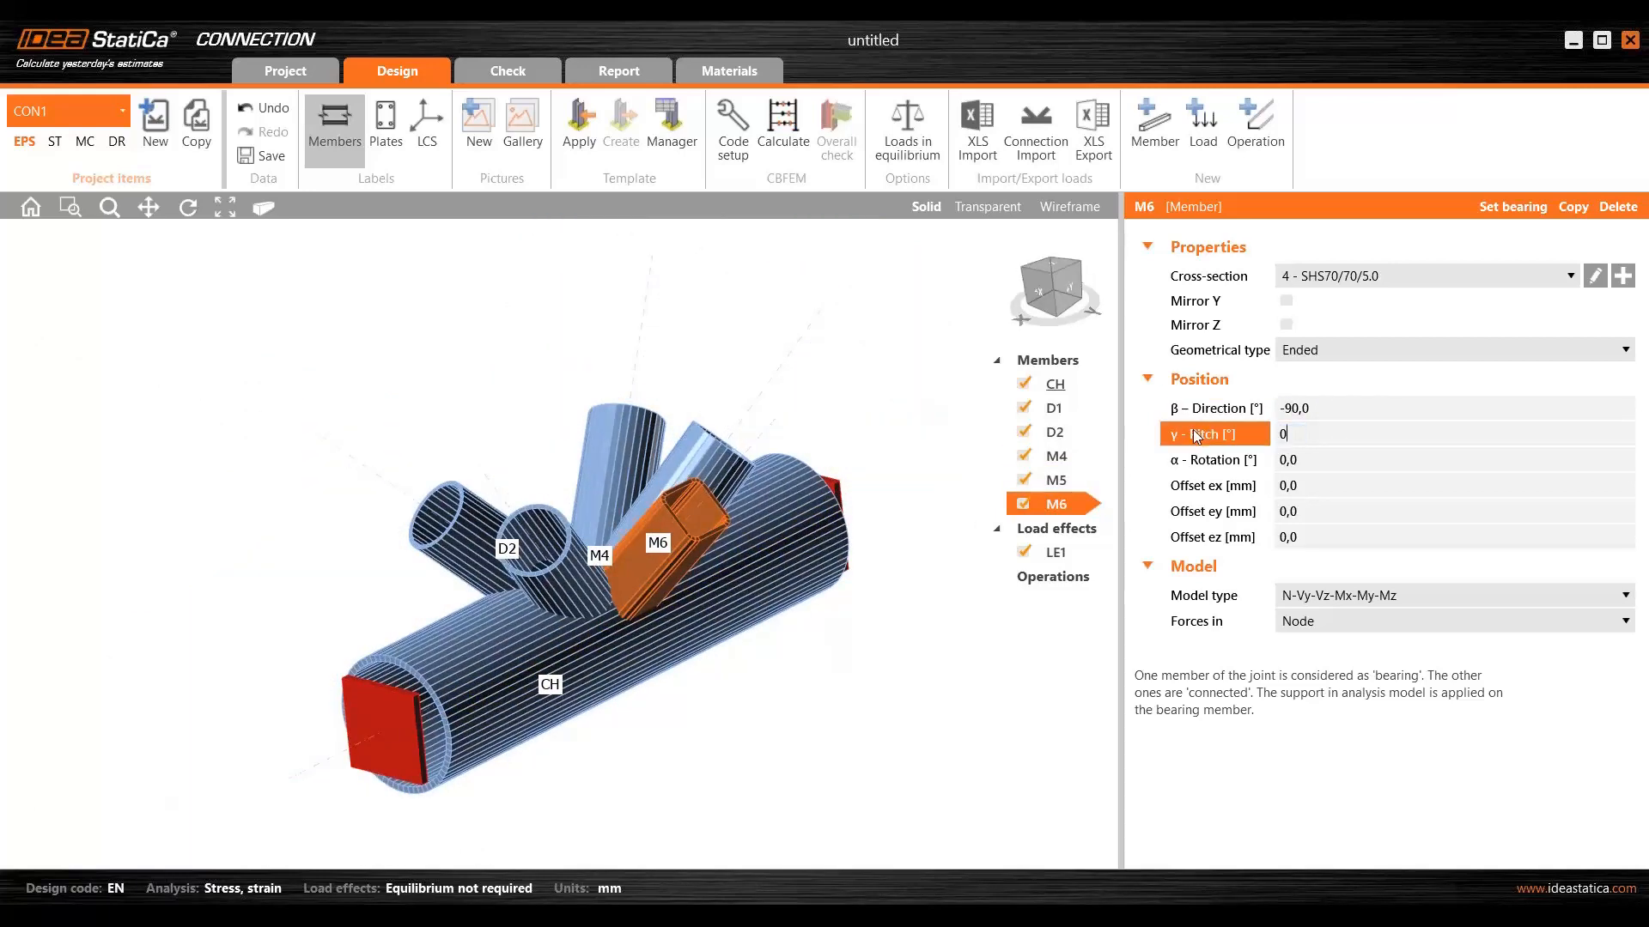
key("Tab")
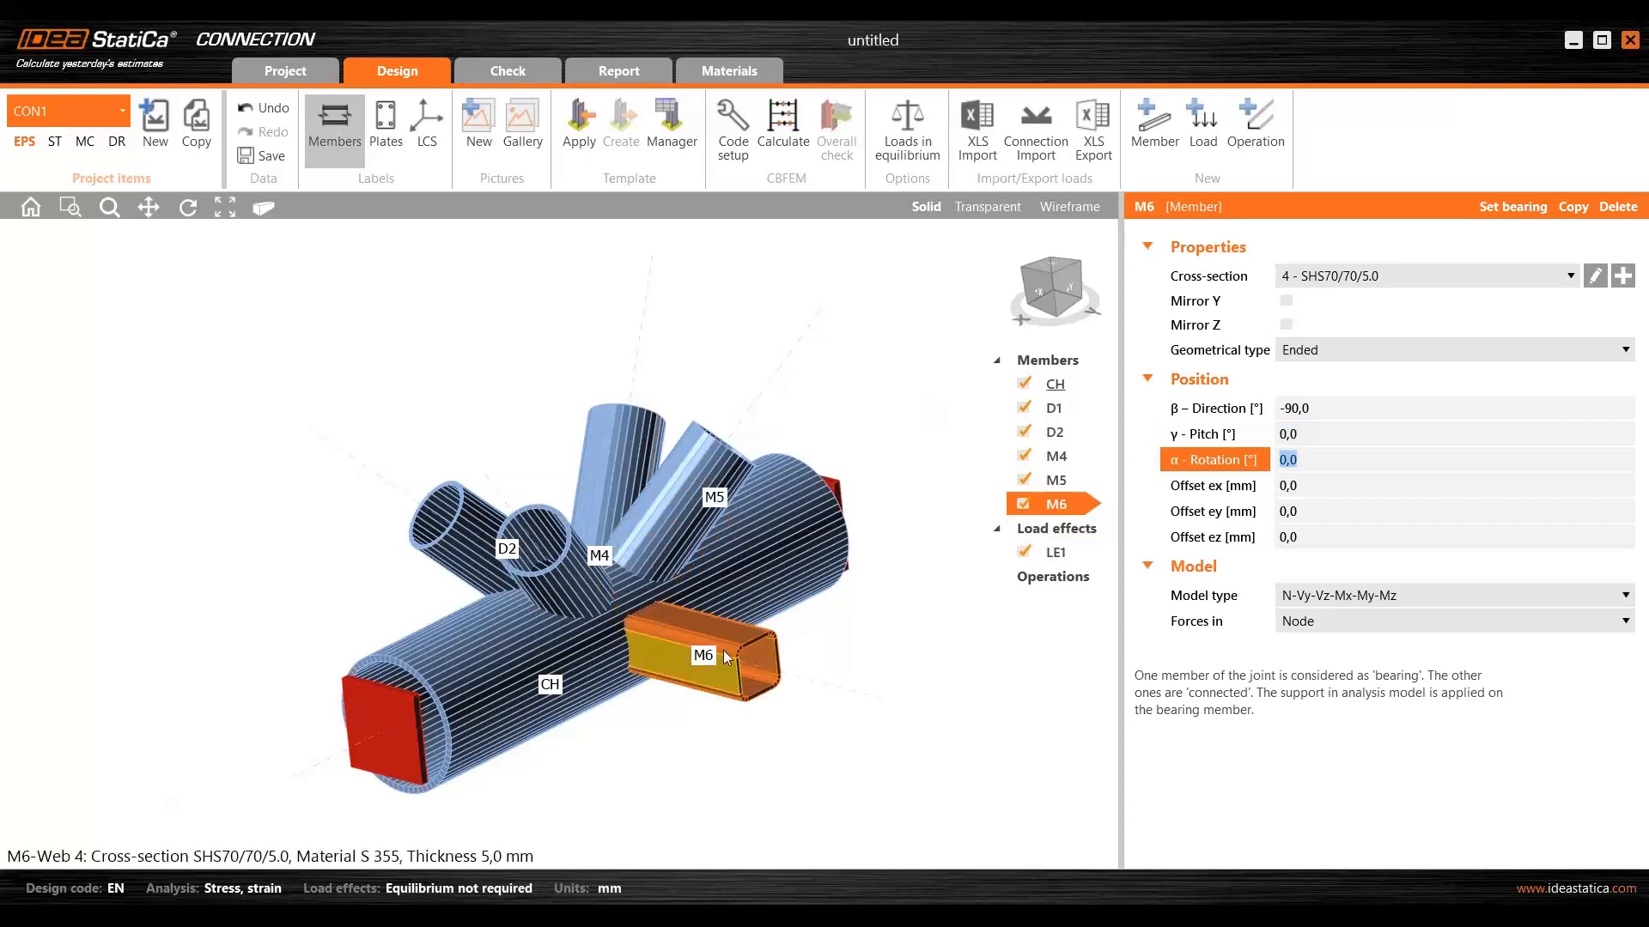
key("Tab")
key("Tab")
key("Tab")
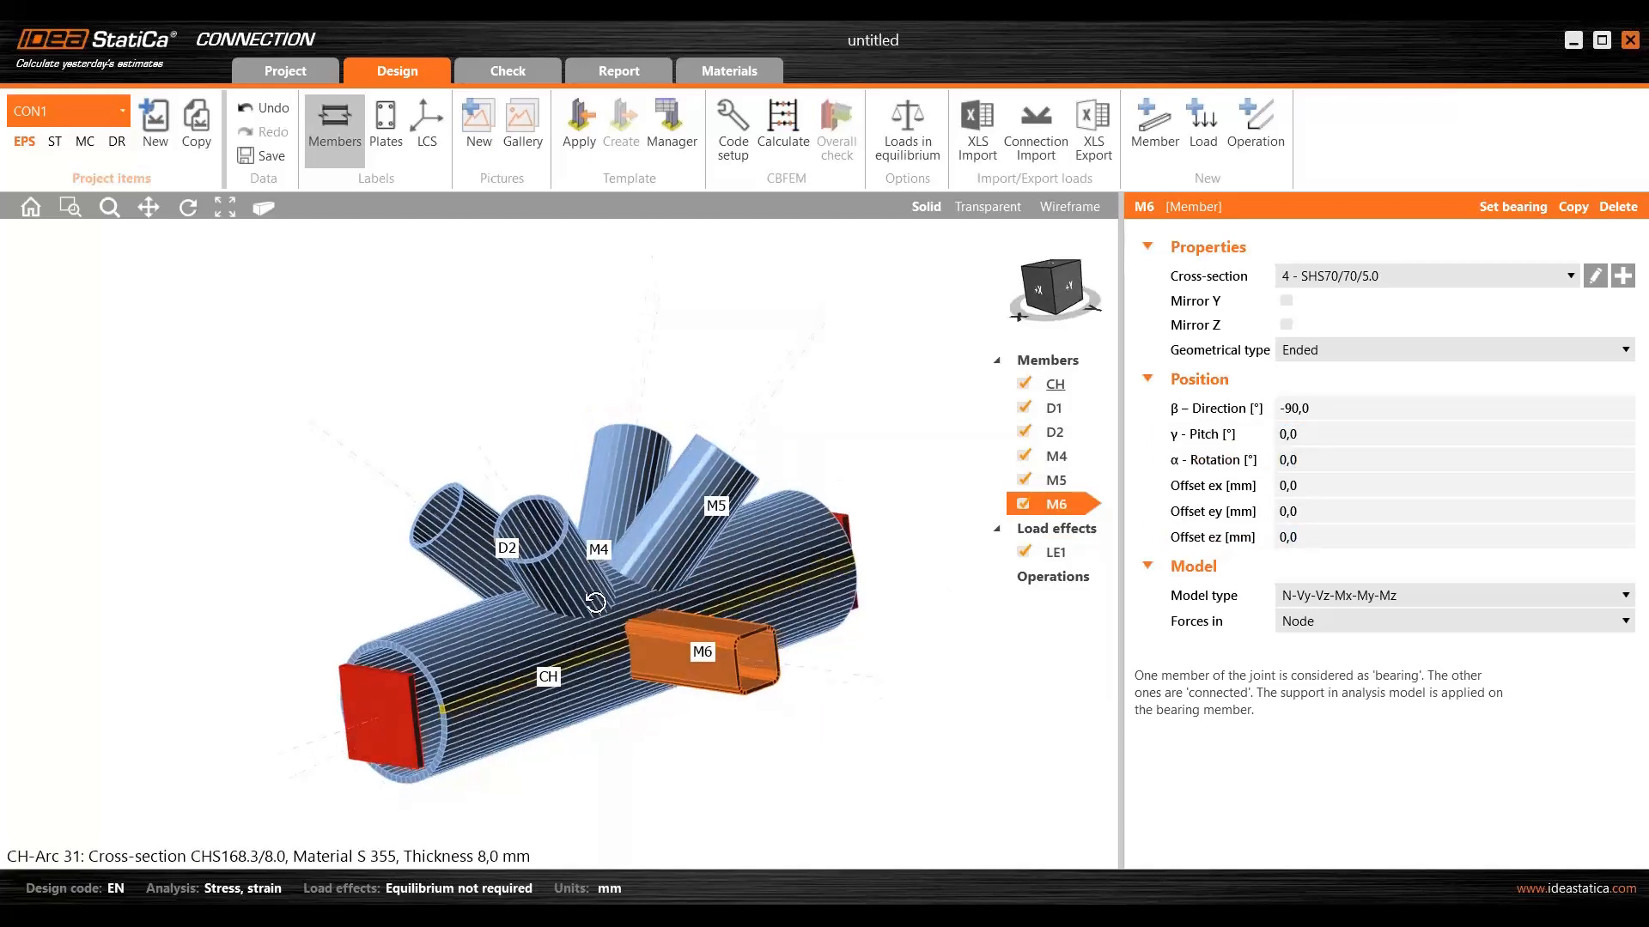
- Set the ez offset of the square hollow member M6 to -20 mm
type("-20")
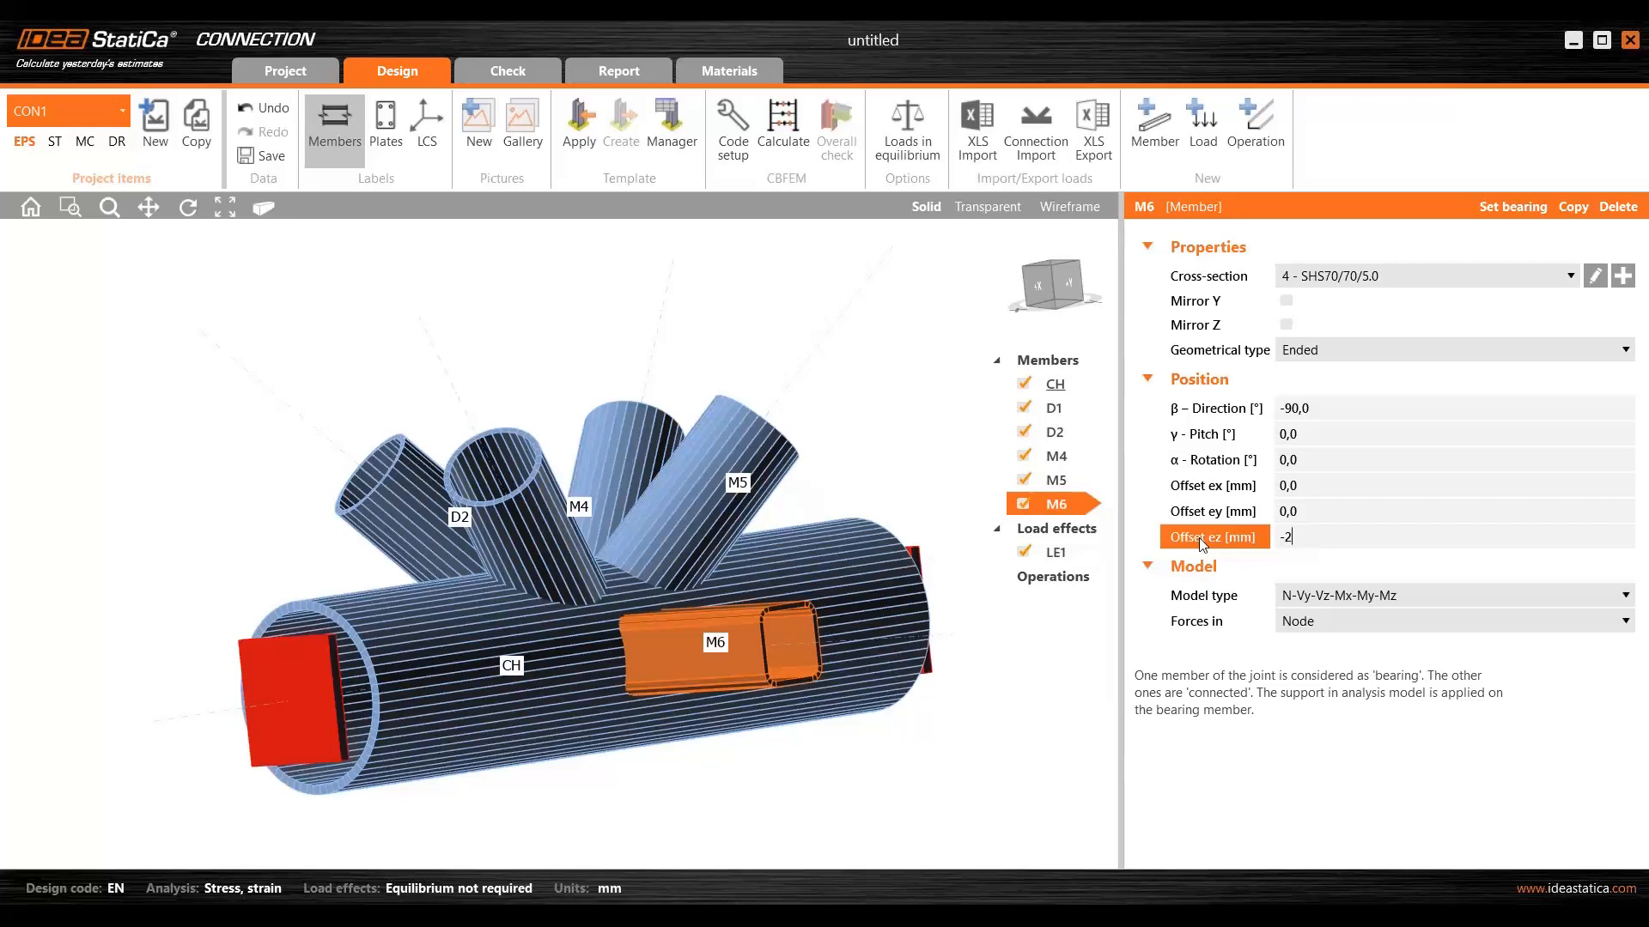
key("Tab")
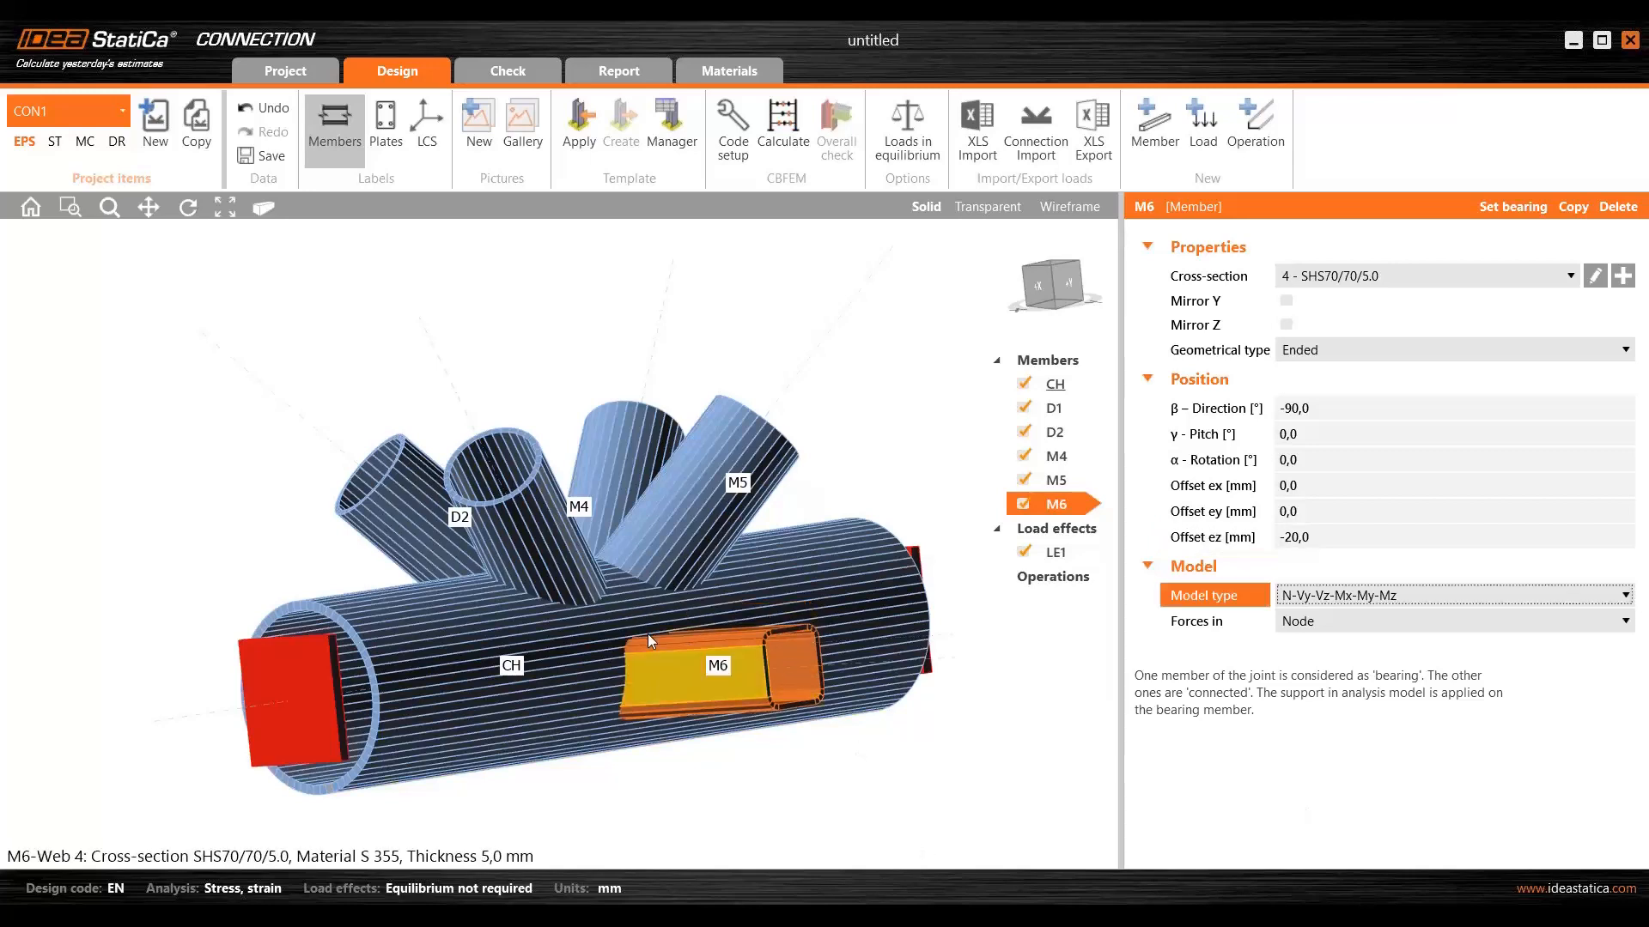
middle_click_drag(648, 644, 779, 555)
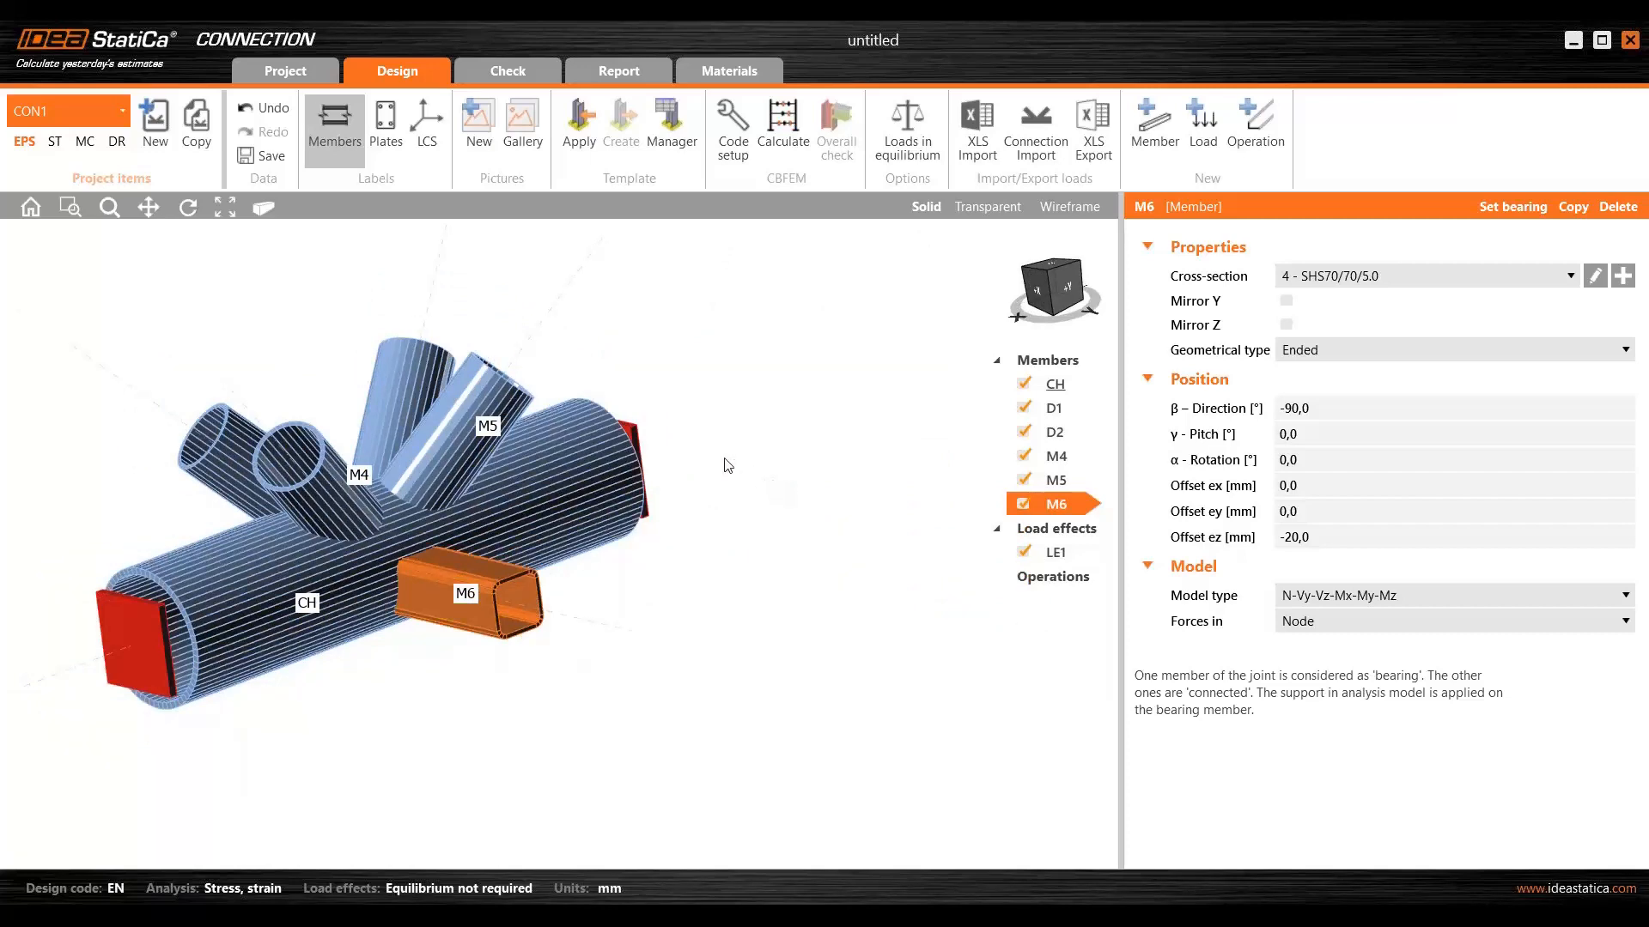
middle_click_drag(728, 464, 773, 475)
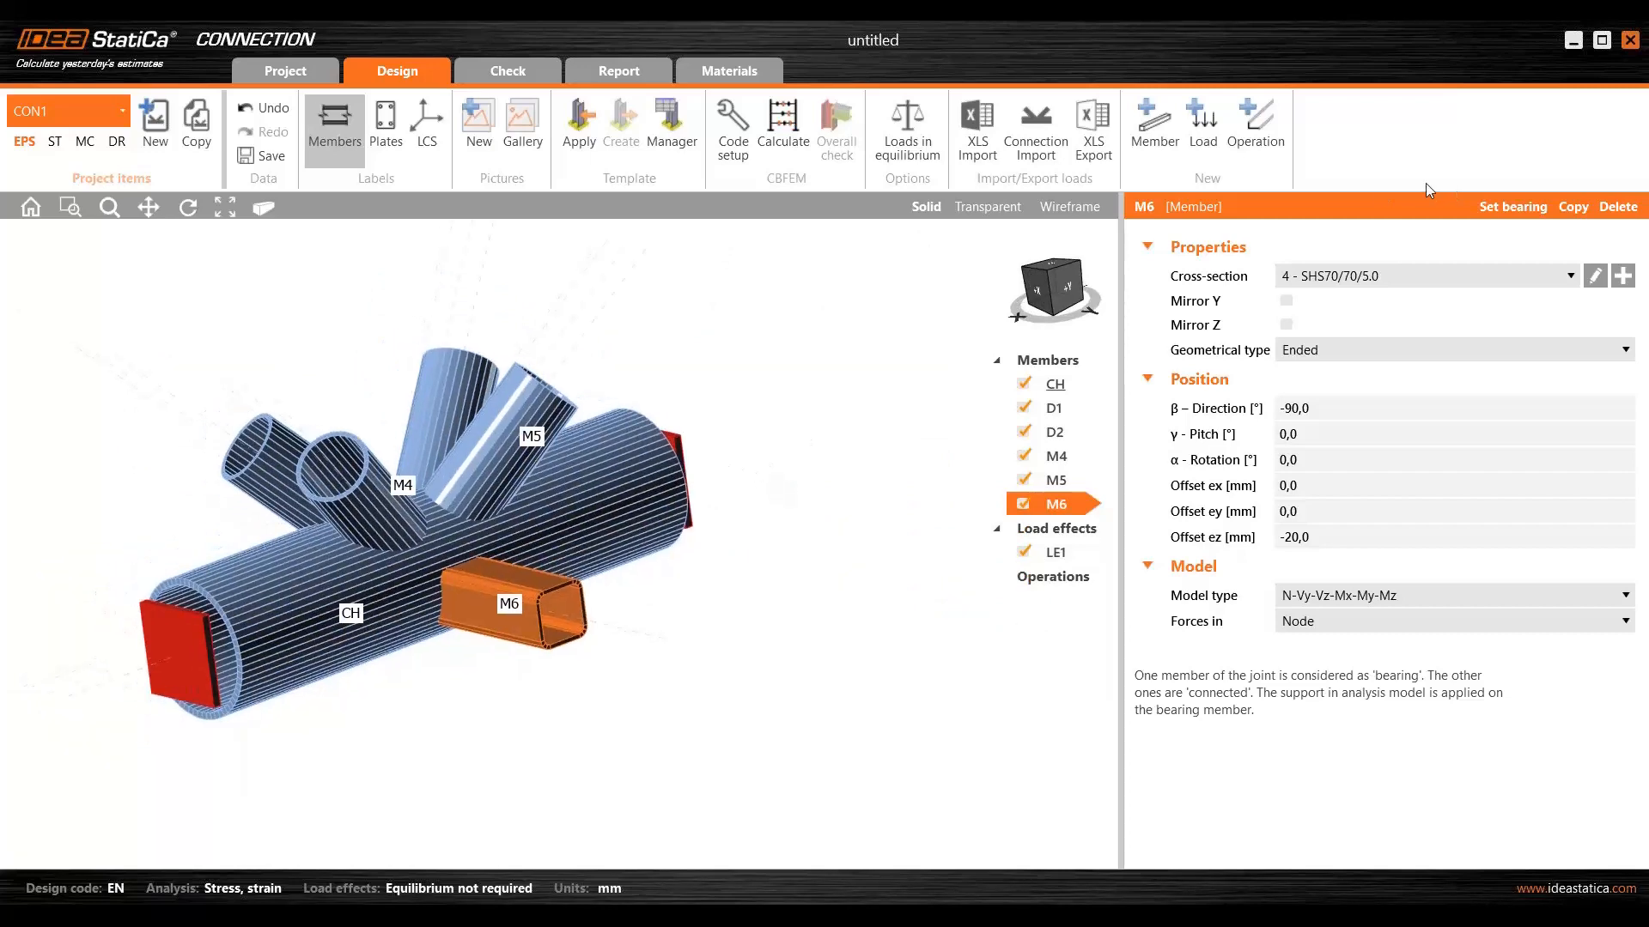
- Add another member to the joint and assign it a new rolled SHS50/50/4.0 cross-section
left_click(1159, 124)
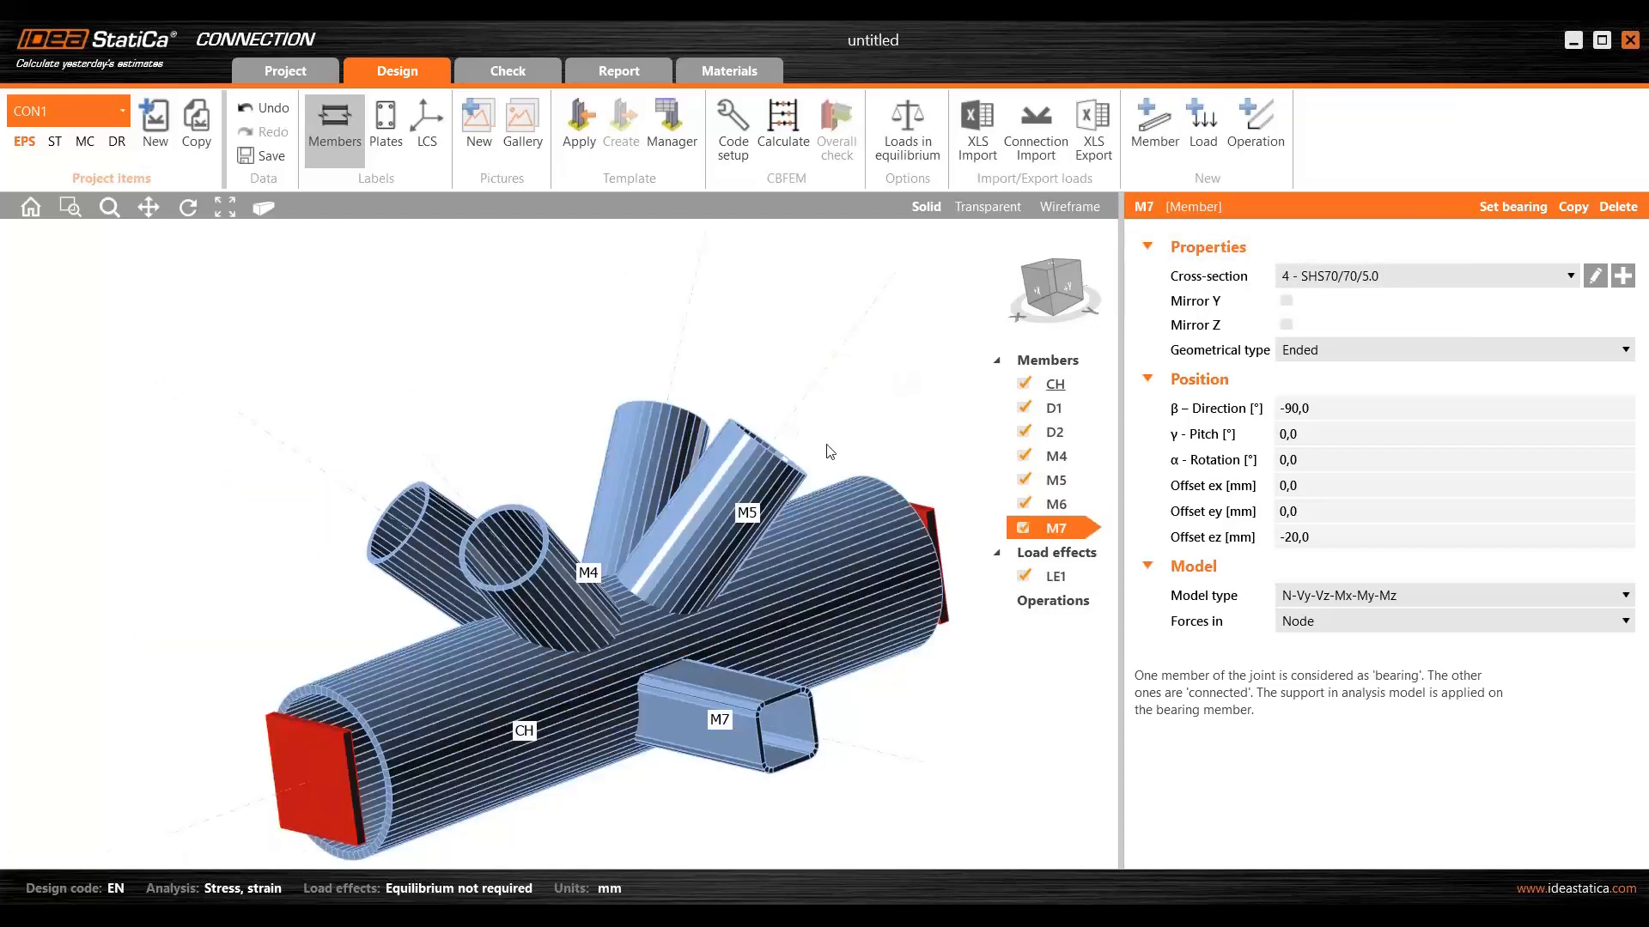
middle_click_drag(768, 513, 706, 413)
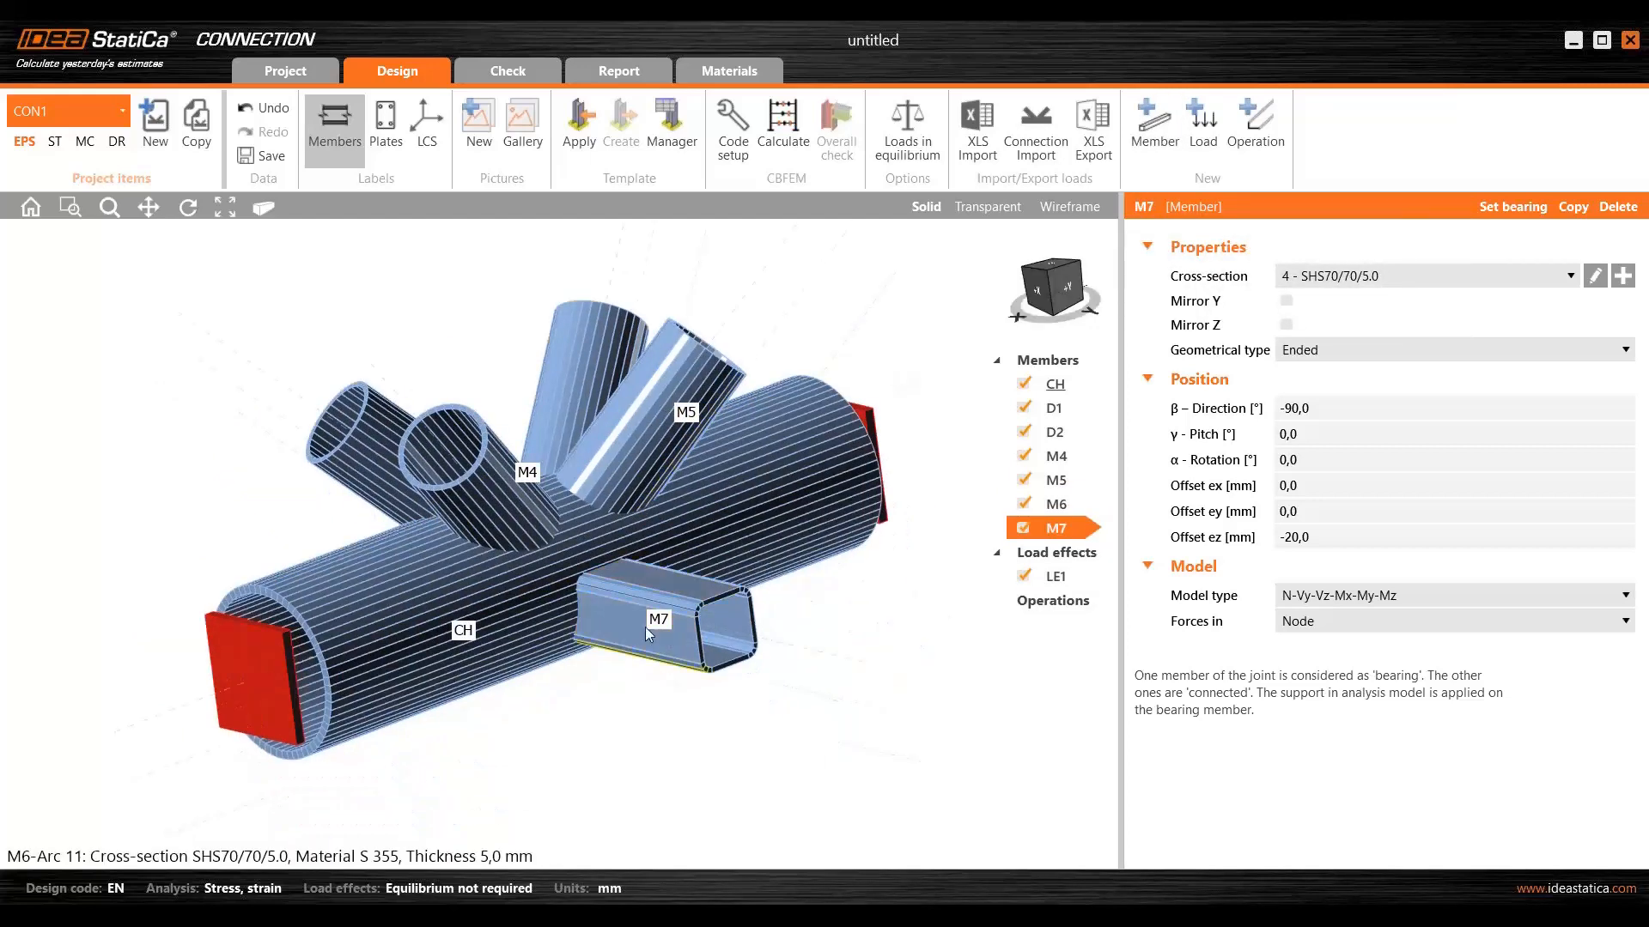
left_click(1622, 275)
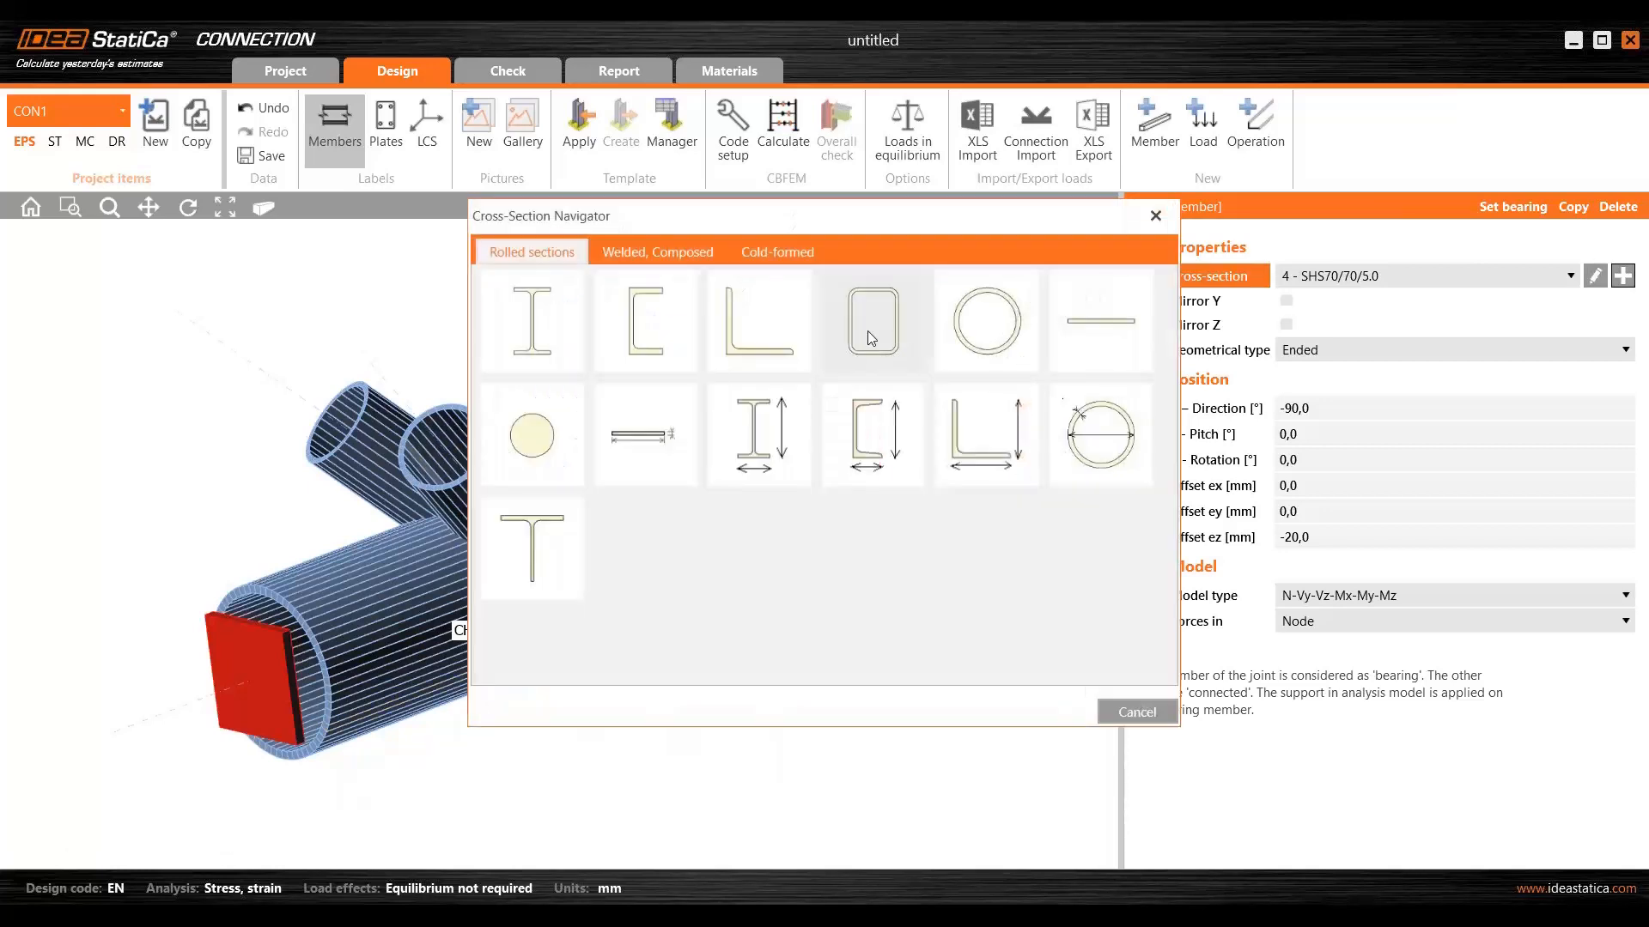
left_click(873, 326)
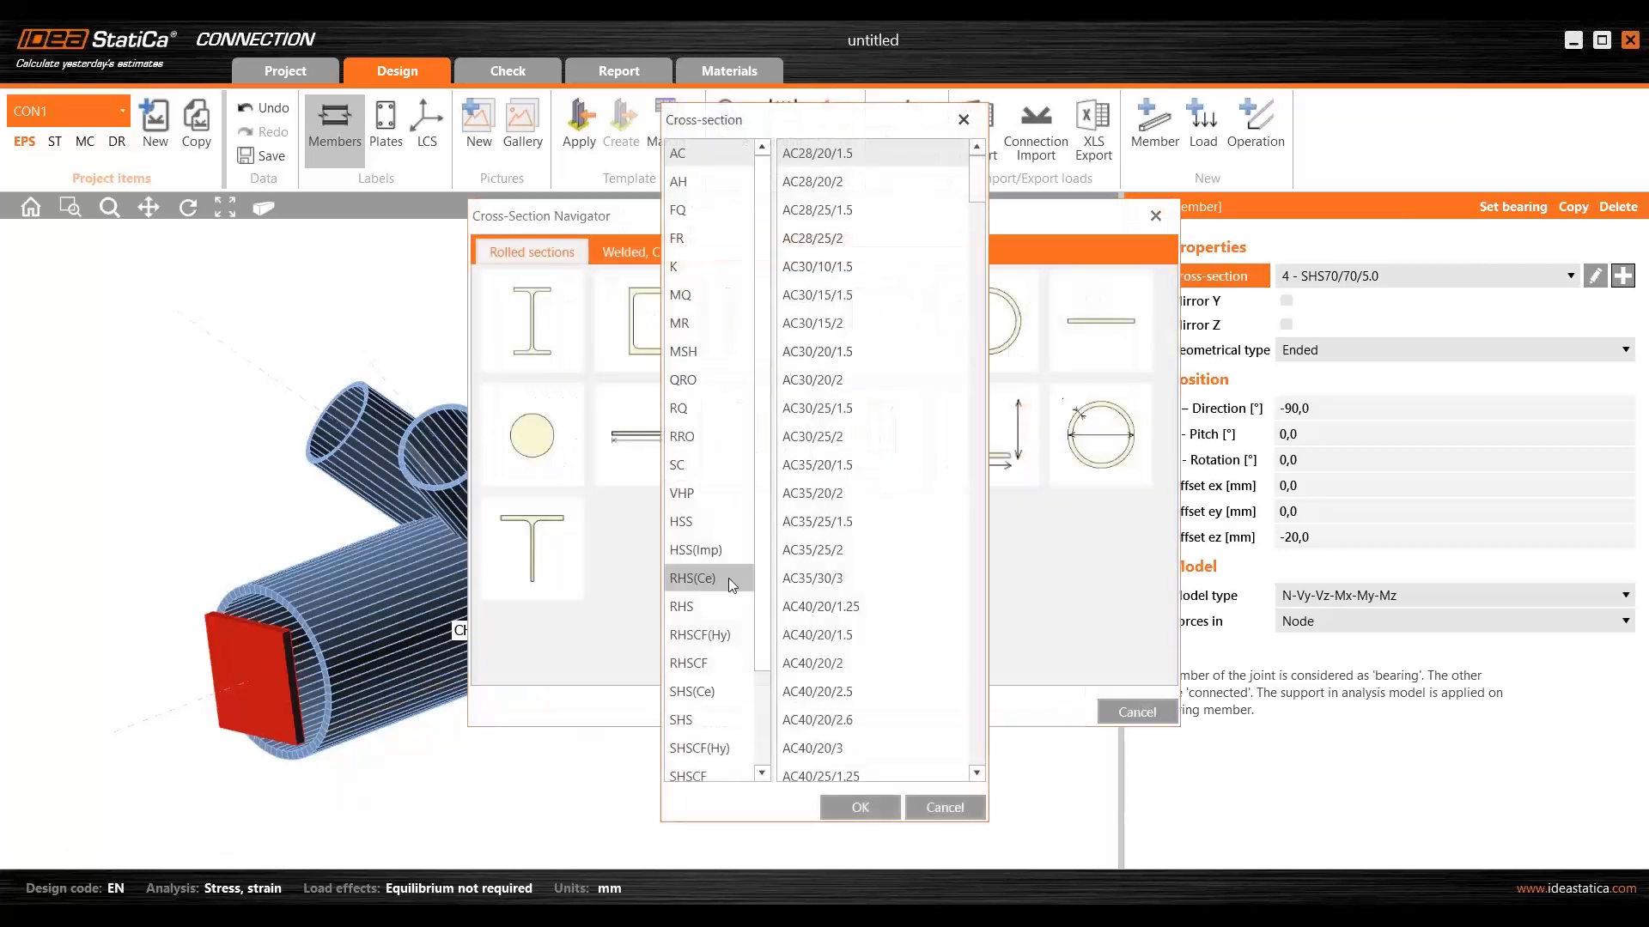
left_click(708, 718)
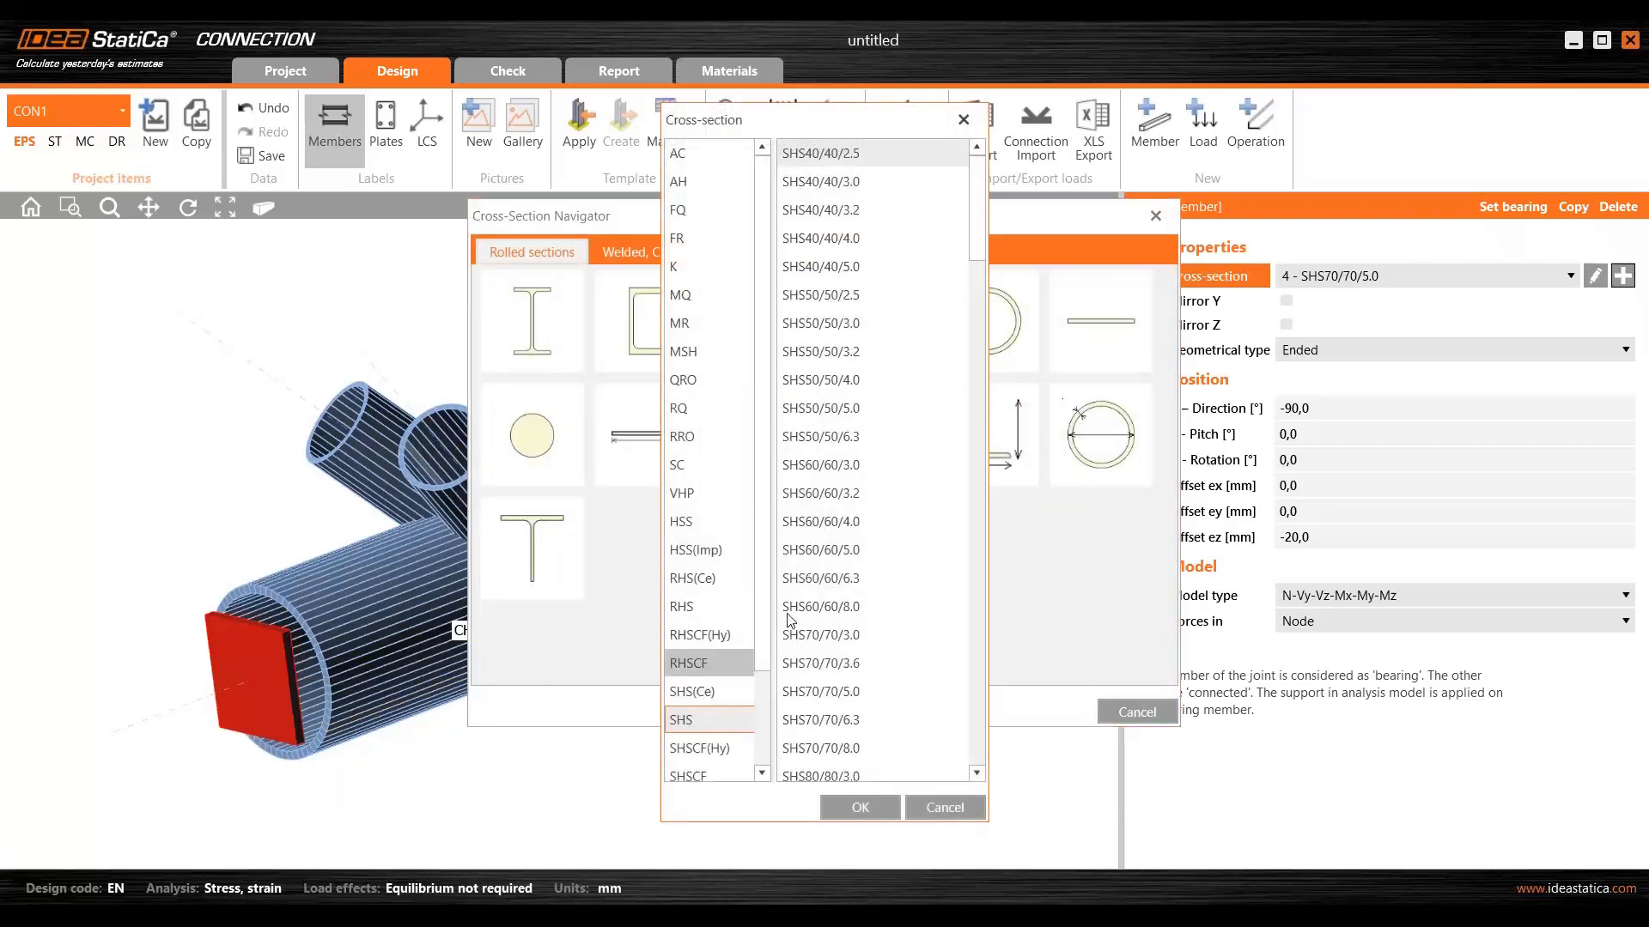
left_click(850, 382)
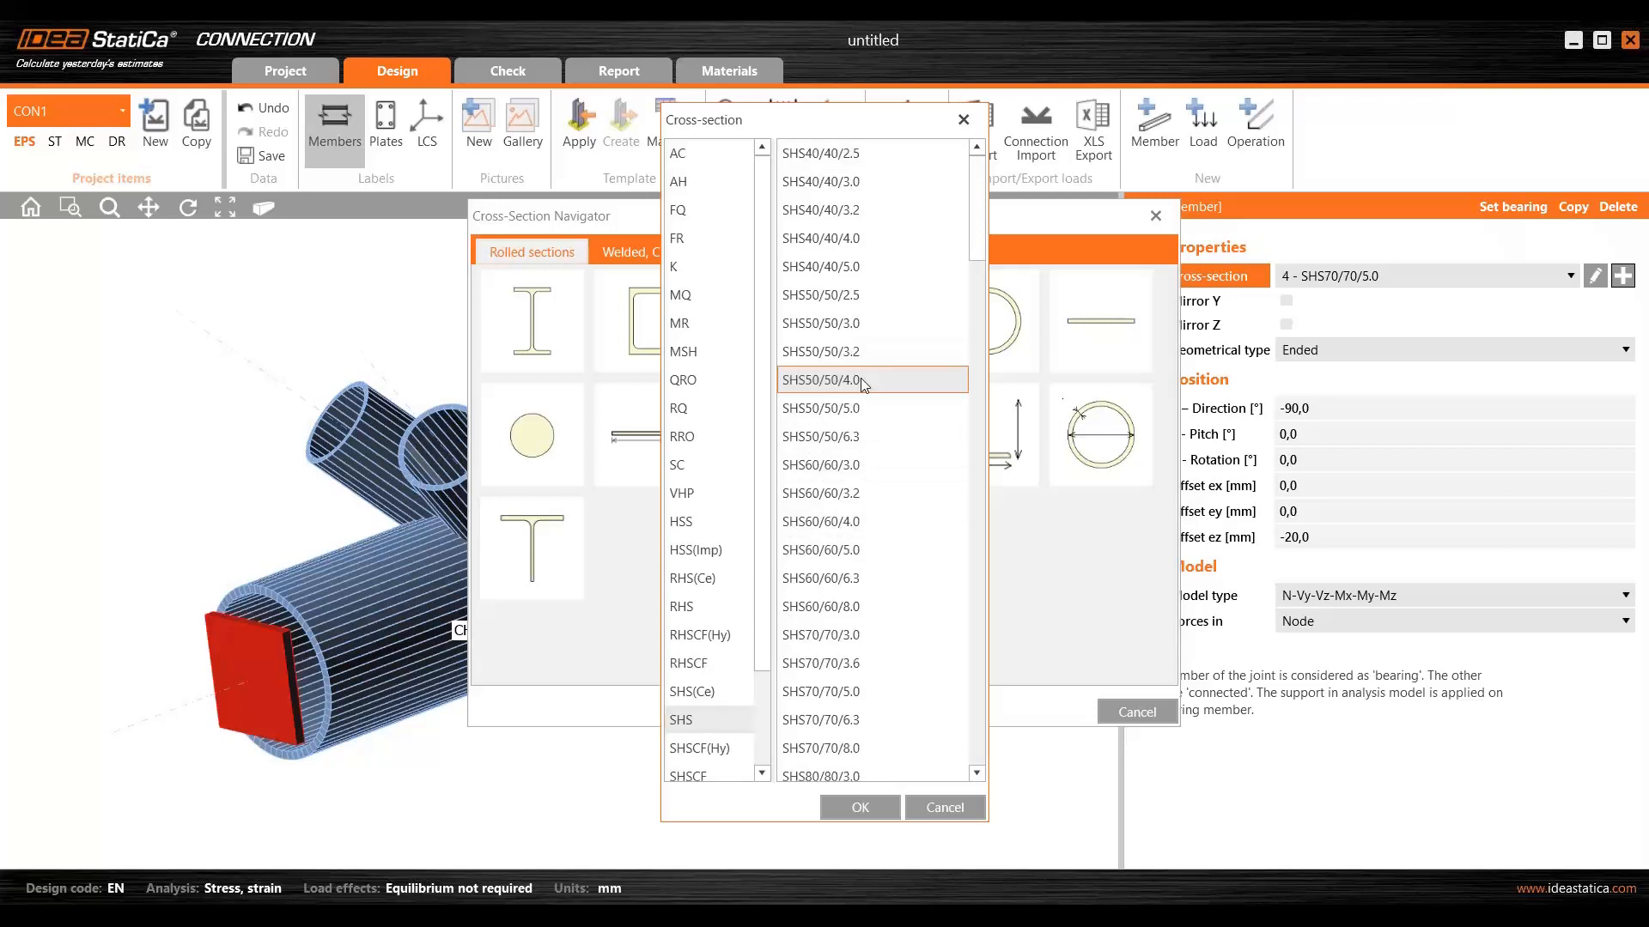
left_click(868, 803)
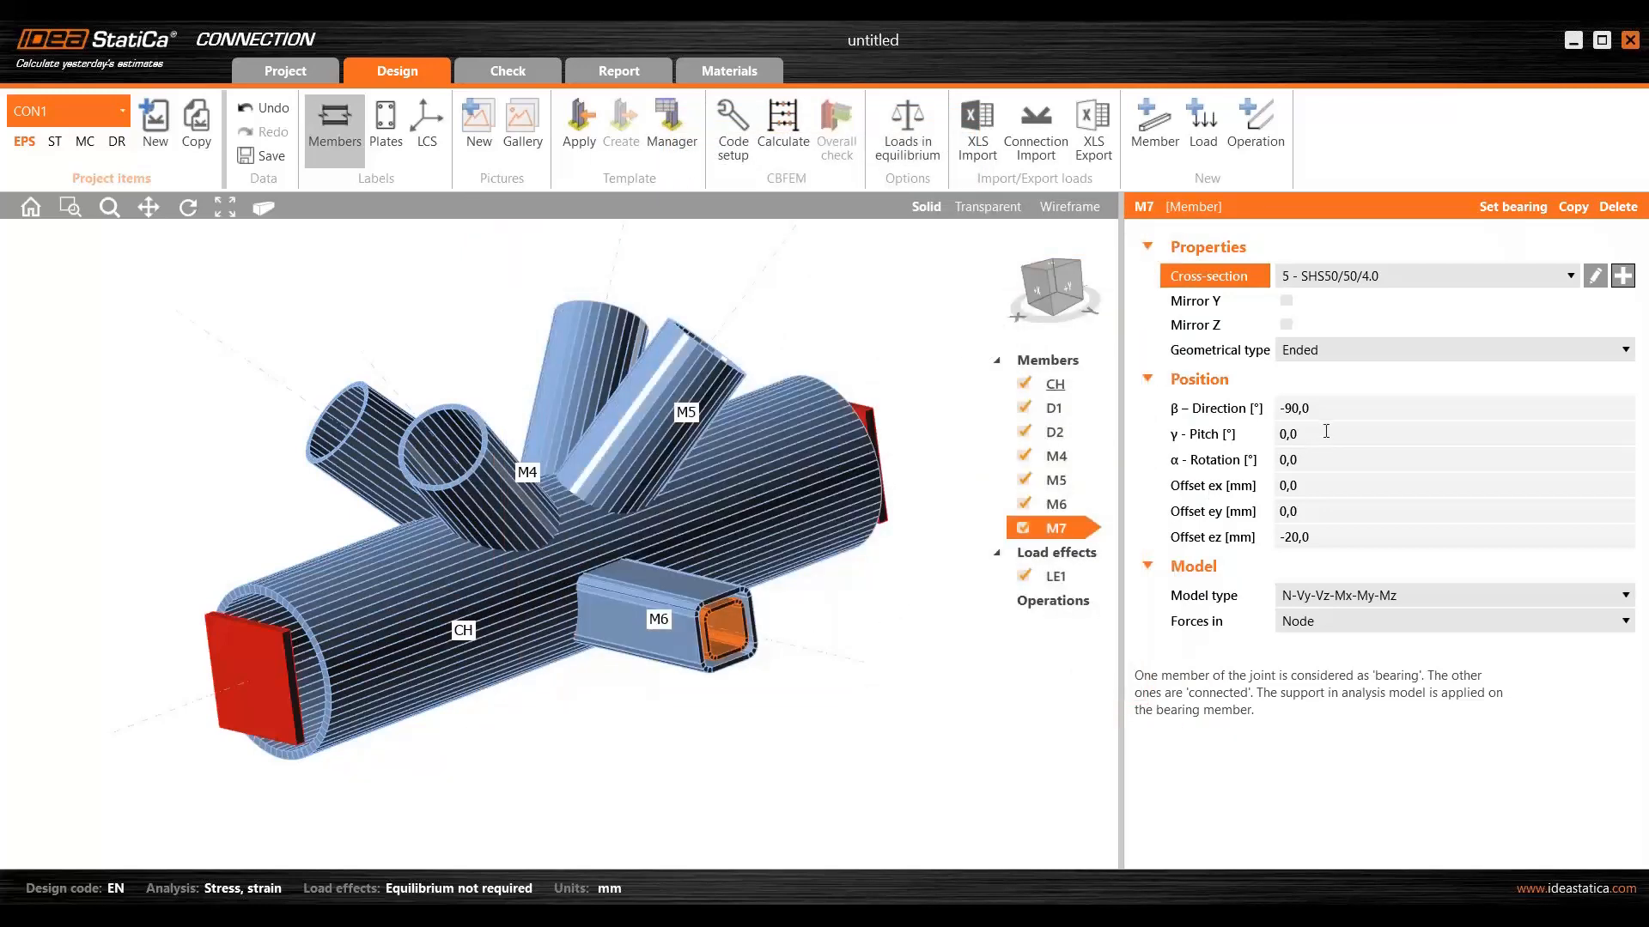
- Position the SHS50/50/4.0 member with a β direction of -135° and an ez offset of 0 mm
left_click(1328, 409)
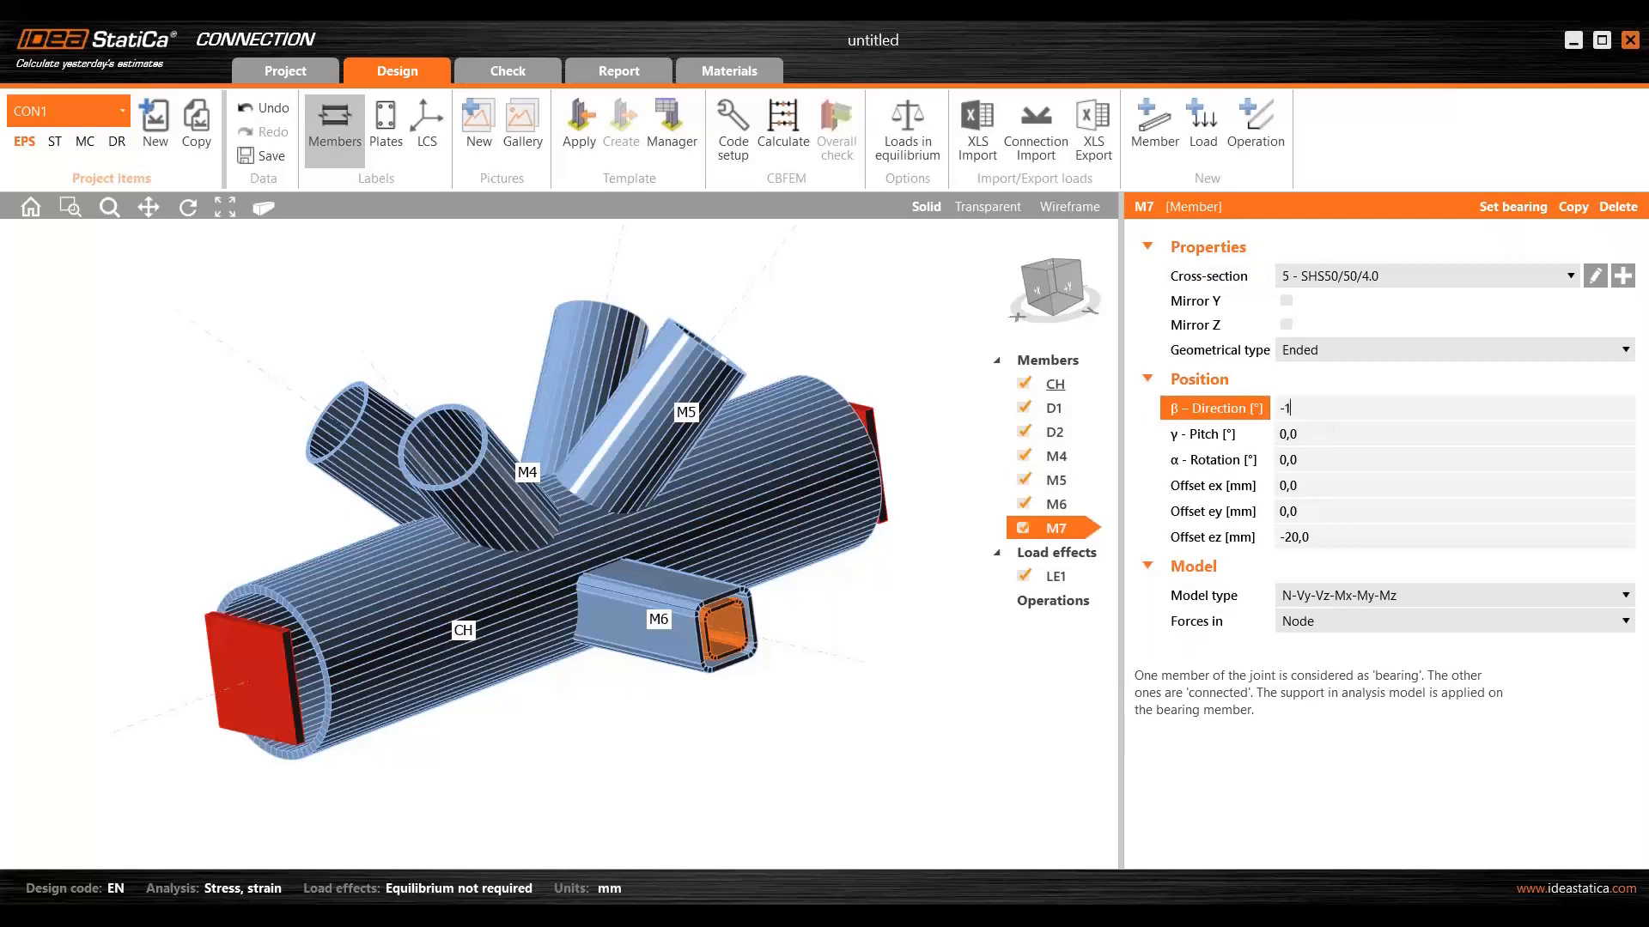
key("Tab")
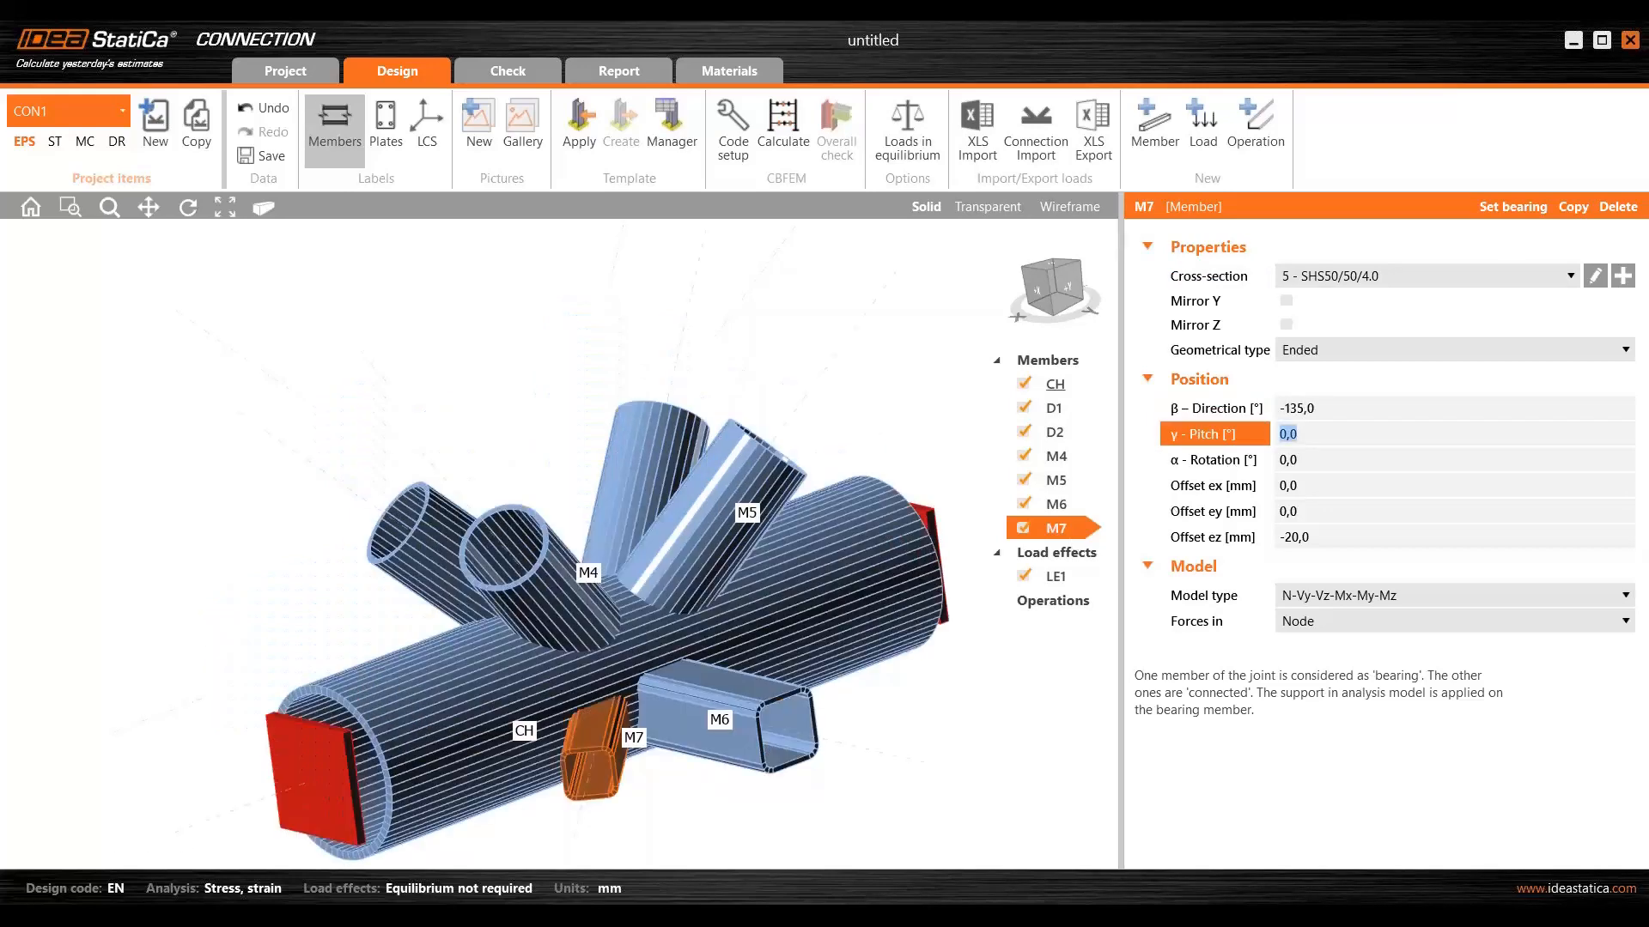
middle_click_drag(606, 674, 601, 635)
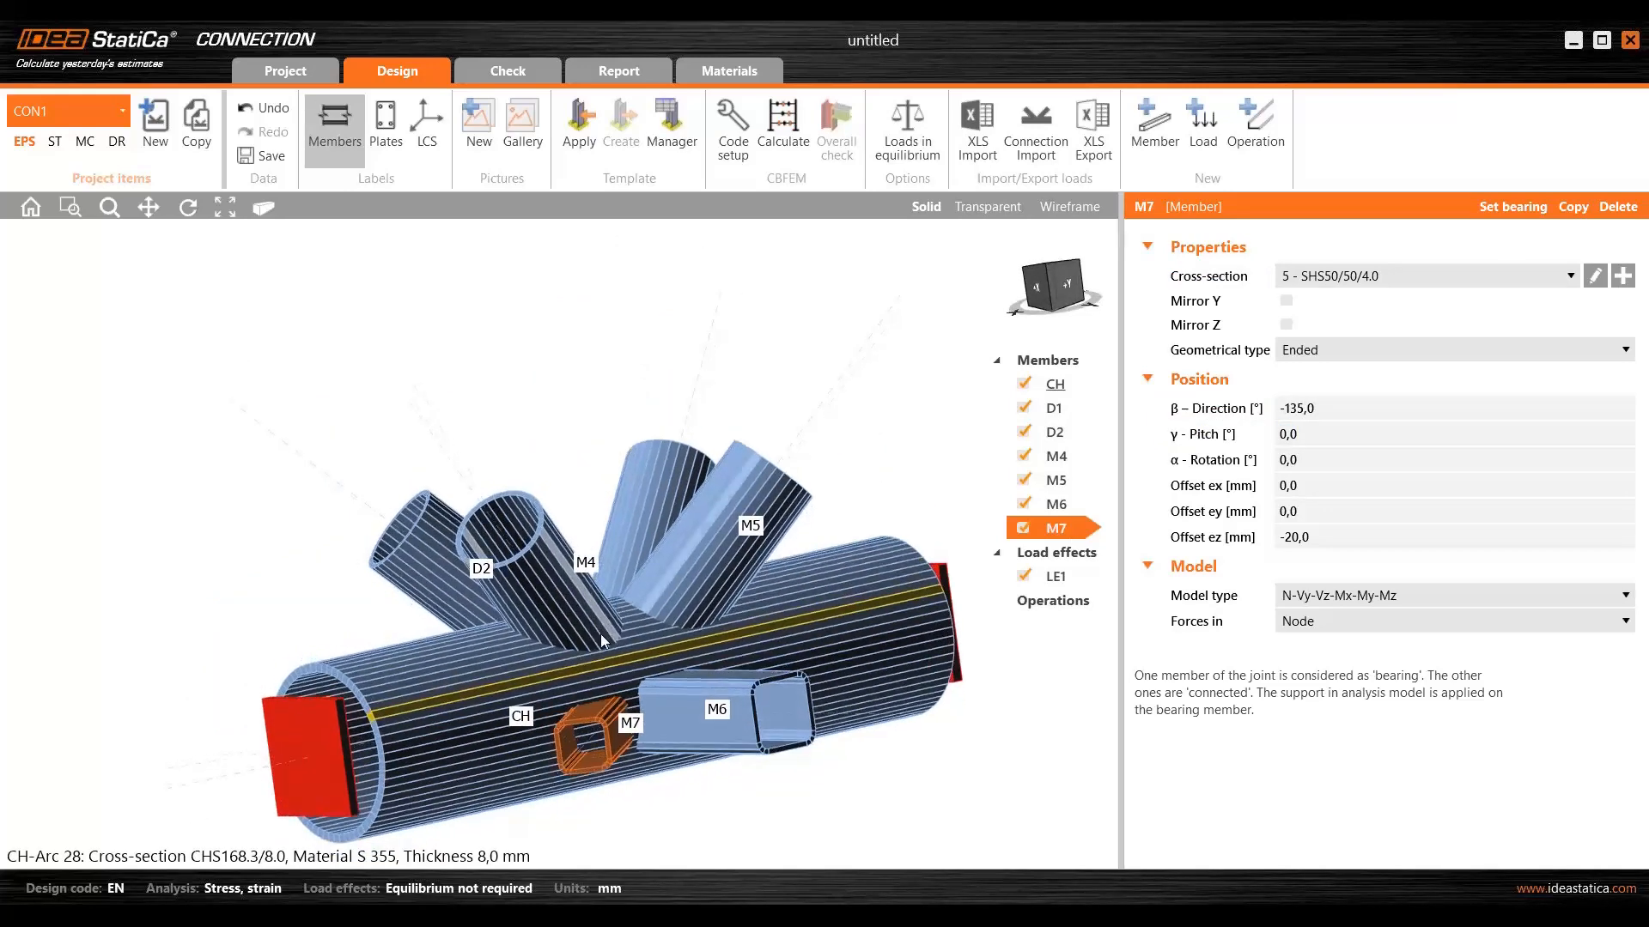
left_click_drag(1349, 537, 1251, 535)
type("0")
key("Tab")
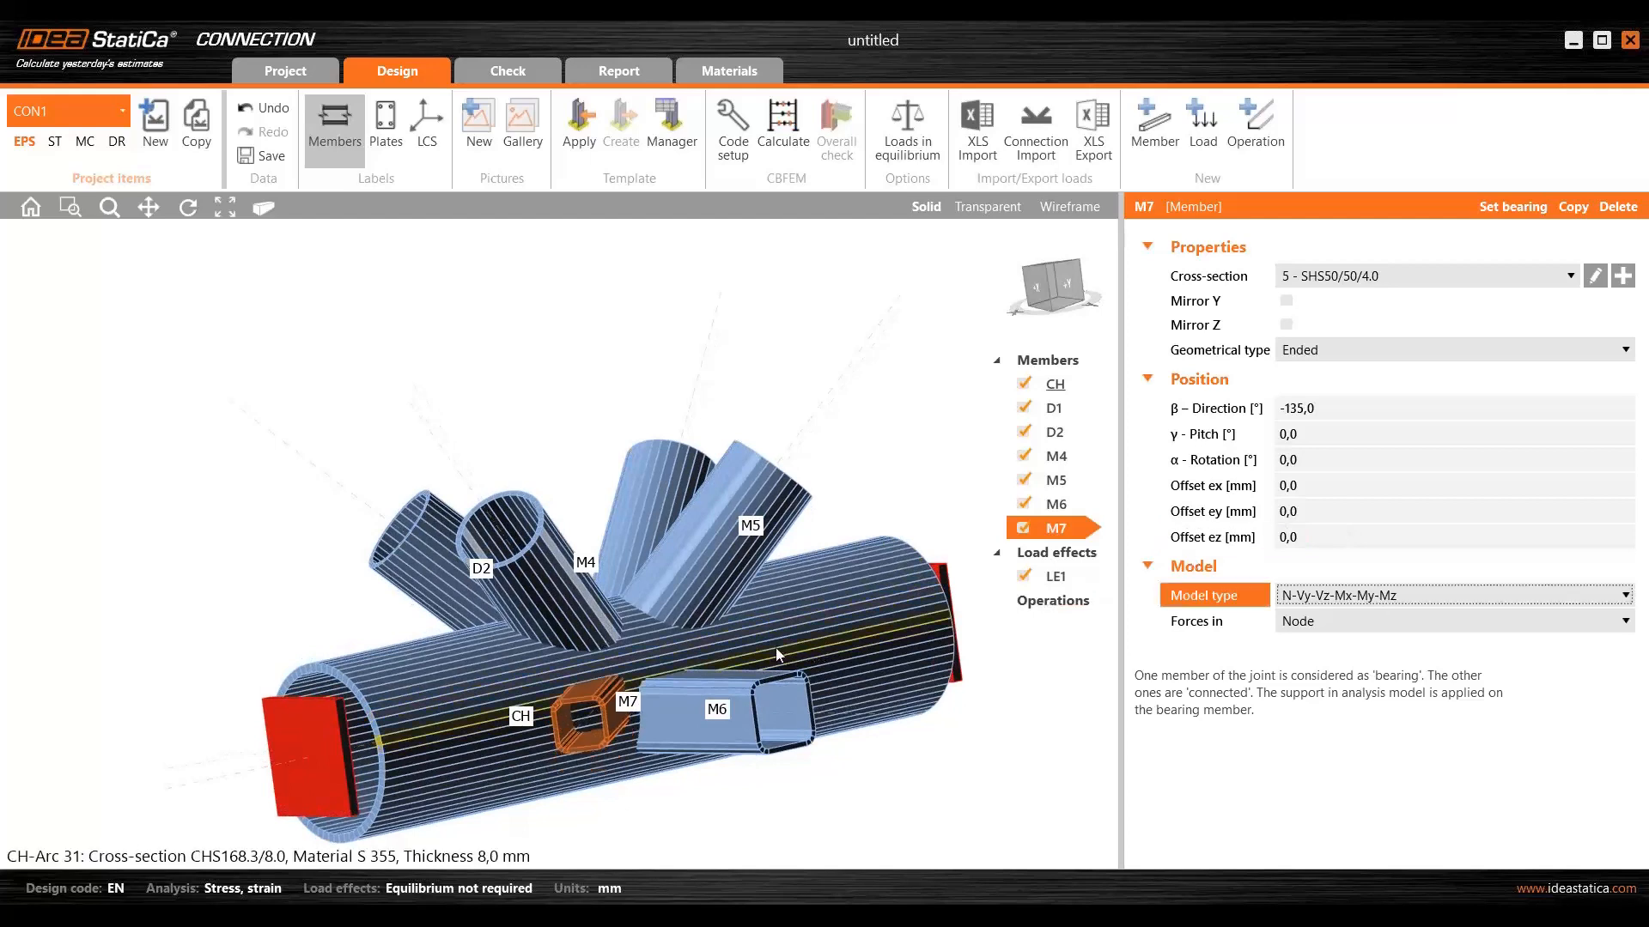
middle_click_drag(777, 655, 646, 729)
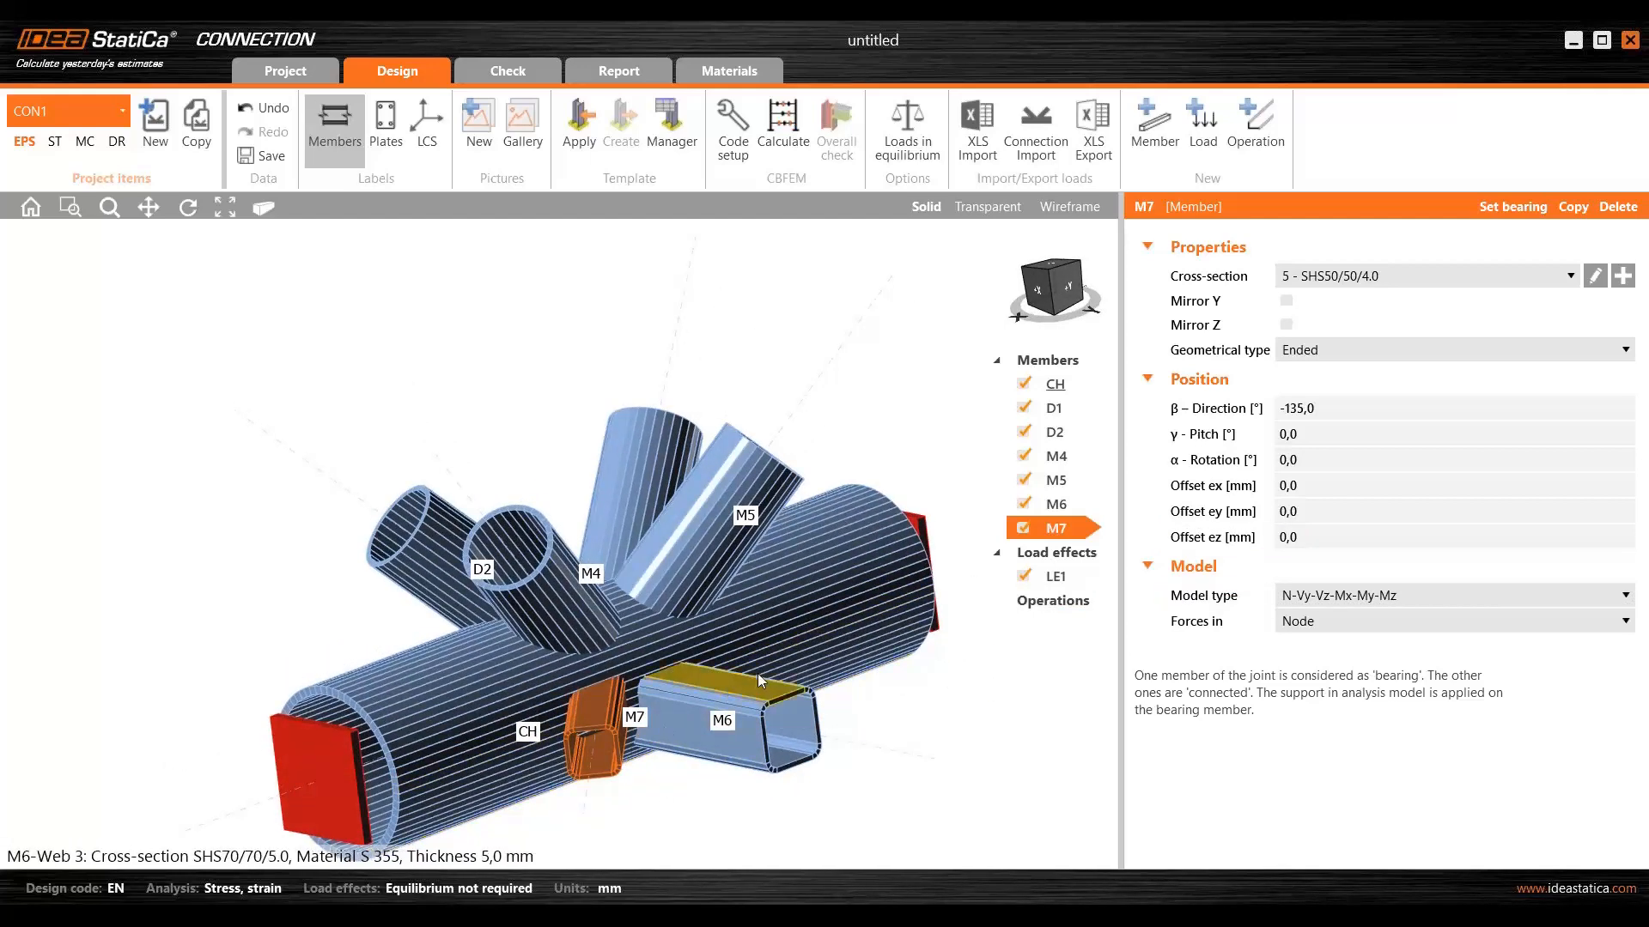
middle_click_drag(758, 673, 703, 596)
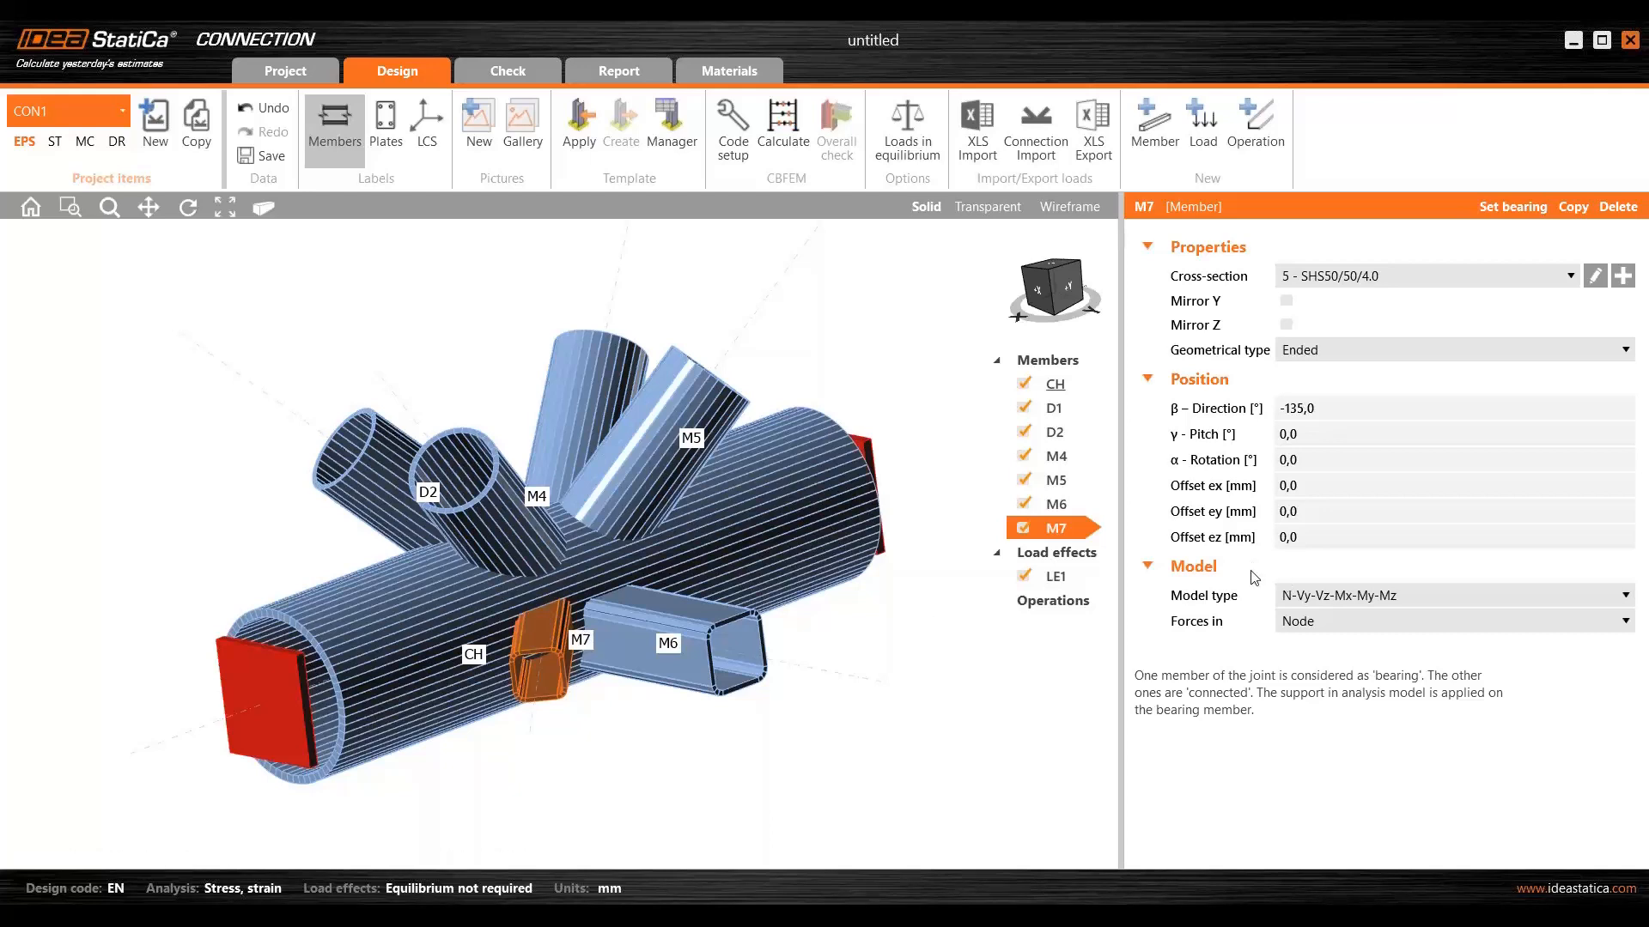
- Change the model type of the SHS50/50/4.0 member M7 to N-Vy-Vz
left_click(1325, 599)
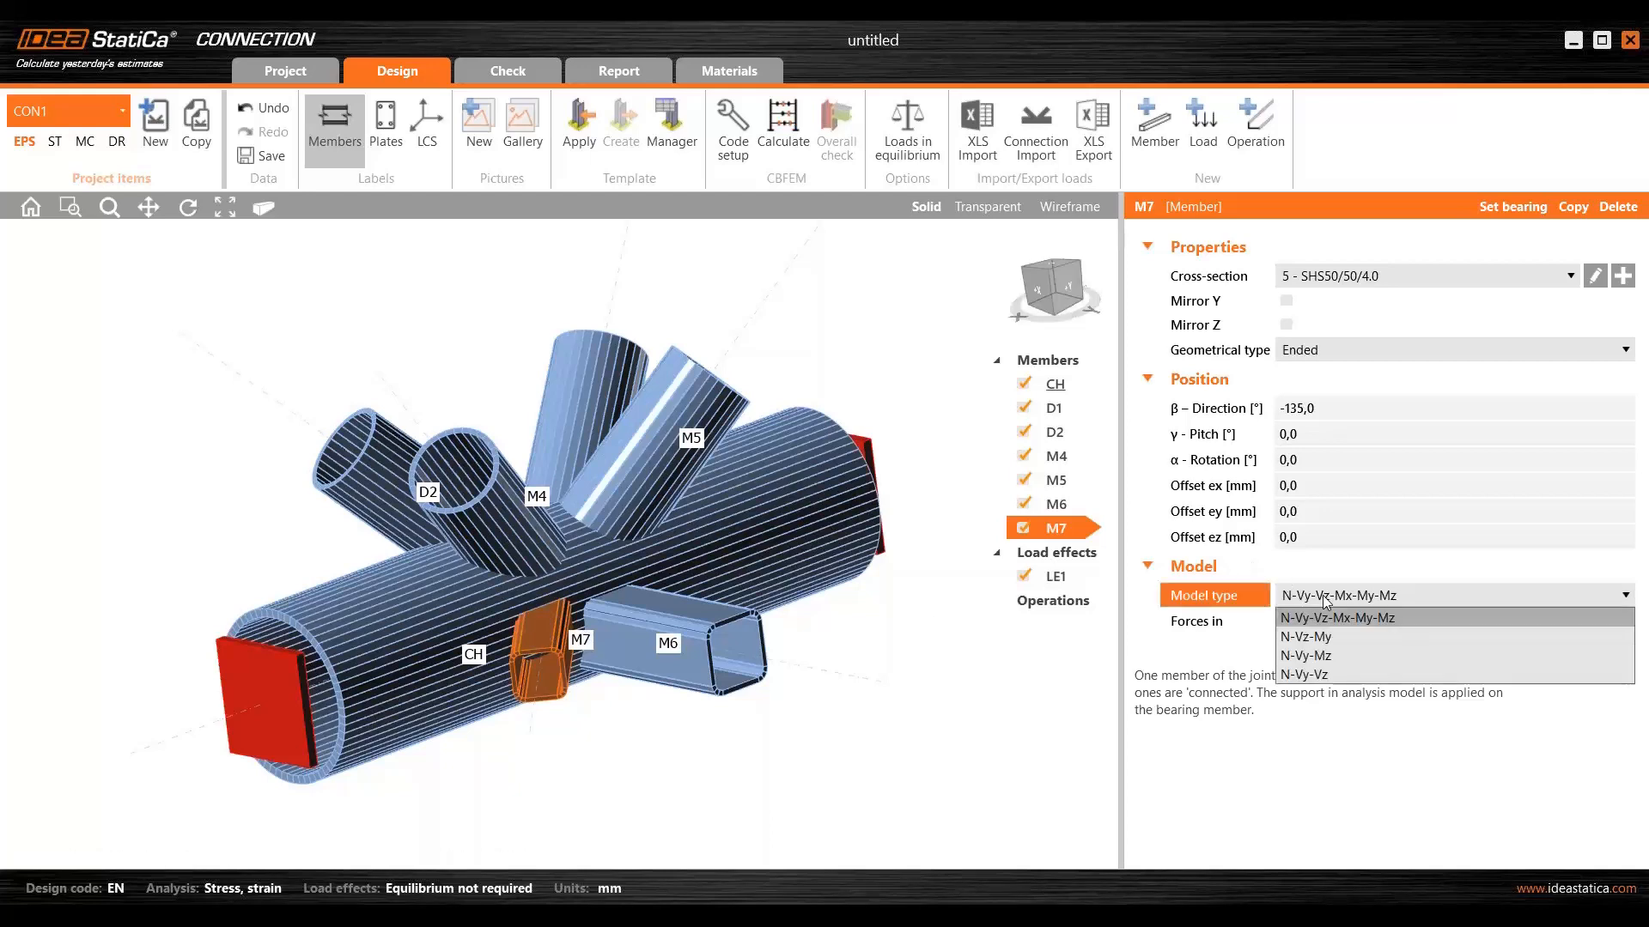
left_click(1340, 677)
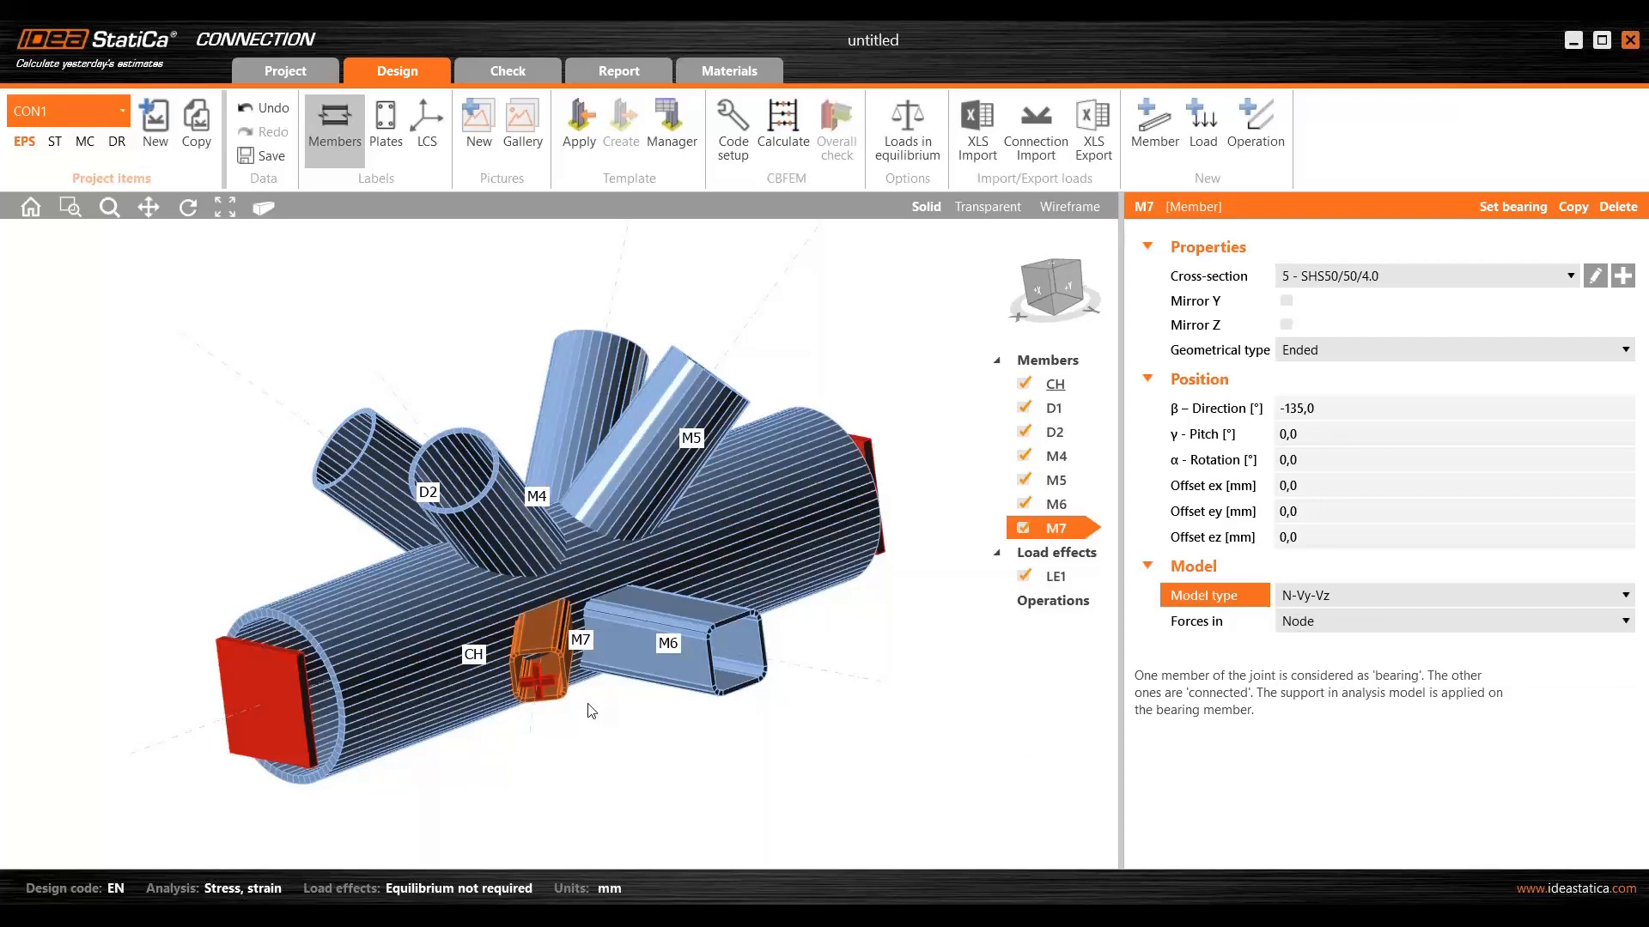
scroll(588, 711, "down", 2)
mouse_move(581, 699)
middle_mouse_down()
mouse_move(570, 688)
mouse_move(598, 717)
middle_mouse_up()
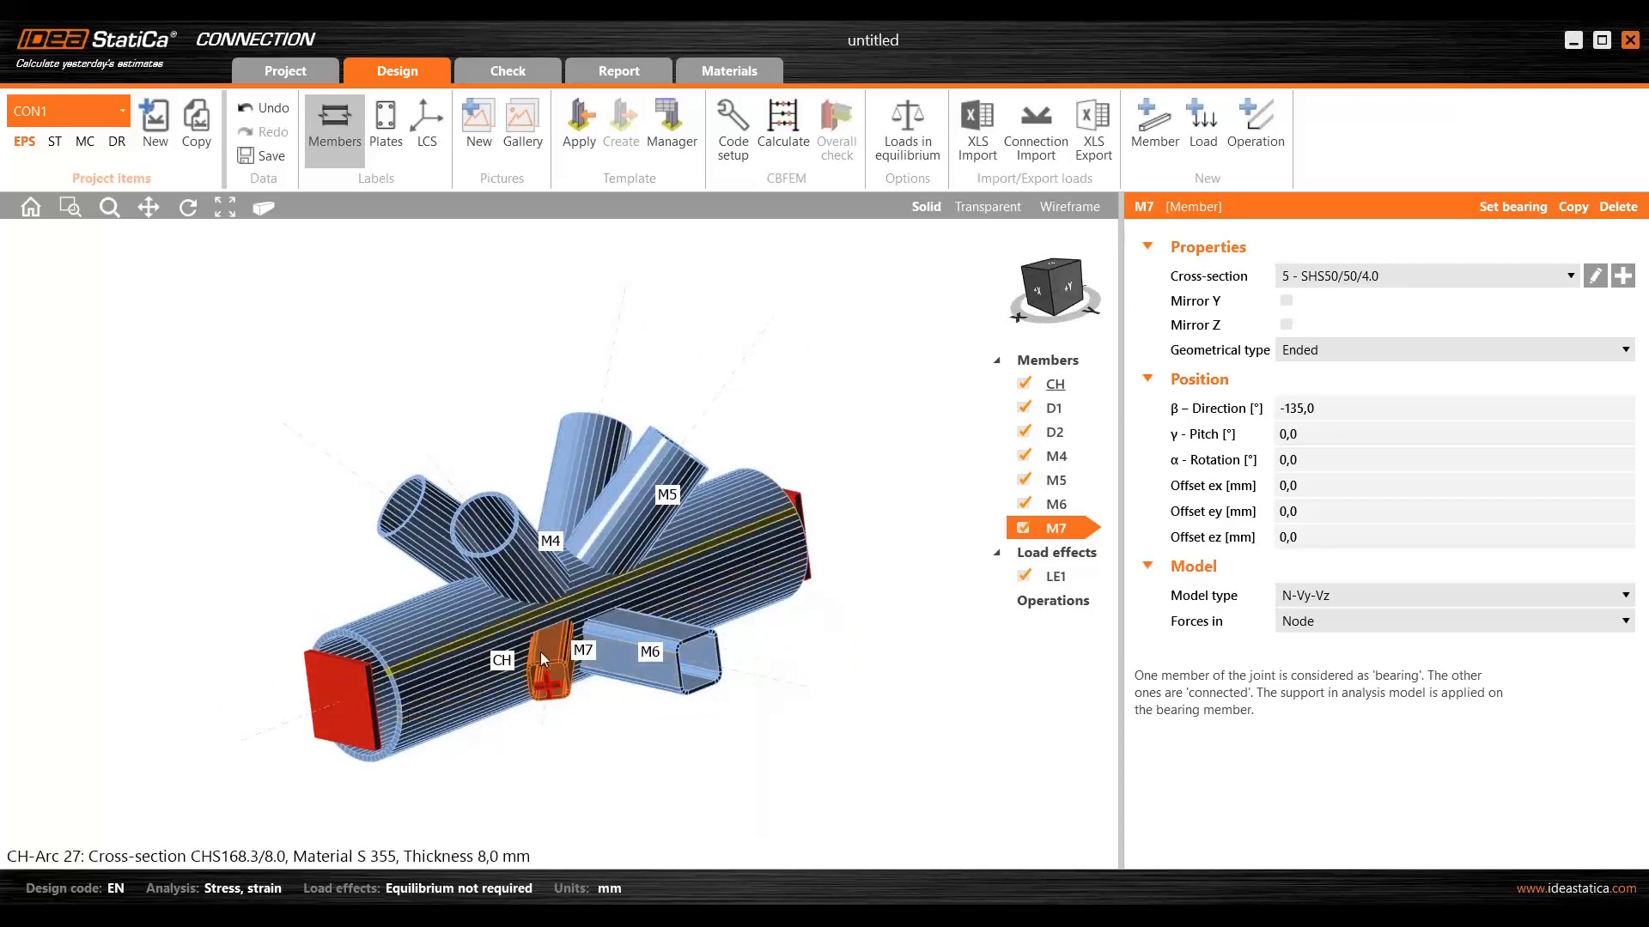
middle_click_drag(548, 679, 558, 646)
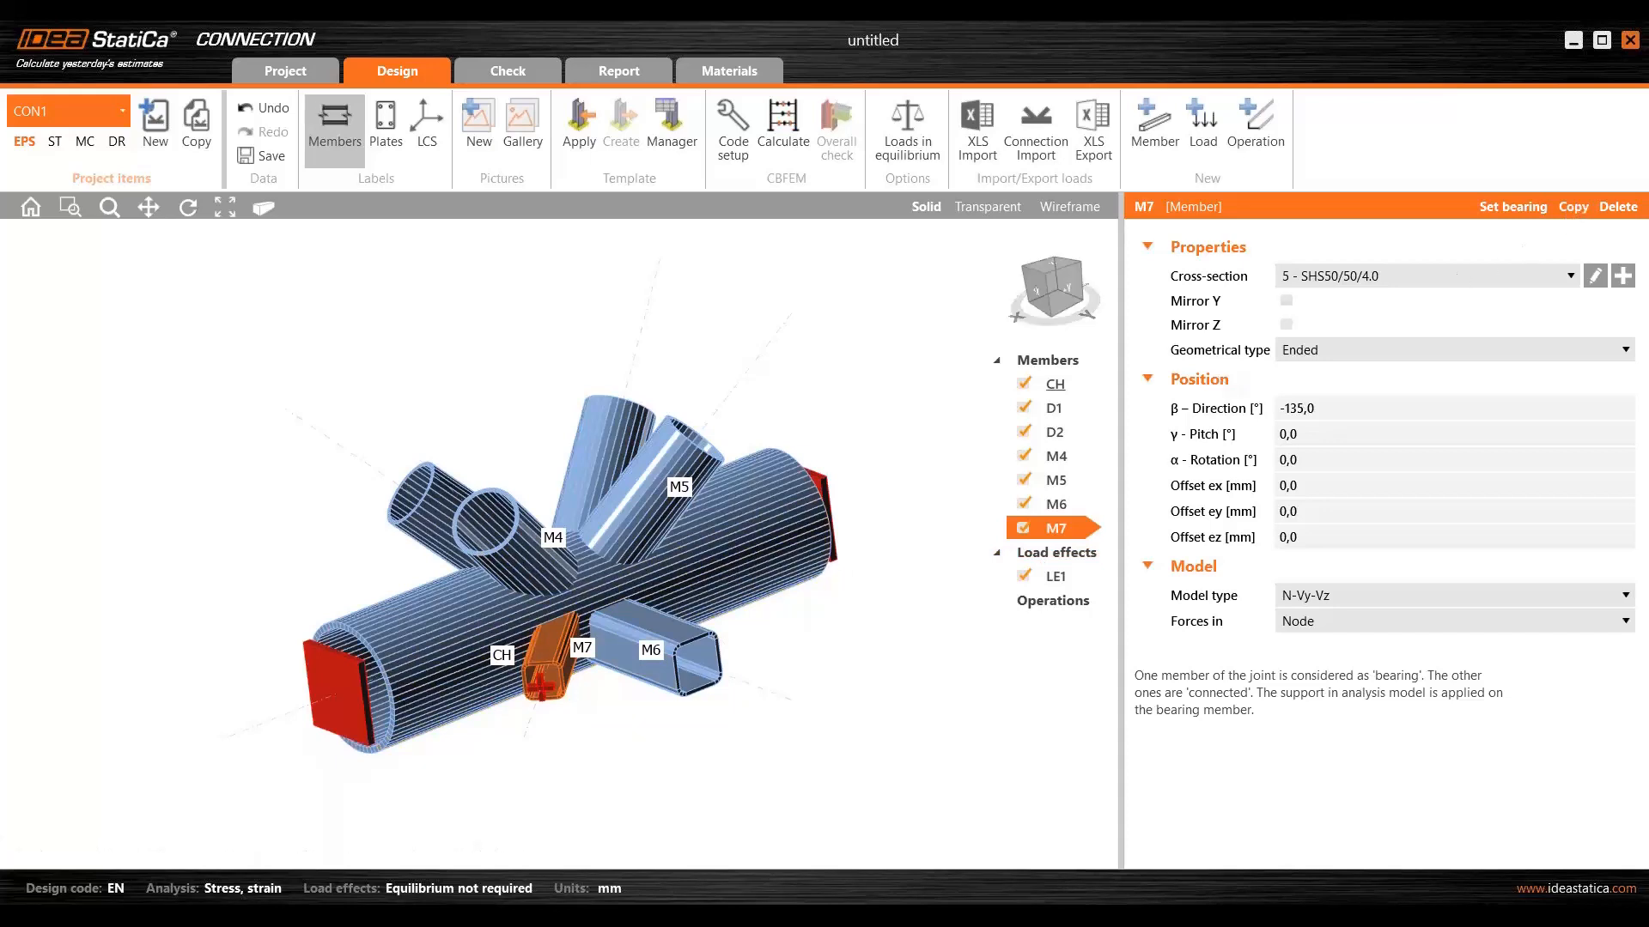
- Copy member M7 and set the copy's β direction to -45°
left_click(1573, 207)
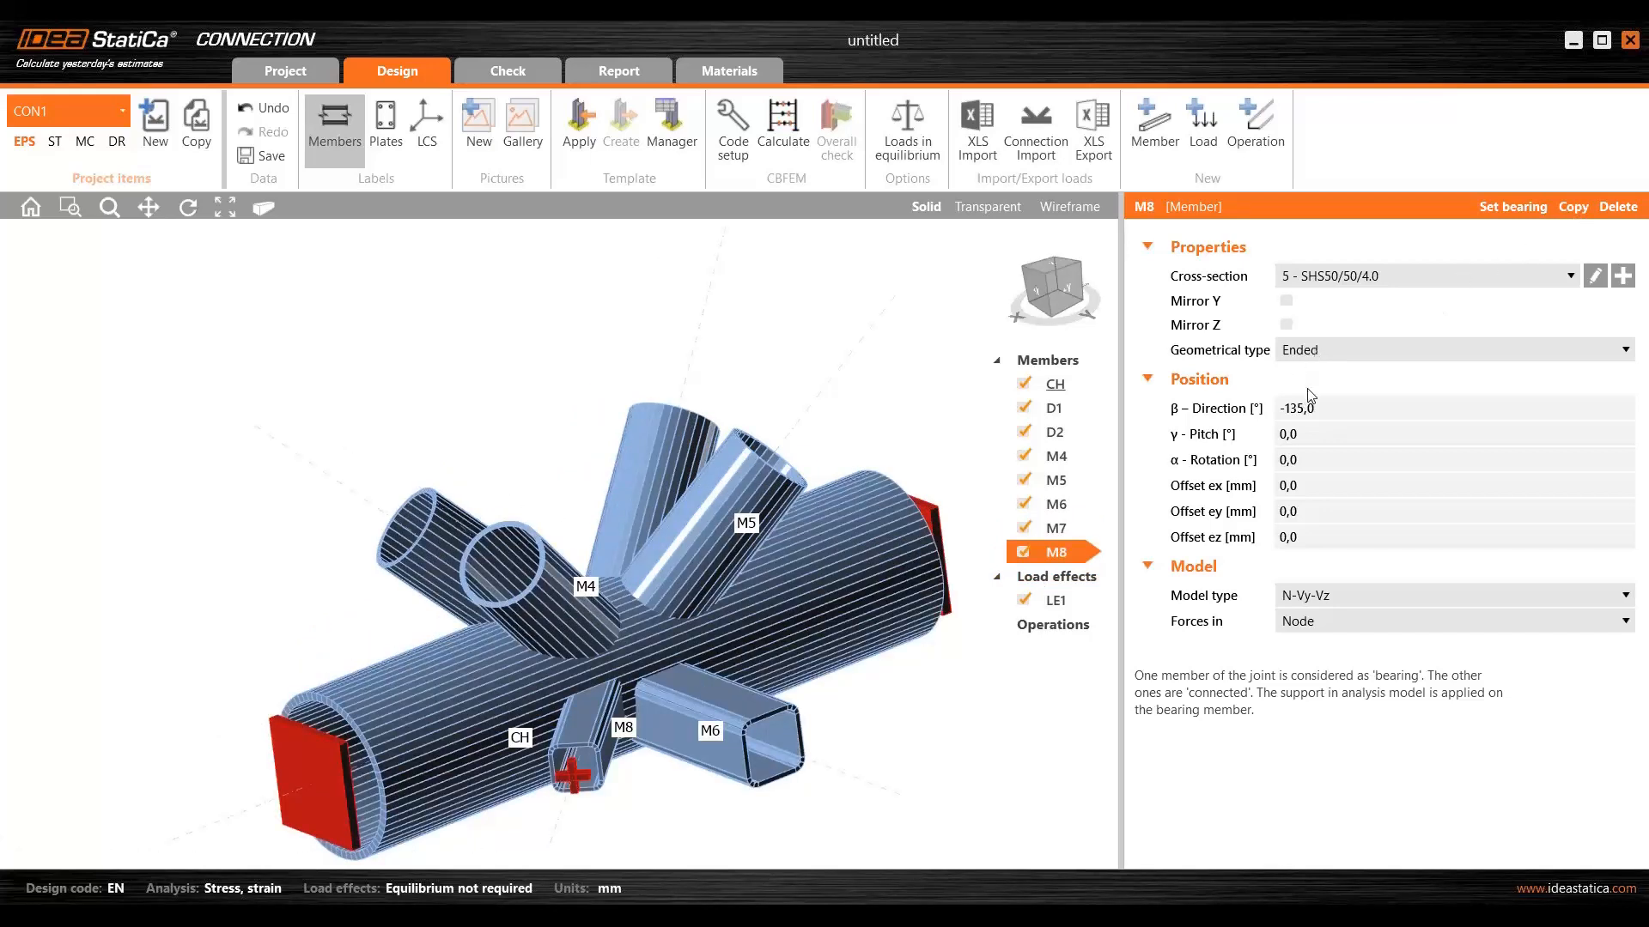
left_click(1450, 404)
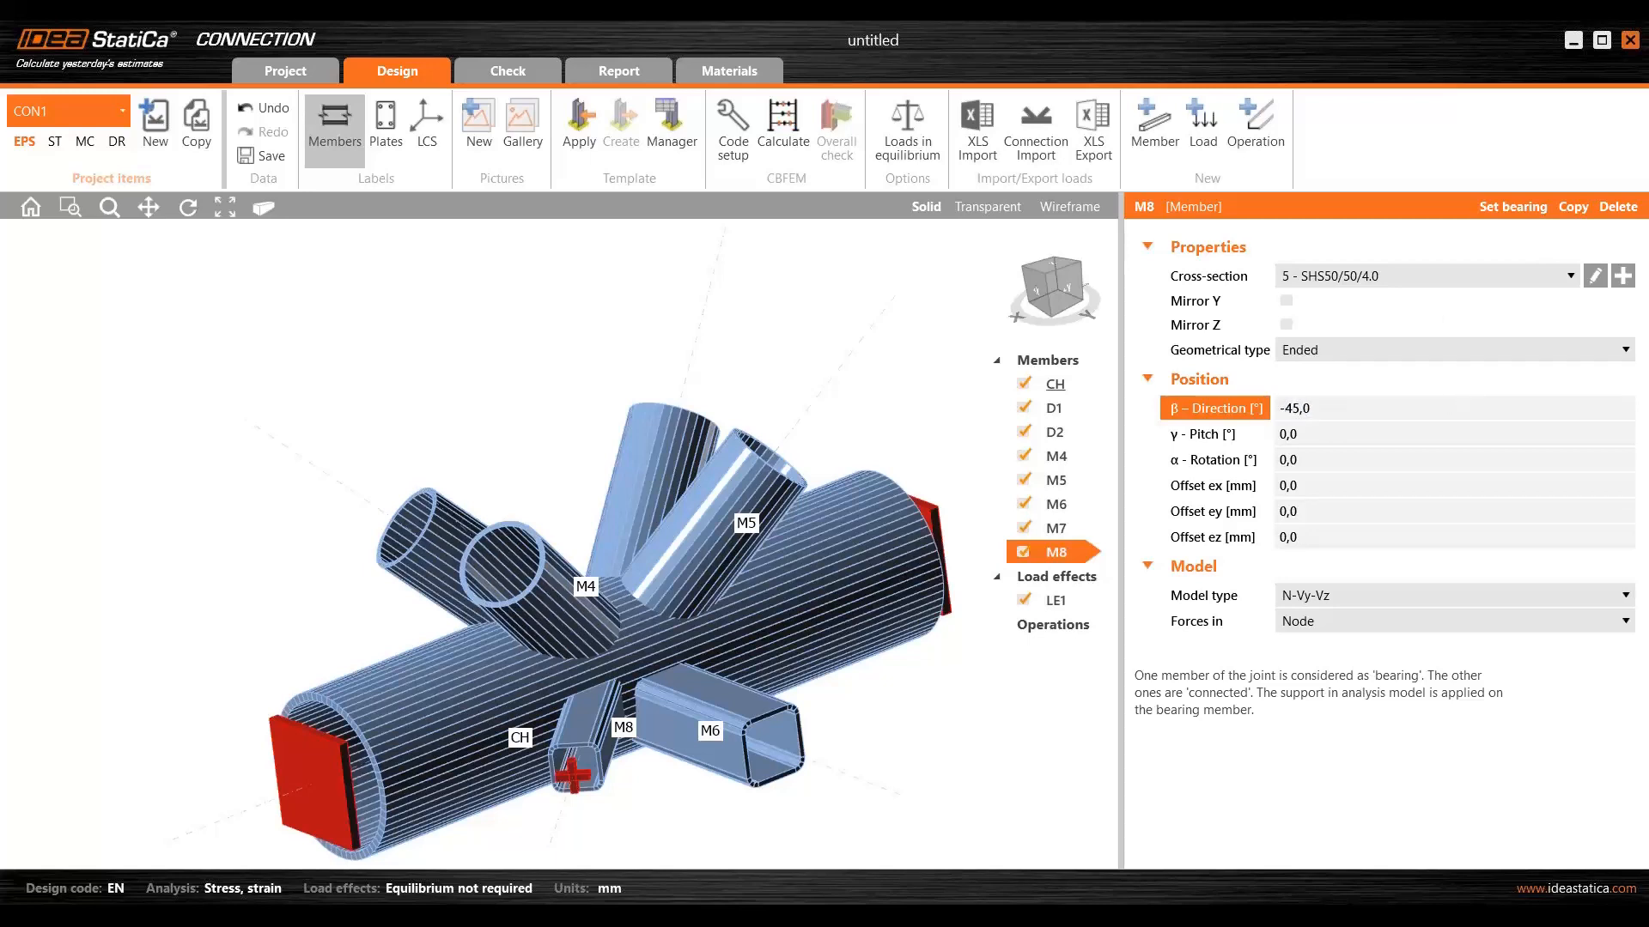
key("Tab")
middle_click_drag(730, 661, 659, 669)
scroll(724, 652, "down", 2)
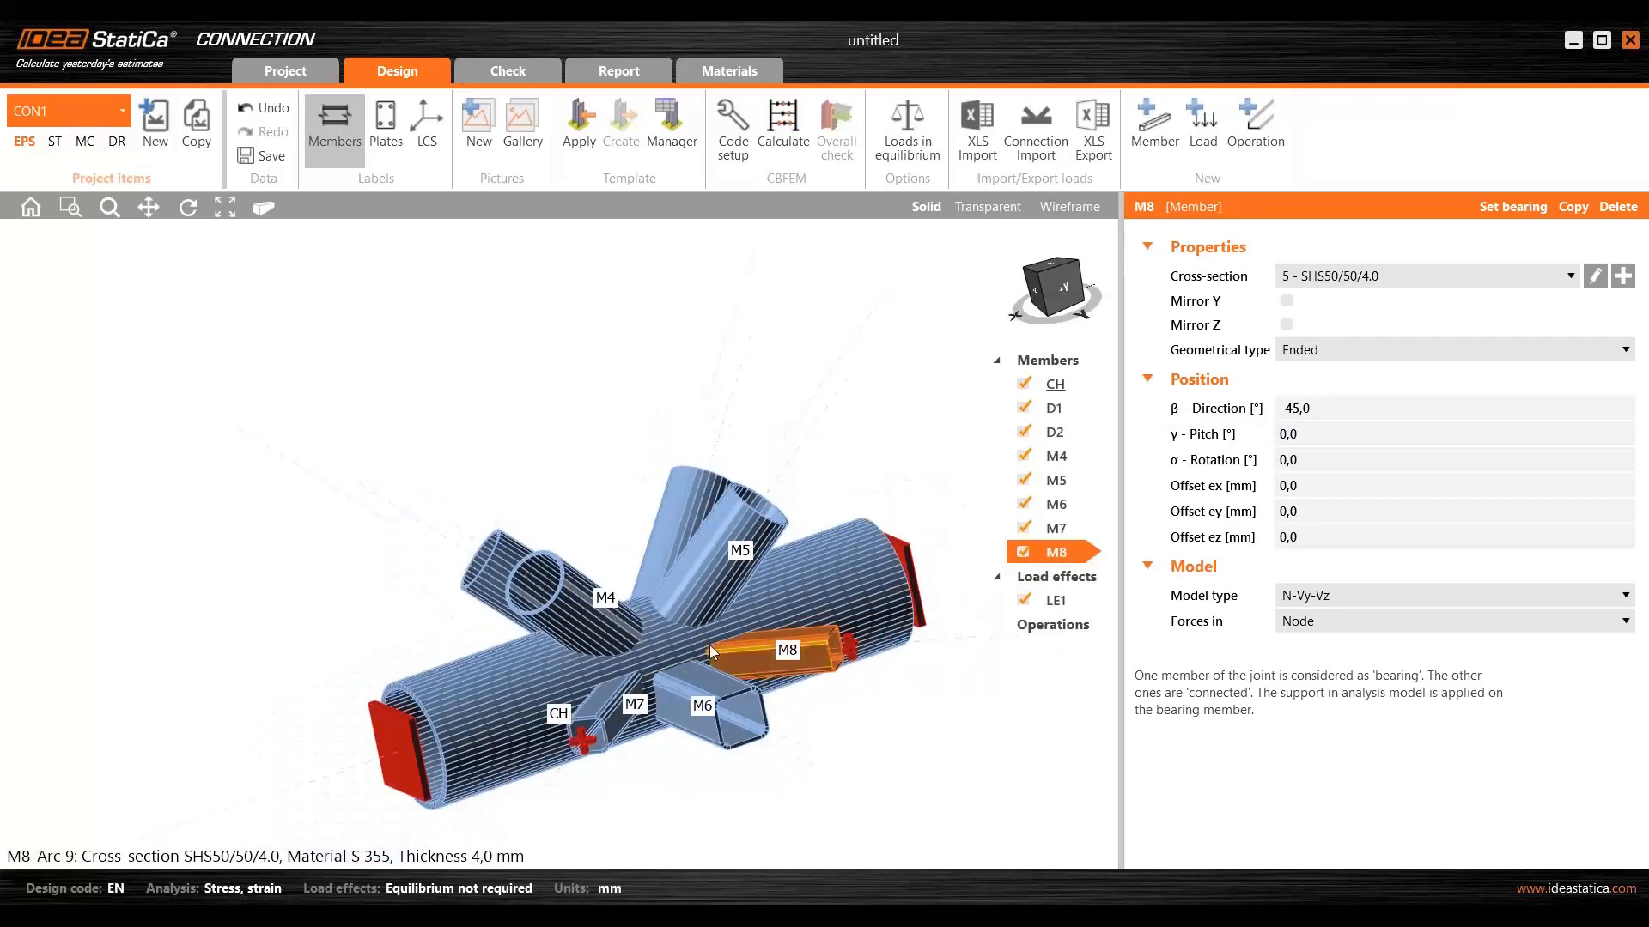
scroll(724, 596, "down", 2)
middle_click_drag(728, 590, 748, 615)
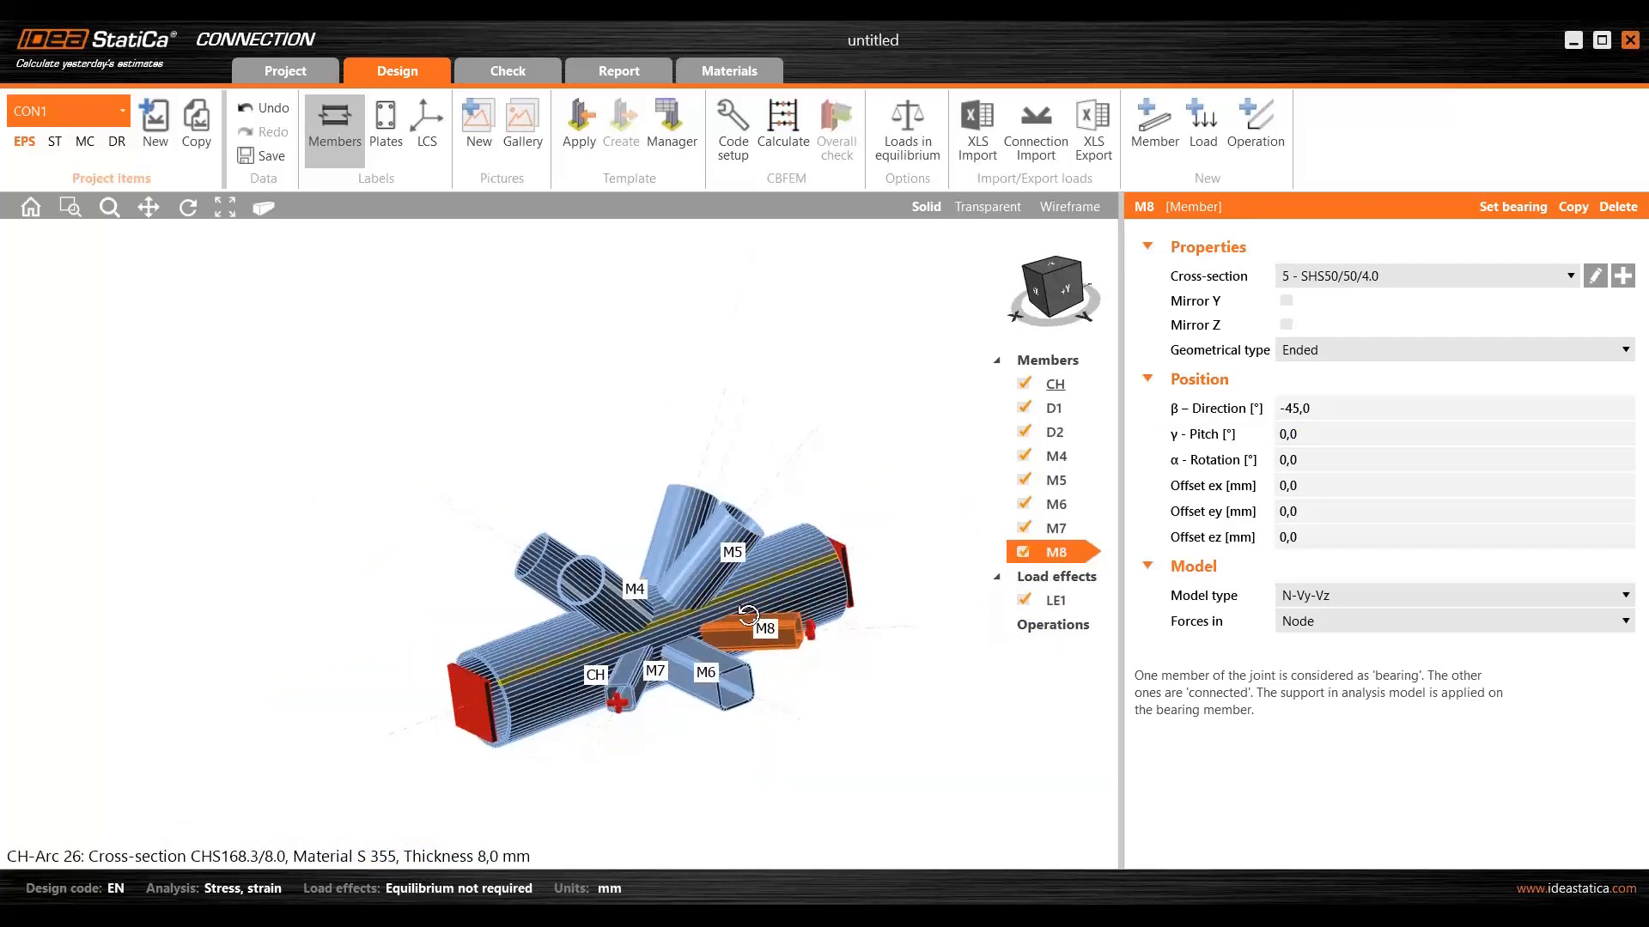
scroll(748, 616, "up", 5)
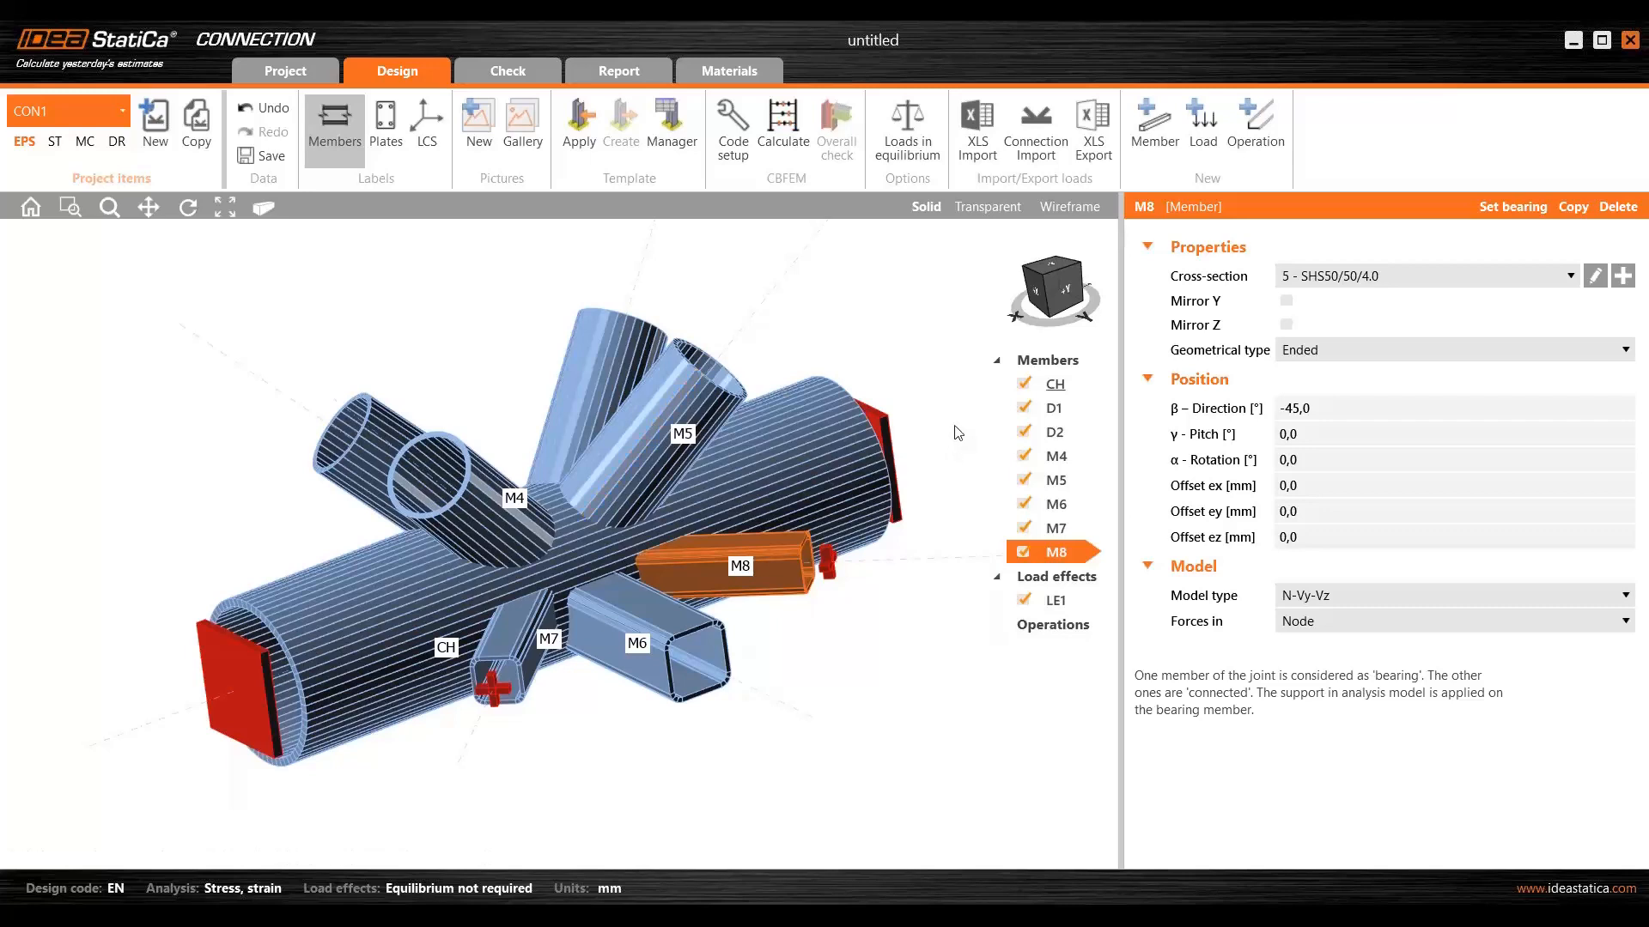
- In load effect LE1, enter axial forces N of 50 kN for D1, 70 kN for D2, 120 kN for M4 and 100 kN for M5
left_click(1070, 601)
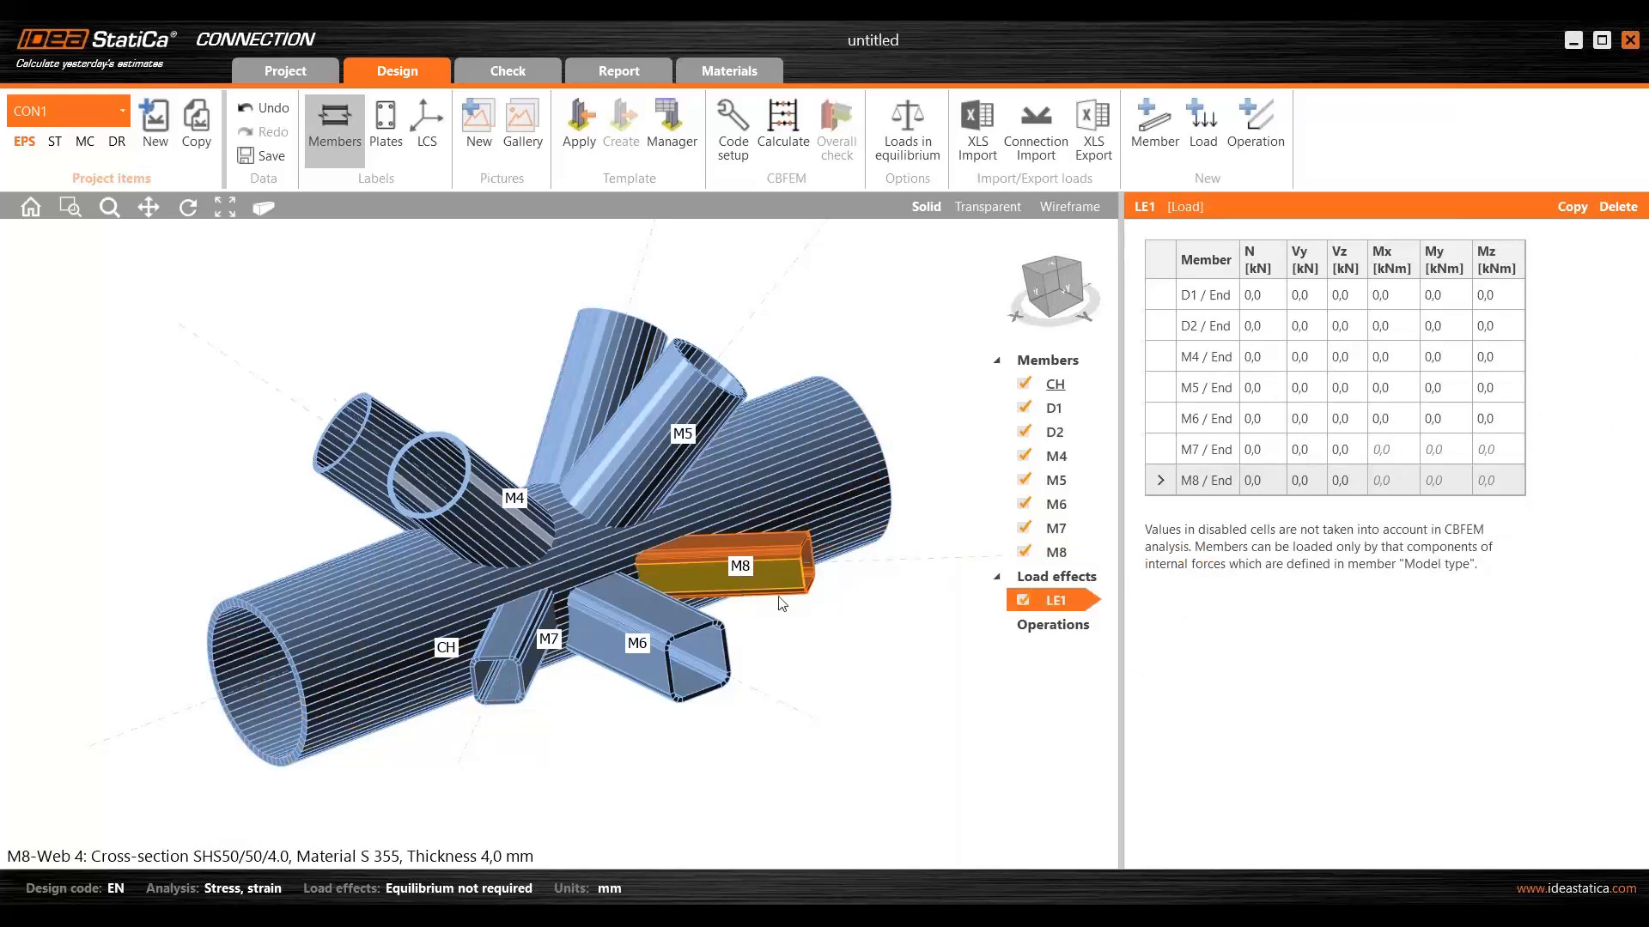
middle_click_drag(795, 533, 737, 492)
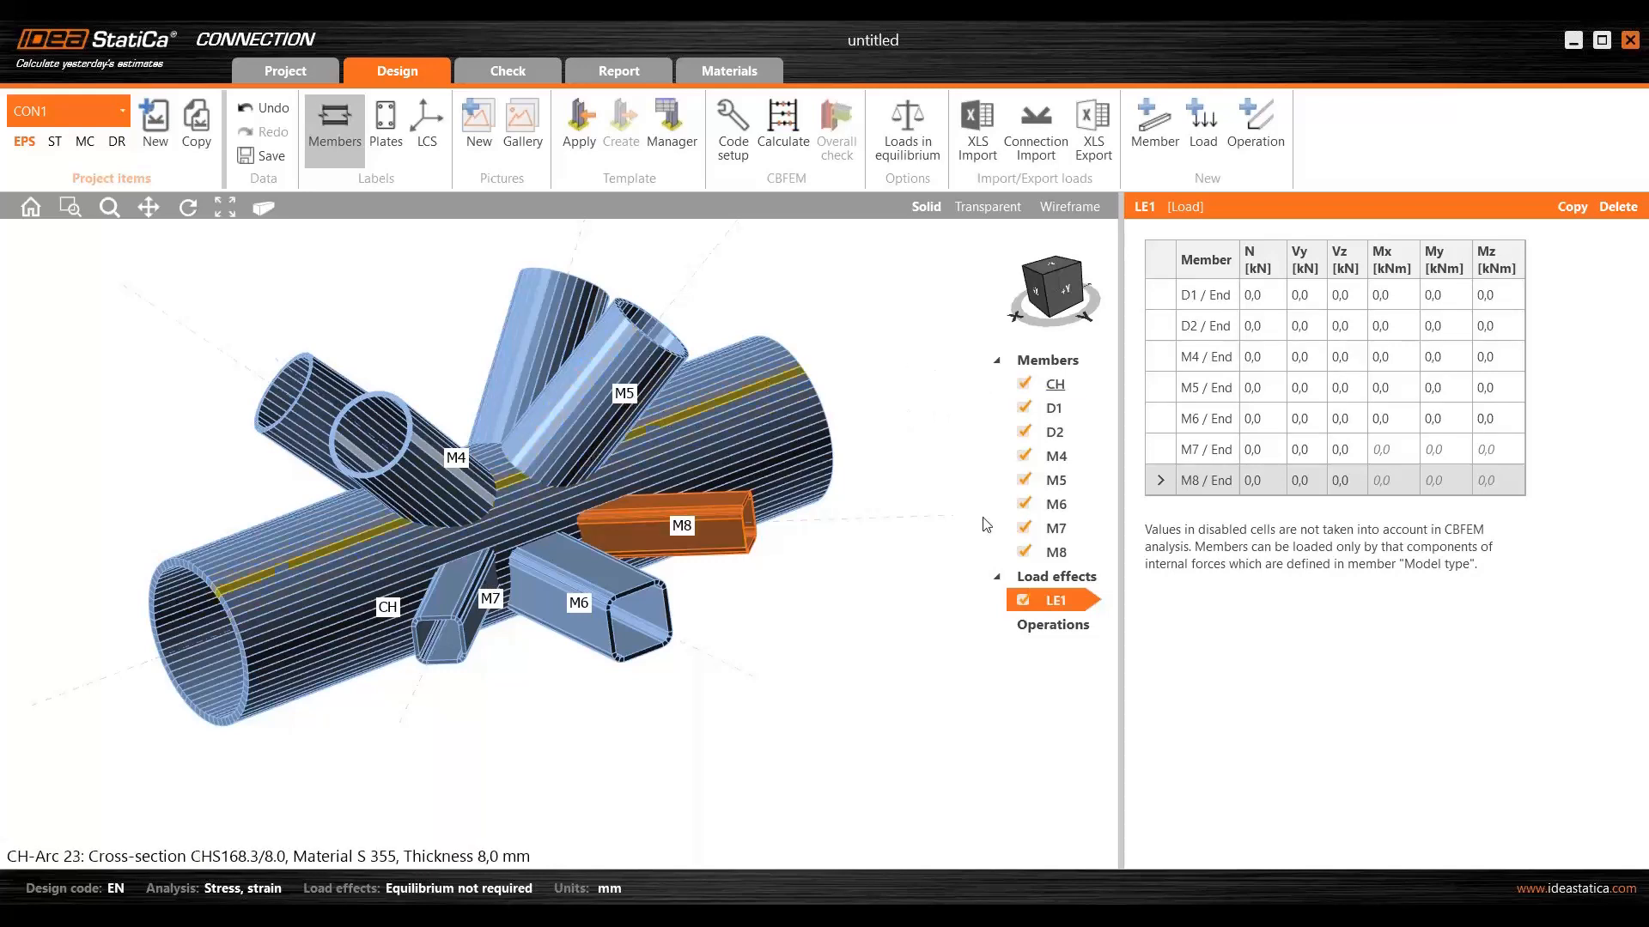
left_click(1271, 295)
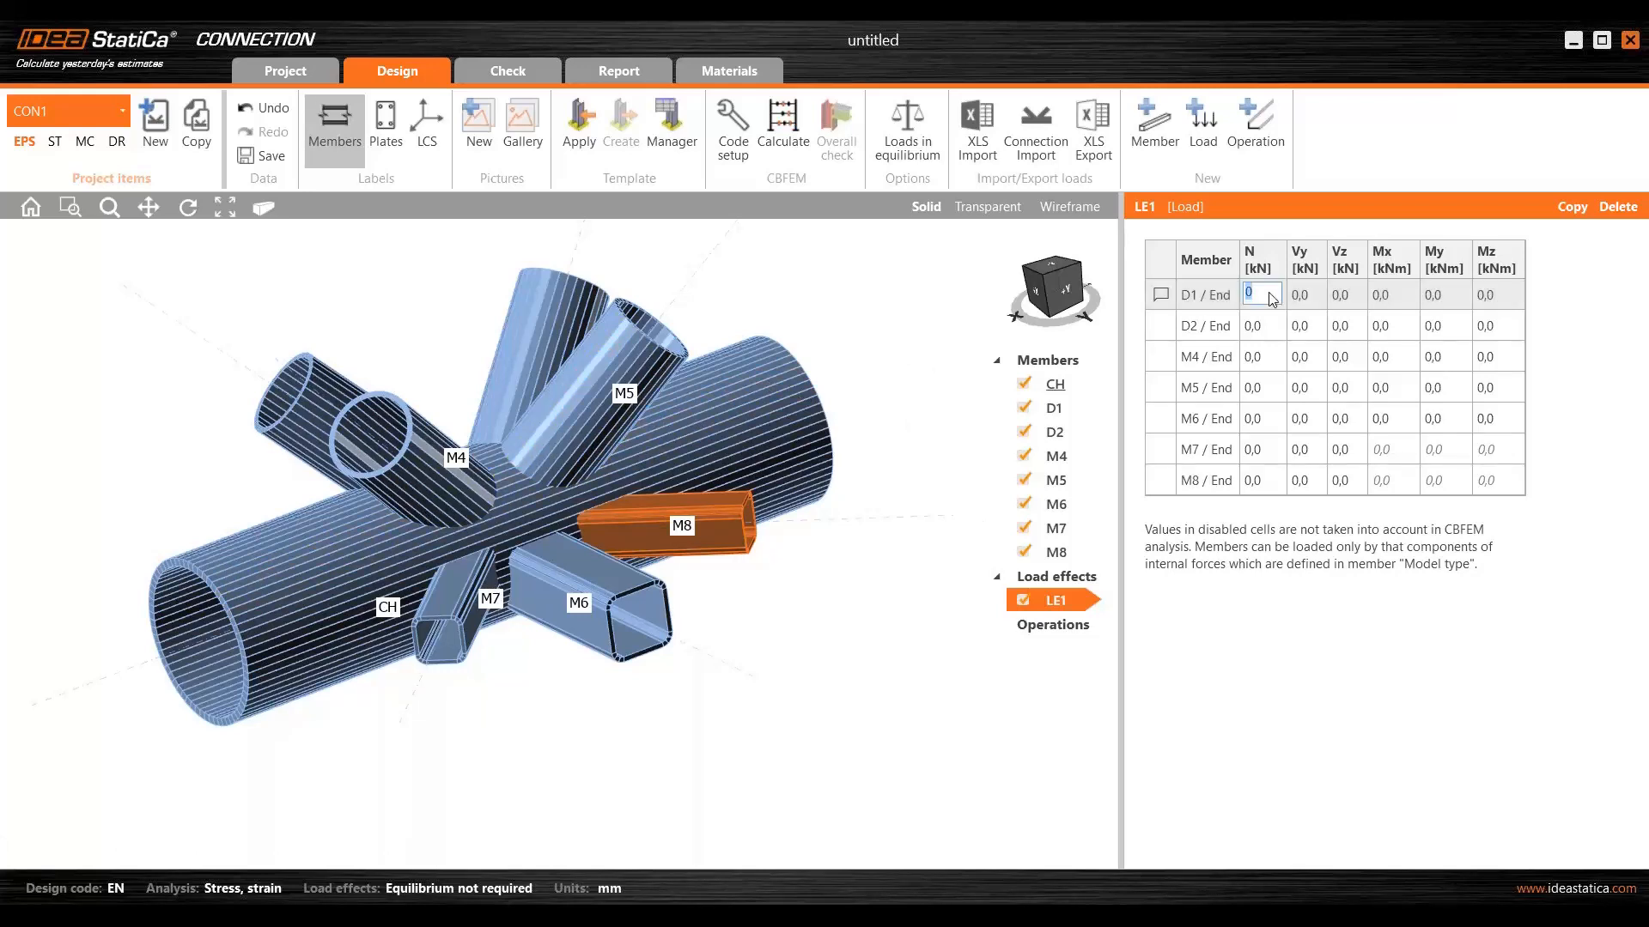
type("5")
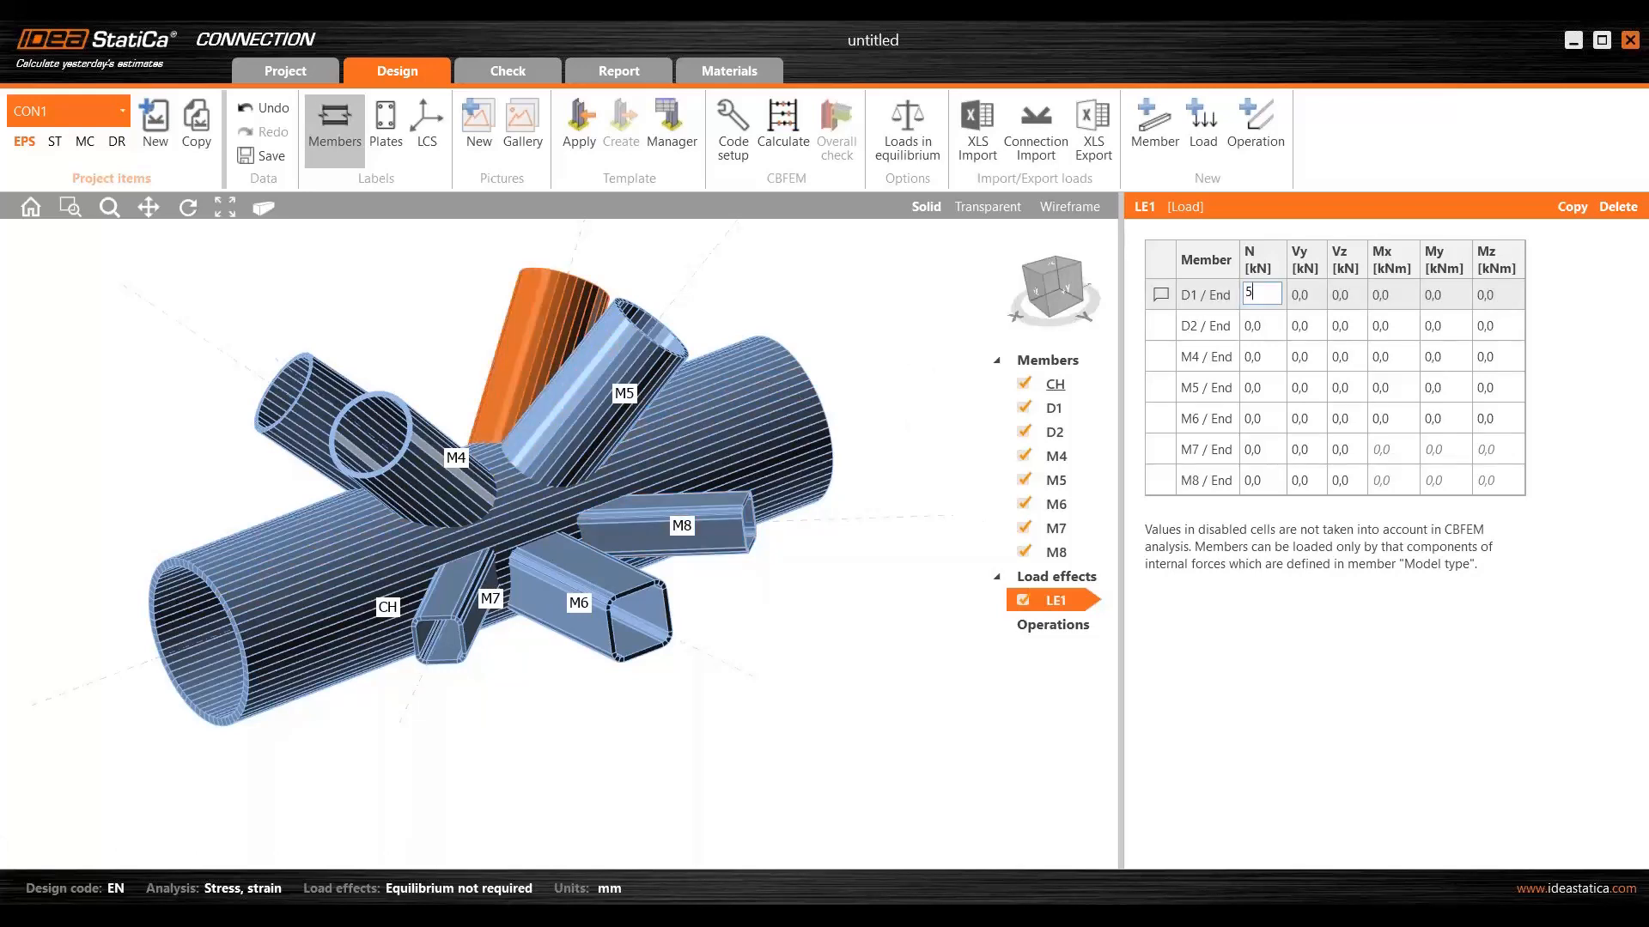
type("0")
key("Return")
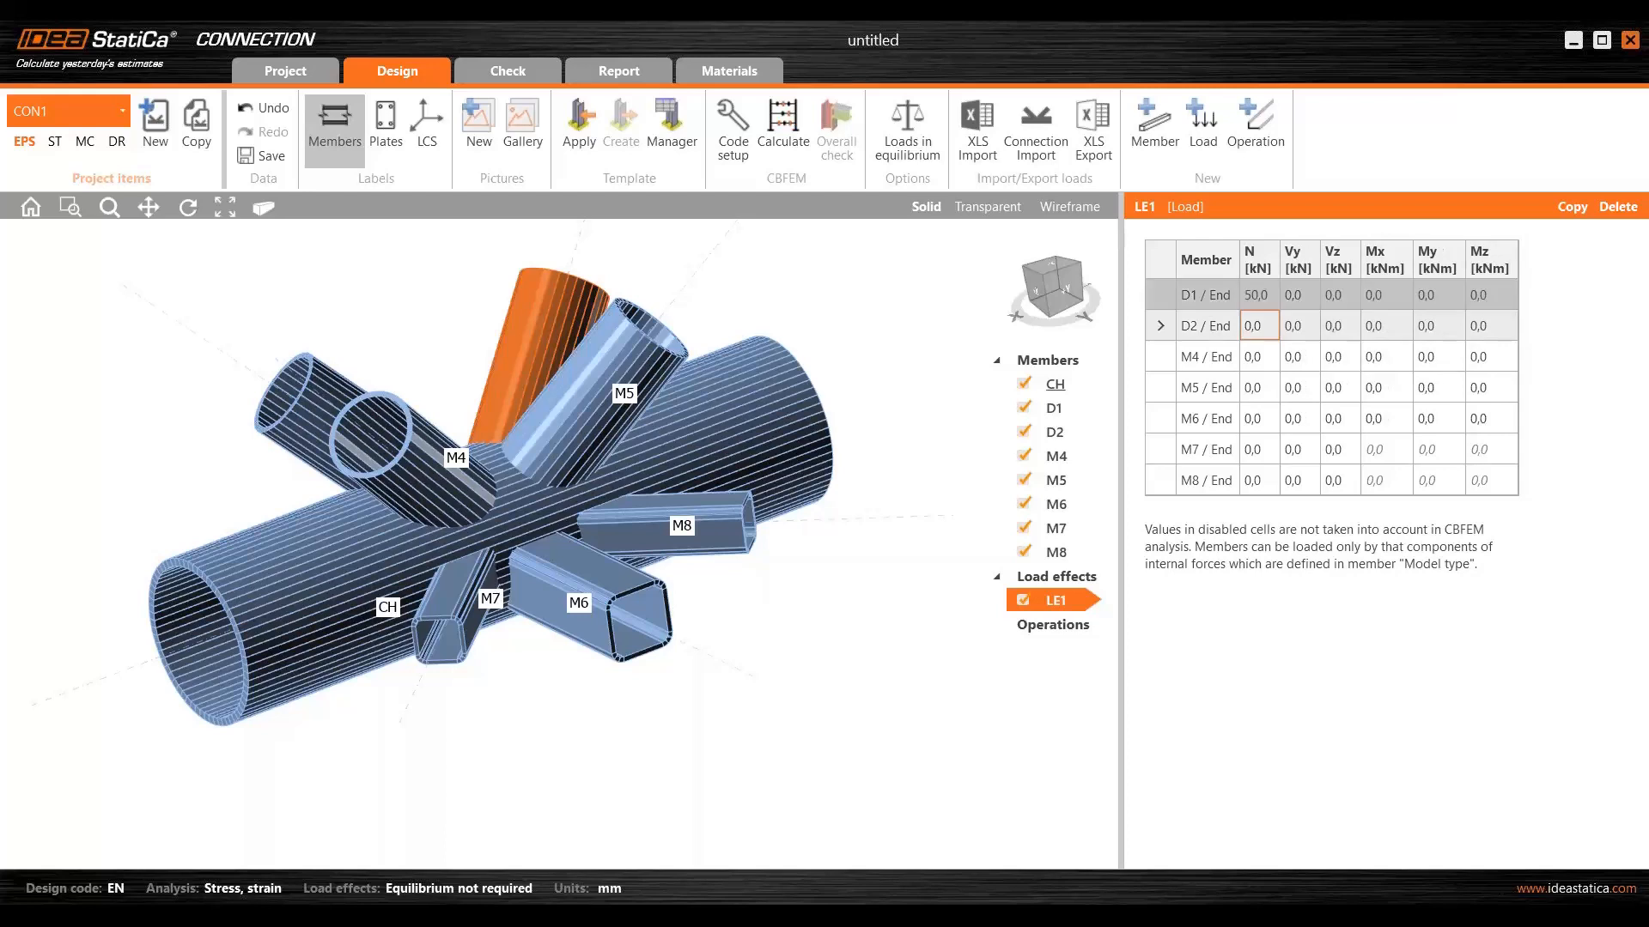
type("70")
key("Return")
type("120")
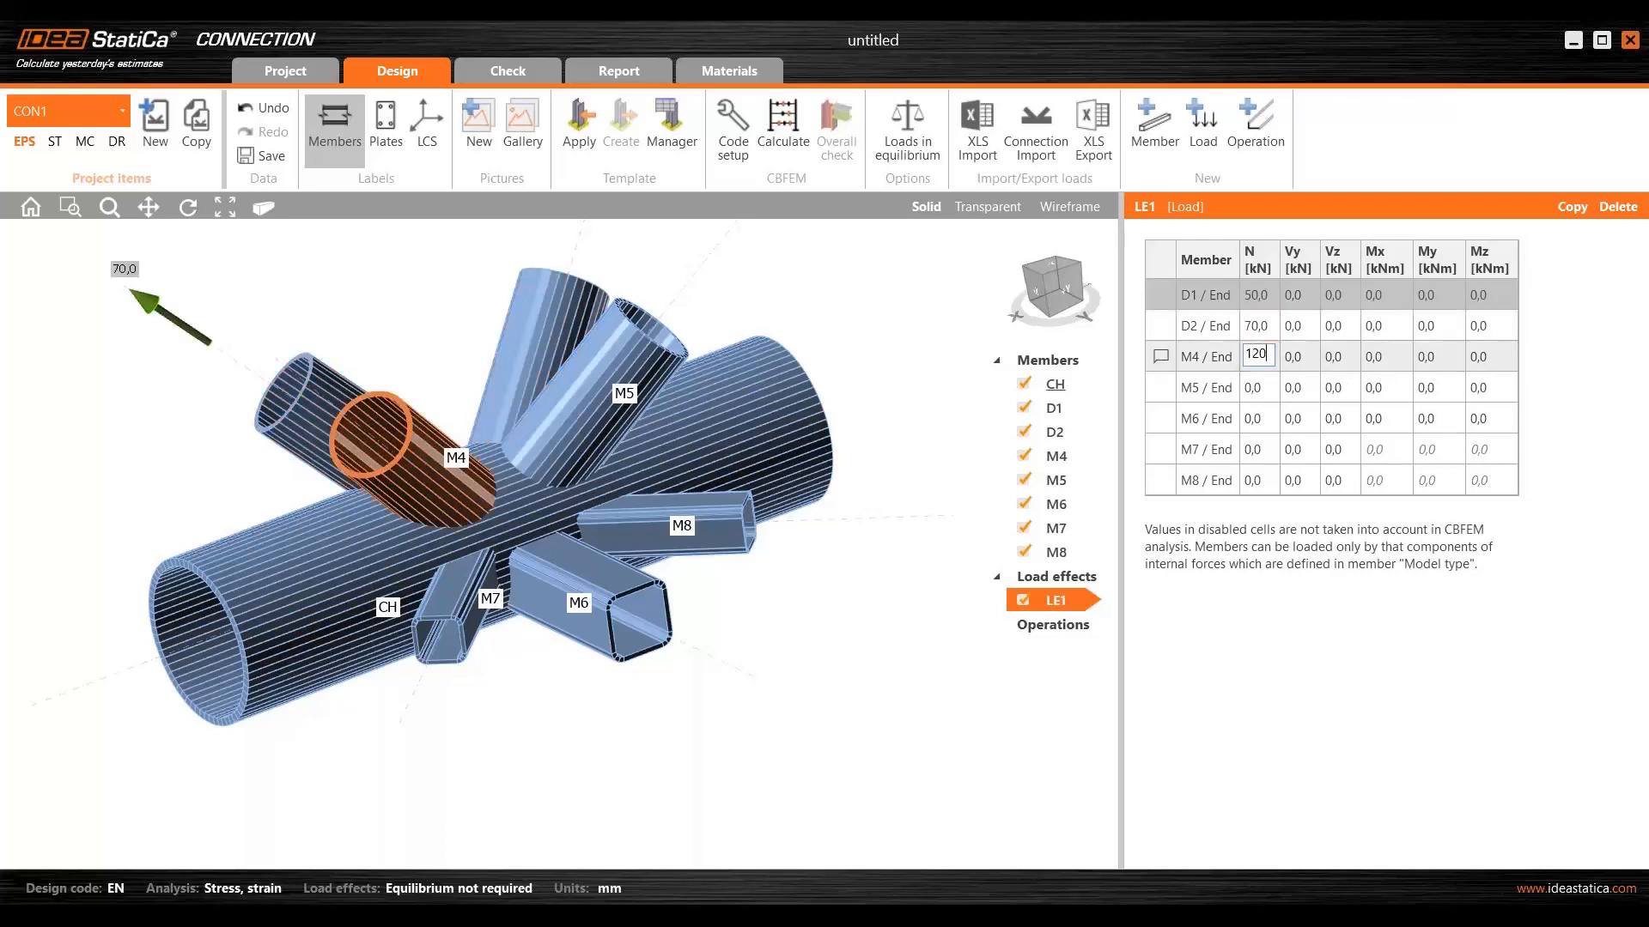
key("Return")
type("100")
key("Return")
- Enter LE1 axial forces N of 200 kN for M6, 30 kN for M7 and 35 kN for M8
type("200")
key("Return")
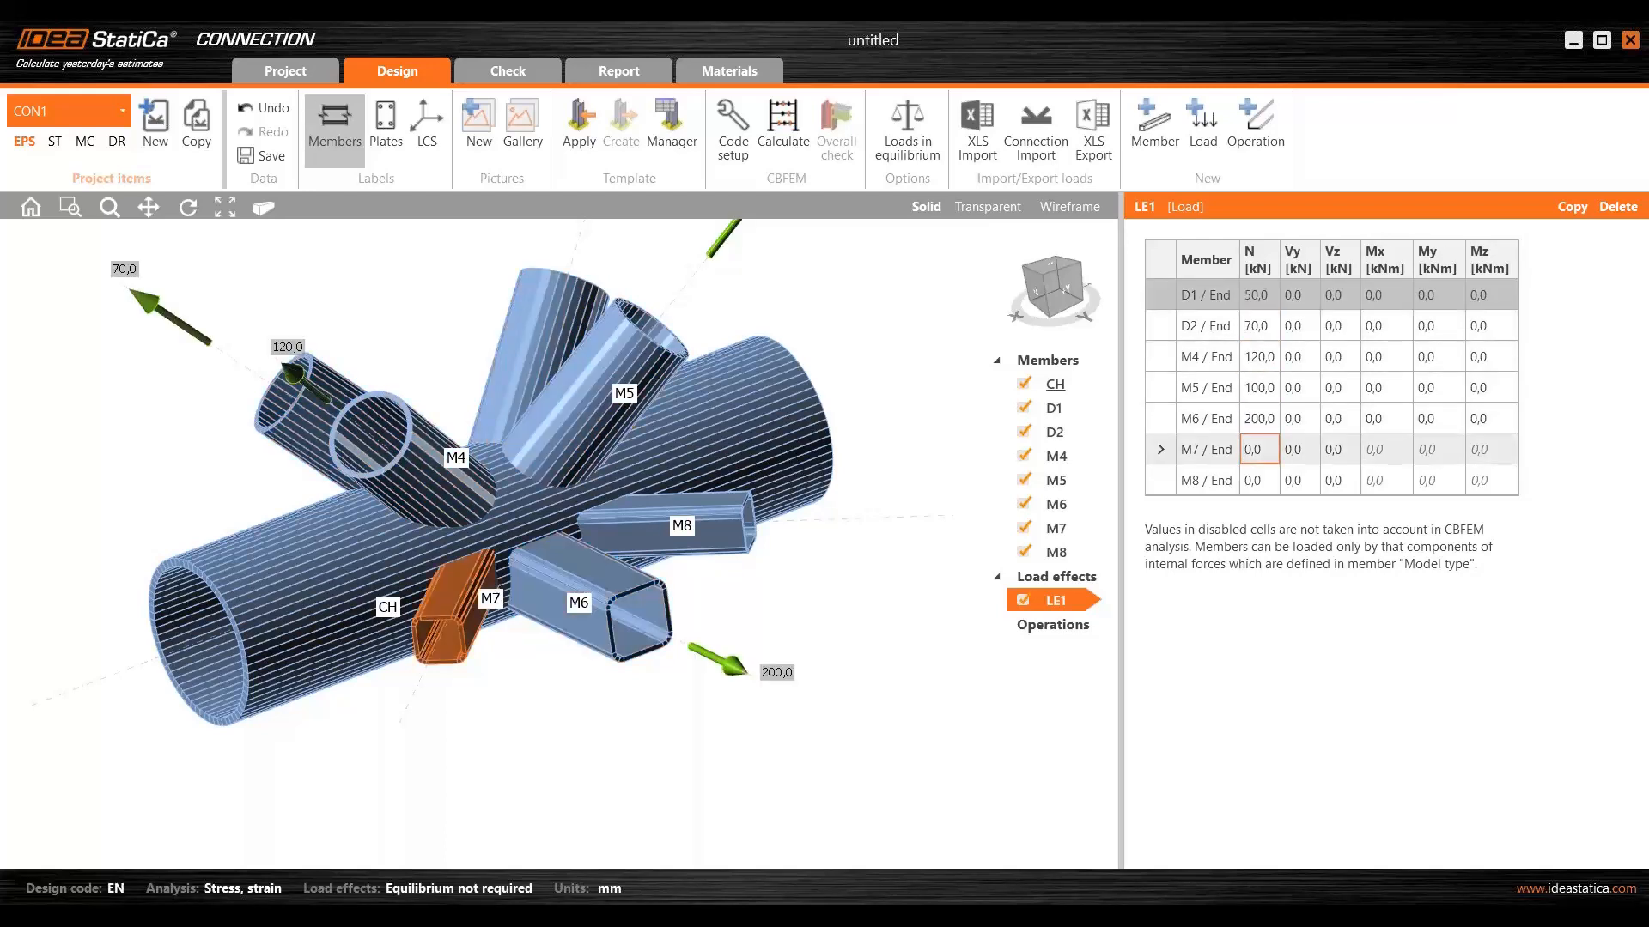
type("30")
key("Return")
type("35")
key("Return")
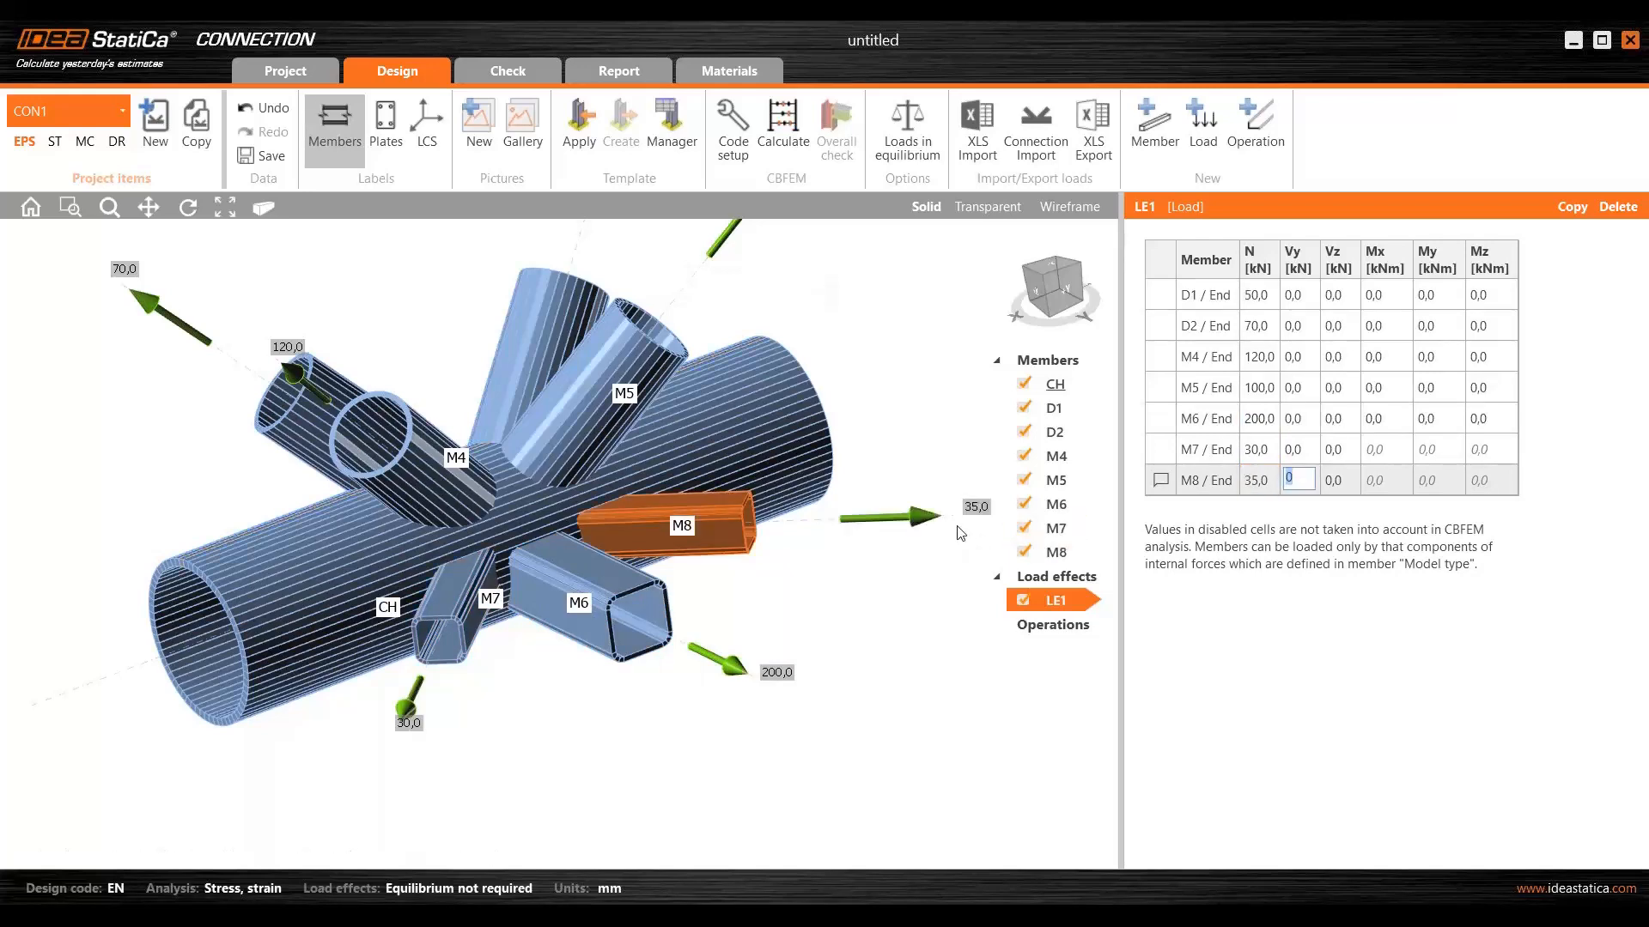
scroll(861, 424, "down", 2)
middle_click_drag(851, 433, 781, 511)
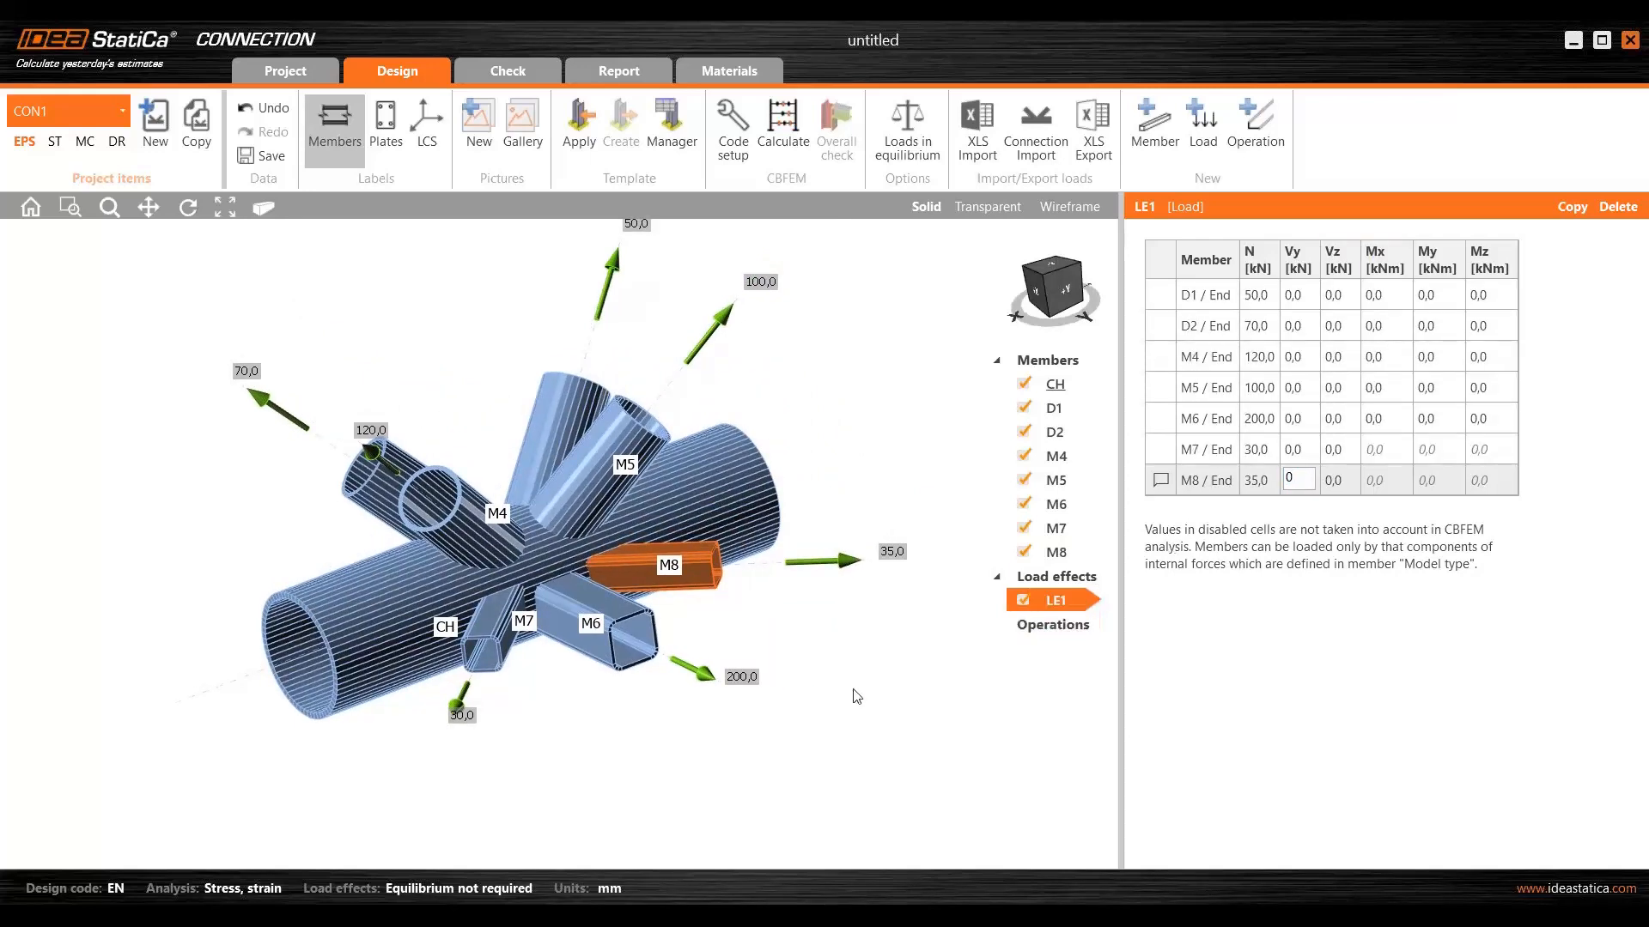
- Open the XLS import of load effects, switch to Excel and copy the internal forces in cells D2:I8 of Internal forces 1.xlsx
middle_click_drag(795, 698, 741, 653)
scroll(798, 707, "down", 2)
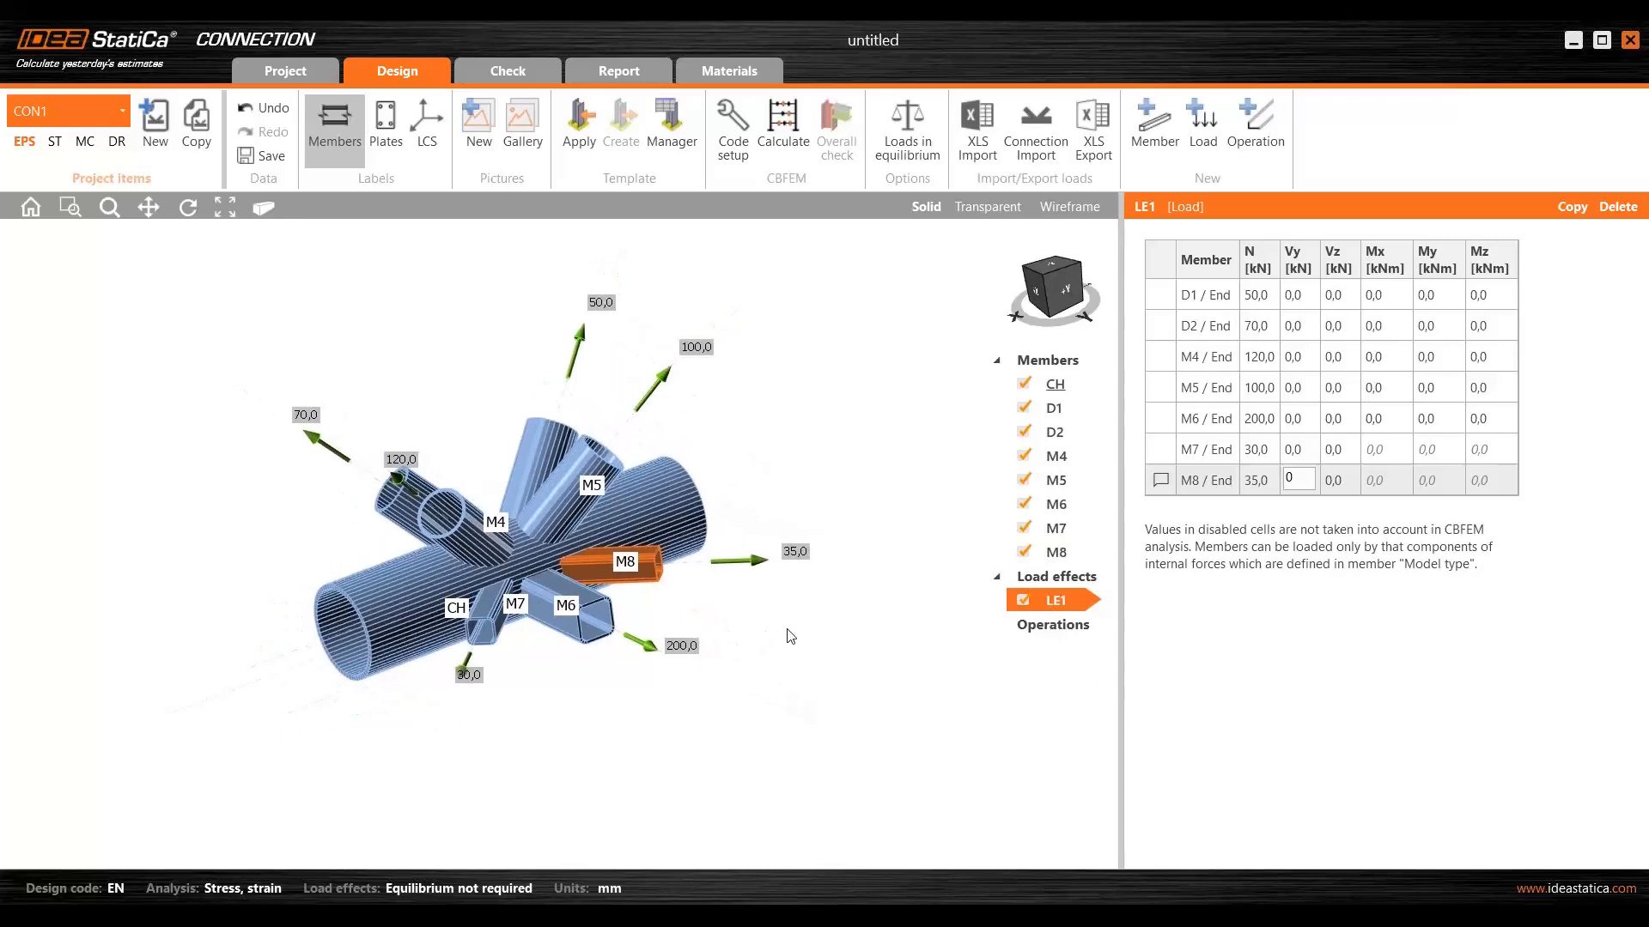
left_click(976, 122)
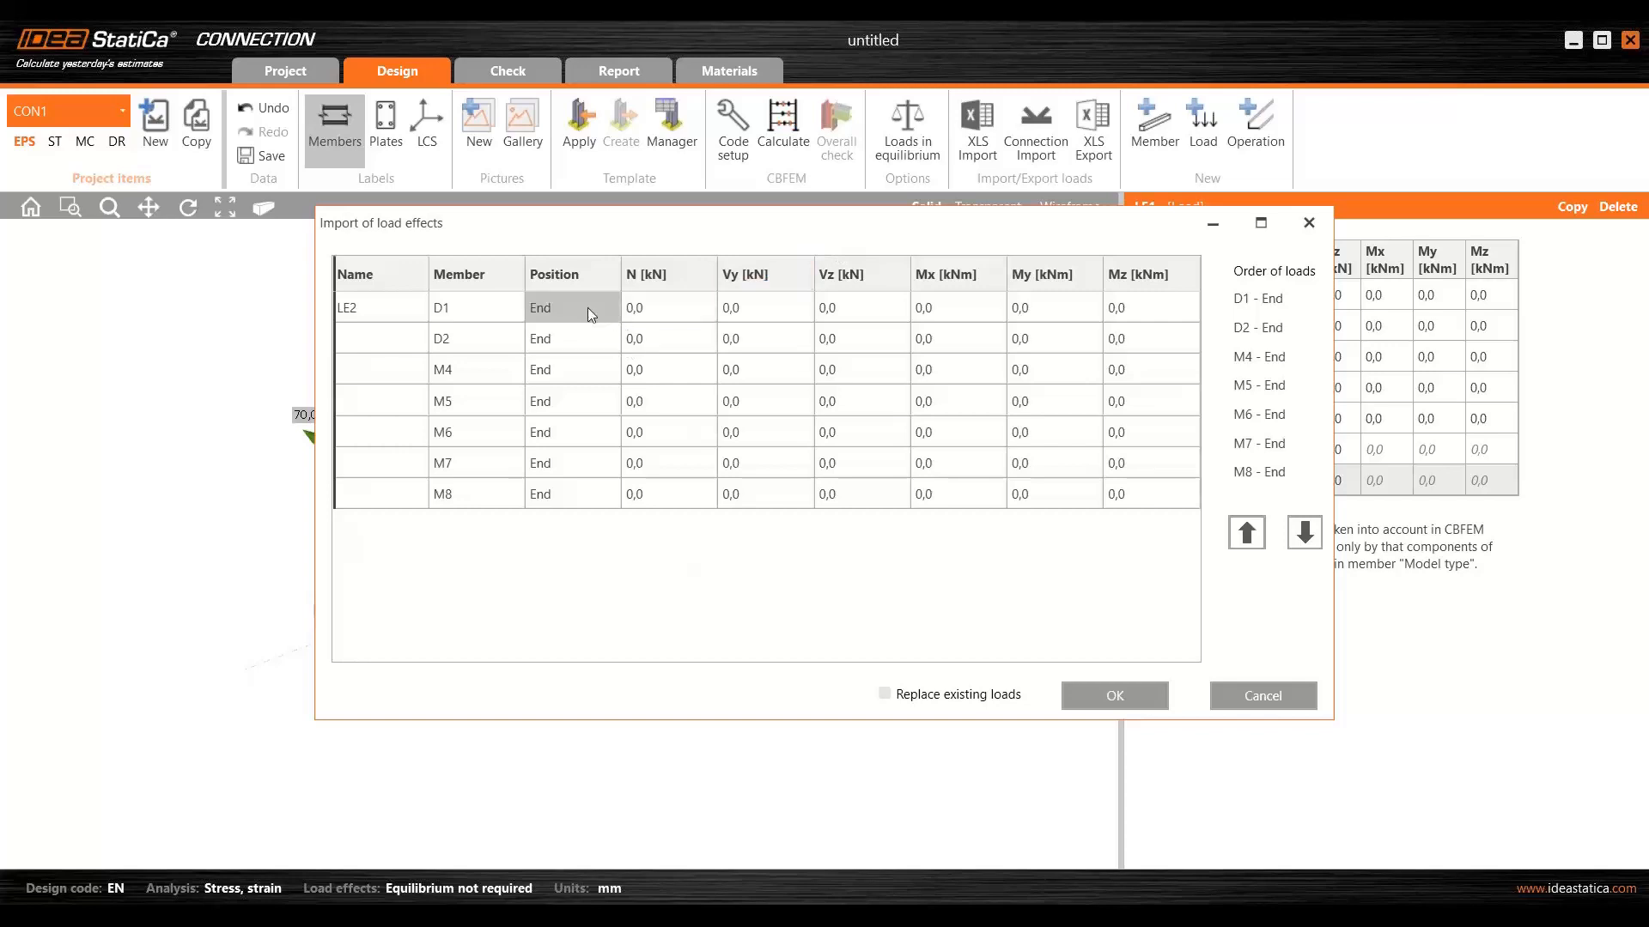
left_click(474, 916)
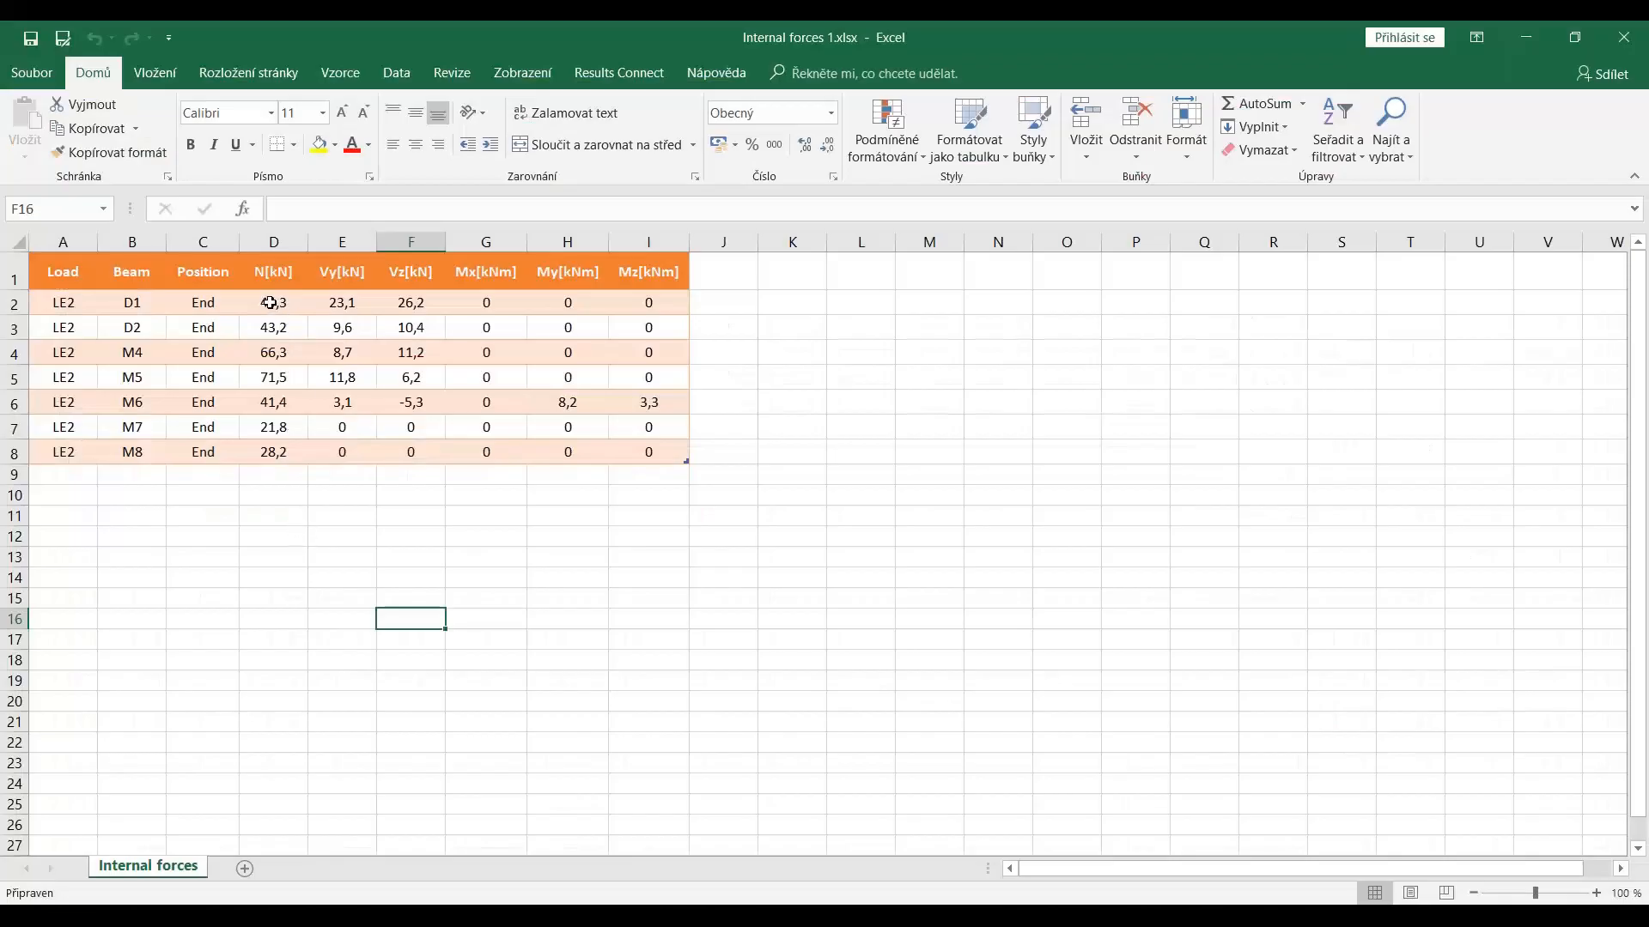
left_click_drag(271, 303, 637, 475)
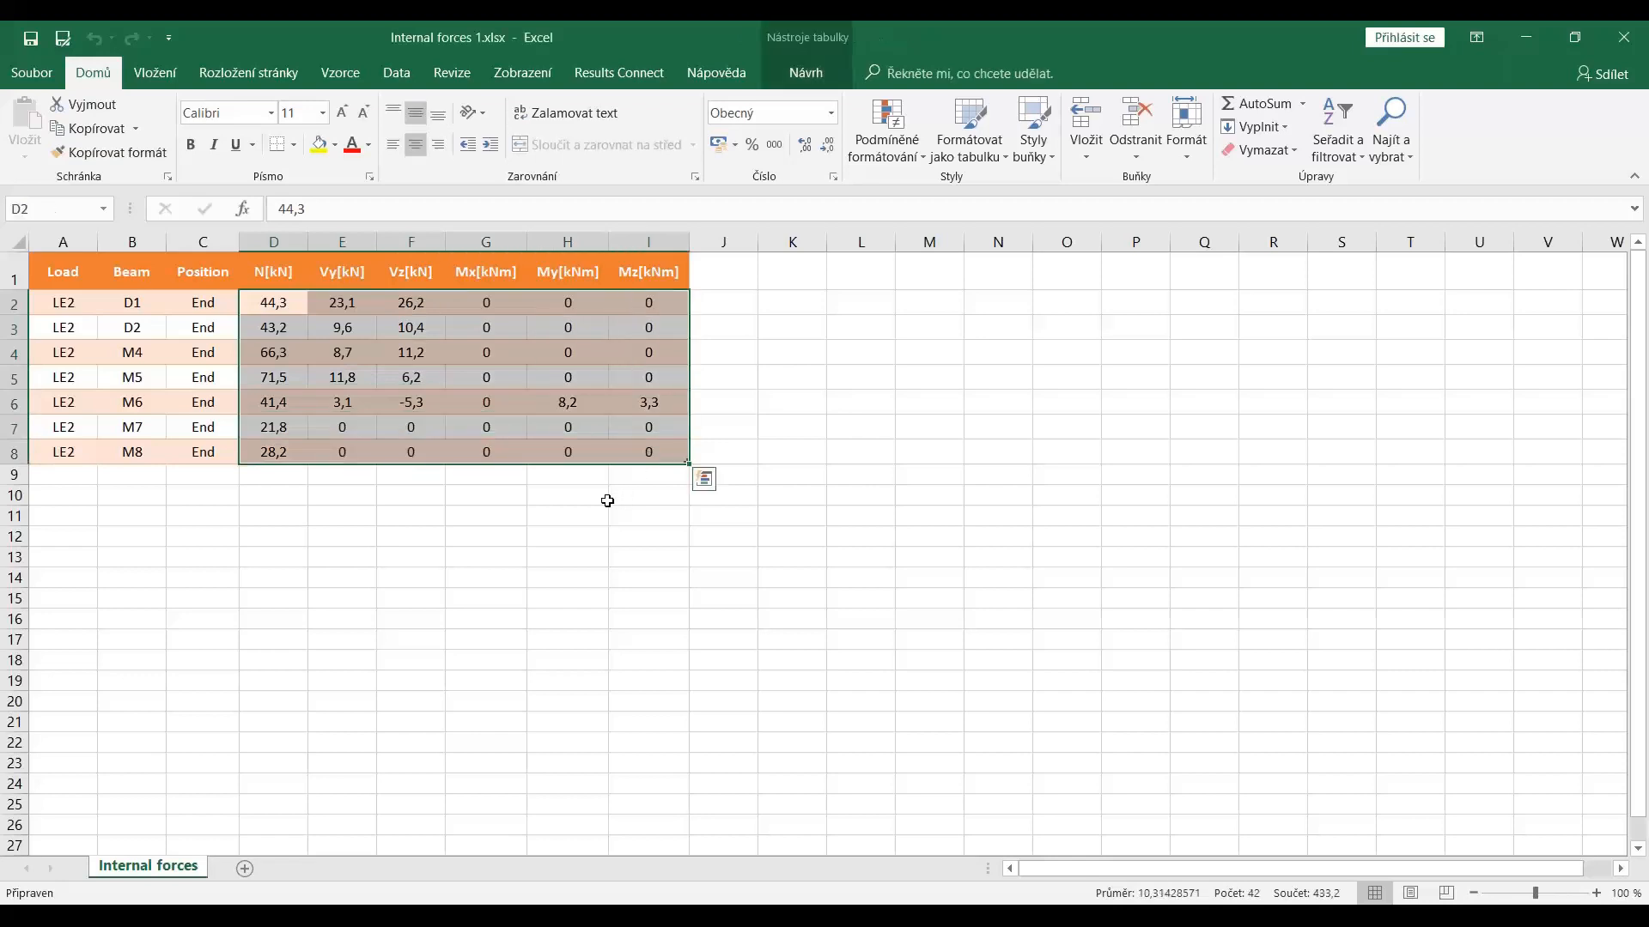
key("ctrl+c")
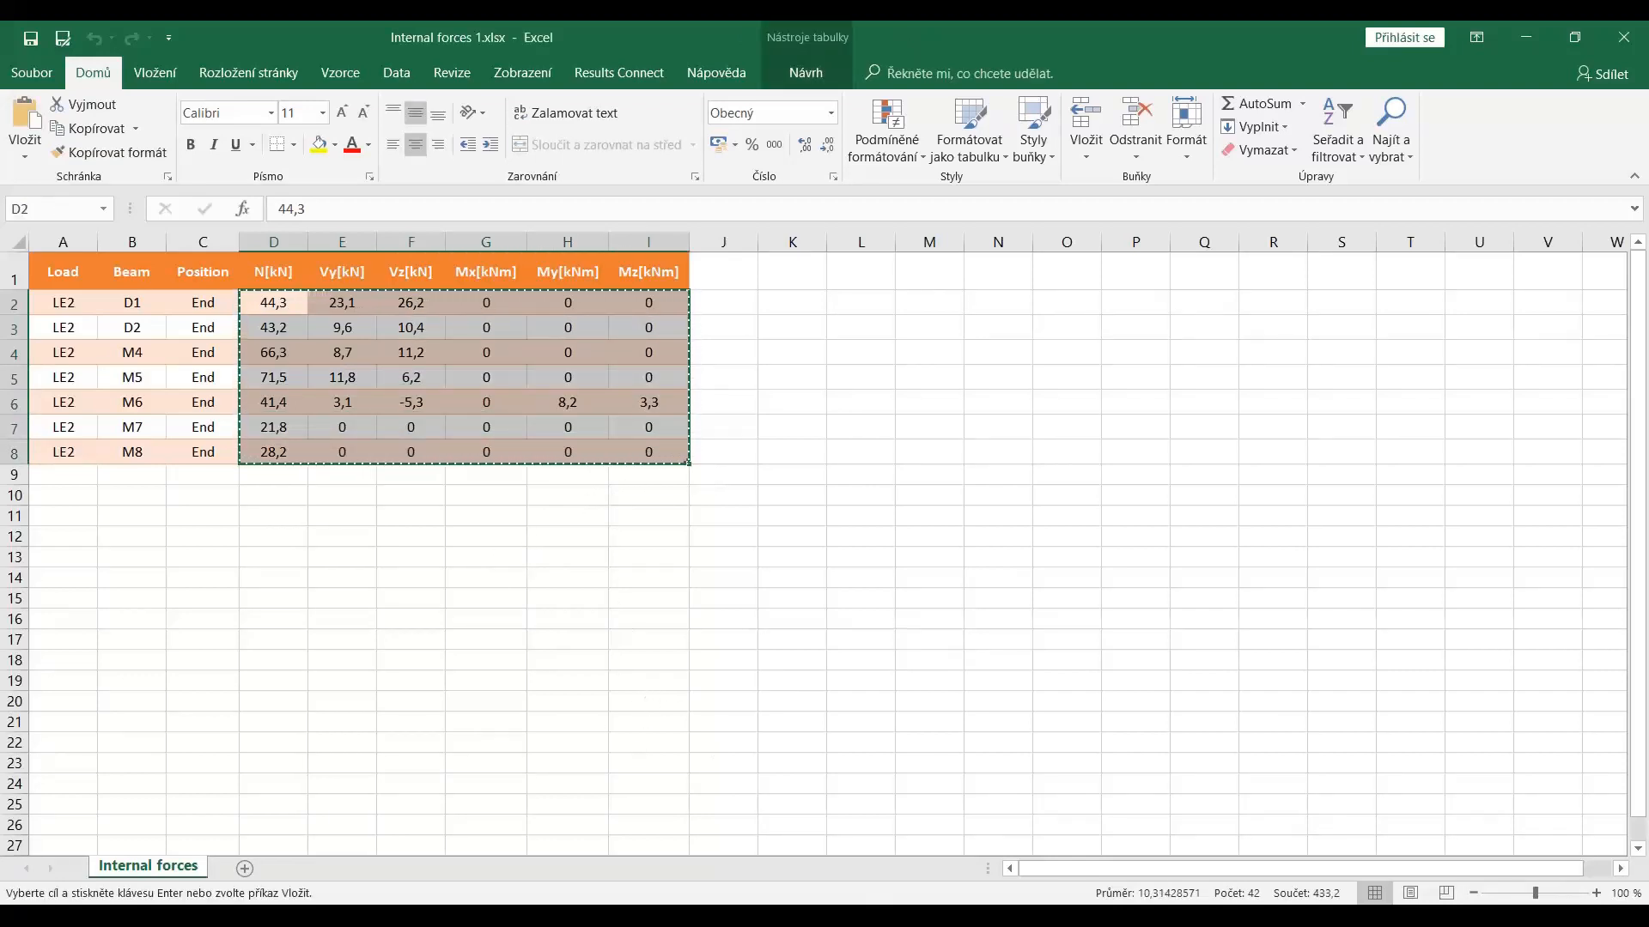
- Switch back to IDEA StatiCa Connection, paste the copied forces from member D1's N value onward and import them as load effect LE2
key("alt+Tab")
left_click(676, 314)
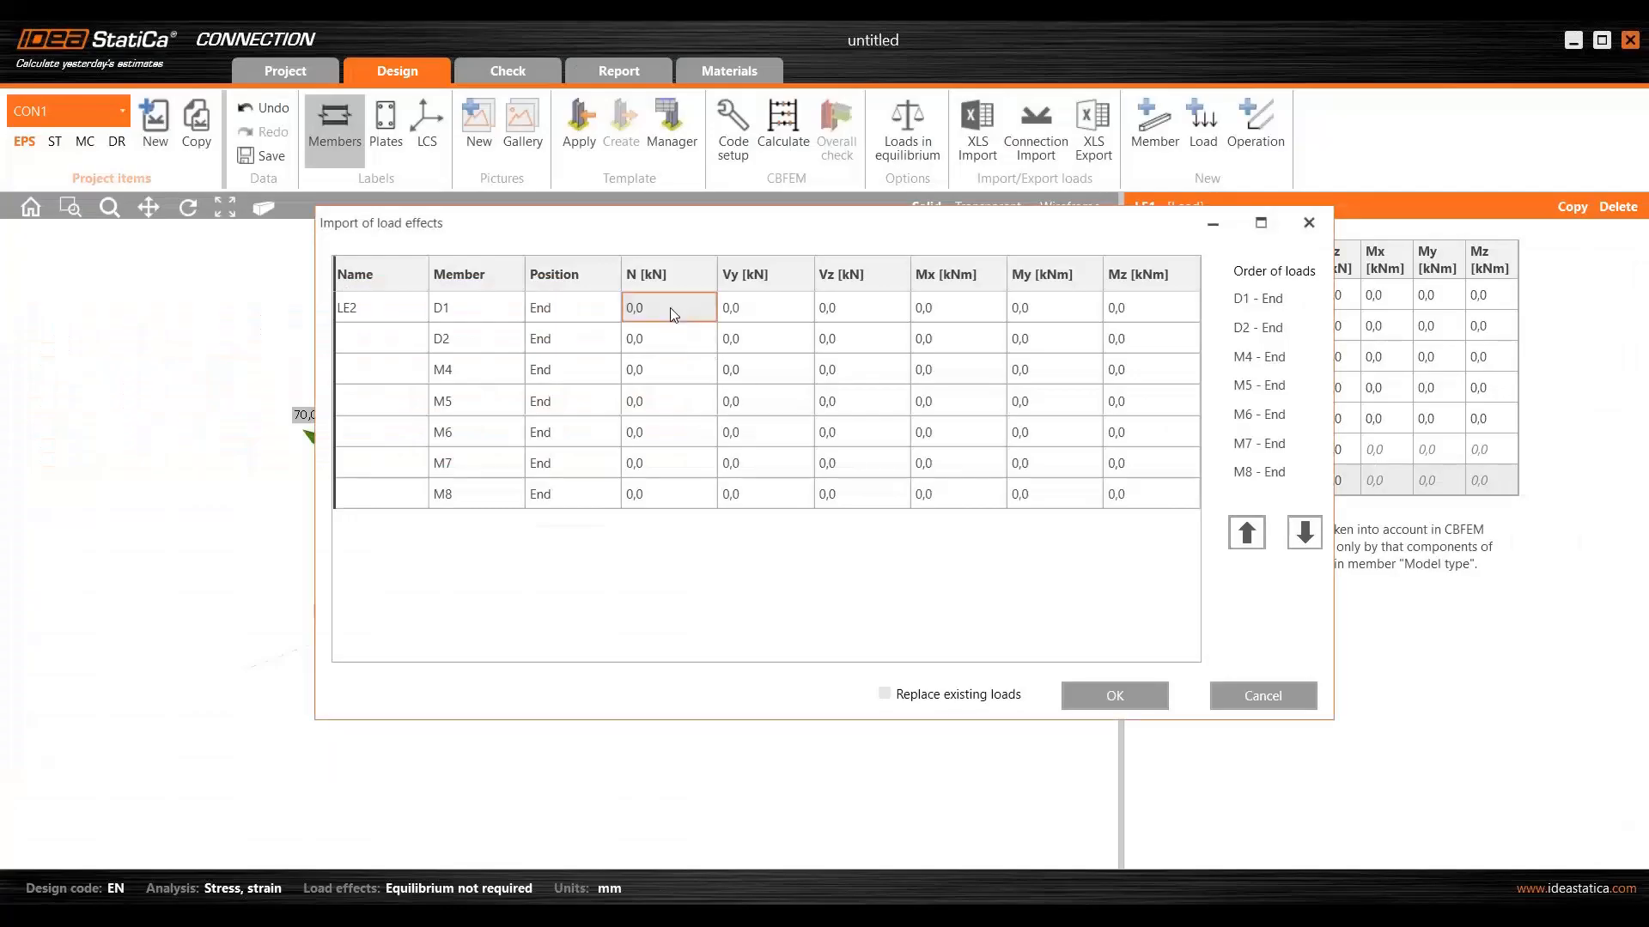
key("ctrl+v")
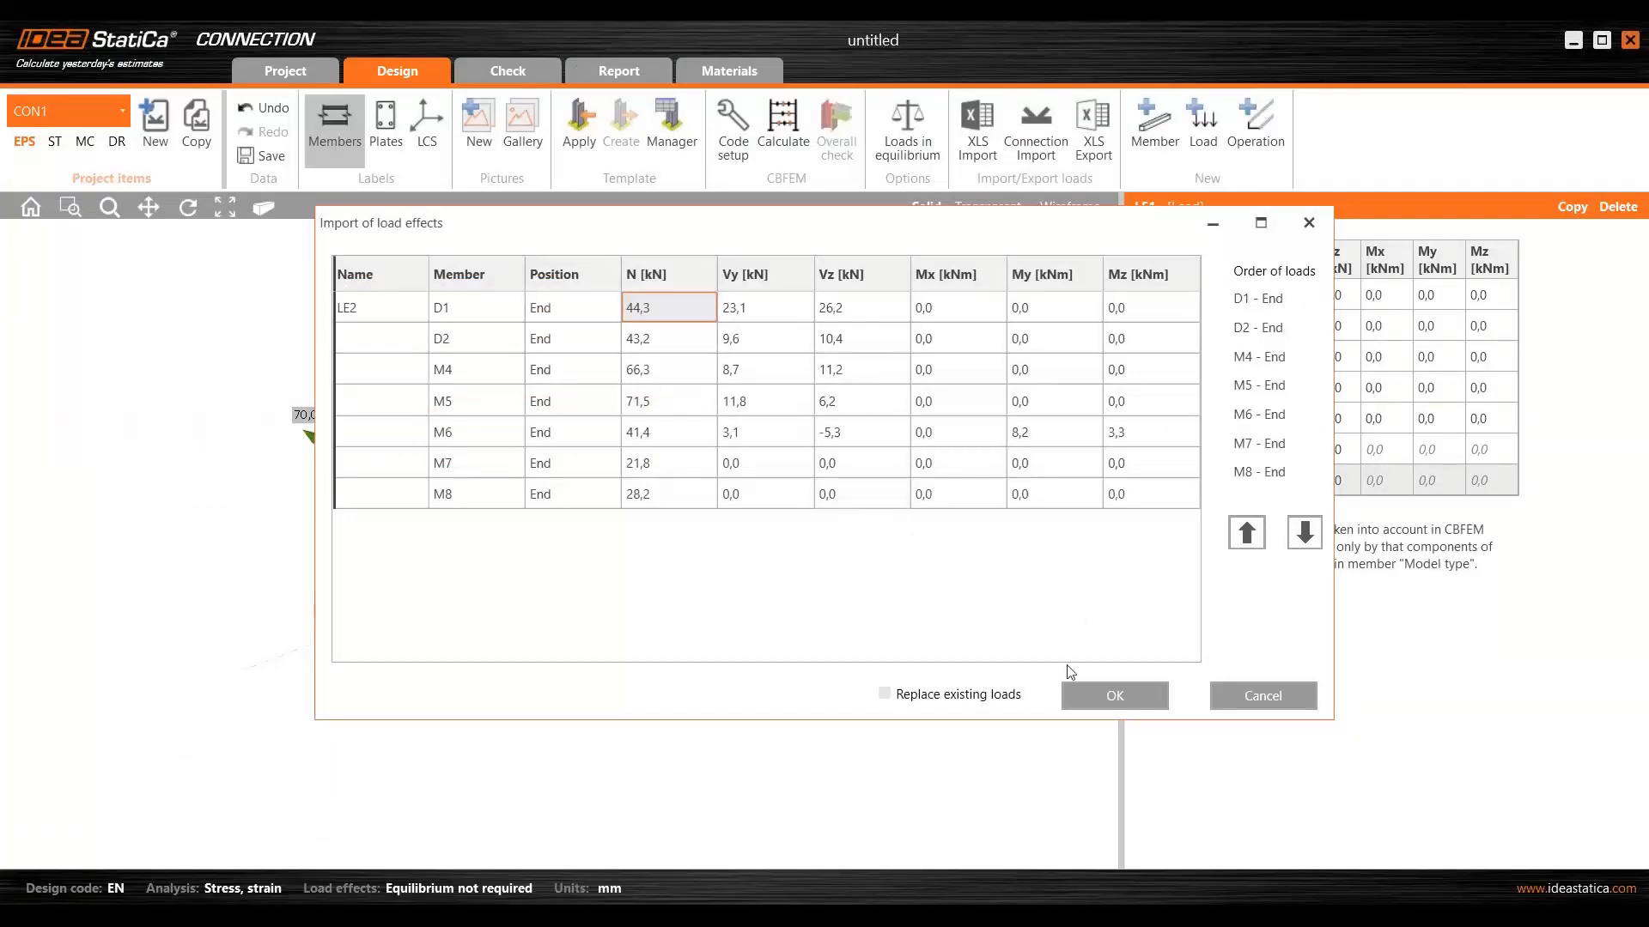
left_click(1132, 693)
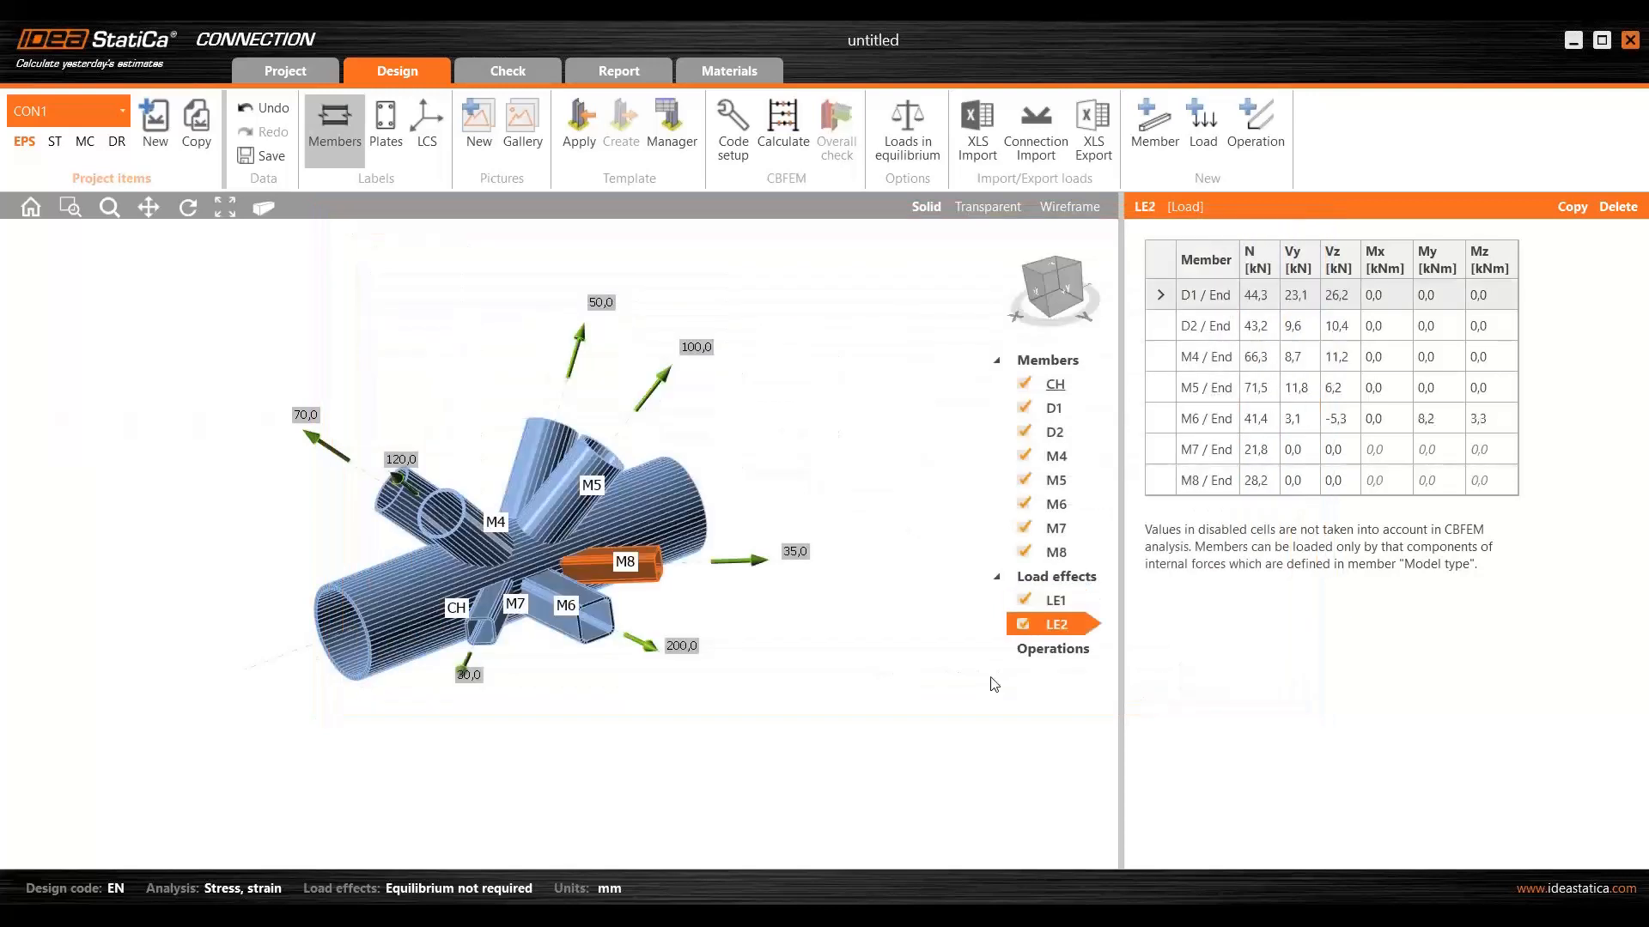
- Compare load effects LE1 and LE2, examining the force and moment arrows of LE2 on the members
left_click(1070, 604)
left_click(1062, 624)
scroll(781, 575, "down", 3)
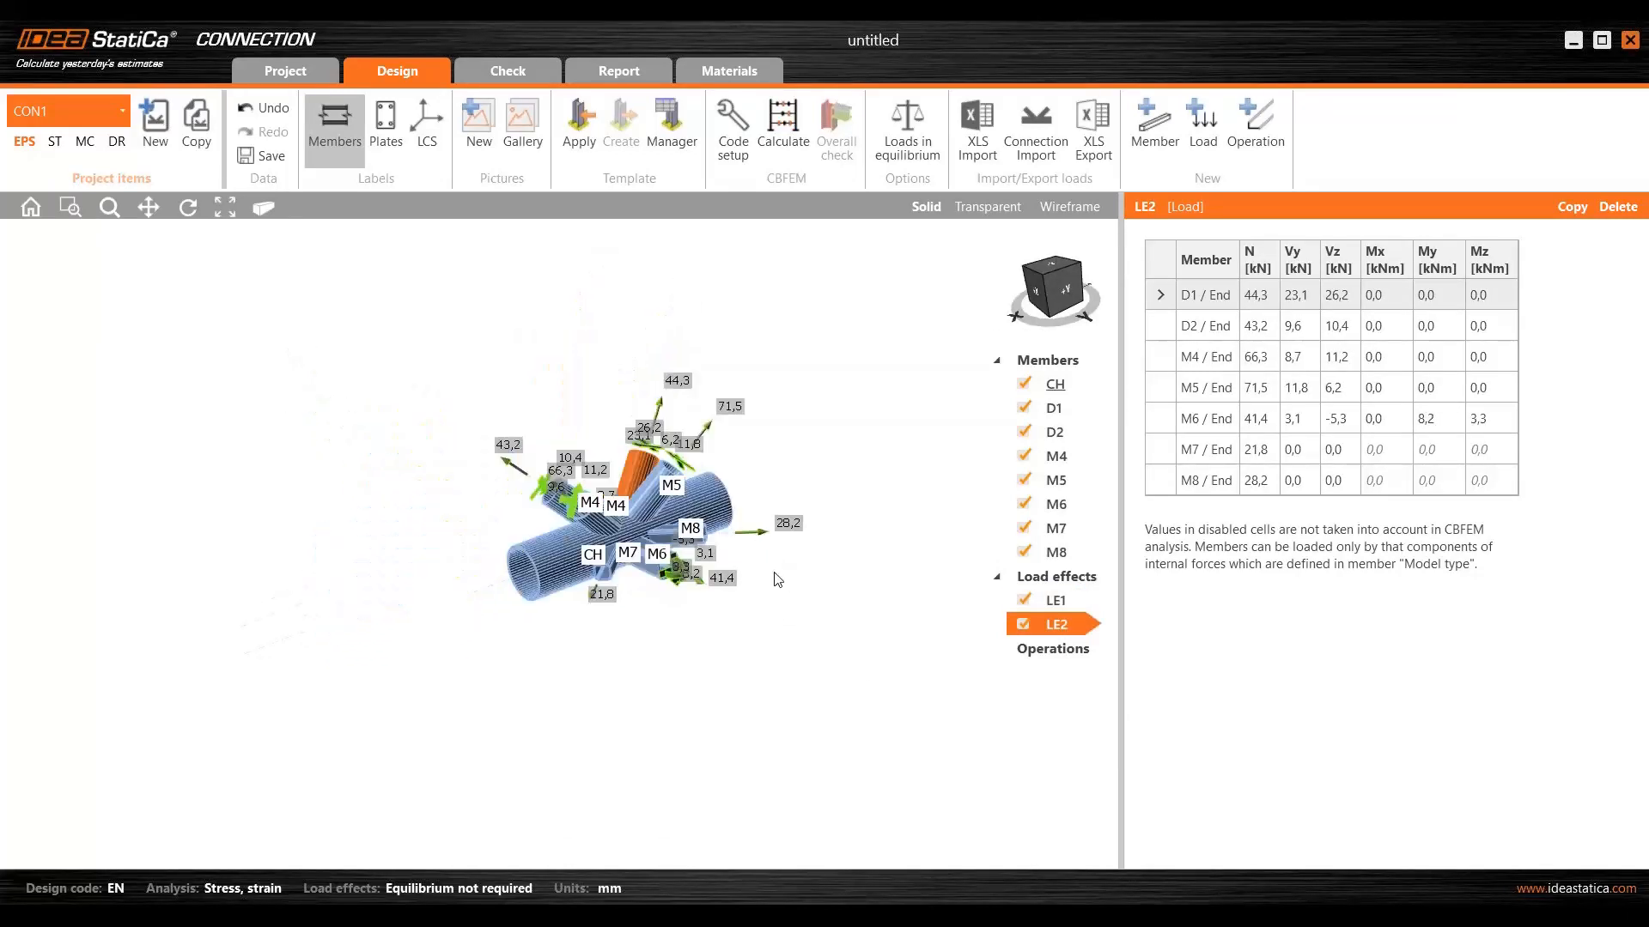
middle_click_drag(774, 572, 737, 567)
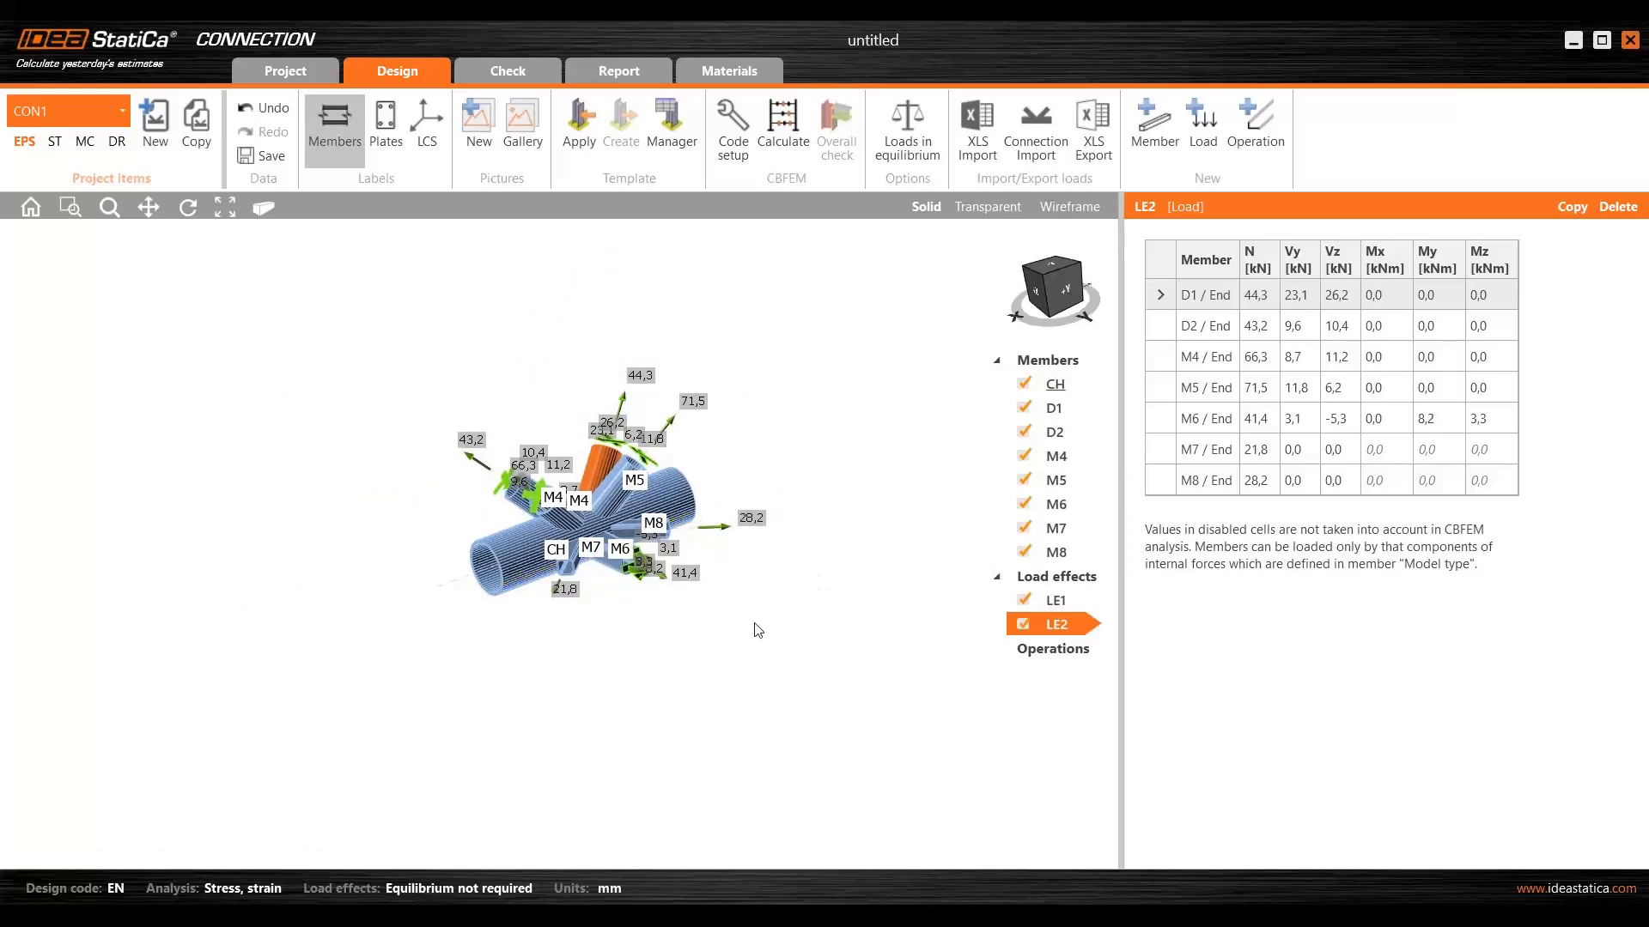
scroll(773, 601, "up", 3)
scroll(624, 608, "up", 2)
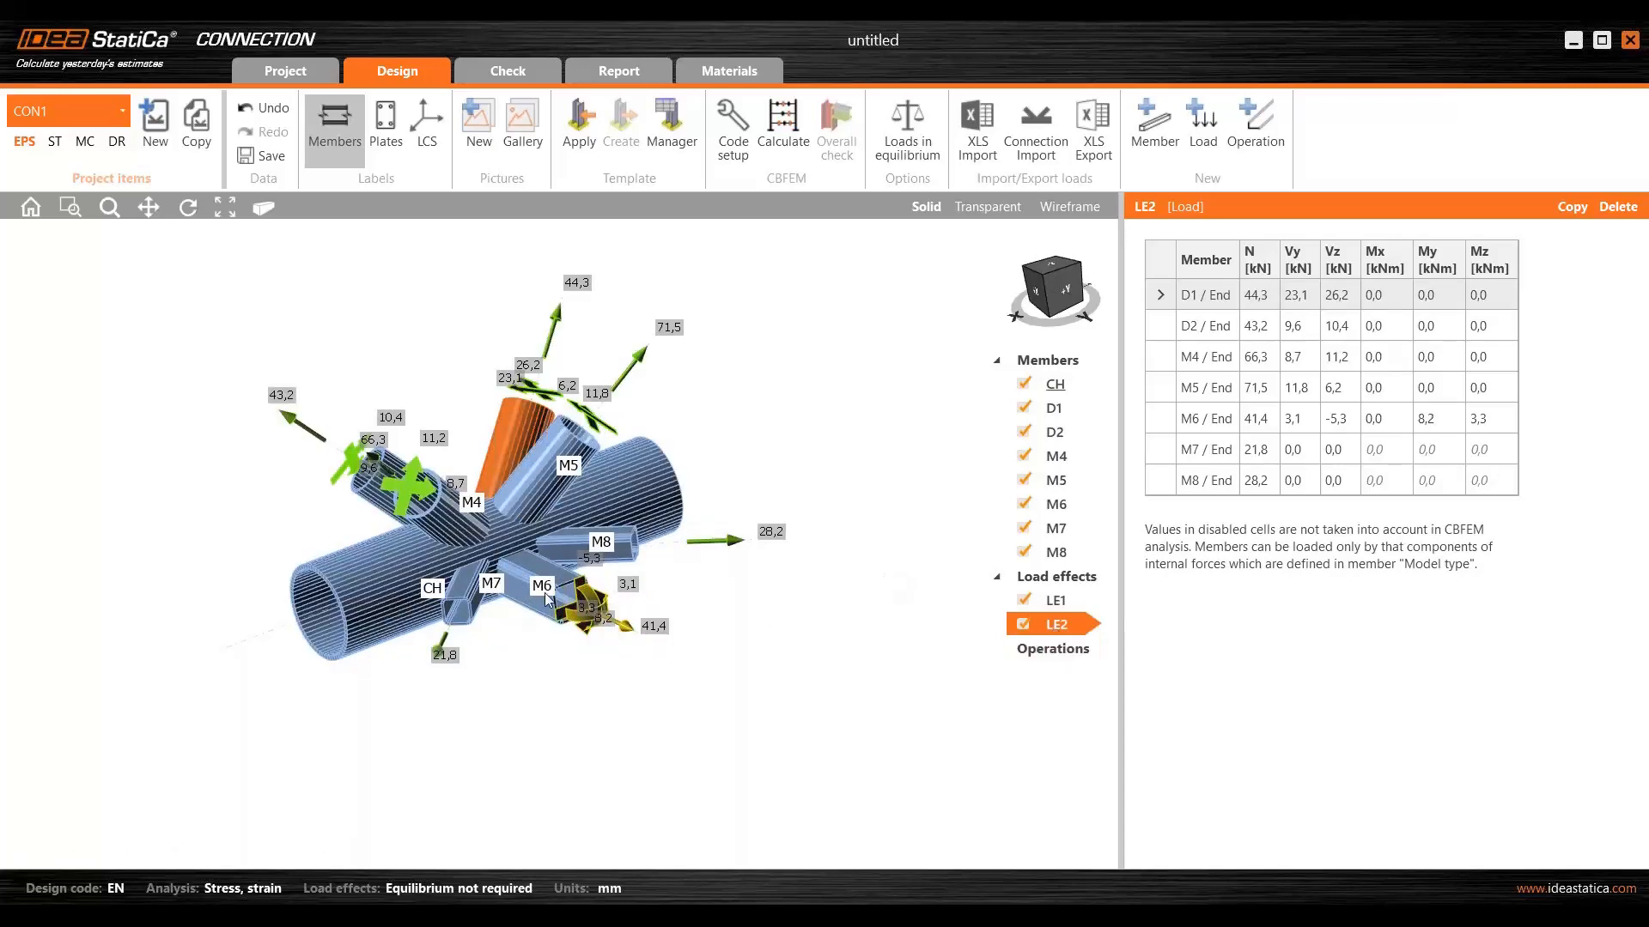
scroll(546, 769, "up", 3)
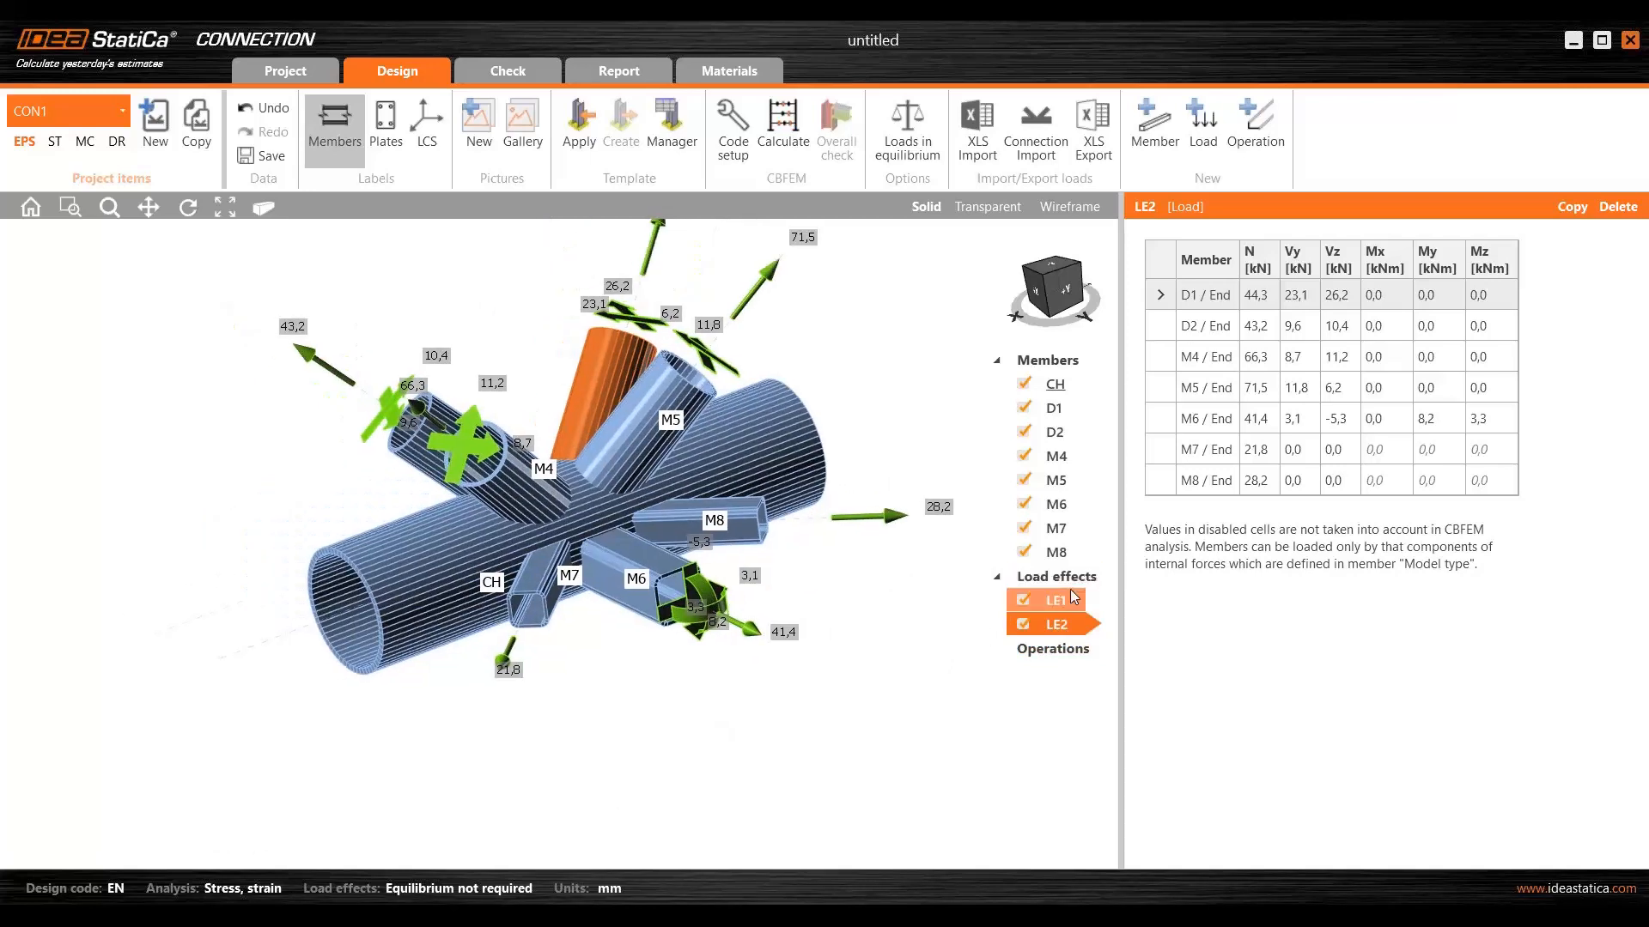
- Deactivate load effect LE1
left_click(1056, 599)
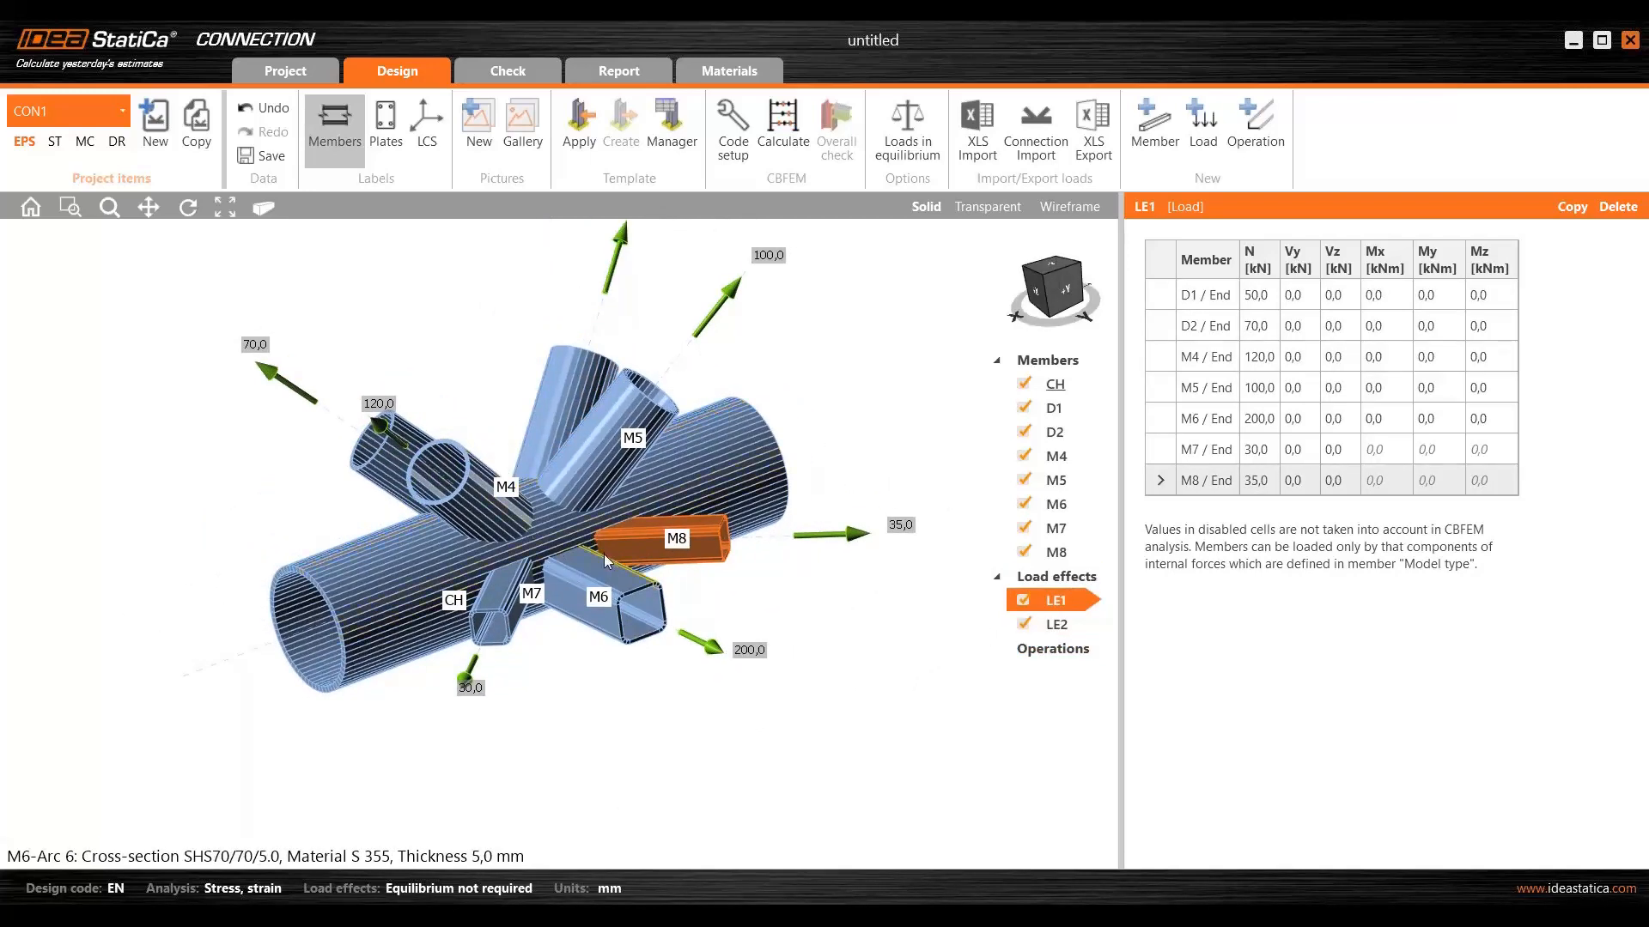
middle_click_drag(822, 647, 822, 681)
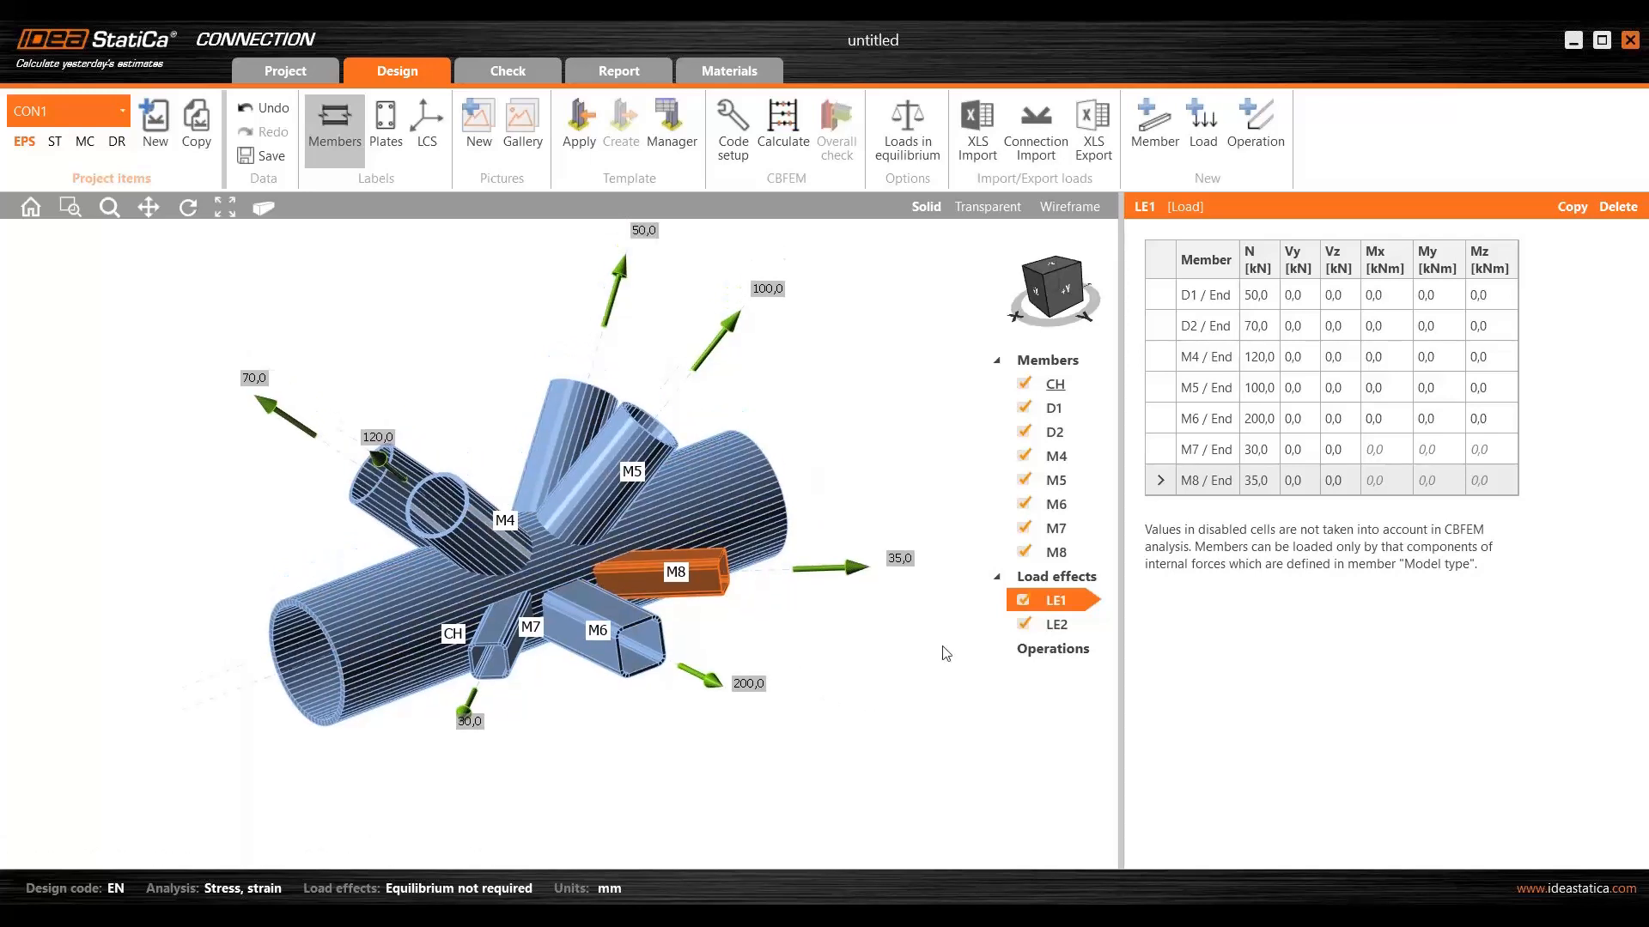
left_click(1022, 600)
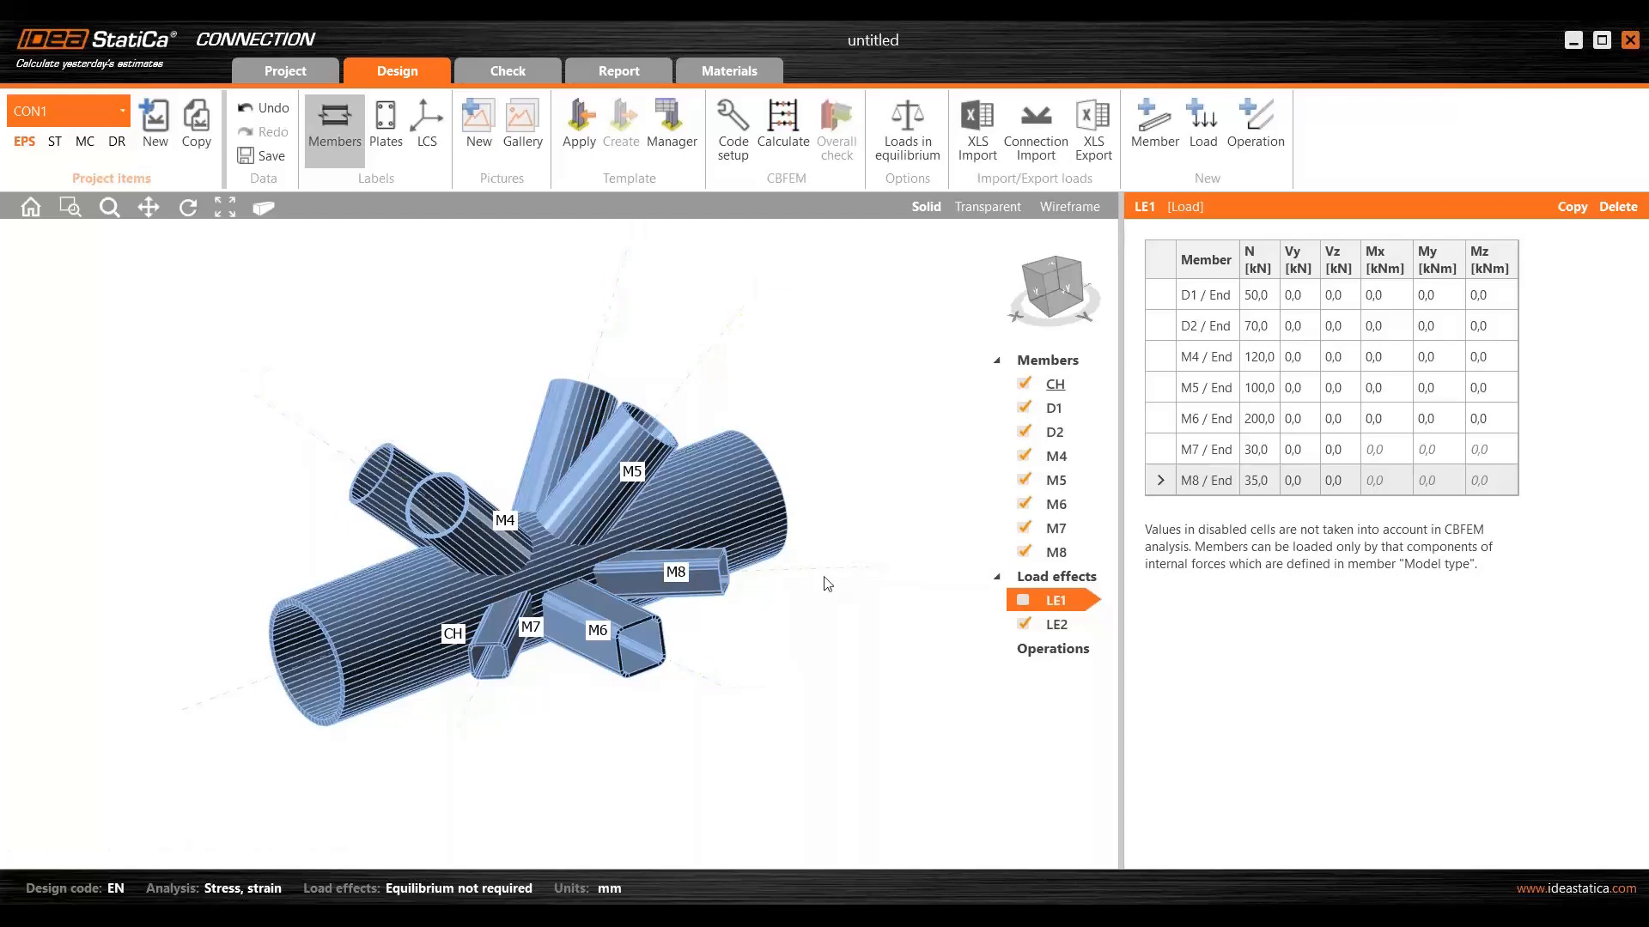
- Connect diagonal D2 to member M4 with a mitre cut between the two tubes
scroll(416, 596, "down", 2)
middle_click_drag(493, 617, 545, 612)
scroll(545, 612, "up", 4)
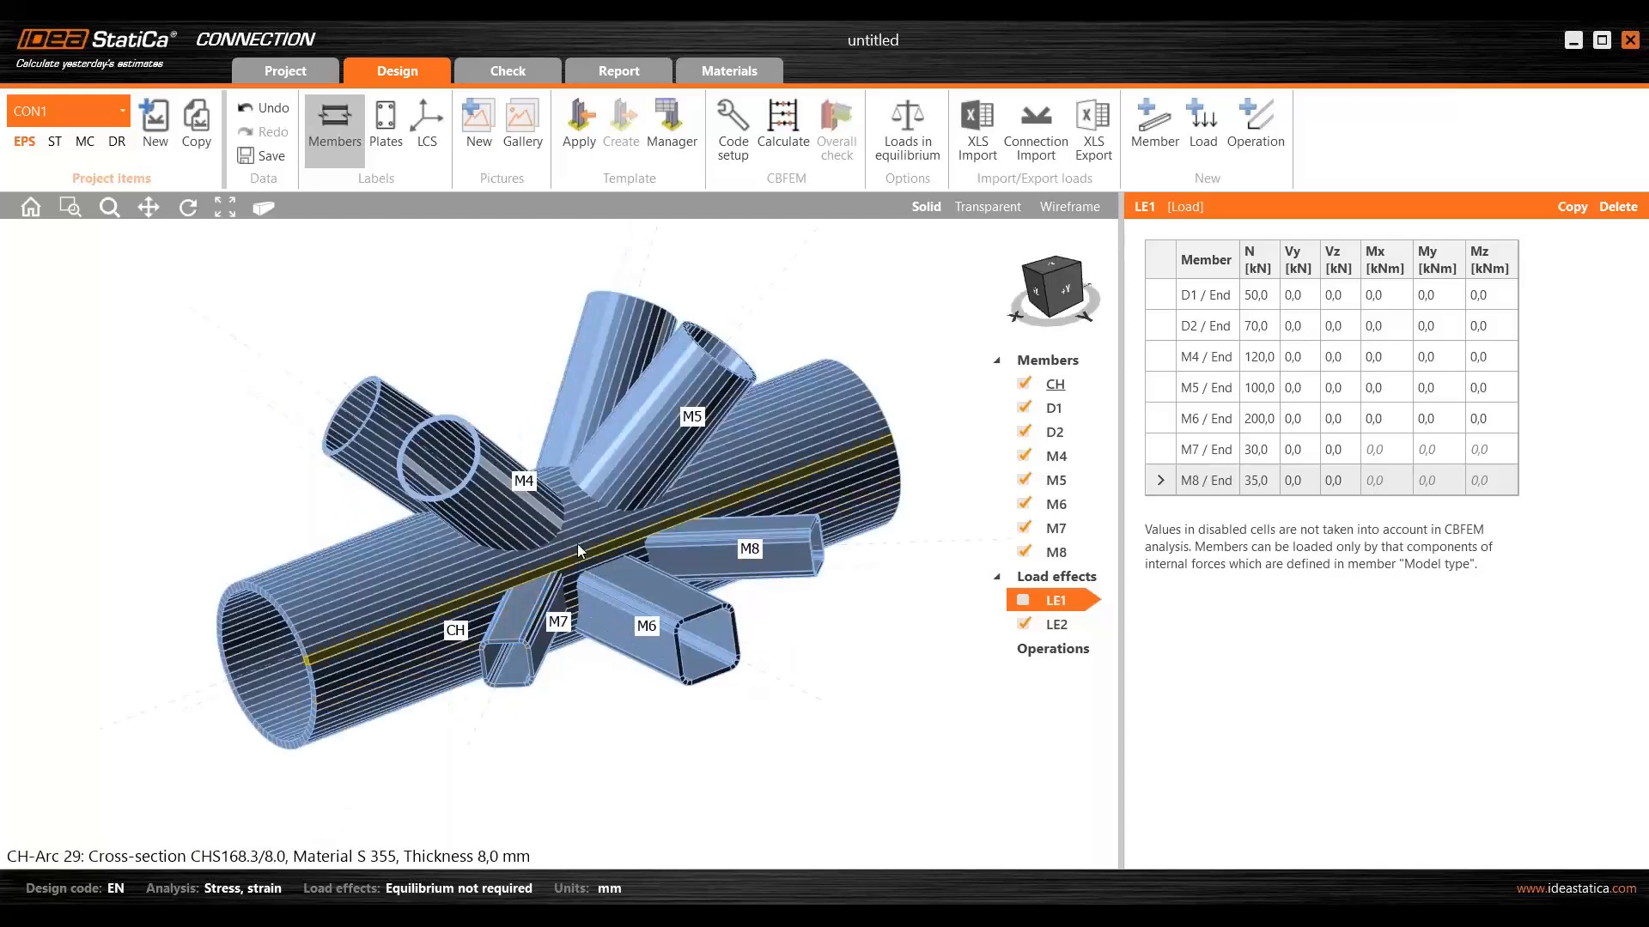
scroll(551, 534, "down", 2)
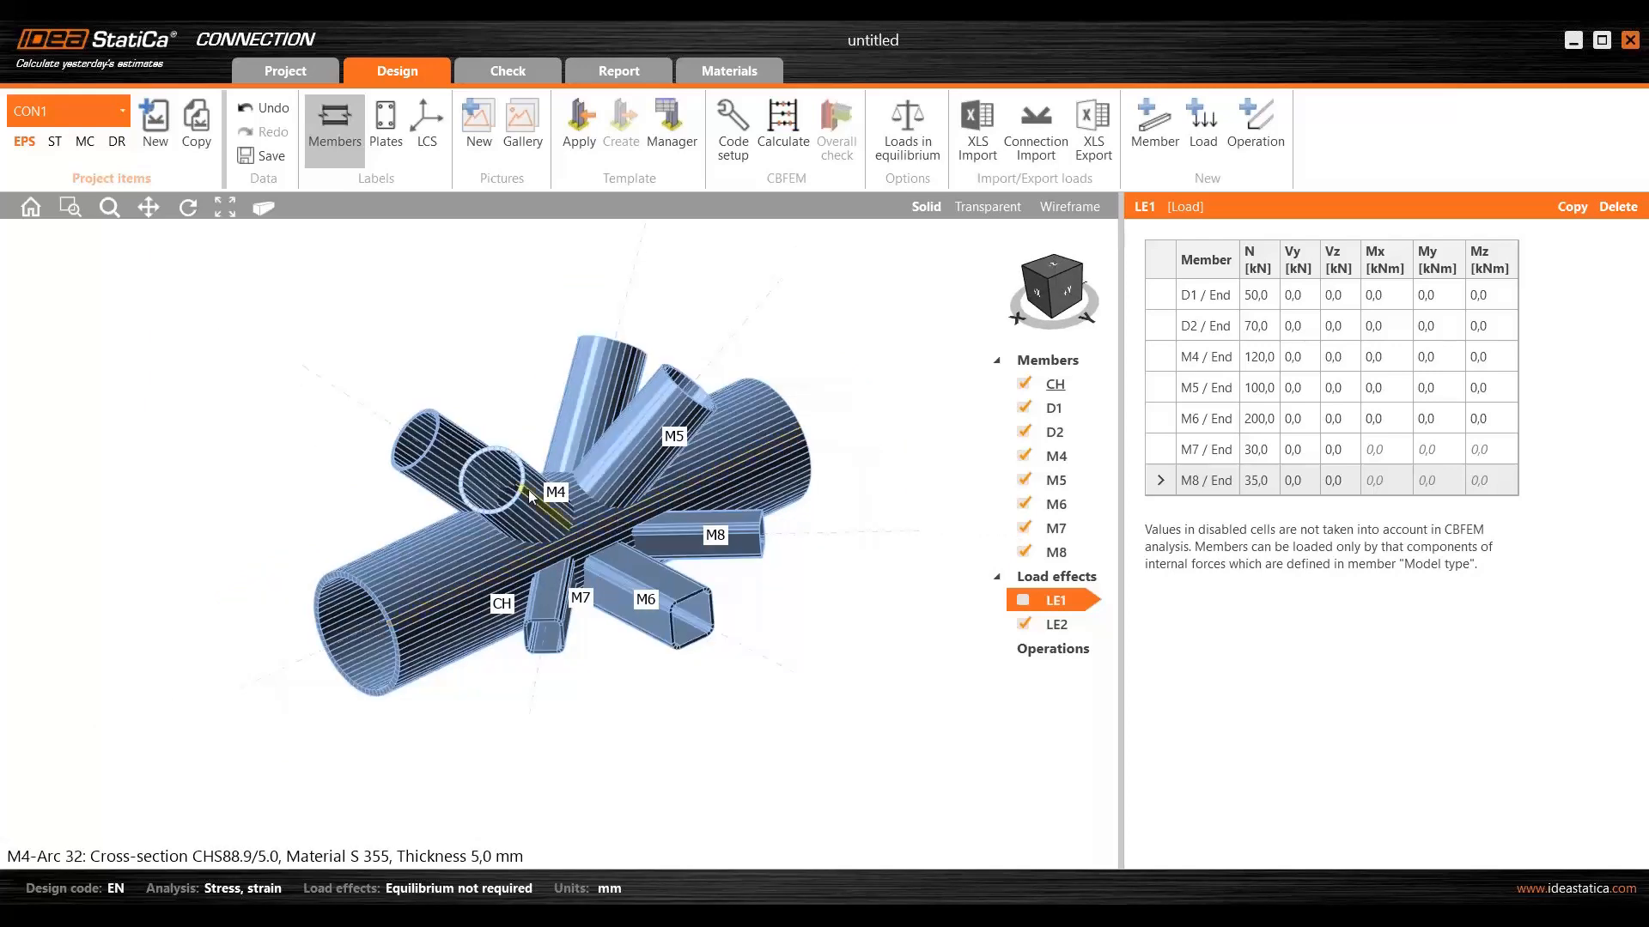
right_click_drag(550, 537, 511, 523)
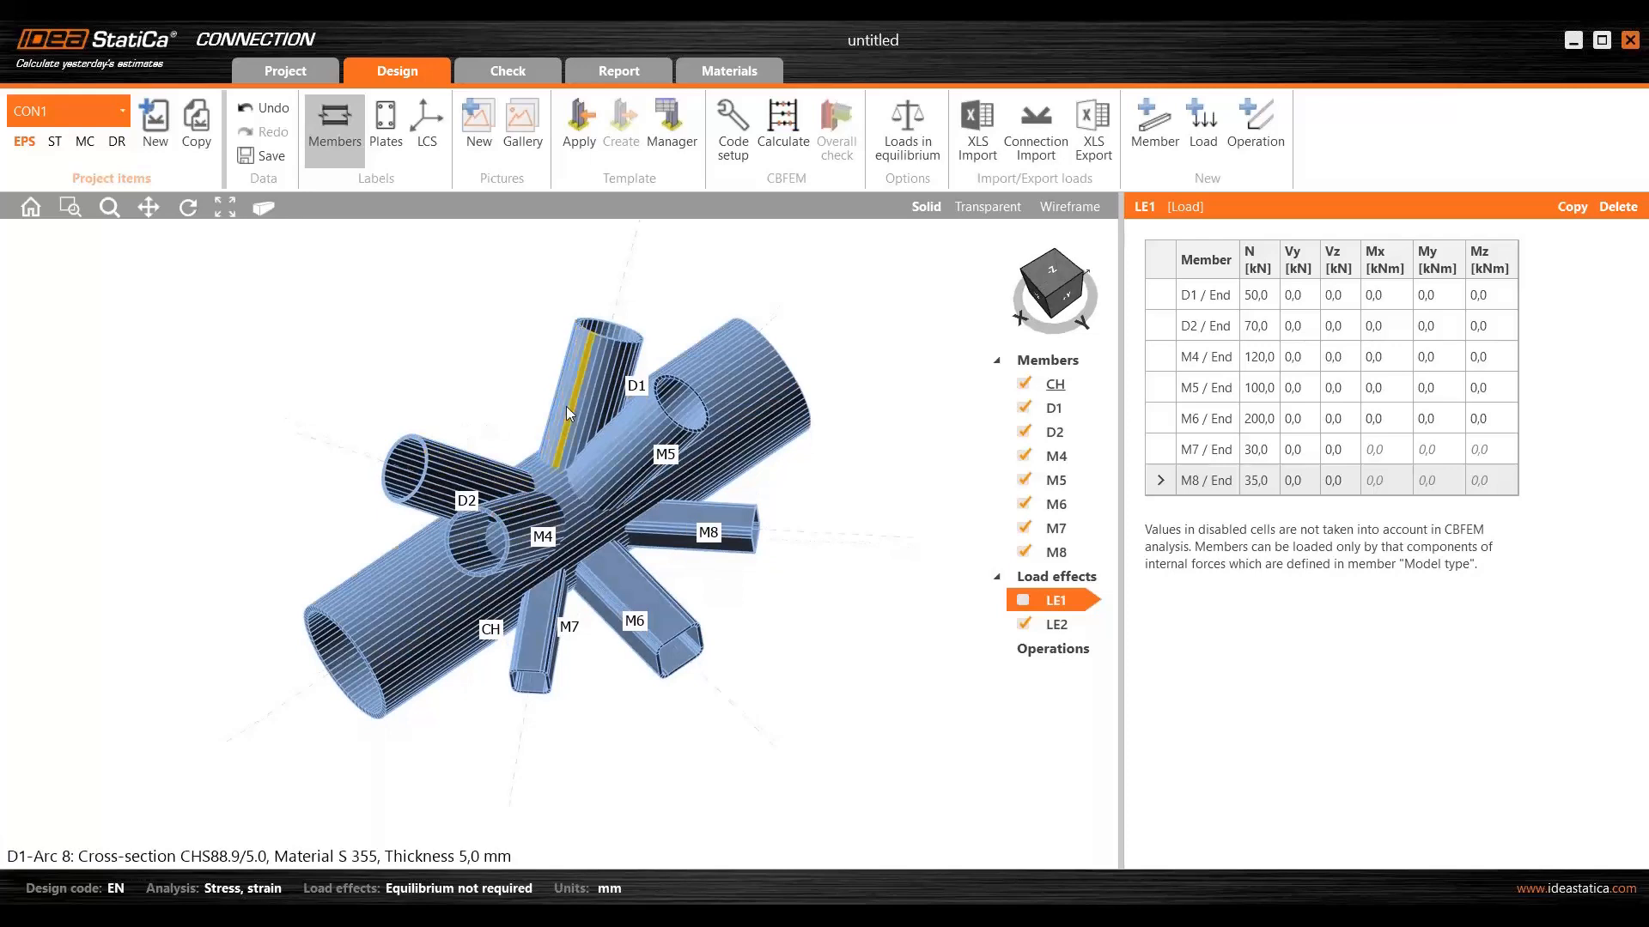
left_click(468, 457)
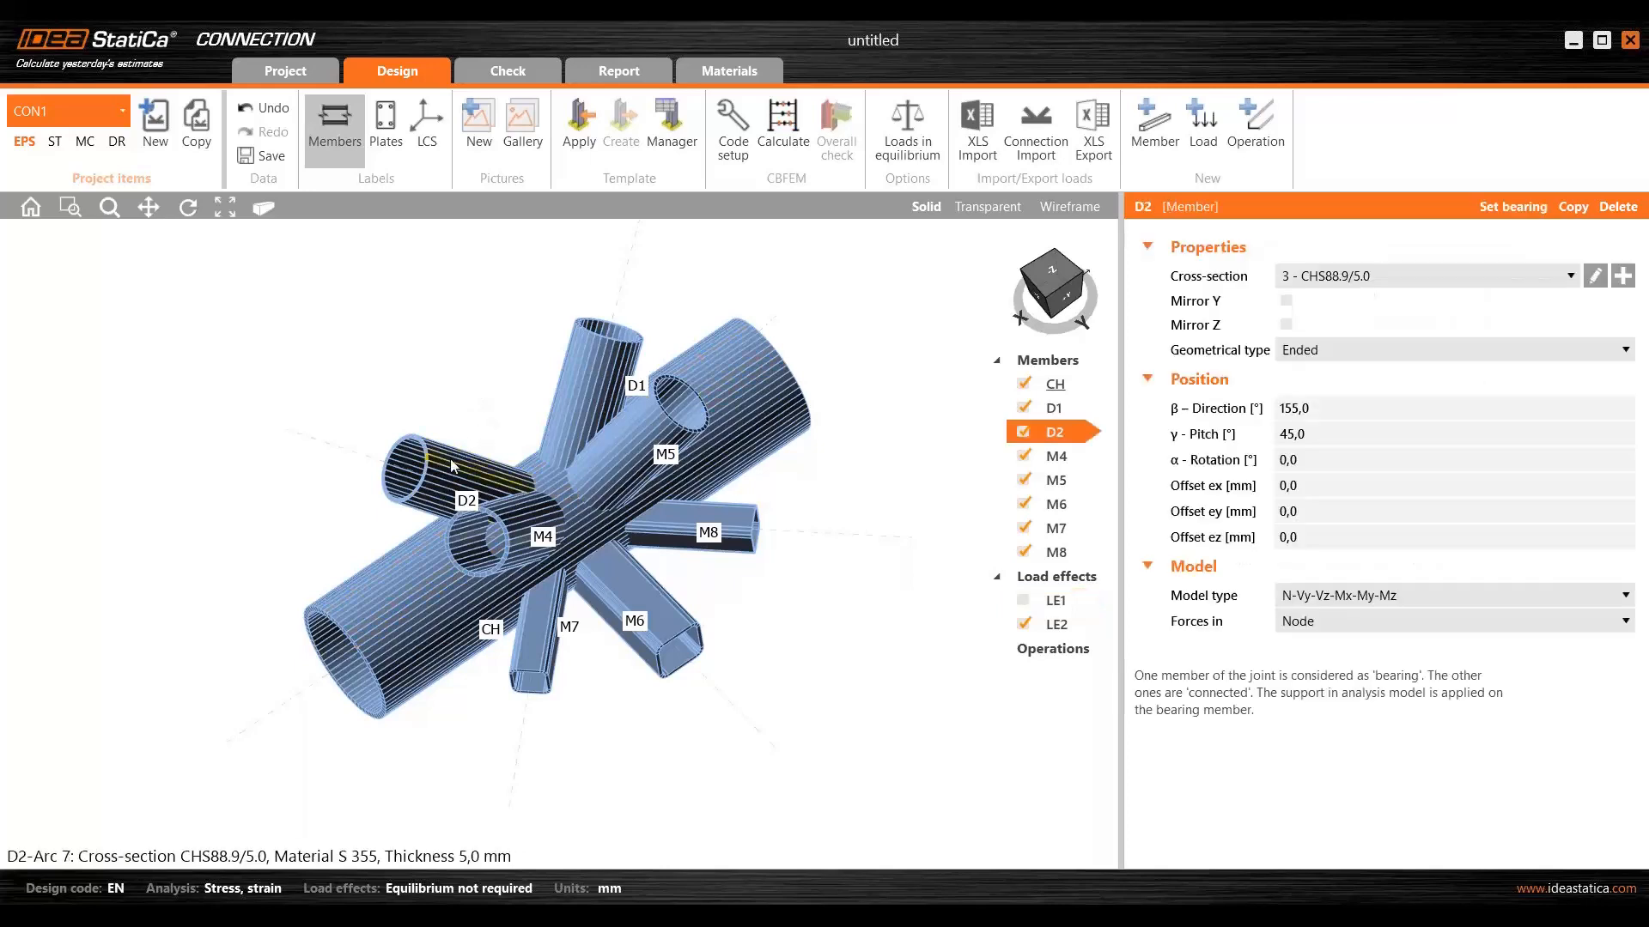
mouse_move(429, 423)
right_mouse_down()
mouse_move(419, 414)
mouse_move(426, 436)
right_mouse_up()
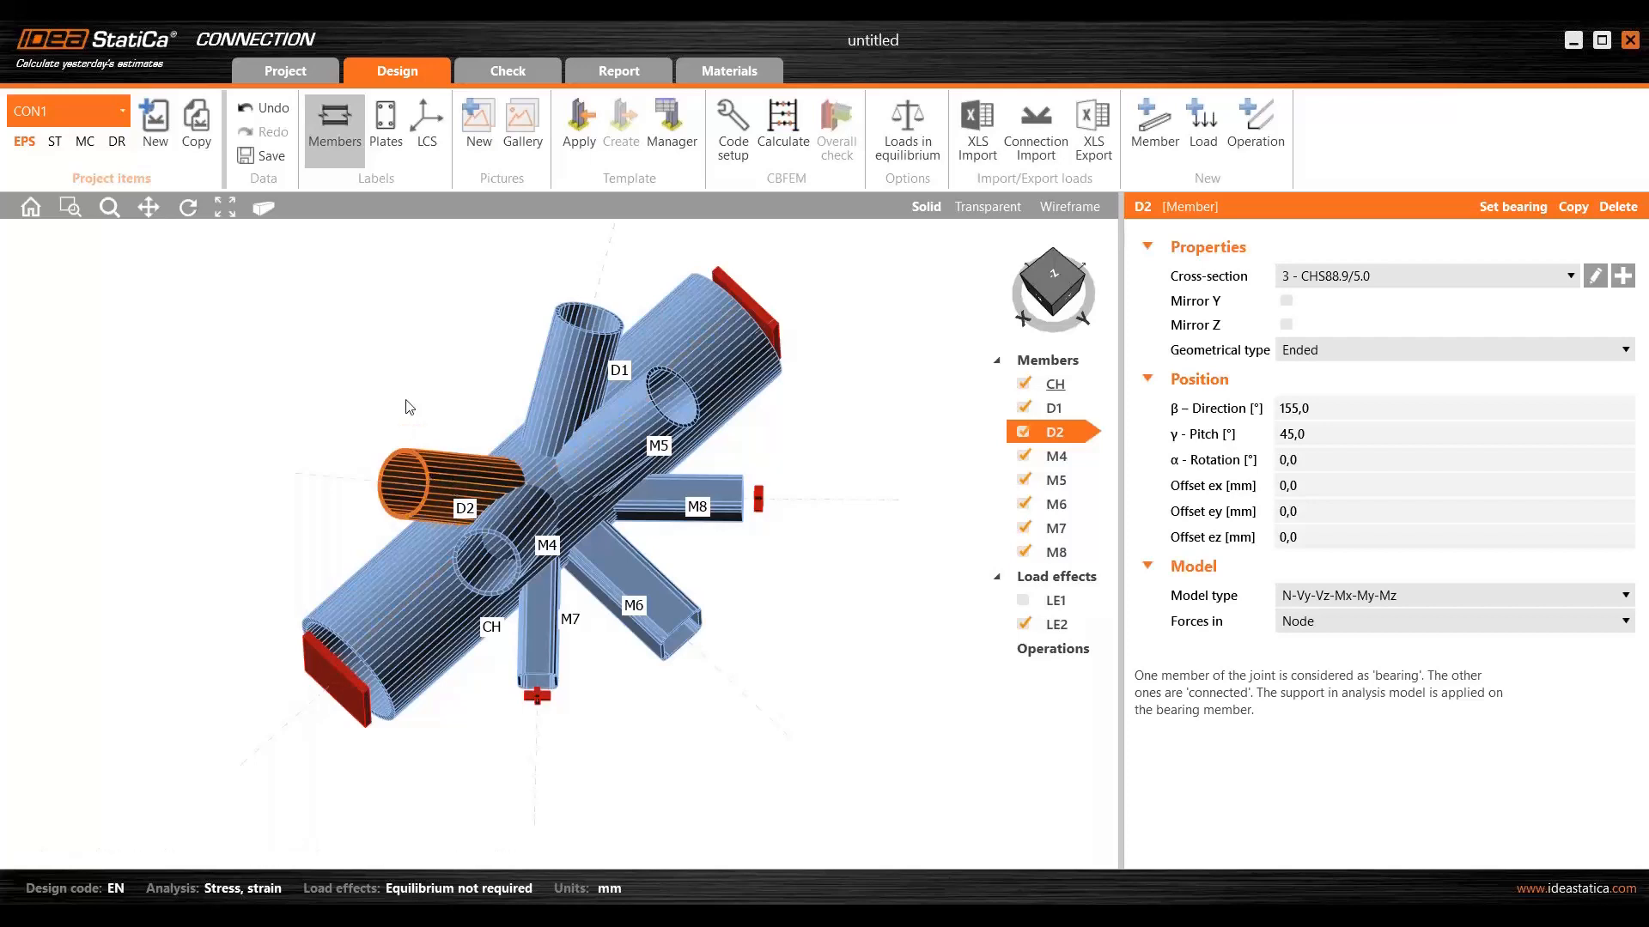
right_click(435, 474)
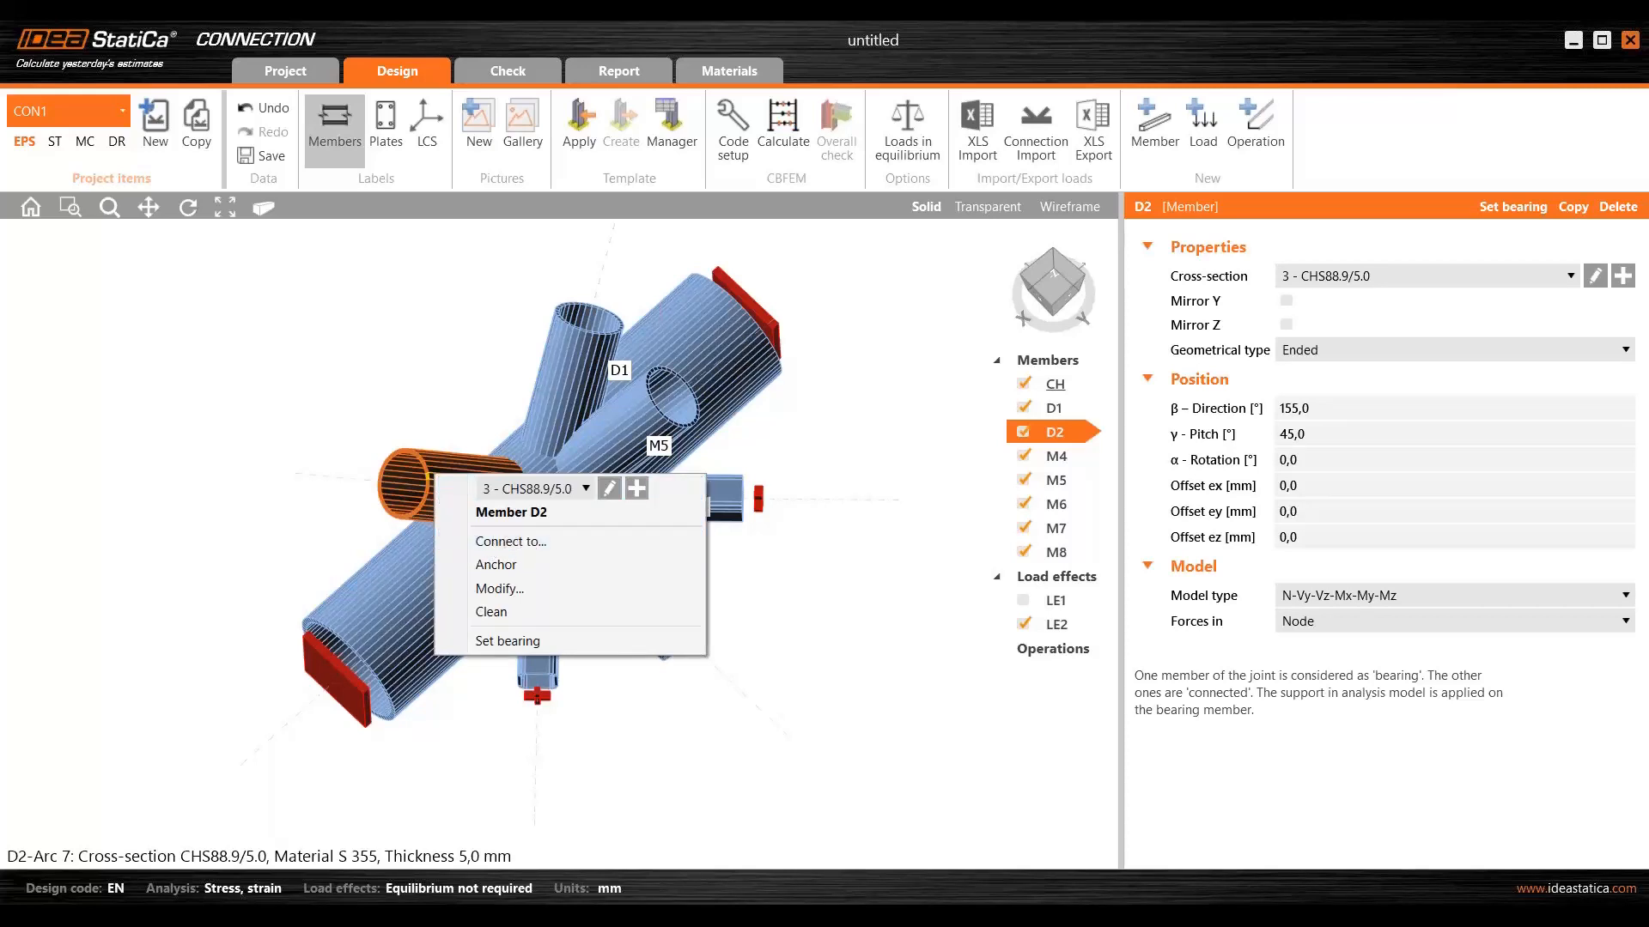
left_click(530, 542)
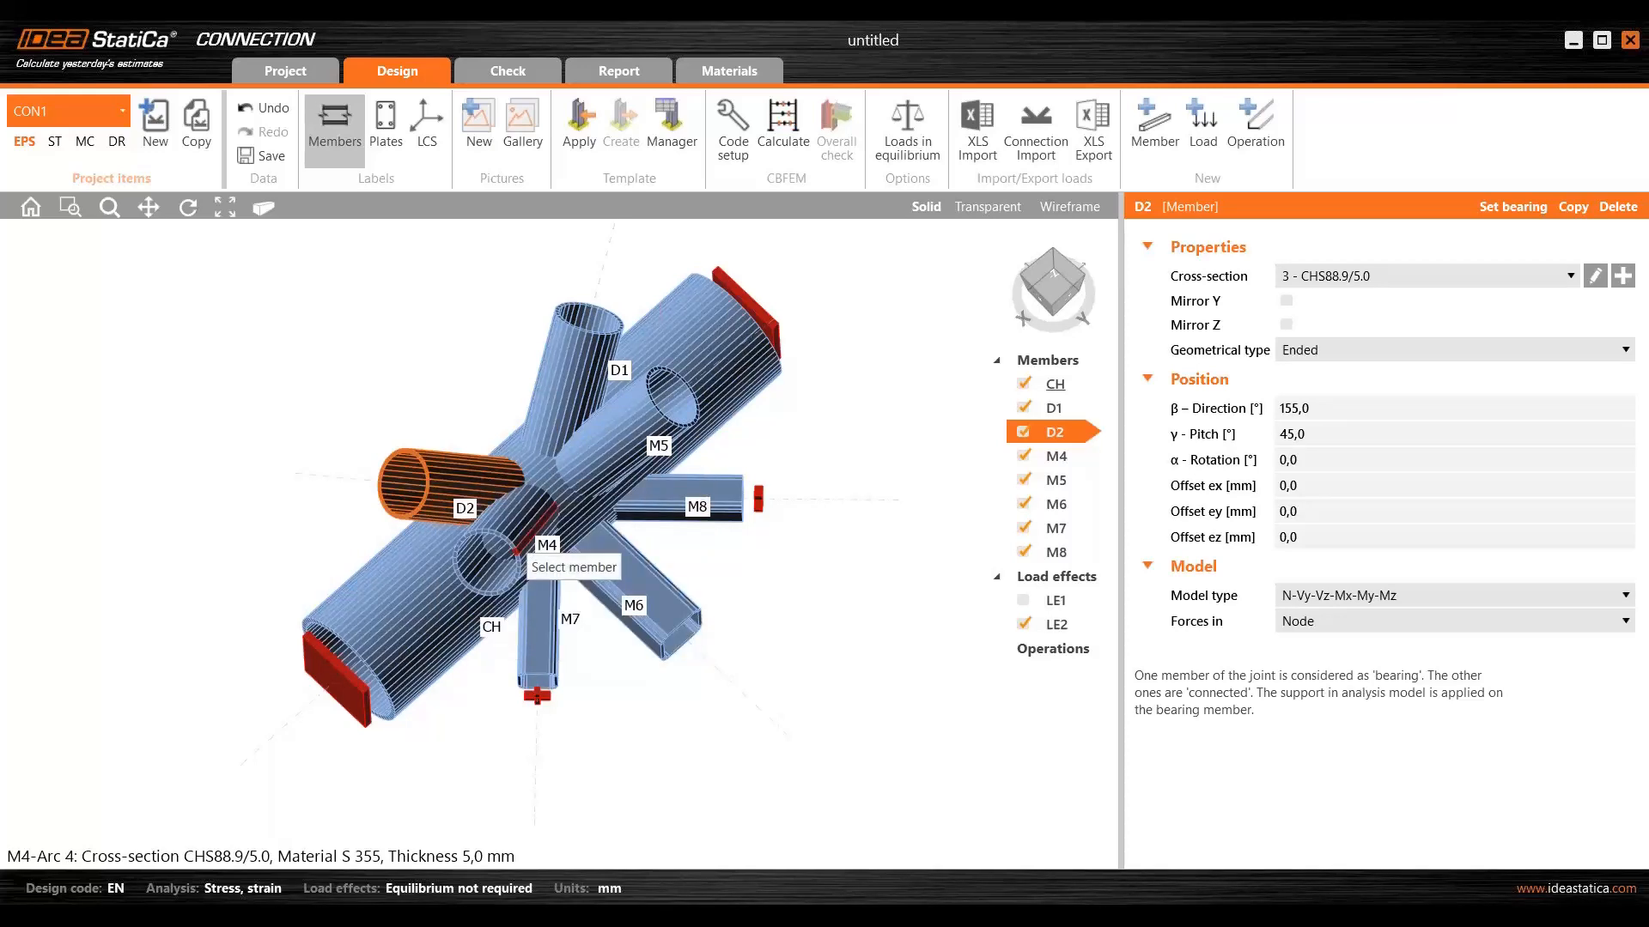
left_click(506, 527)
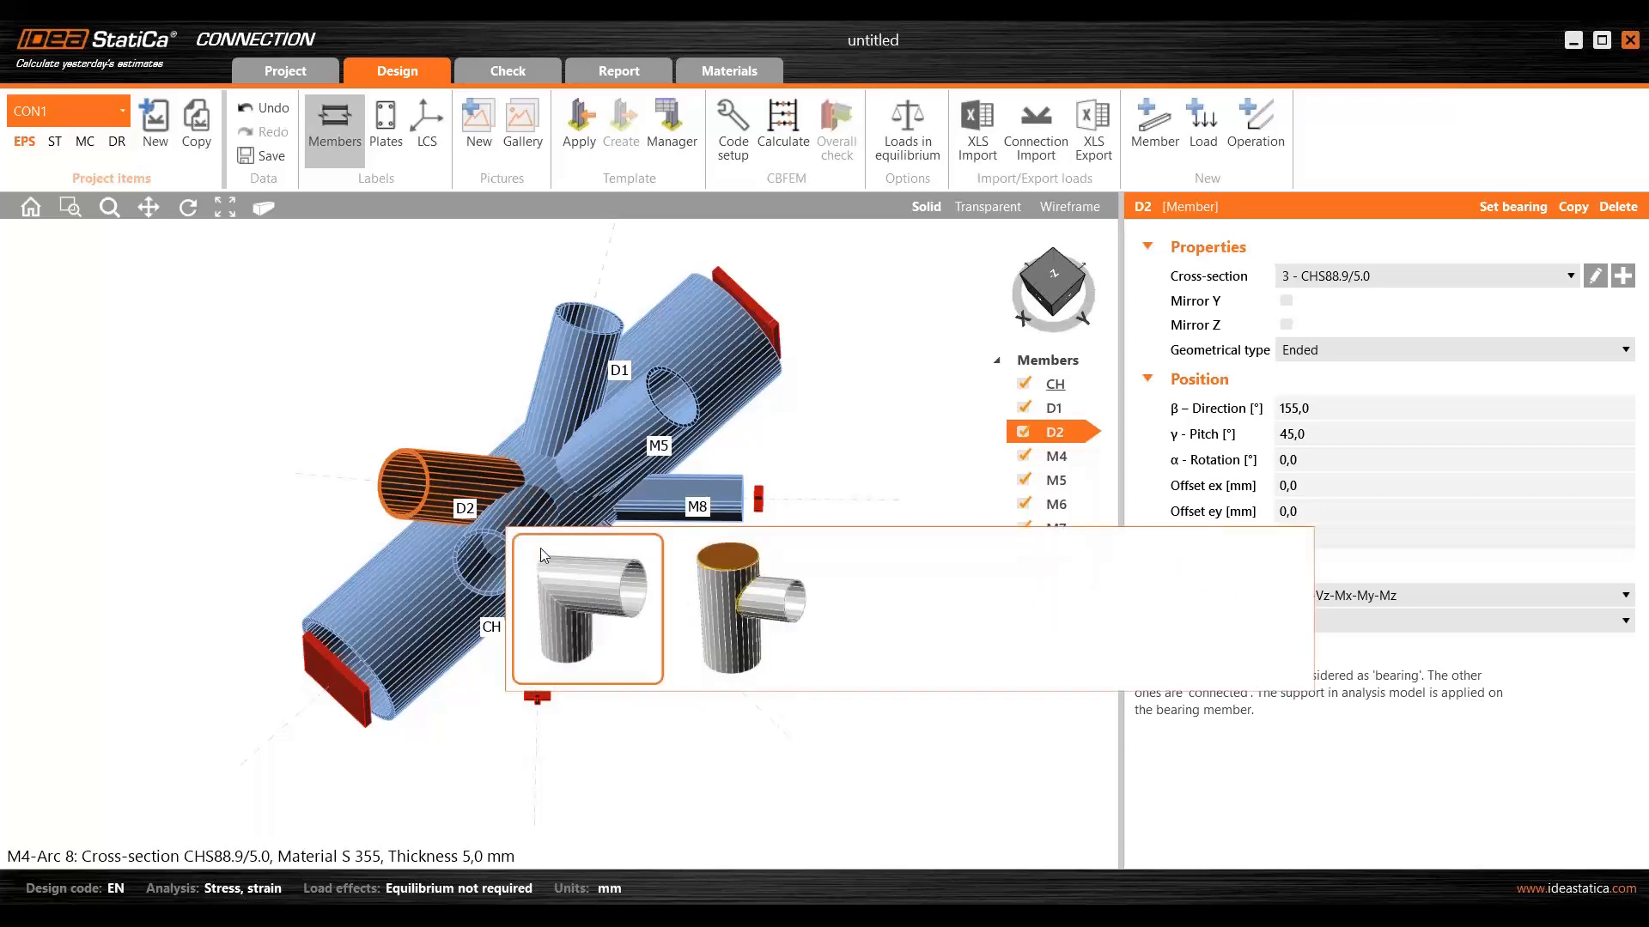
left_click(575, 587)
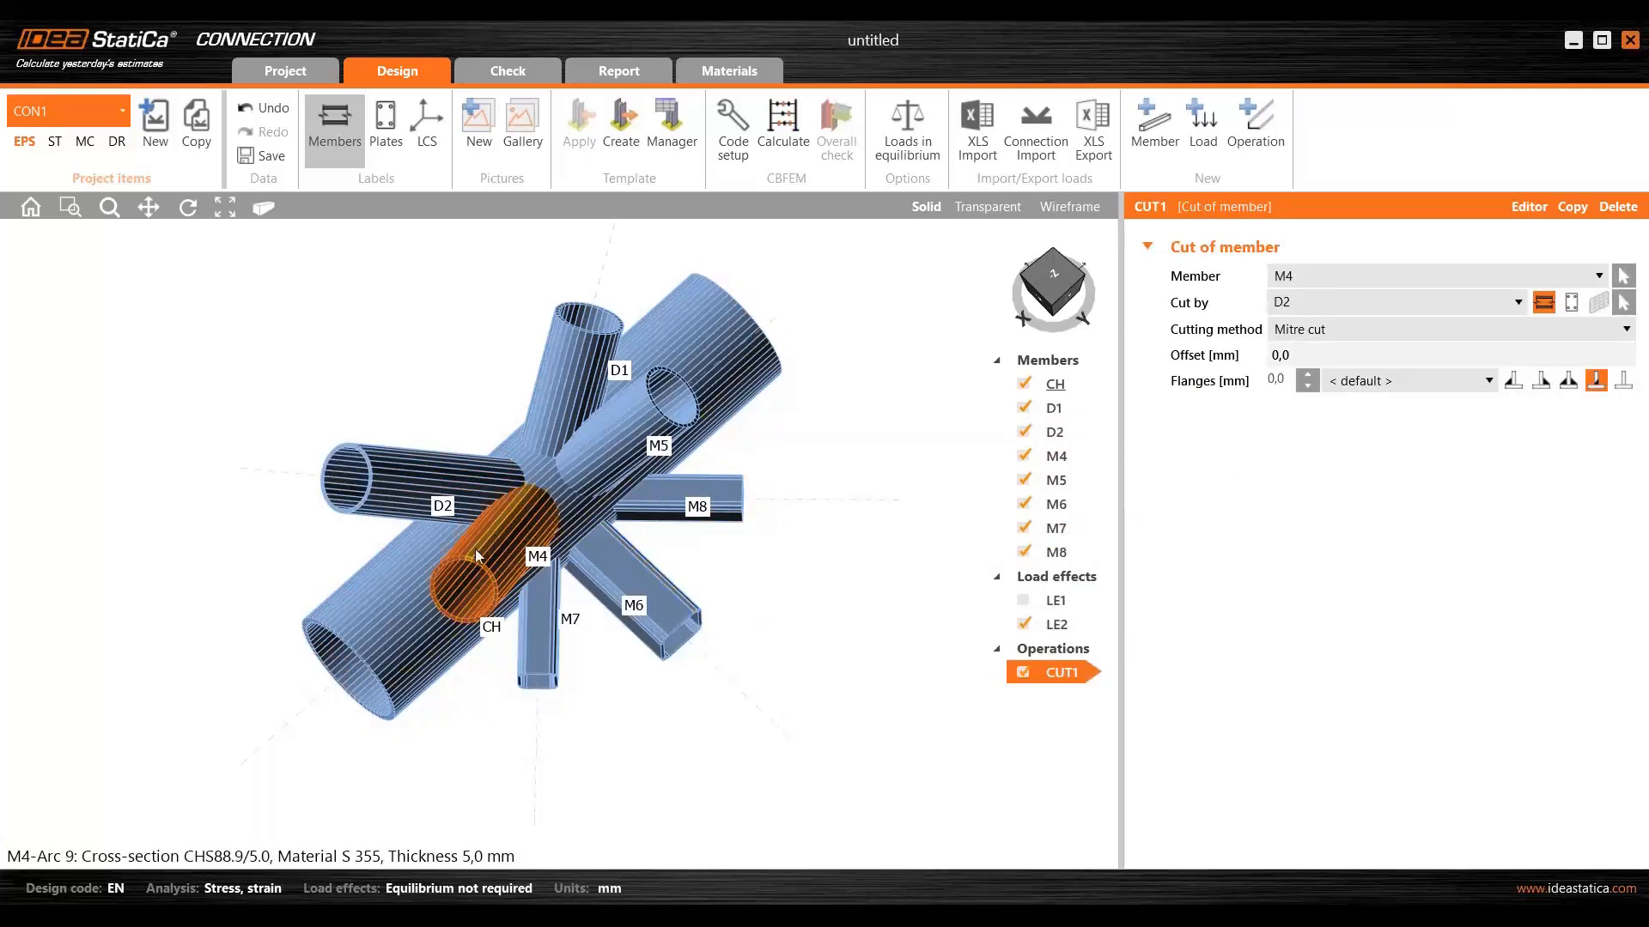
- Connect diagonal D1 to member M5 with a mitre cut between the two tubes
right_click_drag(488, 550, 489, 573)
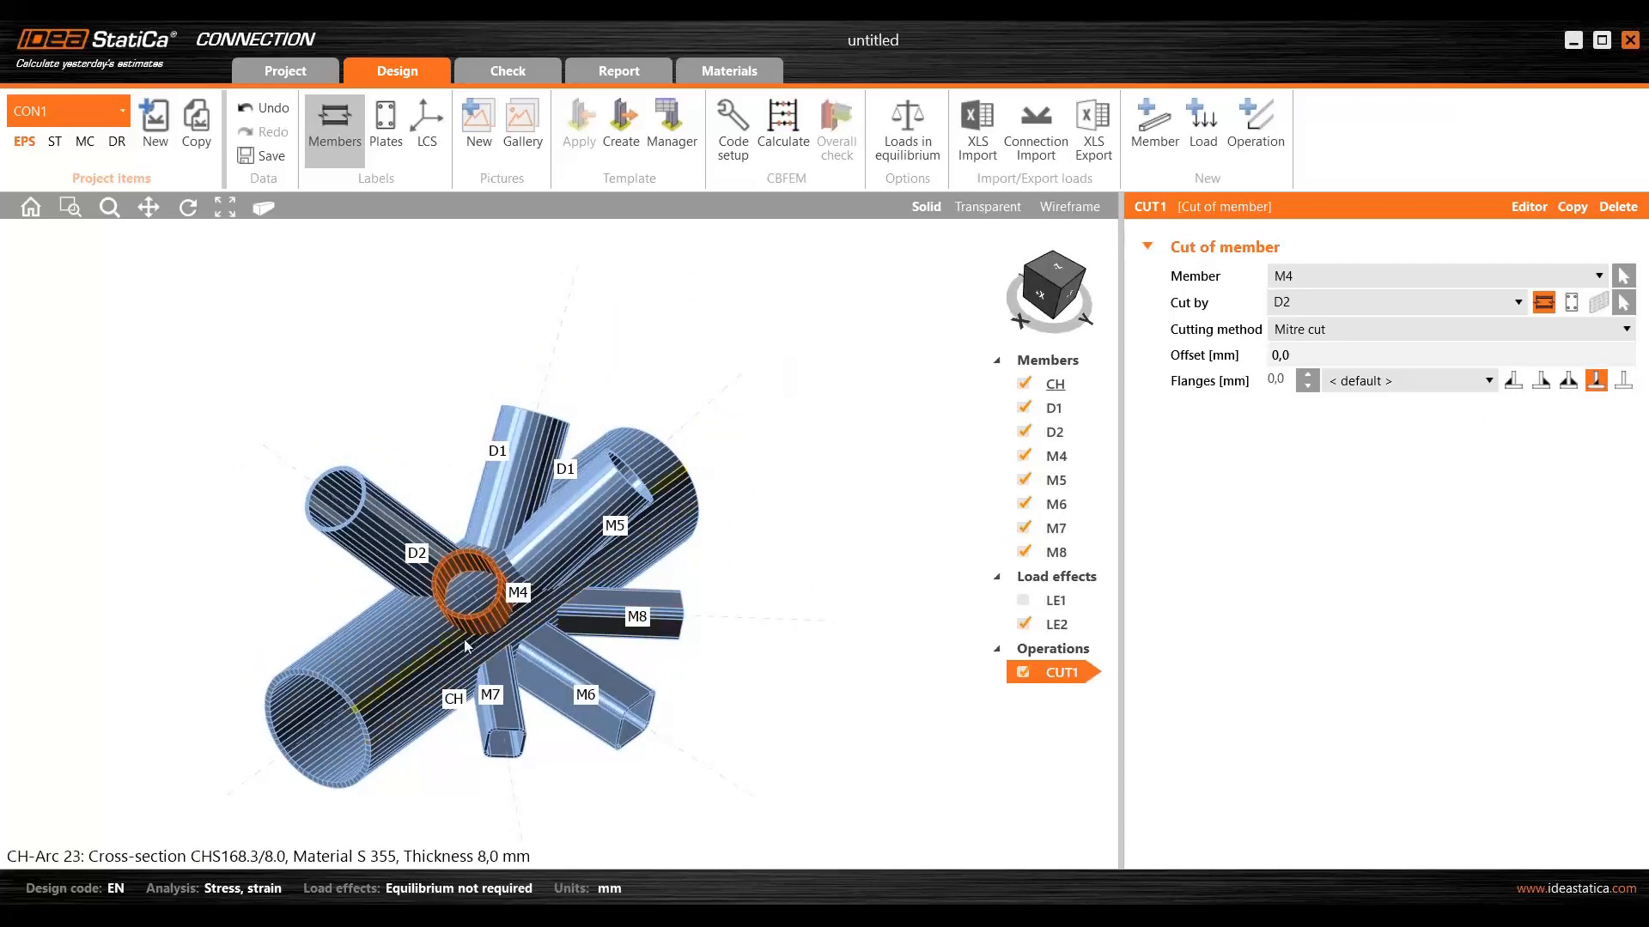
right_click_drag(464, 638, 400, 611)
scroll(396, 676, "up", 5)
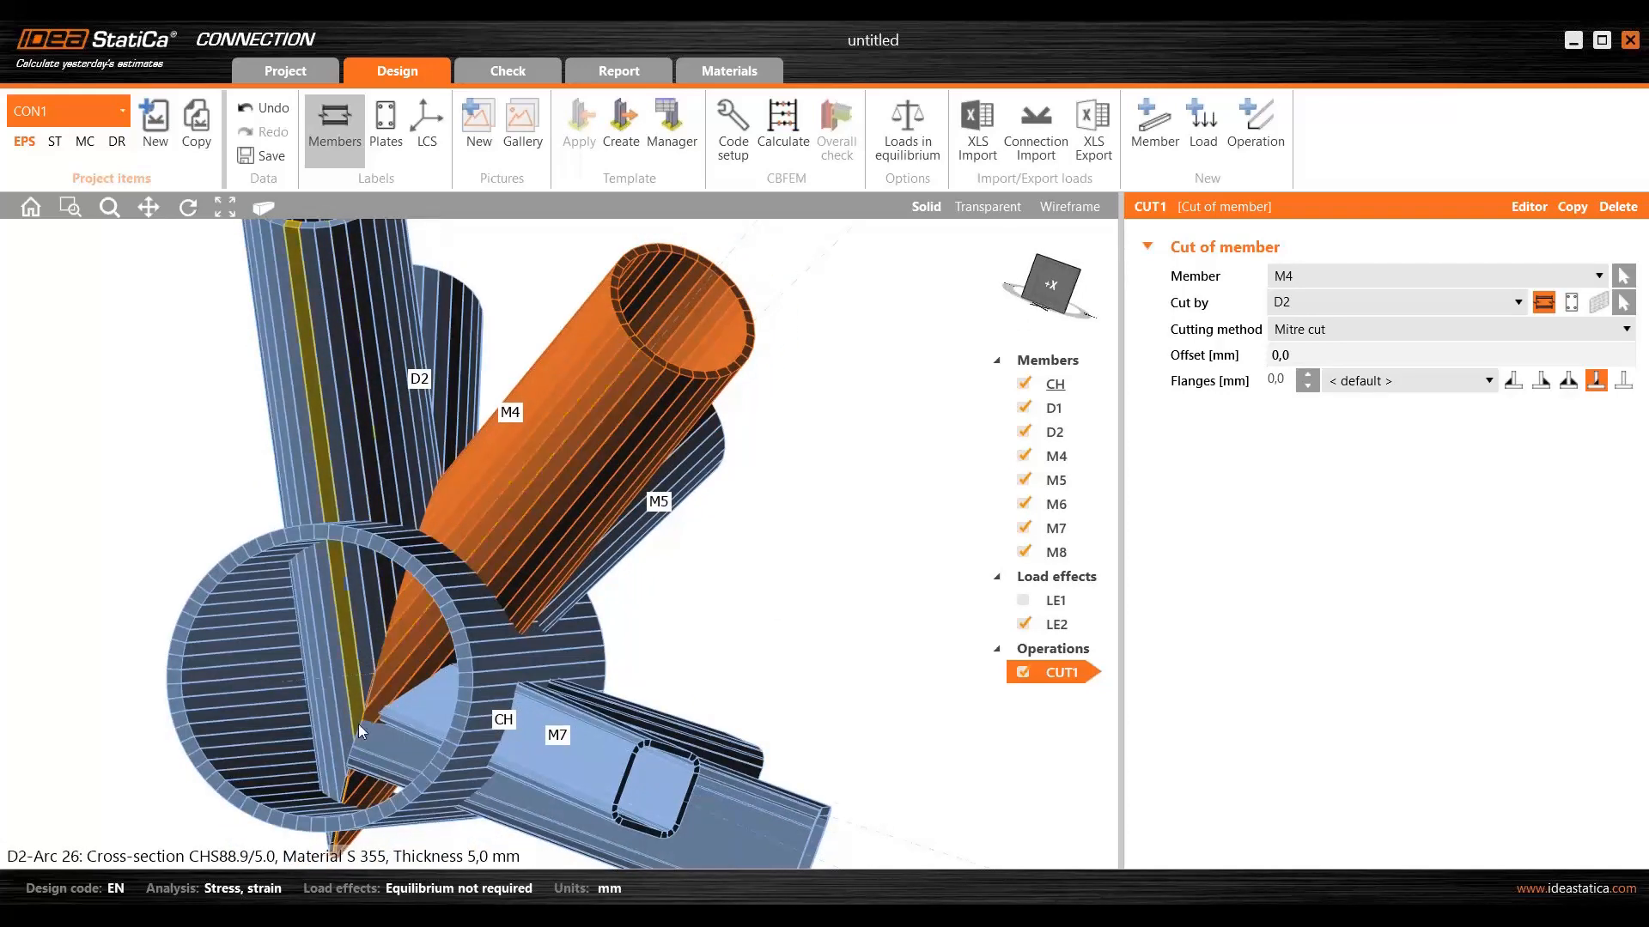
scroll(375, 683, "down", 2)
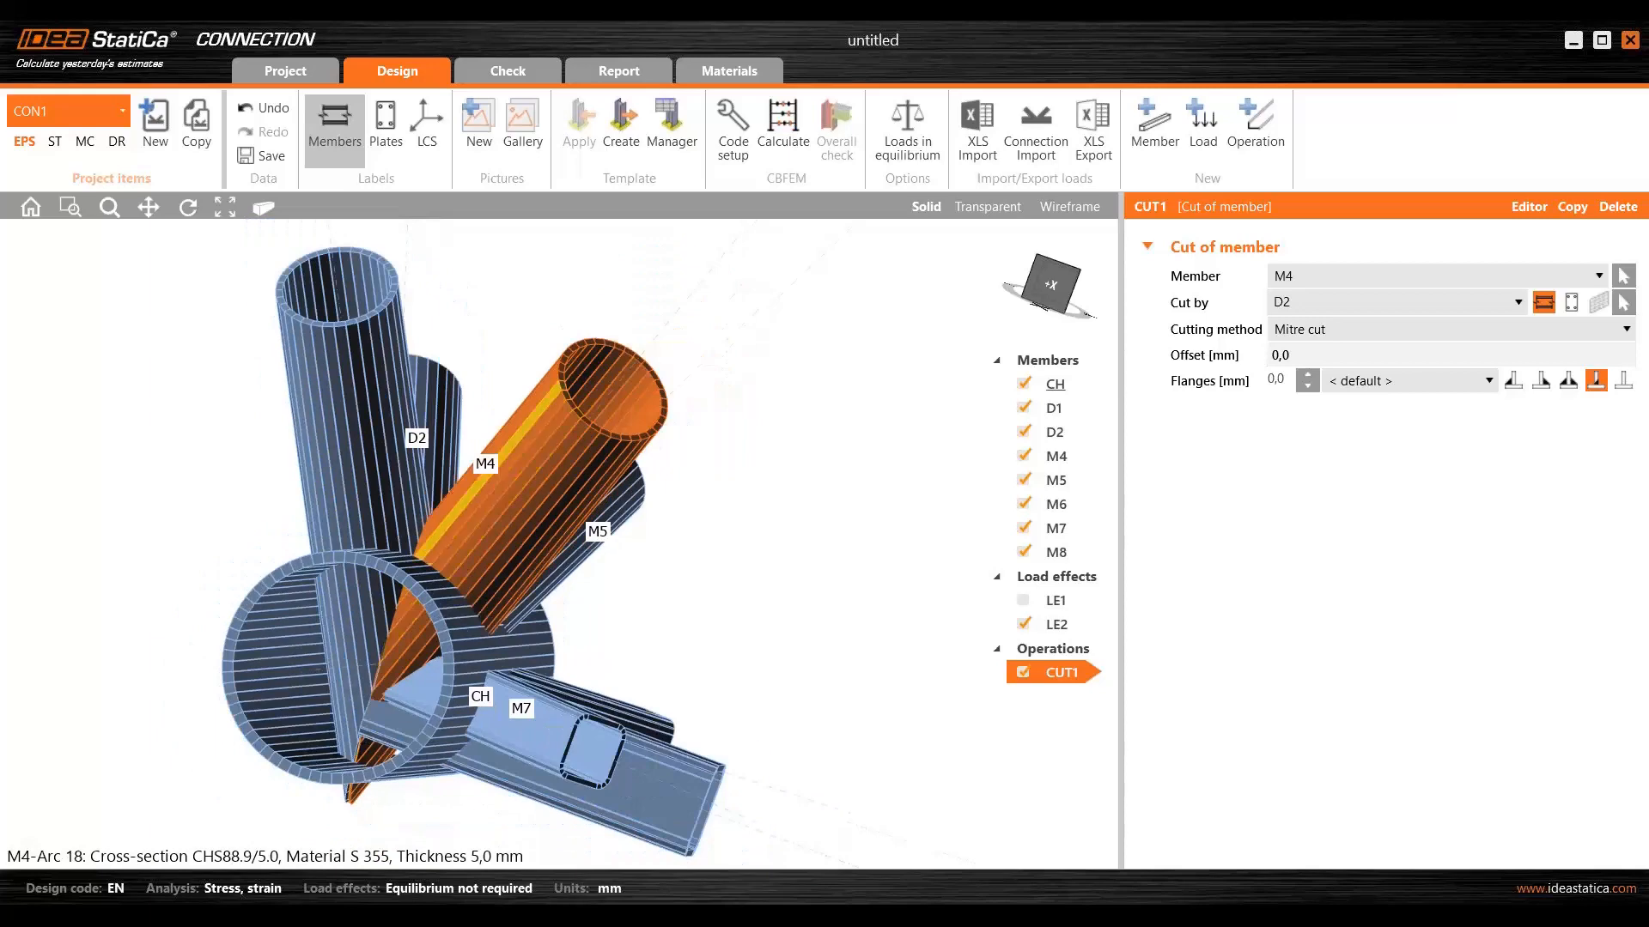
right_click_drag(375, 682, 321, 630)
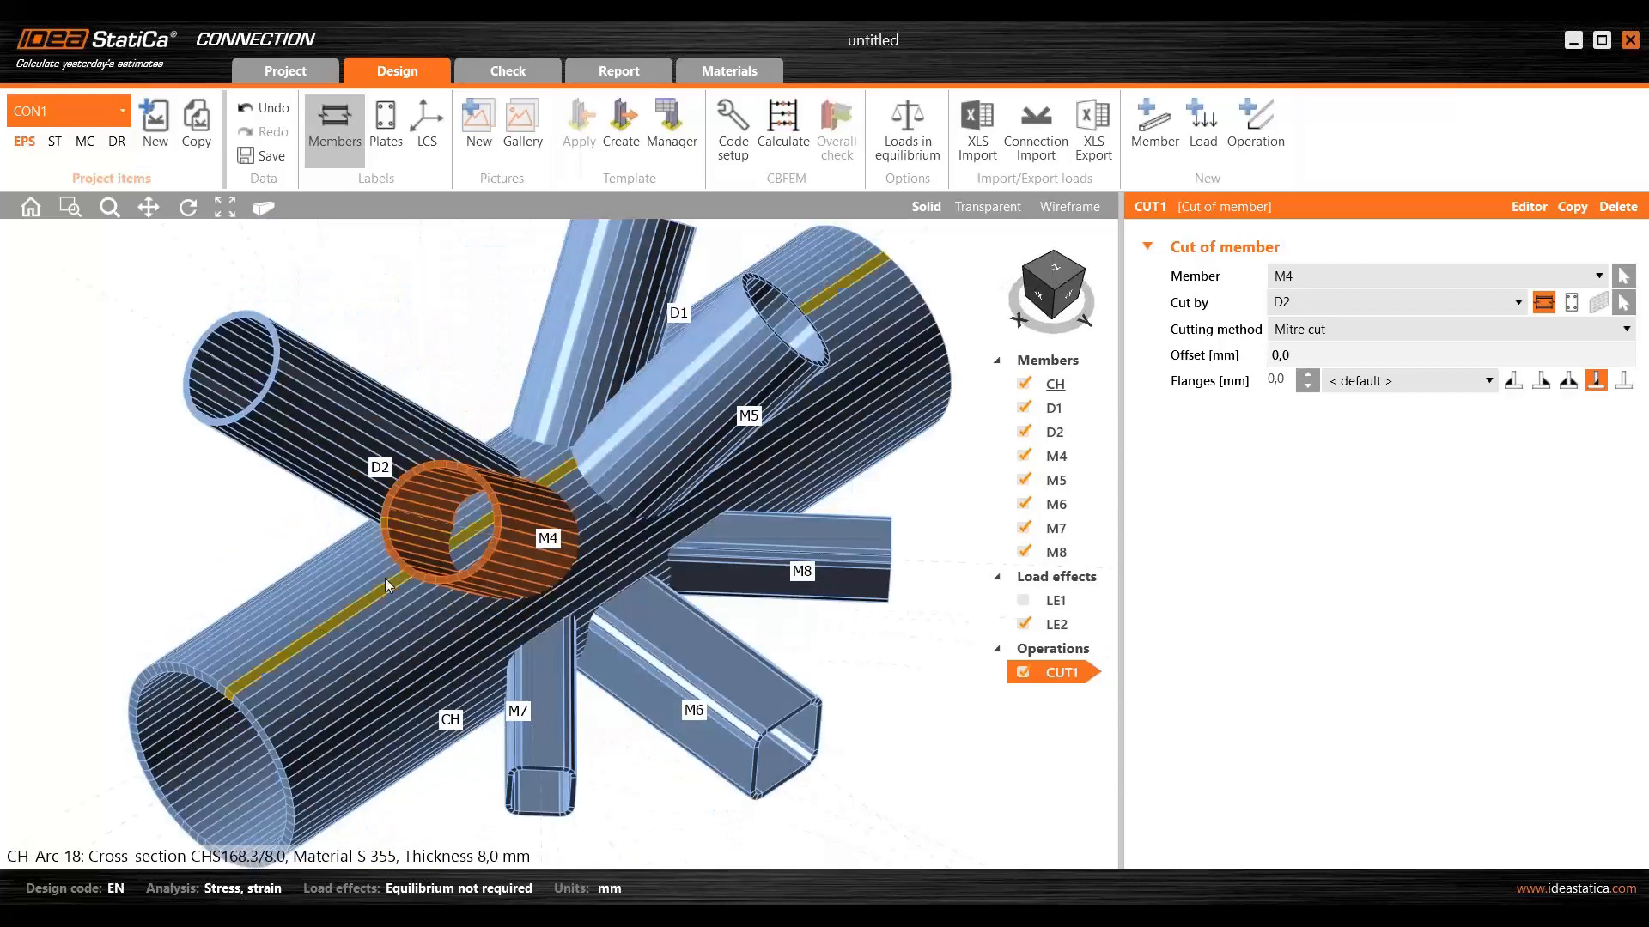
right_click_drag(402, 554, 471, 477)
left_click(507, 381)
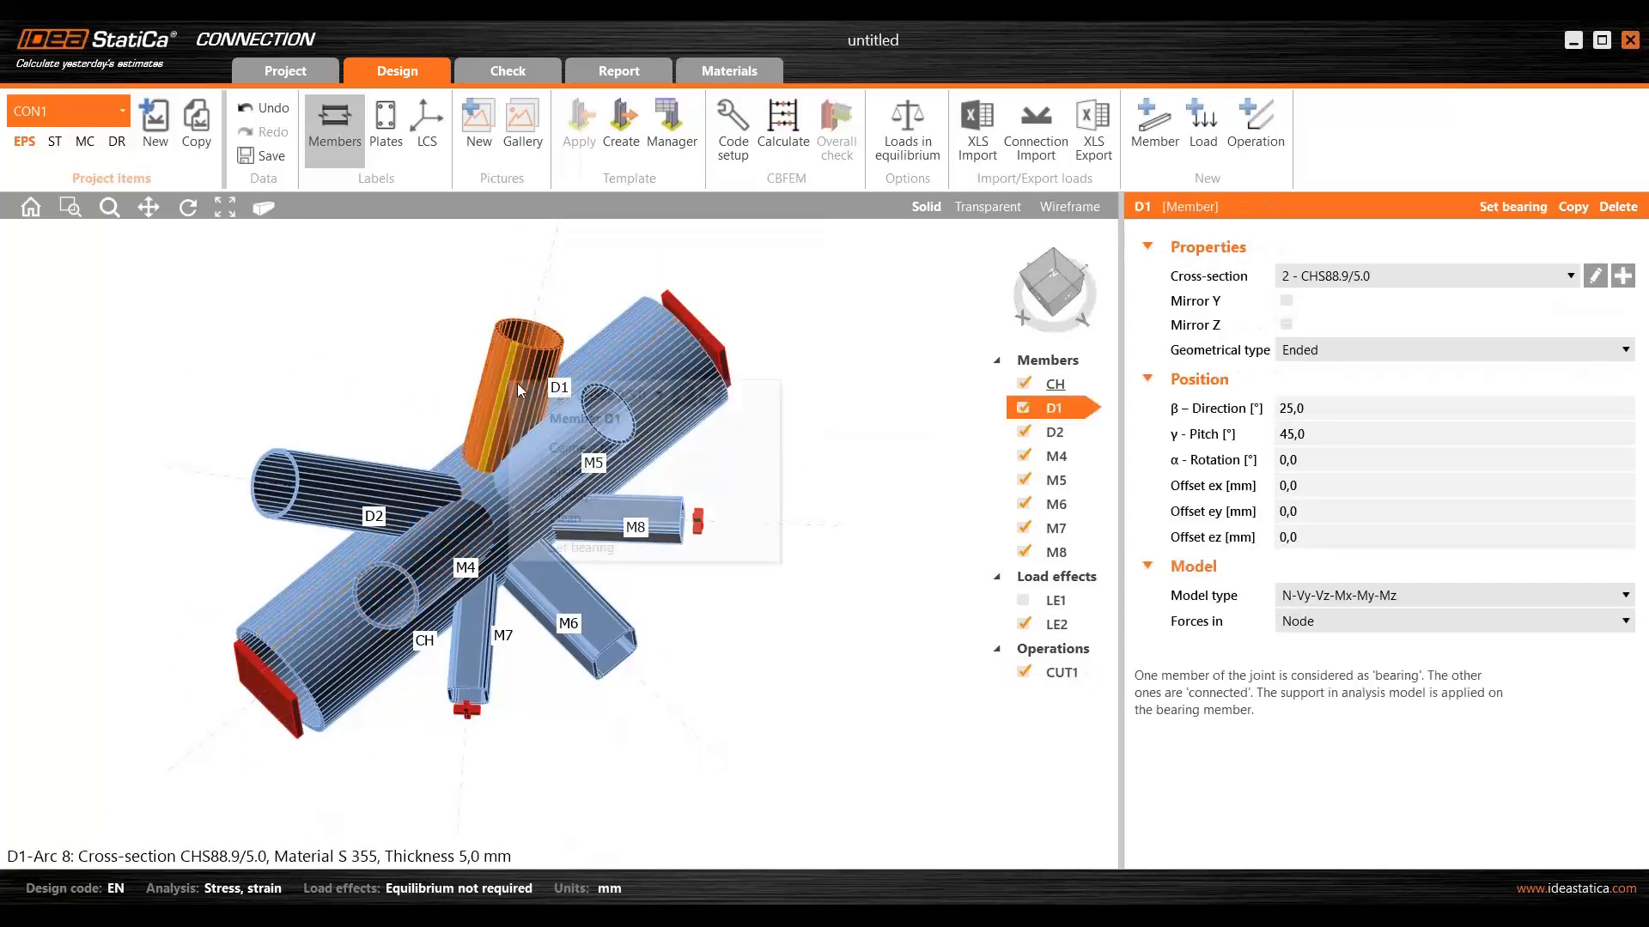
left_click(590, 448)
left_click(618, 490)
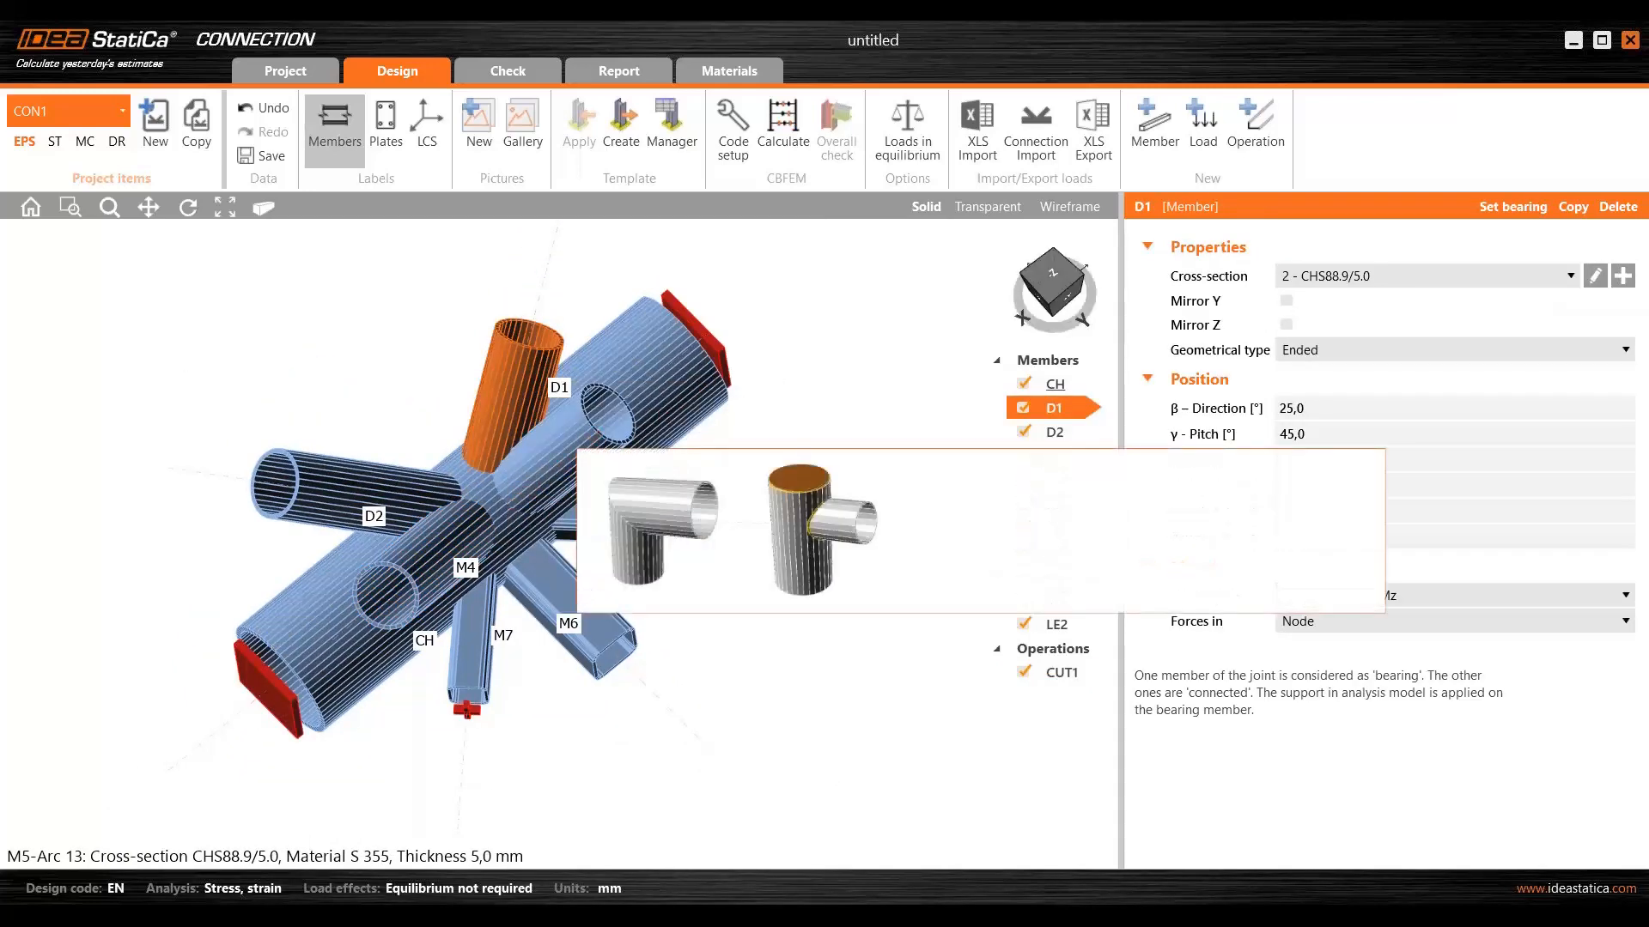
left_click(656, 519)
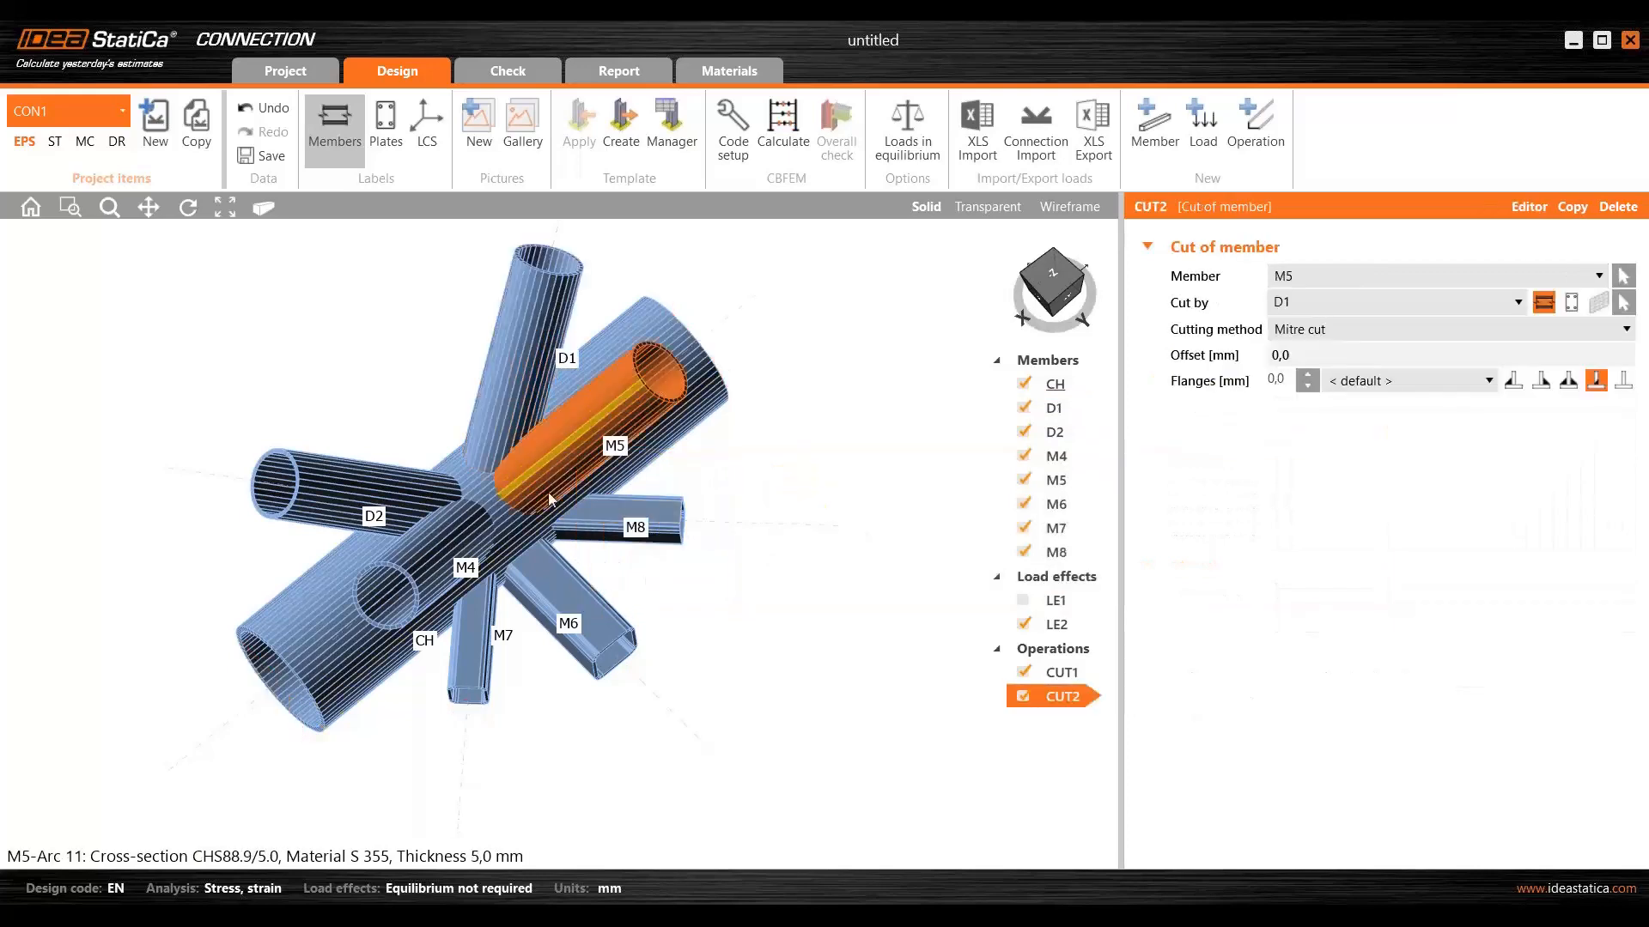
right_click_drag(524, 491, 510, 503)
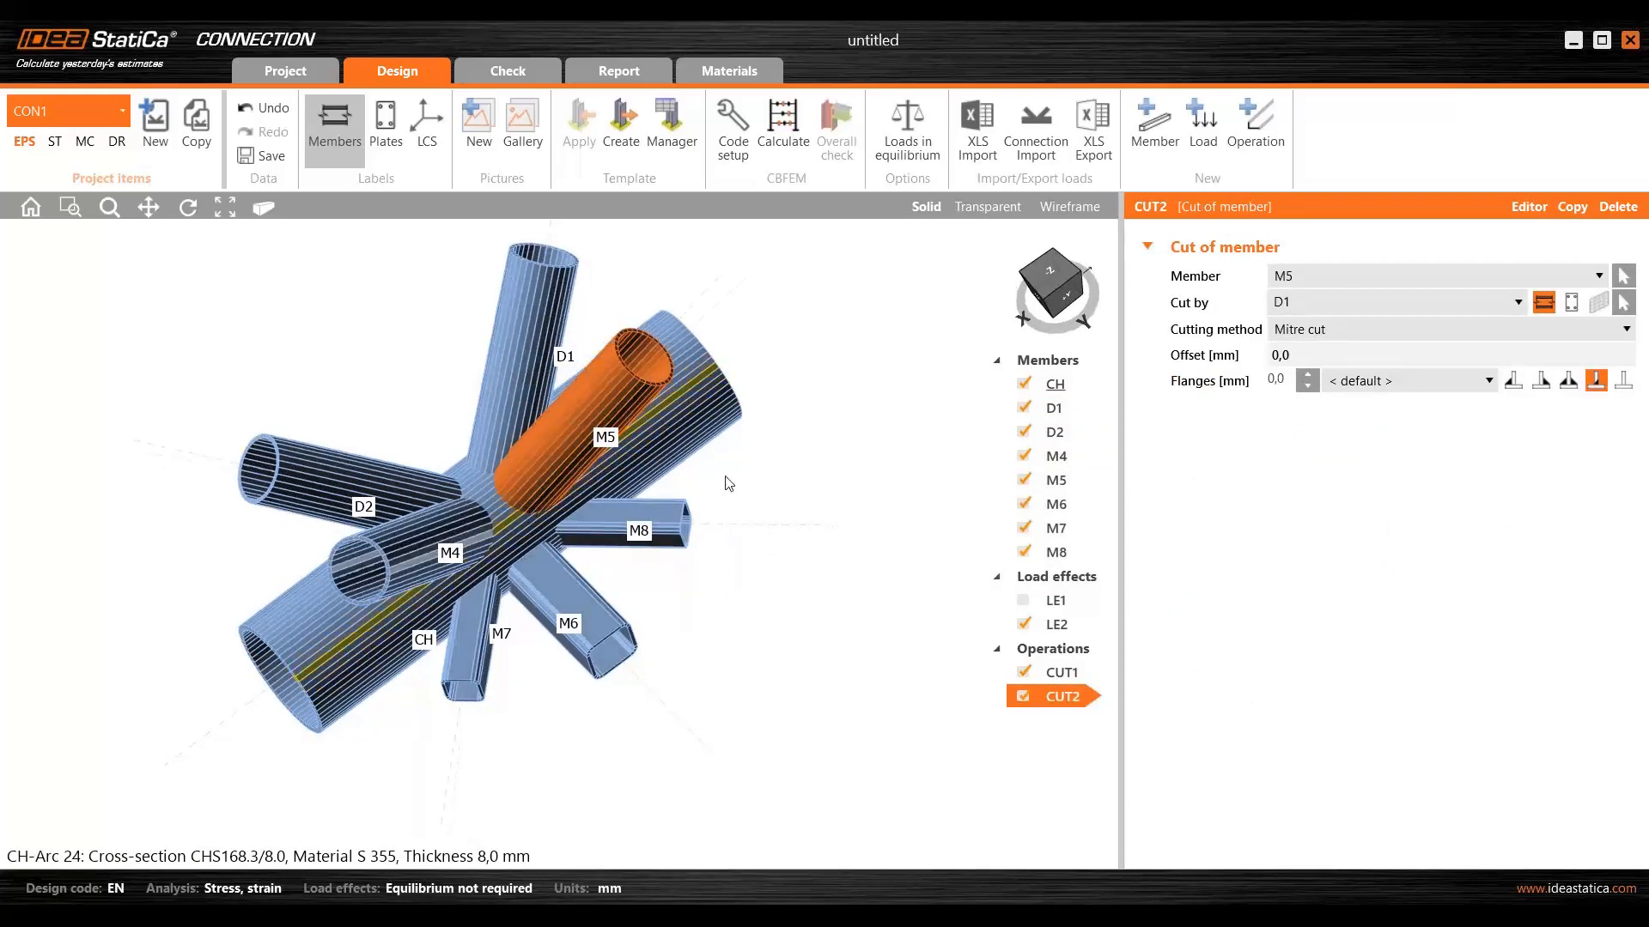
right_click(1075, 646)
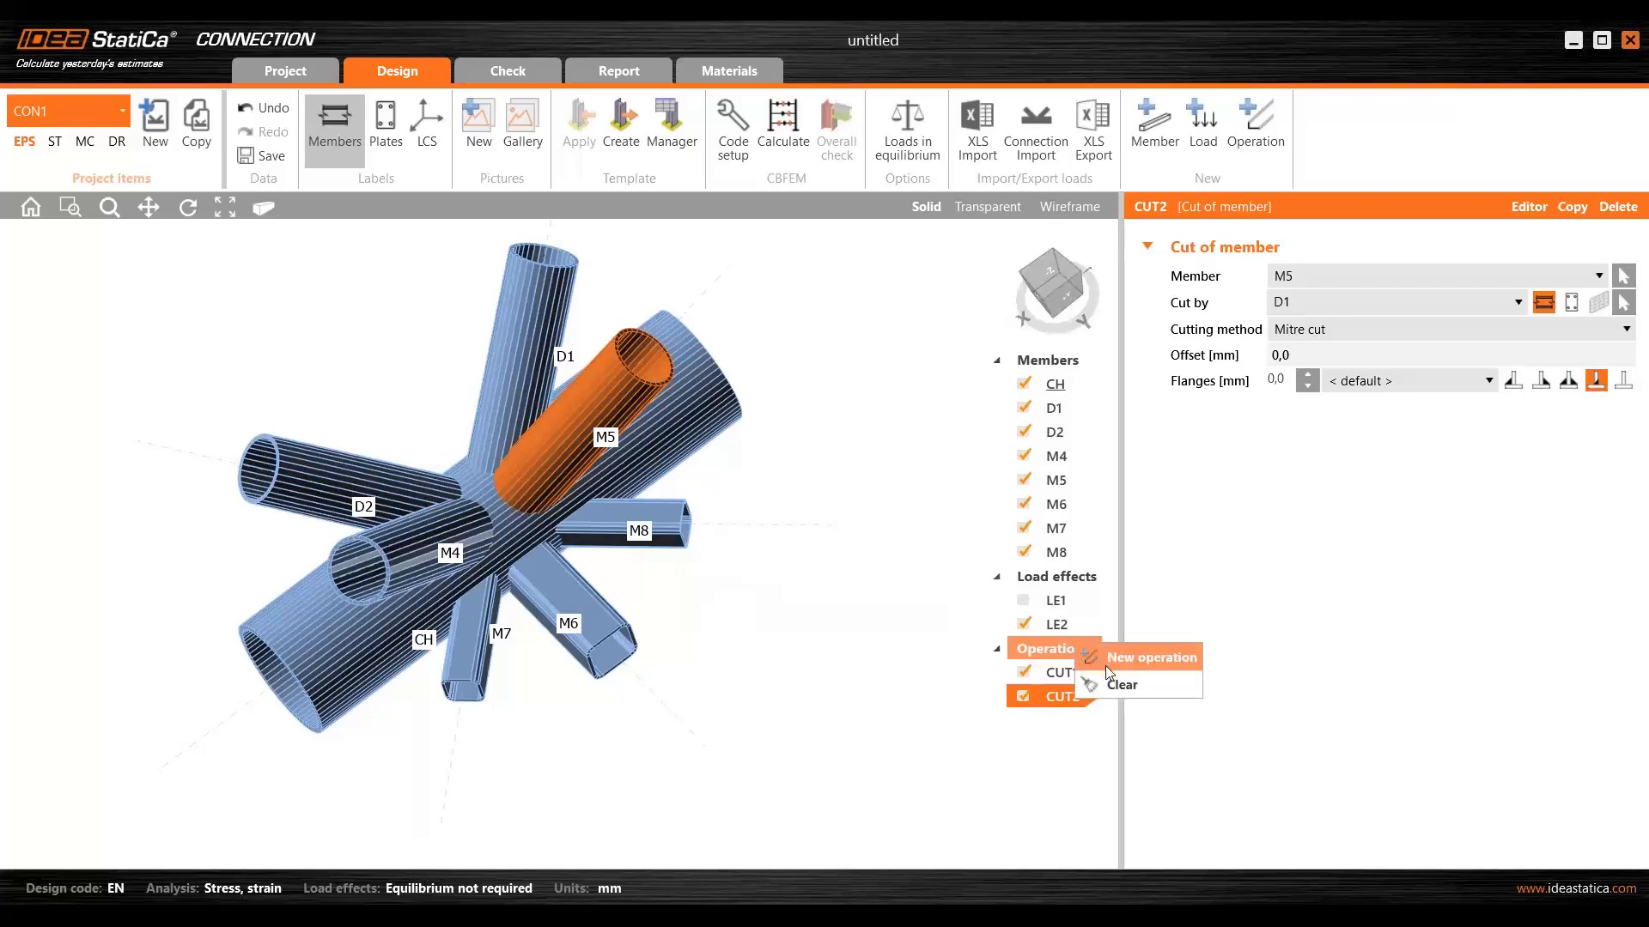
left_click(1259, 120)
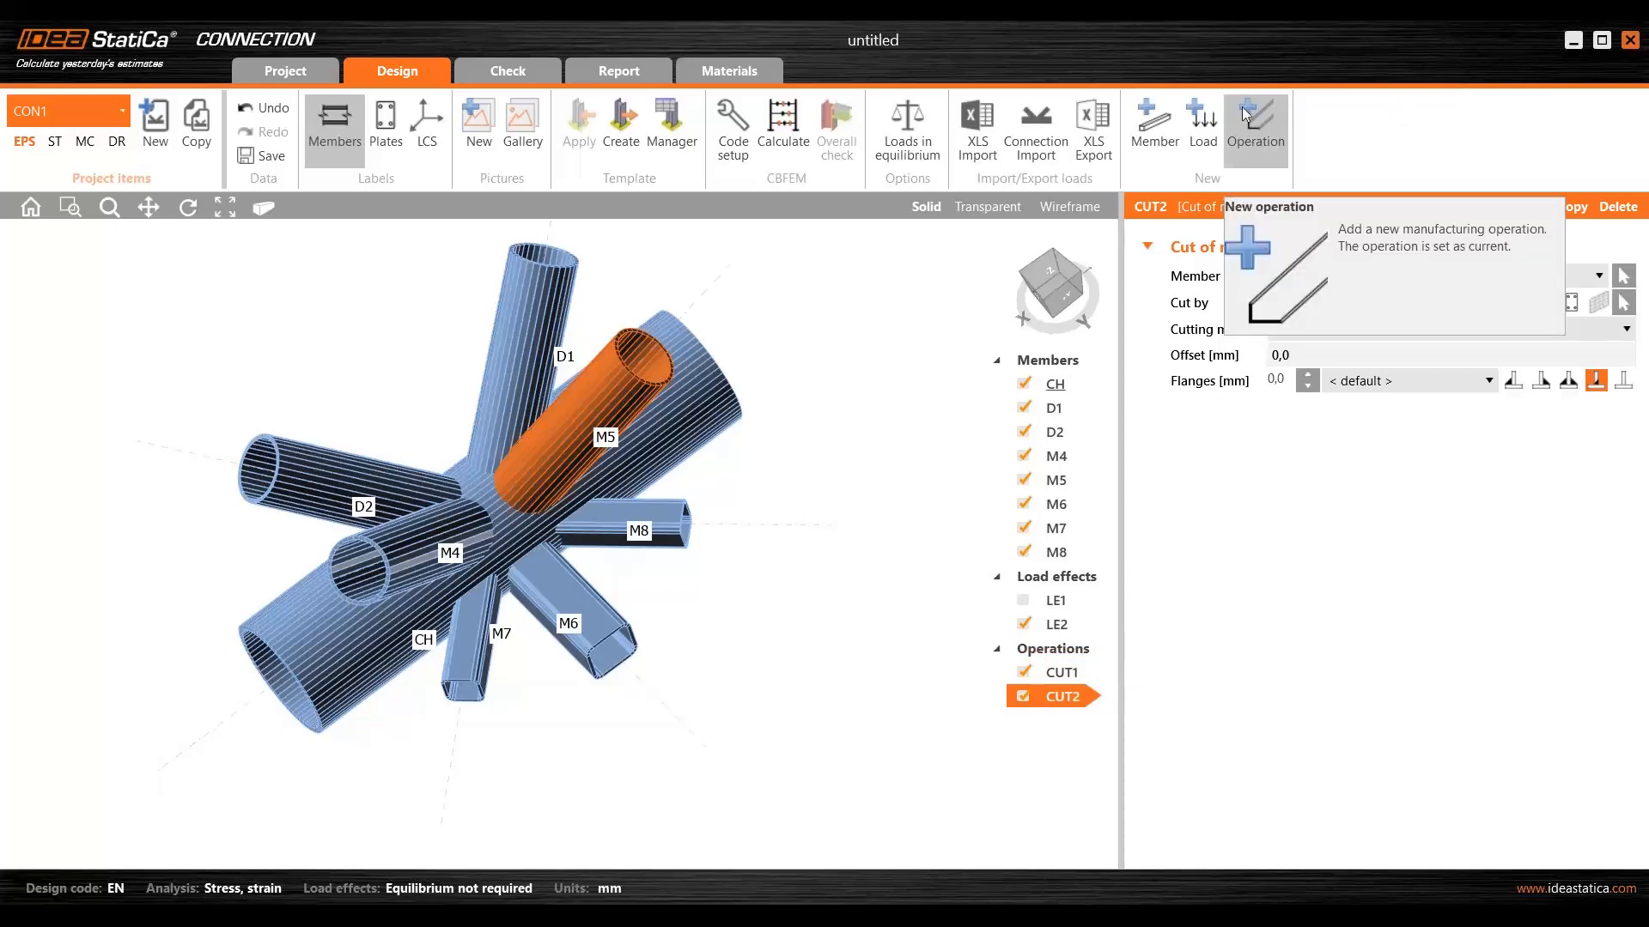
middle_click_drag(455, 451, 468, 436, "ctrl")
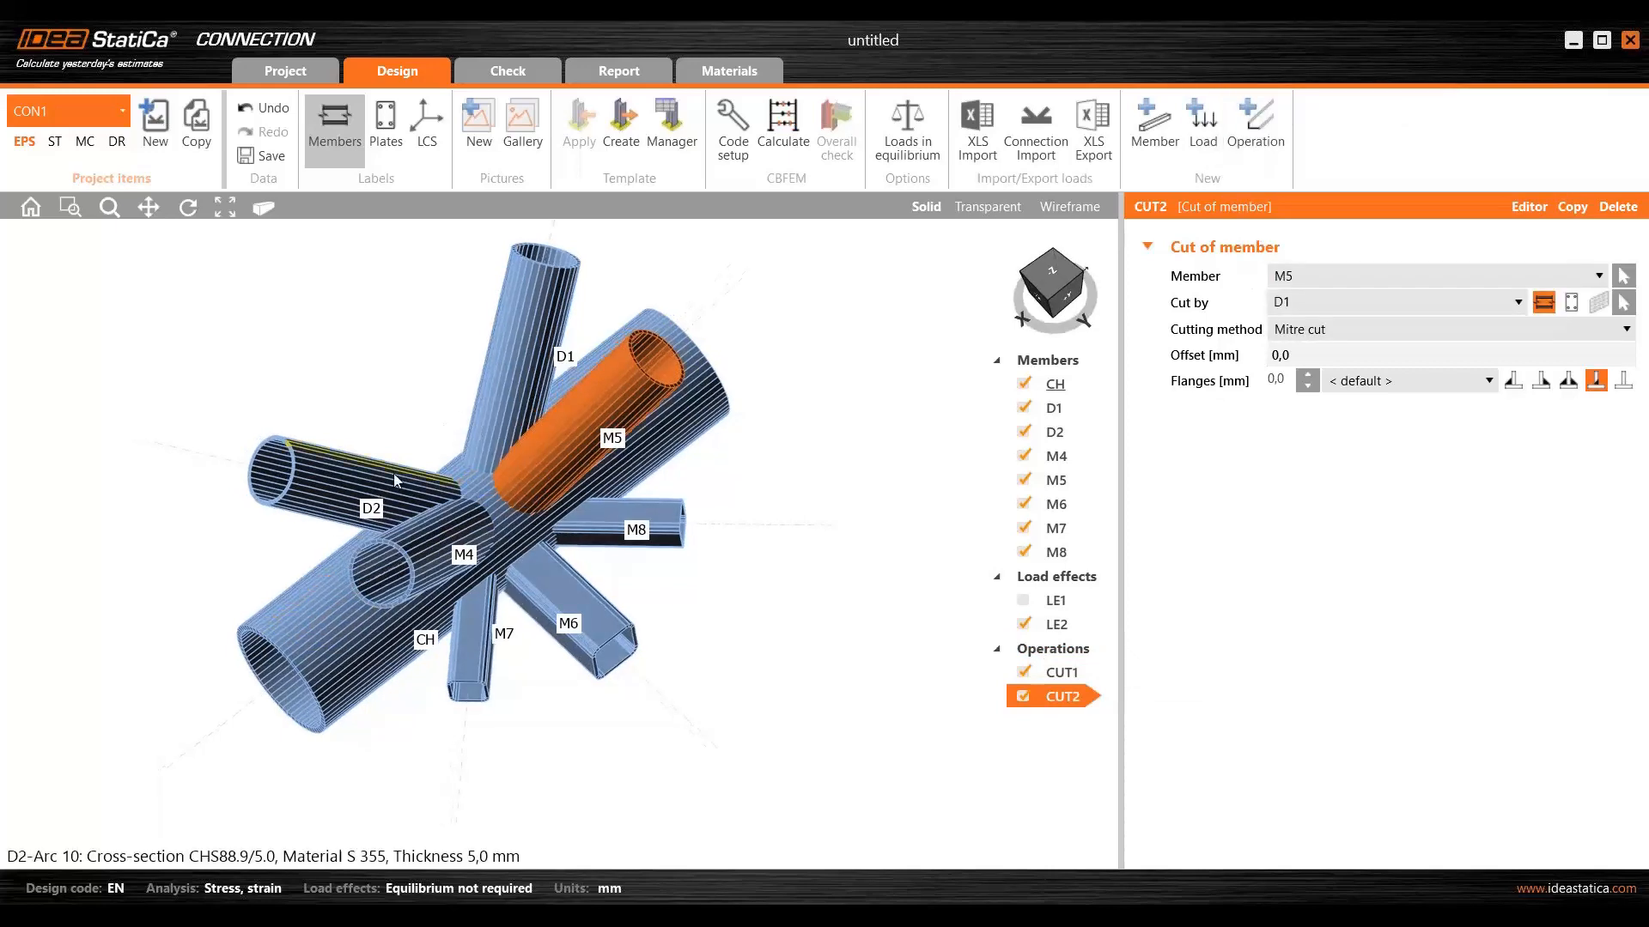
- Connect diagonal D2 to the chord CH with a directly welded surface cut
left_click(394, 474)
right_click(367, 482)
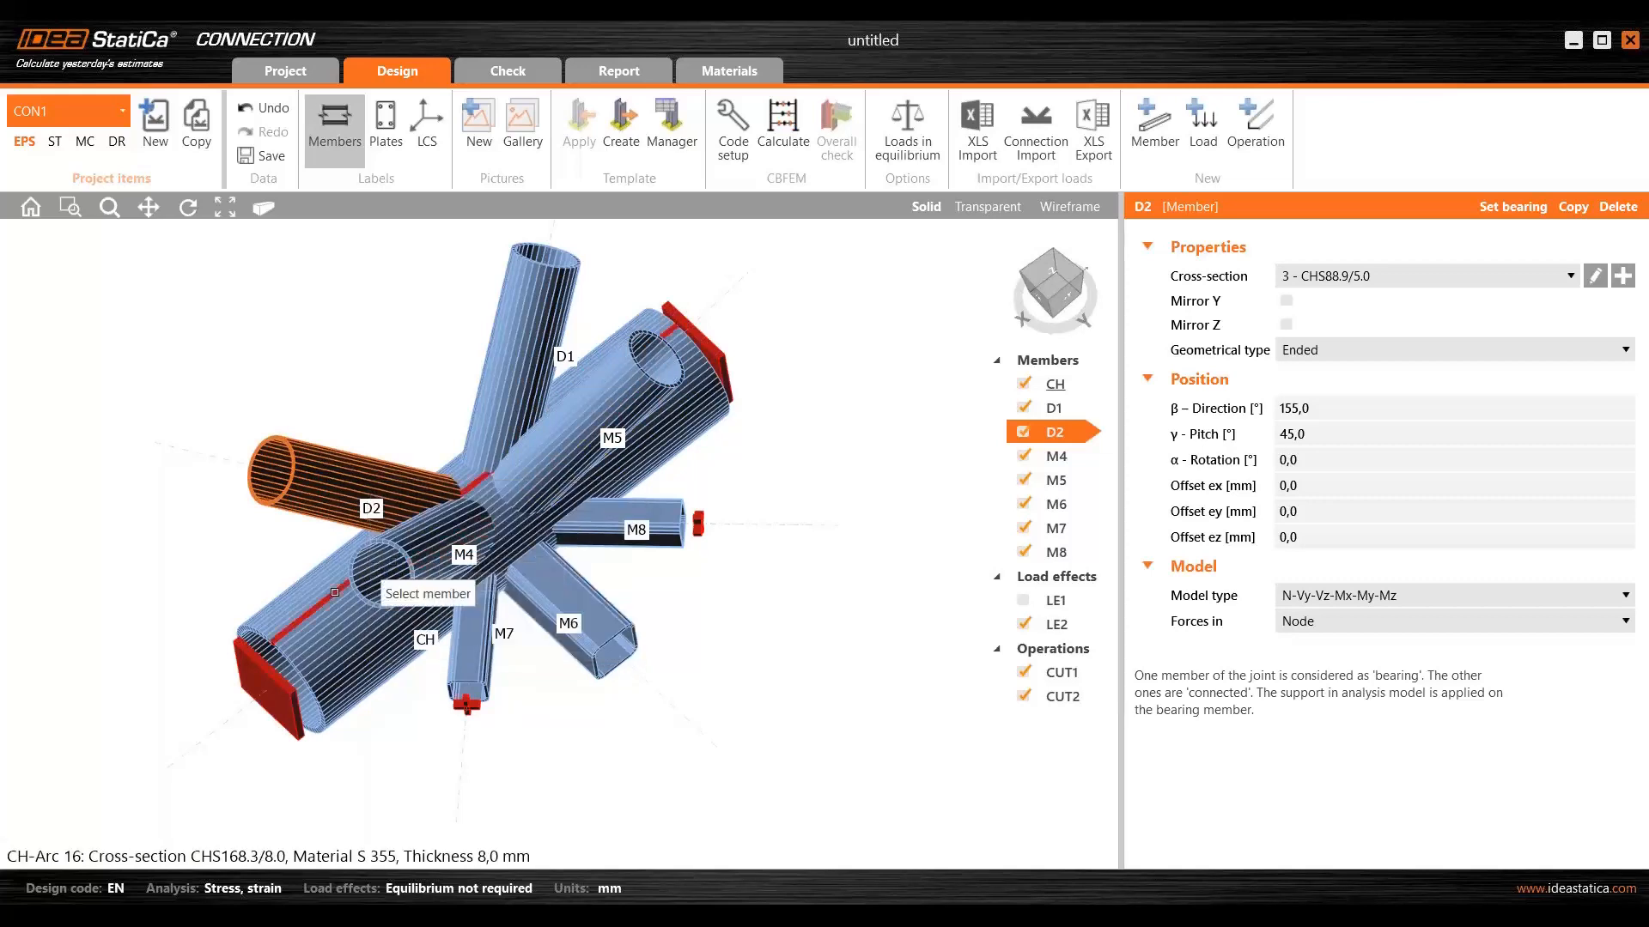
left_click(314, 614)
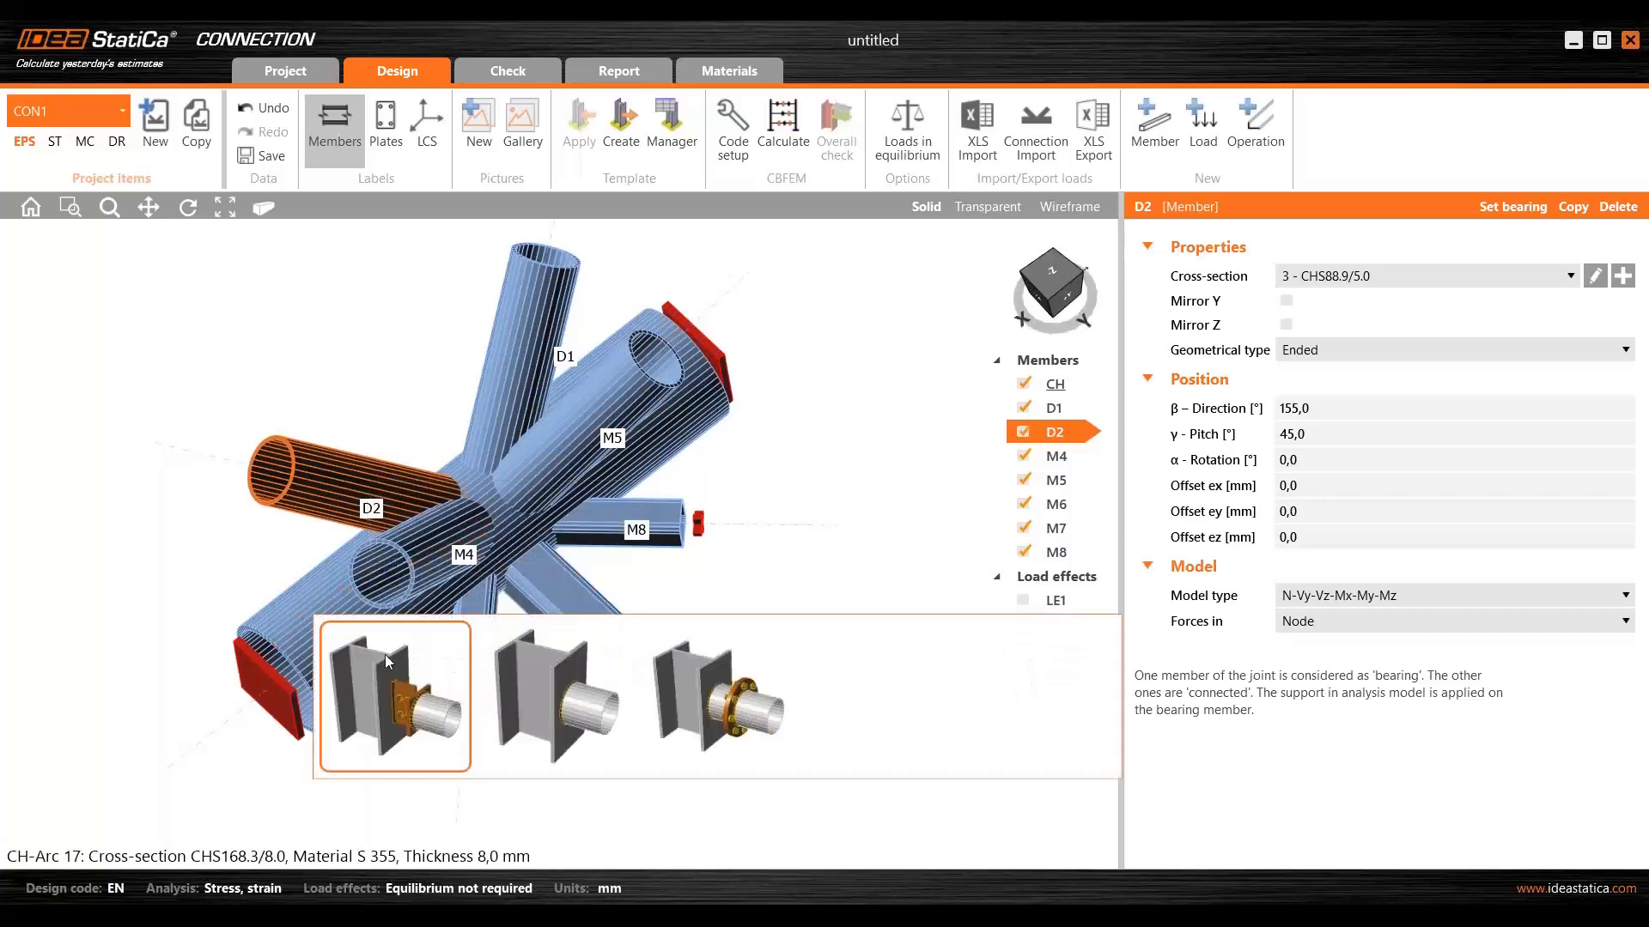
left_click(569, 674)
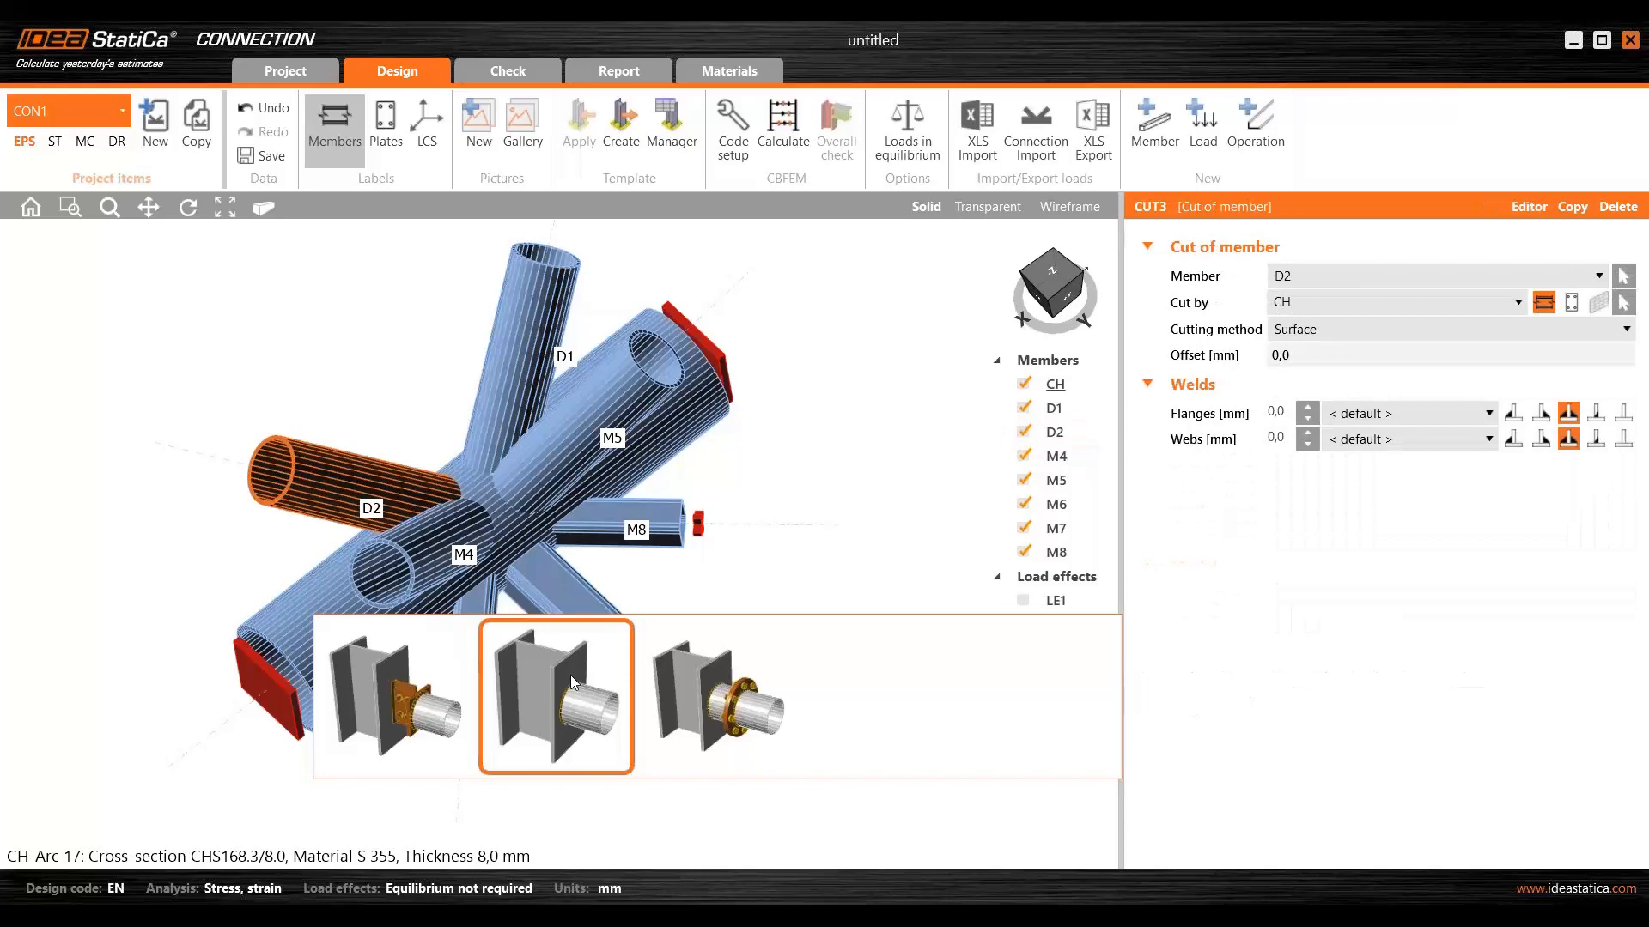
- Remove the flange weld from D2's chord cut and set its web weld to a single fillet with a 4 mm throat
middle_click_drag(392, 573, 429, 528)
scroll(409, 533, "up", 3)
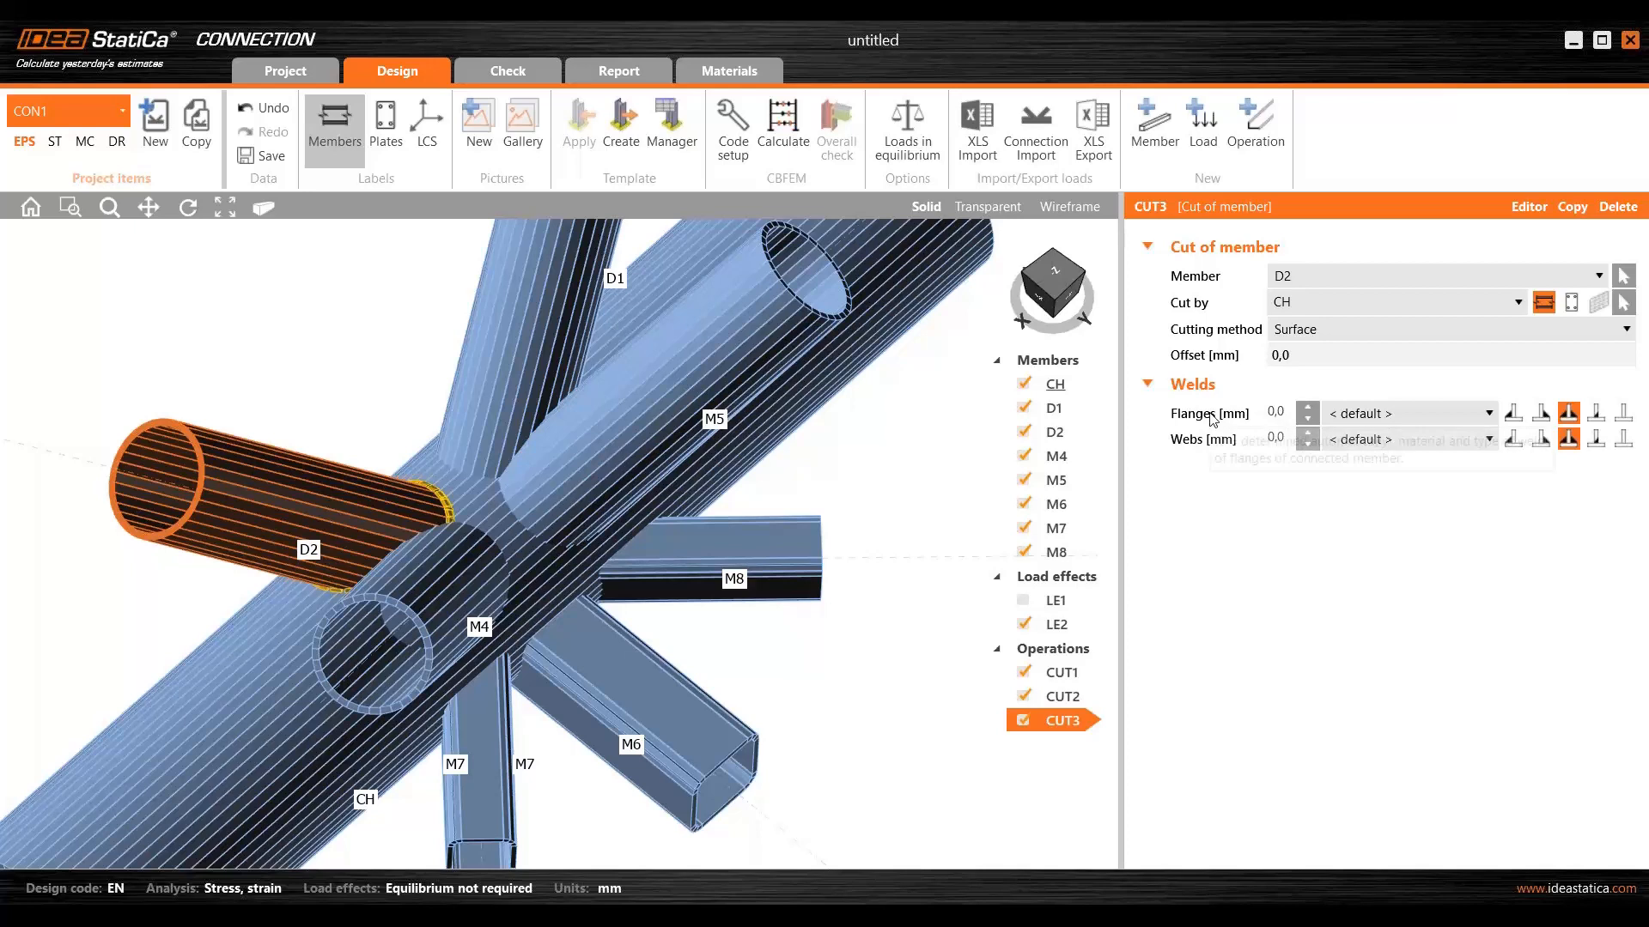
left_click(1622, 415)
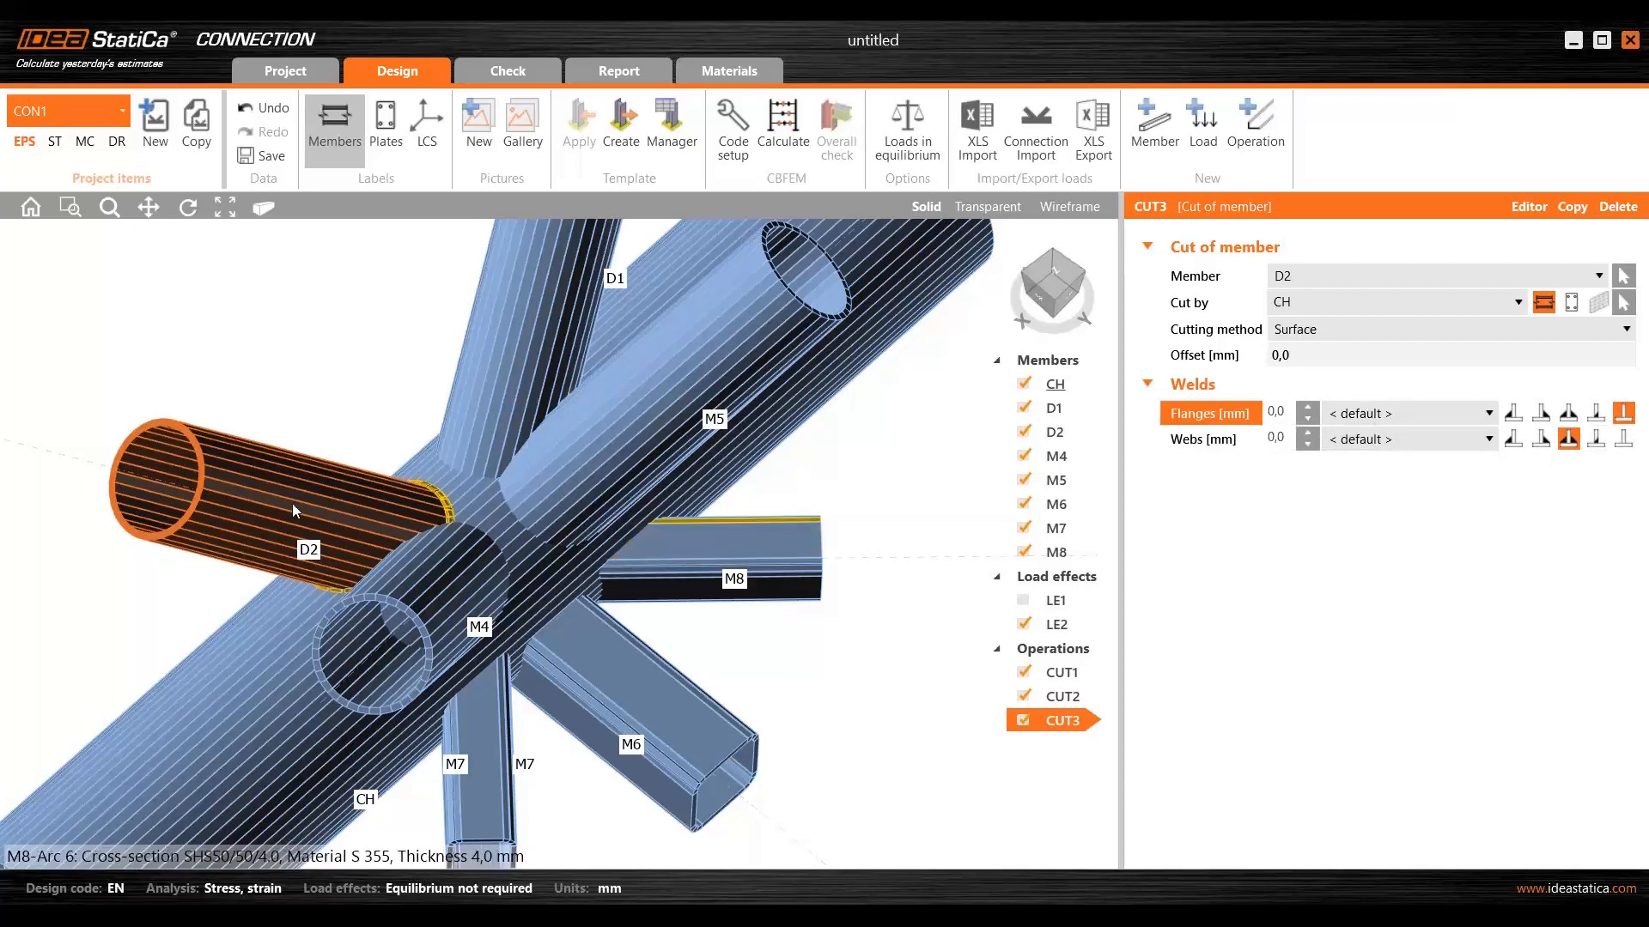
right_click_drag(280, 496, 166, 495)
scroll(165, 495, "up", 3)
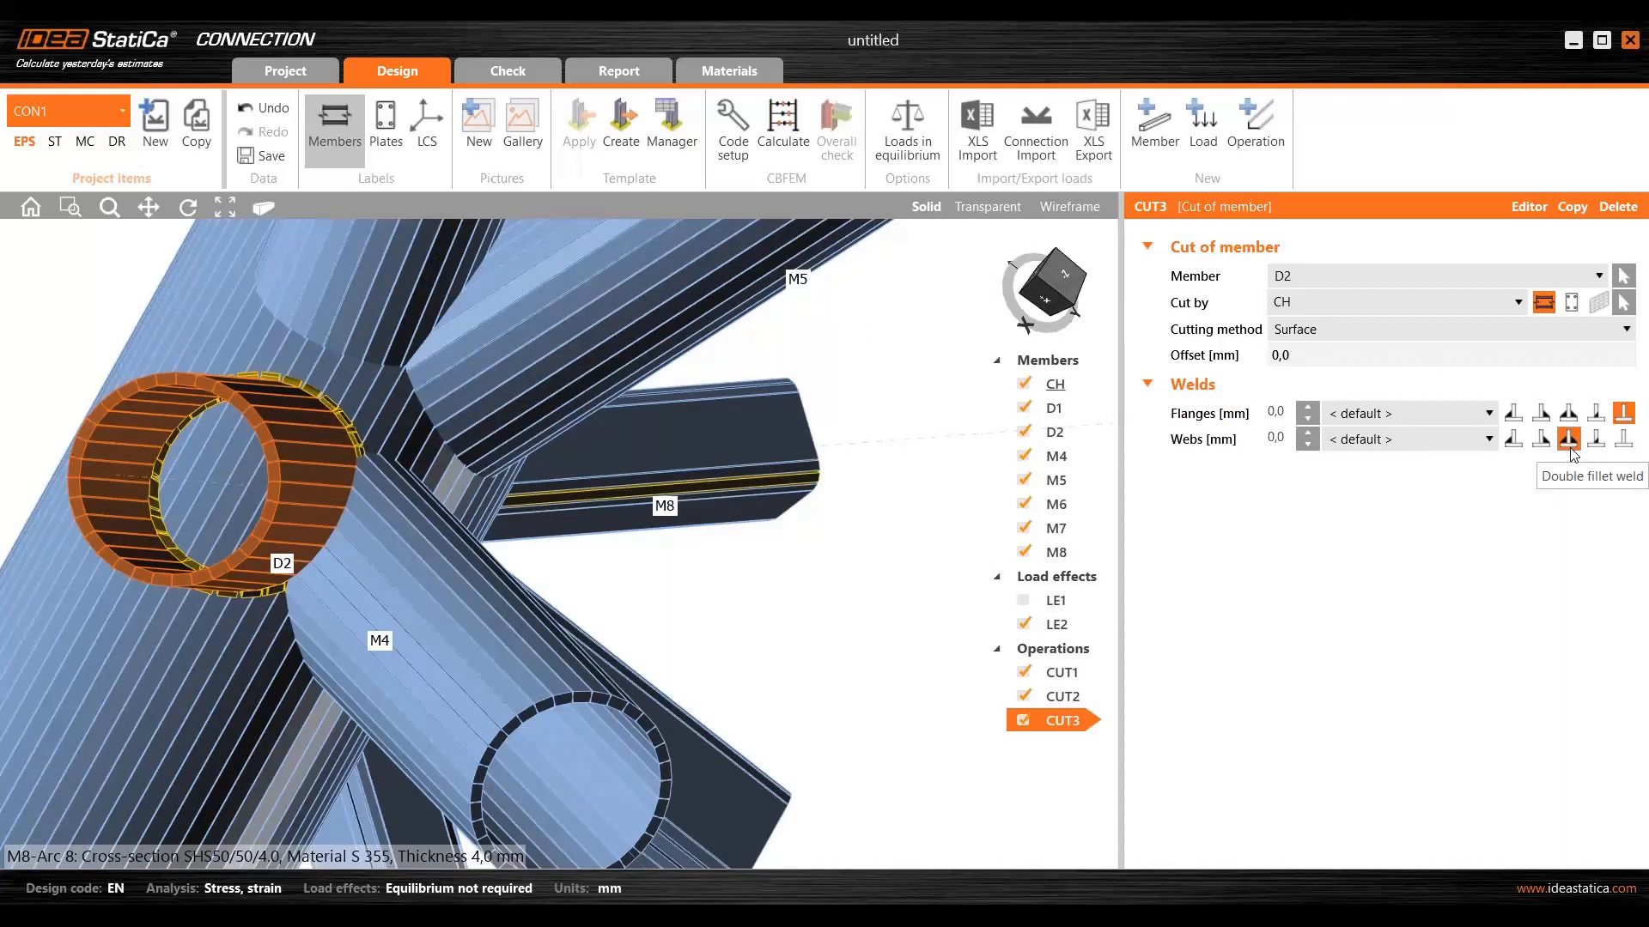
left_click(1512, 442)
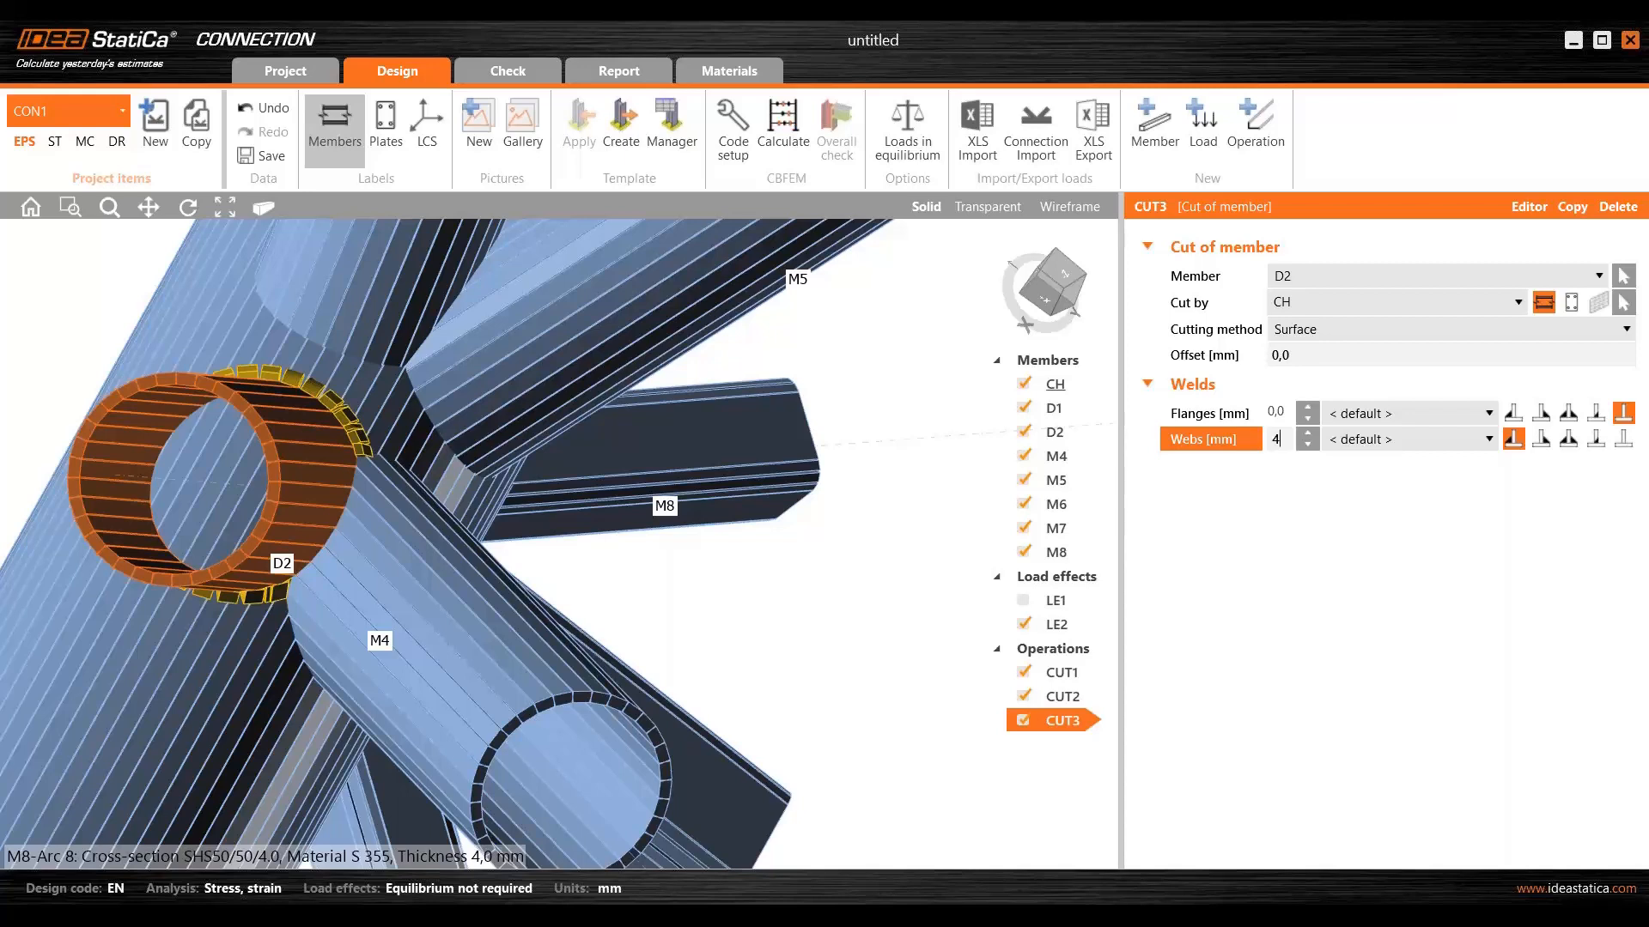
key("Return")
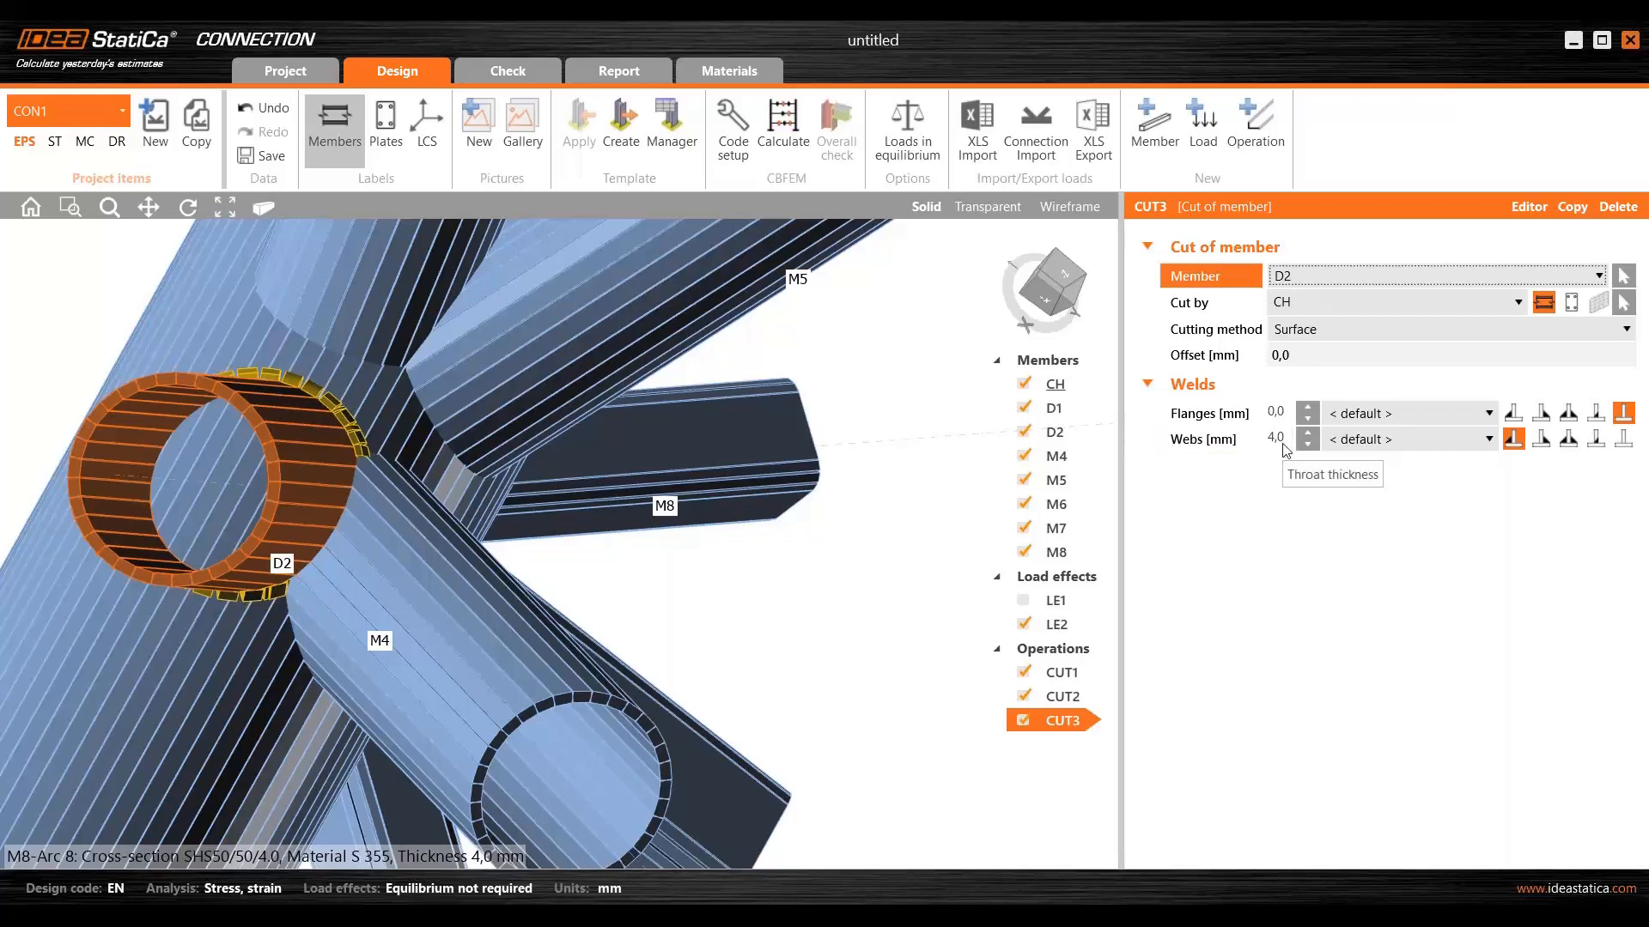
- Copy D2's chord cut and assign the copy to diagonal D1
scroll(921, 555, "down", 2)
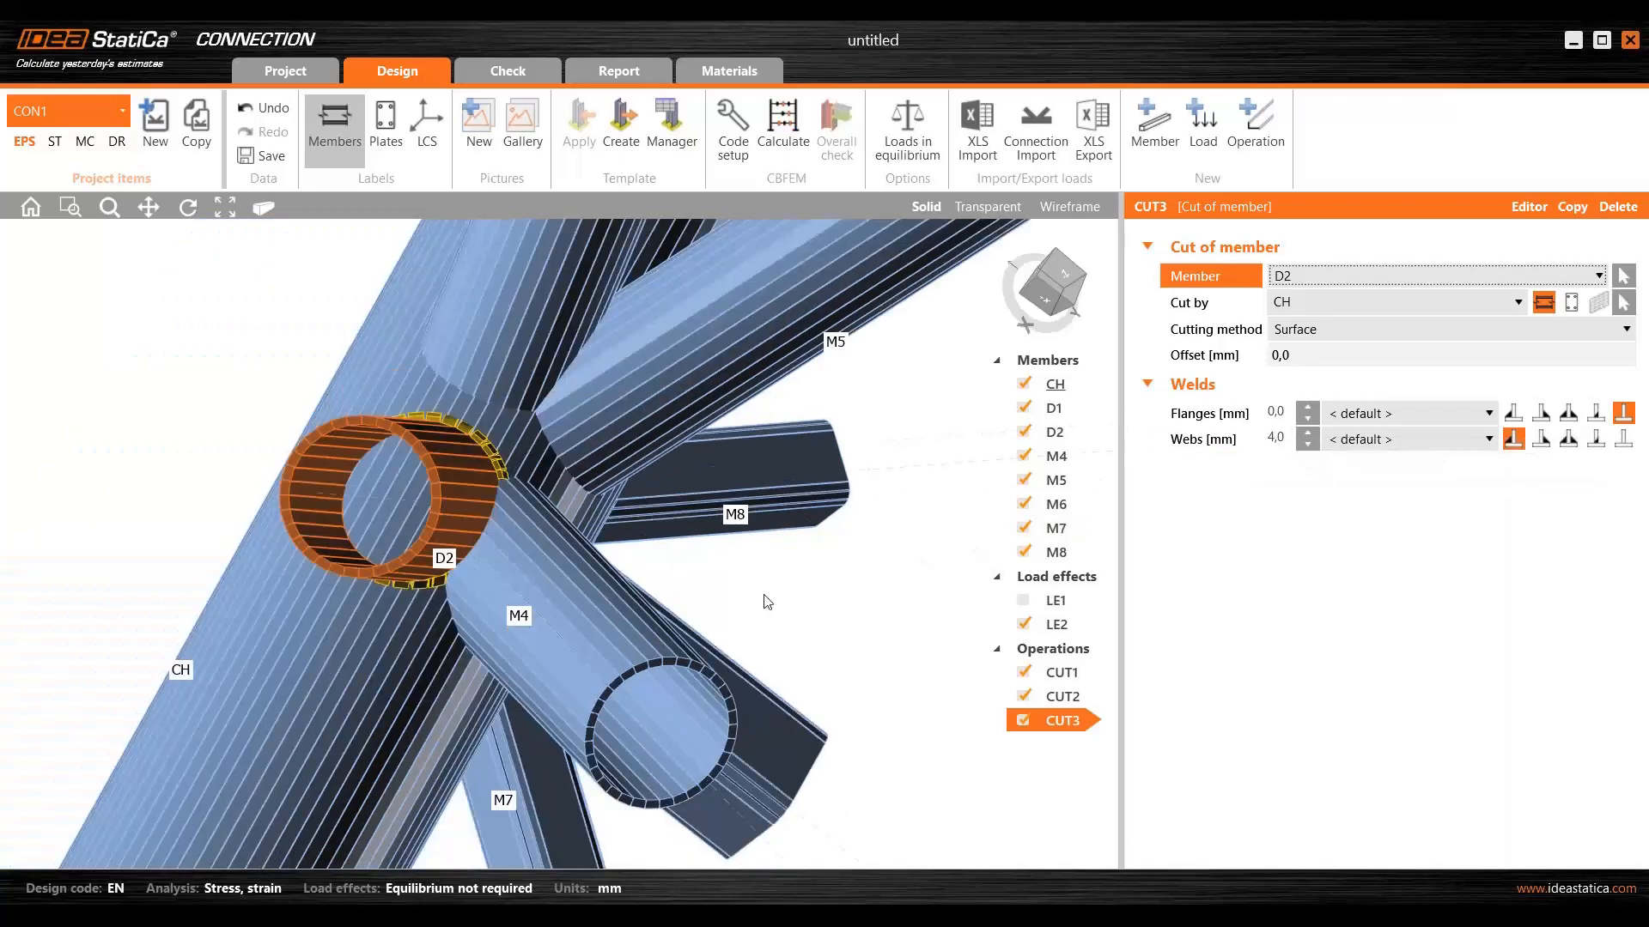
middle_click_drag(700, 580, 503, 529, "ctrl")
scroll(620, 562, "down", 1)
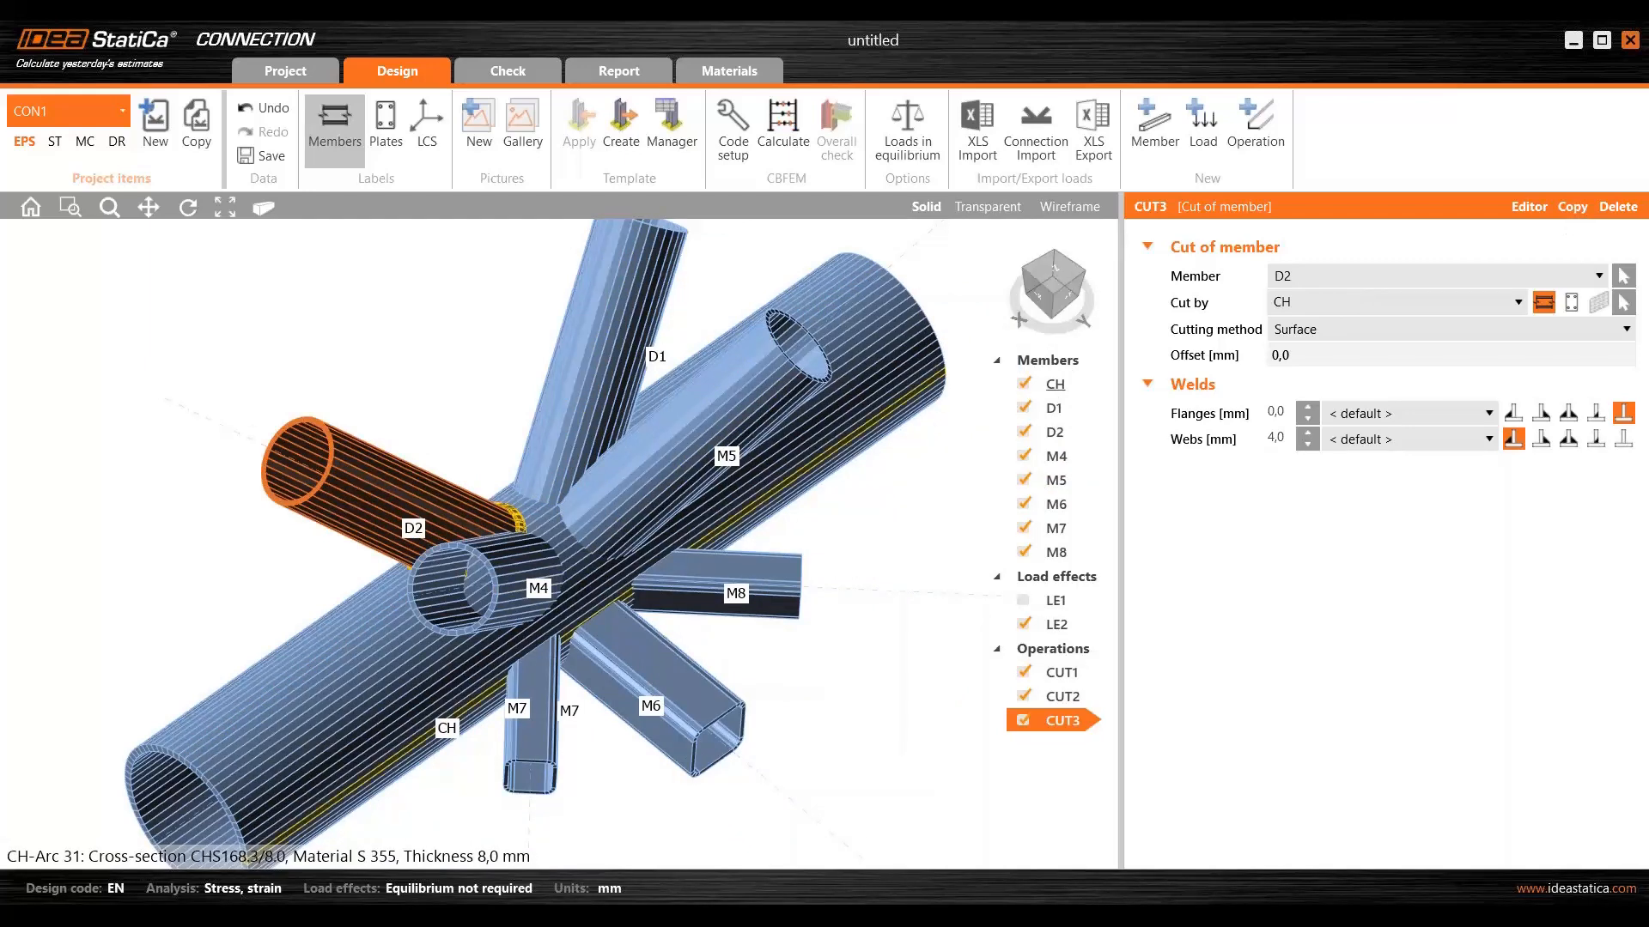
left_click(1365, 276)
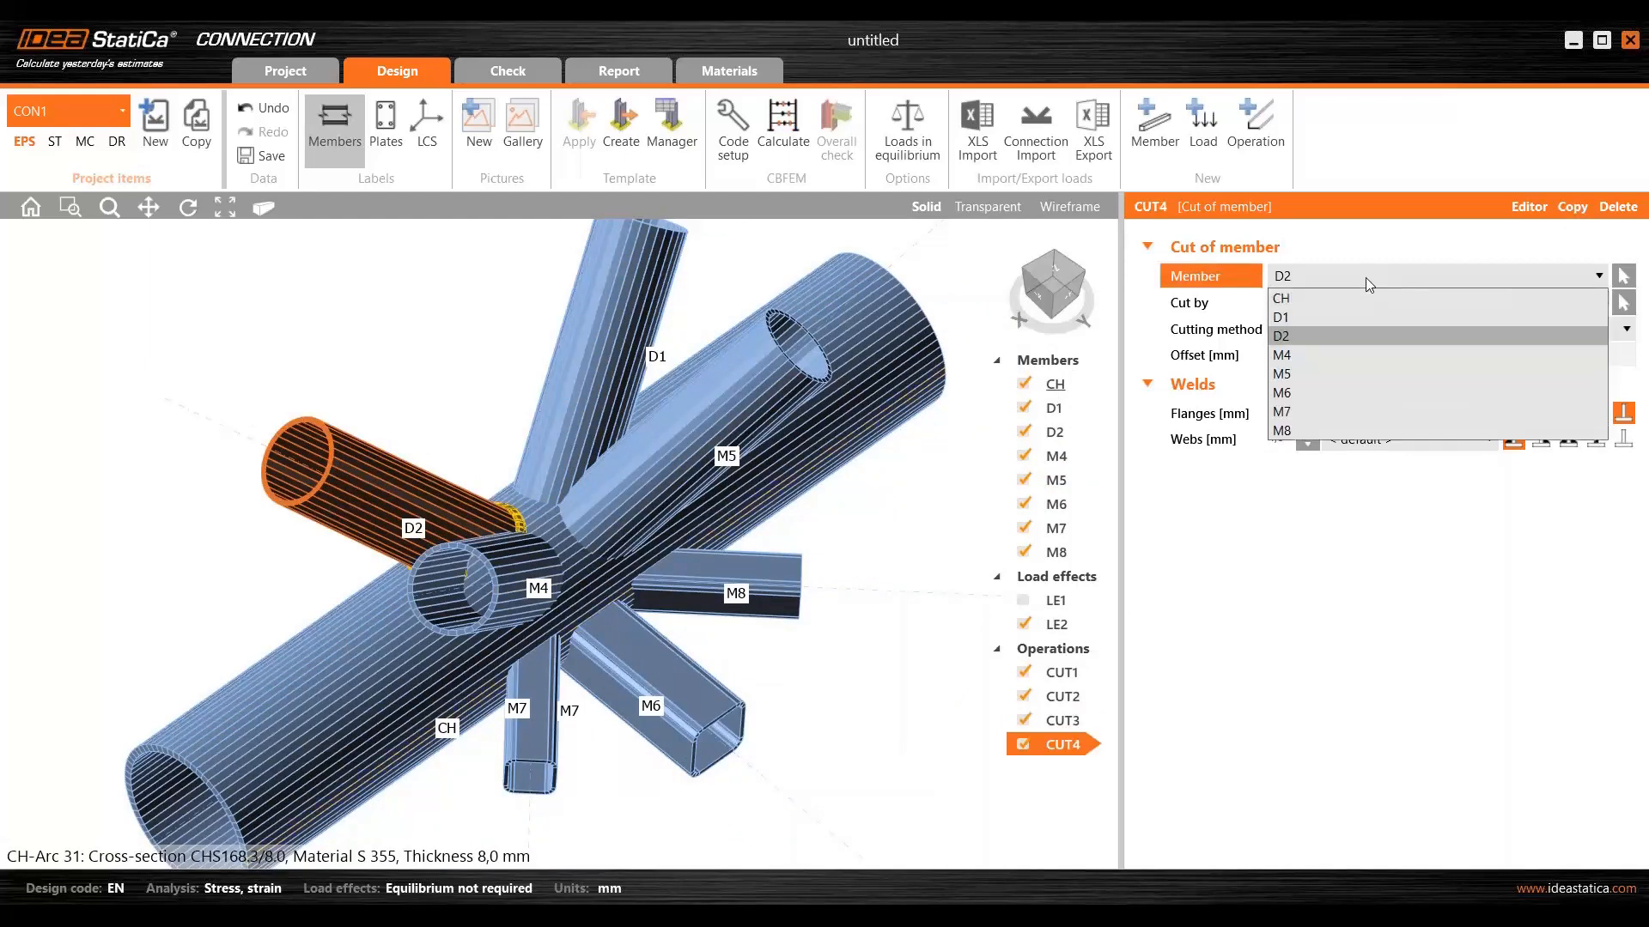
left_click(1335, 323)
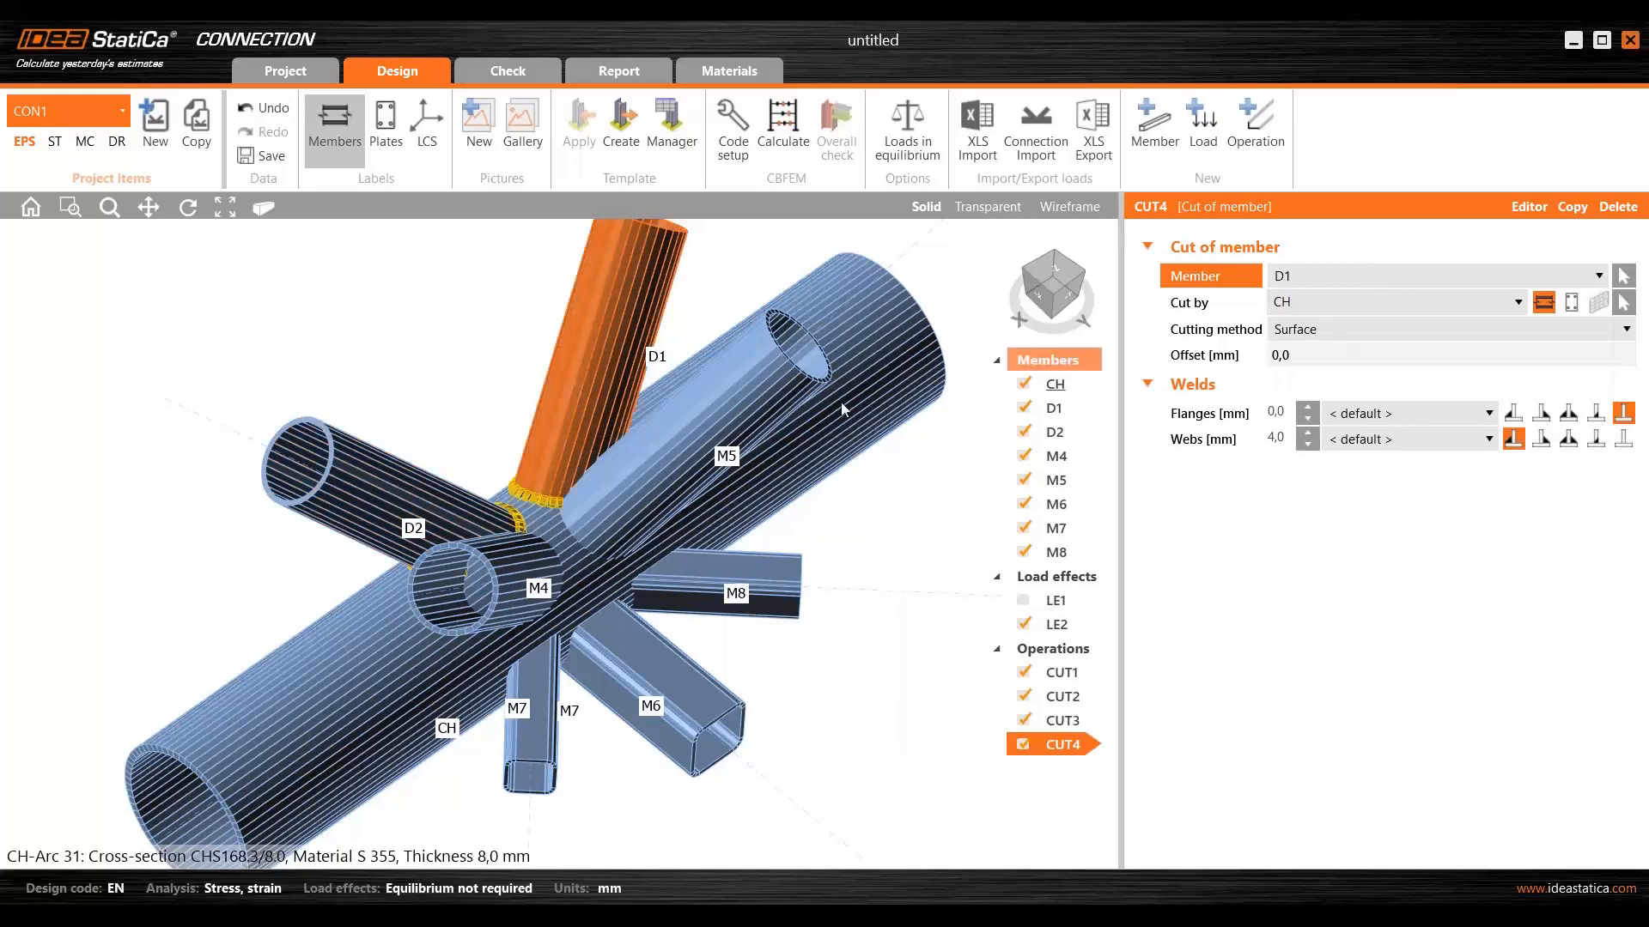
- Copy D1's chord cut and assign the copy to member M4
left_click(1572, 207)
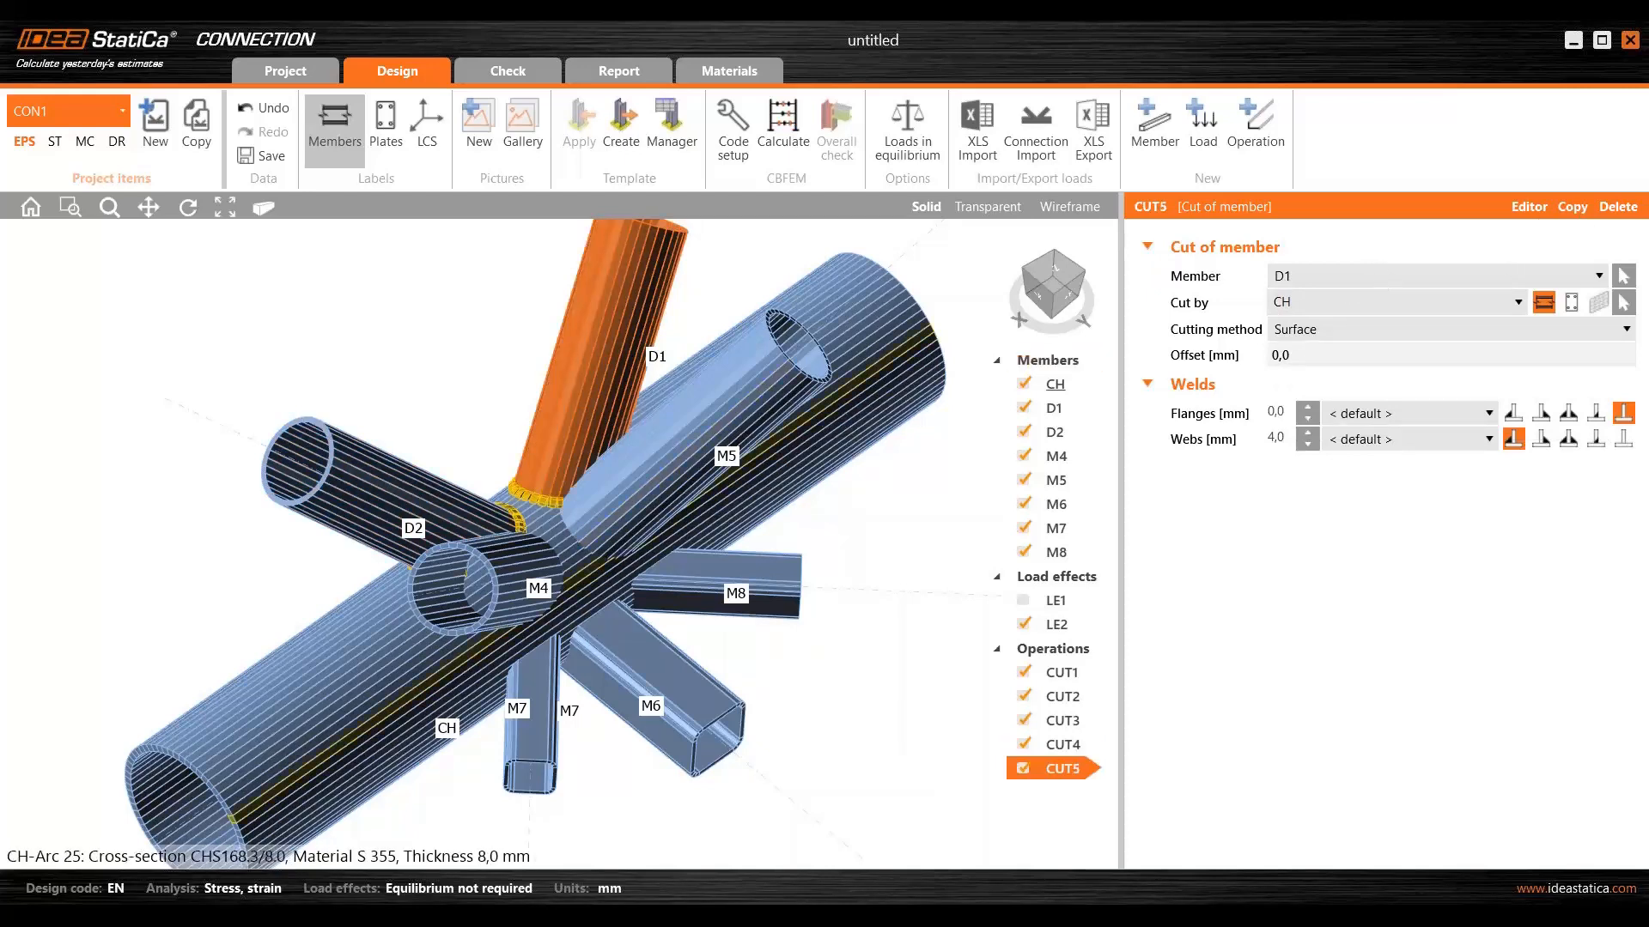
left_click(1334, 276)
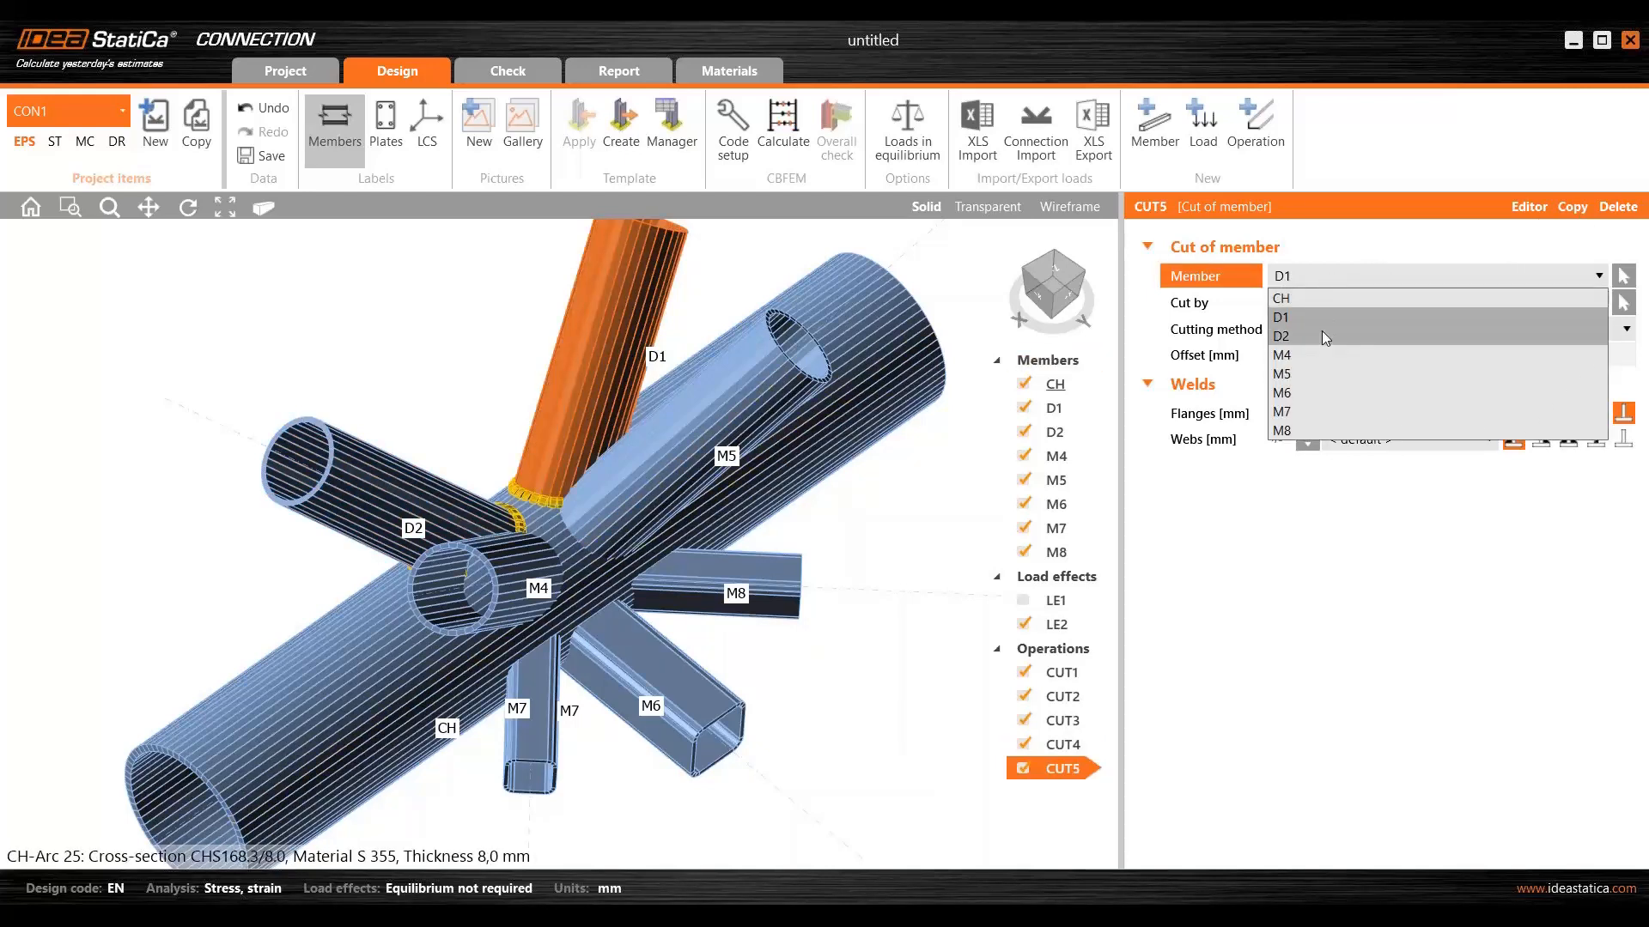
left_click(1353, 355)
- Copy M4's chord cut and assign the copy to member M5
left_click(1556, 212)
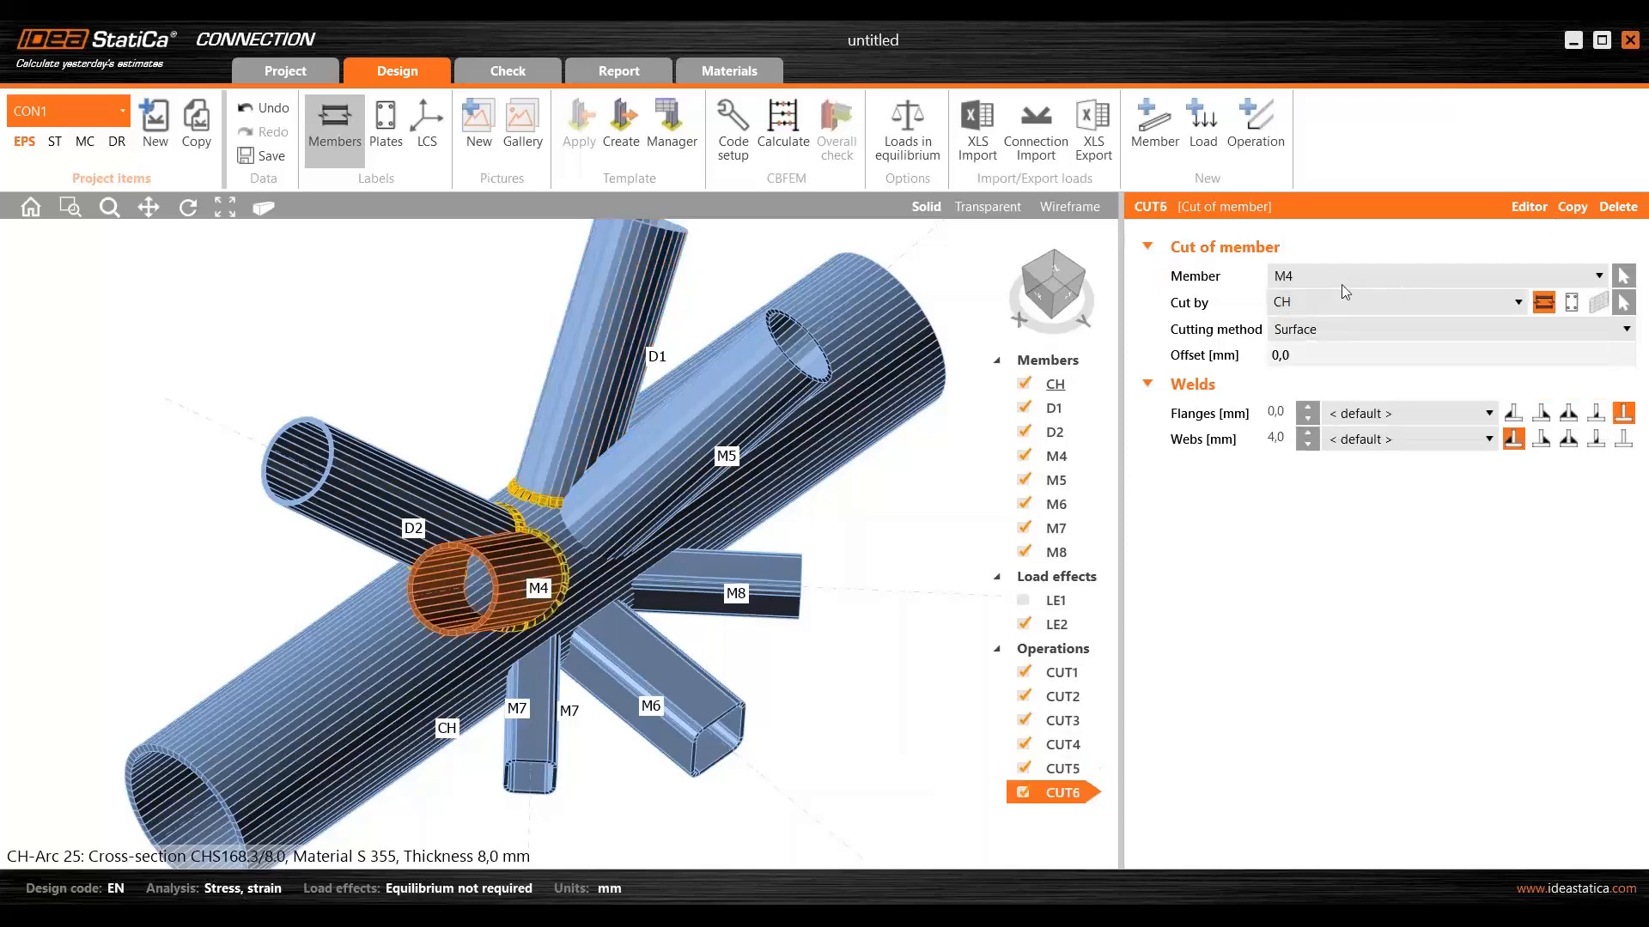
left_click(1337, 276)
left_click(1330, 374)
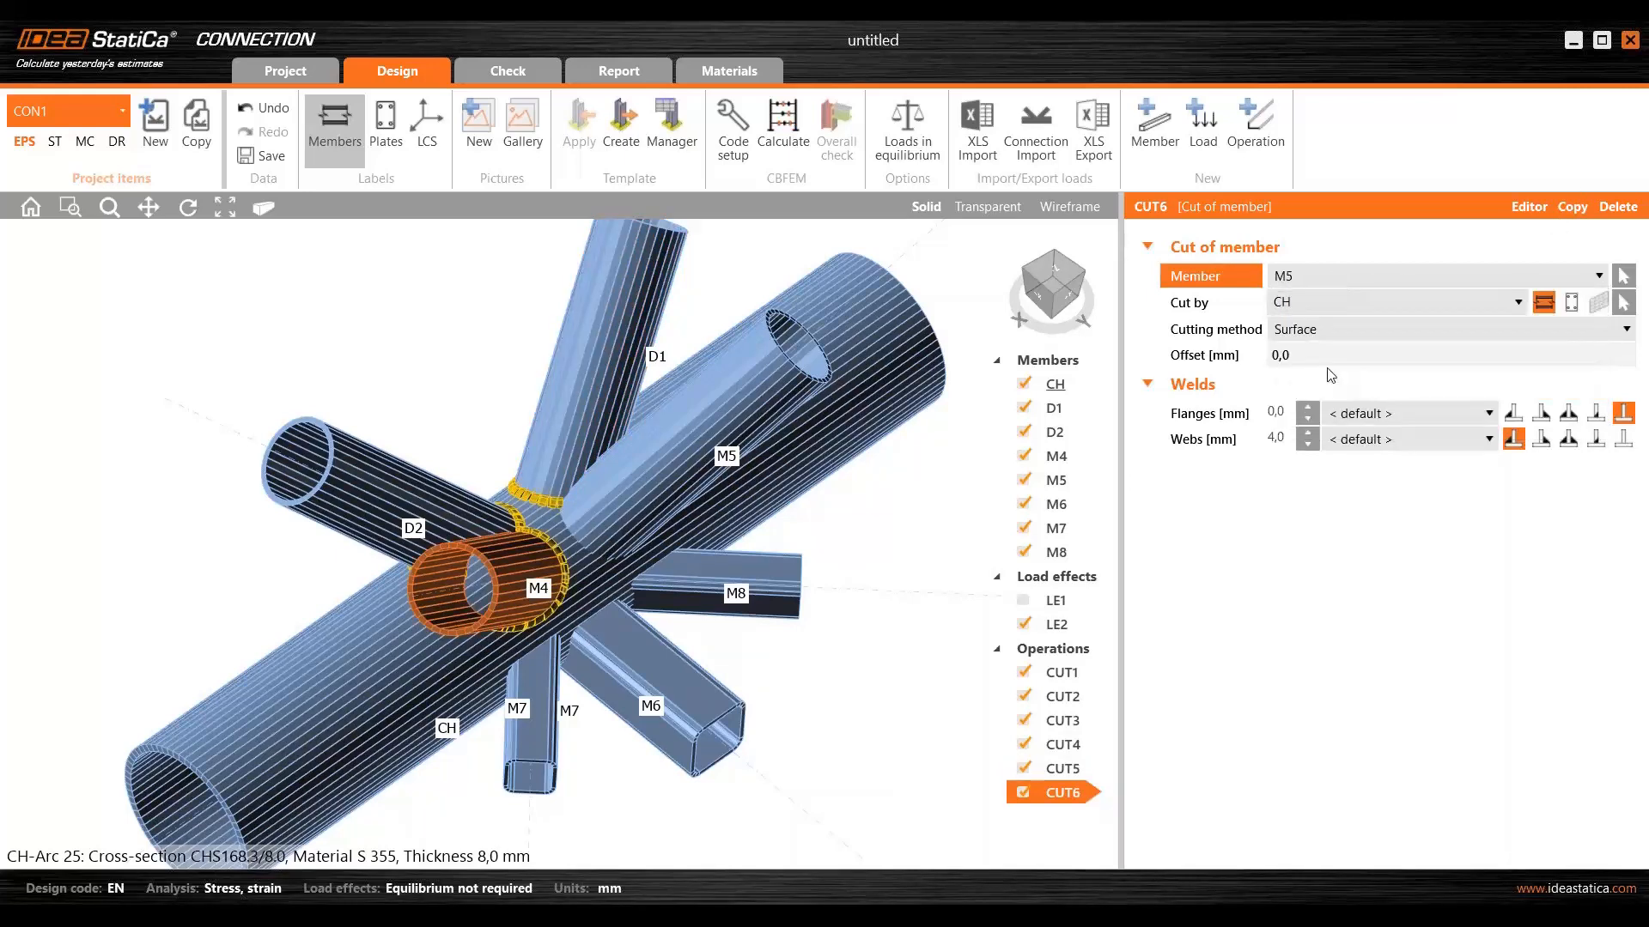
- Add a bolted plate-to-plate operation using M12 8.8 bolts
right_click_drag(605, 607, 627, 637)
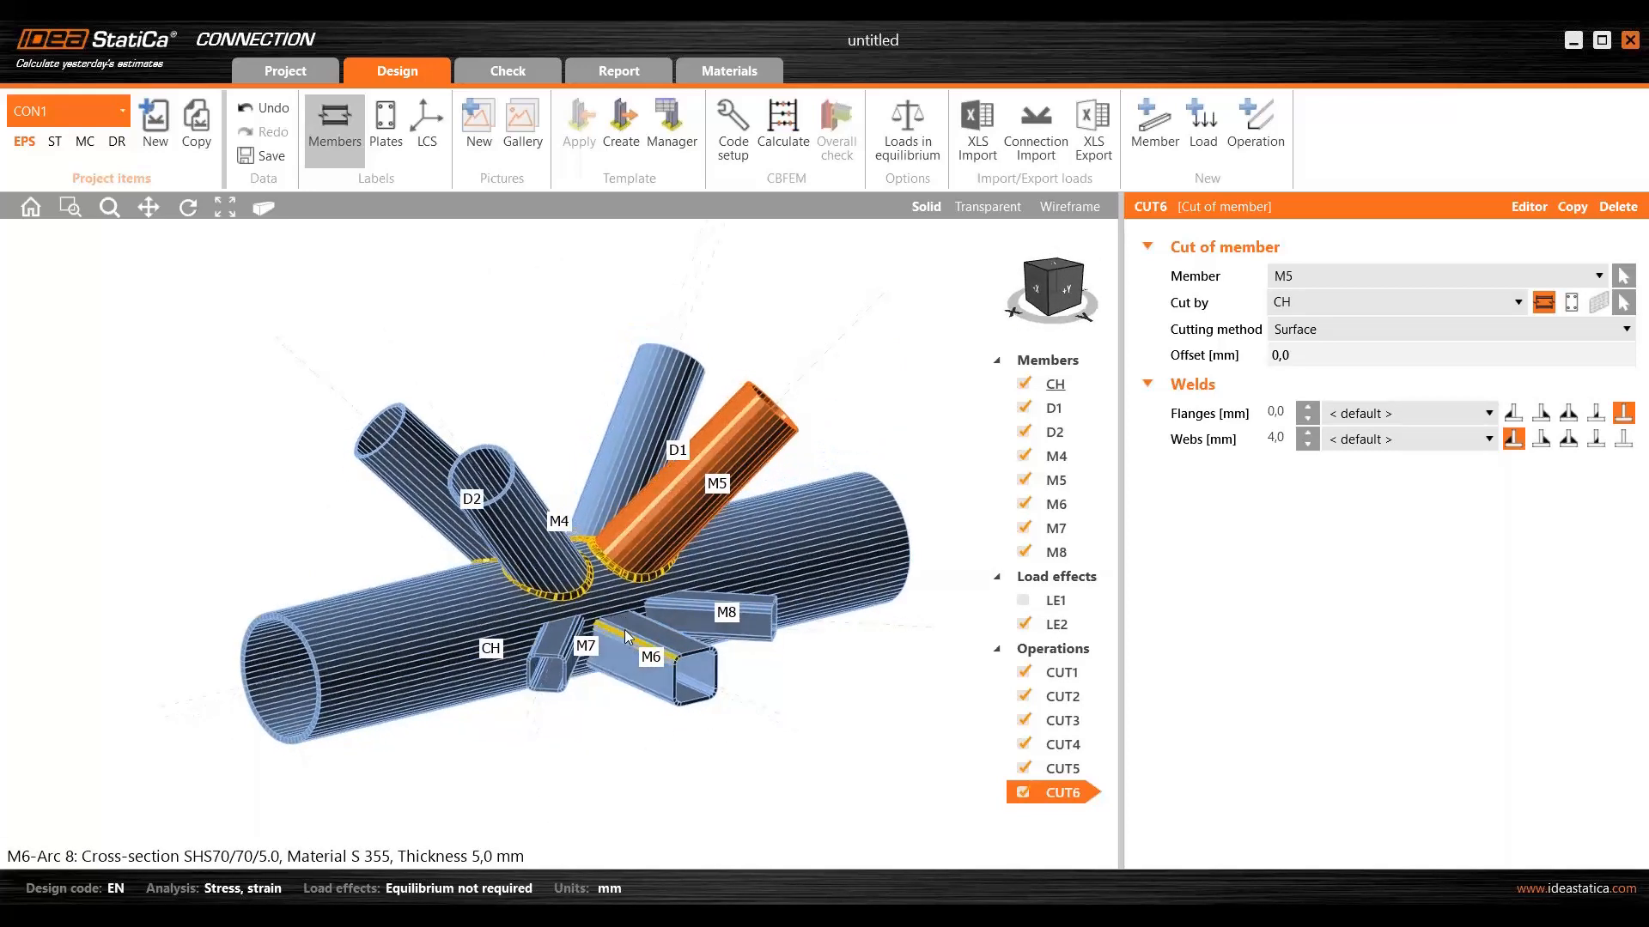
scroll(627, 637, "up", 5)
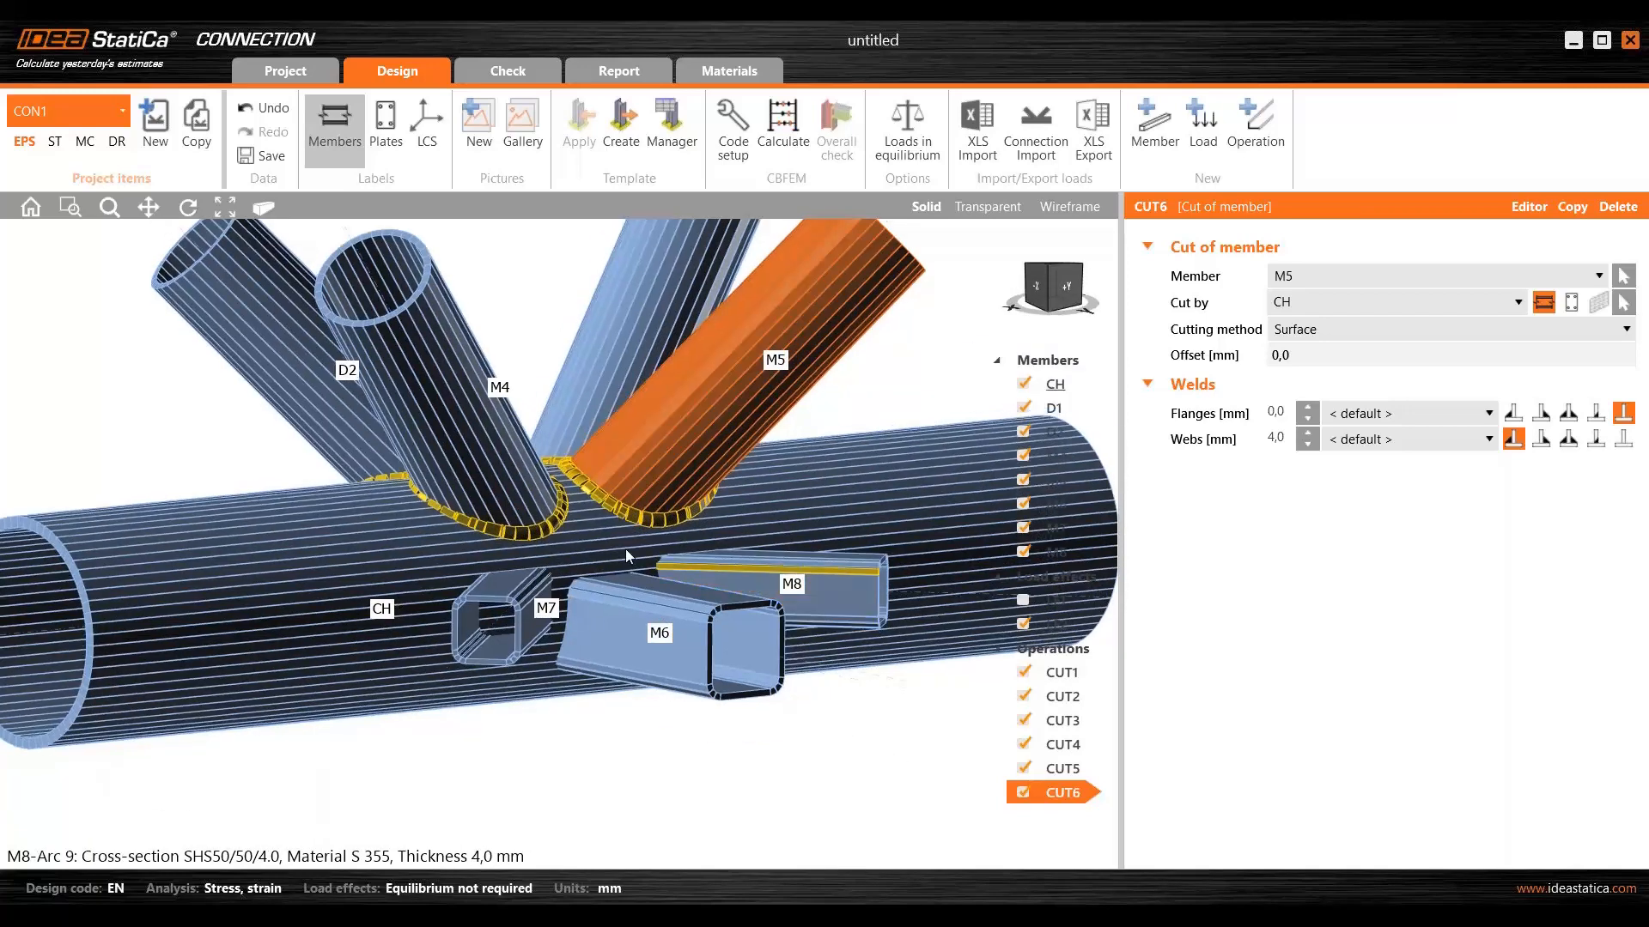
right_click_drag(626, 549, 510, 676)
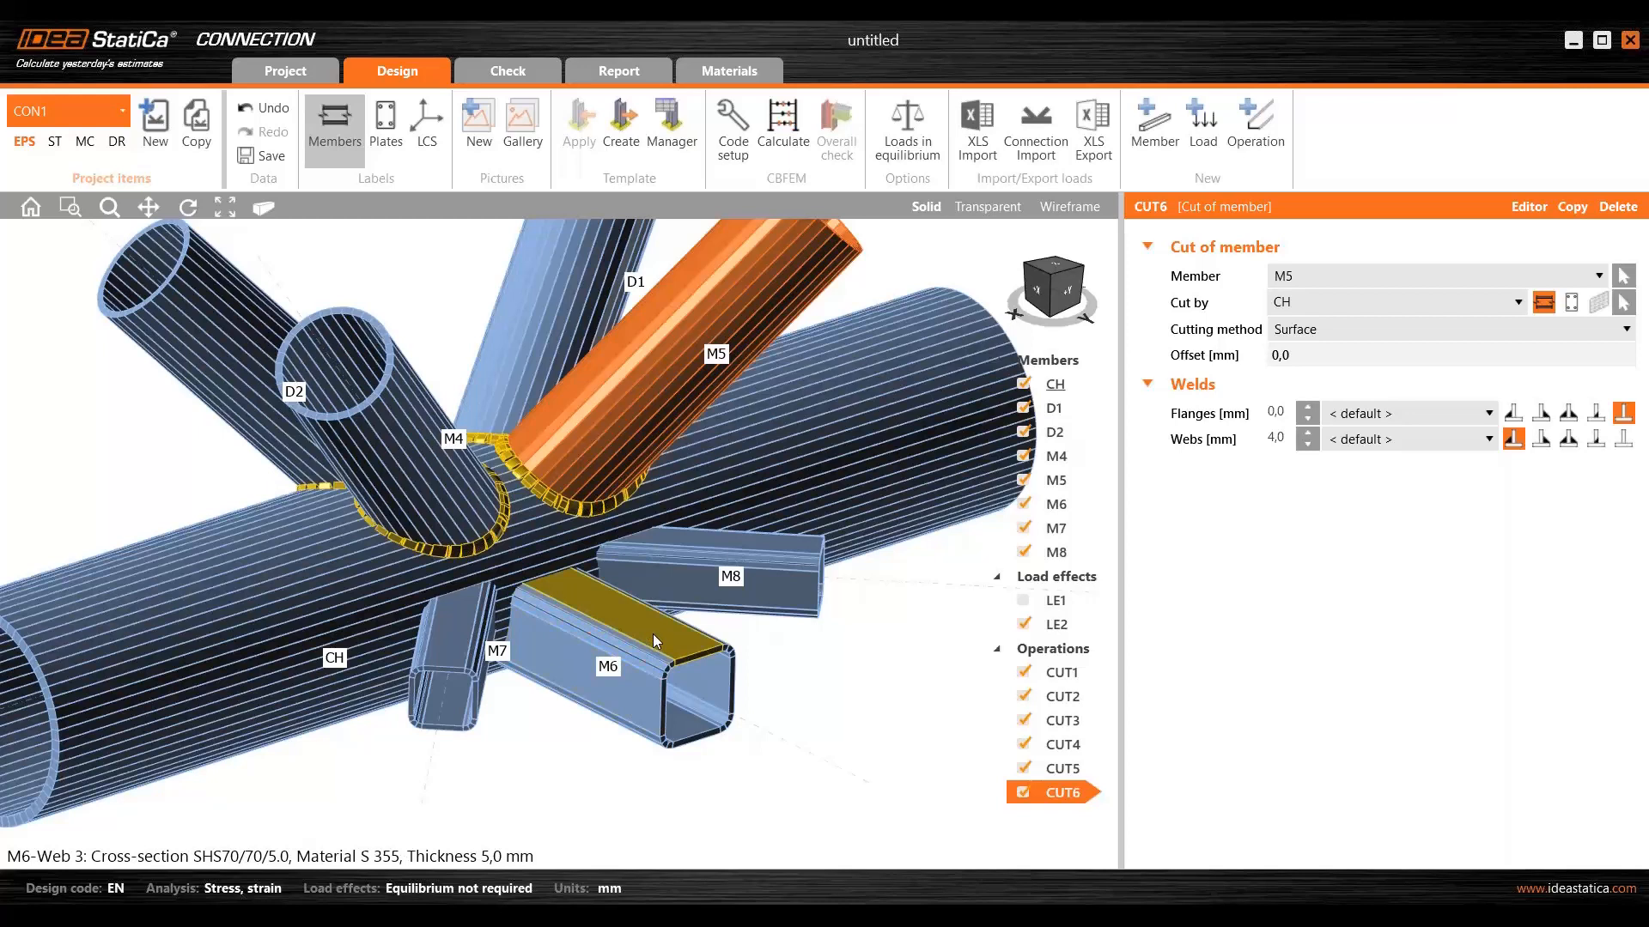
right_click_drag(637, 548, 395, 644)
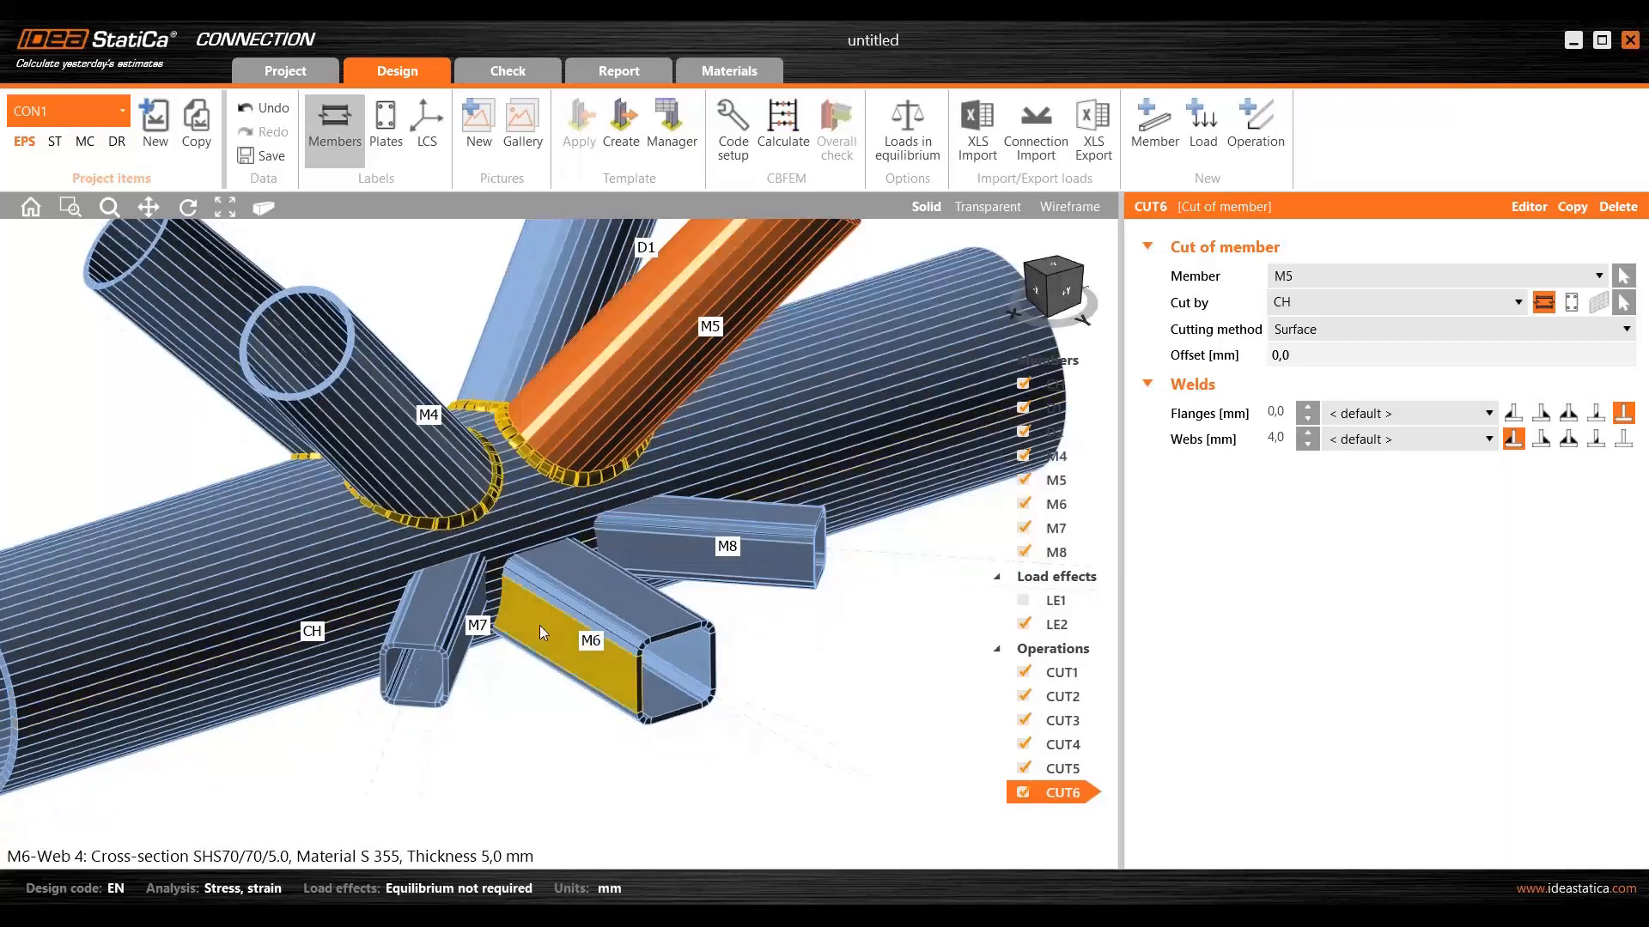
right_click_drag(539, 626, 573, 616)
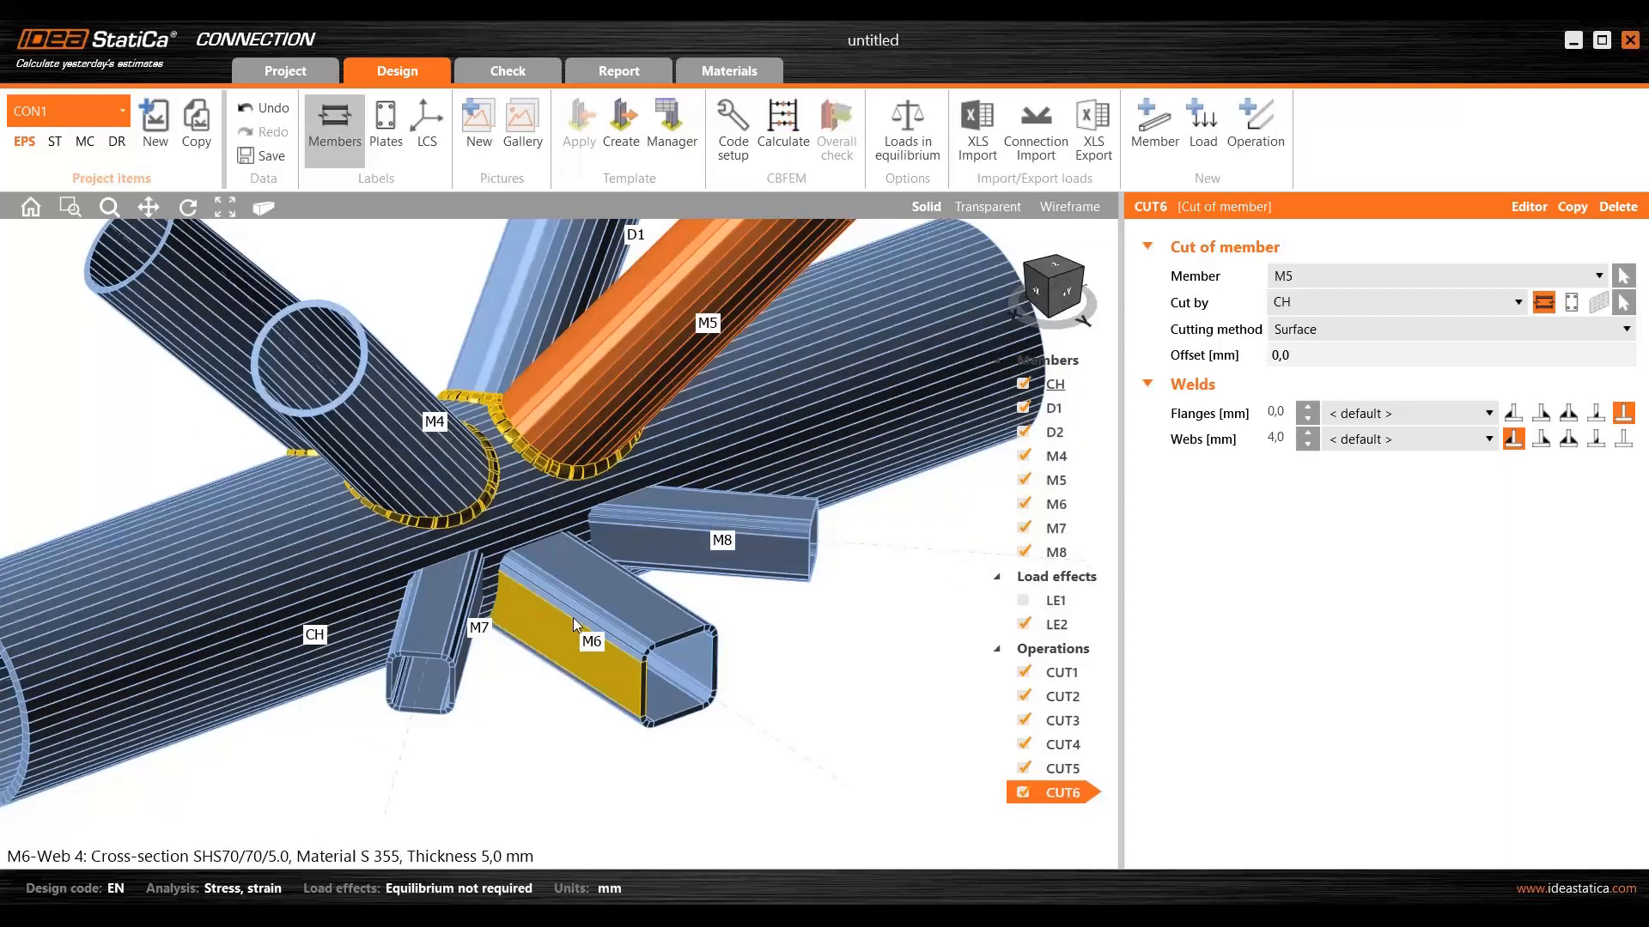
left_click(1254, 123)
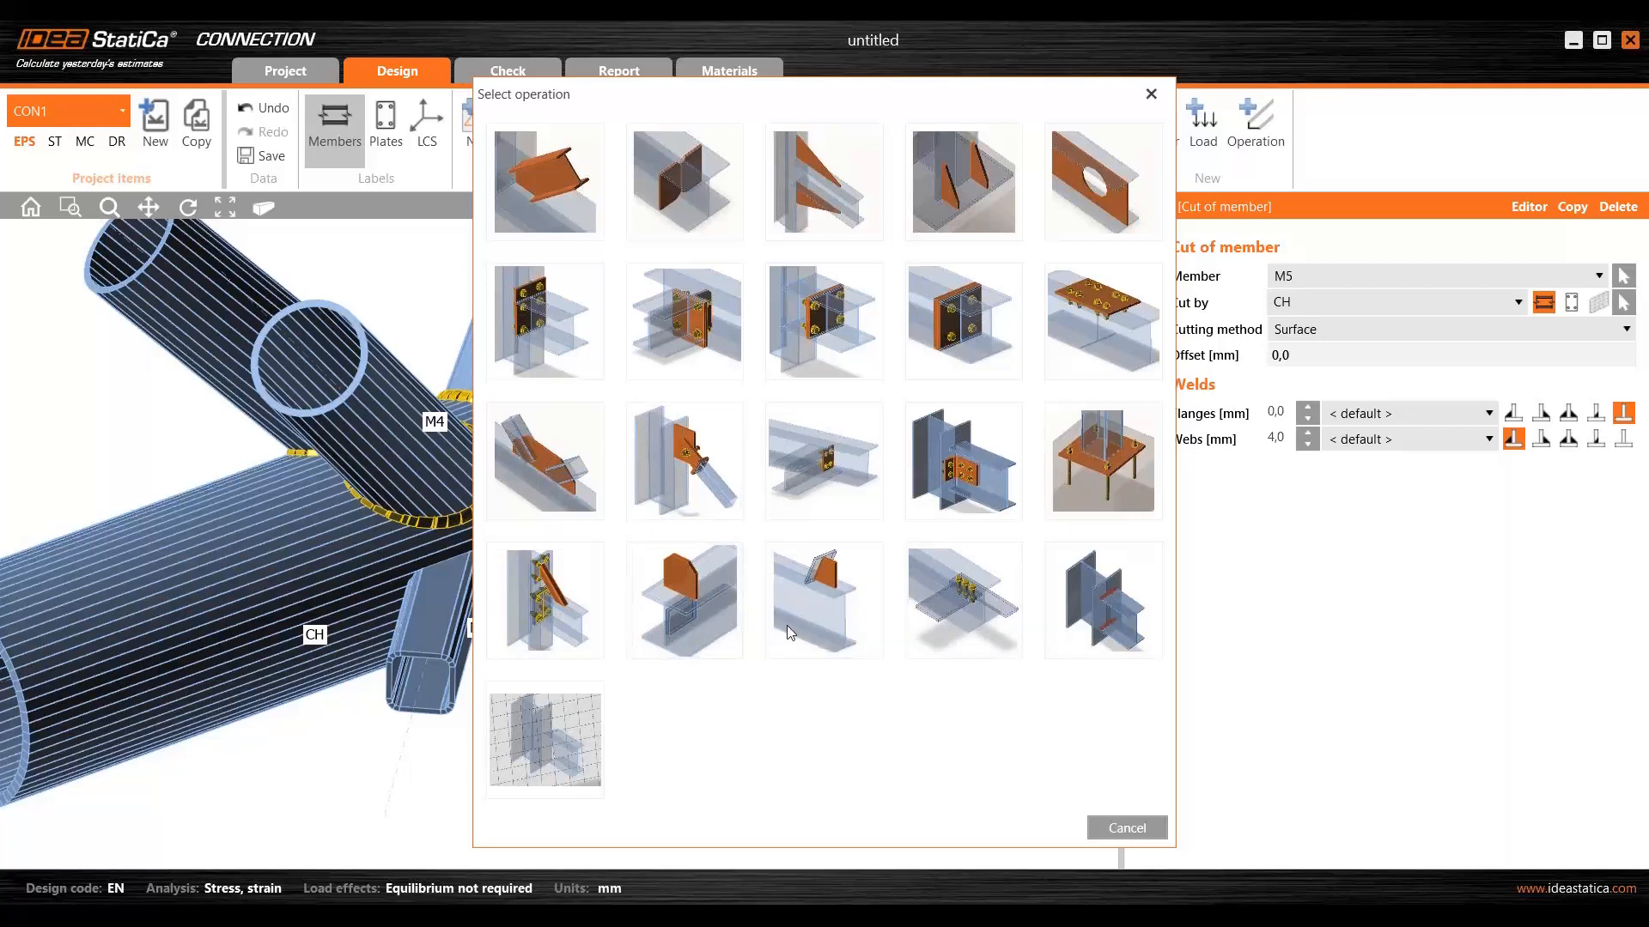
left_click(823, 309)
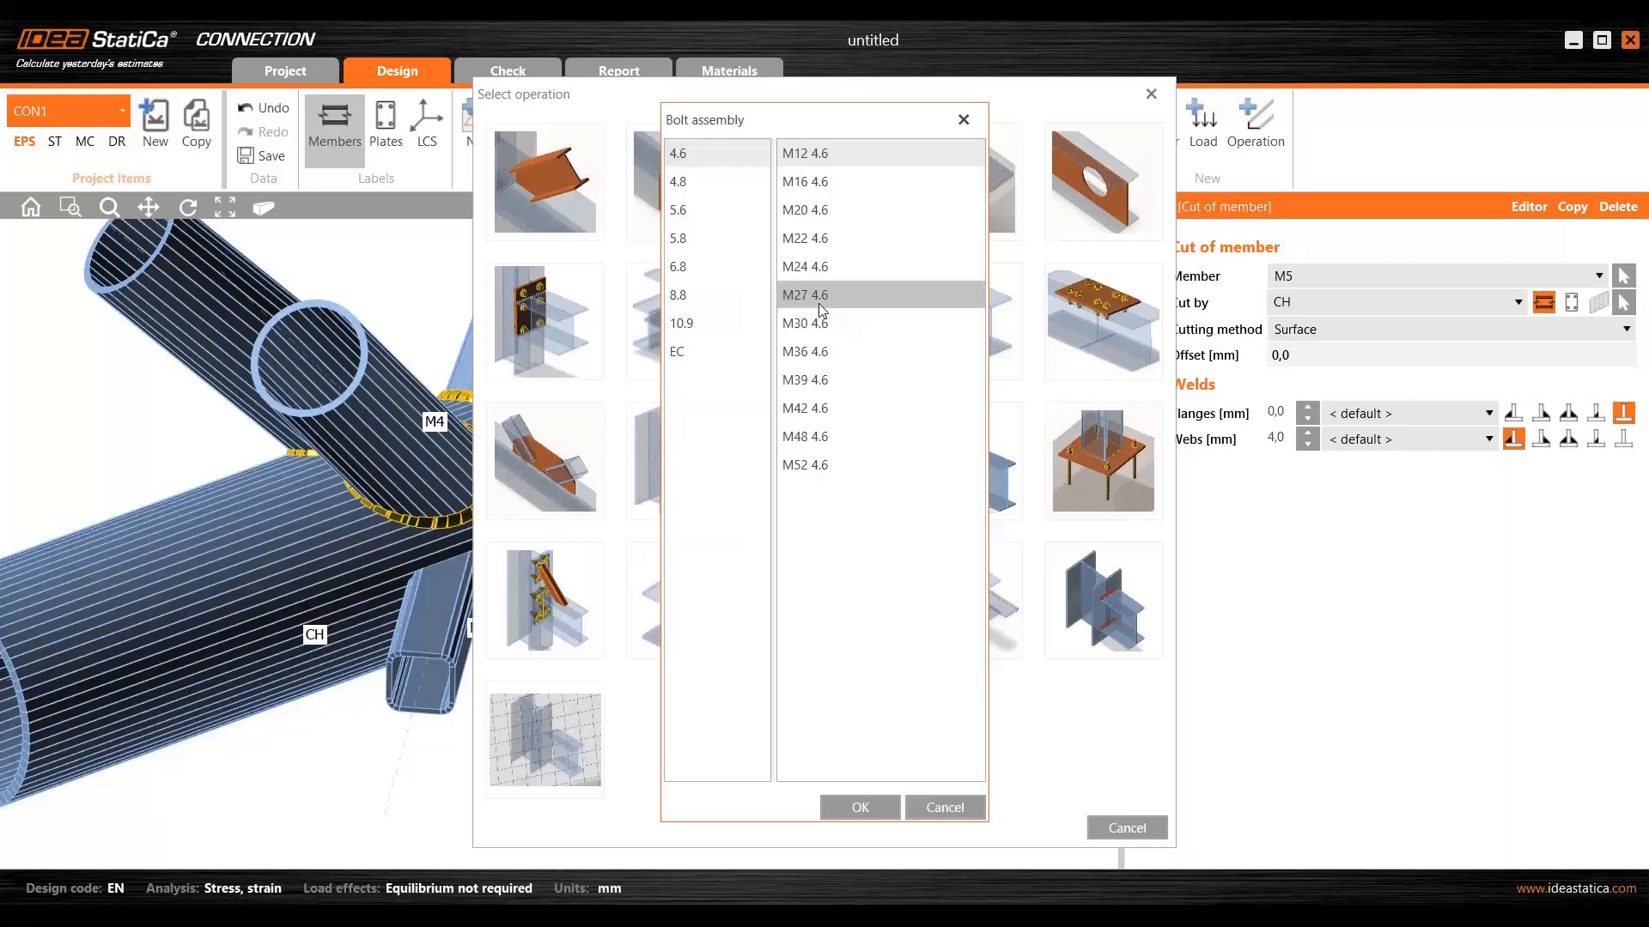
left_click(704, 301)
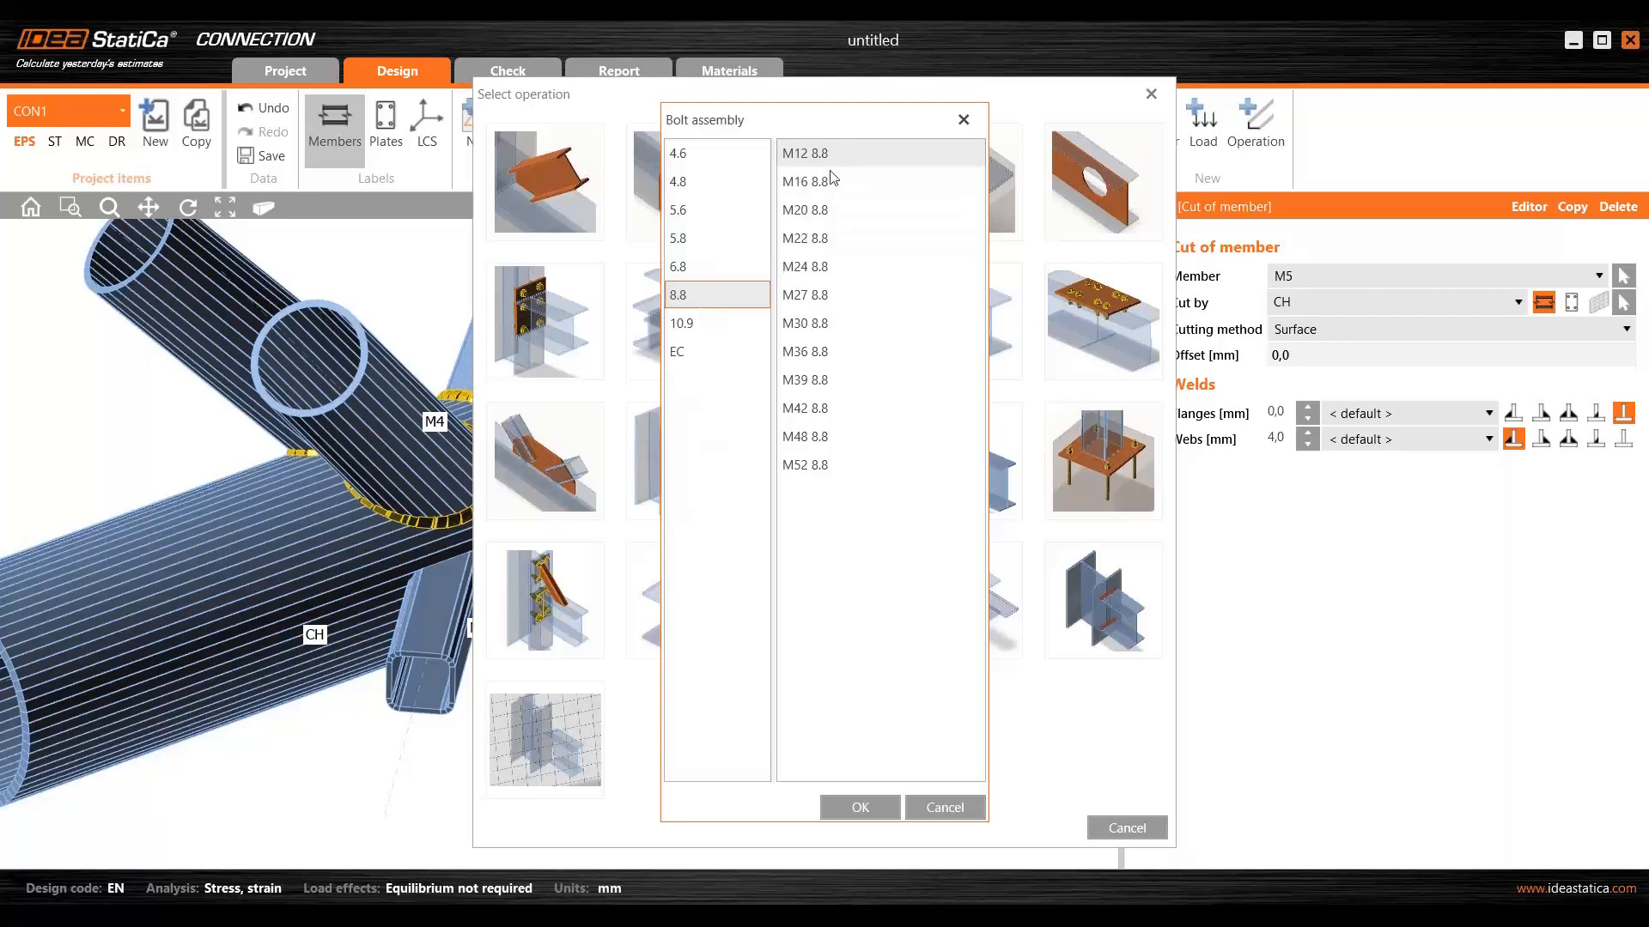
left_click(884, 814)
left_click(878, 814)
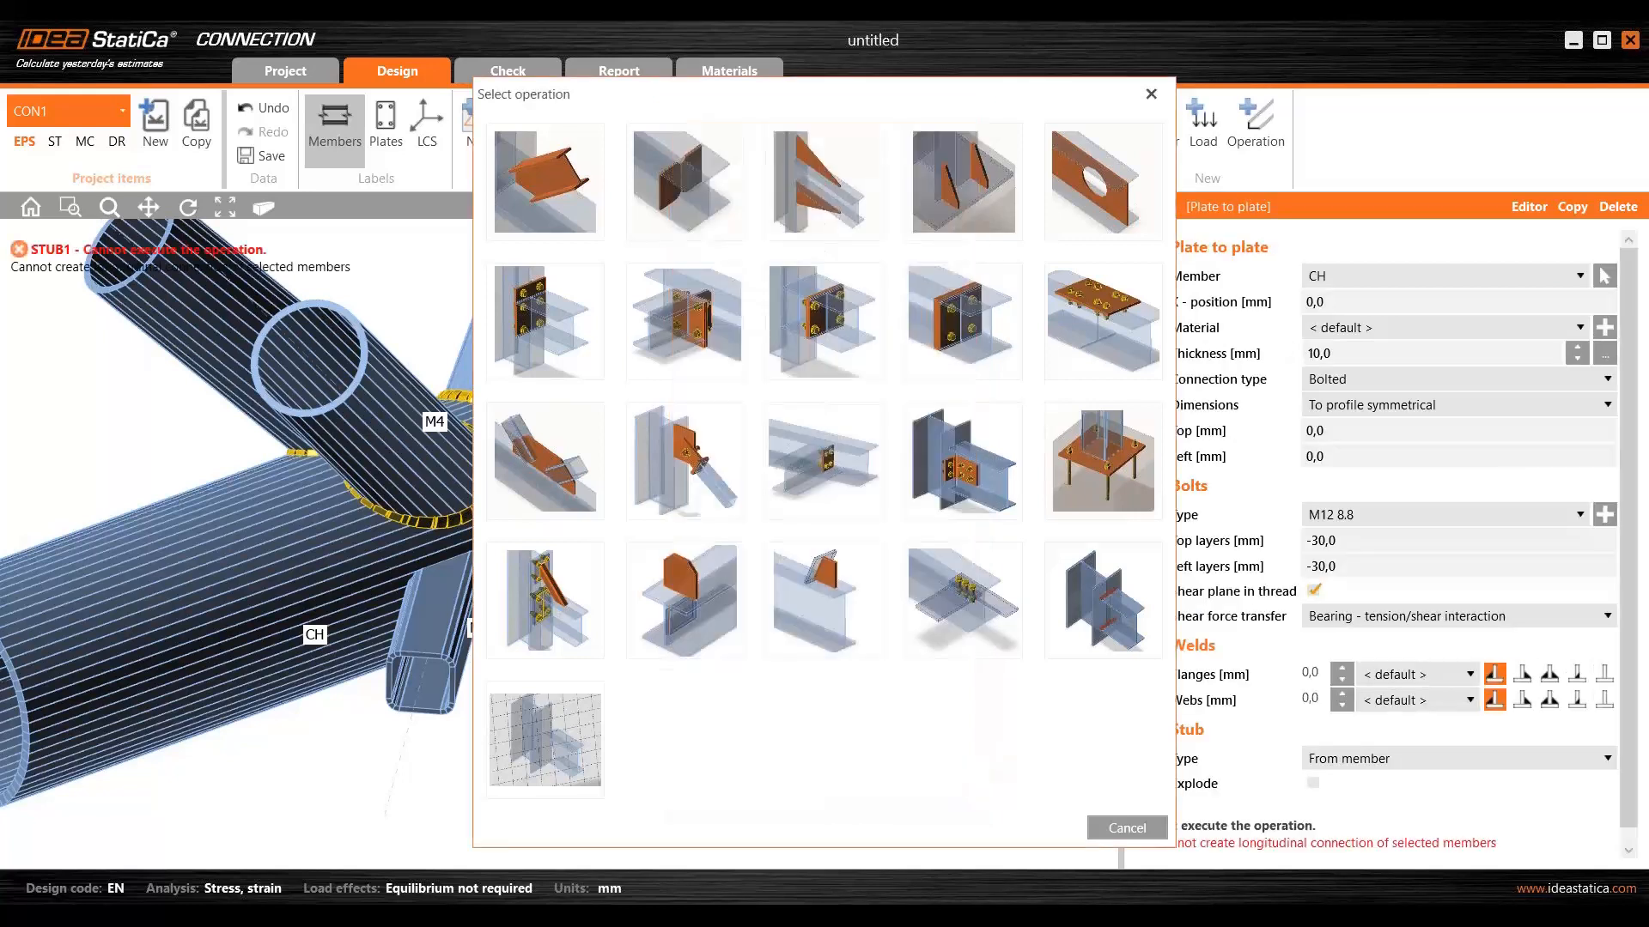
- Assign the plate-to-plate connection to member M6 instead of the chord
scroll(808, 625, "down", 10)
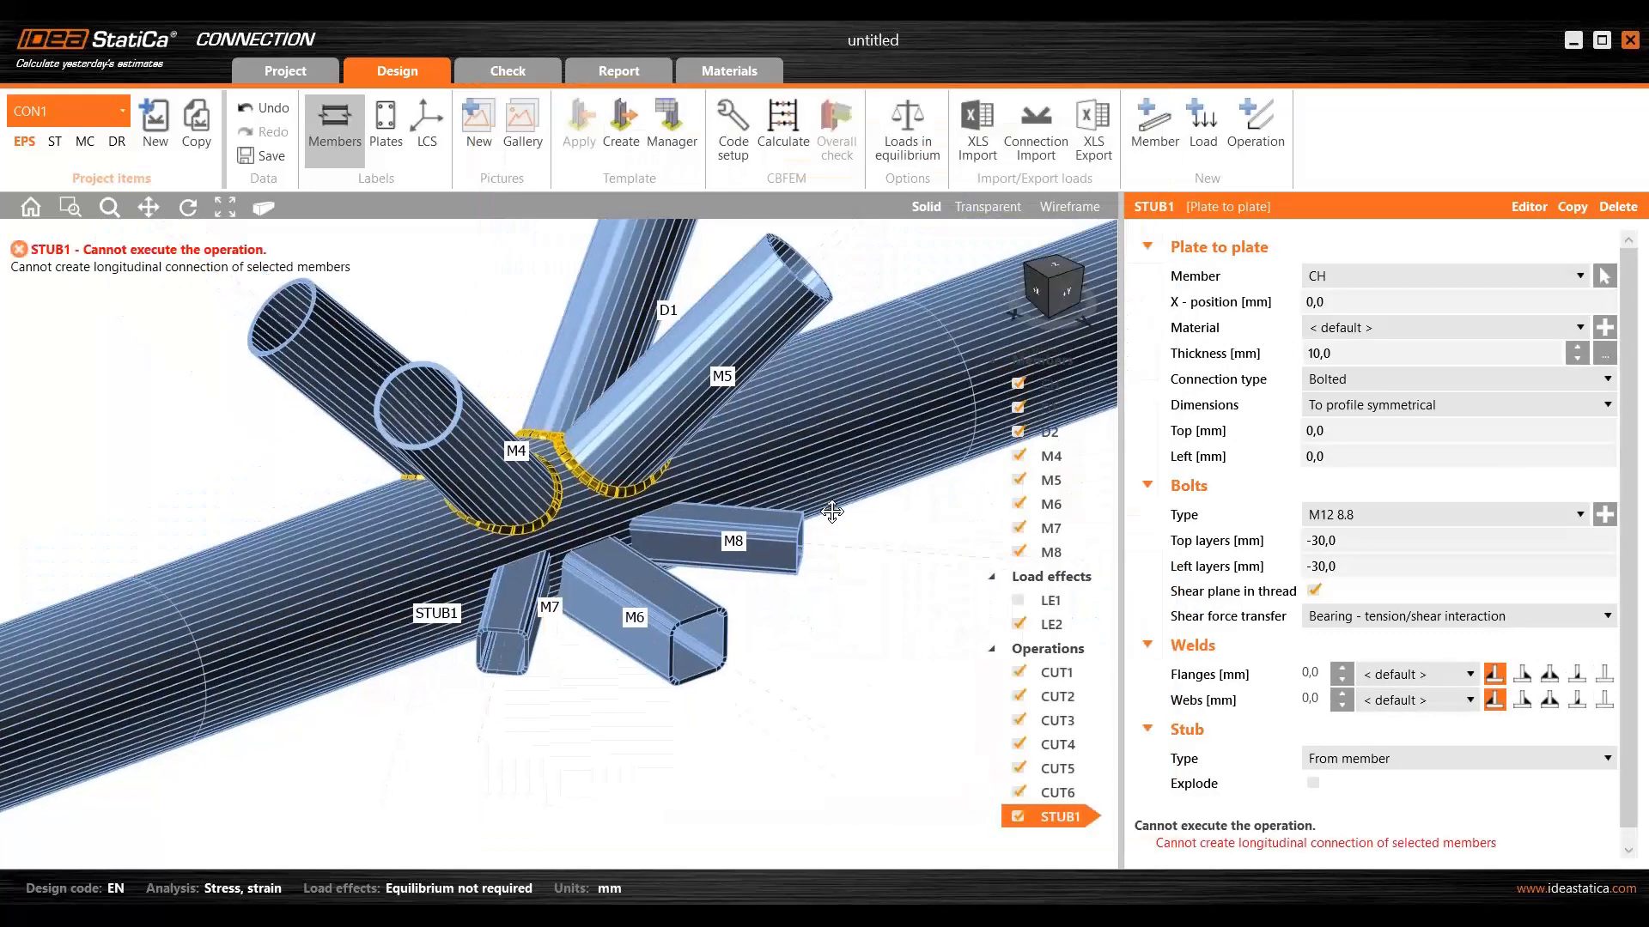
scroll(779, 546, "down", 3)
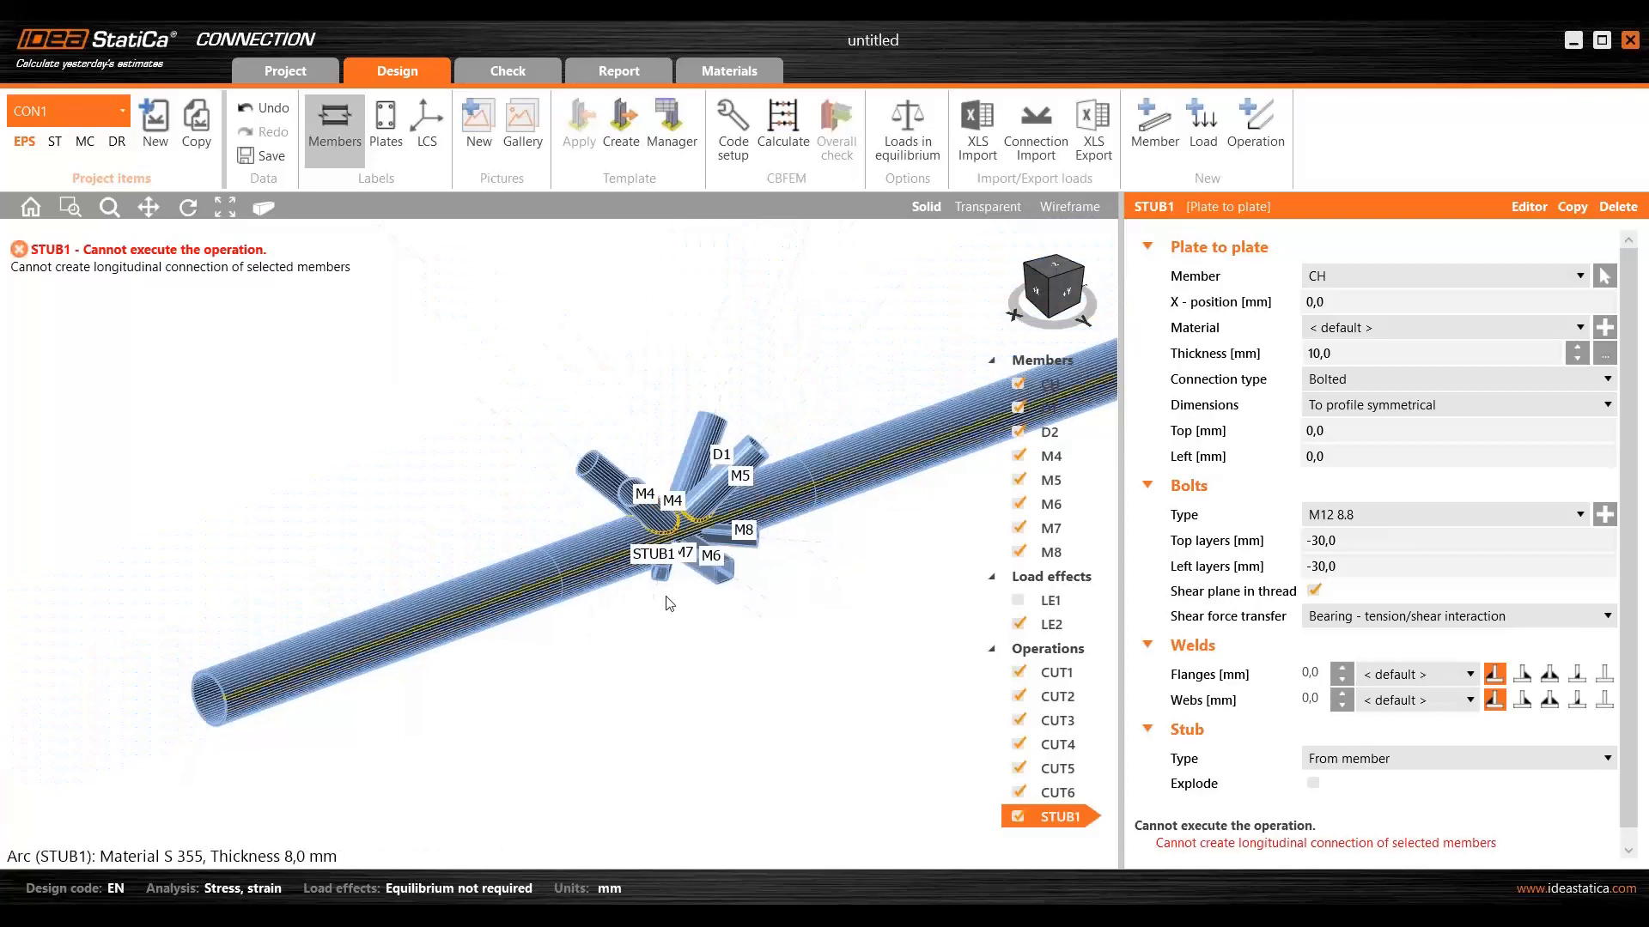
left_click(1333, 277)
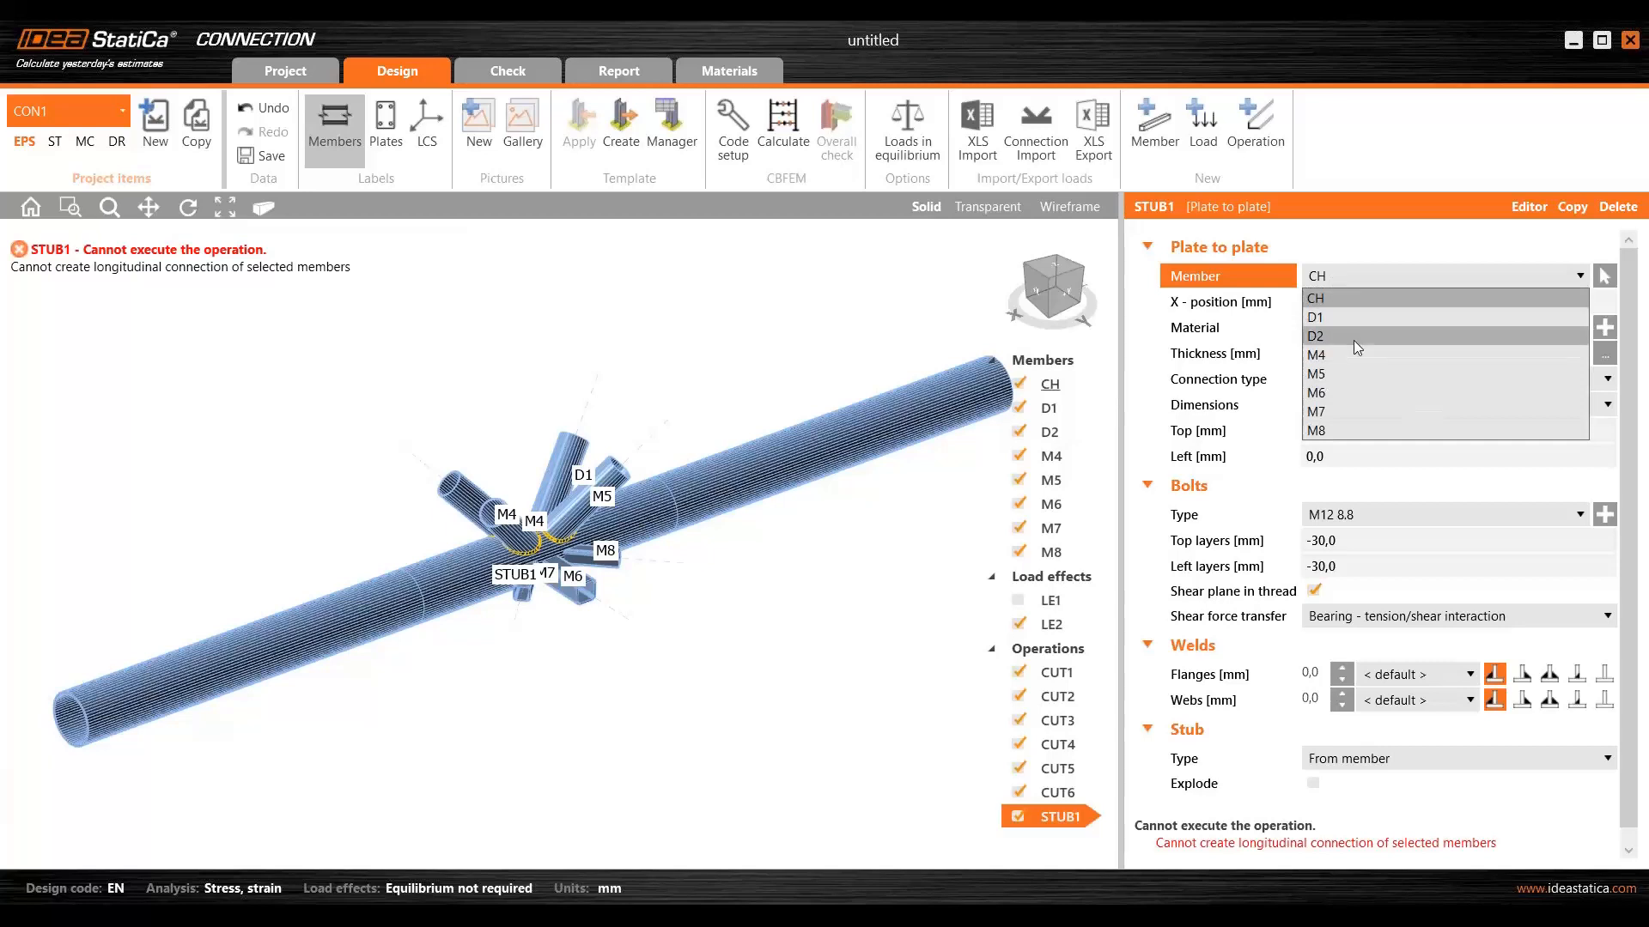
left_click(1327, 393)
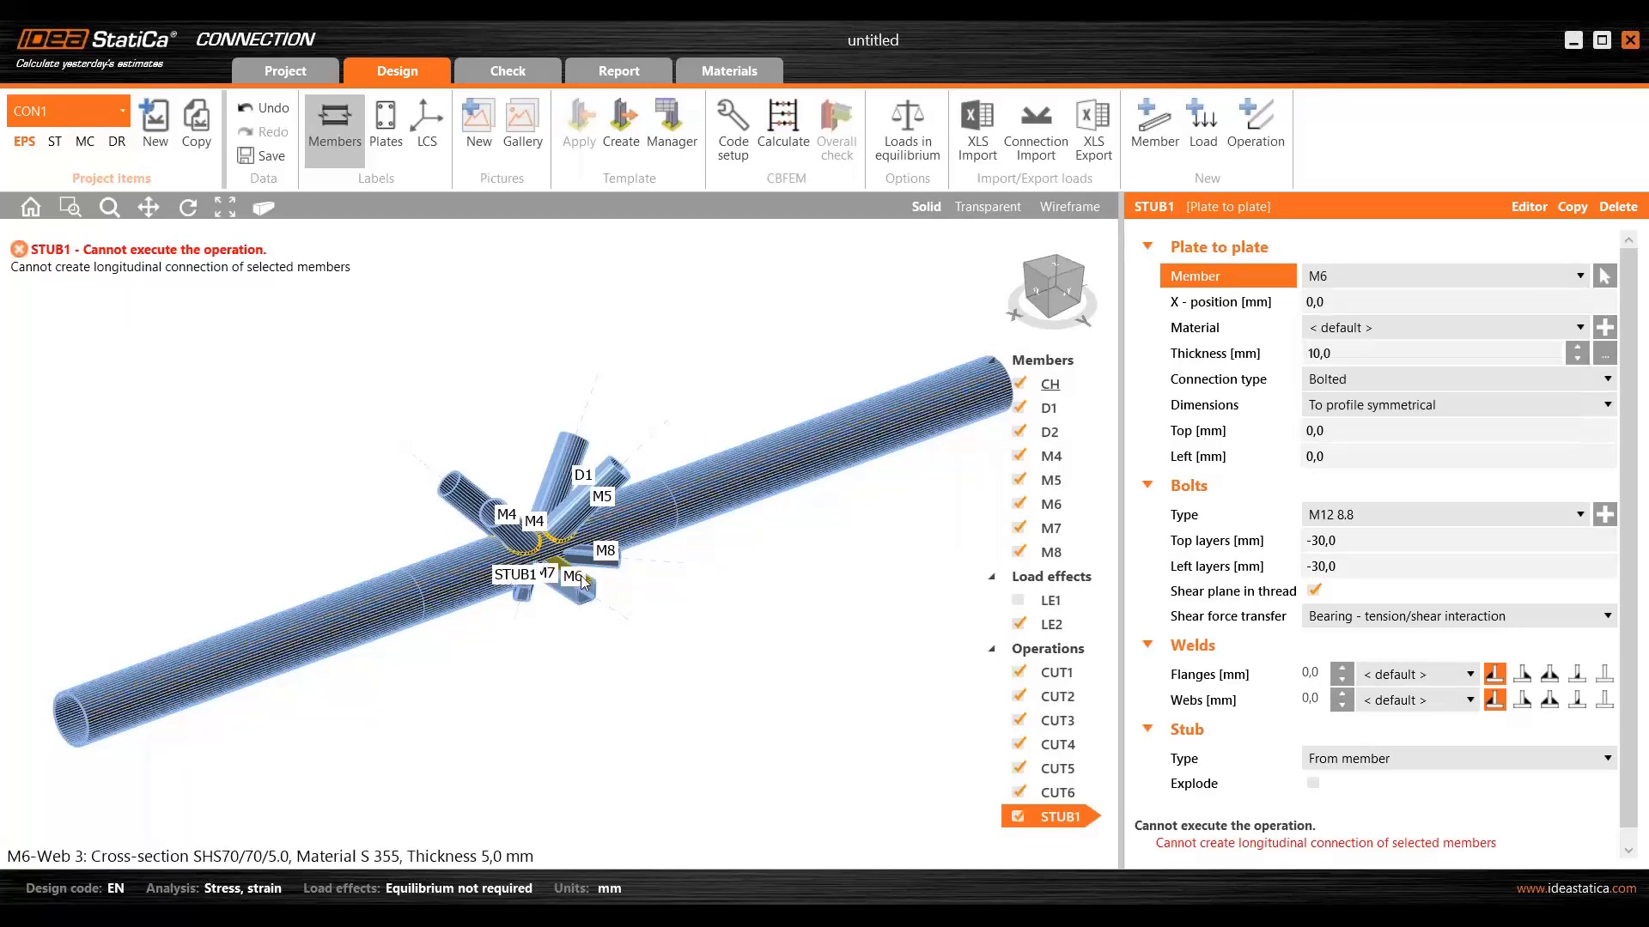
- Set the X-position of M6's plate-to-plate connection to 200 mm
scroll(575, 590, "up", 6)
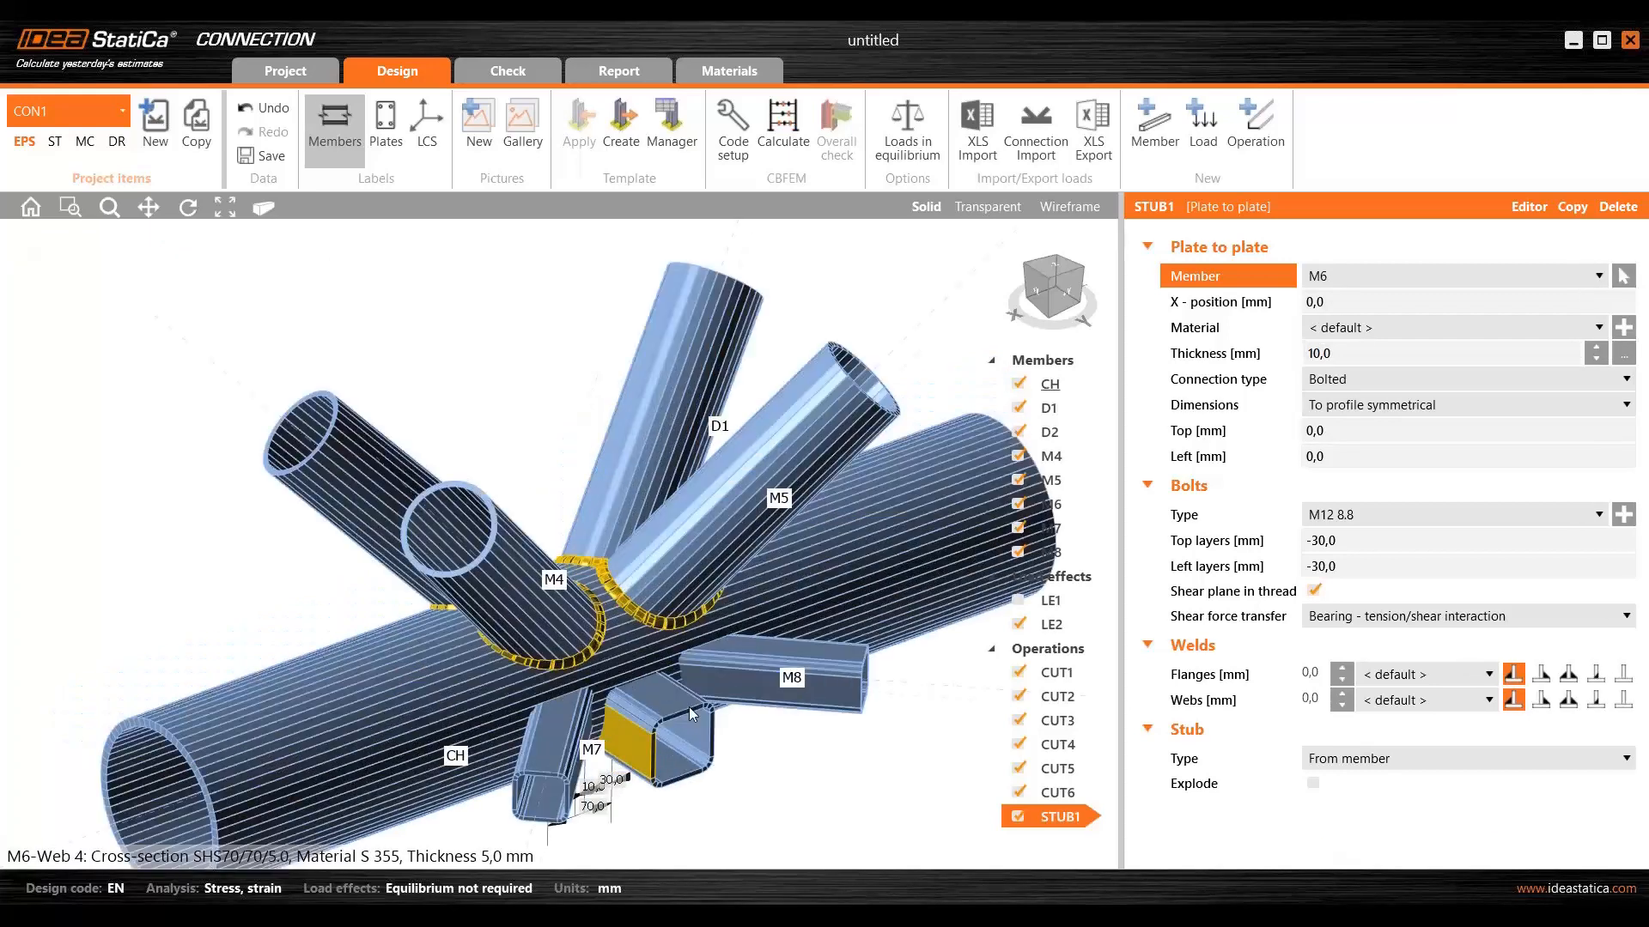
scroll(459, 636, "down", 8)
scroll(458, 635, "up", 5)
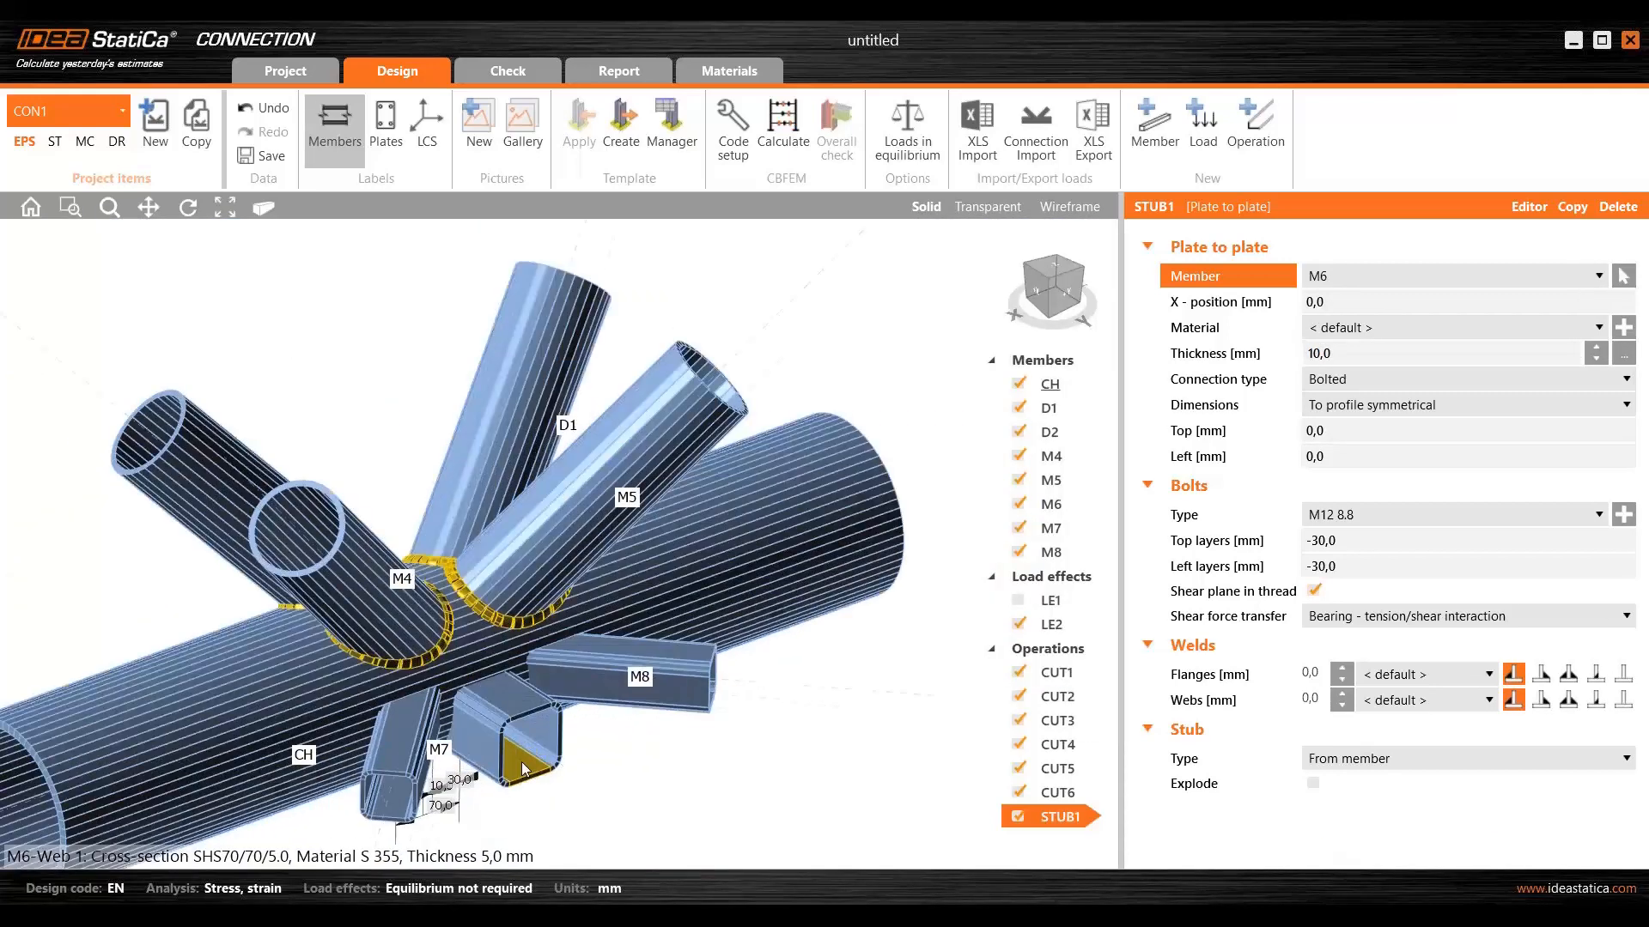
middle_click_drag(455, 635, 468, 592)
scroll(472, 591, "down", 2)
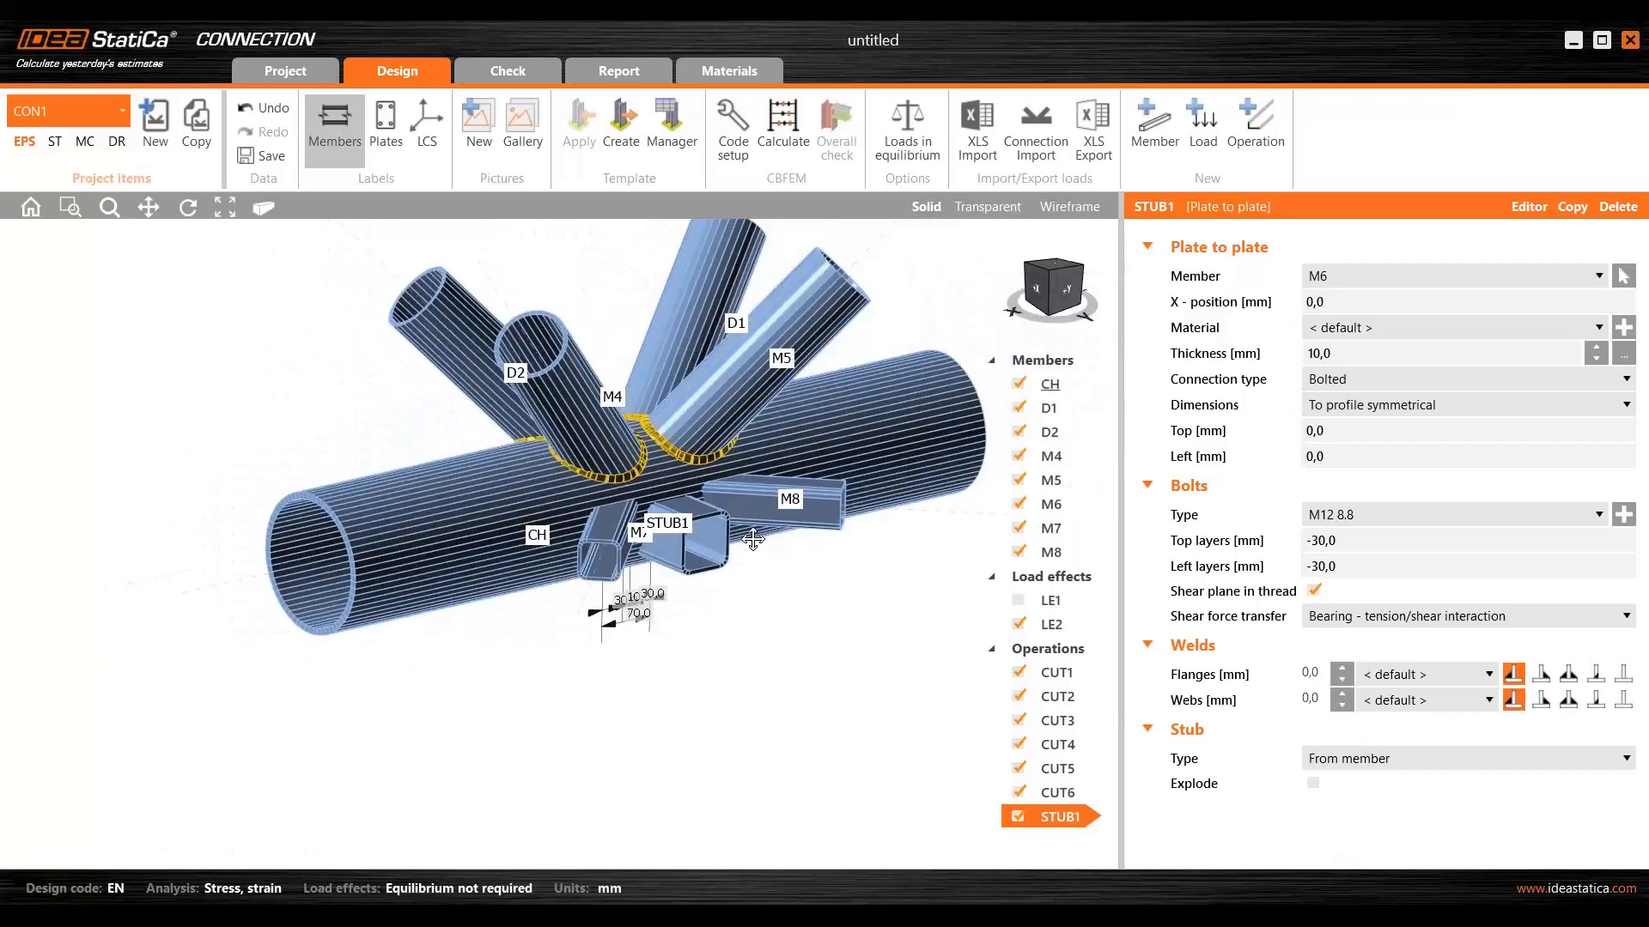
middle_click_drag(750, 541, 701, 548)
left_click(1327, 302)
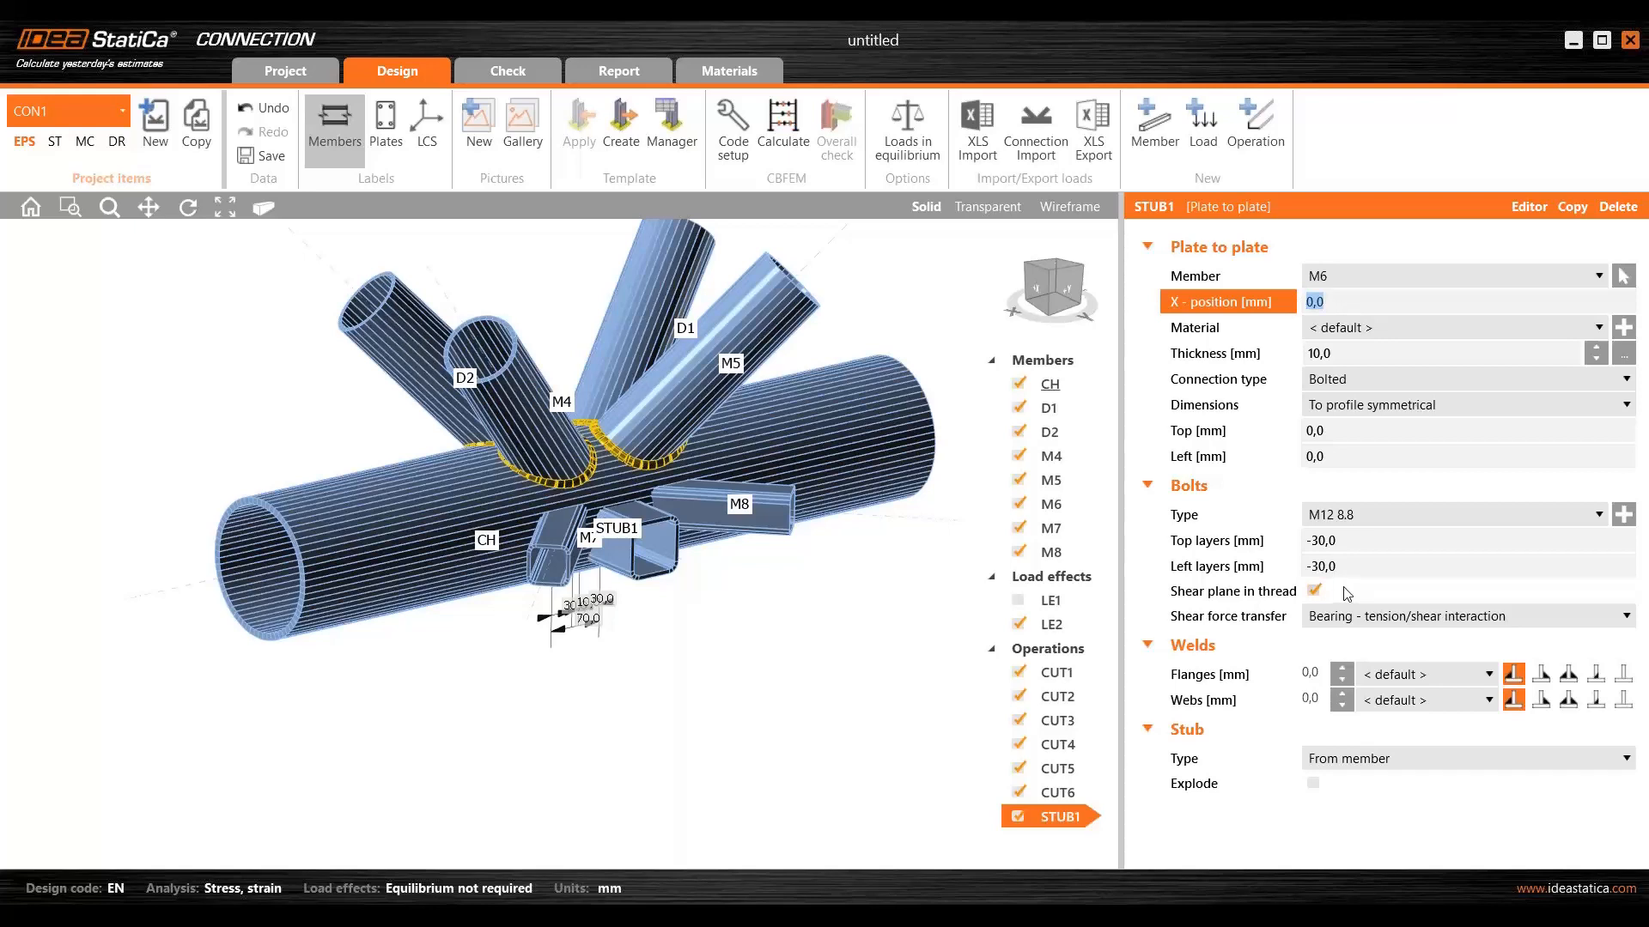
type("200")
key("Tab")
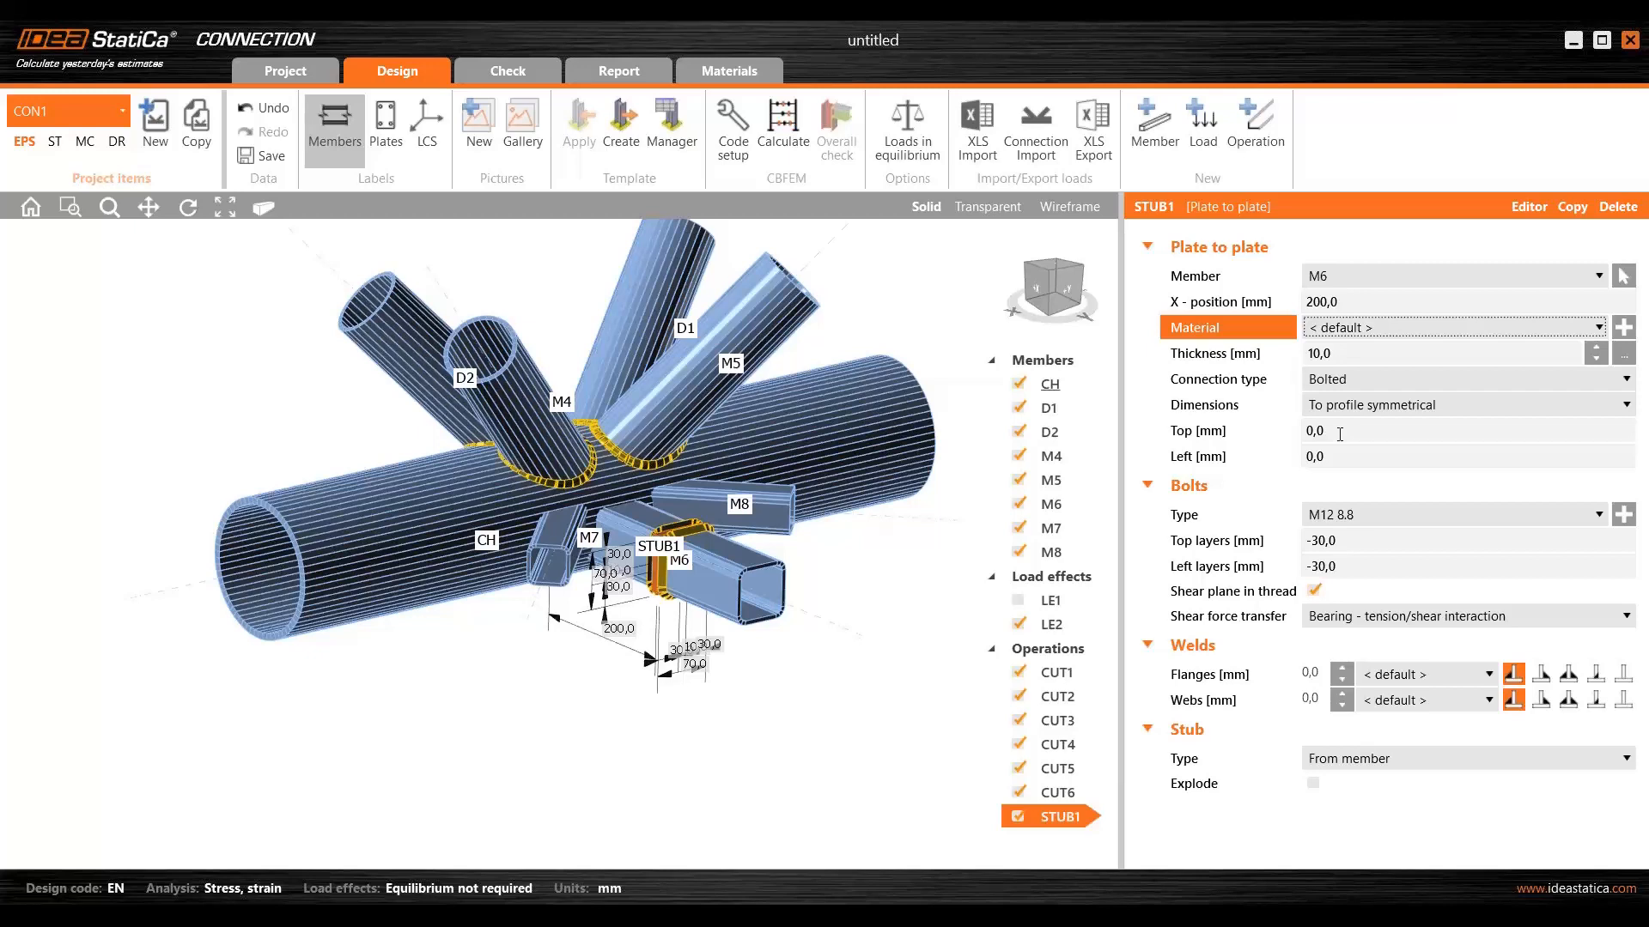
- Set the top and left dimensions of M6's end plate to 50 mm each
left_click(1340, 435)
double_click(1339, 434)
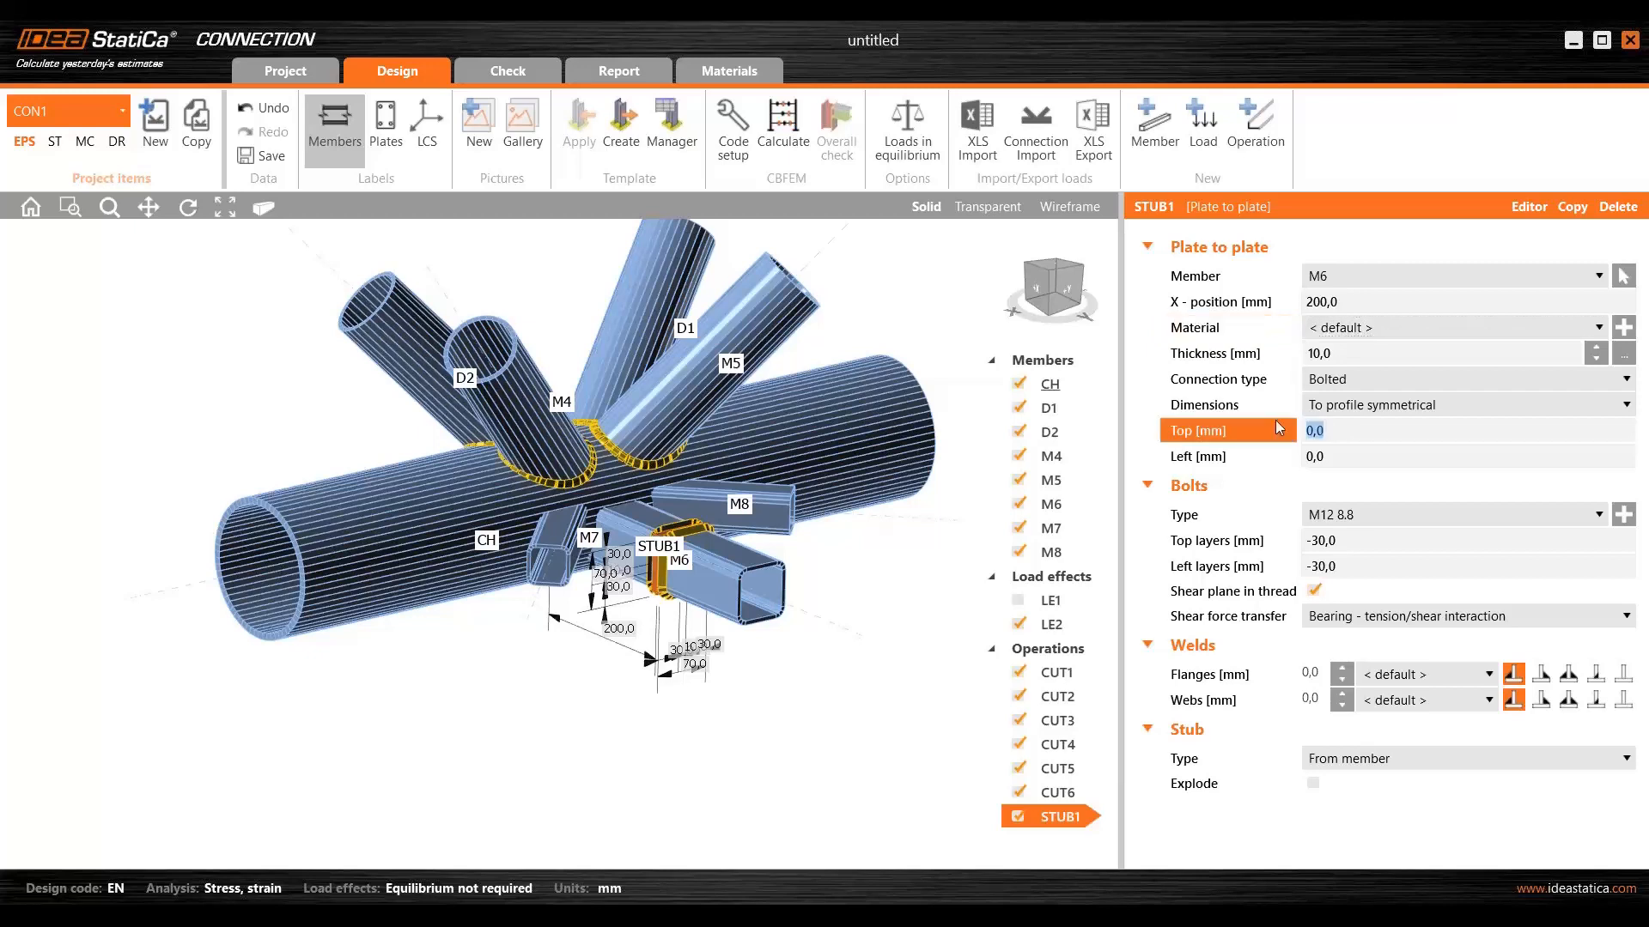
type("50")
key("Tab")
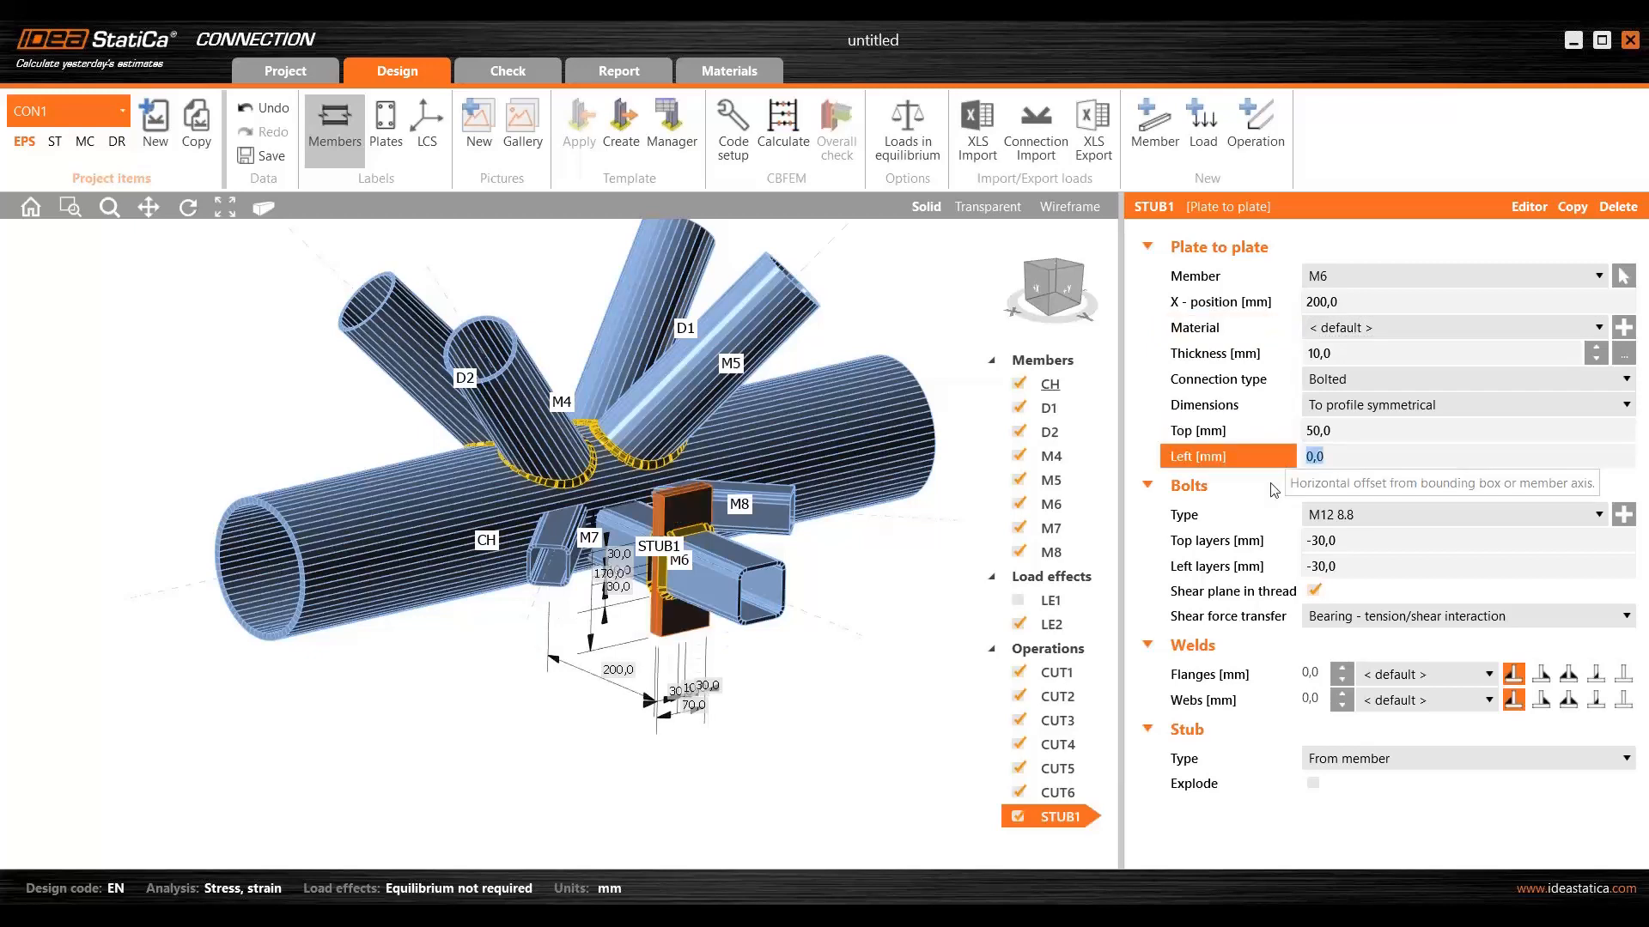
type("50")
key("Tab")
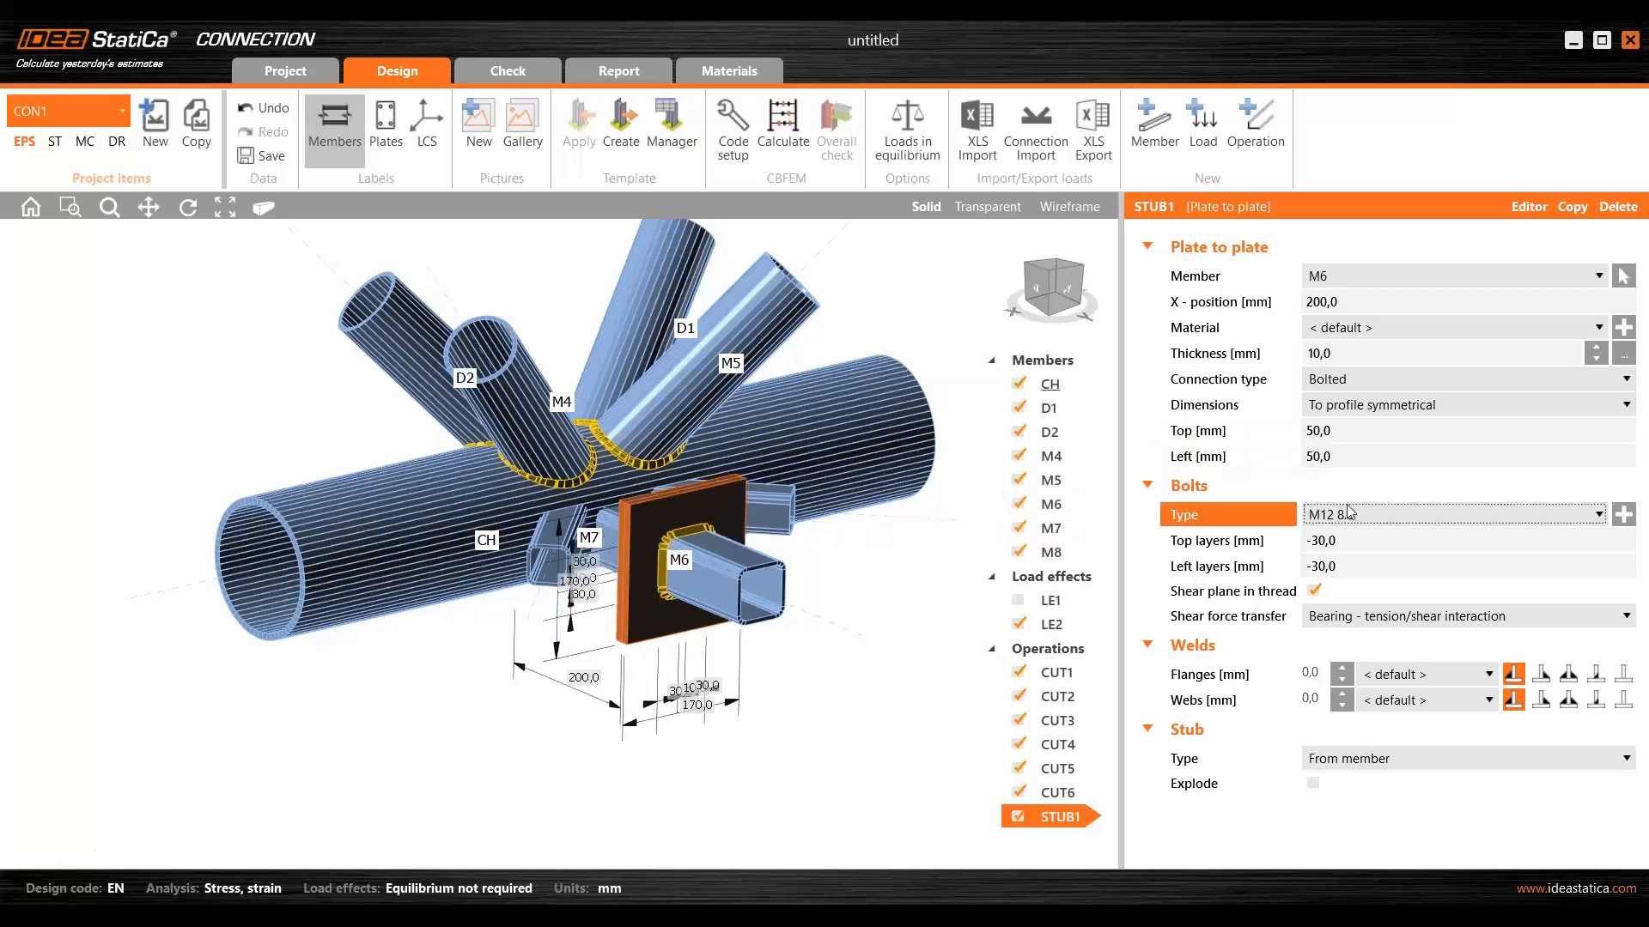
- Set both the top and left bolt layers of M6's plate connection to 30 -40 mm
left_click(1353, 543)
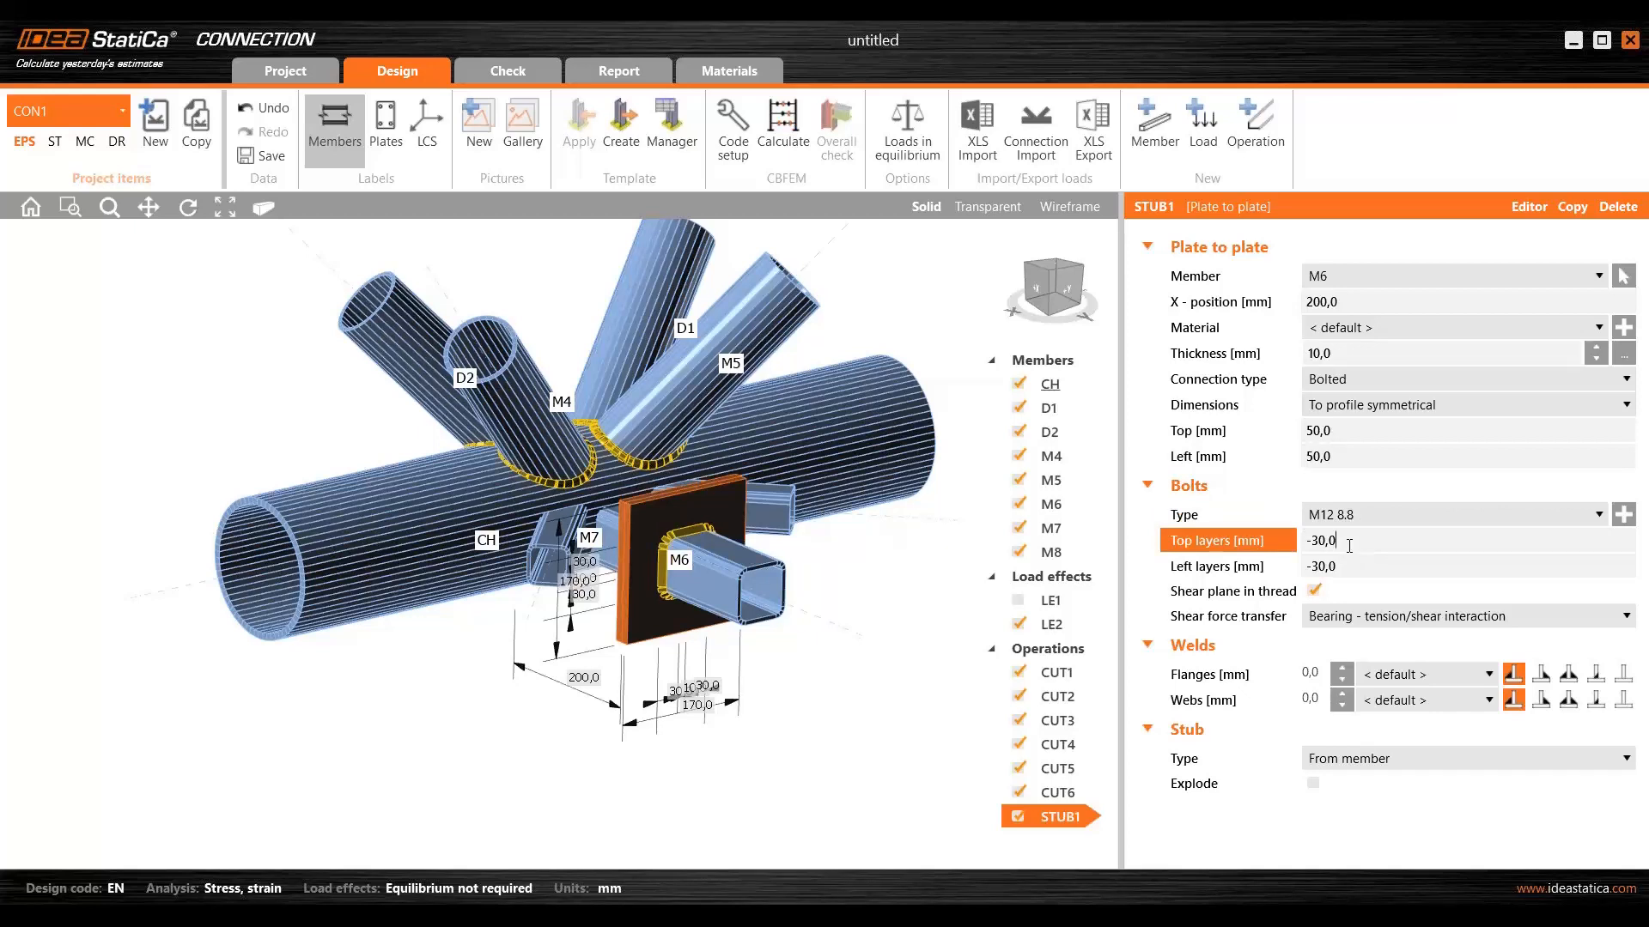
double_click(1349, 543)
type("3")
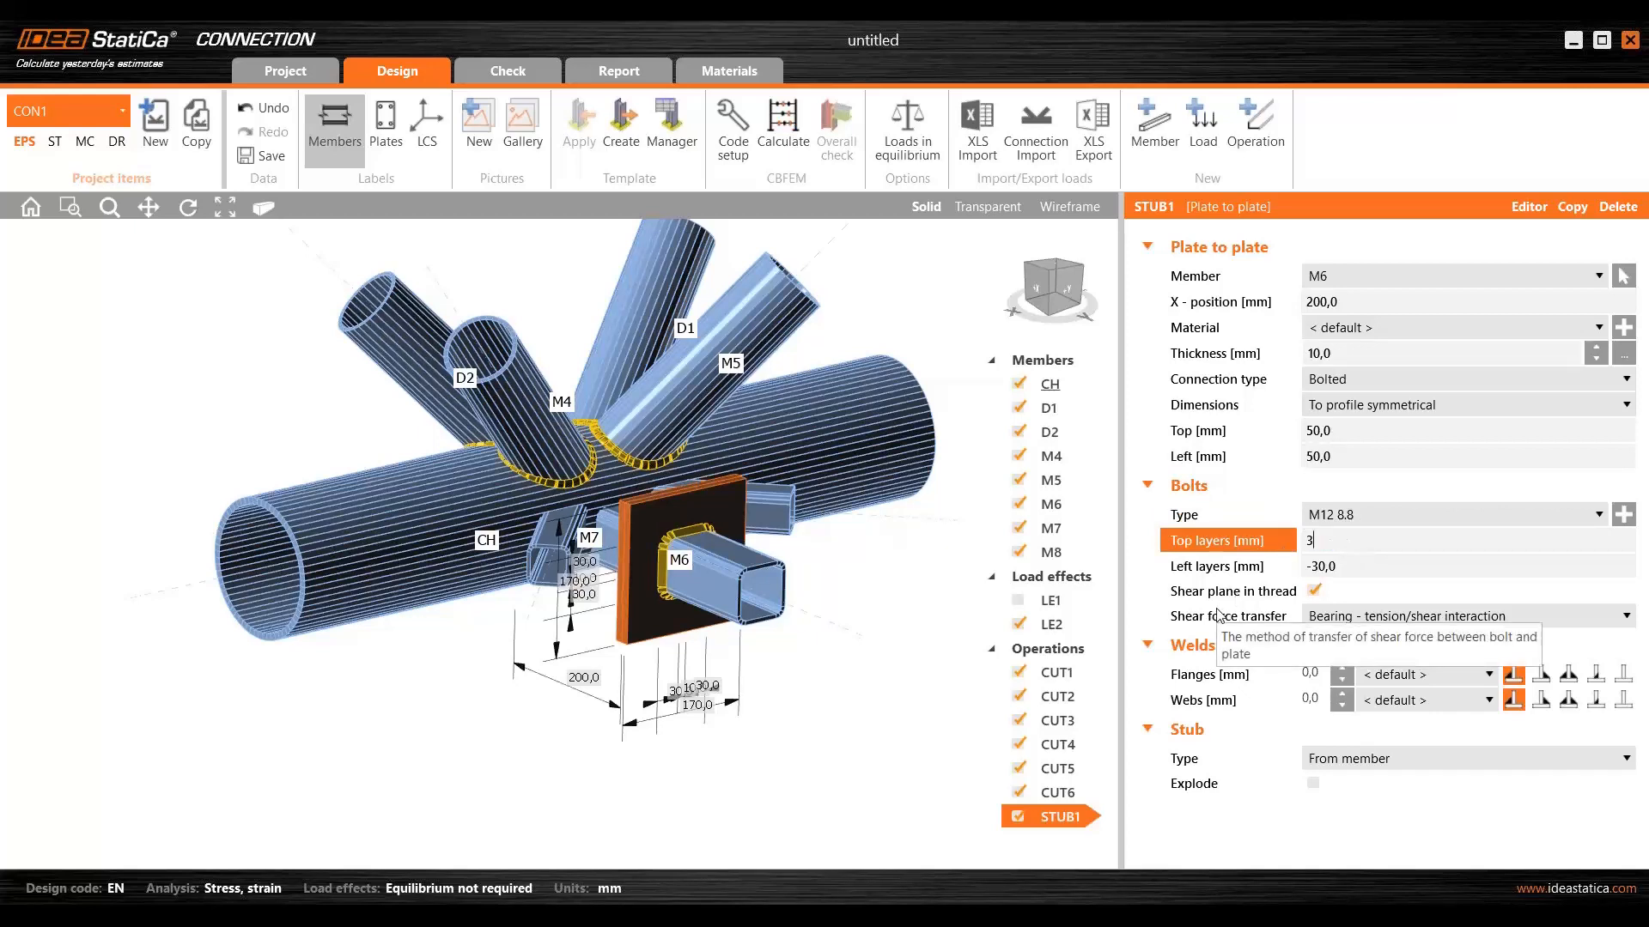
type("0,0 -40")
key("Tab")
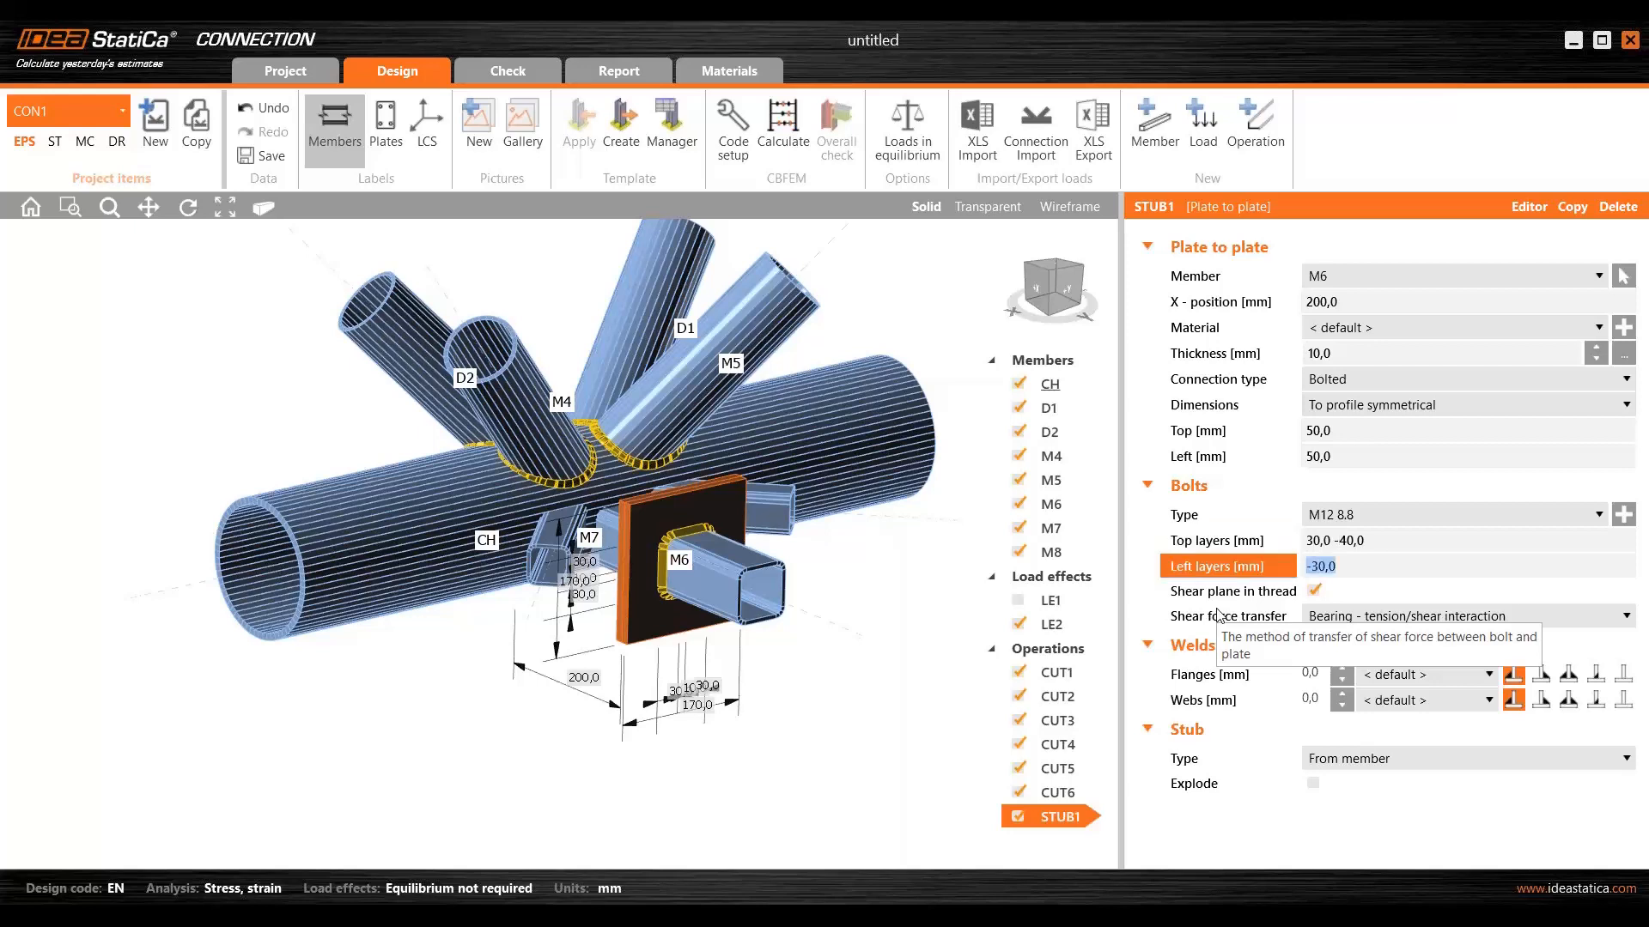
type("3")
type("0,0 -")
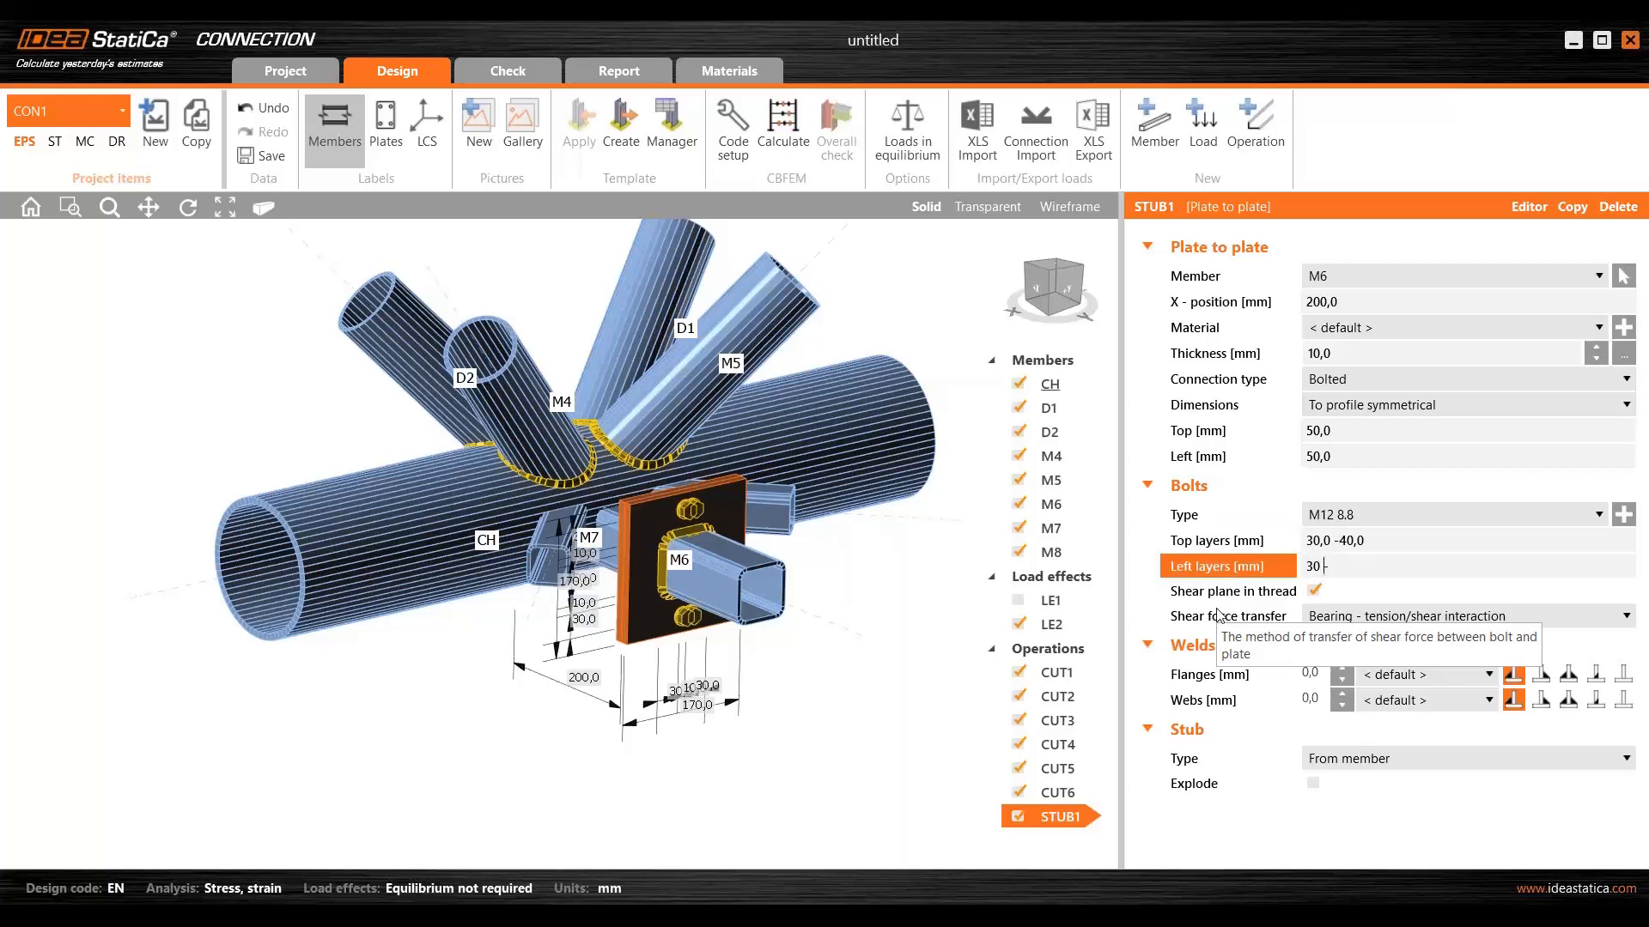
type("40")
key("Tab")
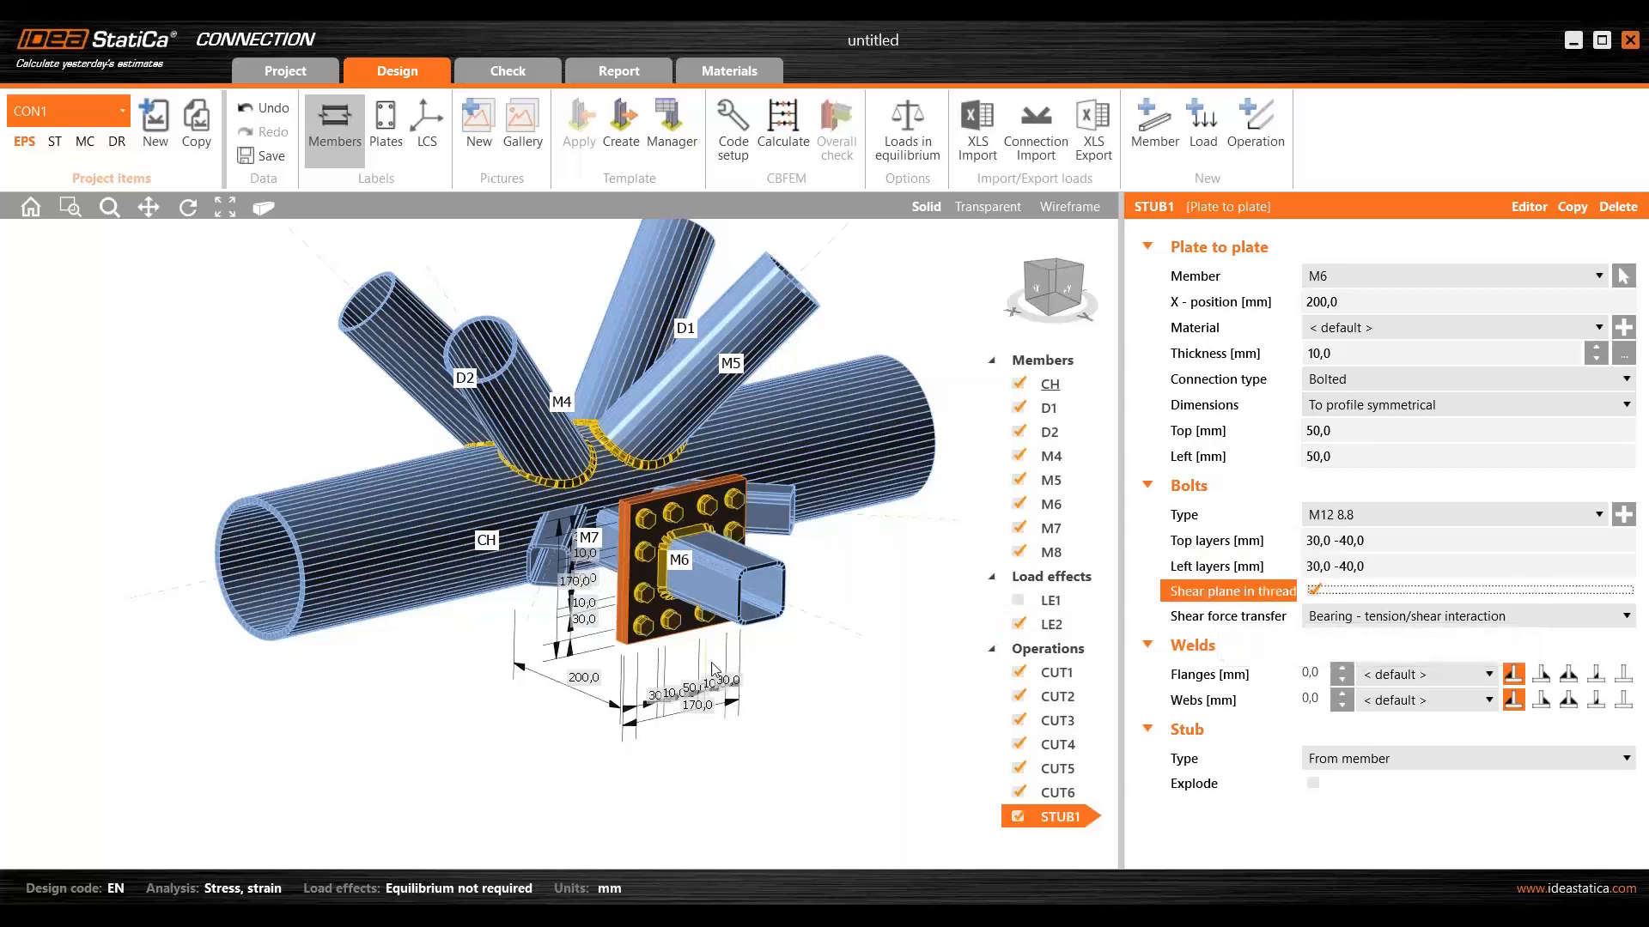
- Change the flange welds of M6's plate connection to butt welds and set the web weld size to 6 mm
middle_click_drag(704, 608, 625, 580)
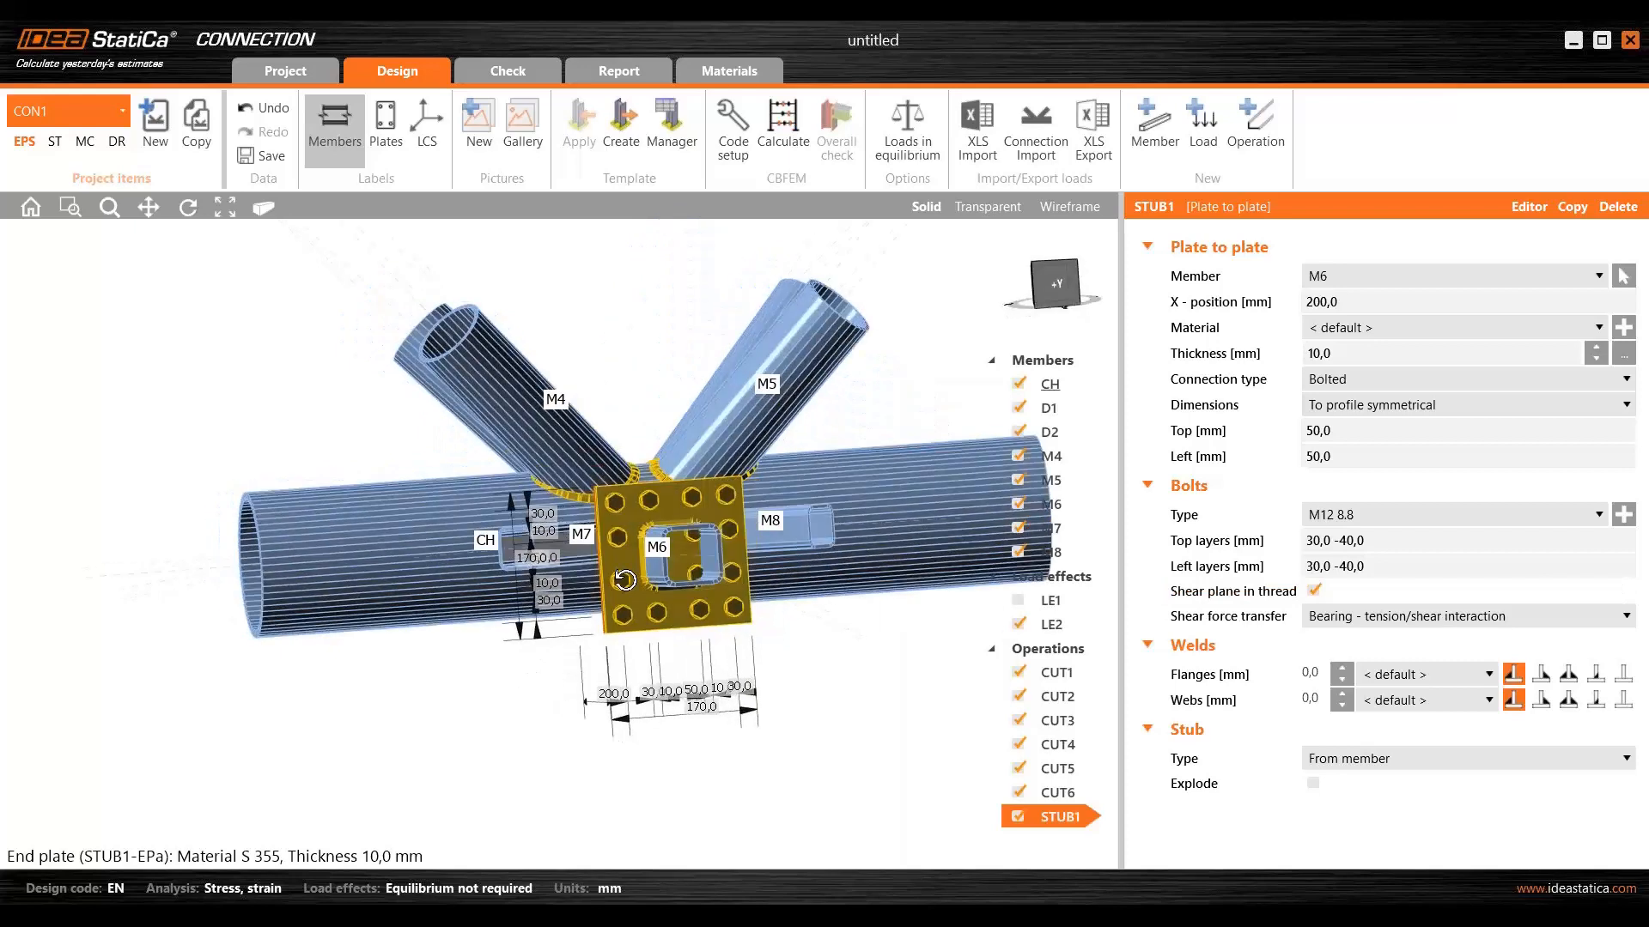
scroll(657, 550, "up", 5)
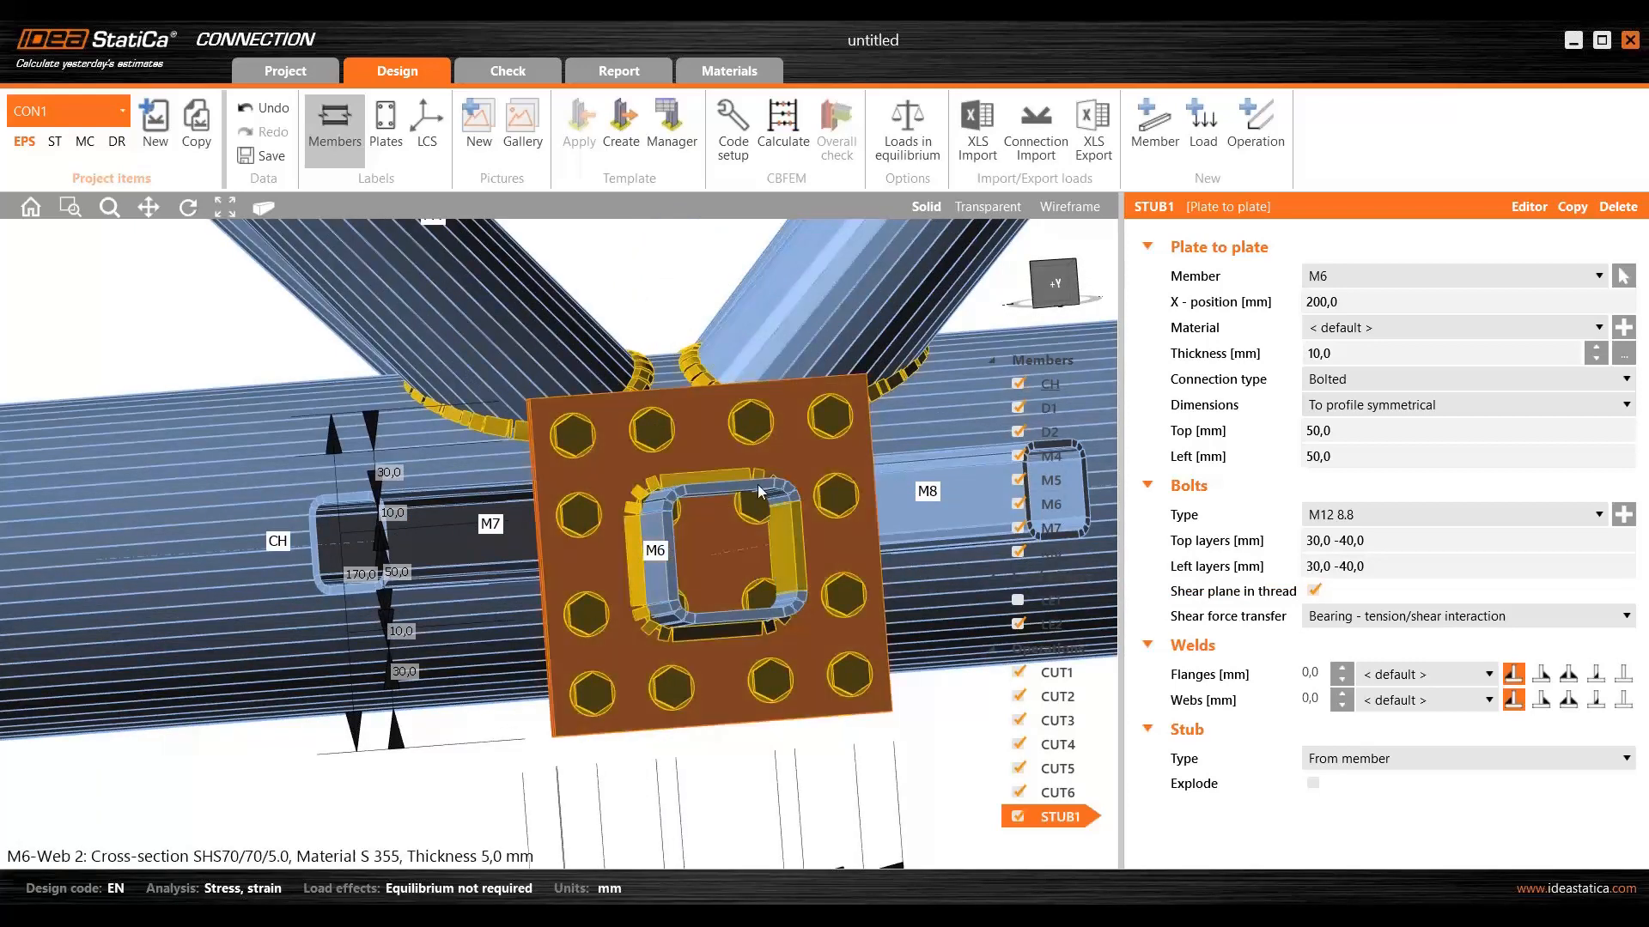
middle_click_drag(759, 491, 718, 541)
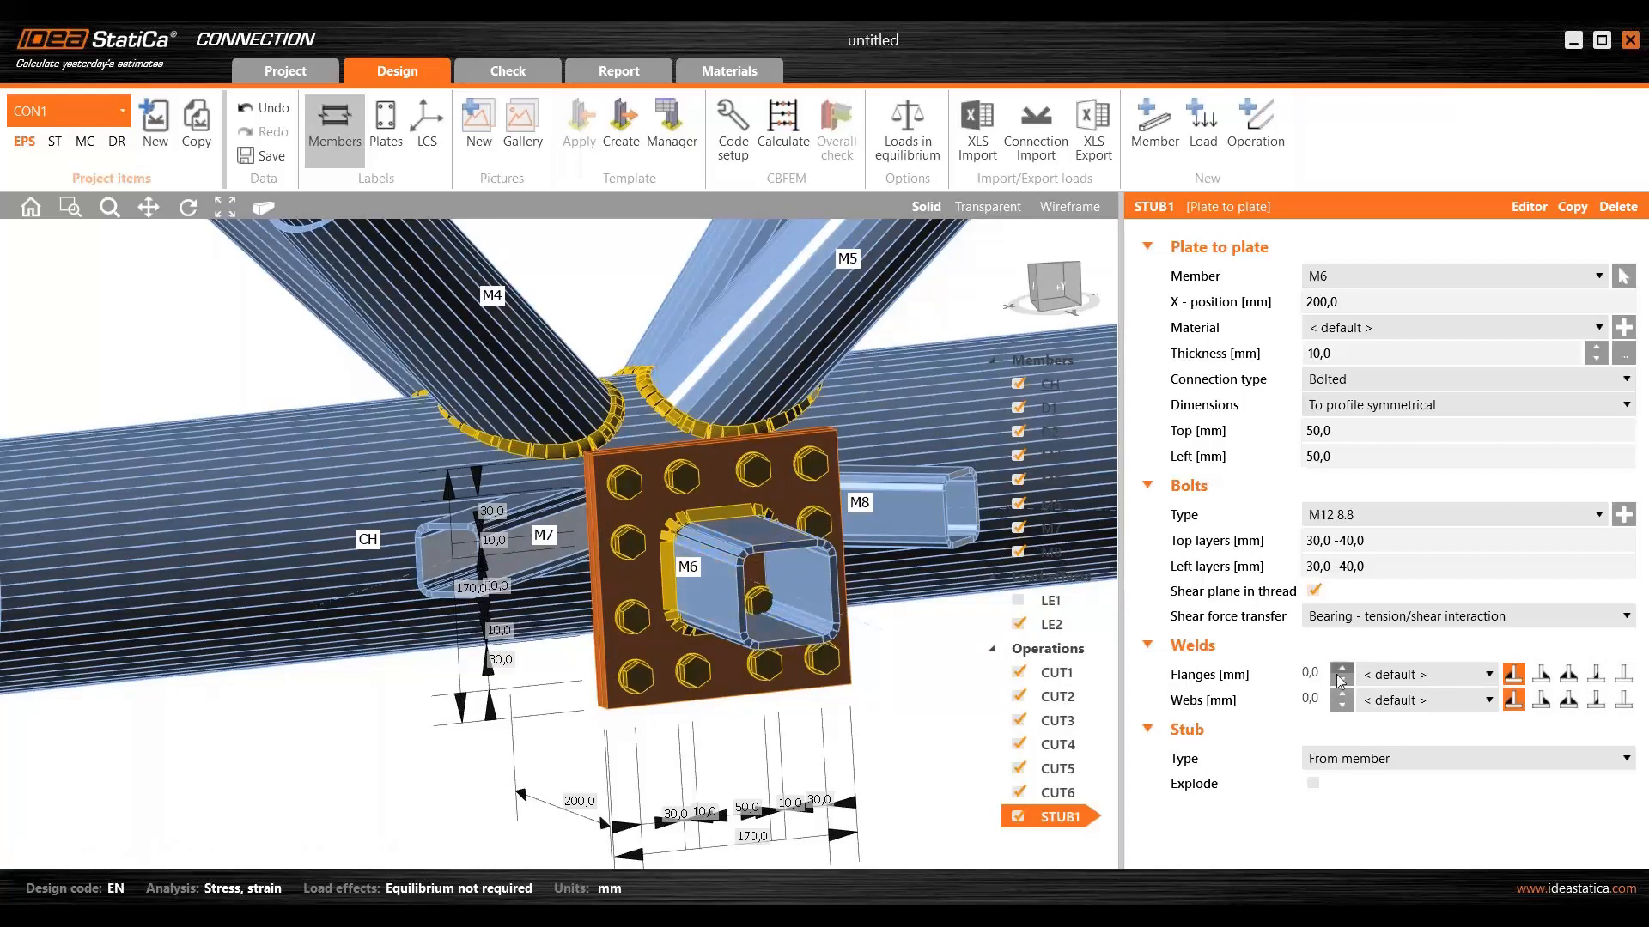
left_click(1623, 674)
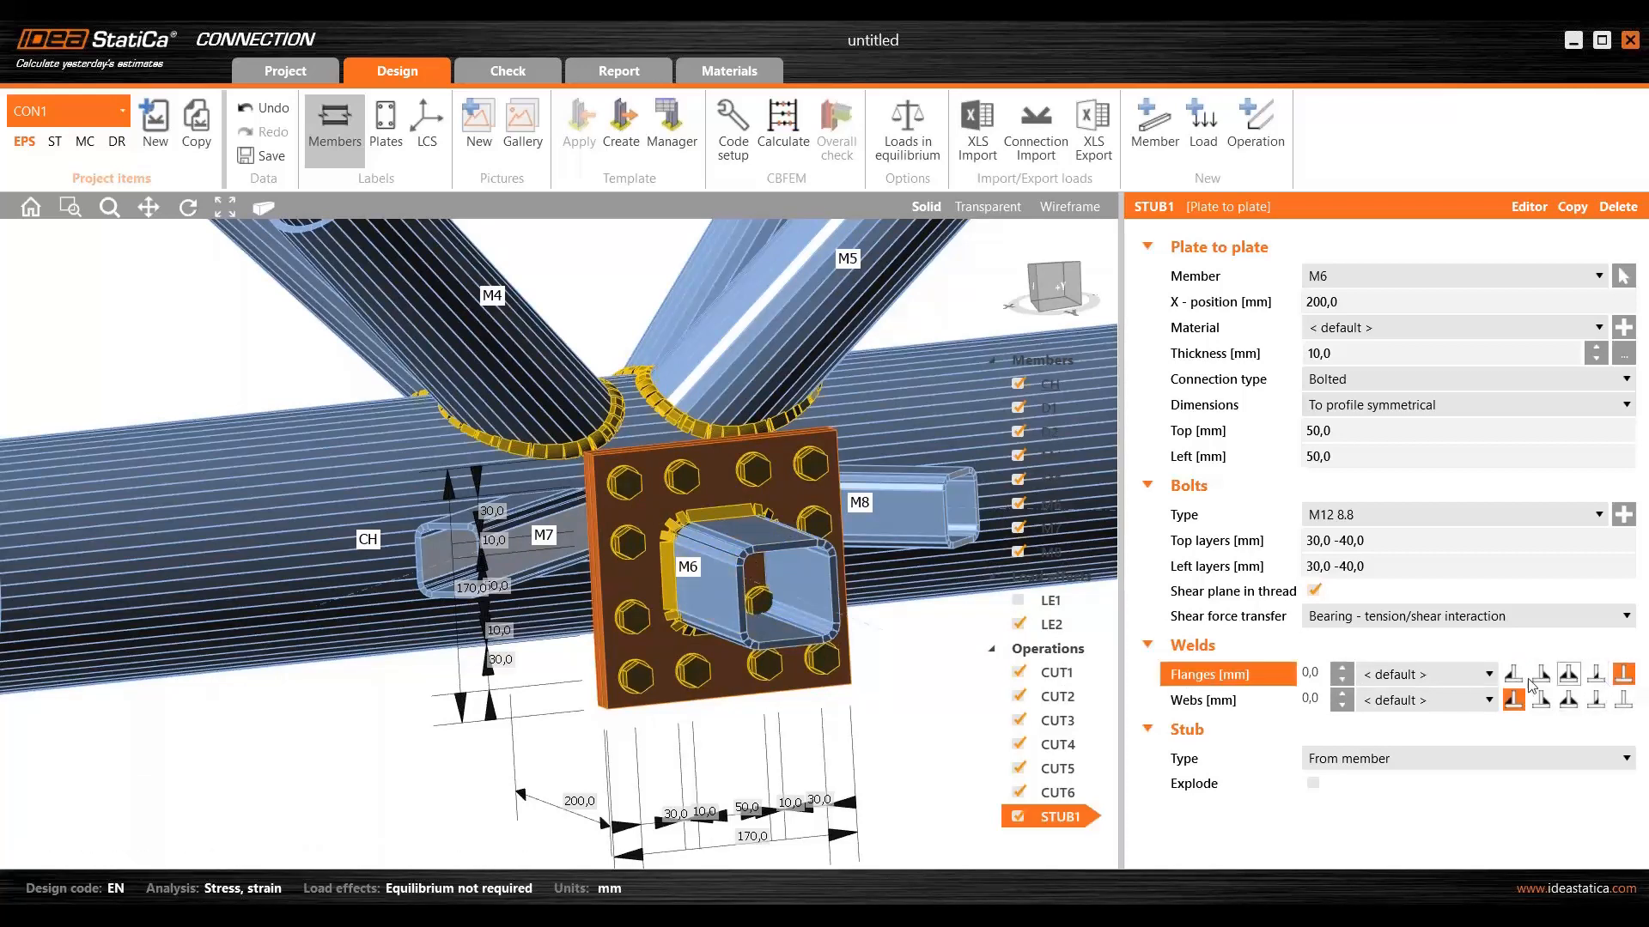
left_click(1309, 699)
type("6")
key("Tab")
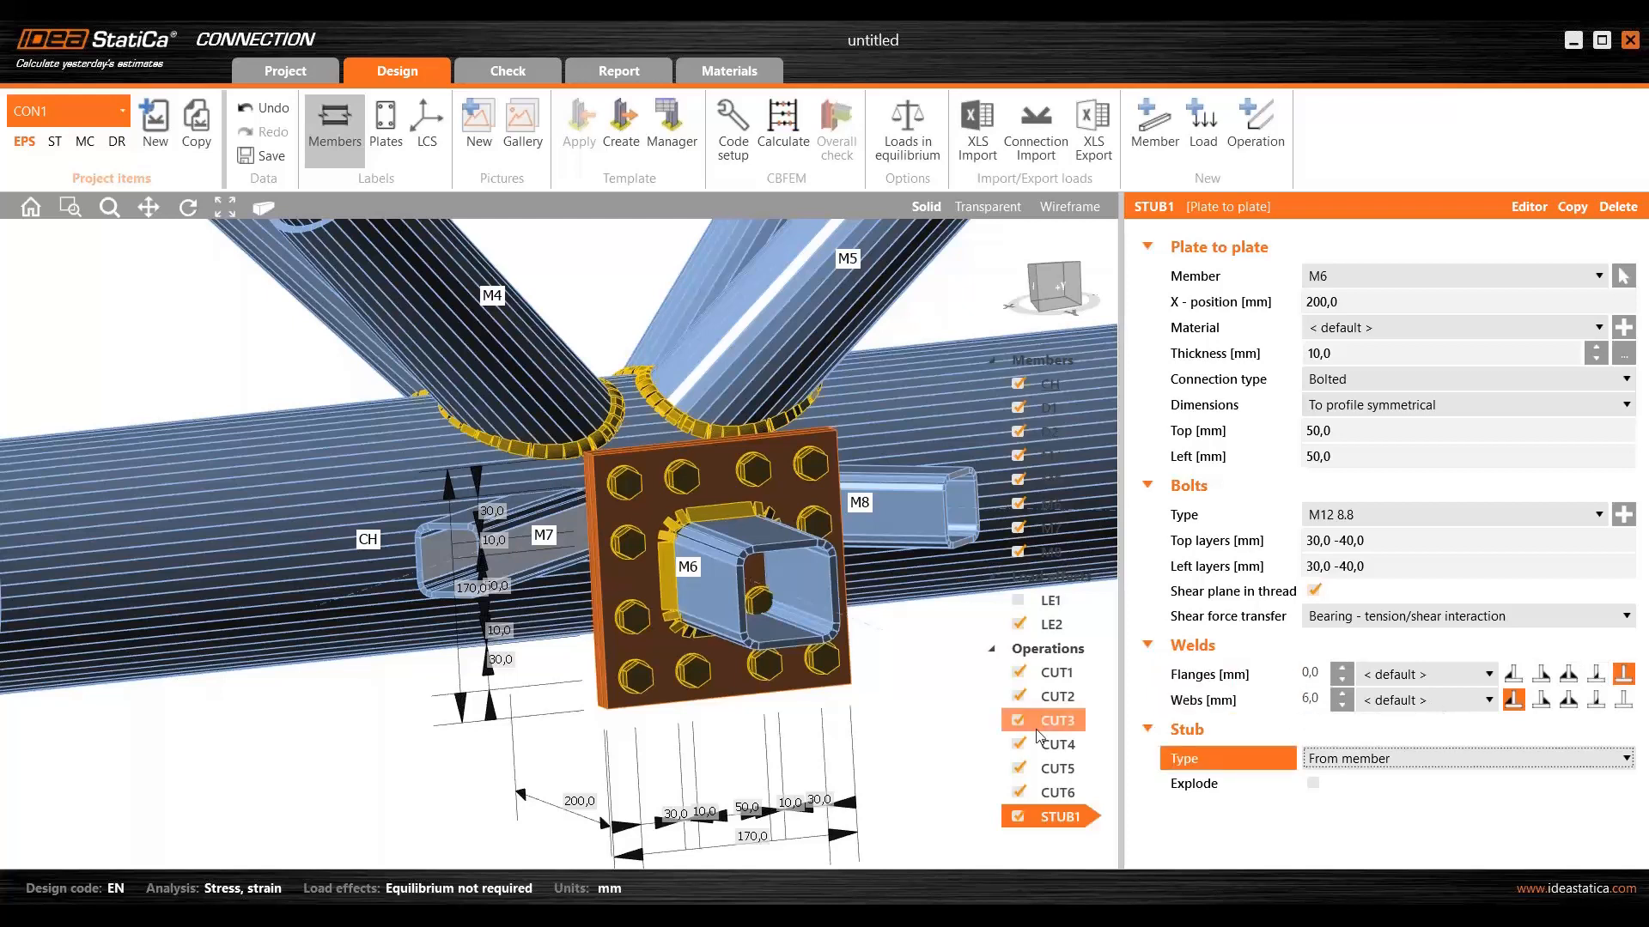
- Set the stub type of M6's plate connection to Selected and assign it a new SHS90/90/5.0 cross-section
scroll(840, 659, "down", 2)
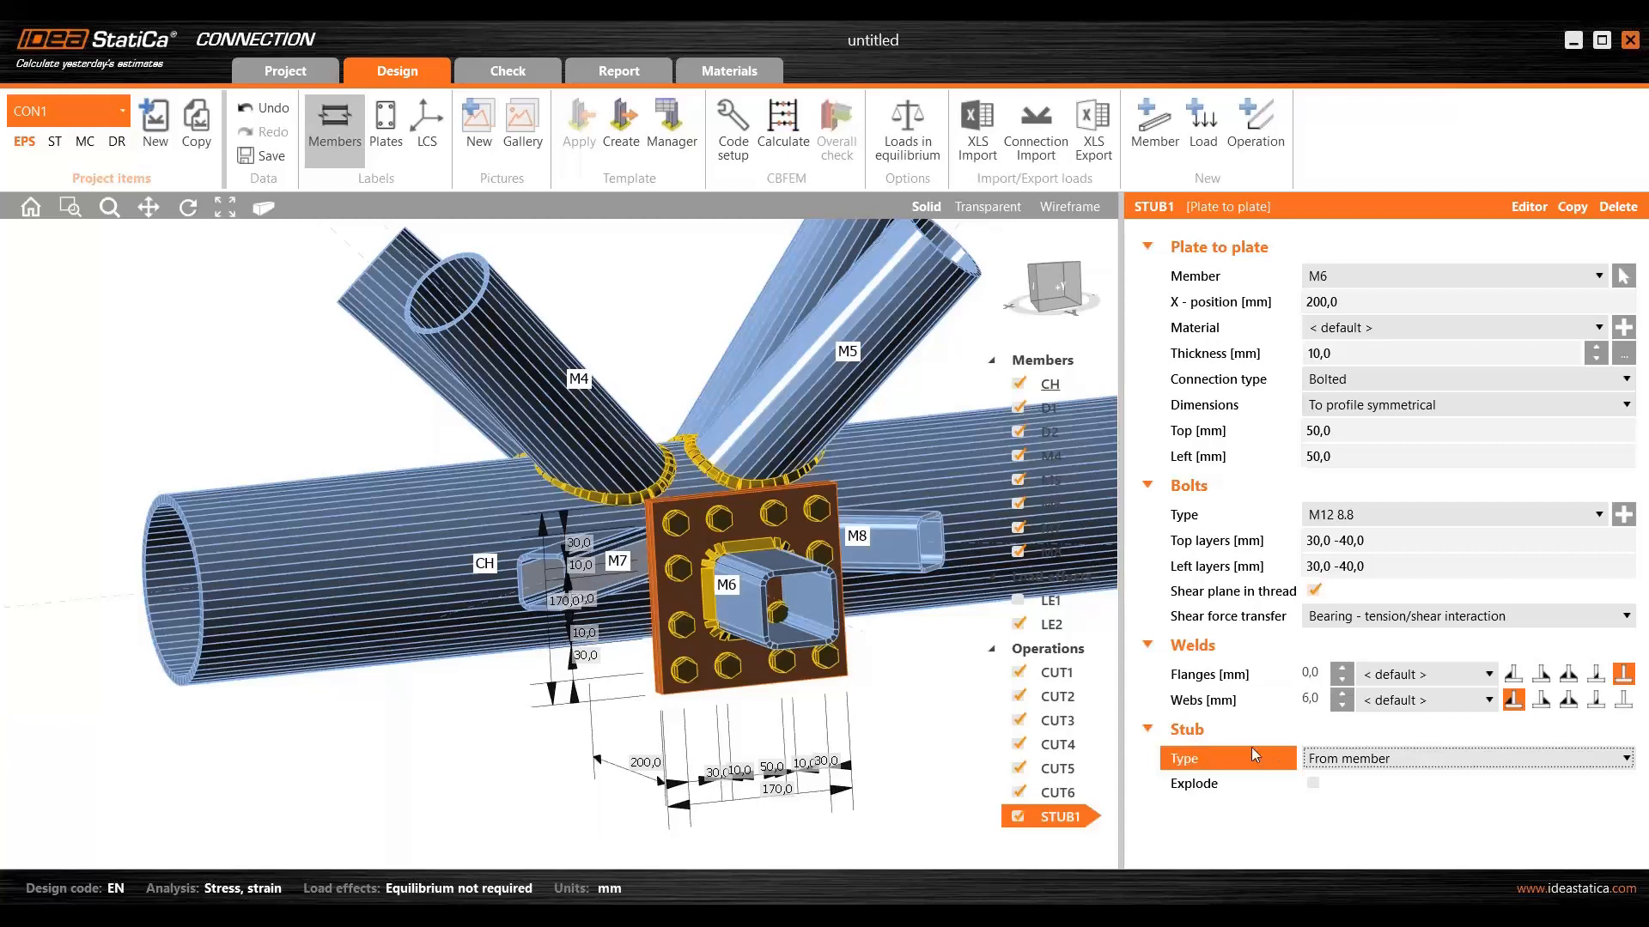
middle_click_drag(720, 649, 823, 688, "ctrl")
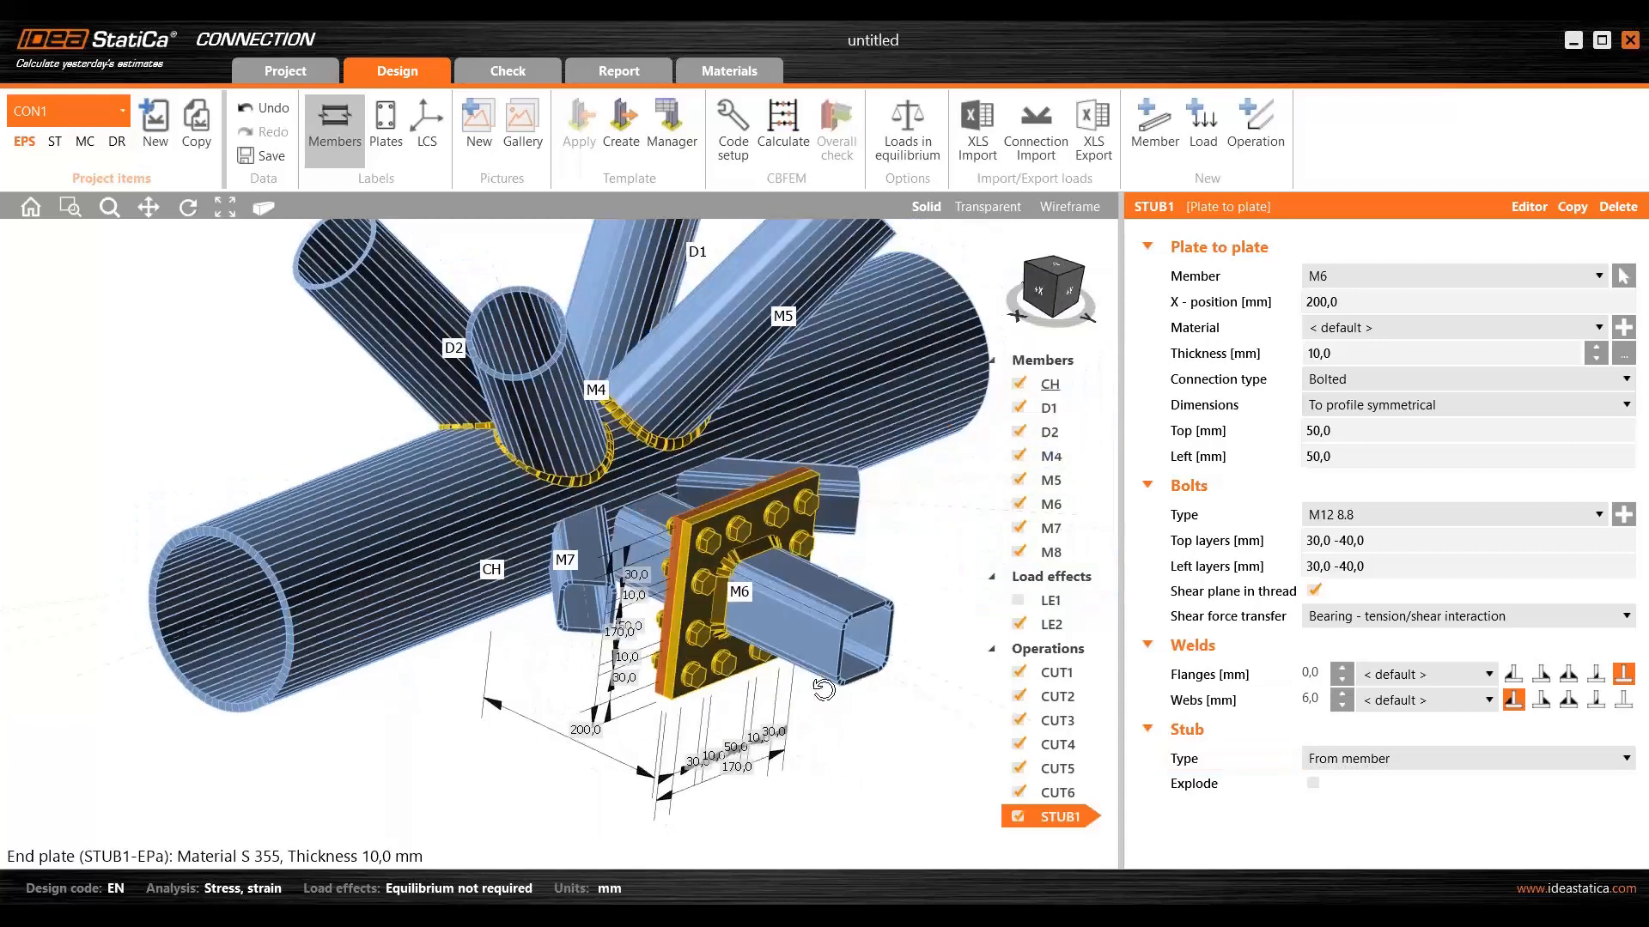
scroll(644, 550, "up", 2)
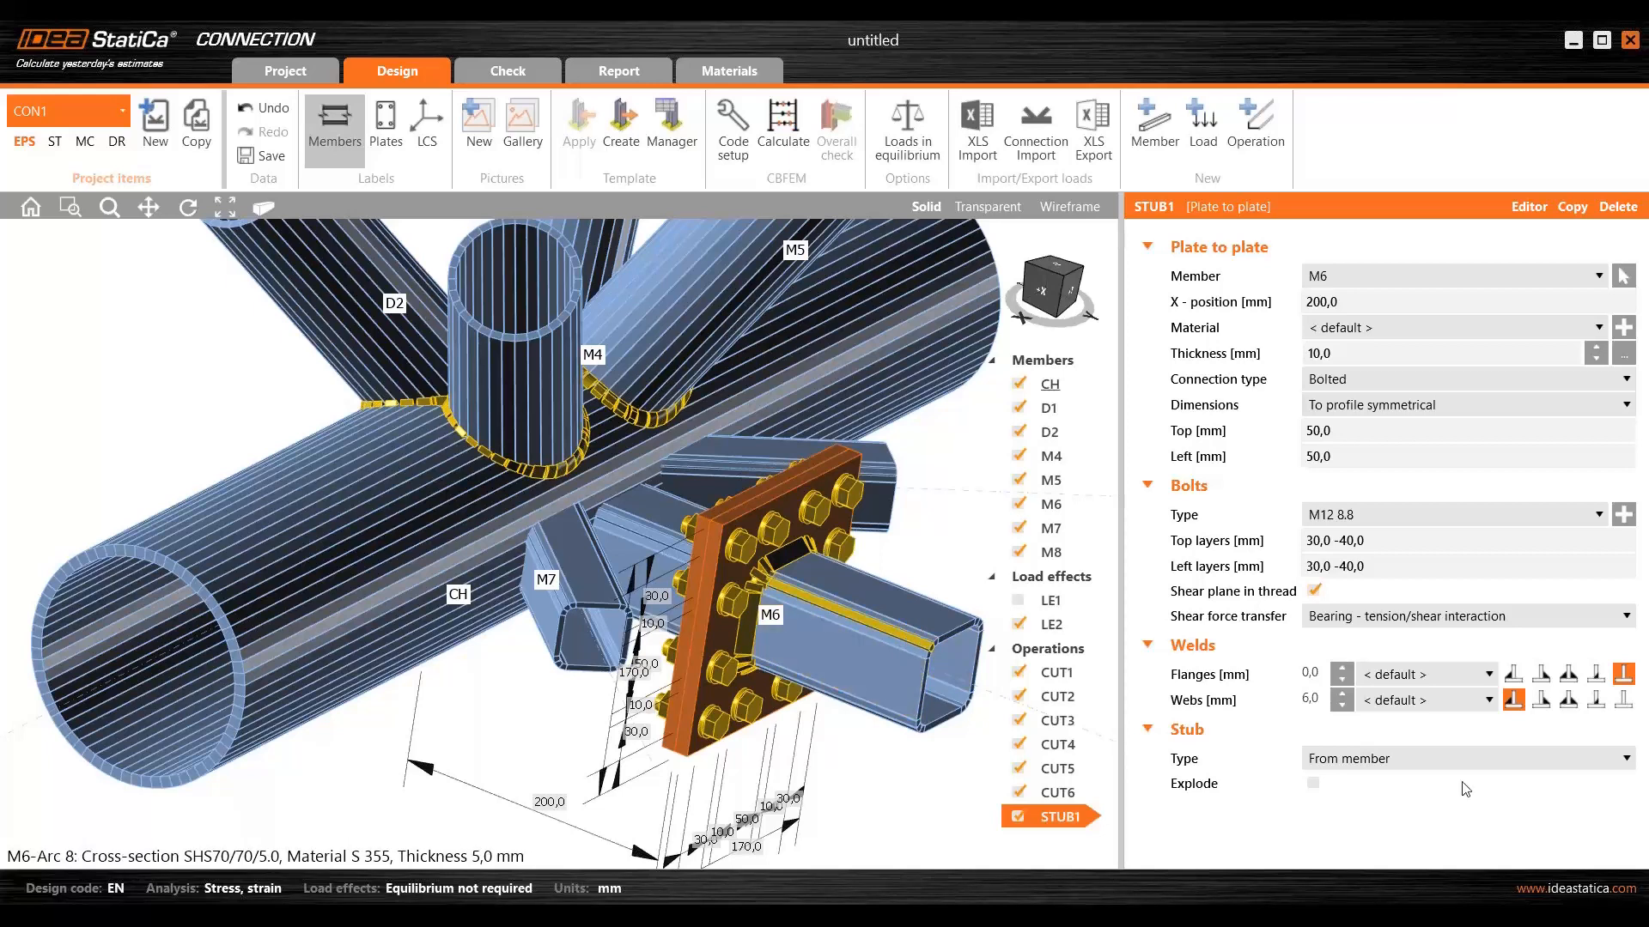
left_click(1454, 761)
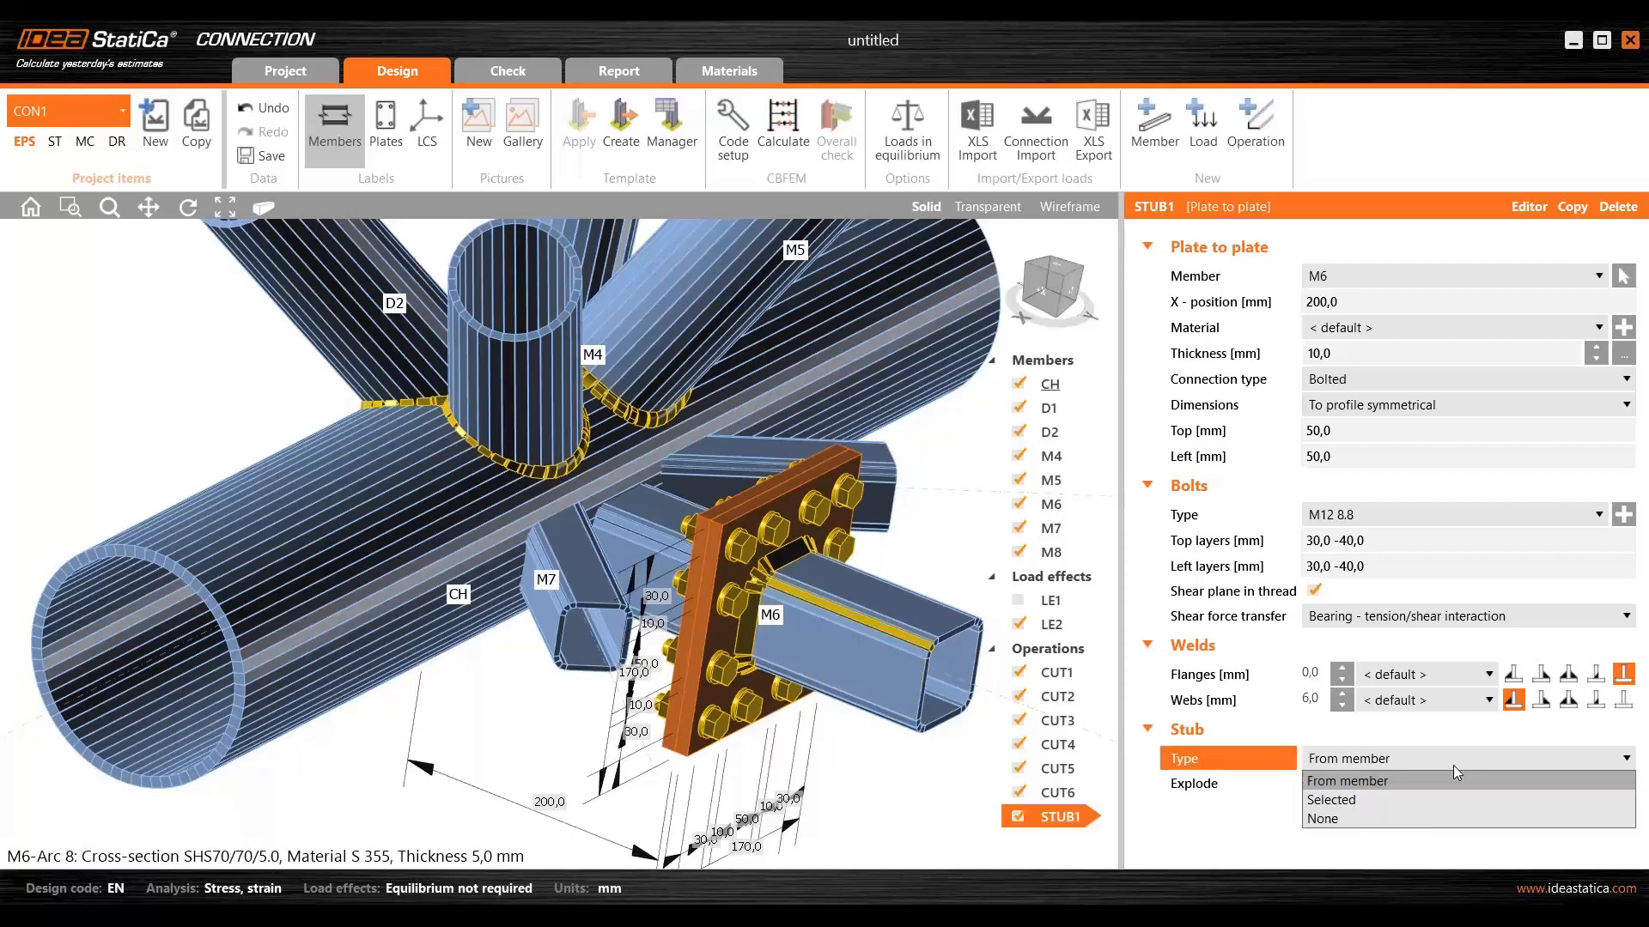
left_click(1401, 798)
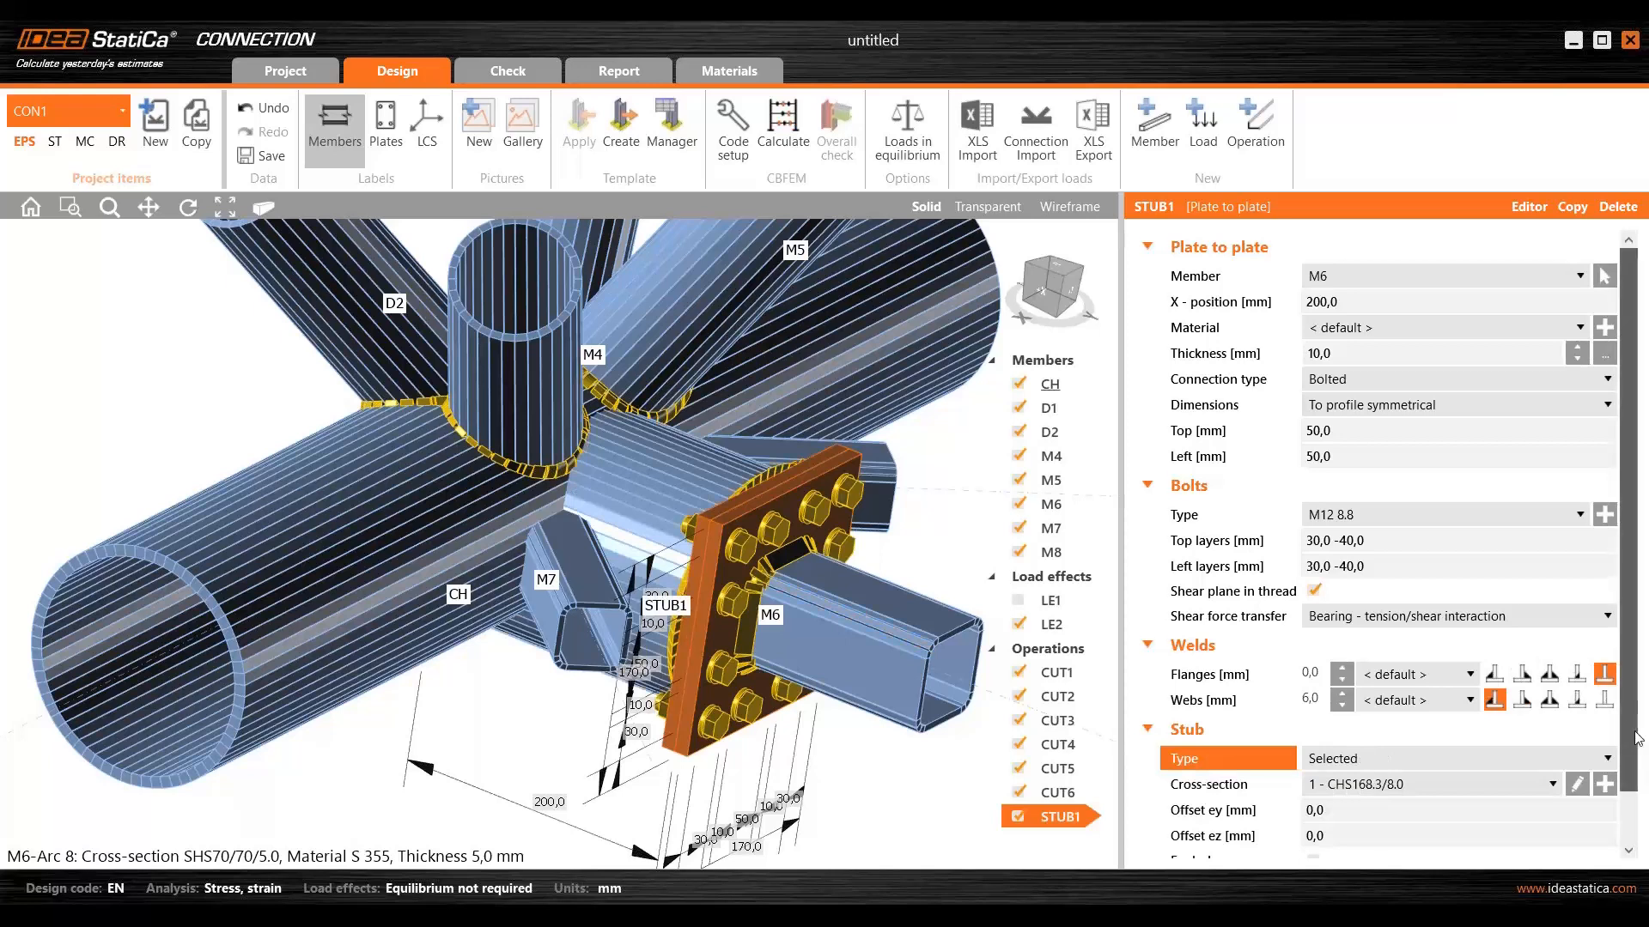
scroll(1636, 738, "down", 1)
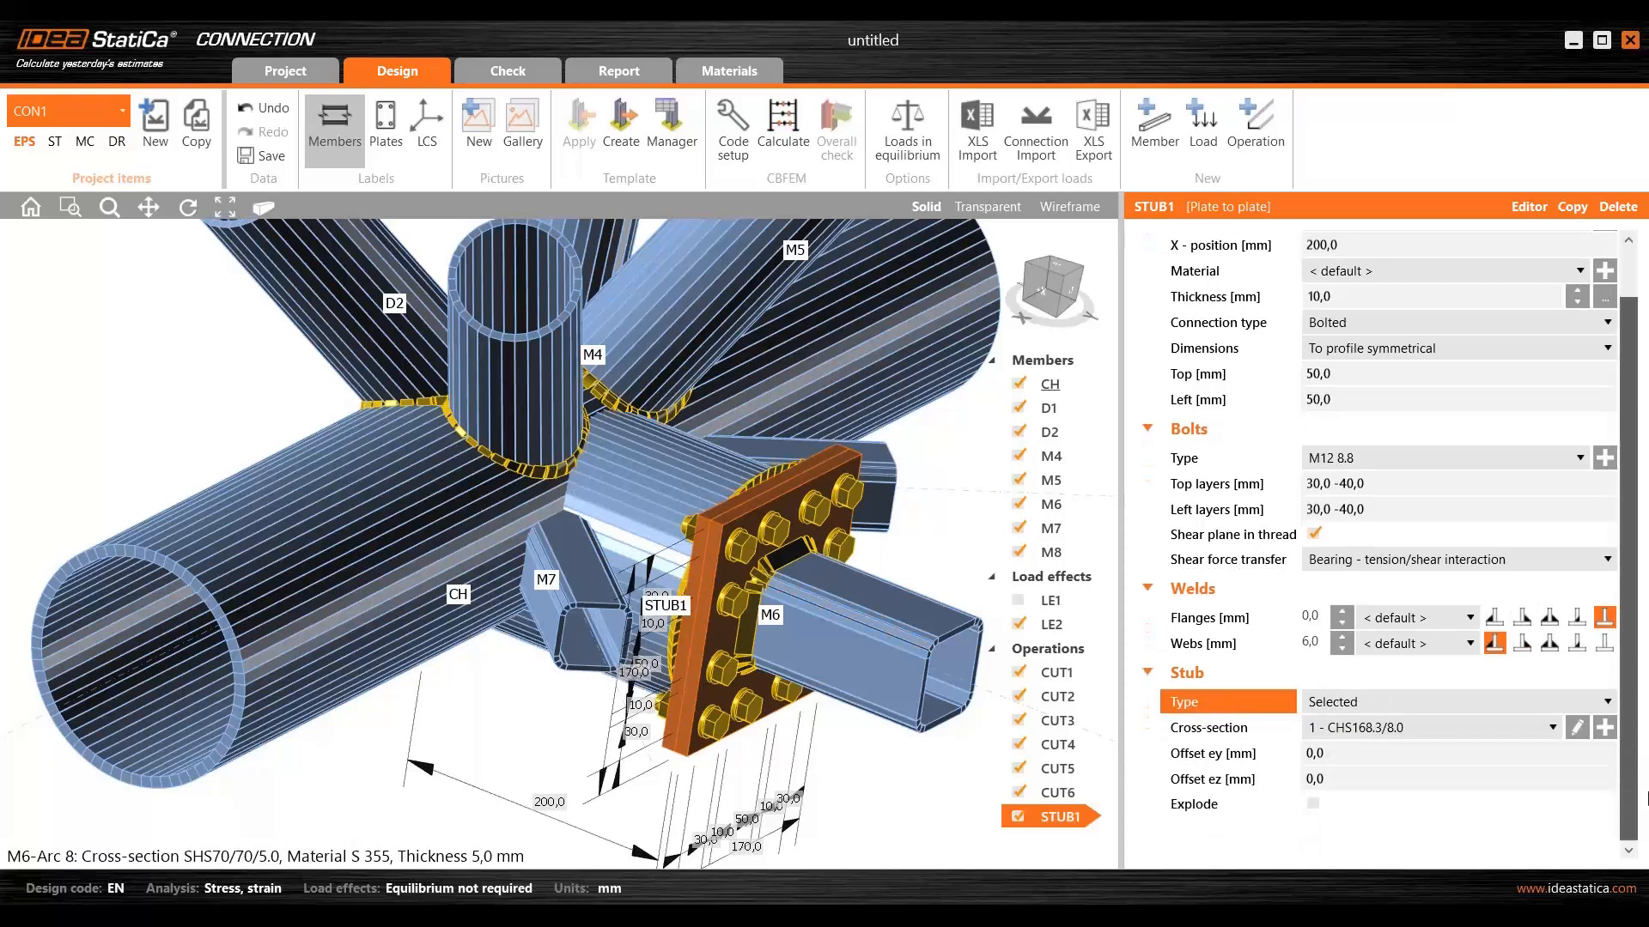
left_click(1604, 728)
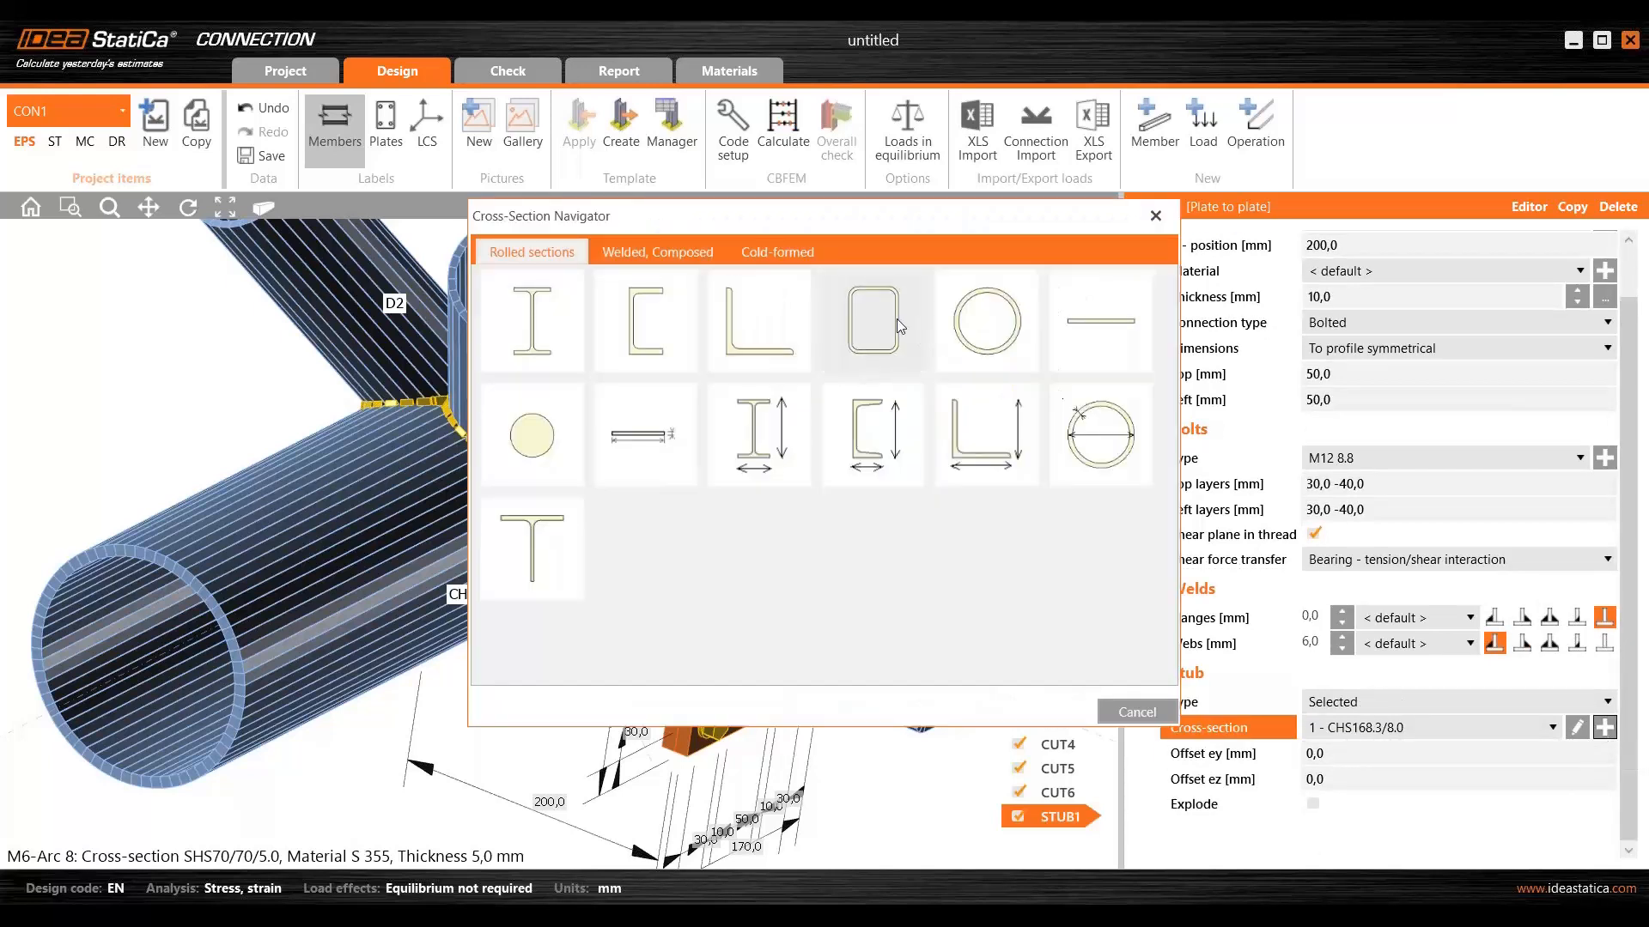
left_click(901, 324)
left_click(714, 718)
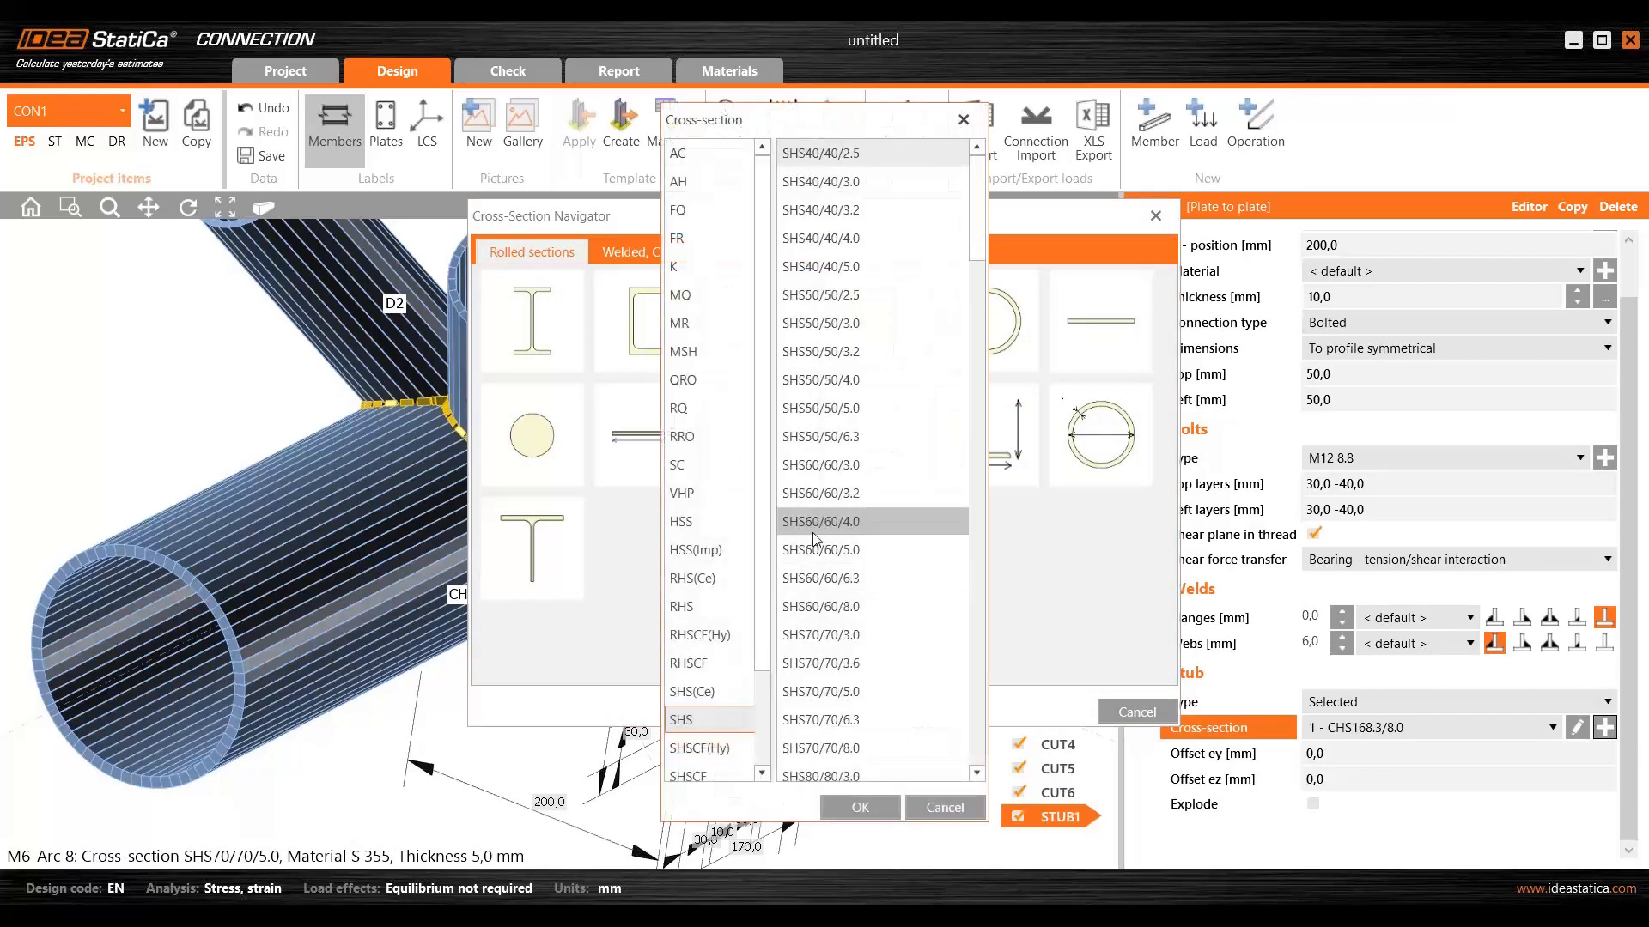
scroll(814, 538, "down", 5)
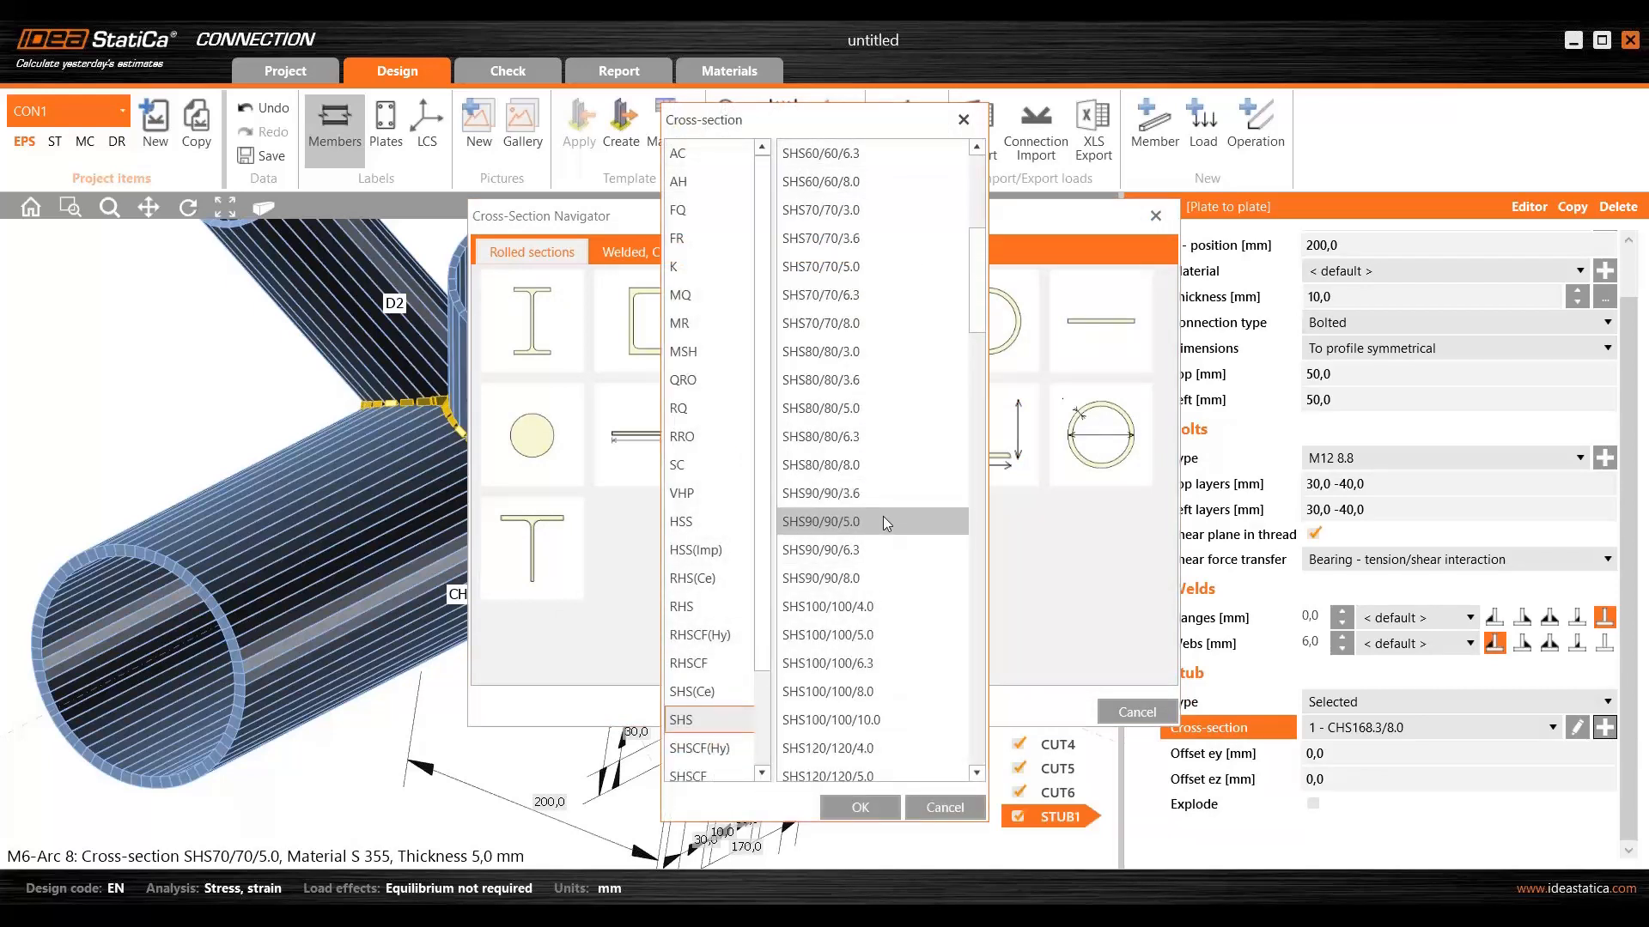
left_click(883, 518)
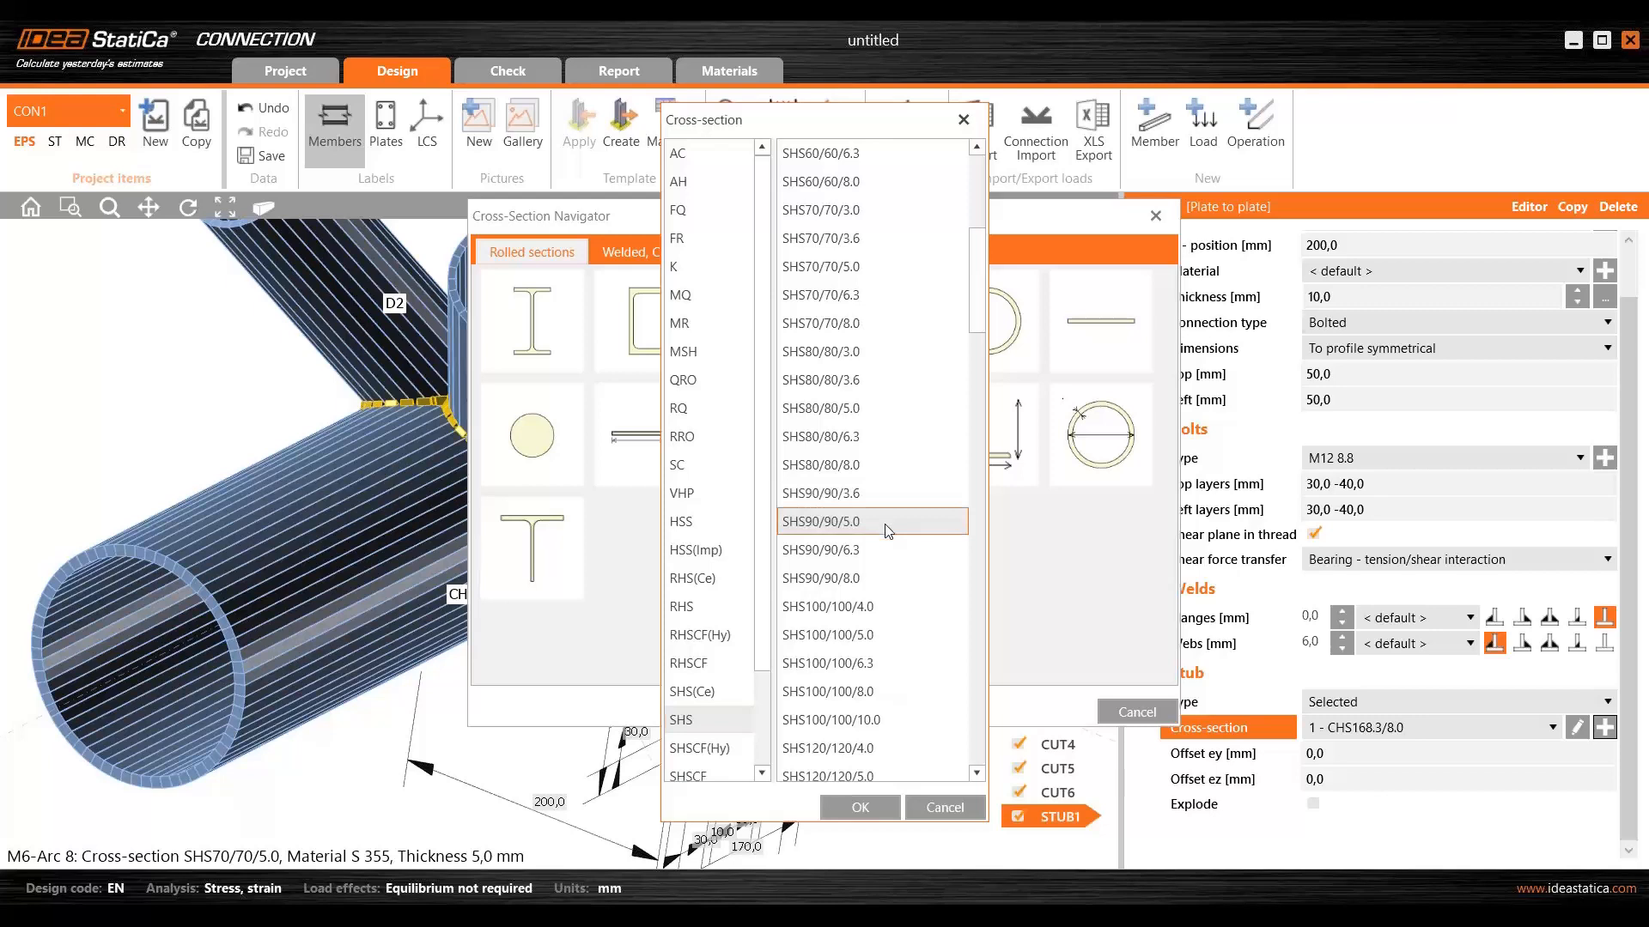
left_click(877, 807)
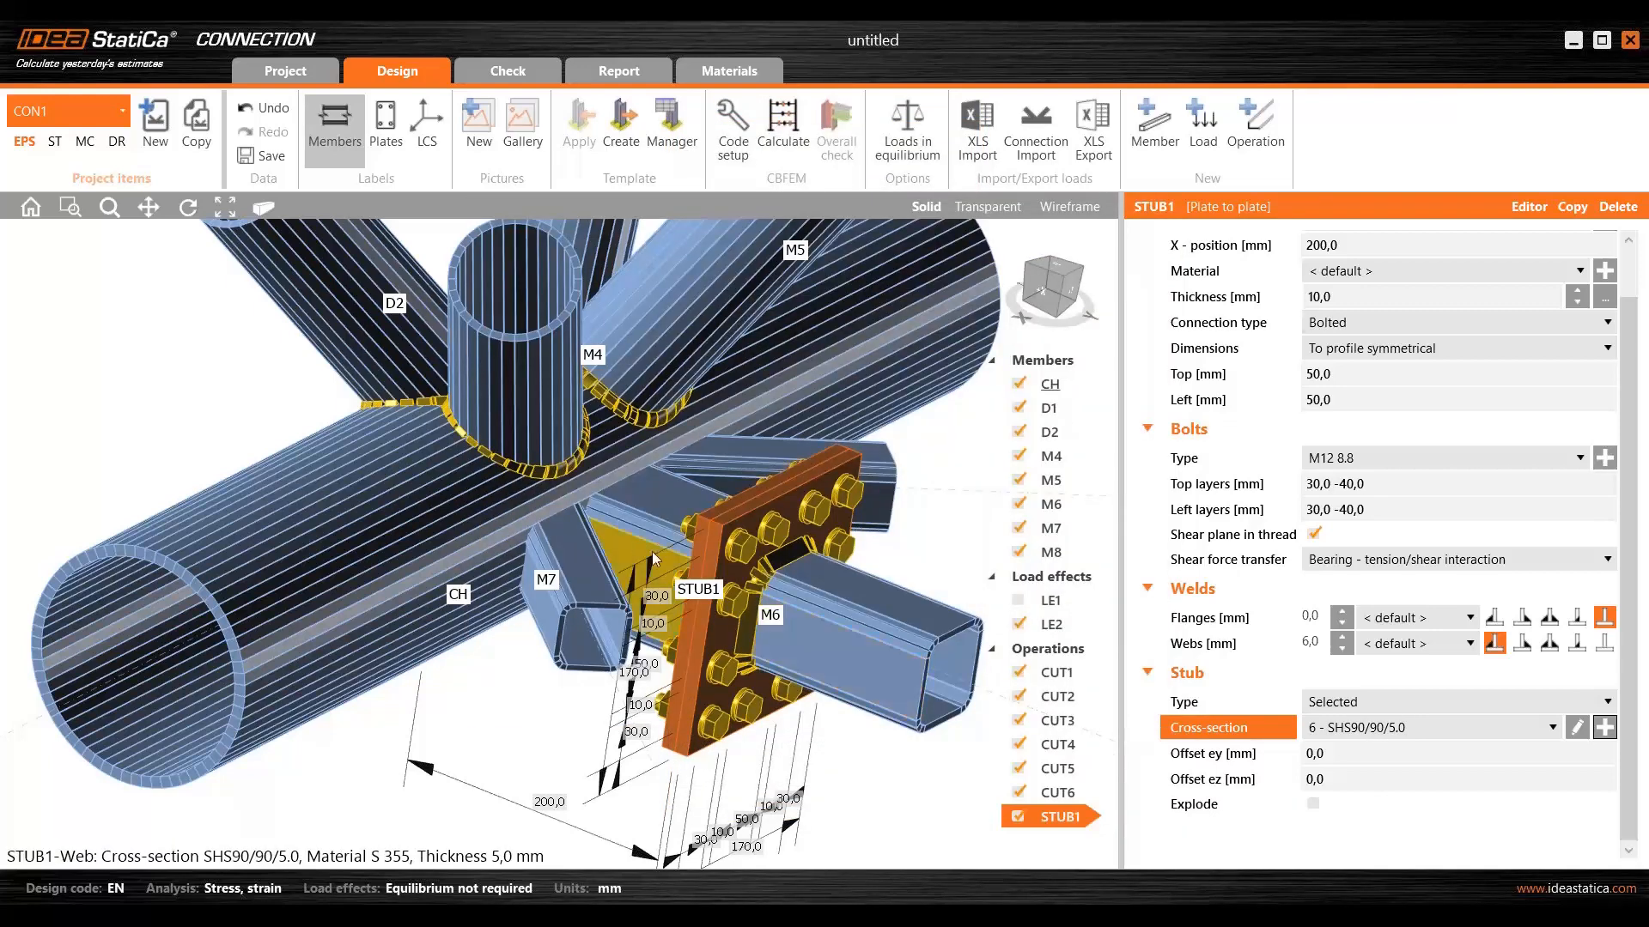
- Open M6's end plate in the plate editor and explode its bolt group BG1 into individual bolts
scroll(652, 552, "up", 5)
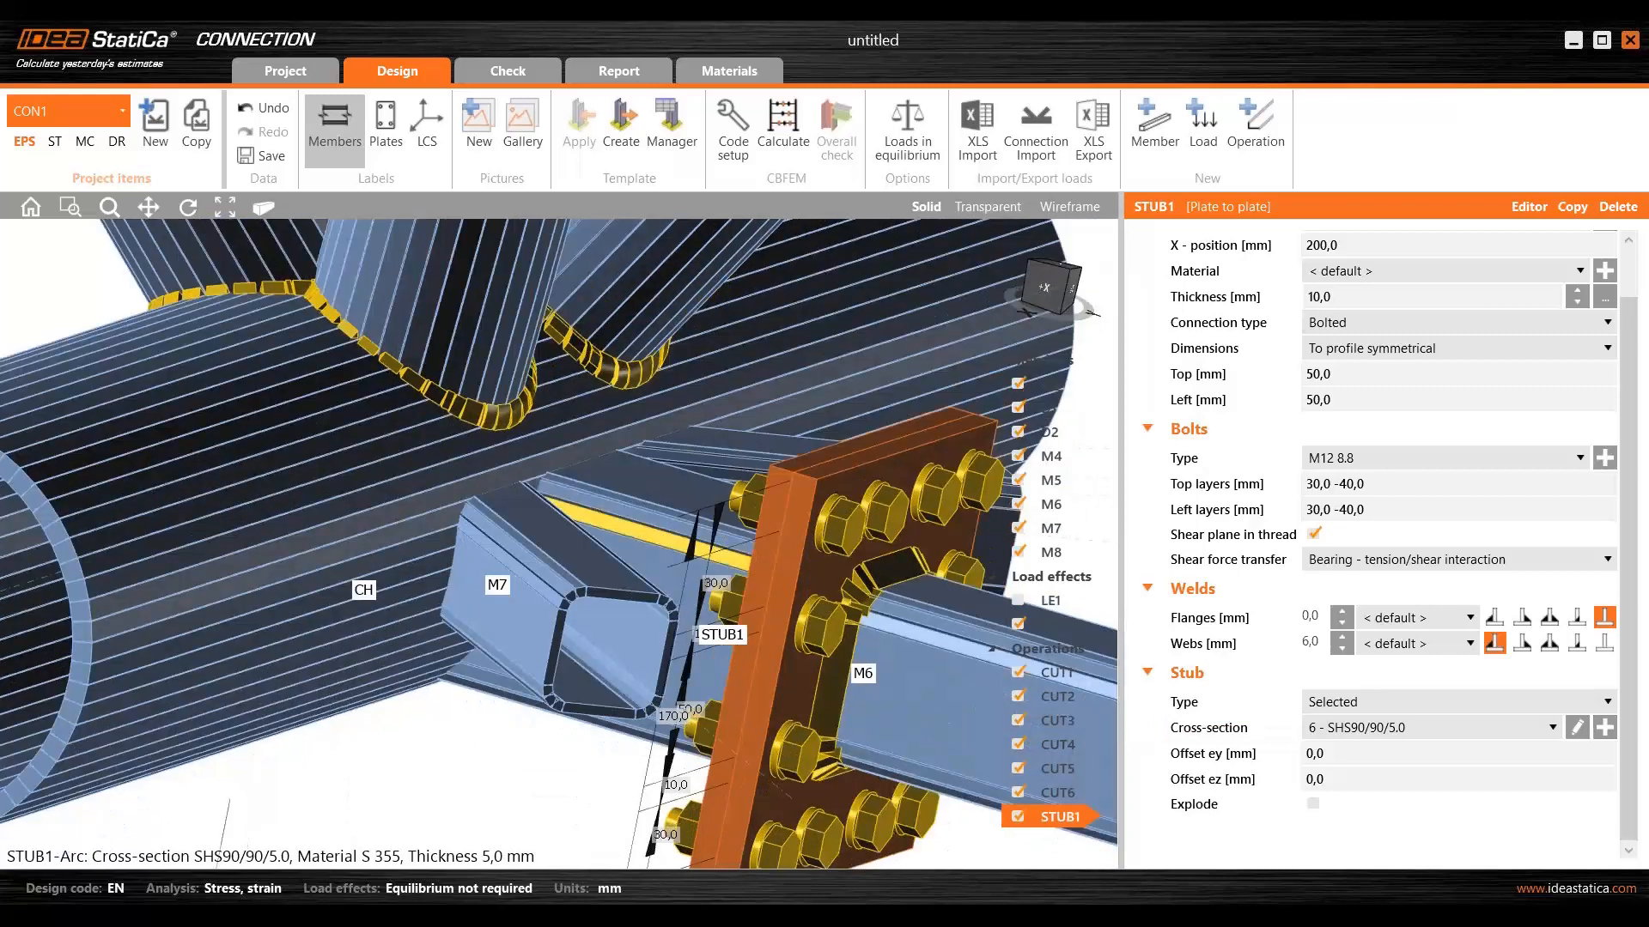
scroll(720, 577, "down", 4)
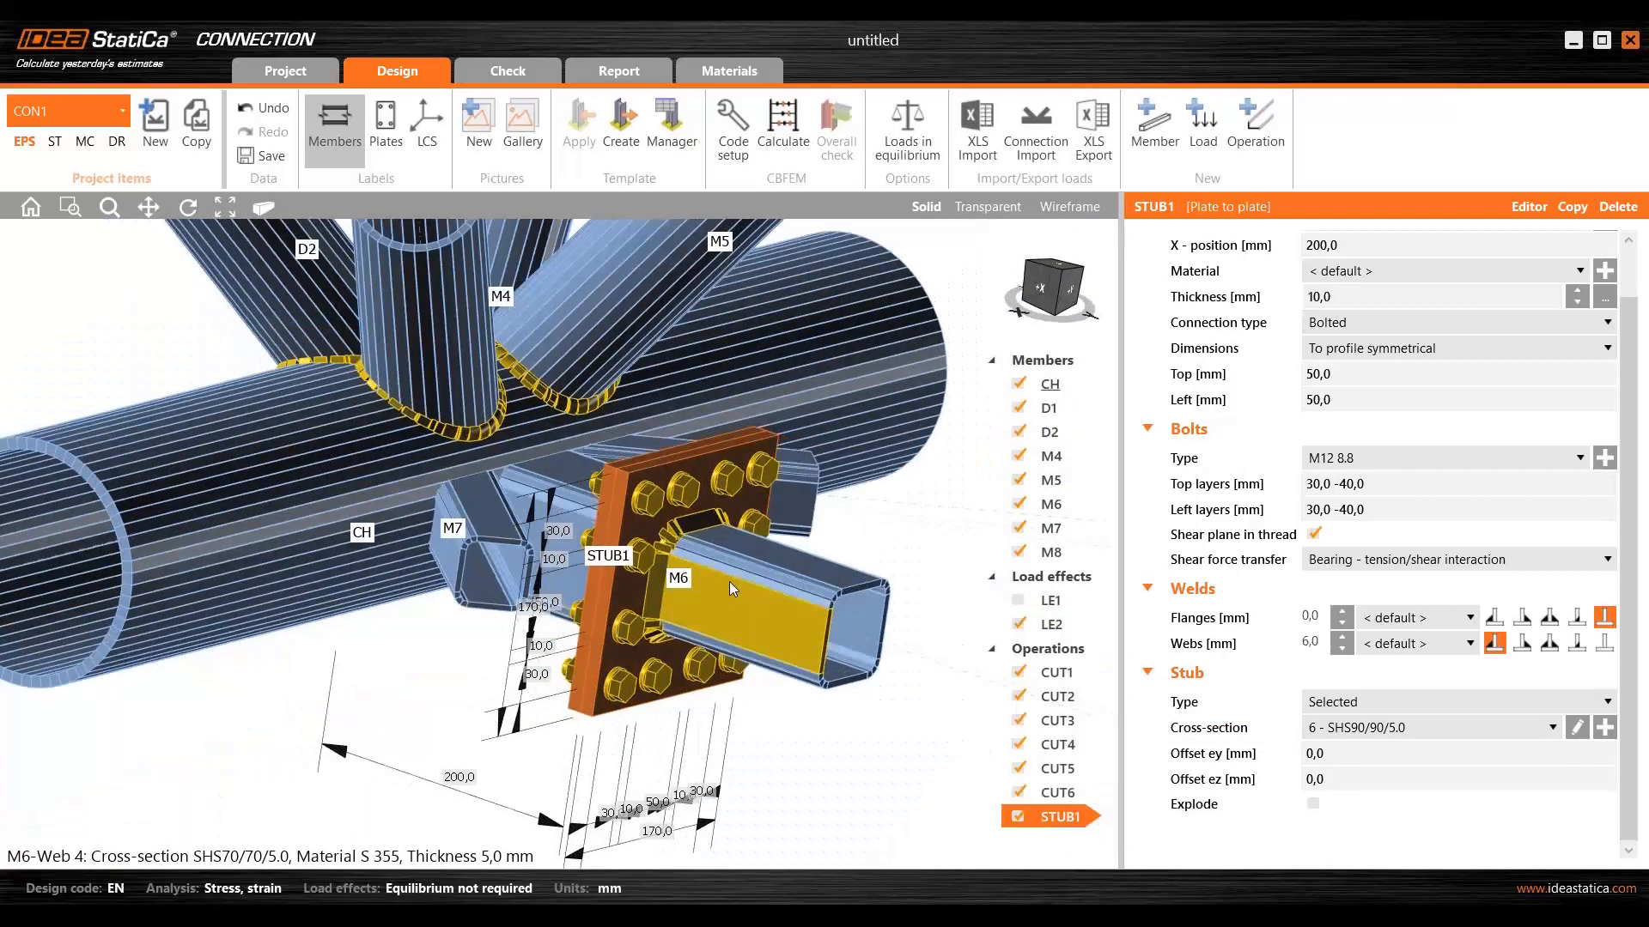
middle_click_drag(729, 580, 674, 618, "ctrl")
scroll(648, 420, "down", 2)
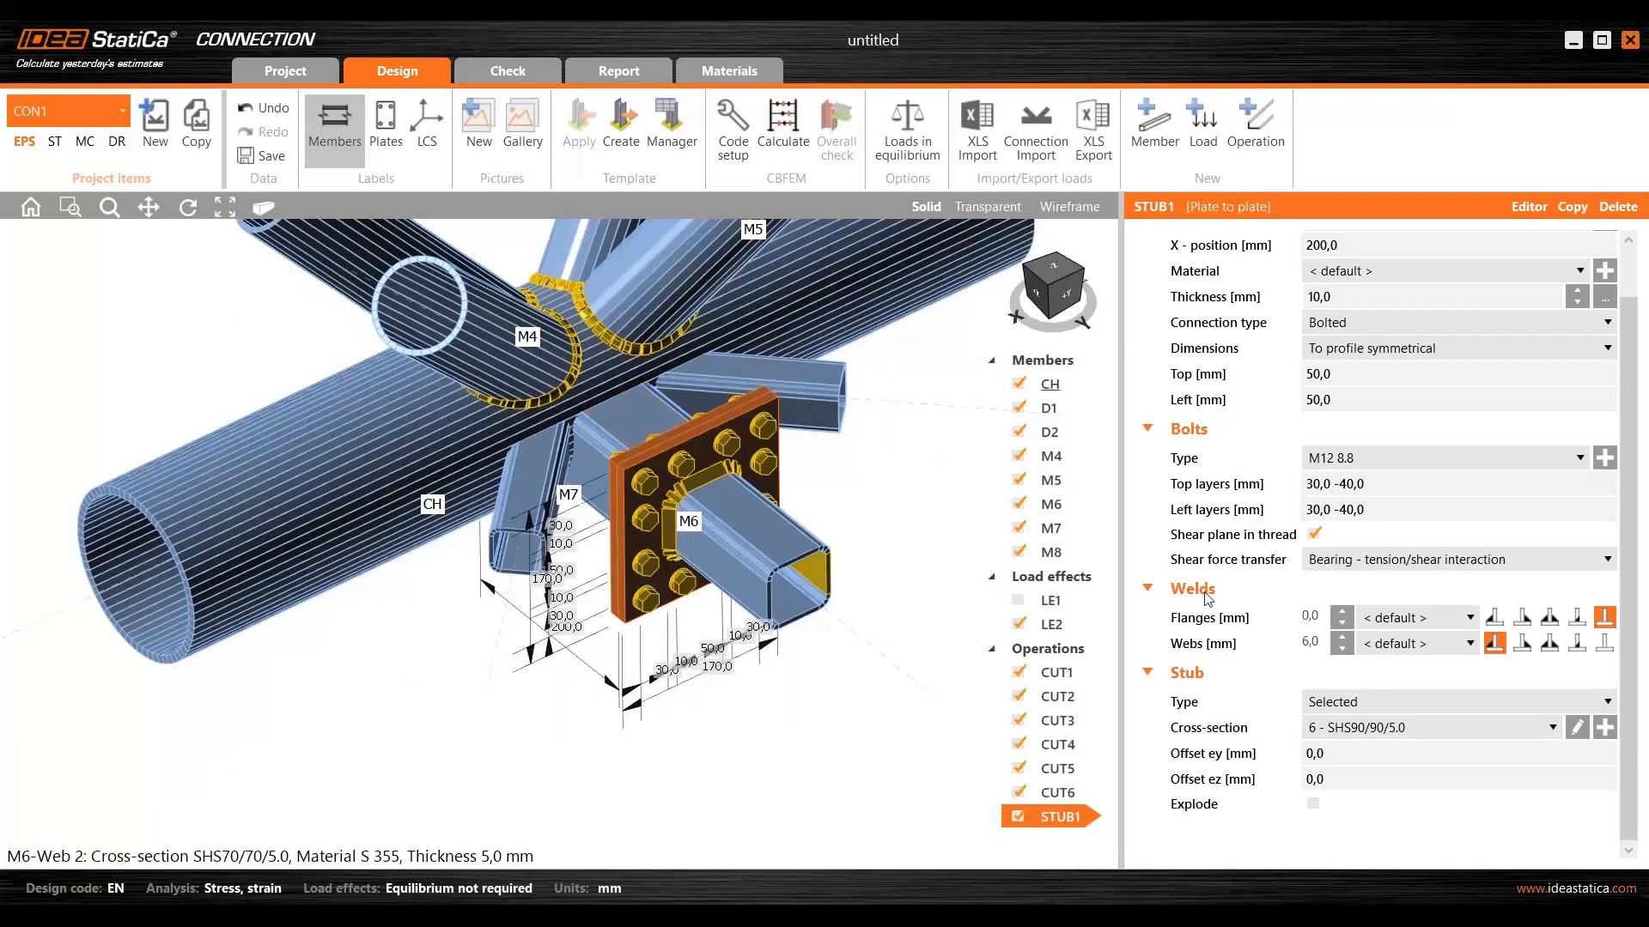
middle_click_drag(729, 584, 598, 406, "ctrl")
scroll(734, 508, "up", 4)
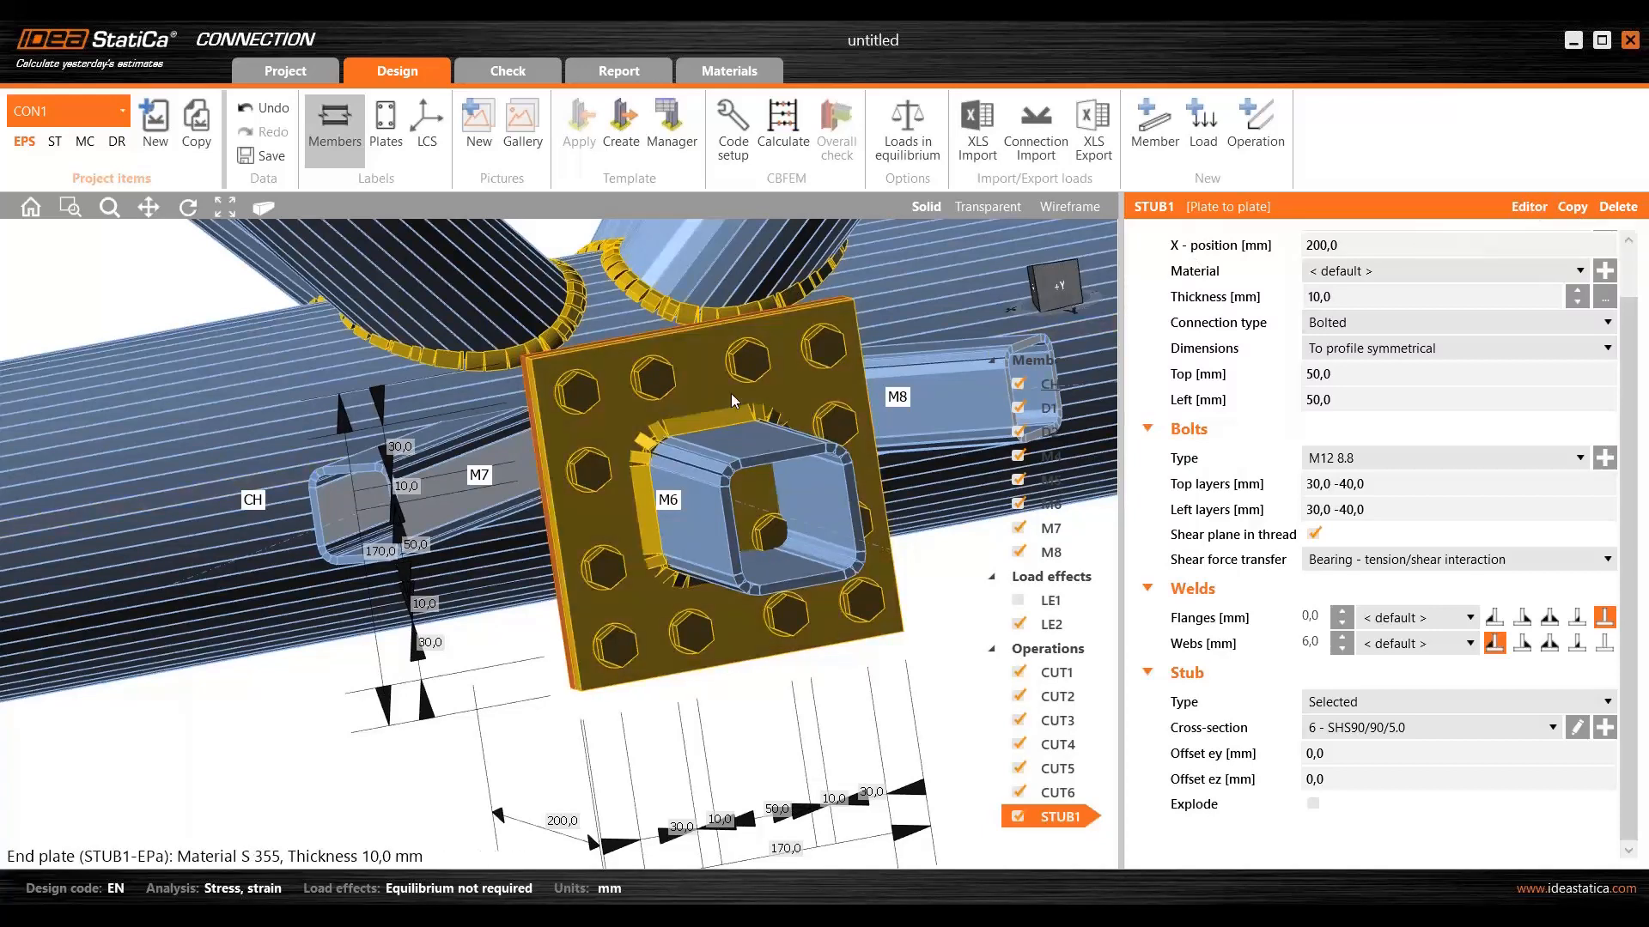
mouse_move(627, 415)
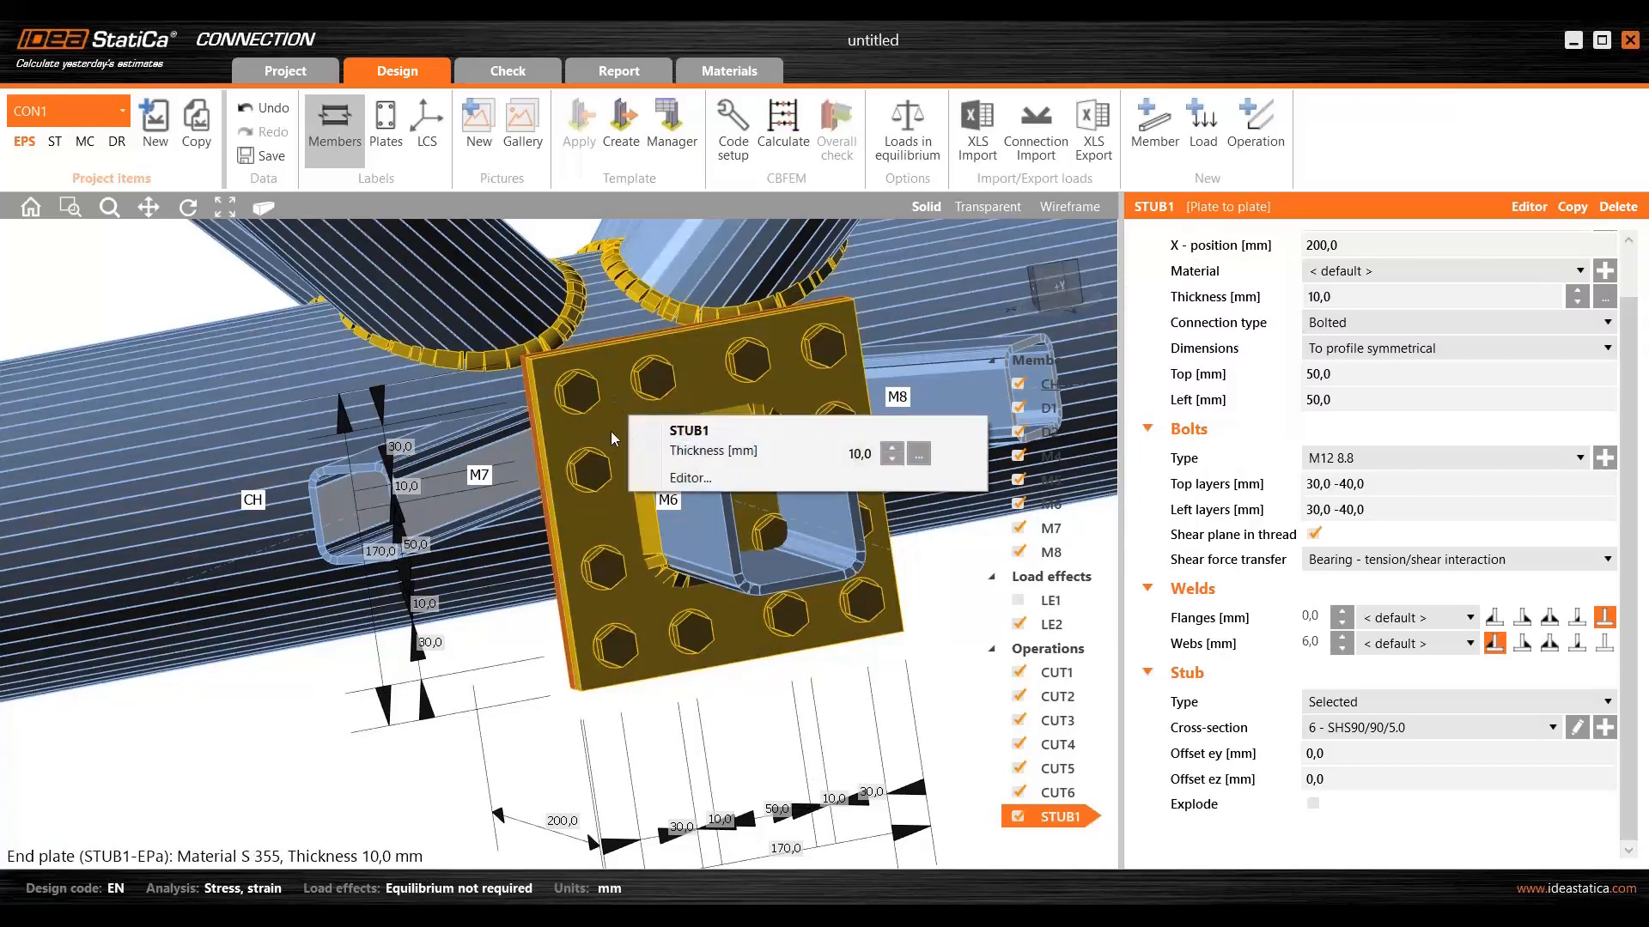
left_click(720, 479)
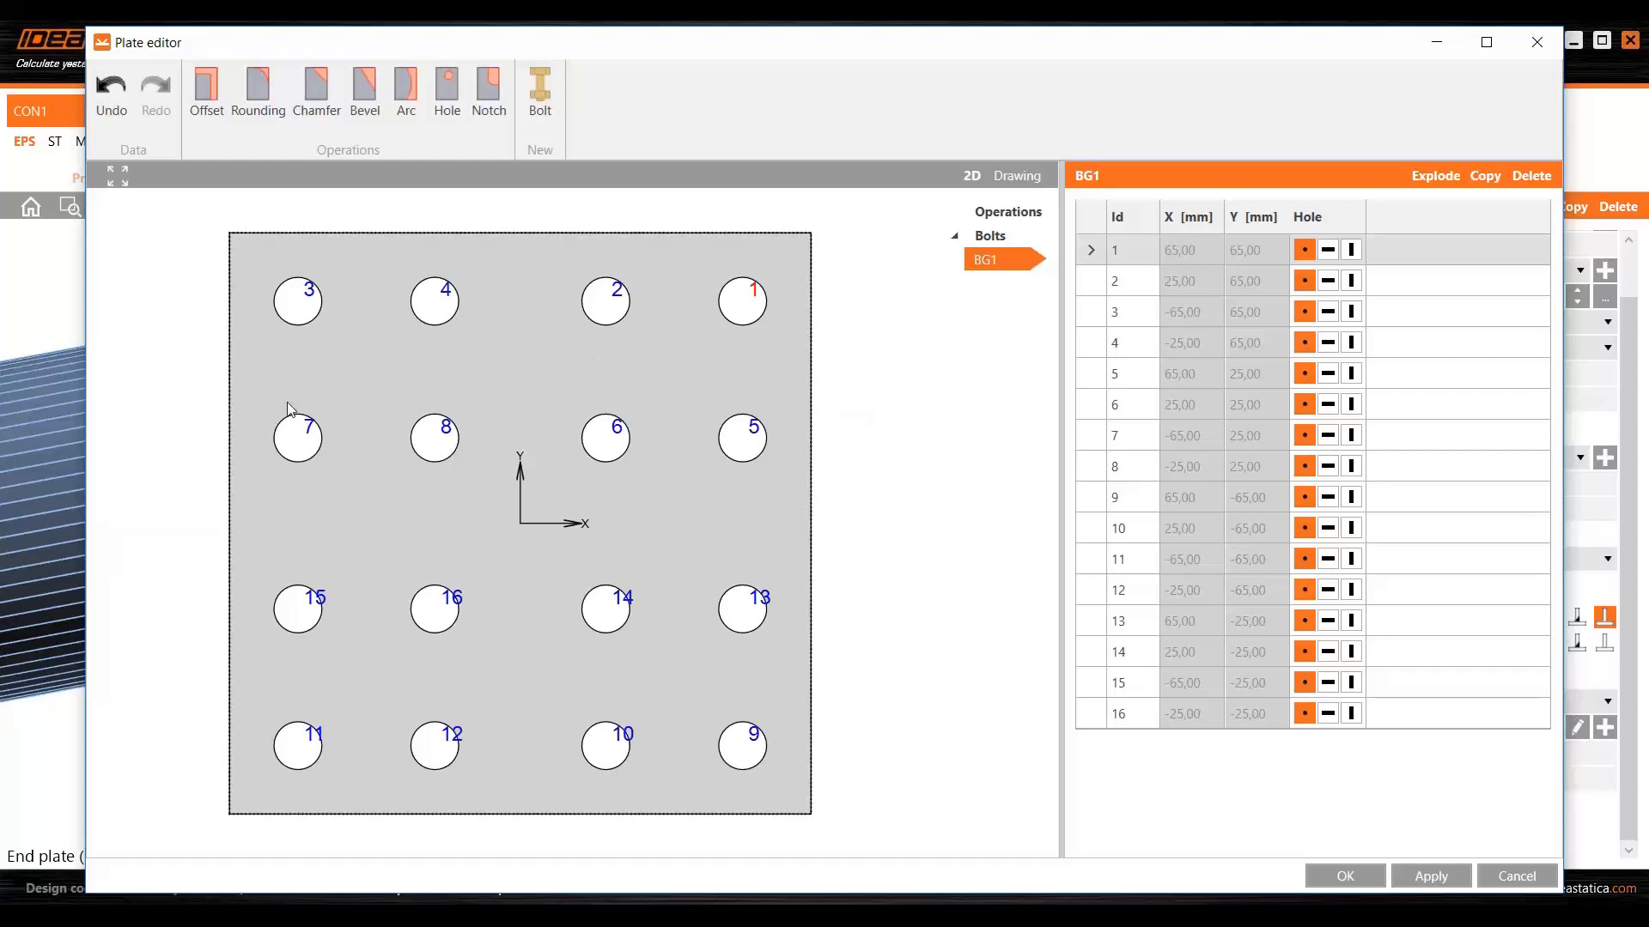
left_click(1434, 181)
- Delete the four inner bolts 8, 6, 16 and 14 from bolt group BG1 on M6's end plate
left_click(453, 432)
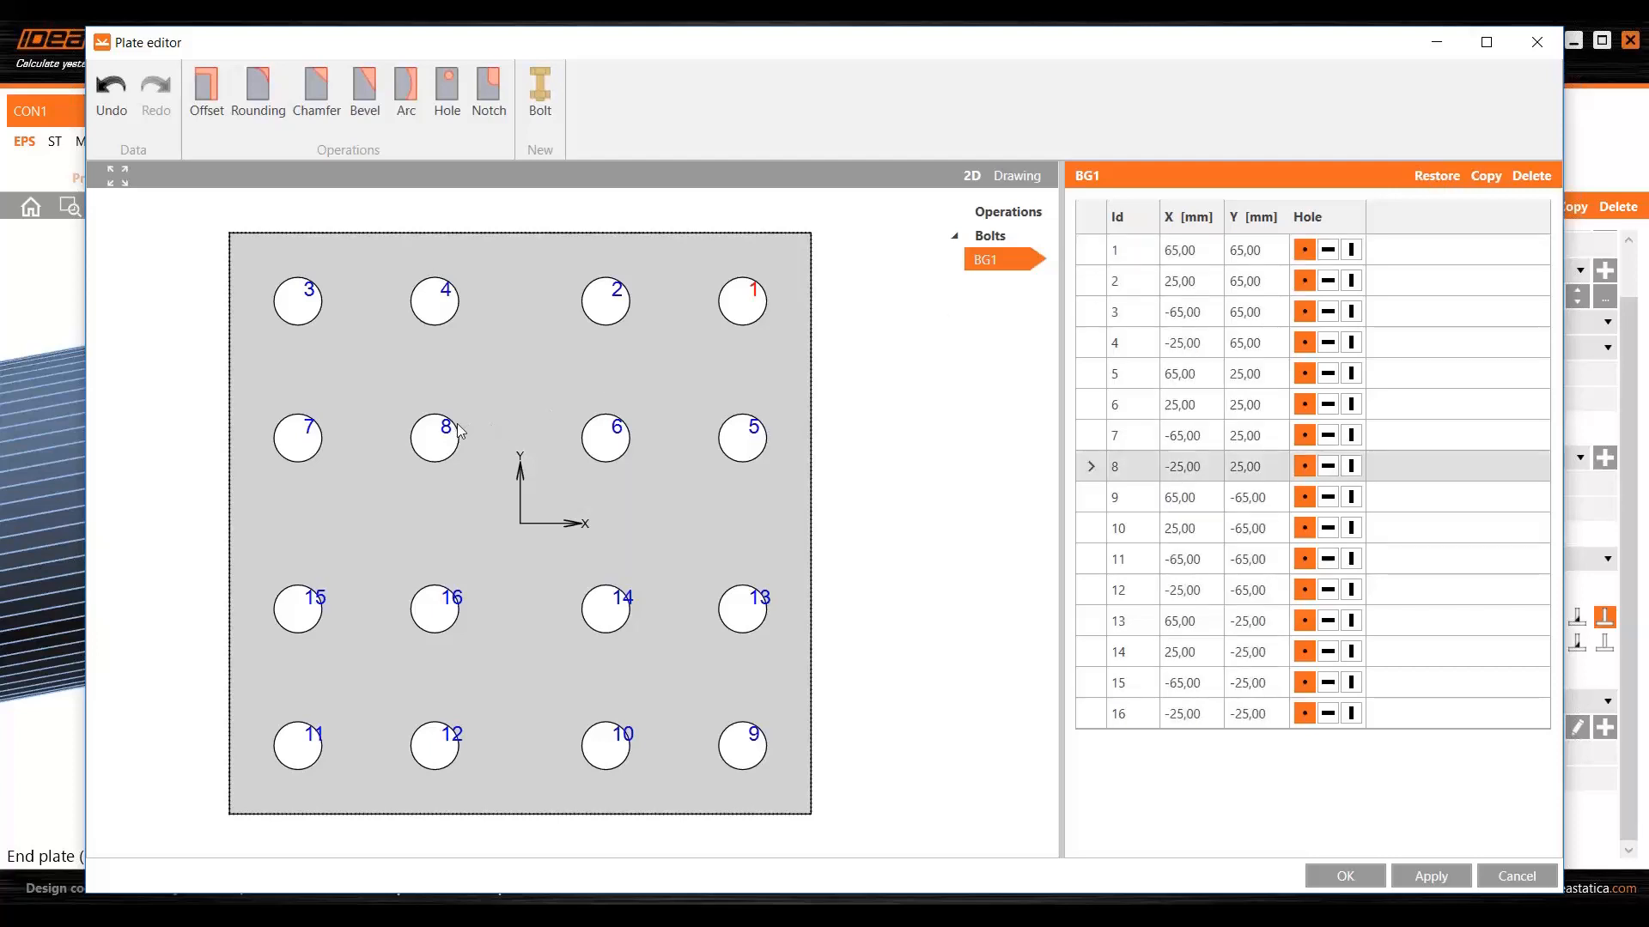
left_click(1533, 180)
left_click(635, 434)
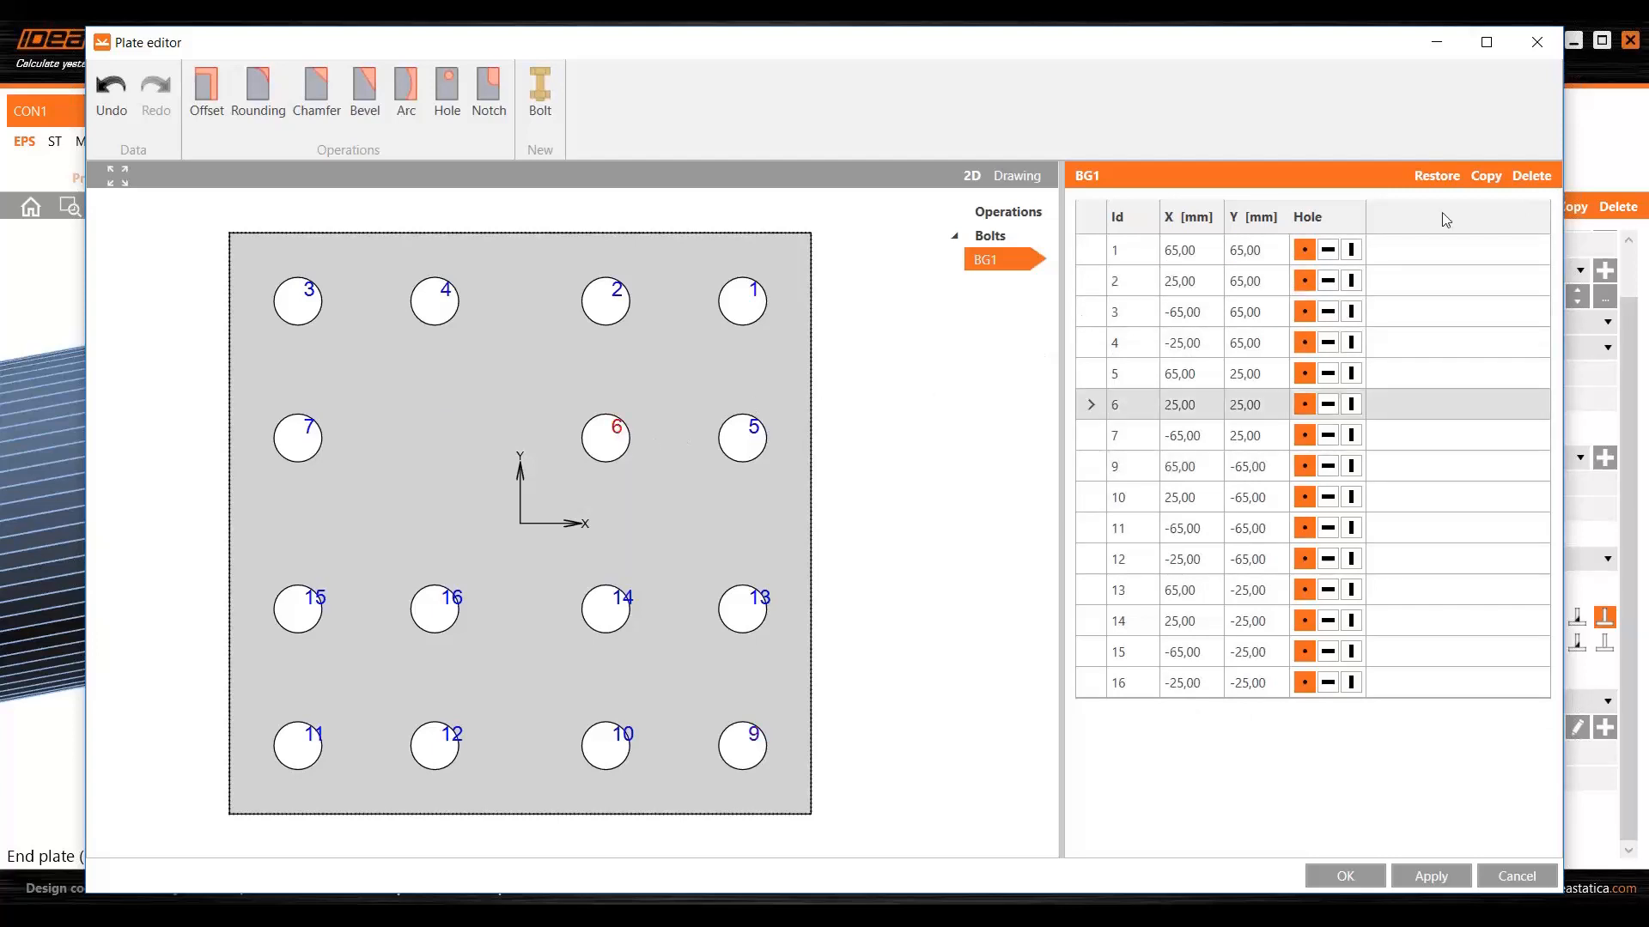
left_click(1532, 176)
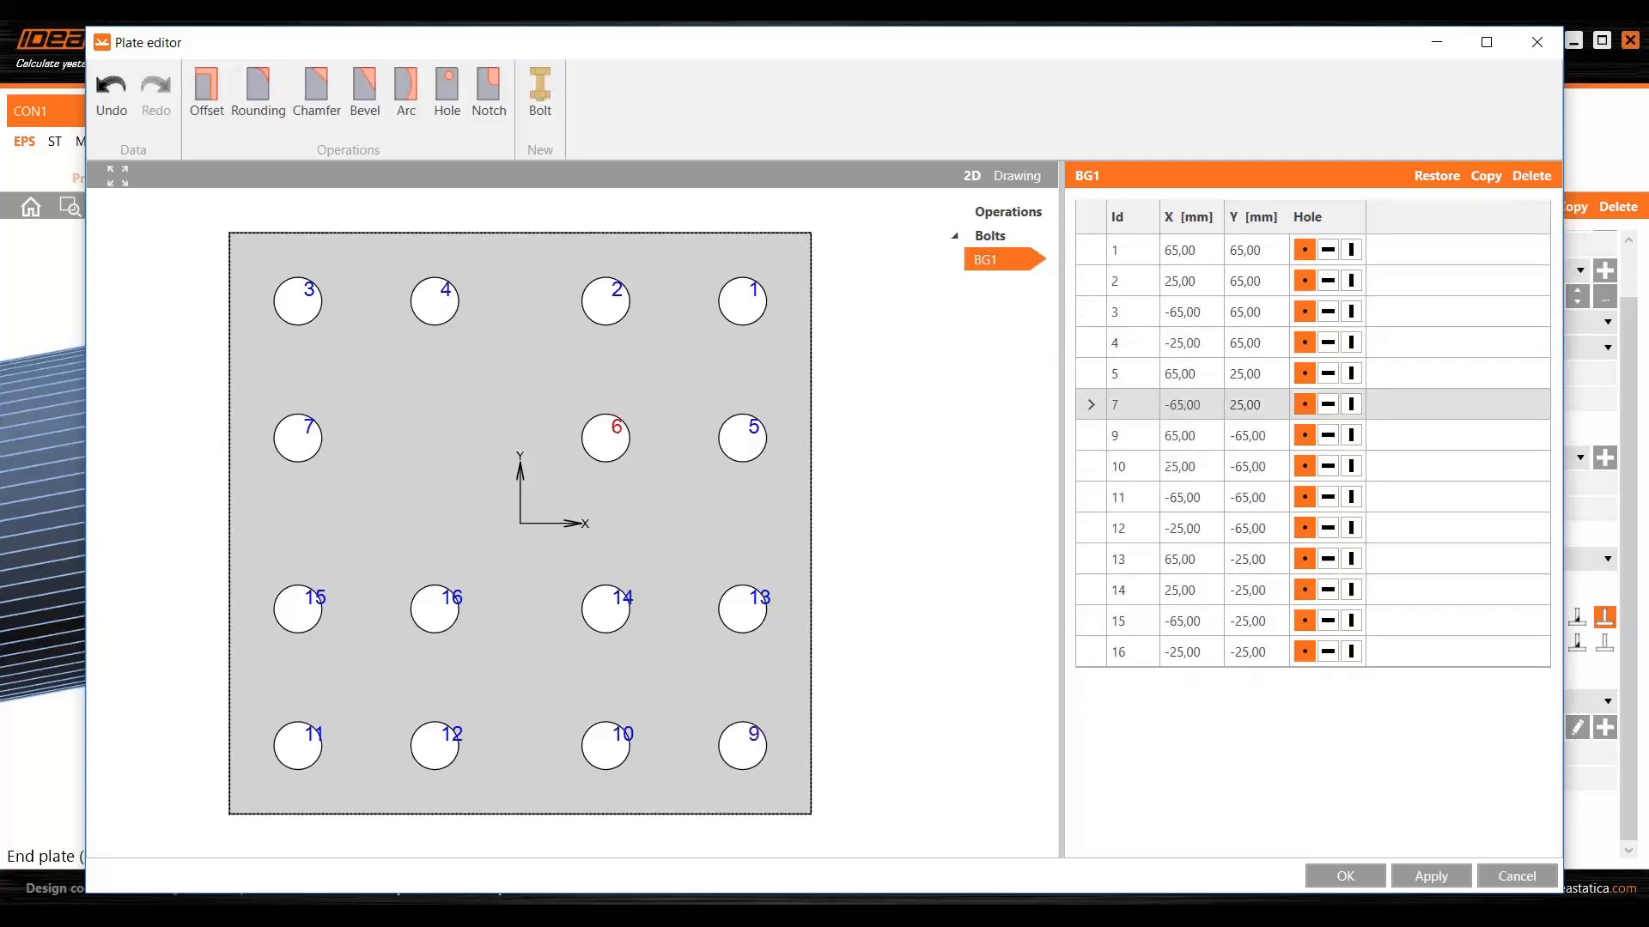
left_click(1125, 652)
left_click(1531, 177)
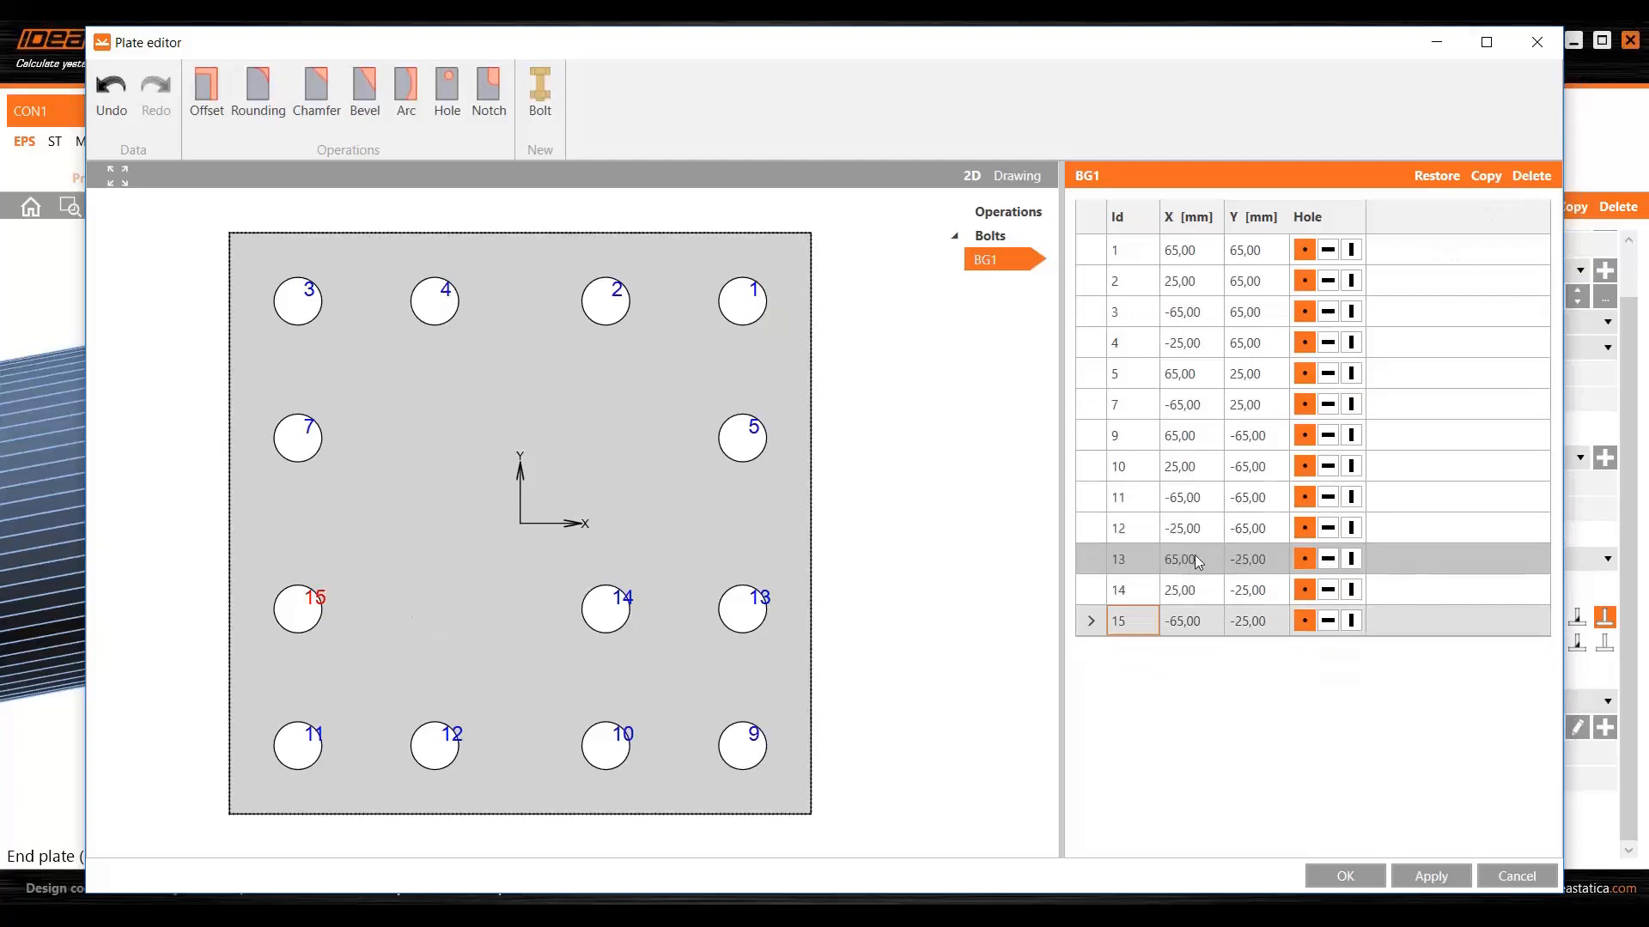
left_click(1099, 588)
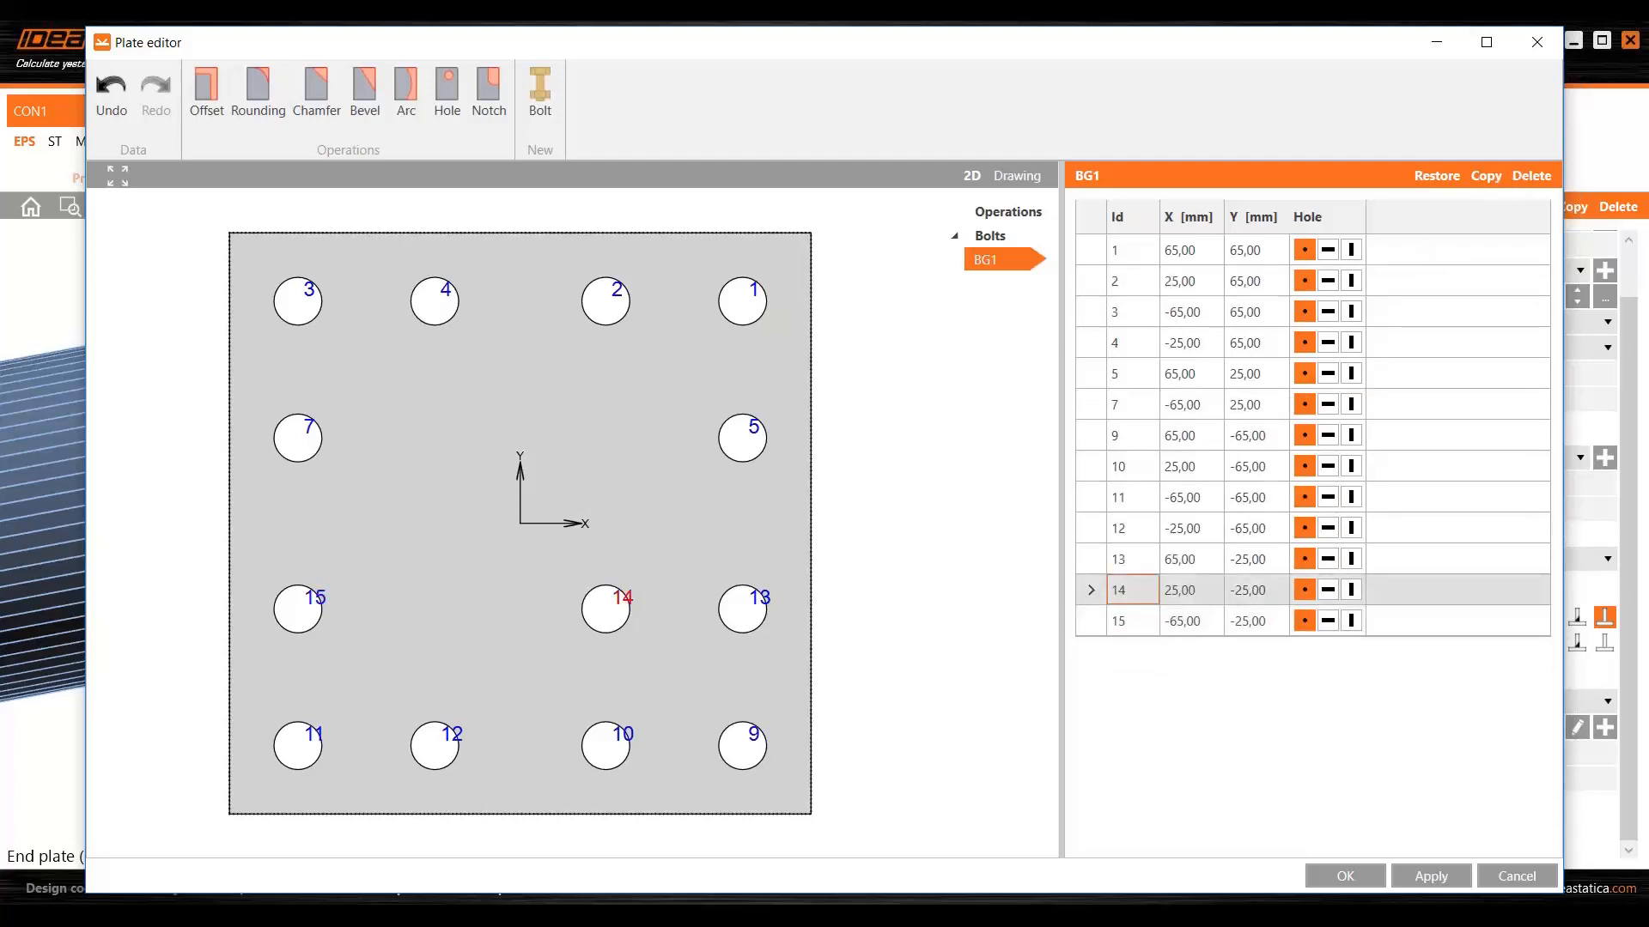
left_click(1532, 176)
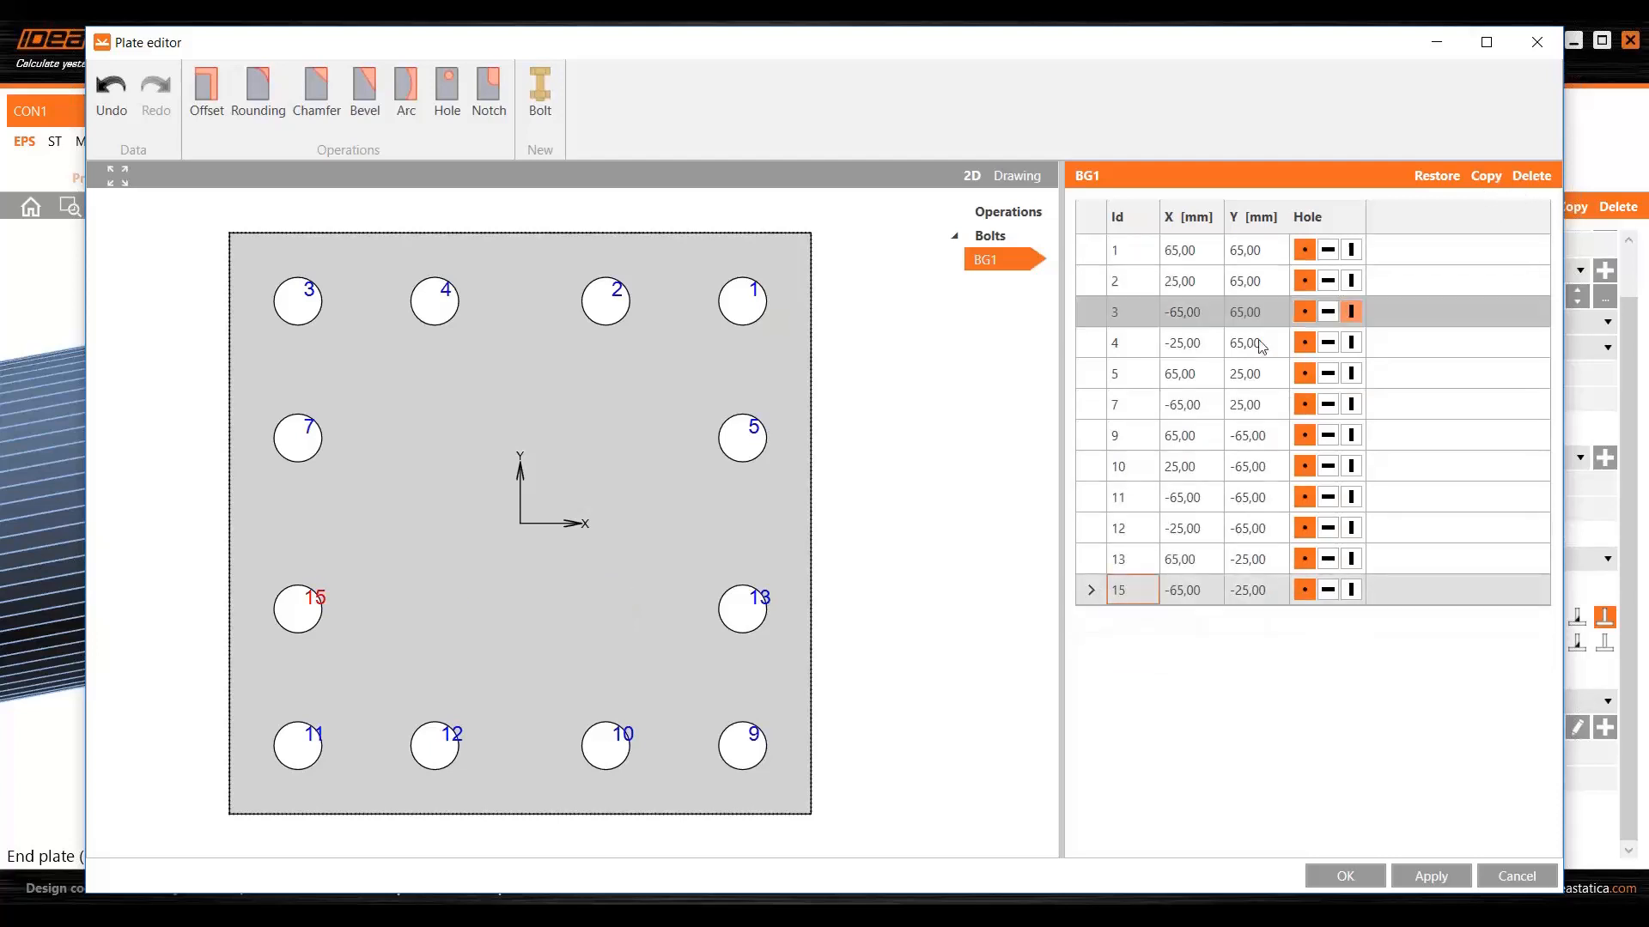
- Delete bolts 5 and 7 from bolt group BG1, along the end plate's two side edges
left_click(1085, 377)
left_click(1531, 176)
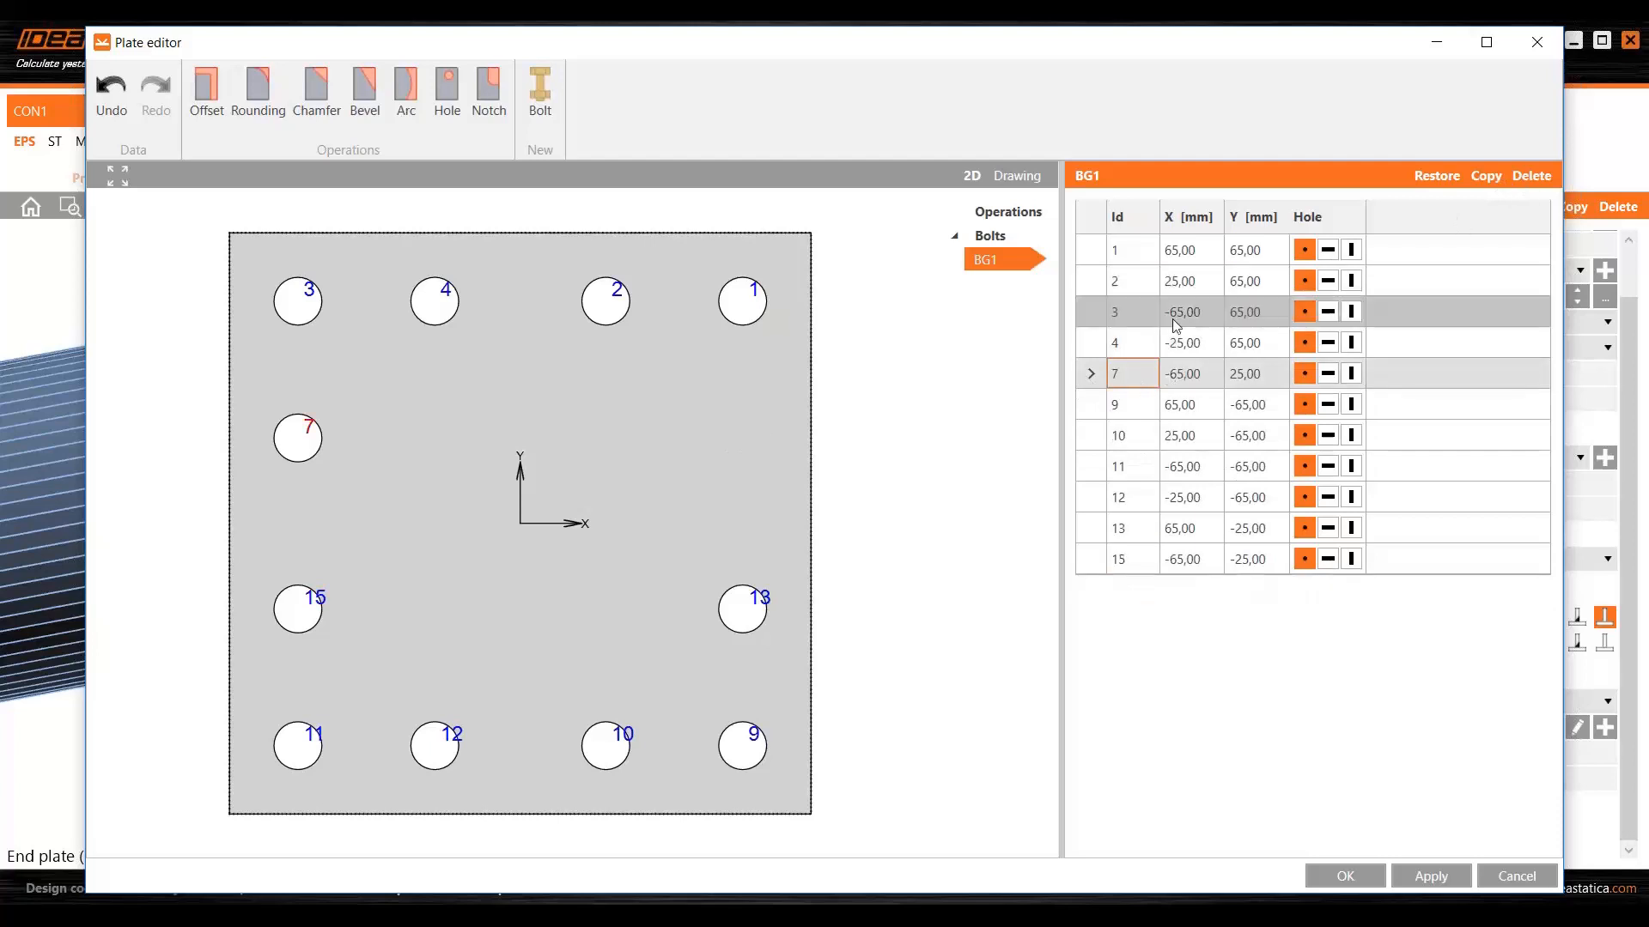
left_click(1518, 178)
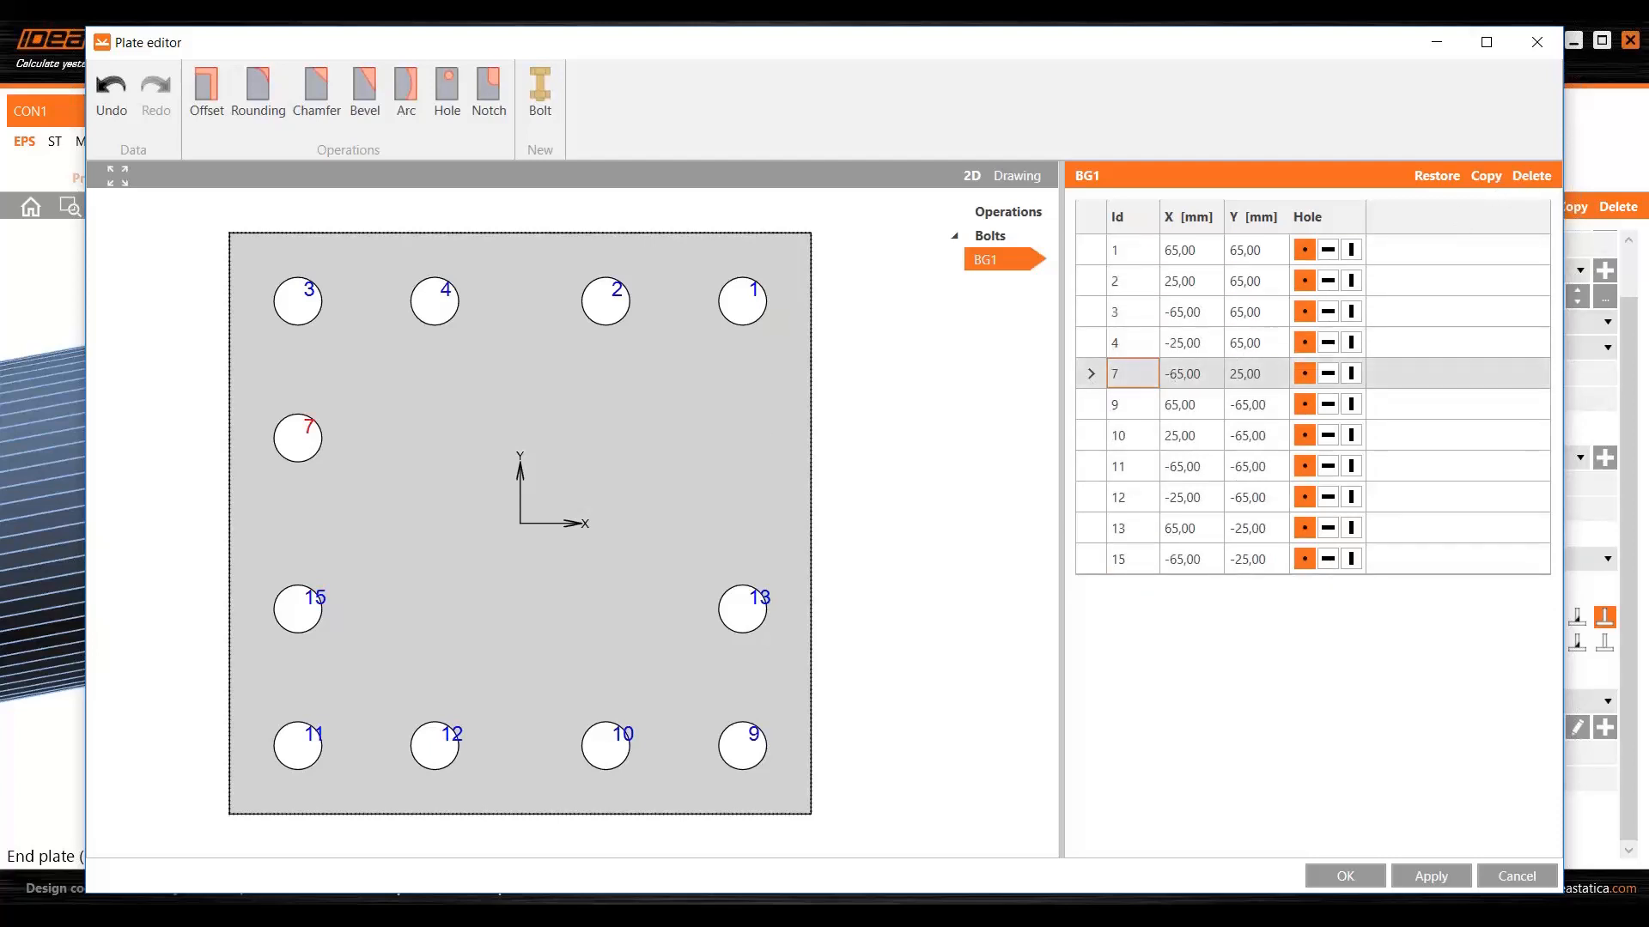
- Set the Y coordinate of bolt 13 in bolt group BG1 to 0 mm
left_click(316, 603)
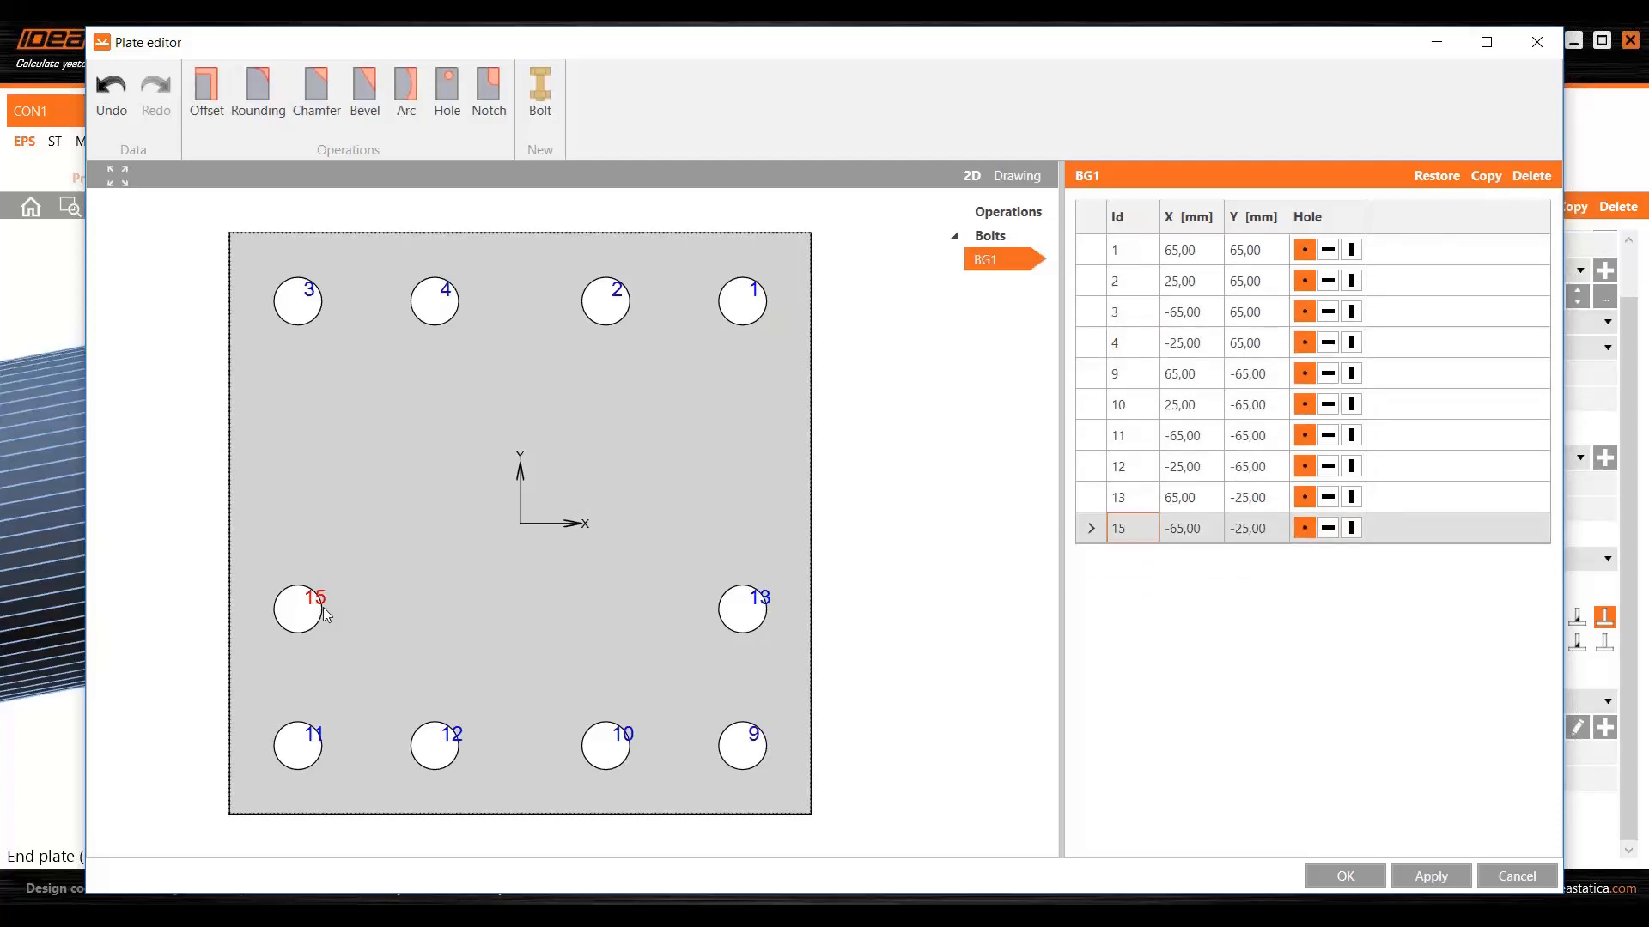
left_click(772, 598)
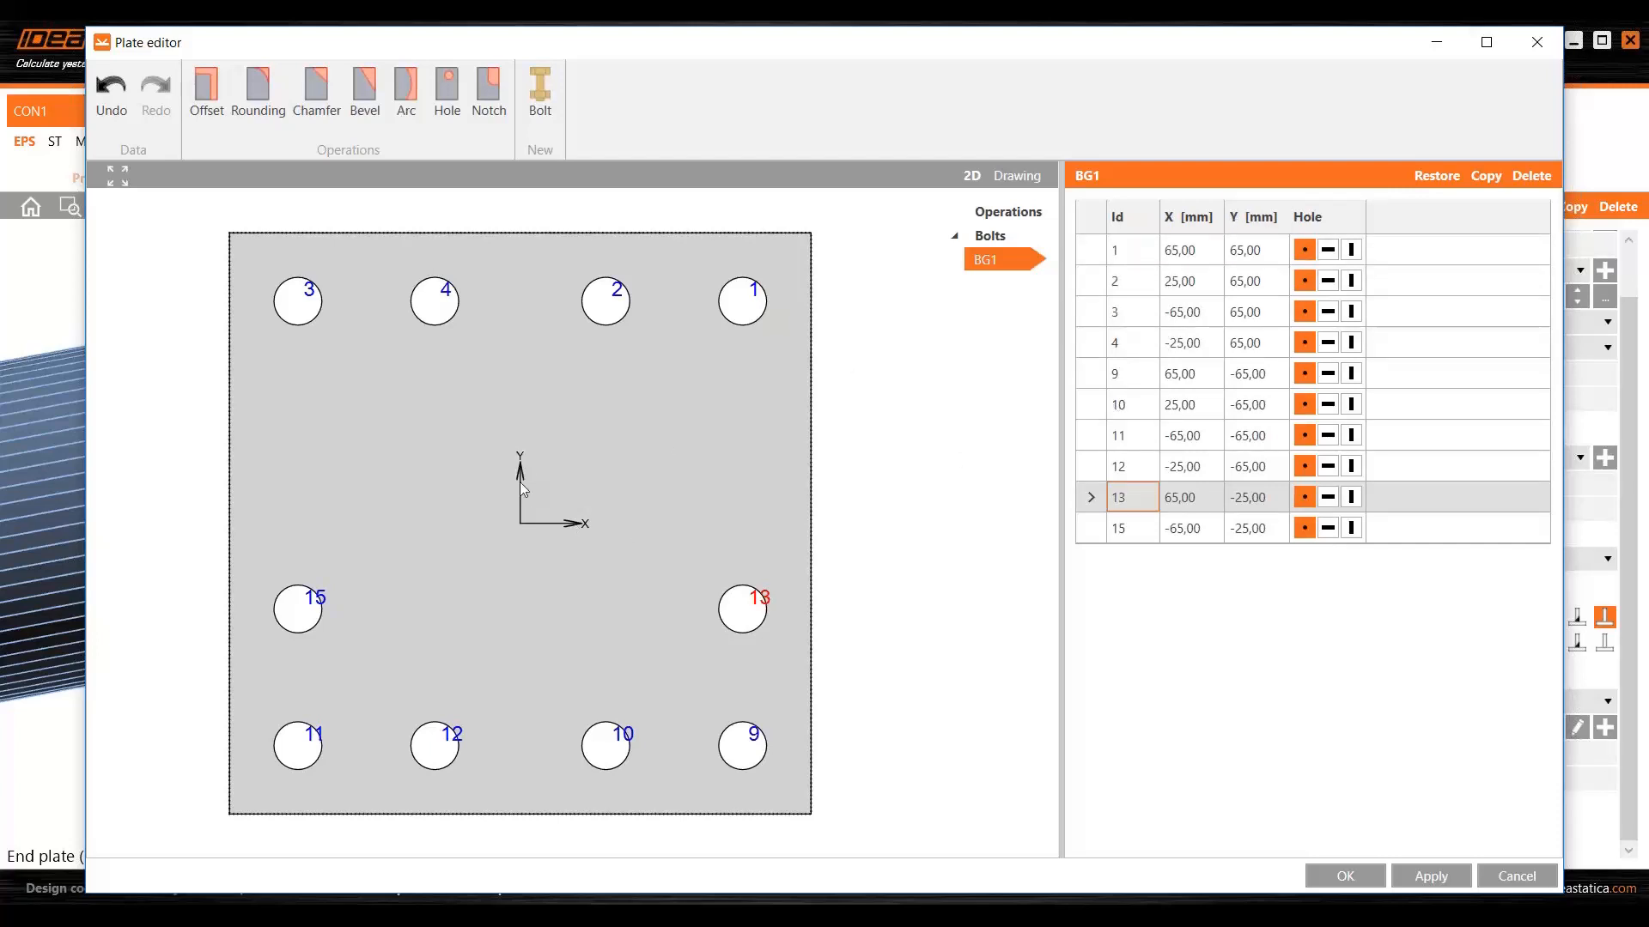
left_click(1278, 498)
double_click(1278, 498)
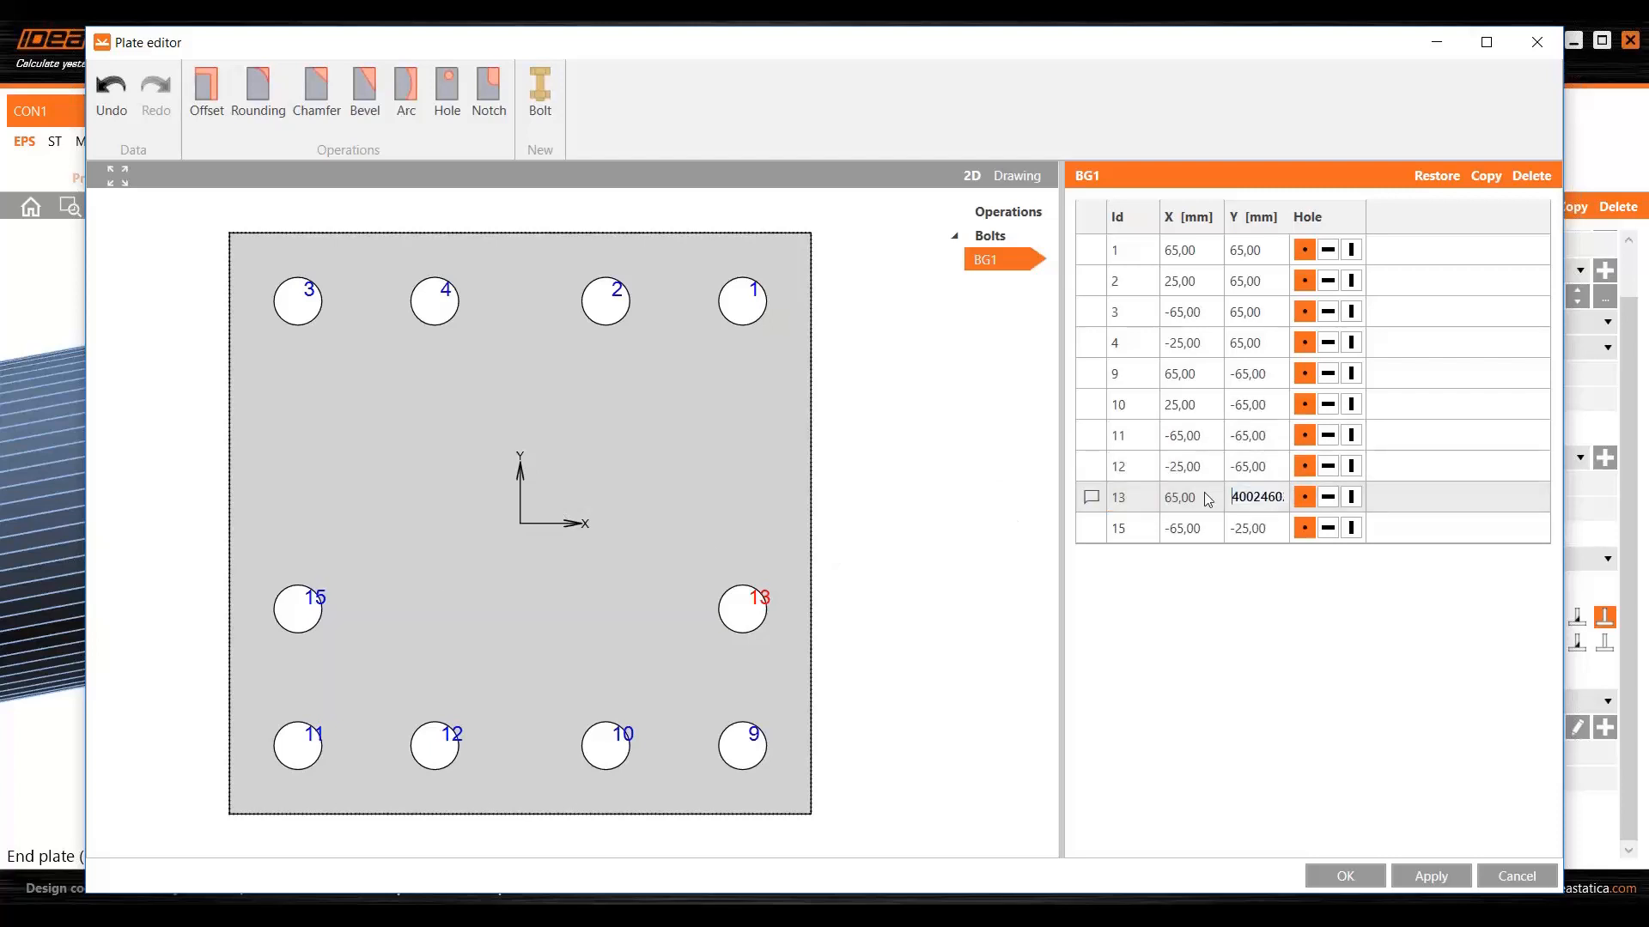
type("0")
key("Return")
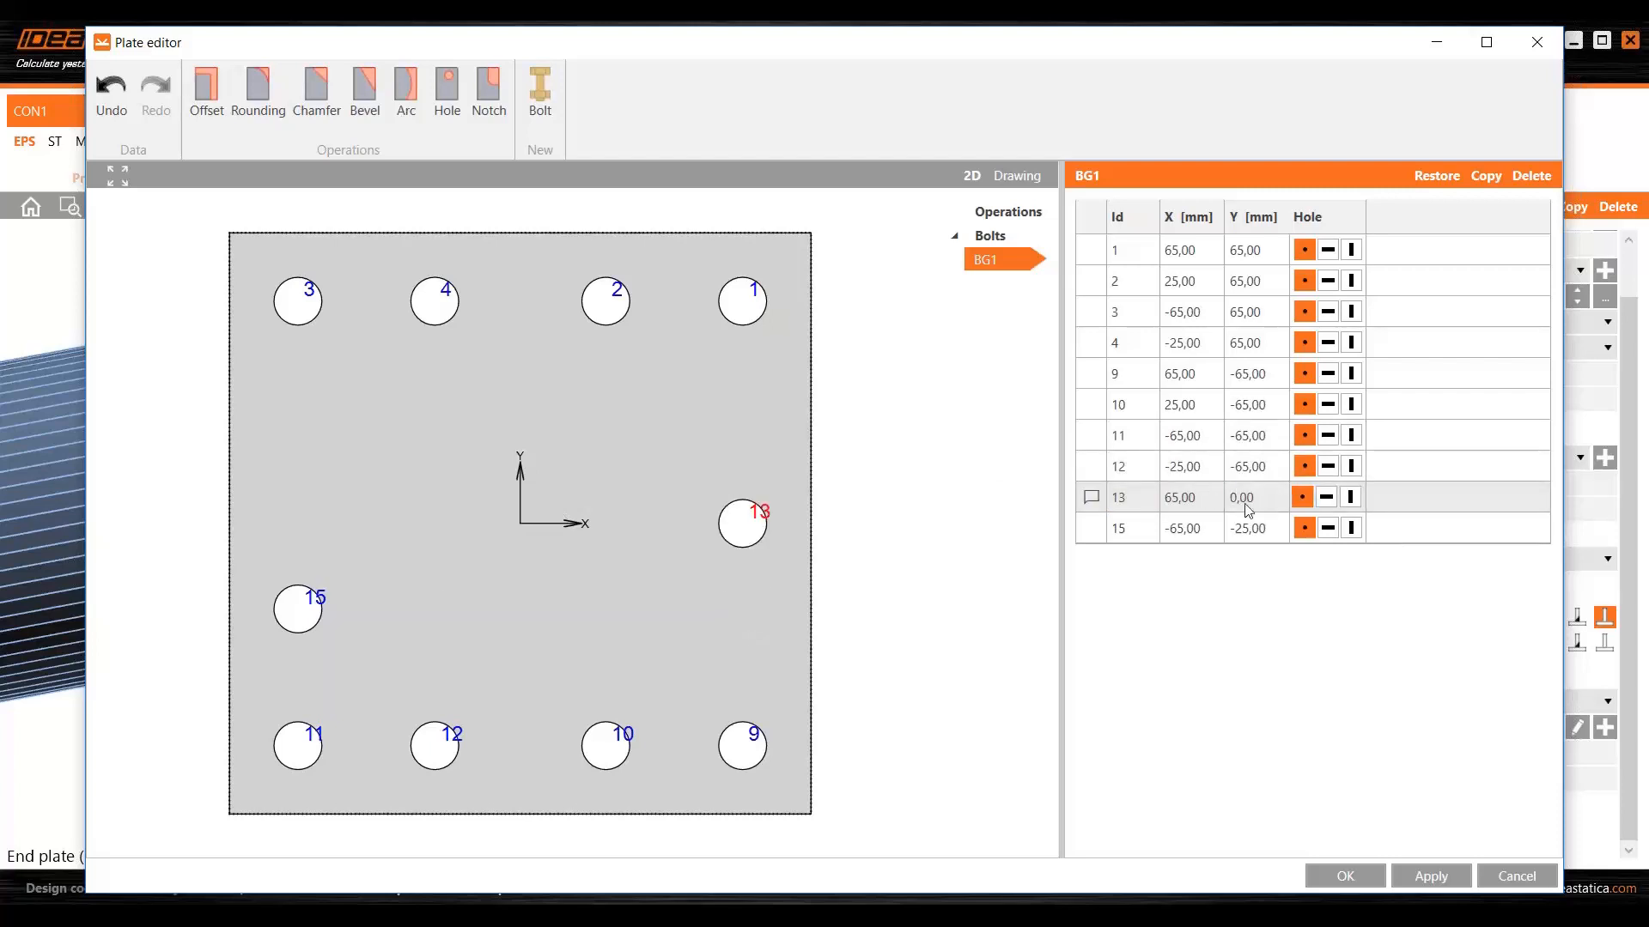
- Set the Y coordinate of bolt 15 in bolt group BG1 to 0 mm
left_click(1255, 528)
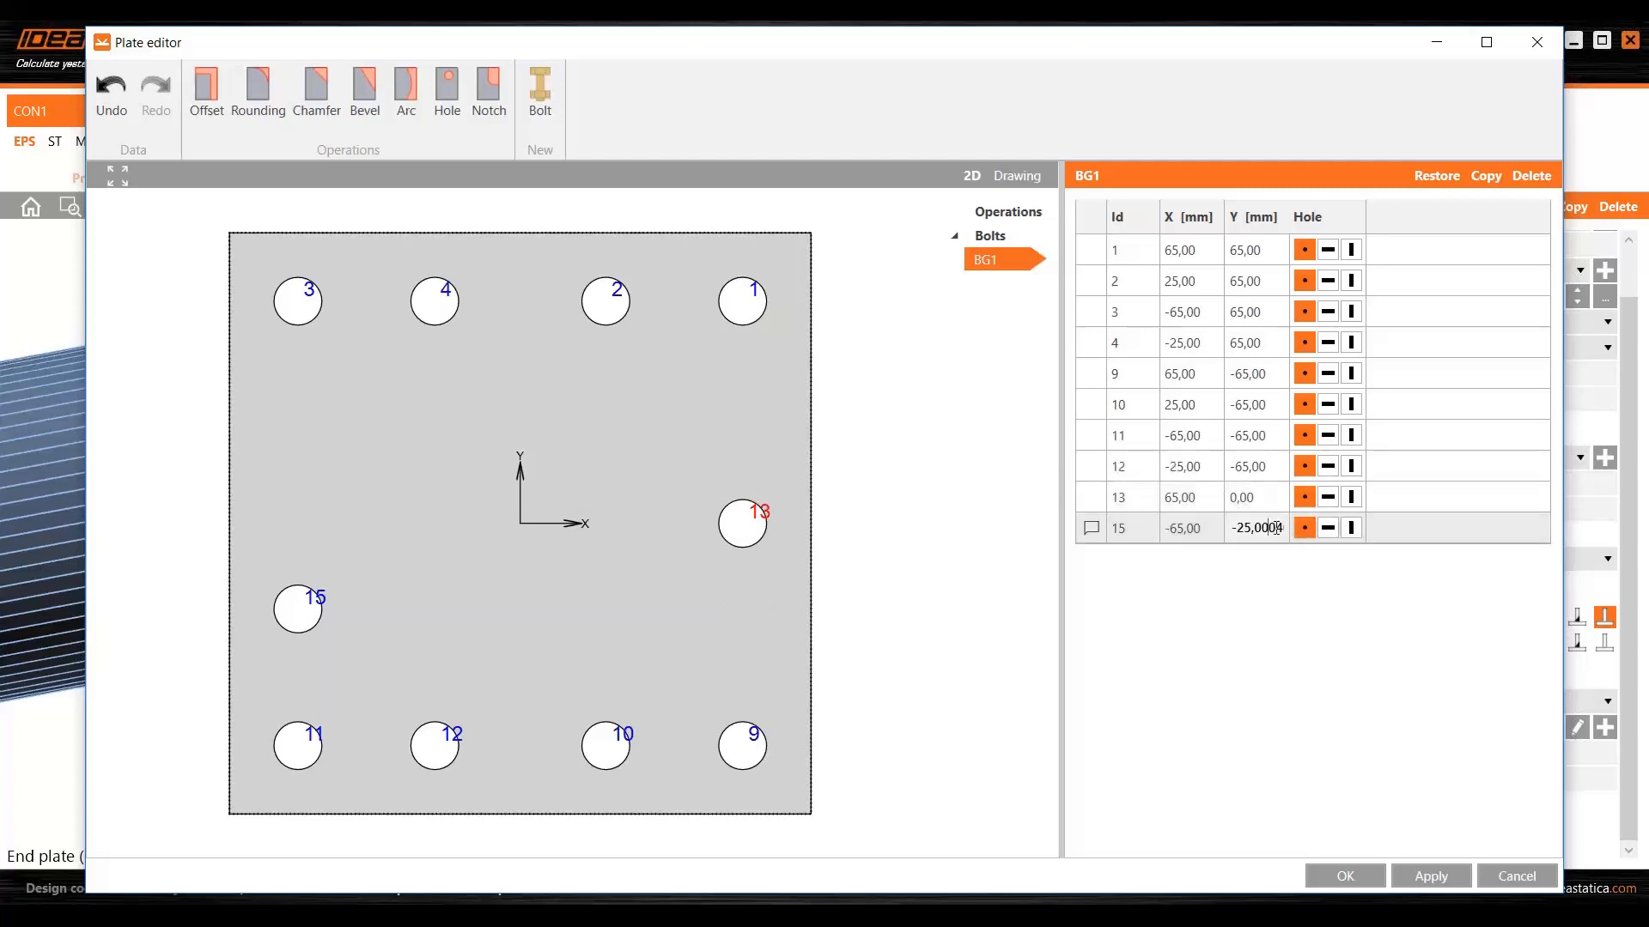
key("BackSpace")
key("BackSpace")
key("BackSpace")
key("BackSpace")
key("BackSpace")
key("BackSpace")
type("0")
key("Return")
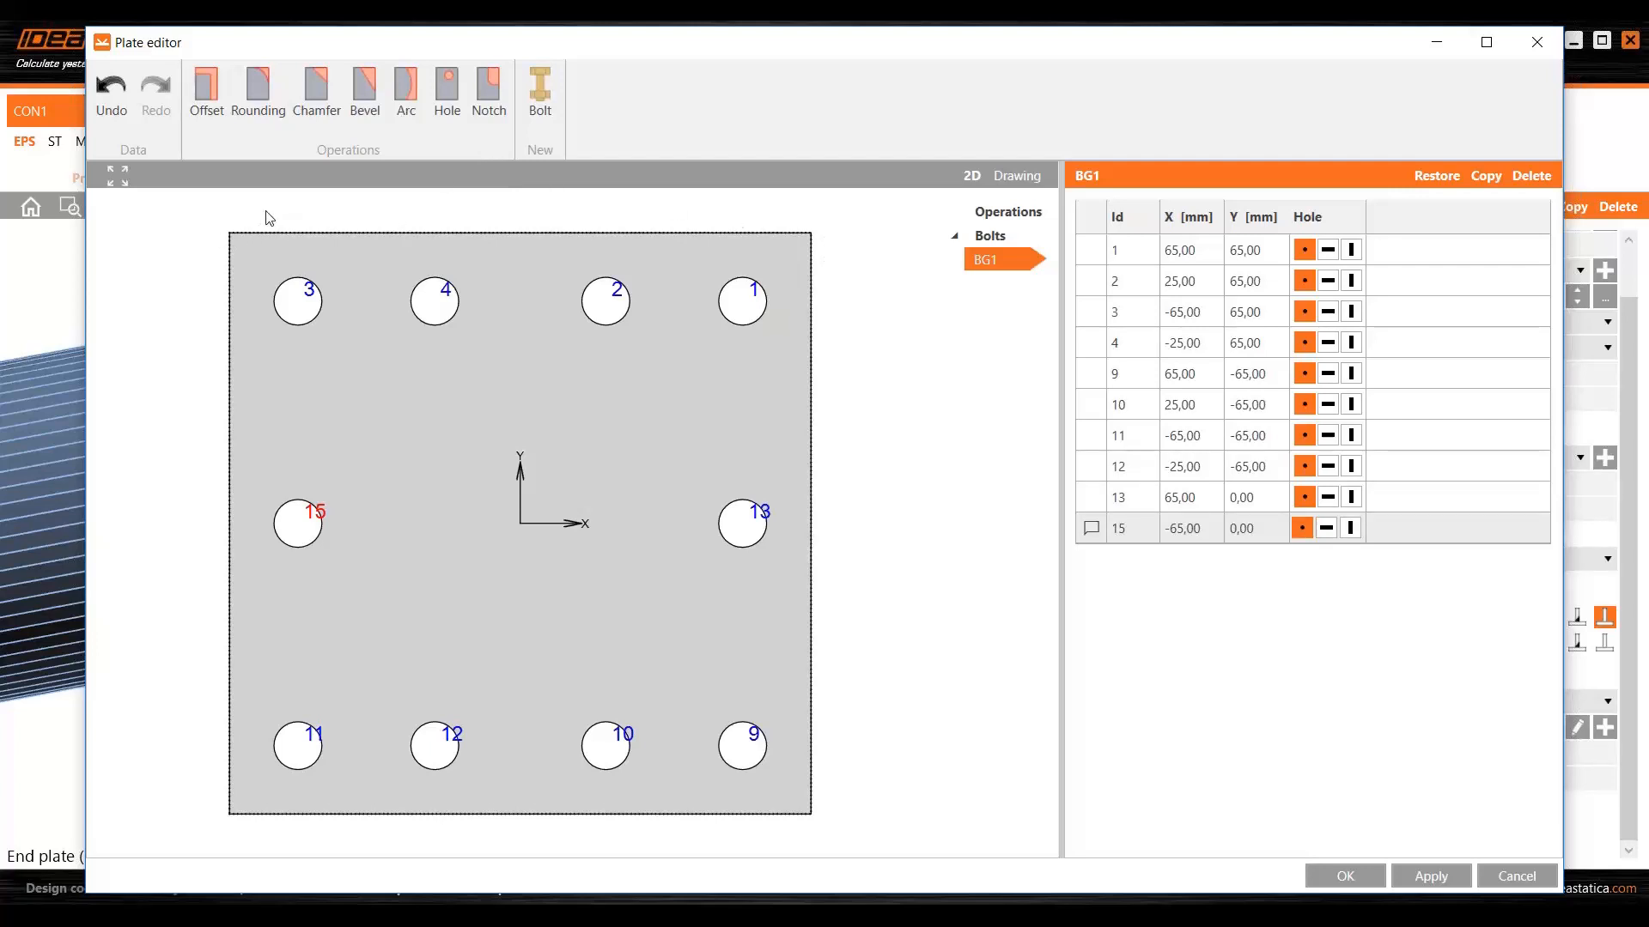
- Add a 10 mm rounding to all corners of M6's end plate and accept the plate edits
left_click(262, 96)
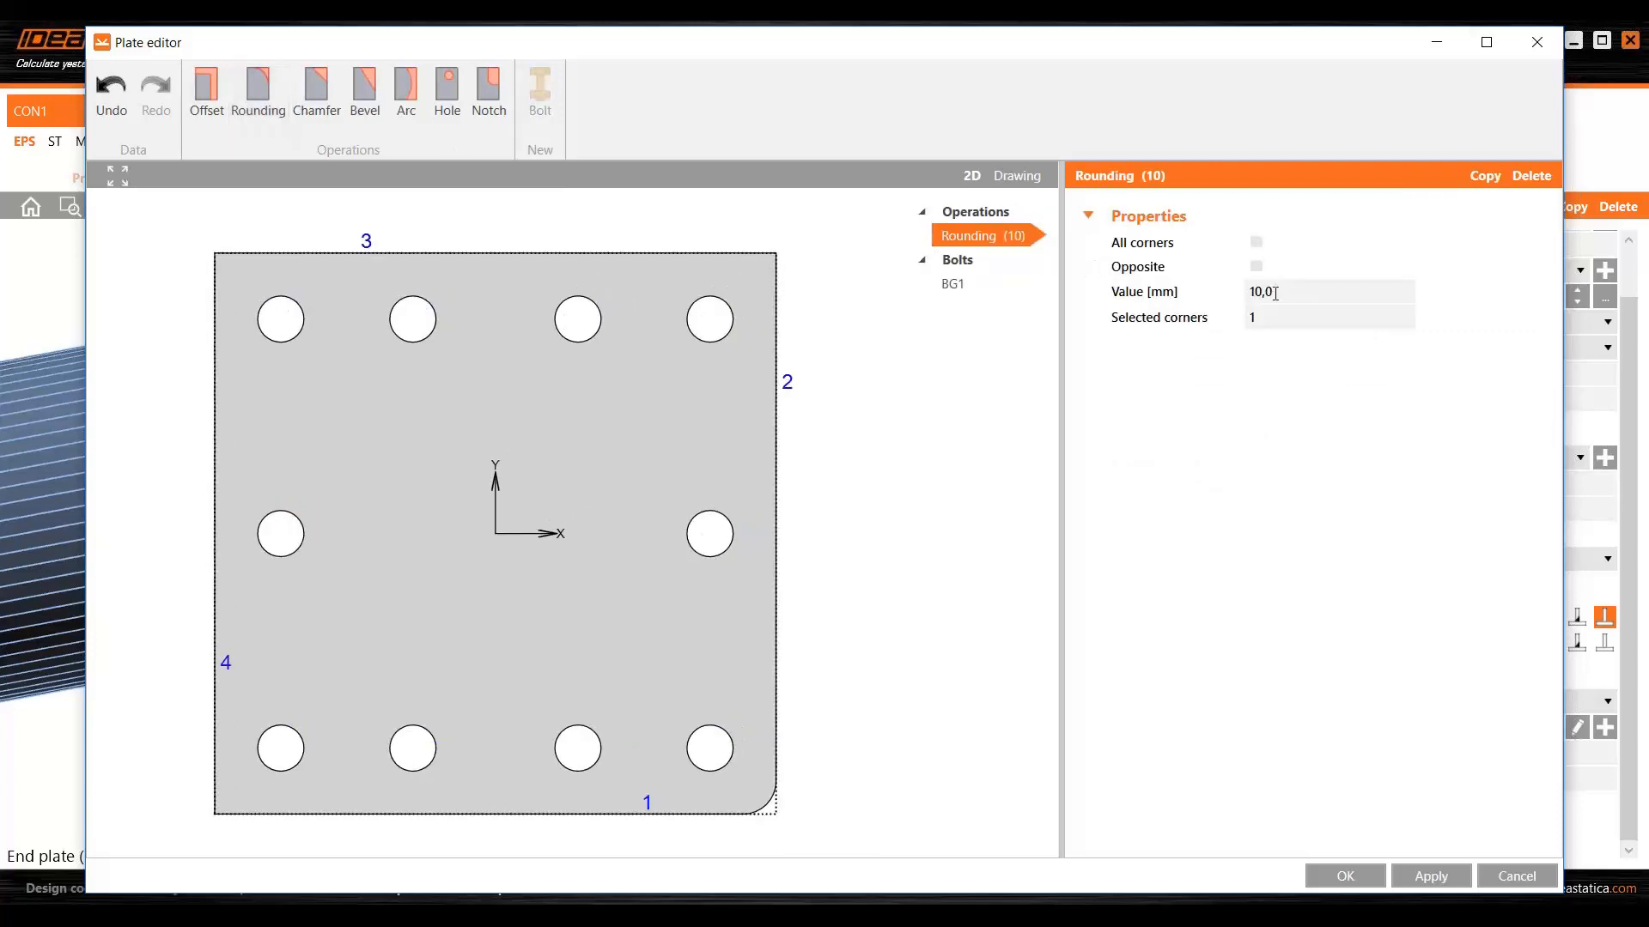
left_click(1258, 245)
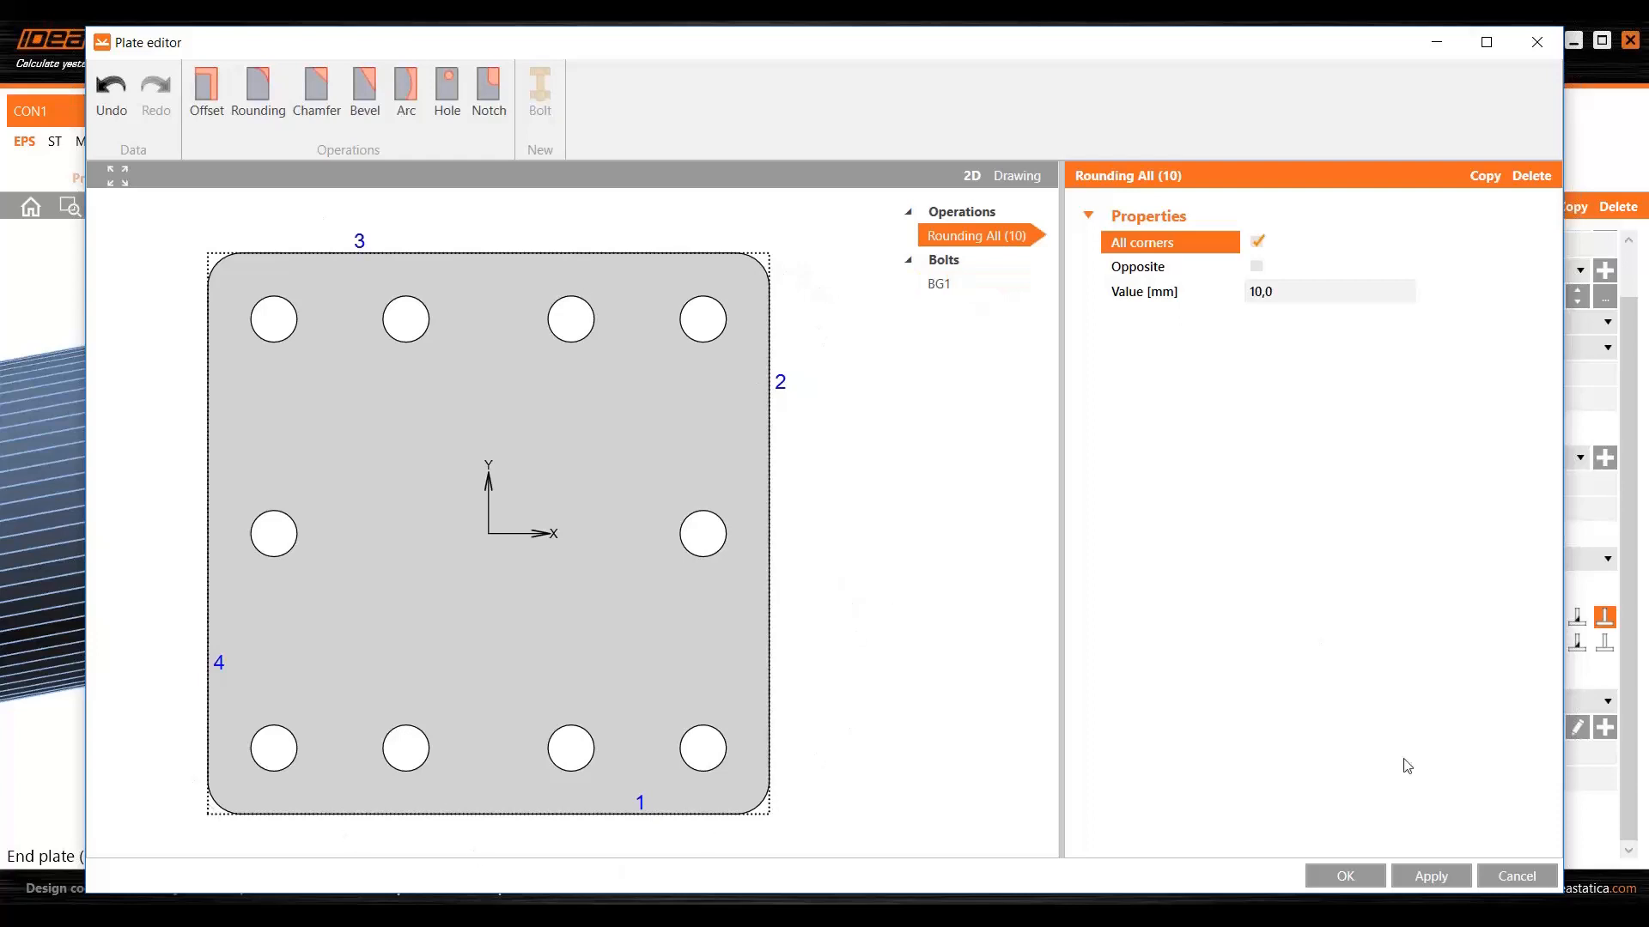
left_click(1286, 290)
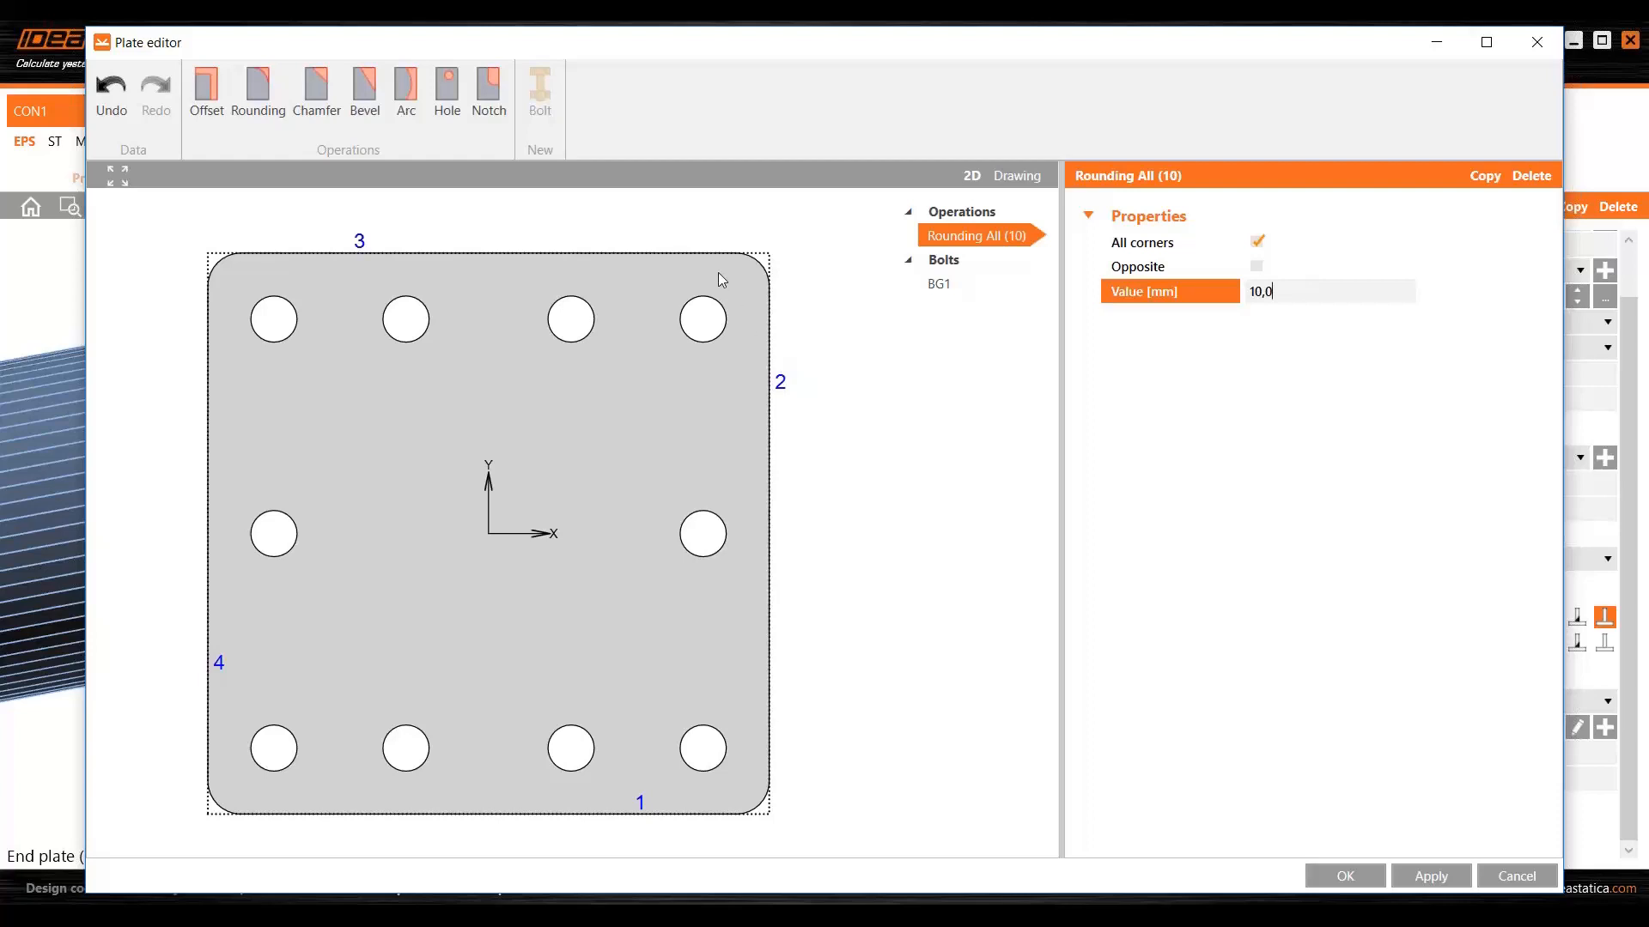
left_click(1358, 880)
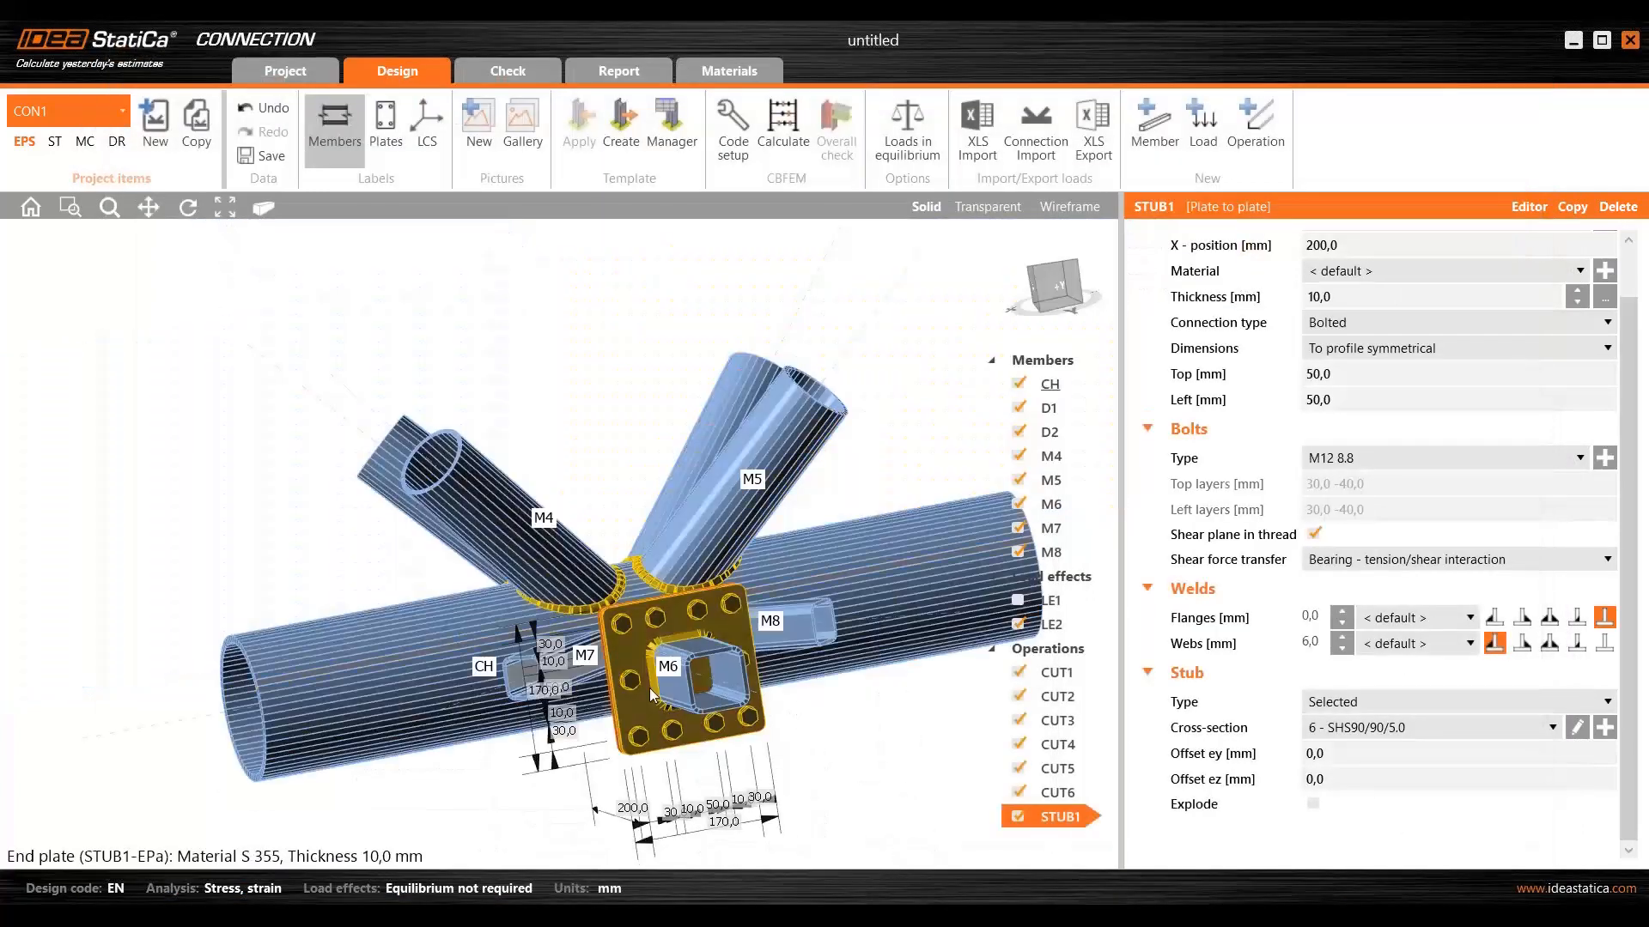
- Examine M6's bolted end plate, its bolt layout and the stub's junction with the chord from several angles
scroll(646, 656, "up", 3)
middle_click_drag(645, 656, 826, 629)
scroll(826, 621, "down", 2)
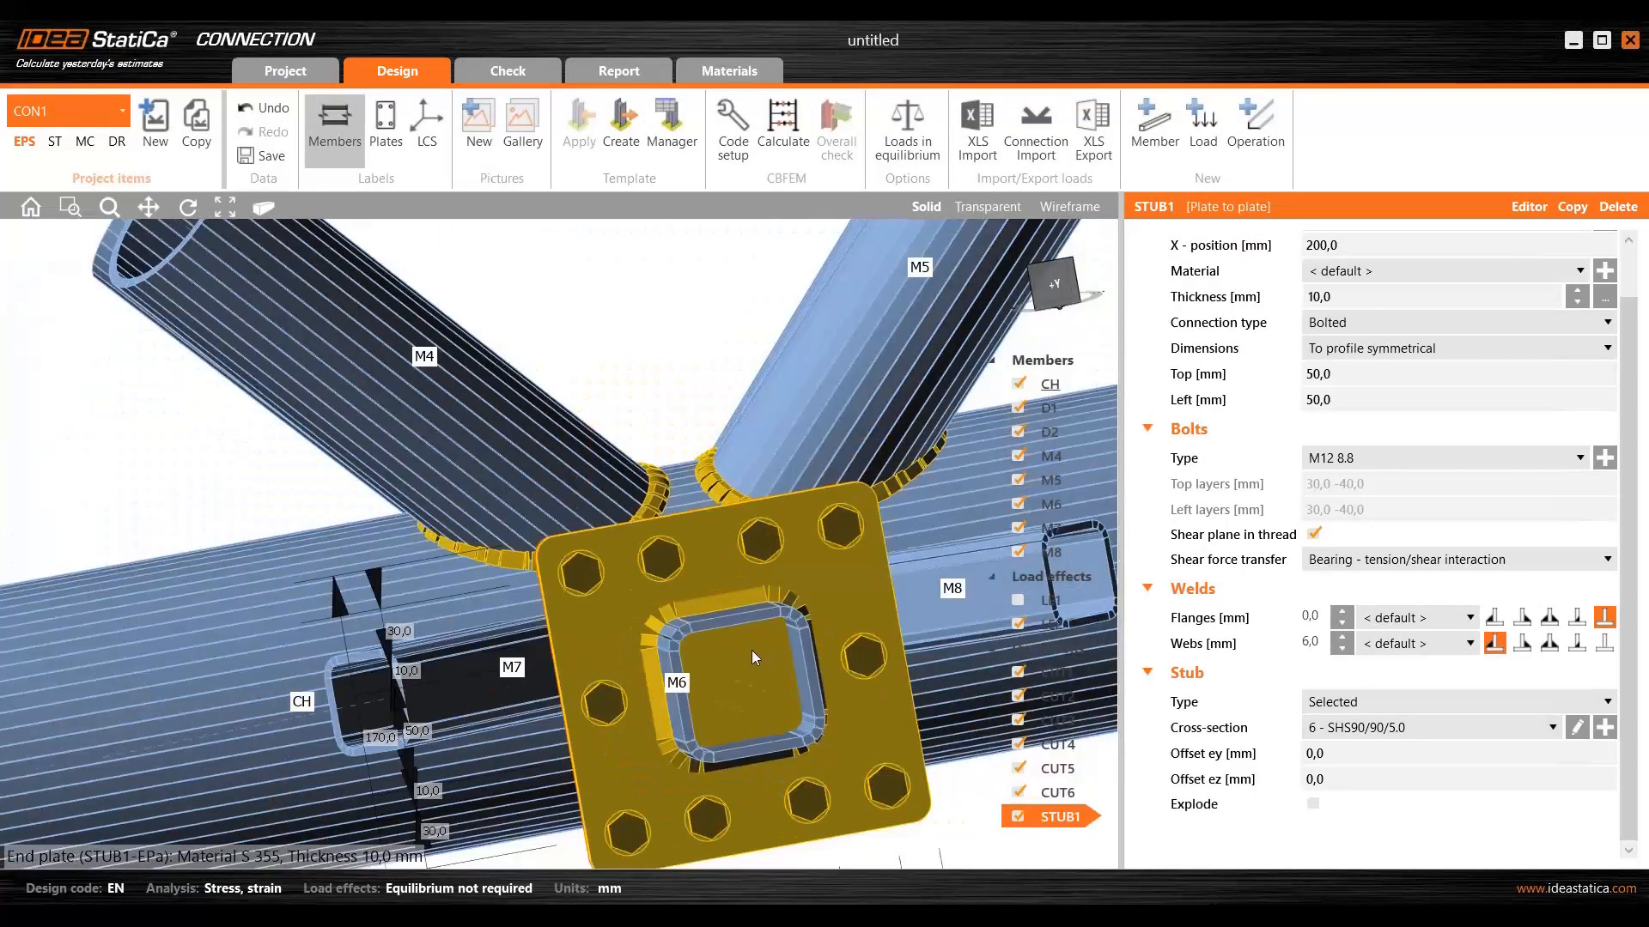
scroll(750, 654, "down", 2)
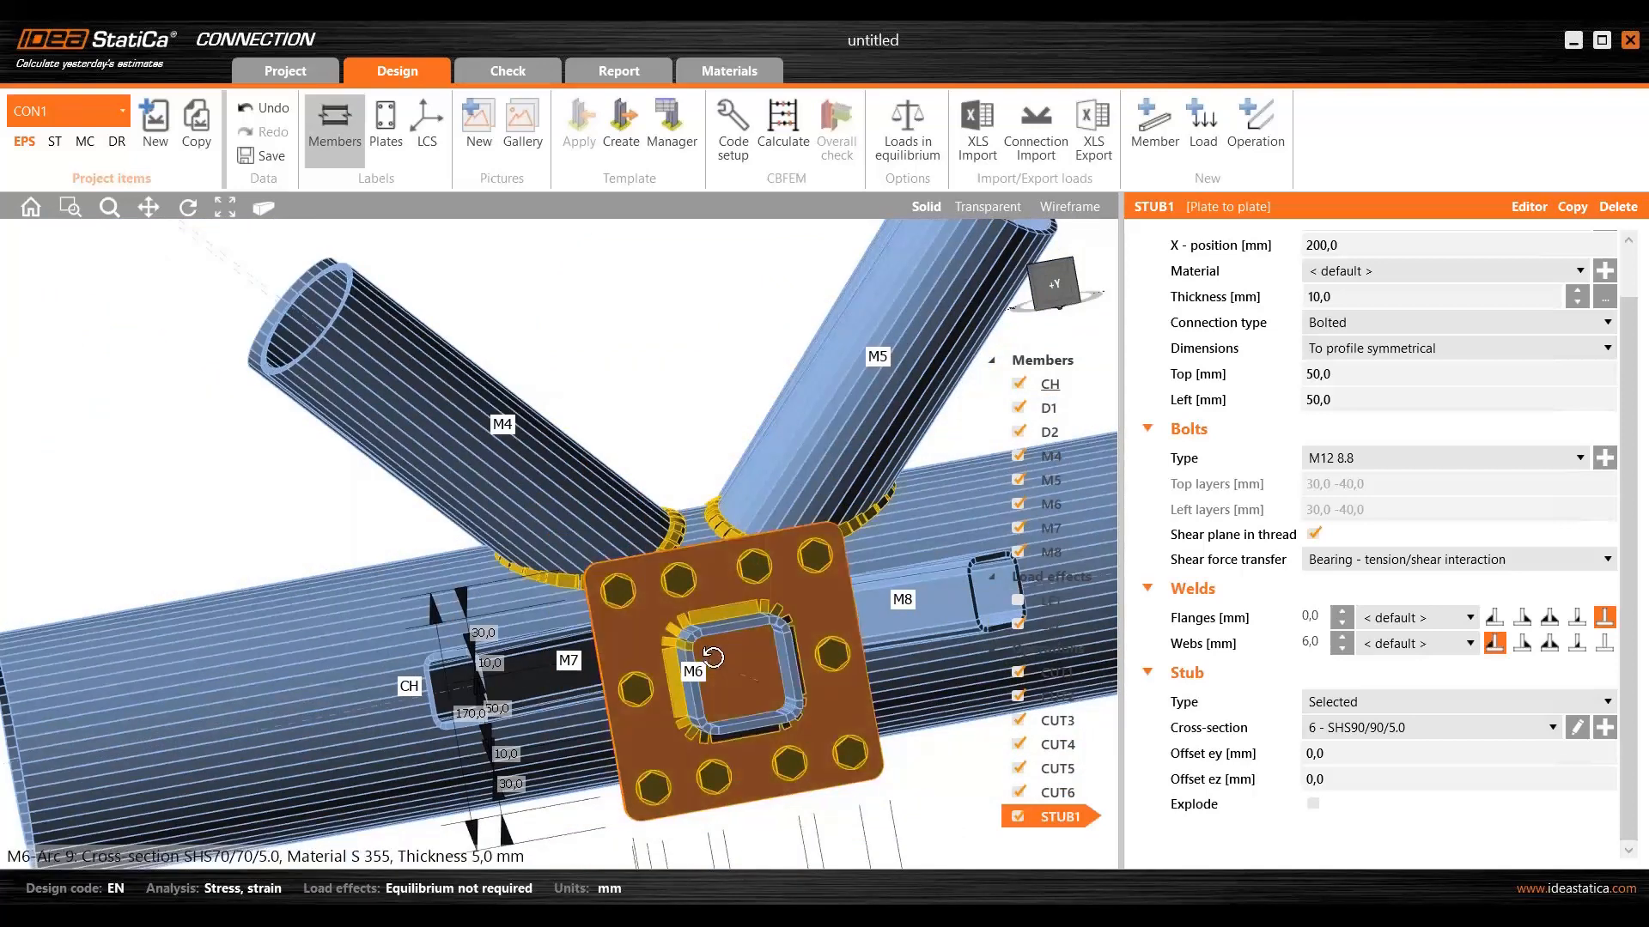
middle_click_drag(734, 655, 699, 615, "ctrl")
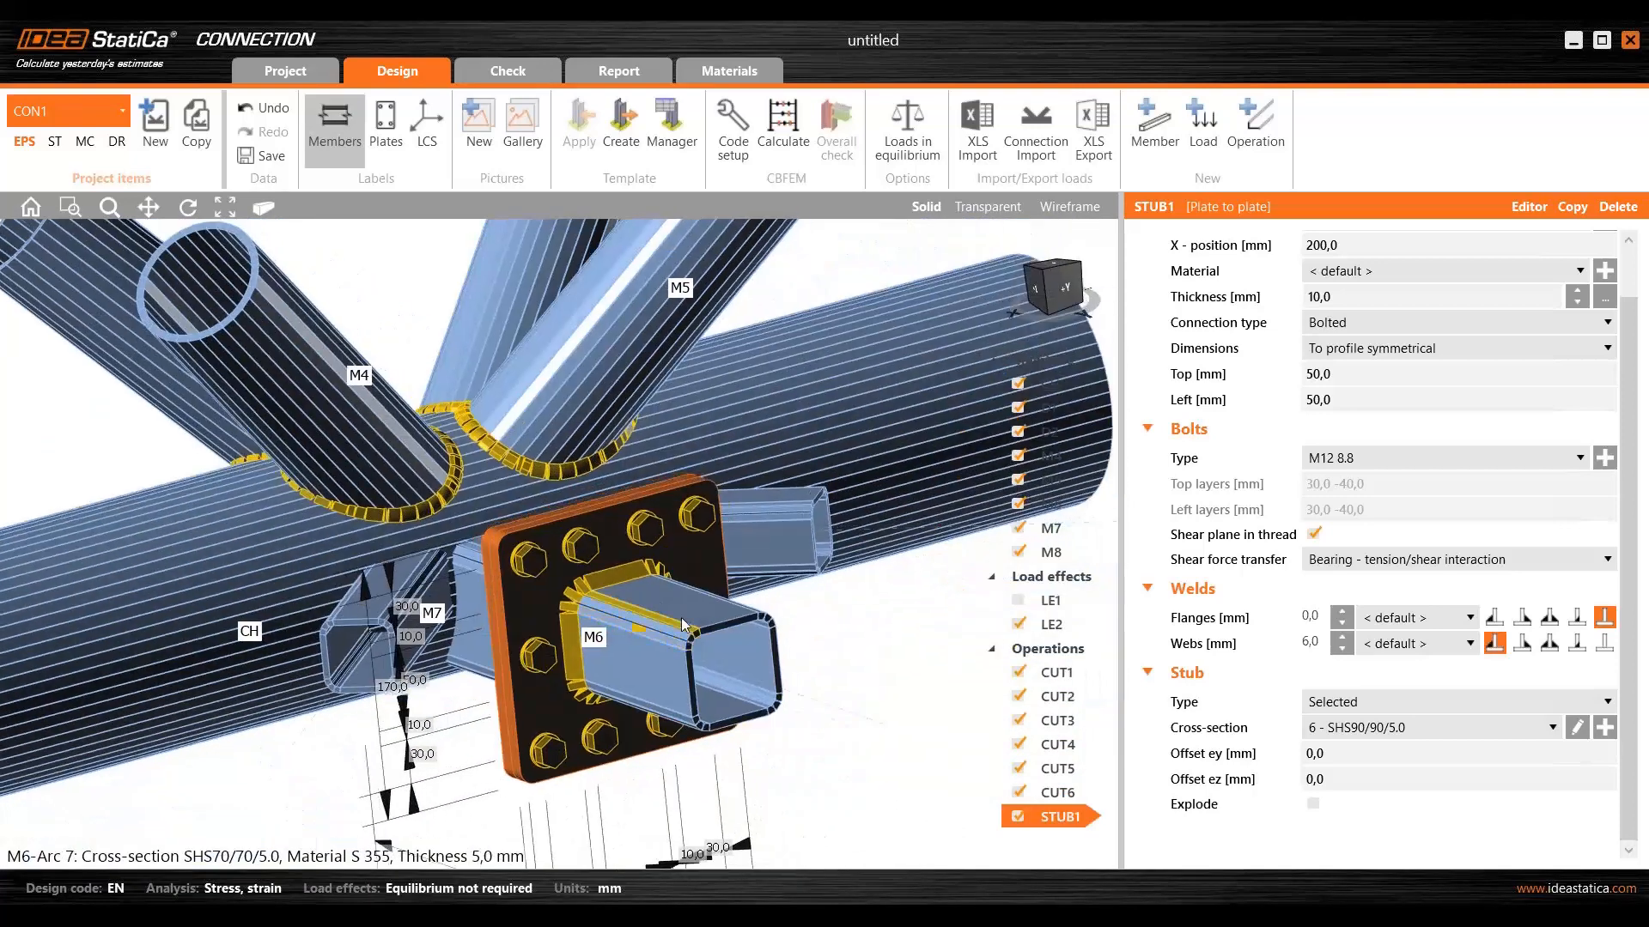
scroll(699, 615, "down", 3)
middle_click_drag(550, 644, 595, 649, "ctrl")
scroll(575, 556, "up", 2)
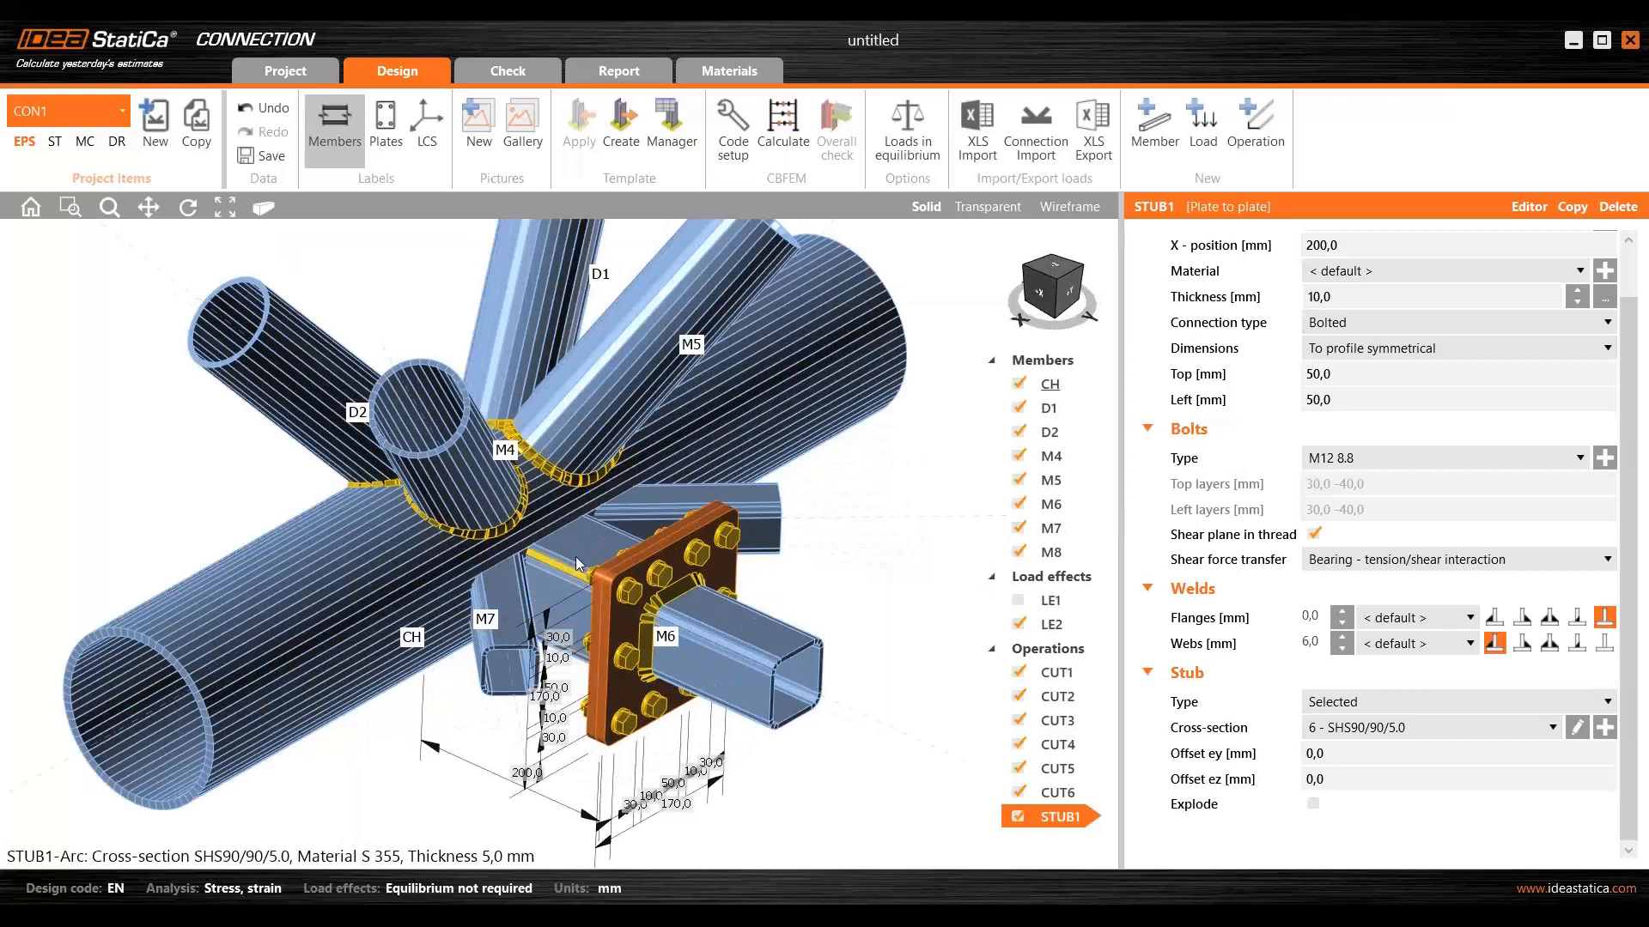
scroll(575, 556, "up", 3)
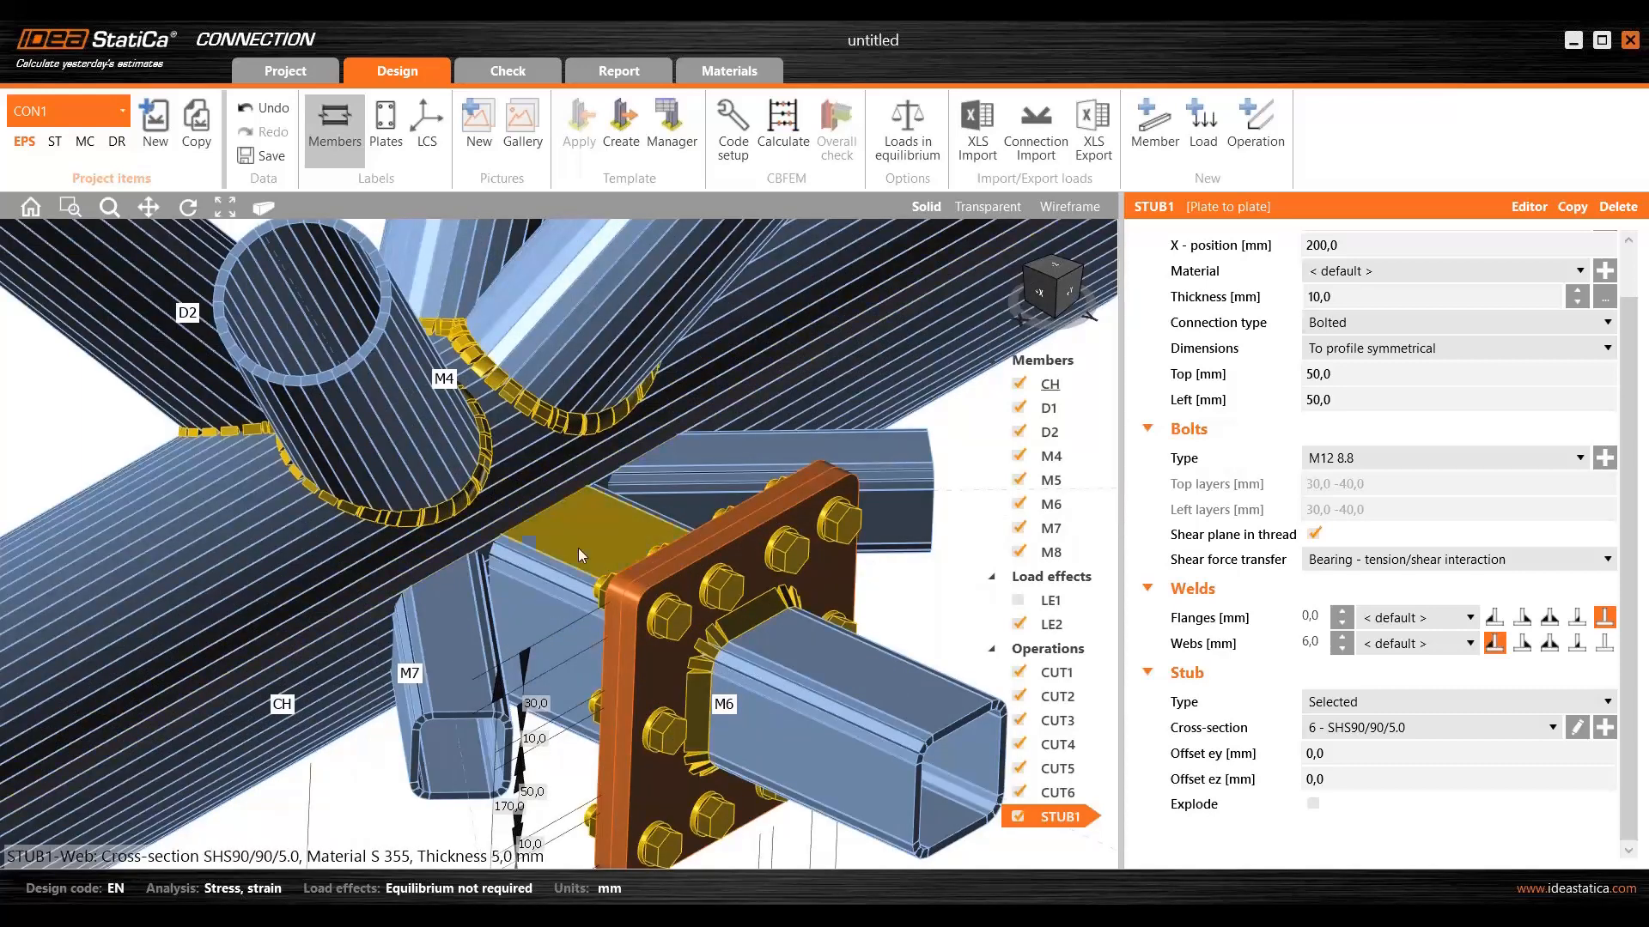
scroll(535, 498, "down", 2)
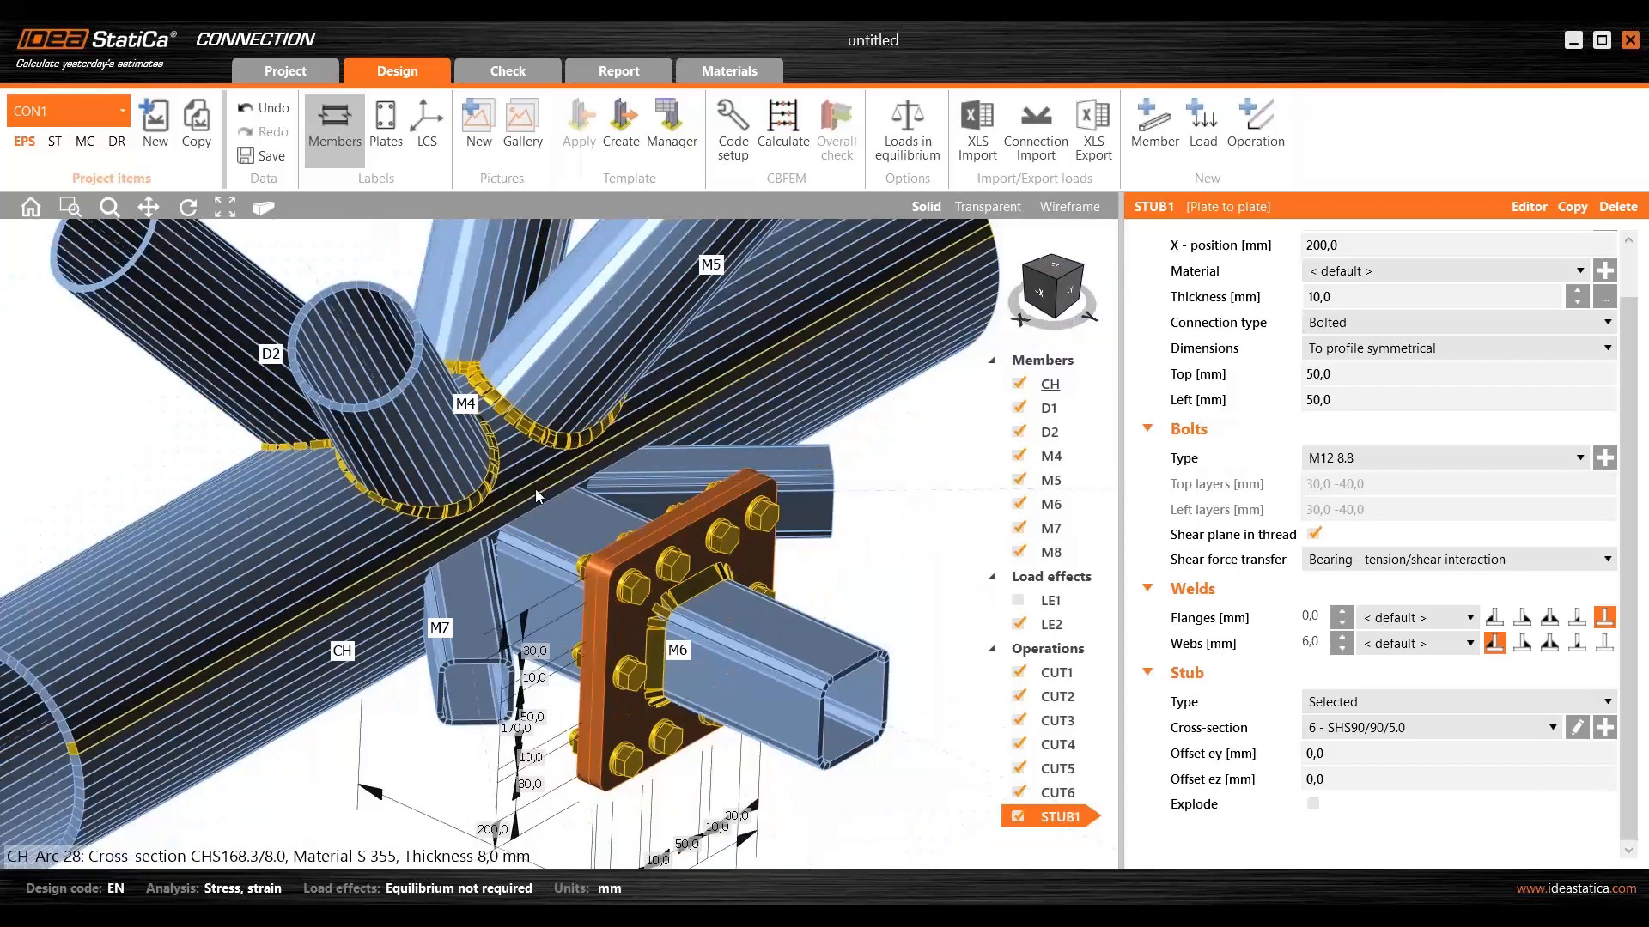
- Add a cut of member operation that trims STUB1 by chord CH using the Surface cutting method
left_click(1250, 132)
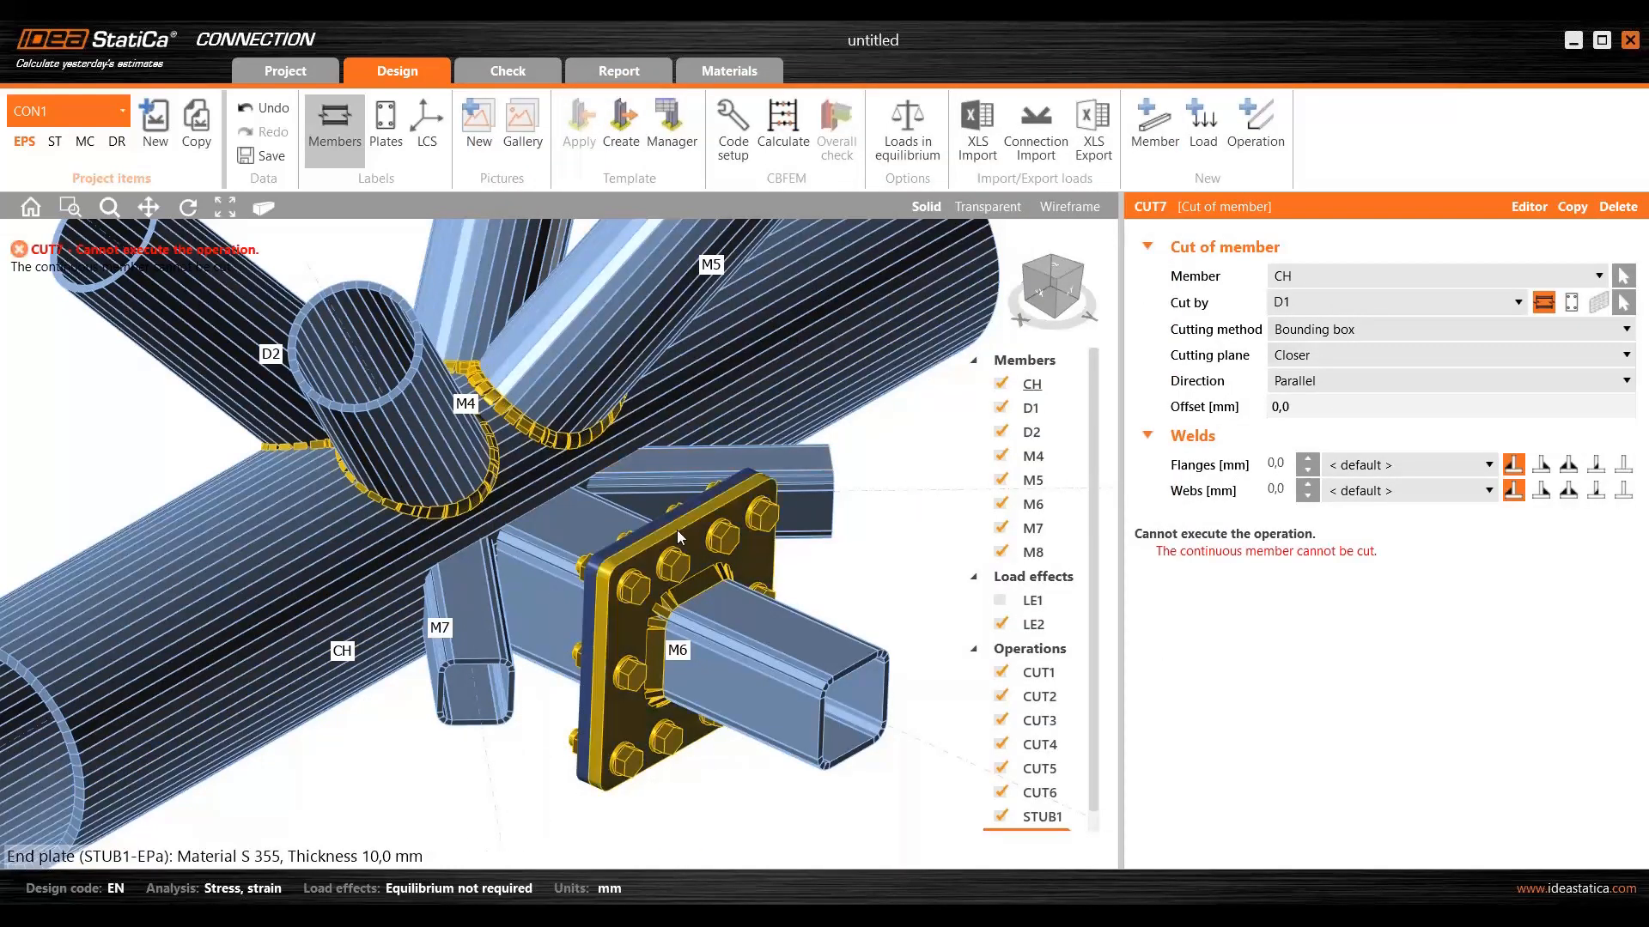
left_click(1337, 275)
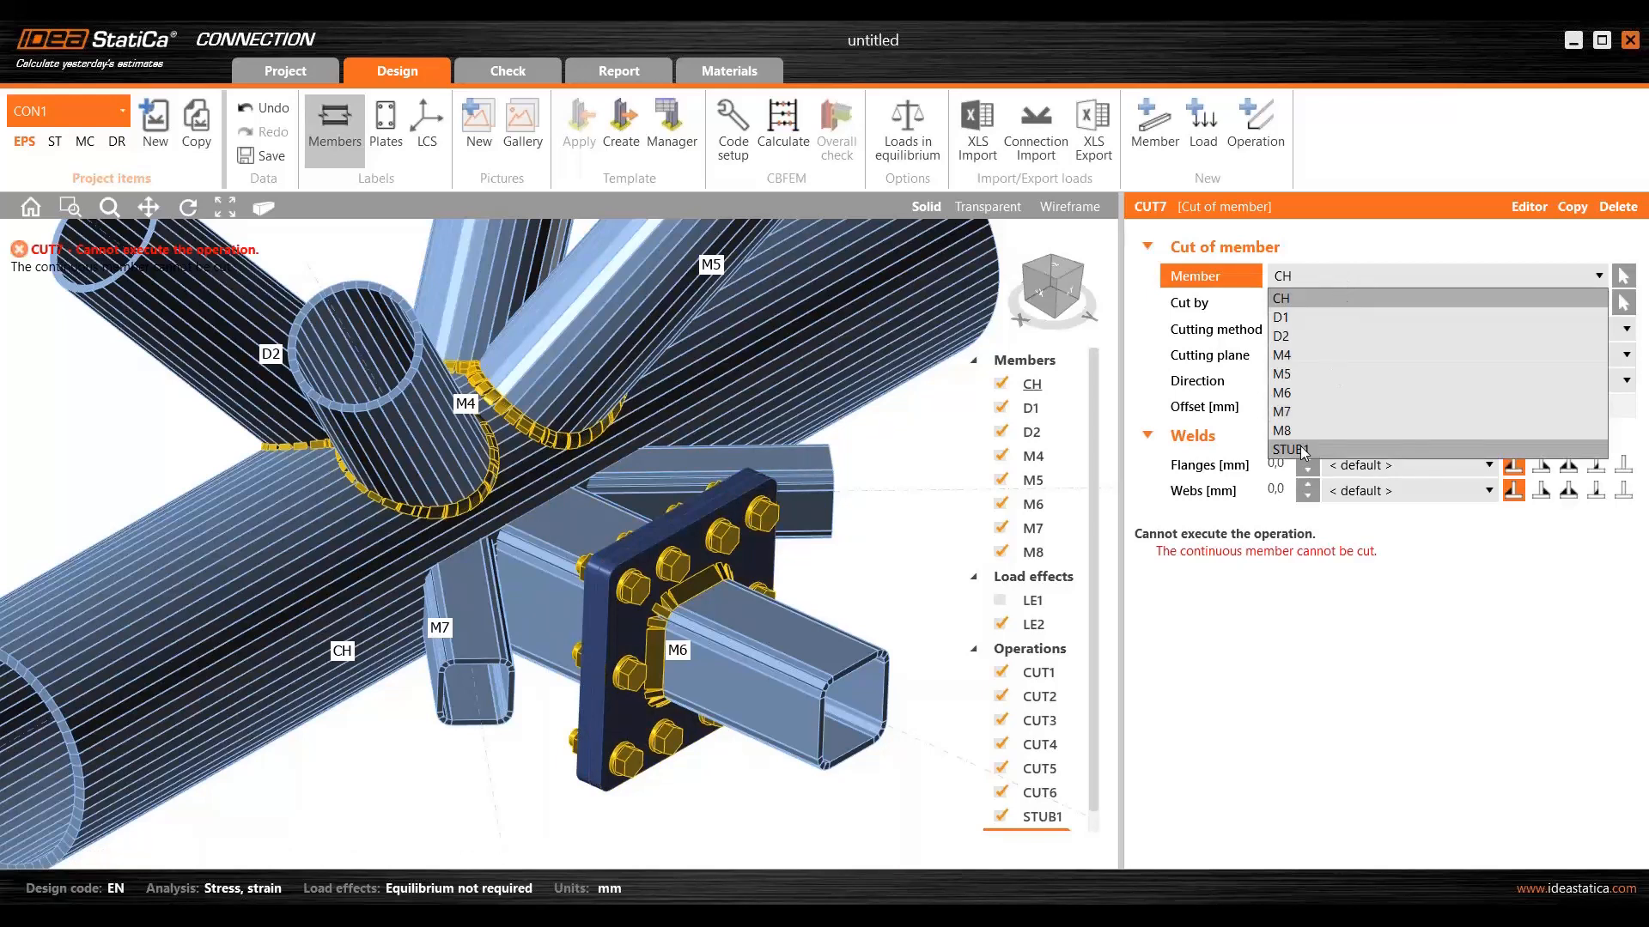
left_click(1302, 450)
left_click(1314, 305)
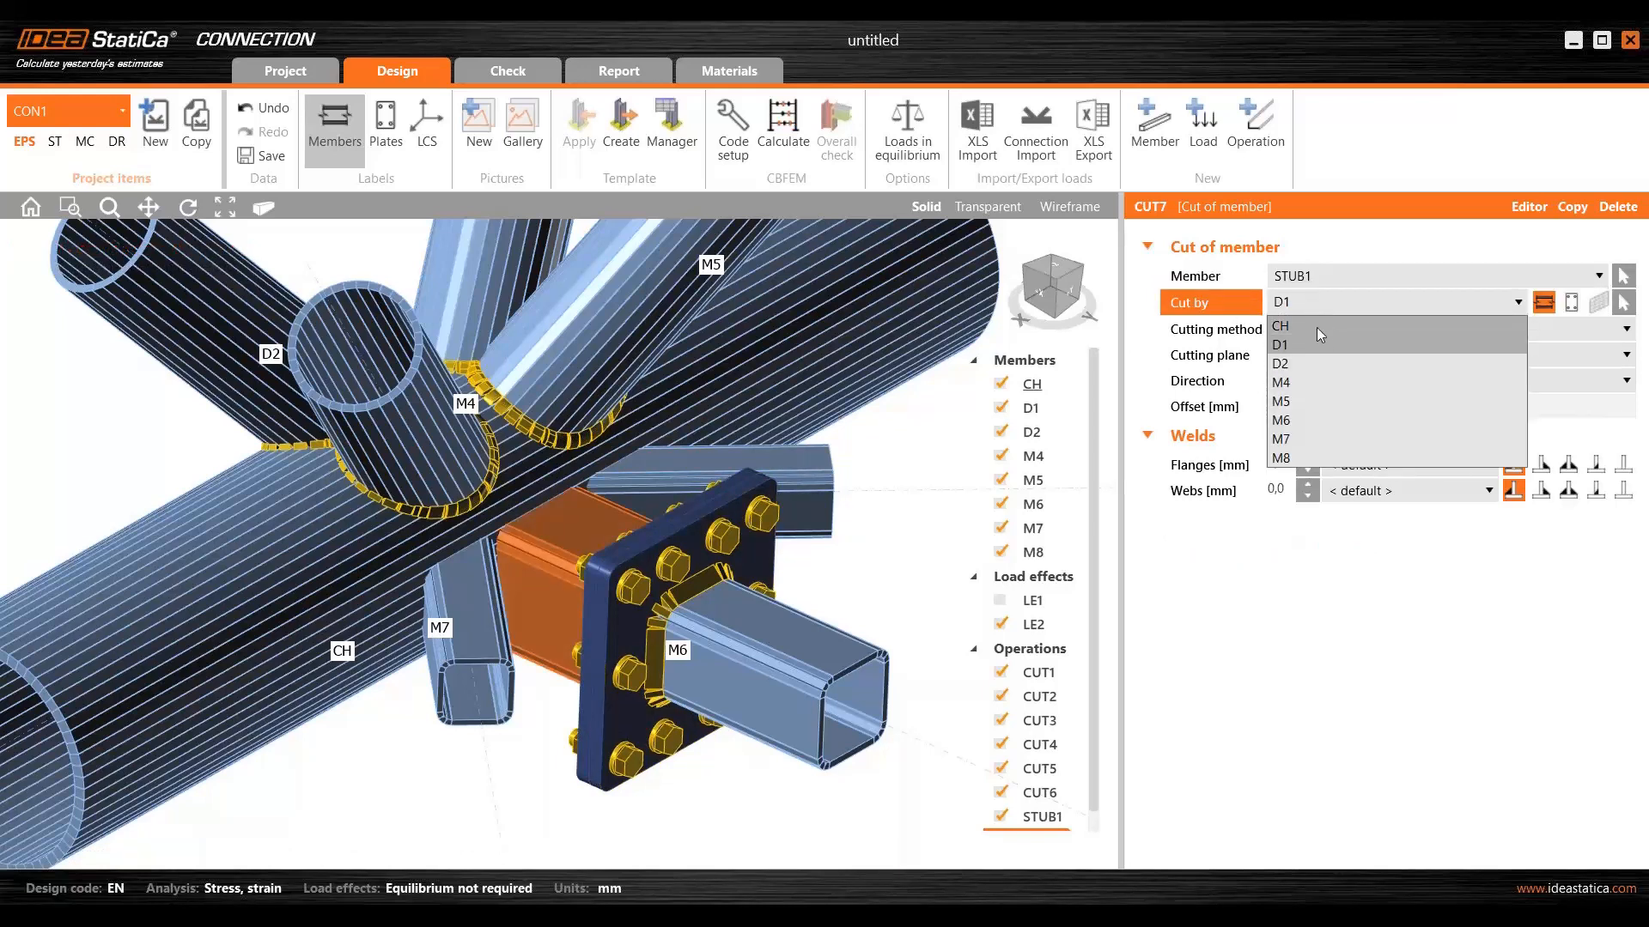
left_click(1318, 329)
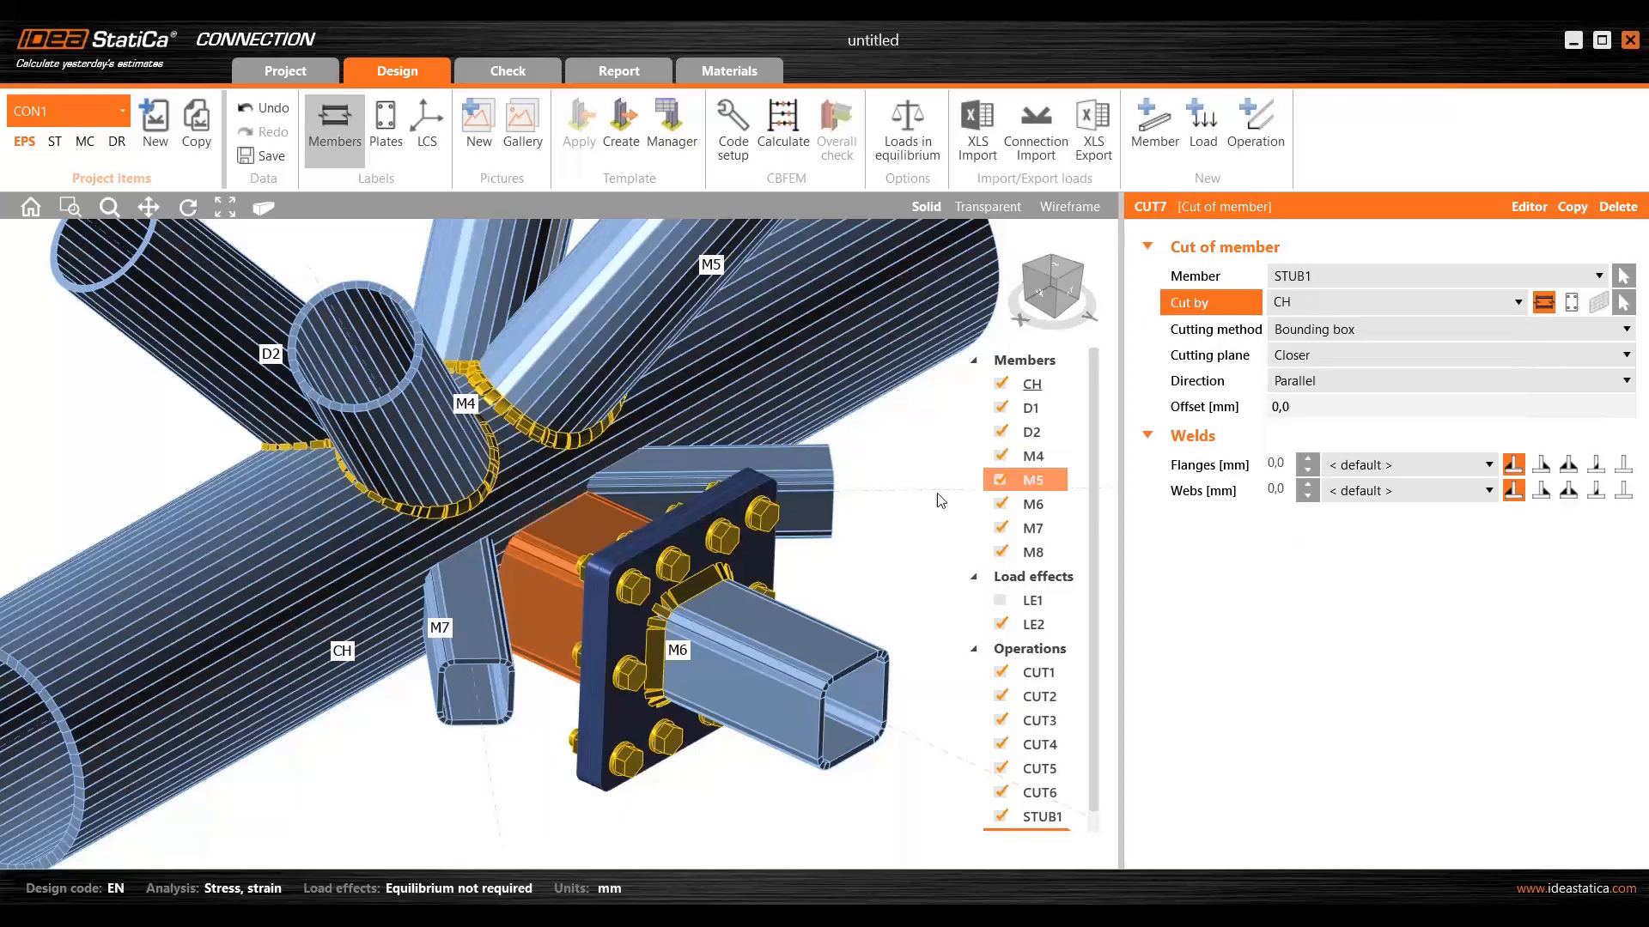
left_click(1305, 333)
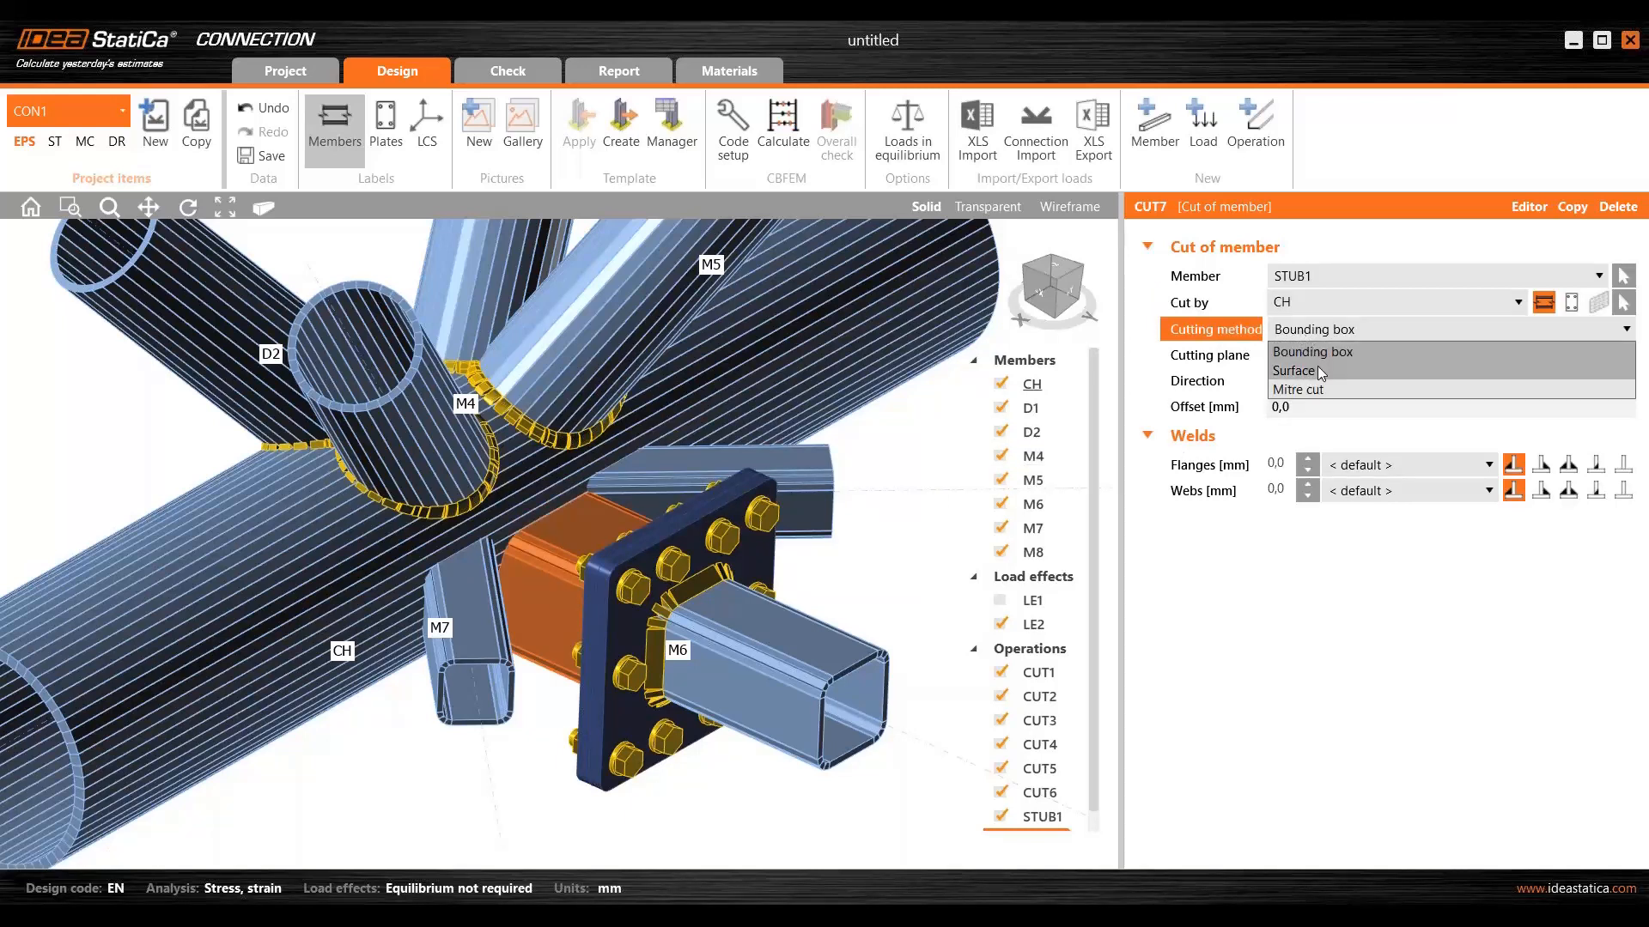
left_click(1321, 371)
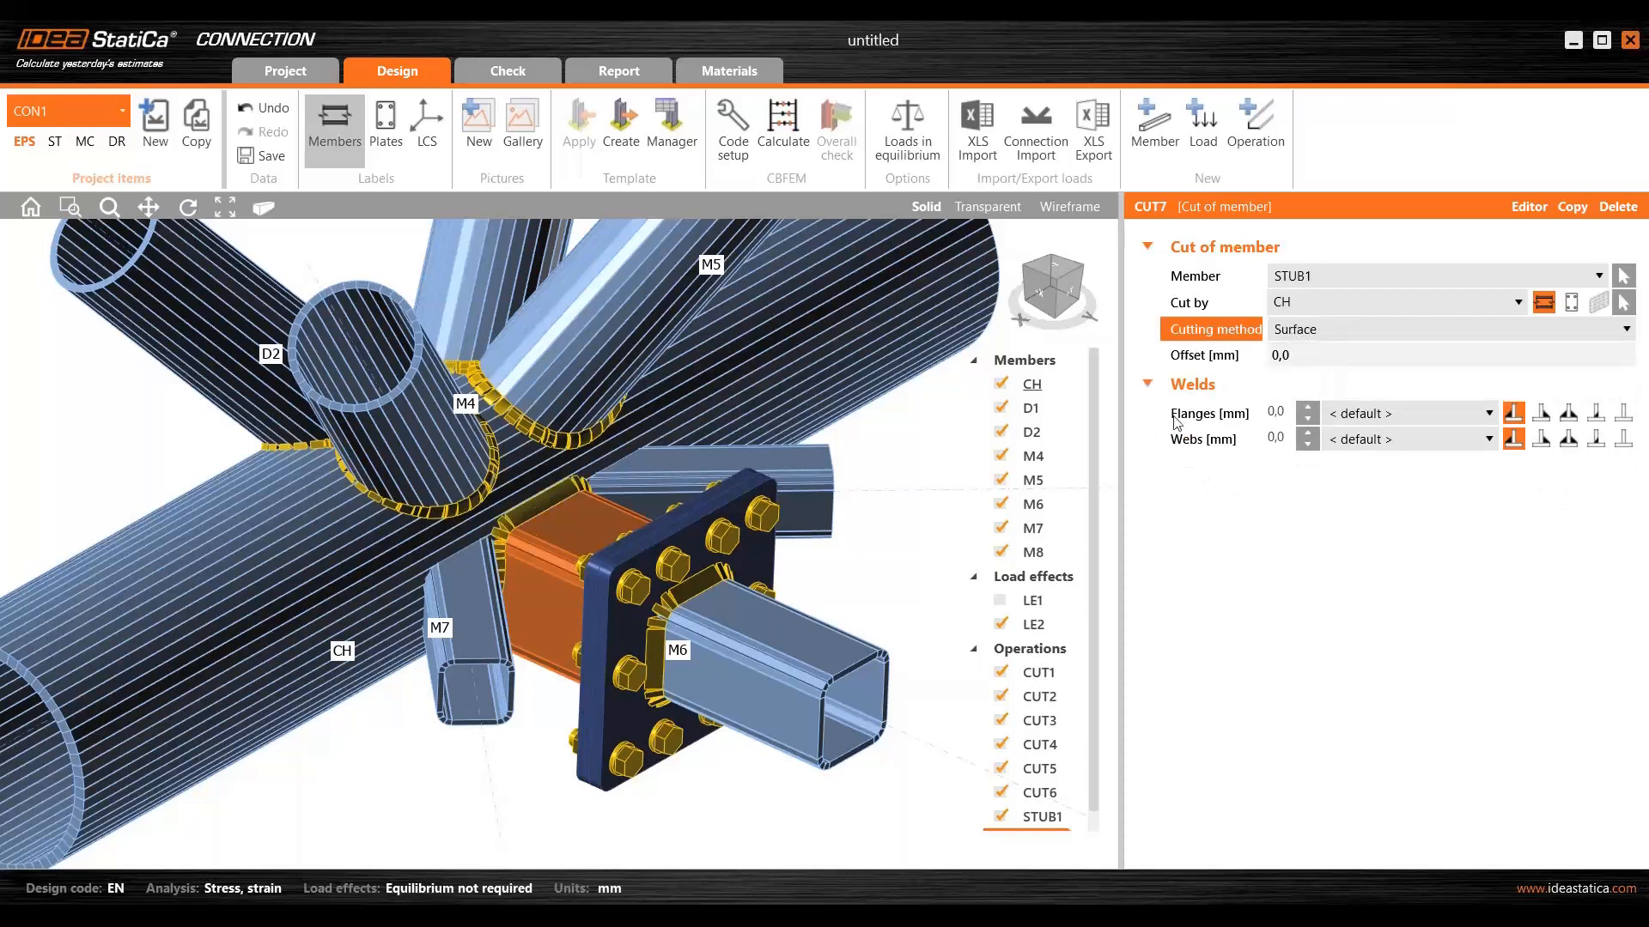
middle_click_drag(611, 601, 593, 591, "ctrl")
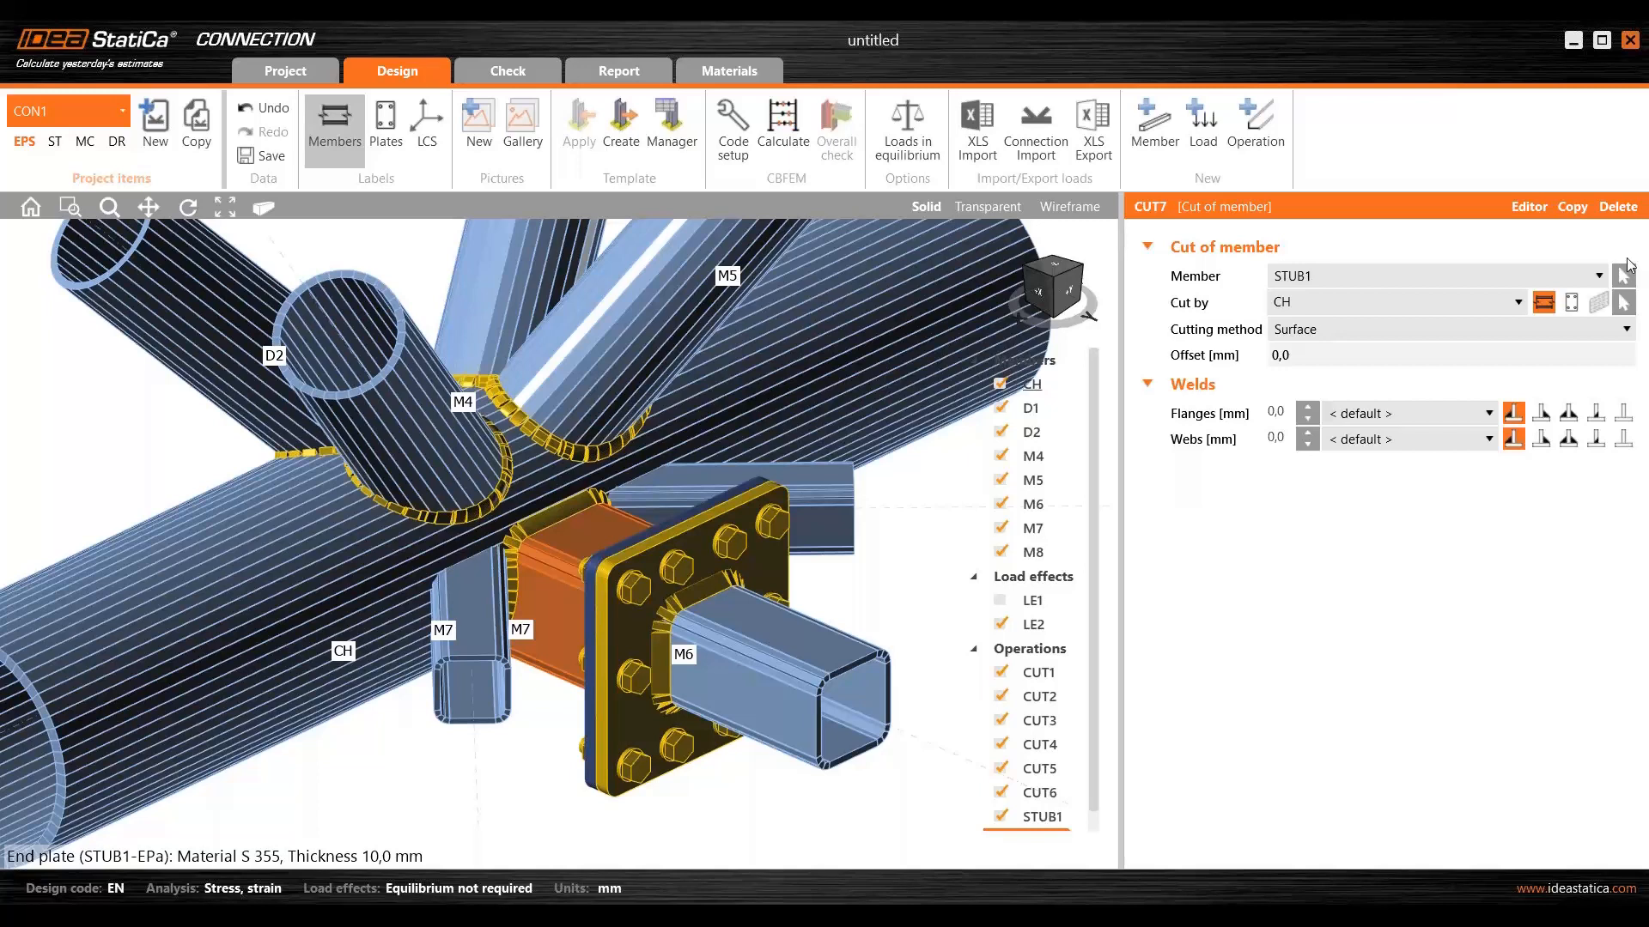
- Change the flange welds of STUB1's cut to butt welds and set the web weld size to 6 mm
left_click(1623, 415)
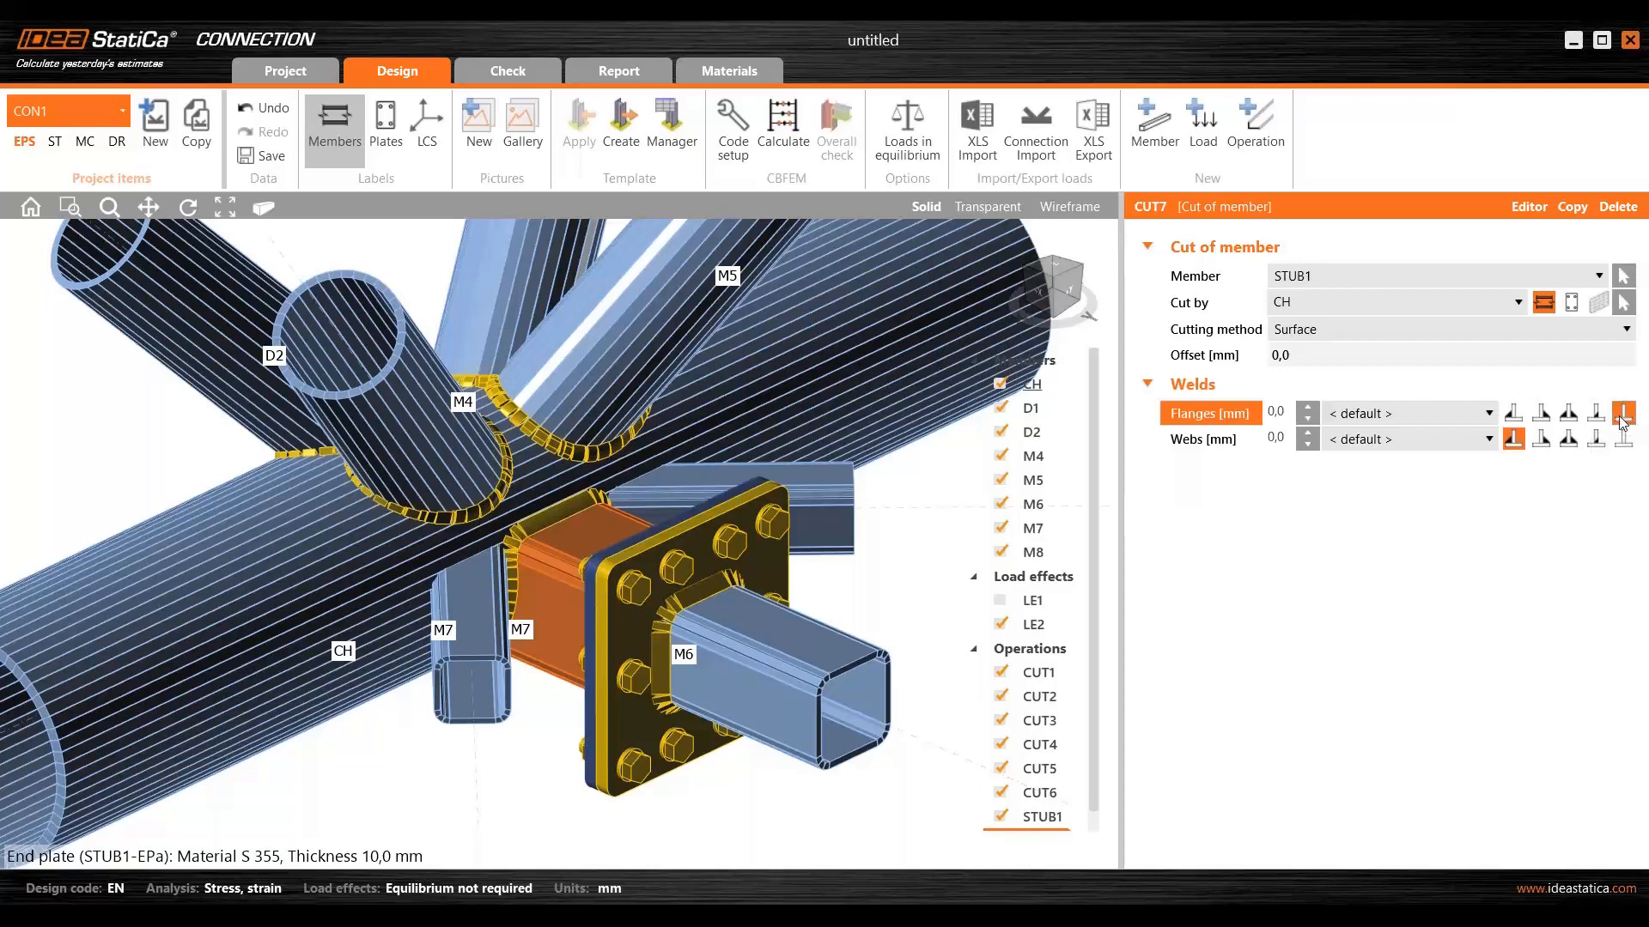
left_click(1279, 439)
type("6")
key("Return")
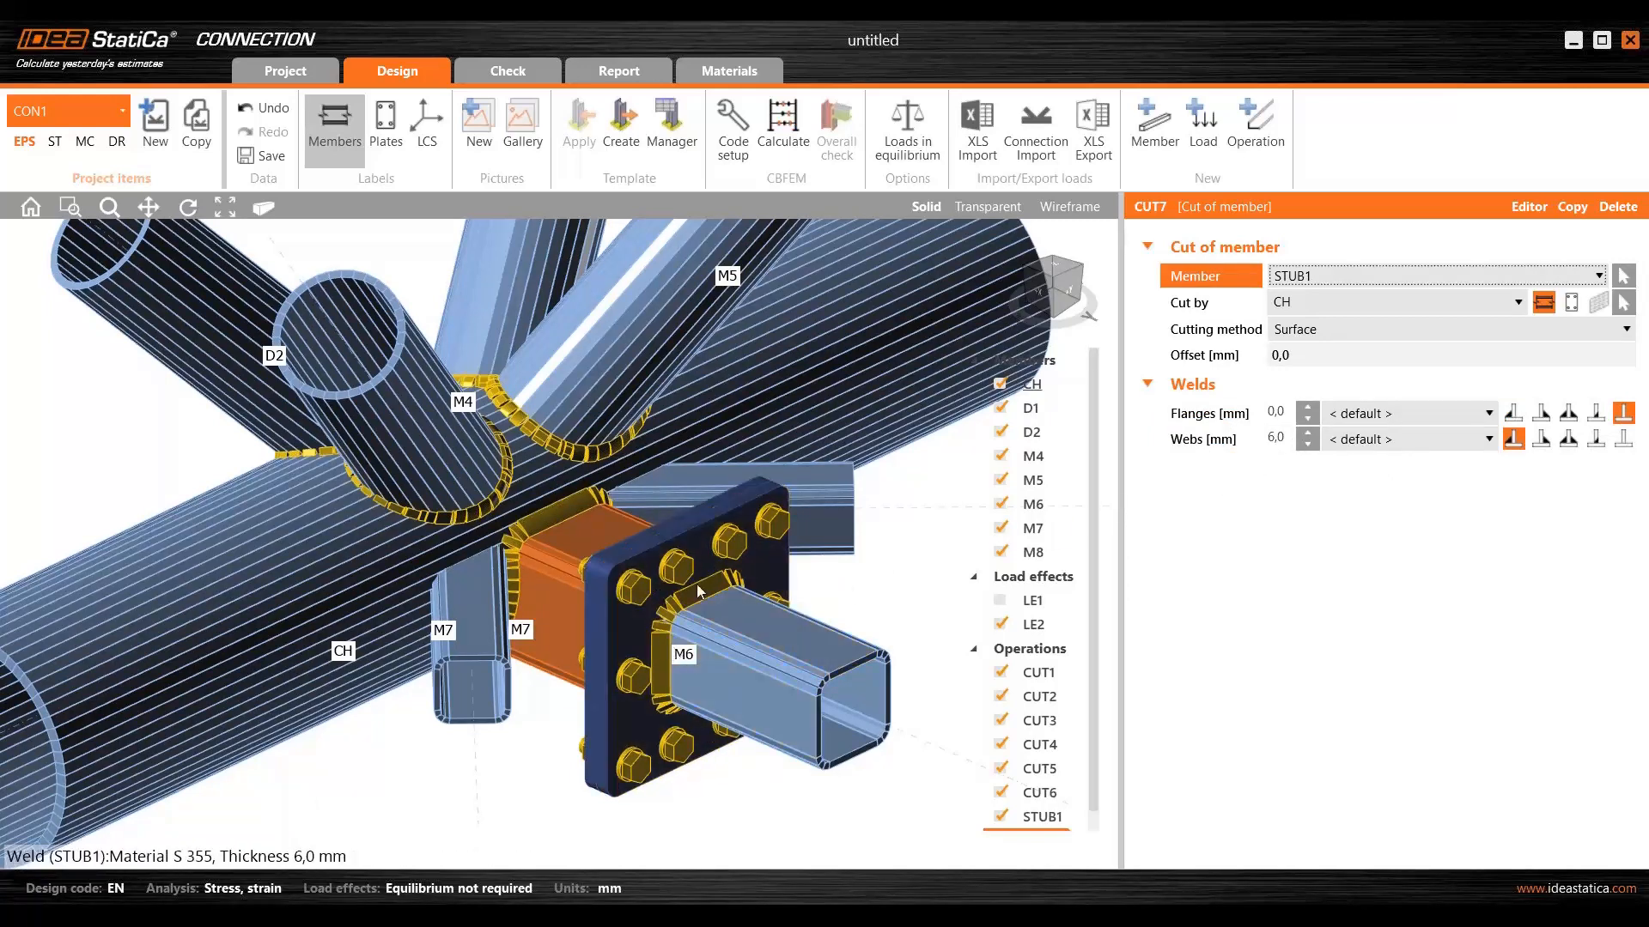
- Select the SHS brace M7 beside the stub to view its member properties
scroll(632, 654, "down", 2)
middle_click_drag(632, 654, 507, 558)
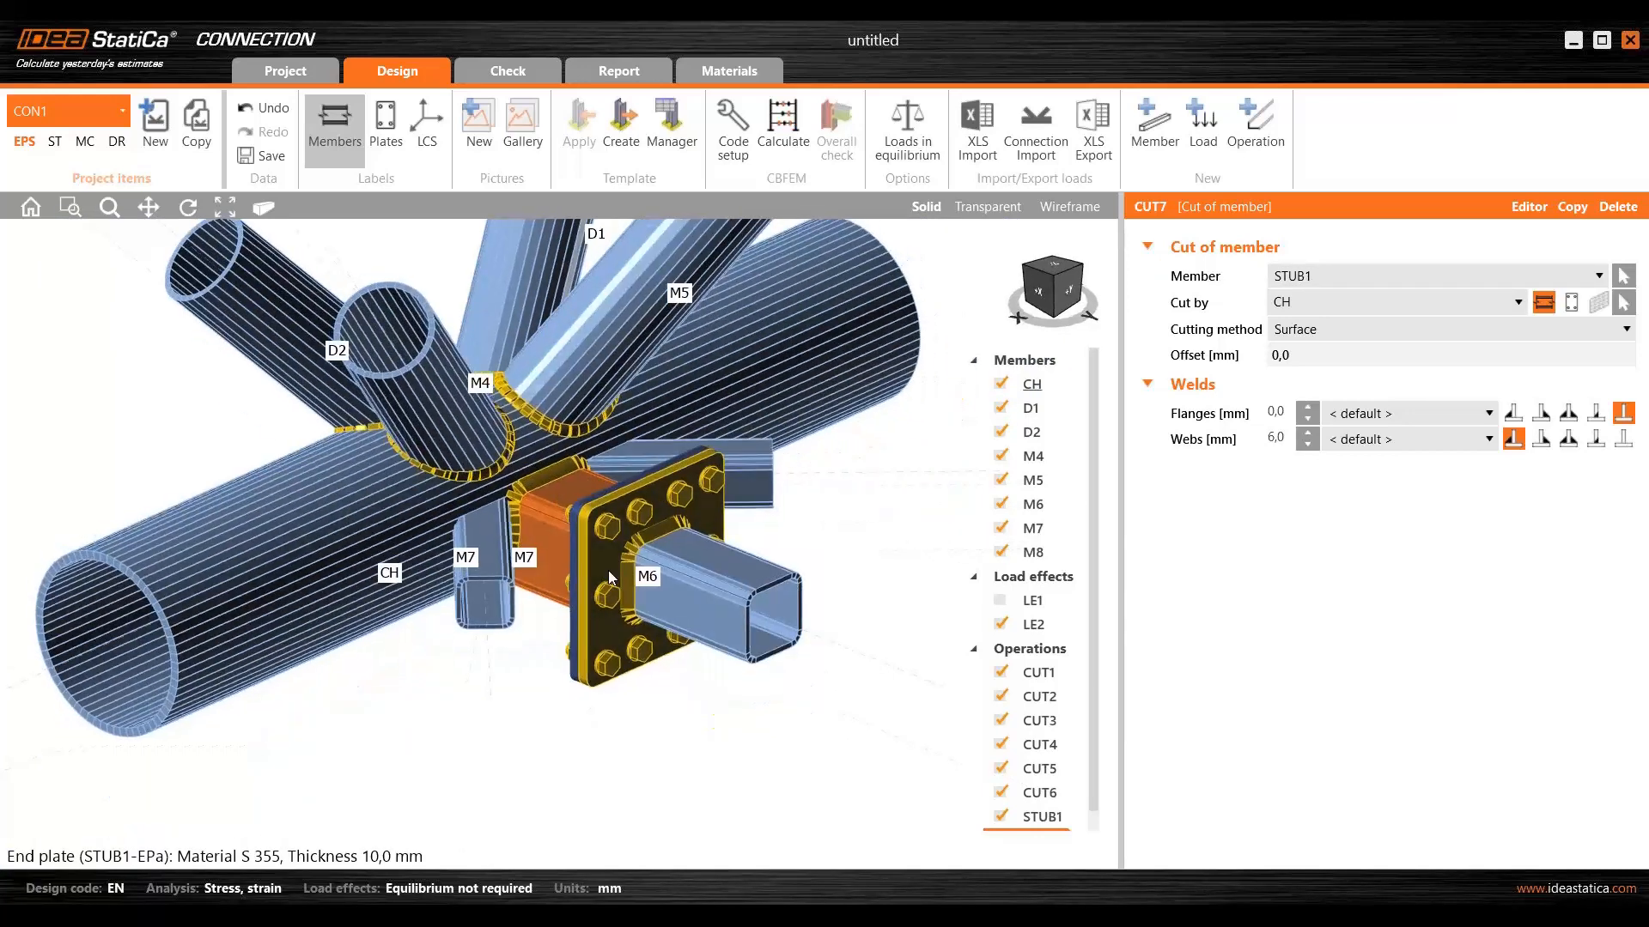
left_click(493, 557)
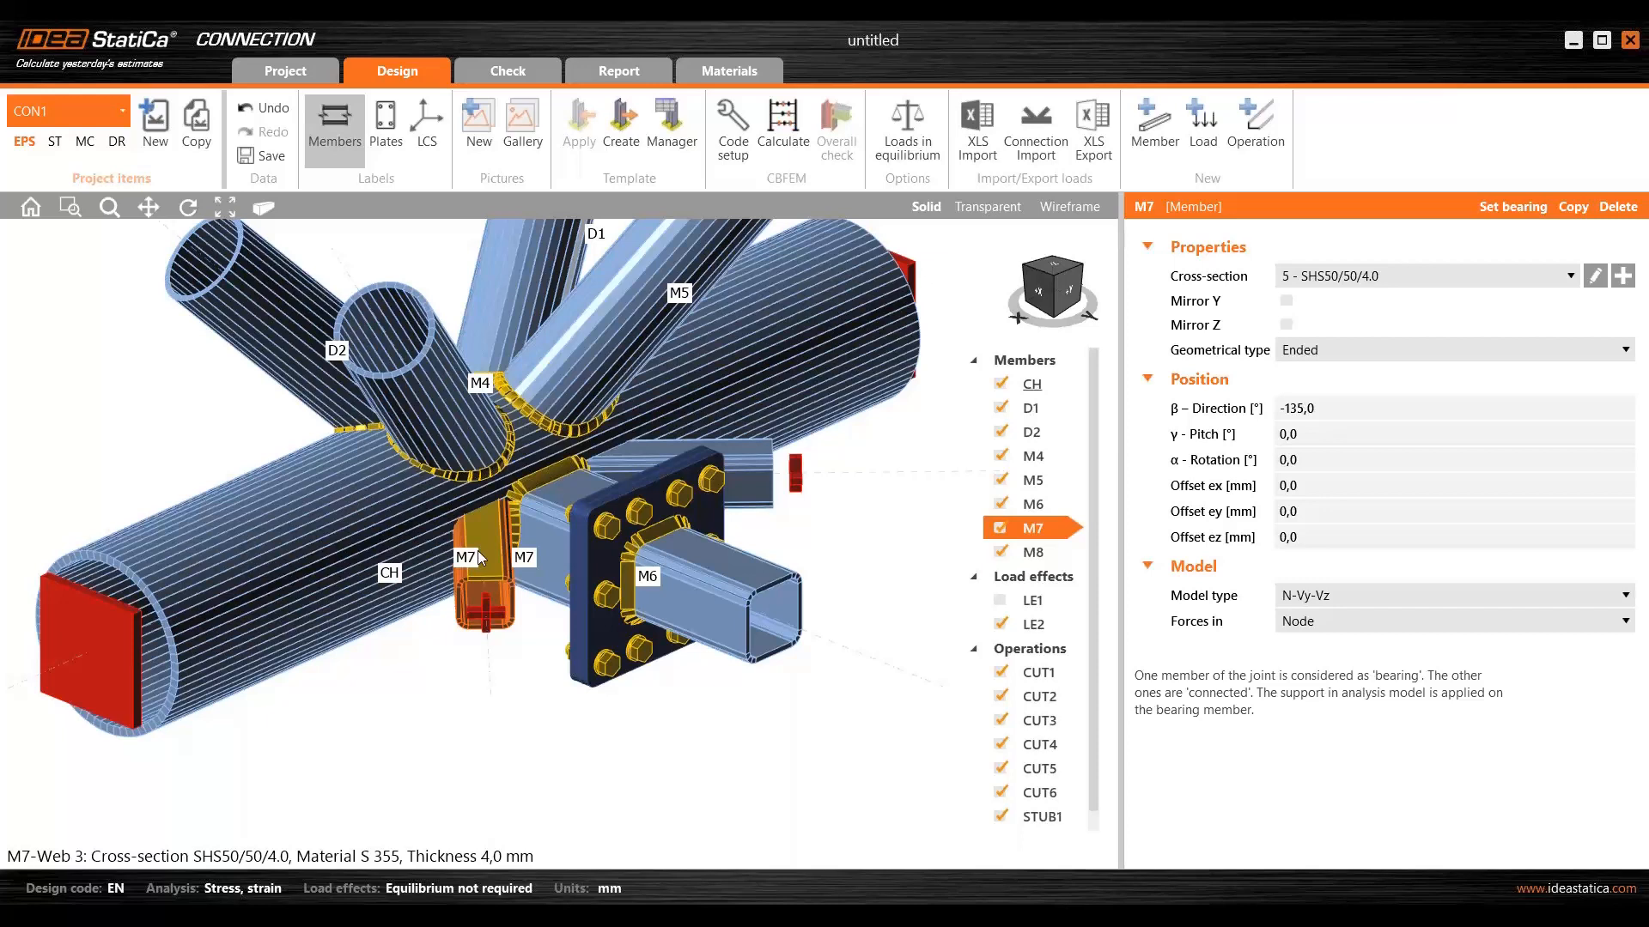
- Add a connecting plate operation and assign the SHS brace M7 as its connected member
left_click(1264, 127)
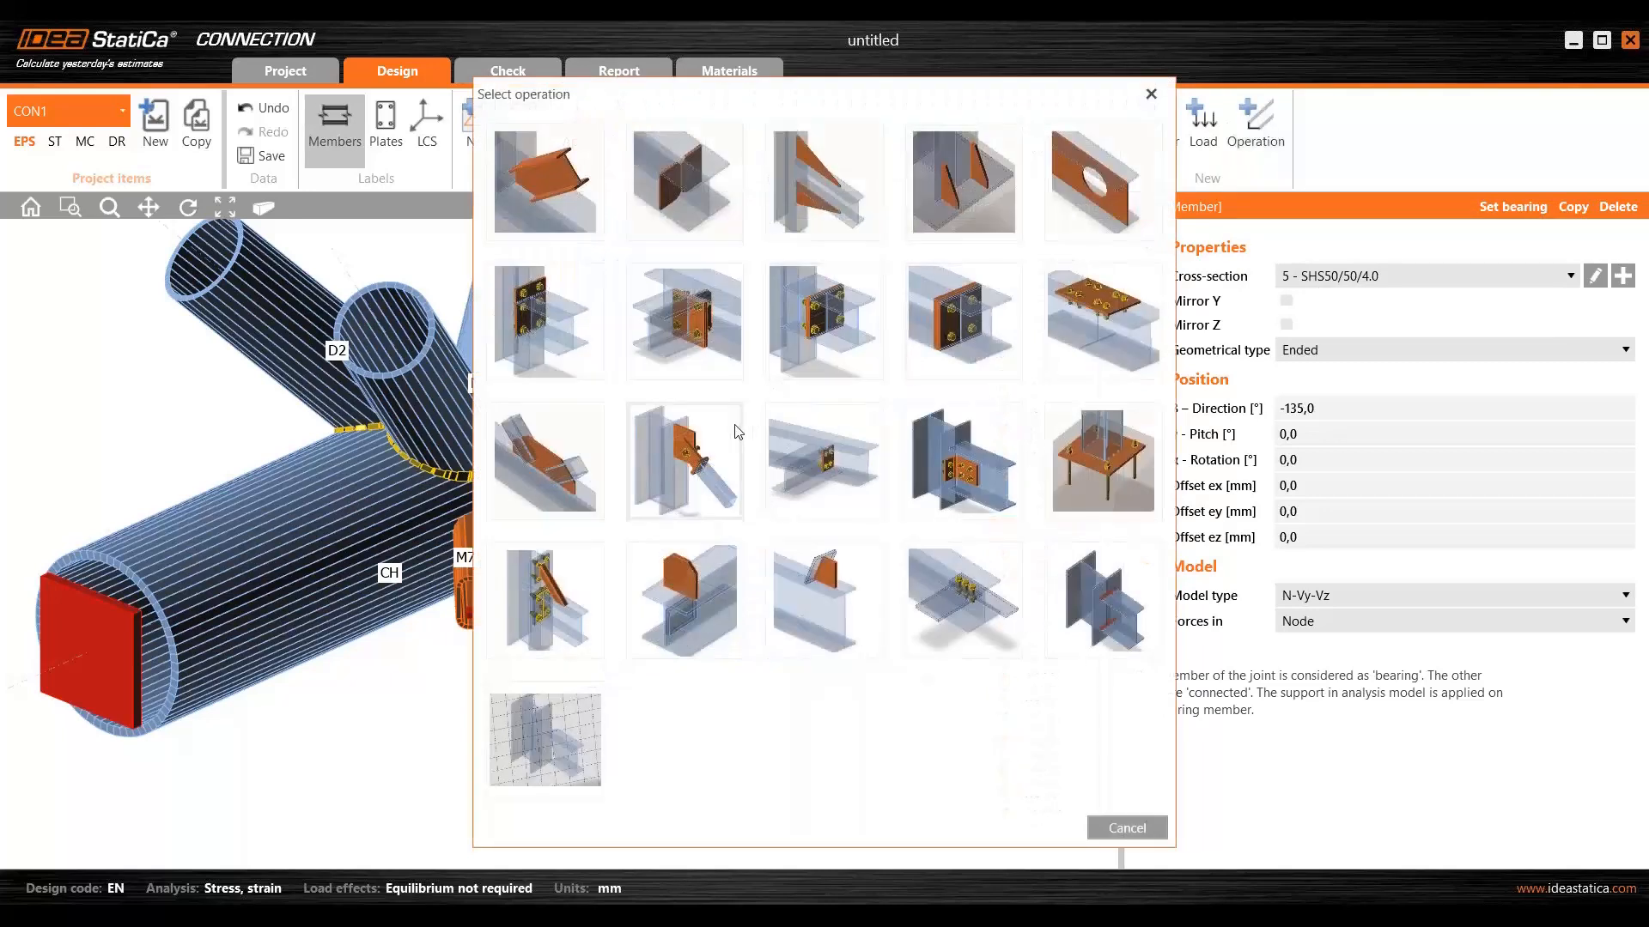
left_click(696, 465)
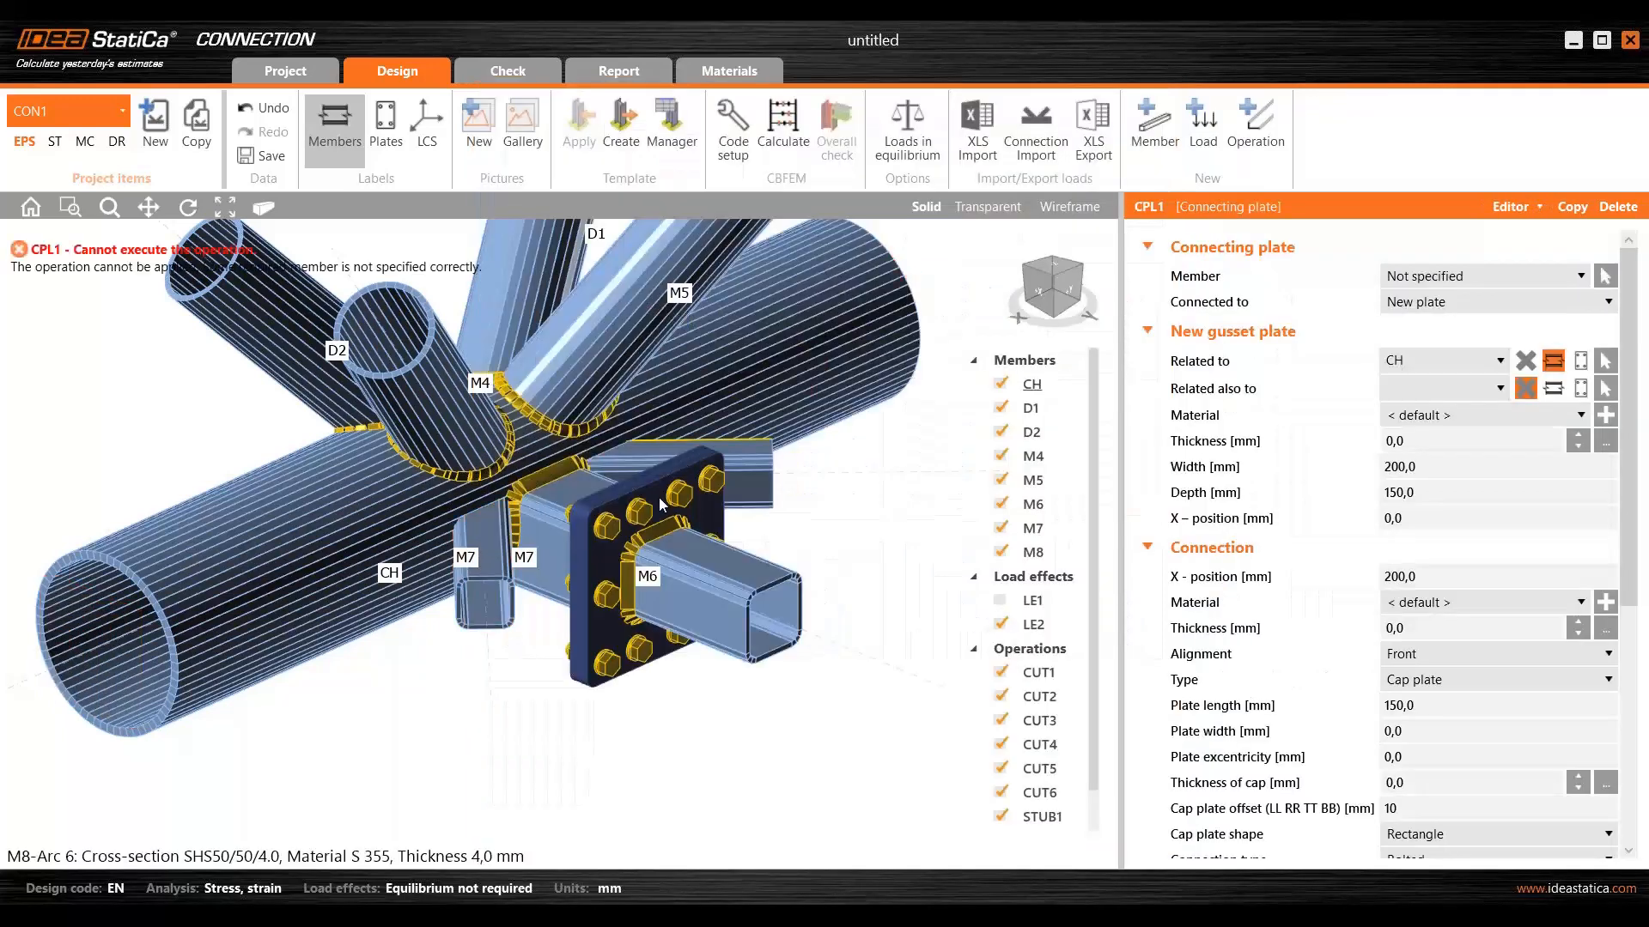
scroll(644, 498, "up", 3)
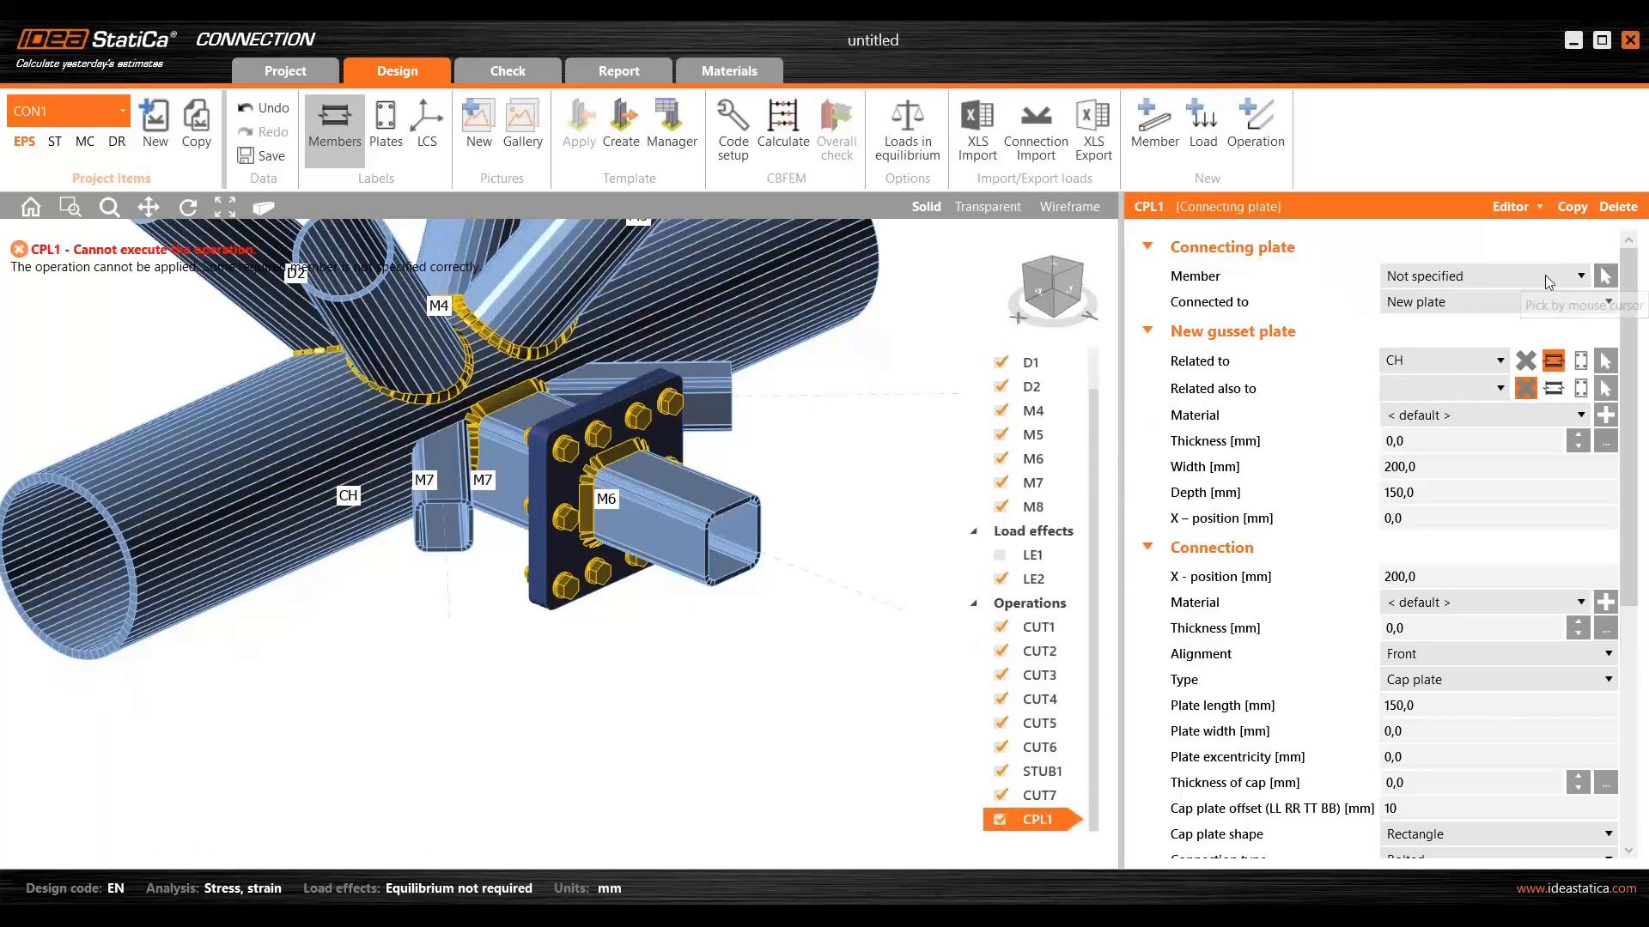
left_click(1506, 278)
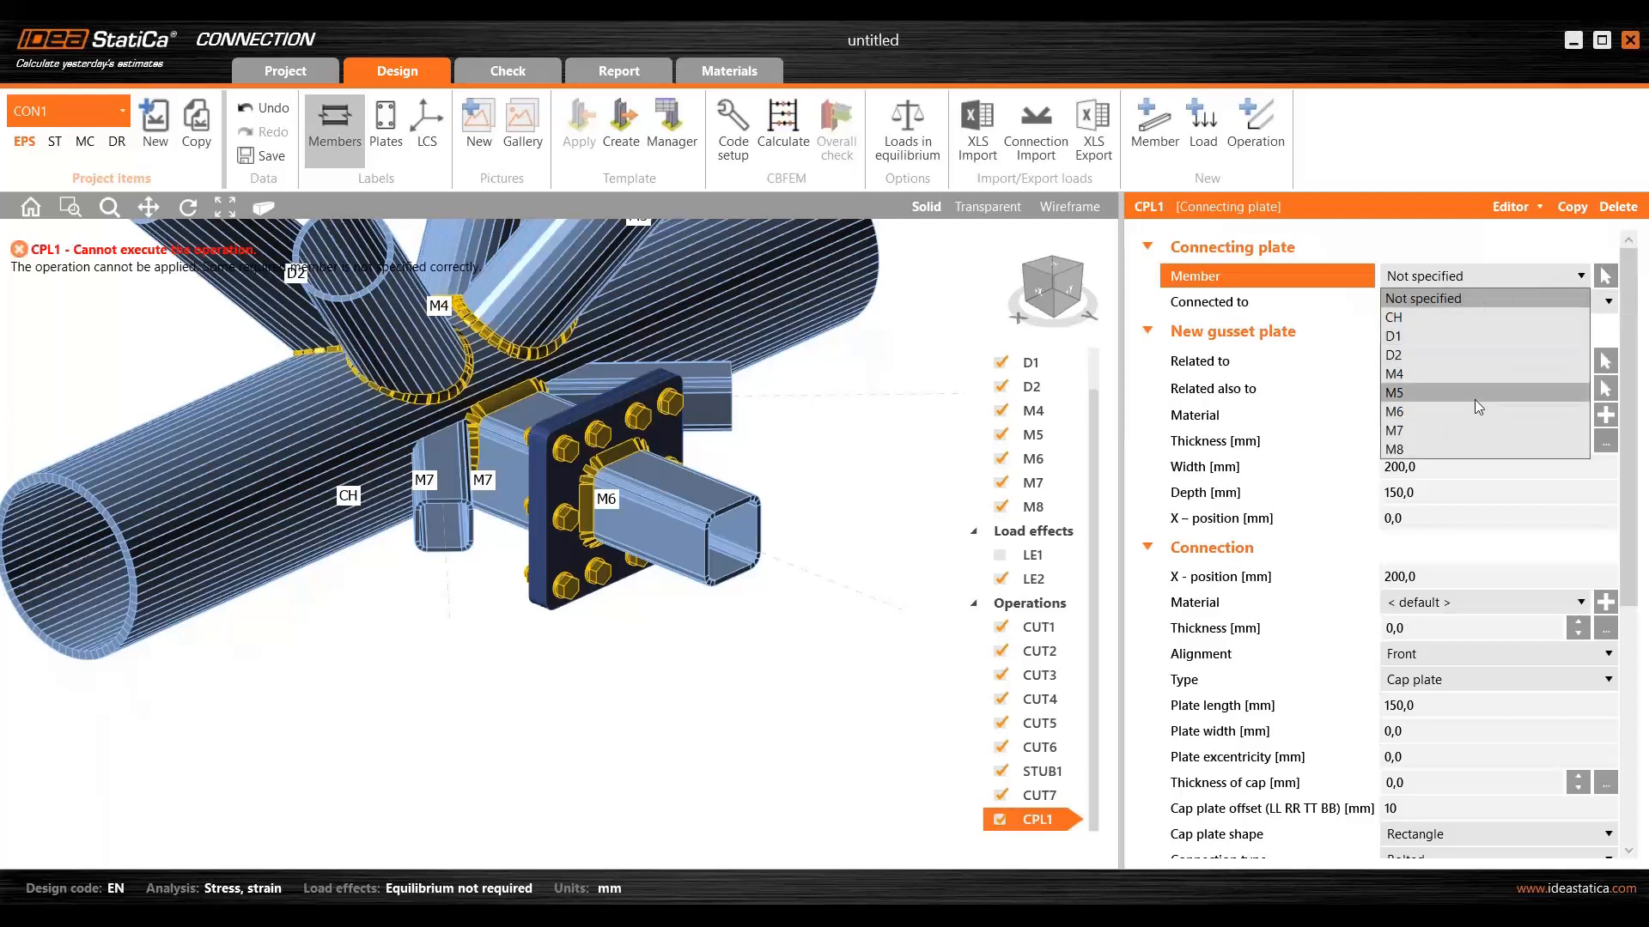
left_click(1474, 279)
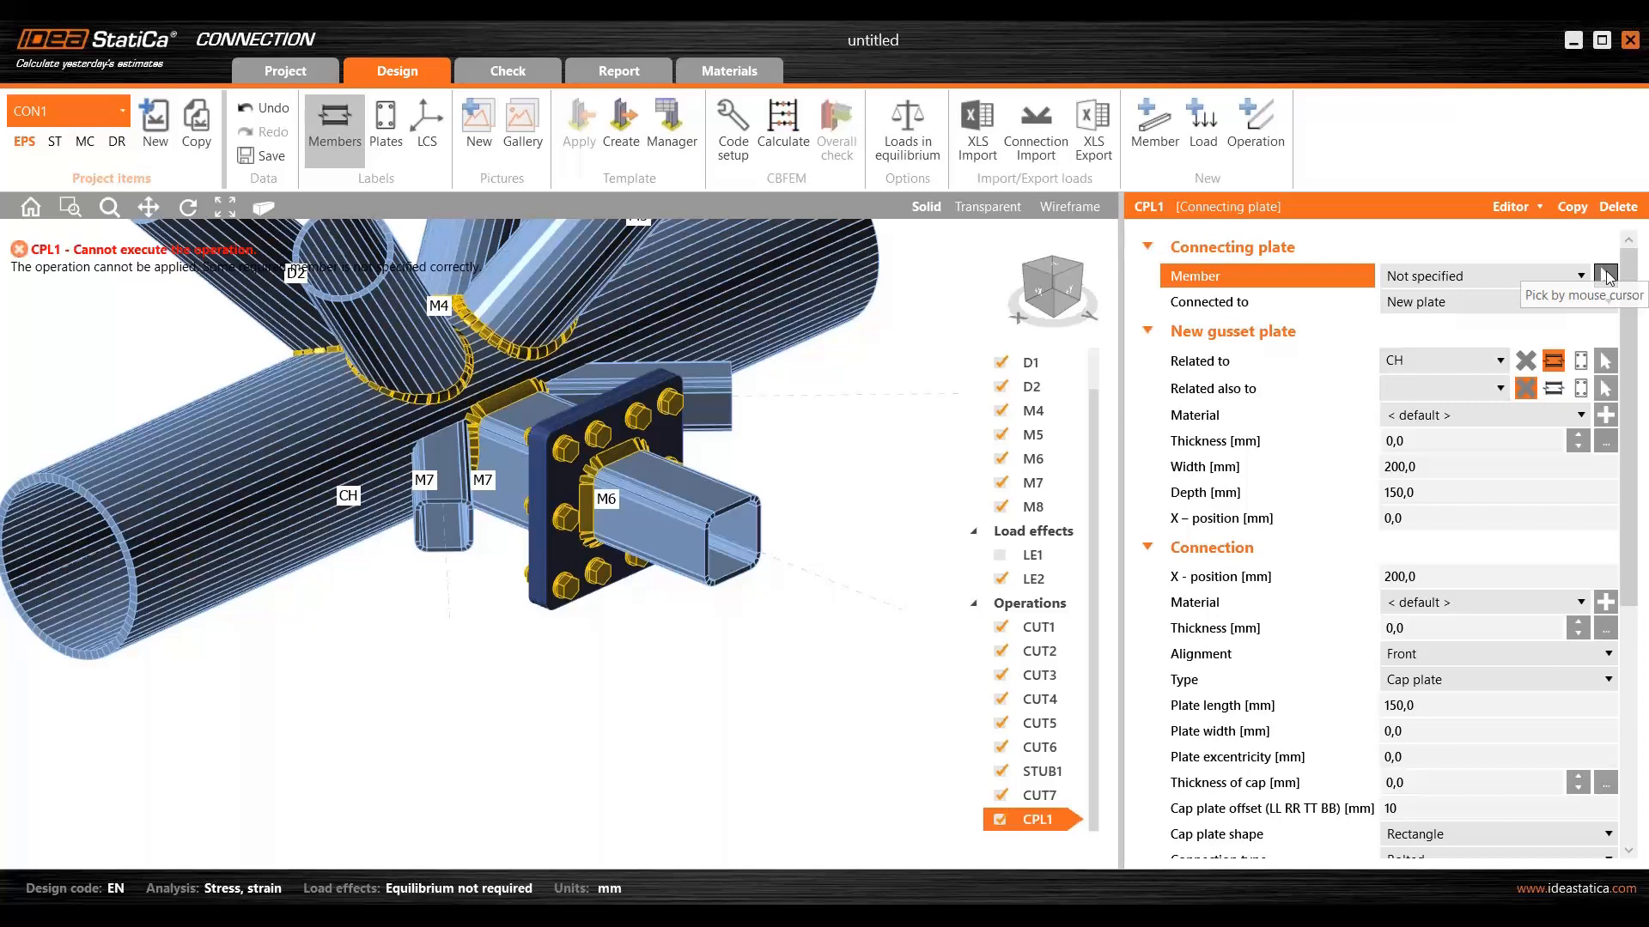
left_click(1606, 275)
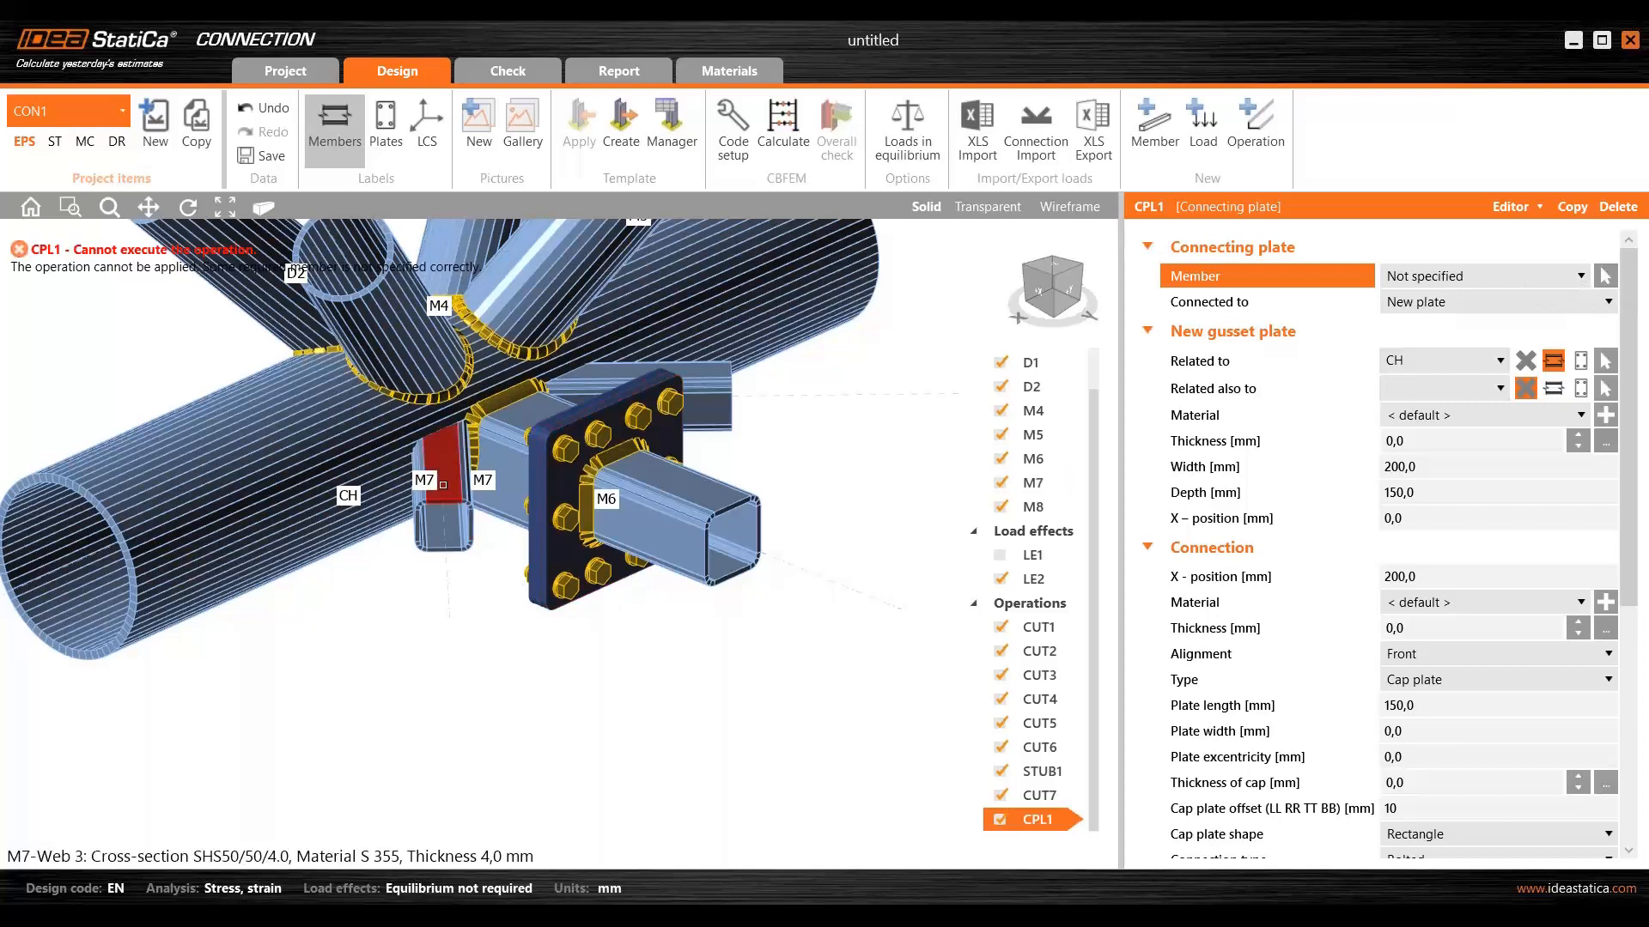
left_click(443, 484)
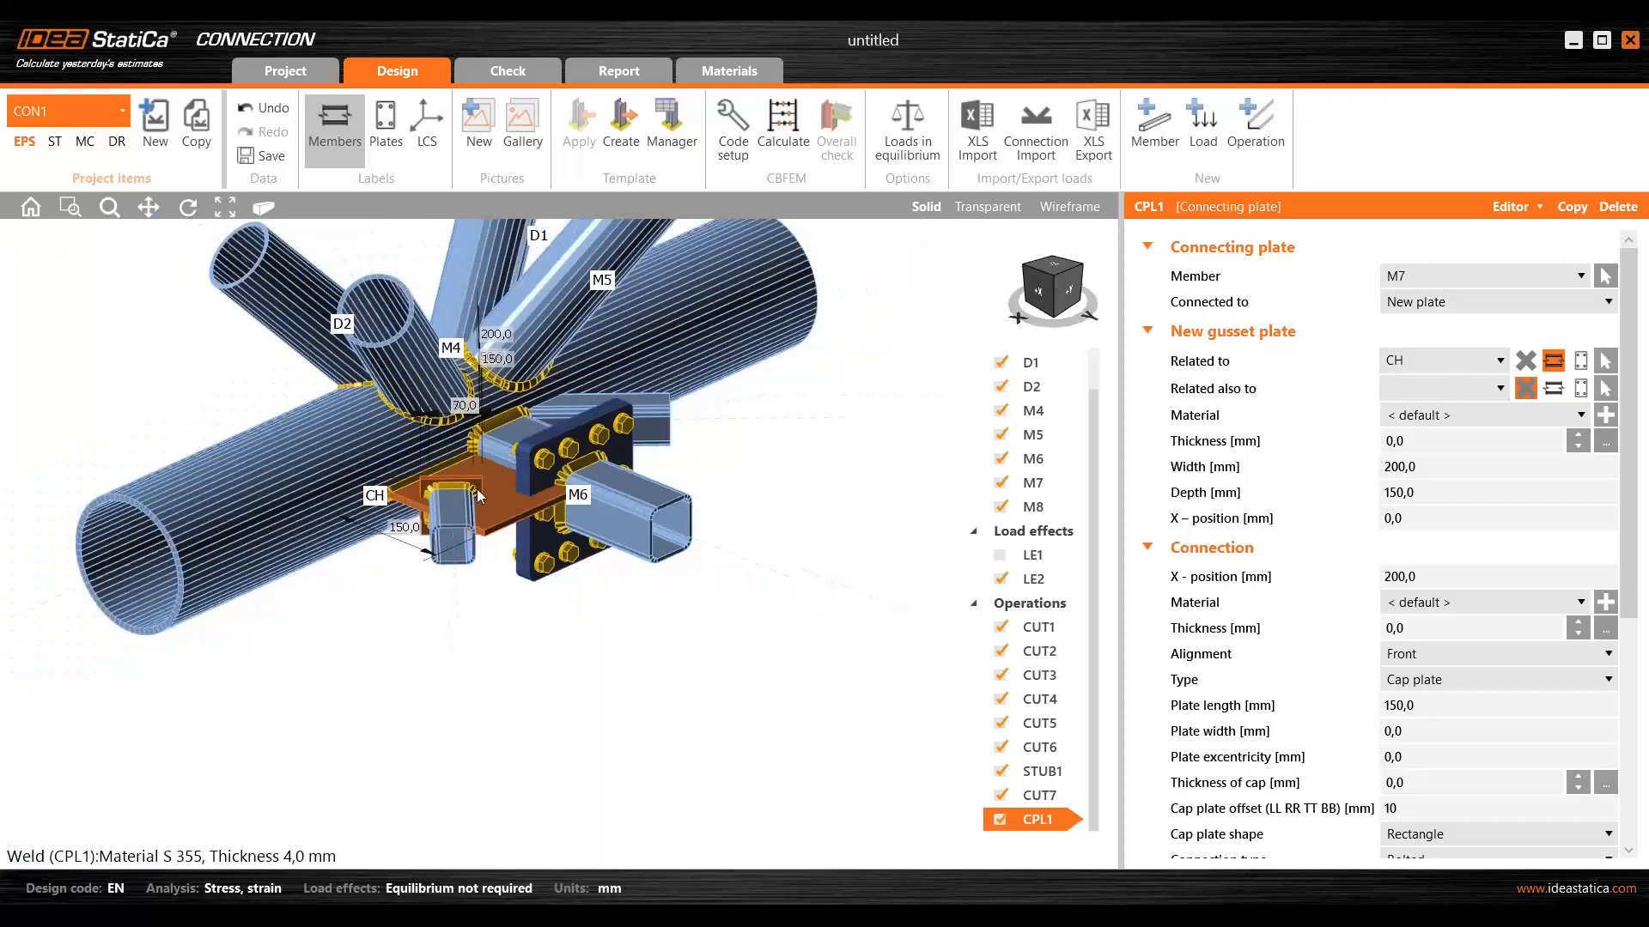
- Relate the new gusset plate of the connecting plate to STUB1 and also to the chord CH
scroll(500, 486, "up", 2)
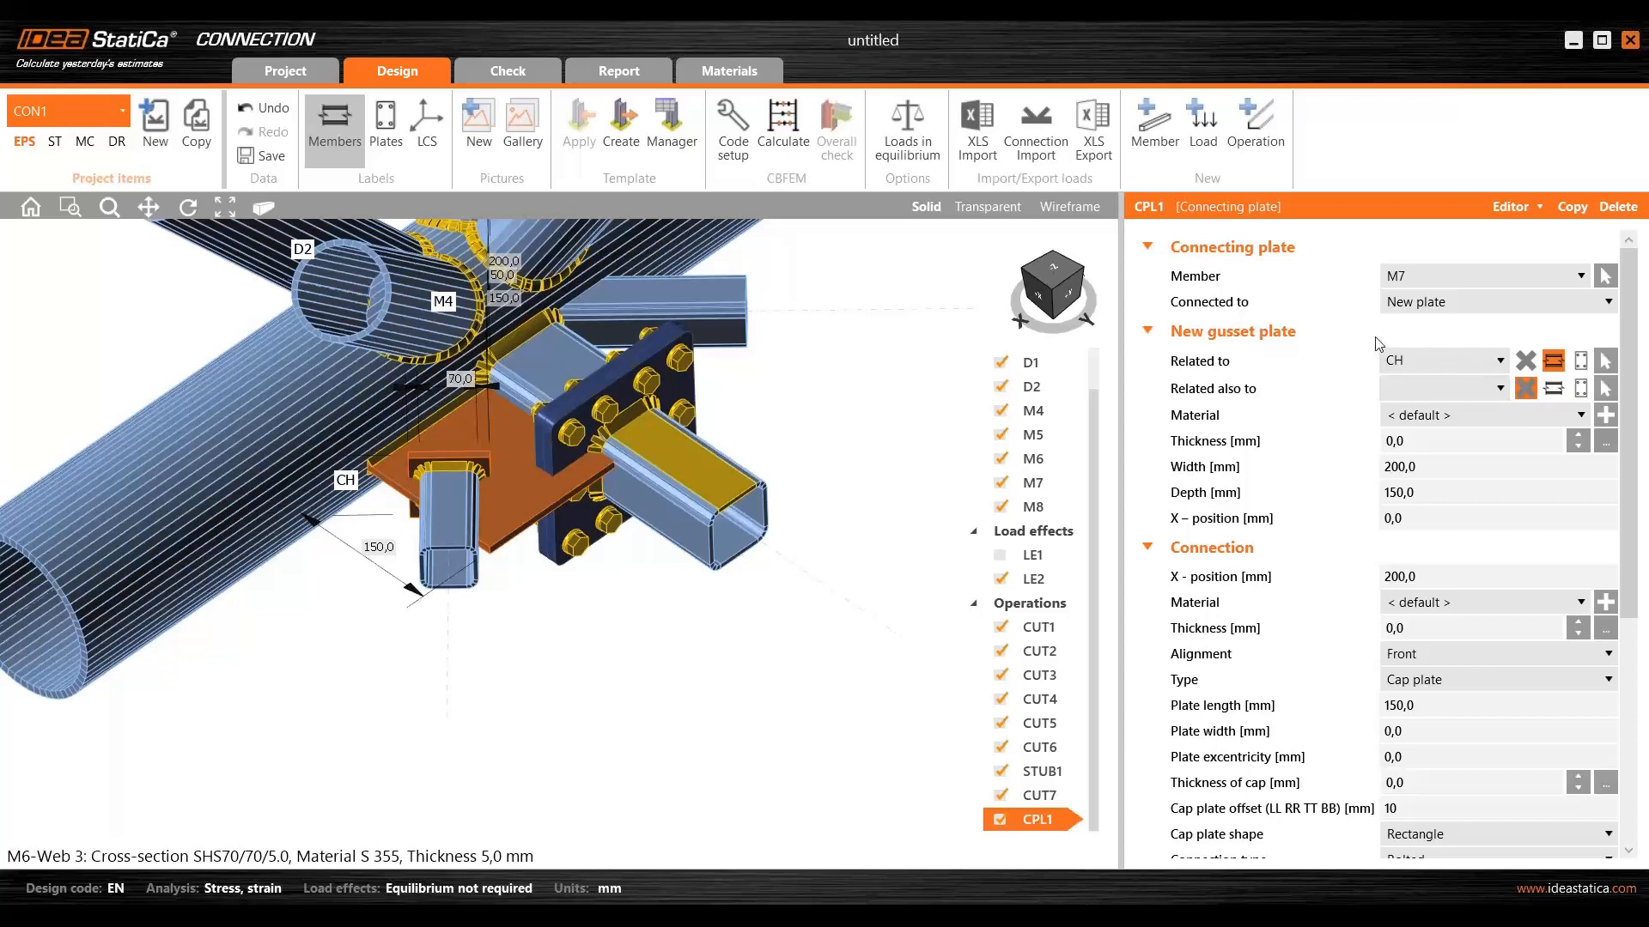
left_click(1482, 366)
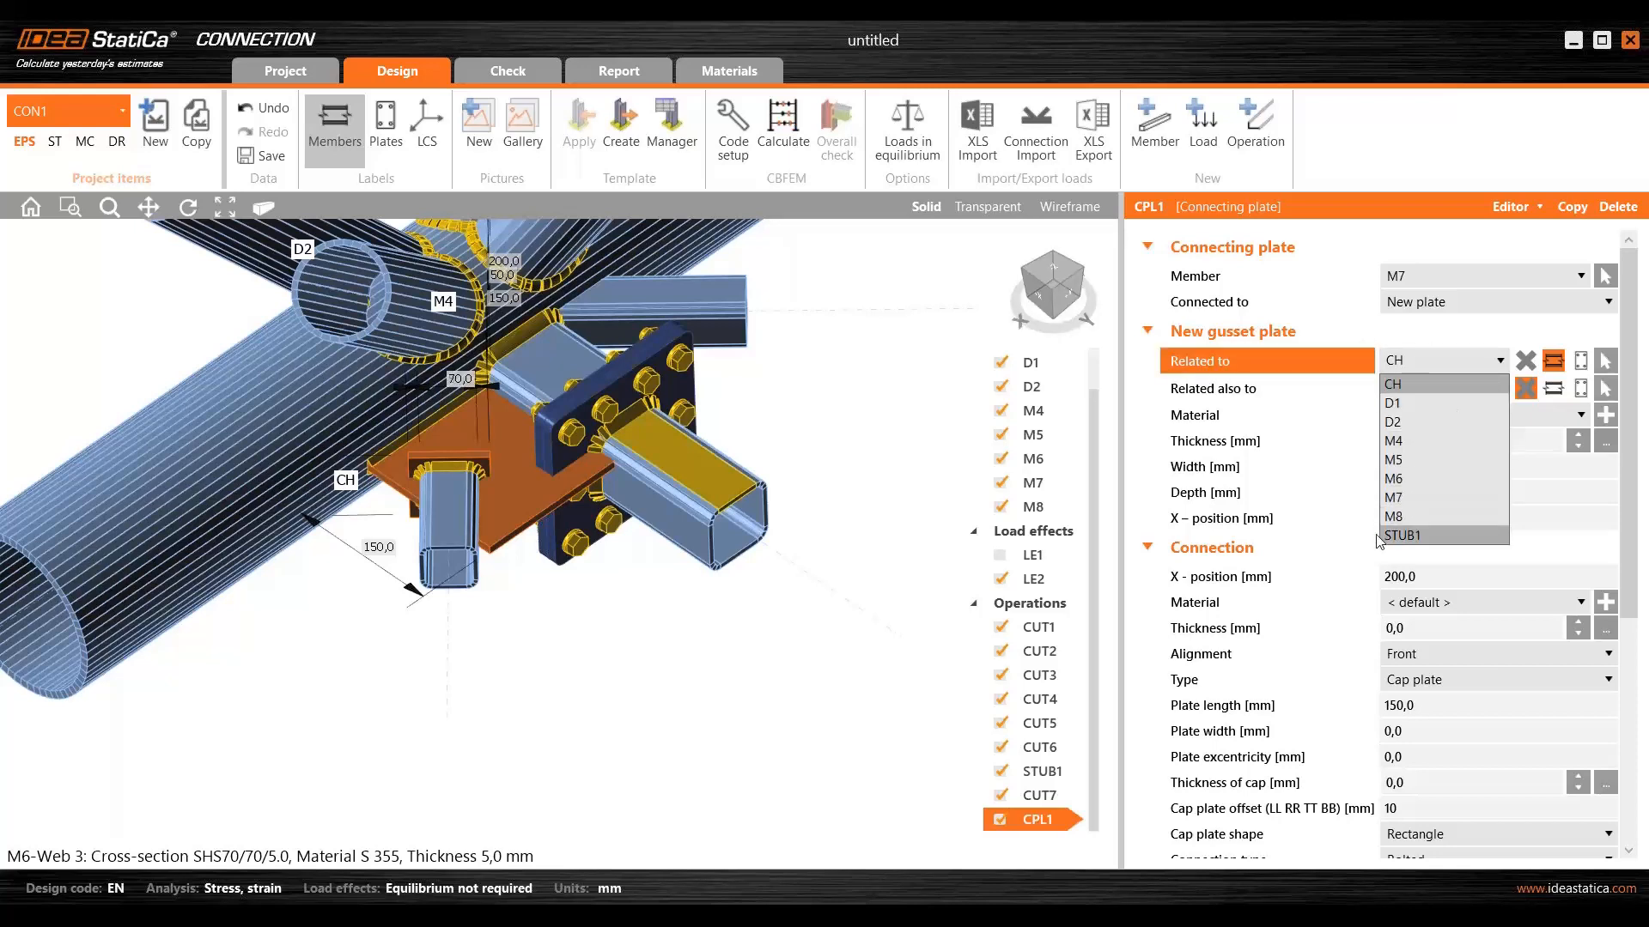
left_click(1400, 535)
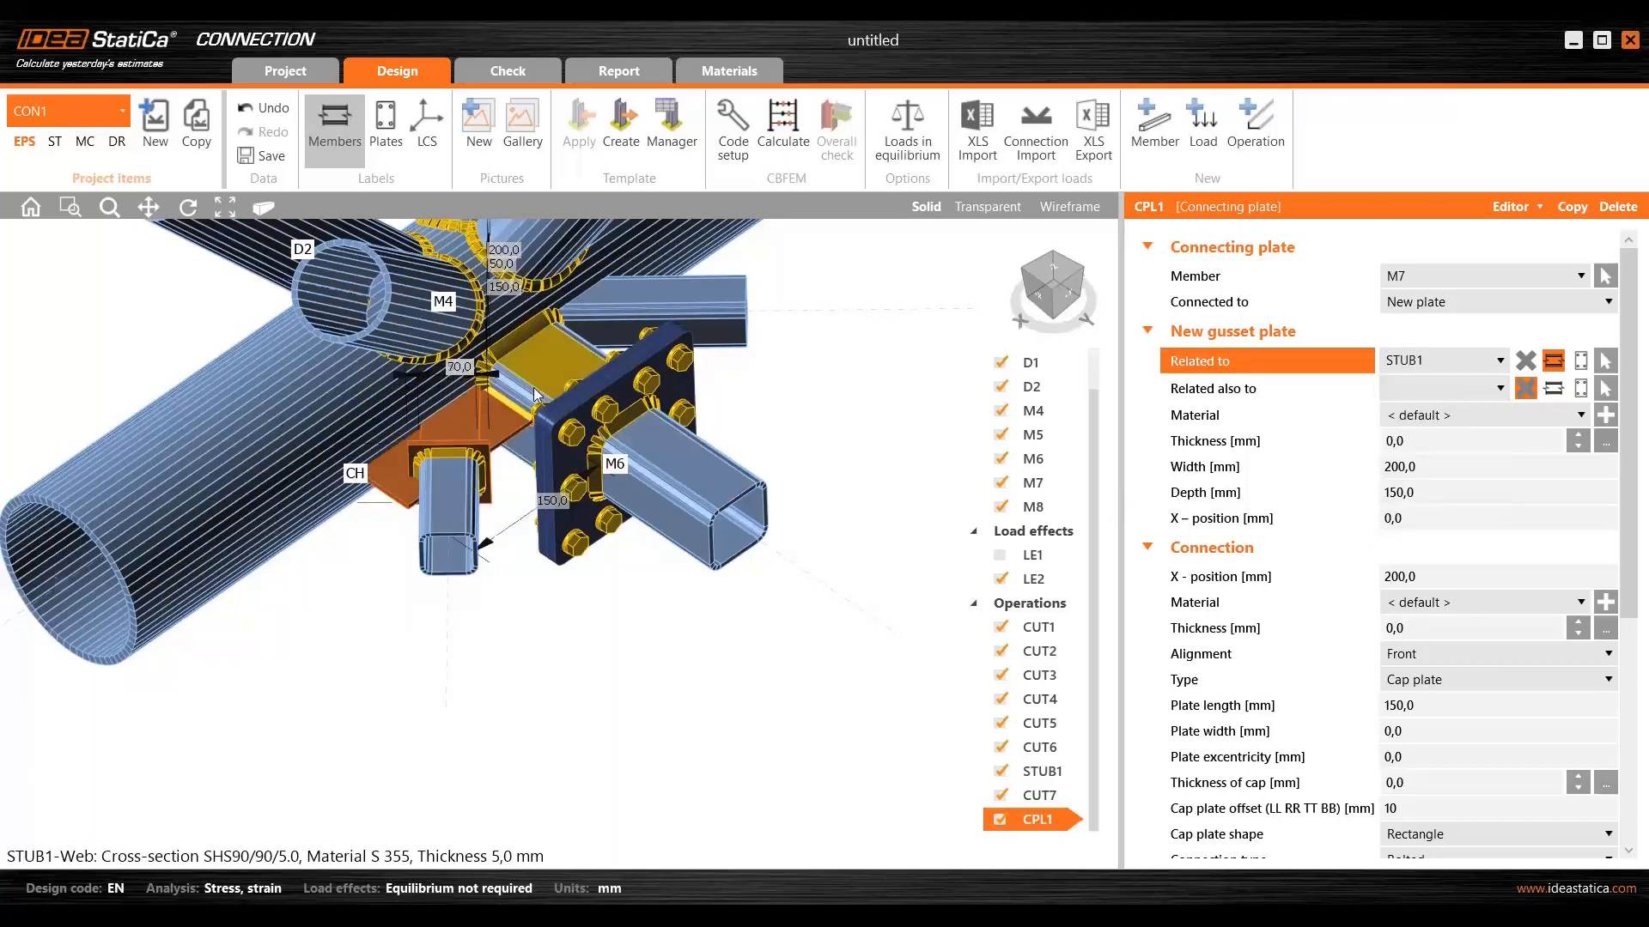
left_click(1555, 392)
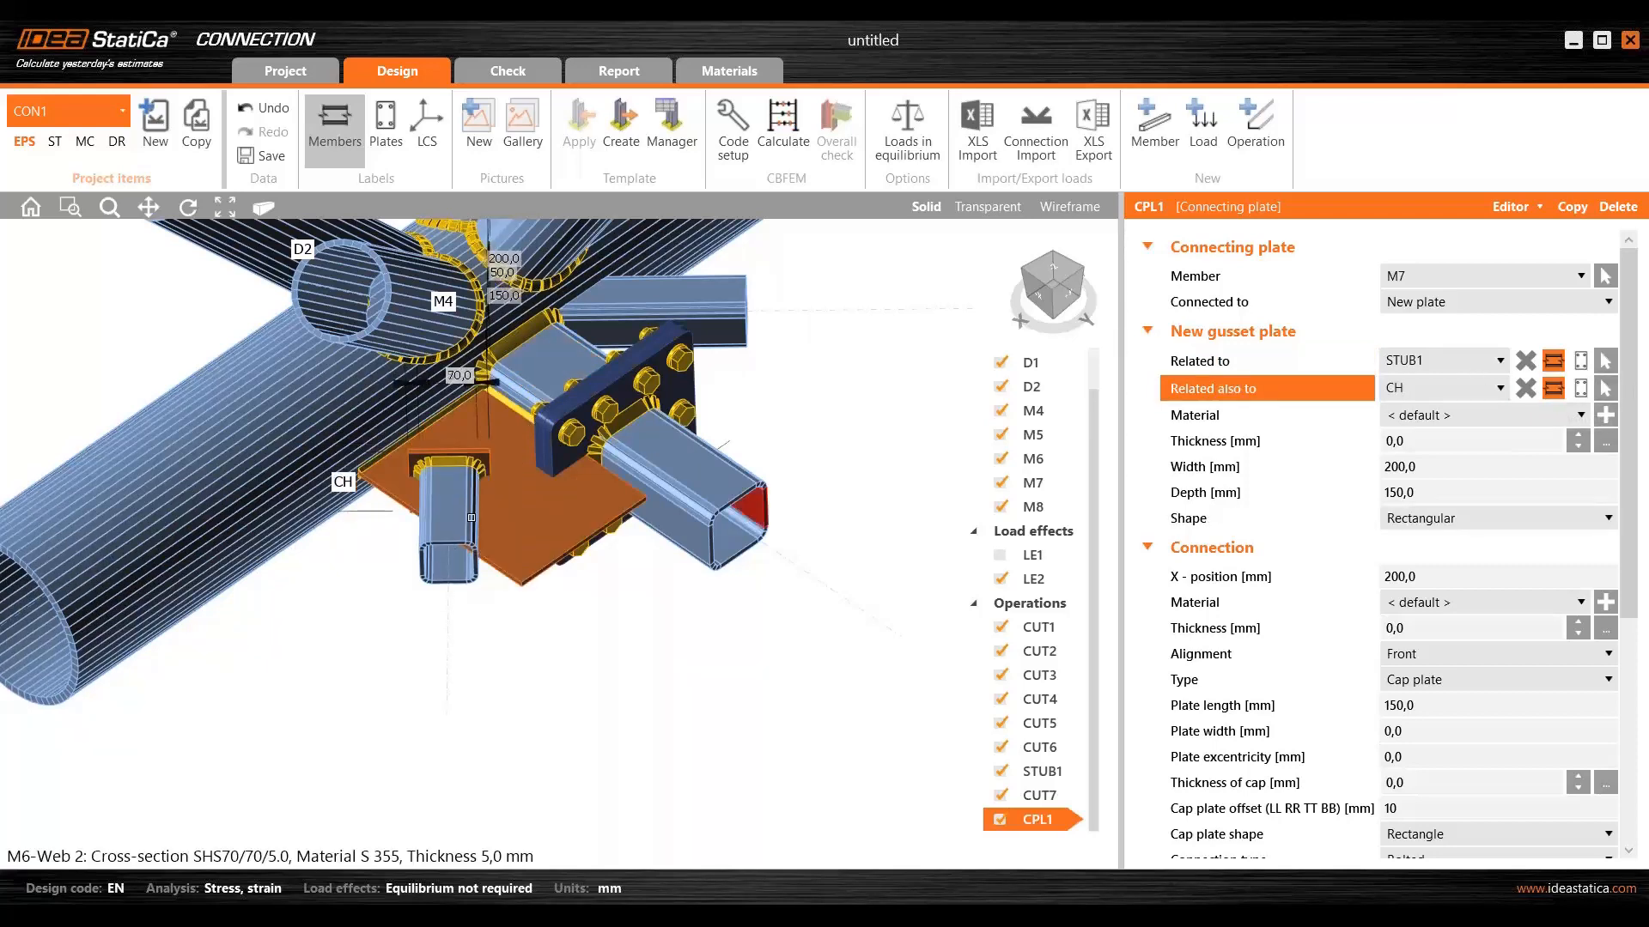
left_click(307, 497)
scroll(398, 445, "up", 5)
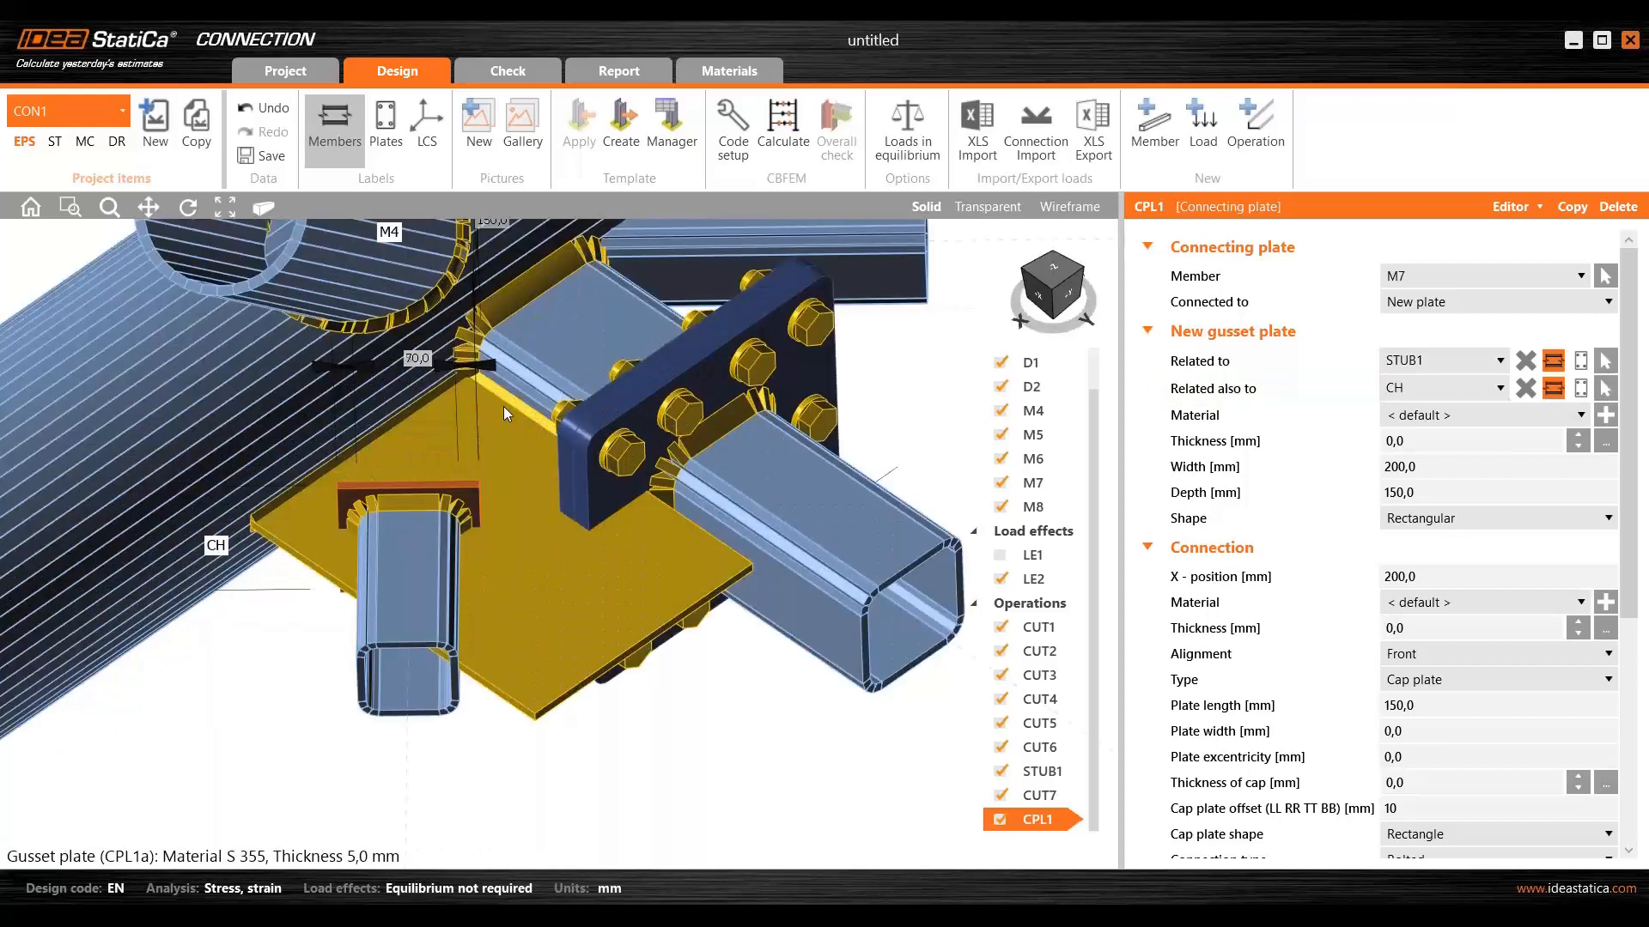
right_click_drag(397, 445, 404, 401)
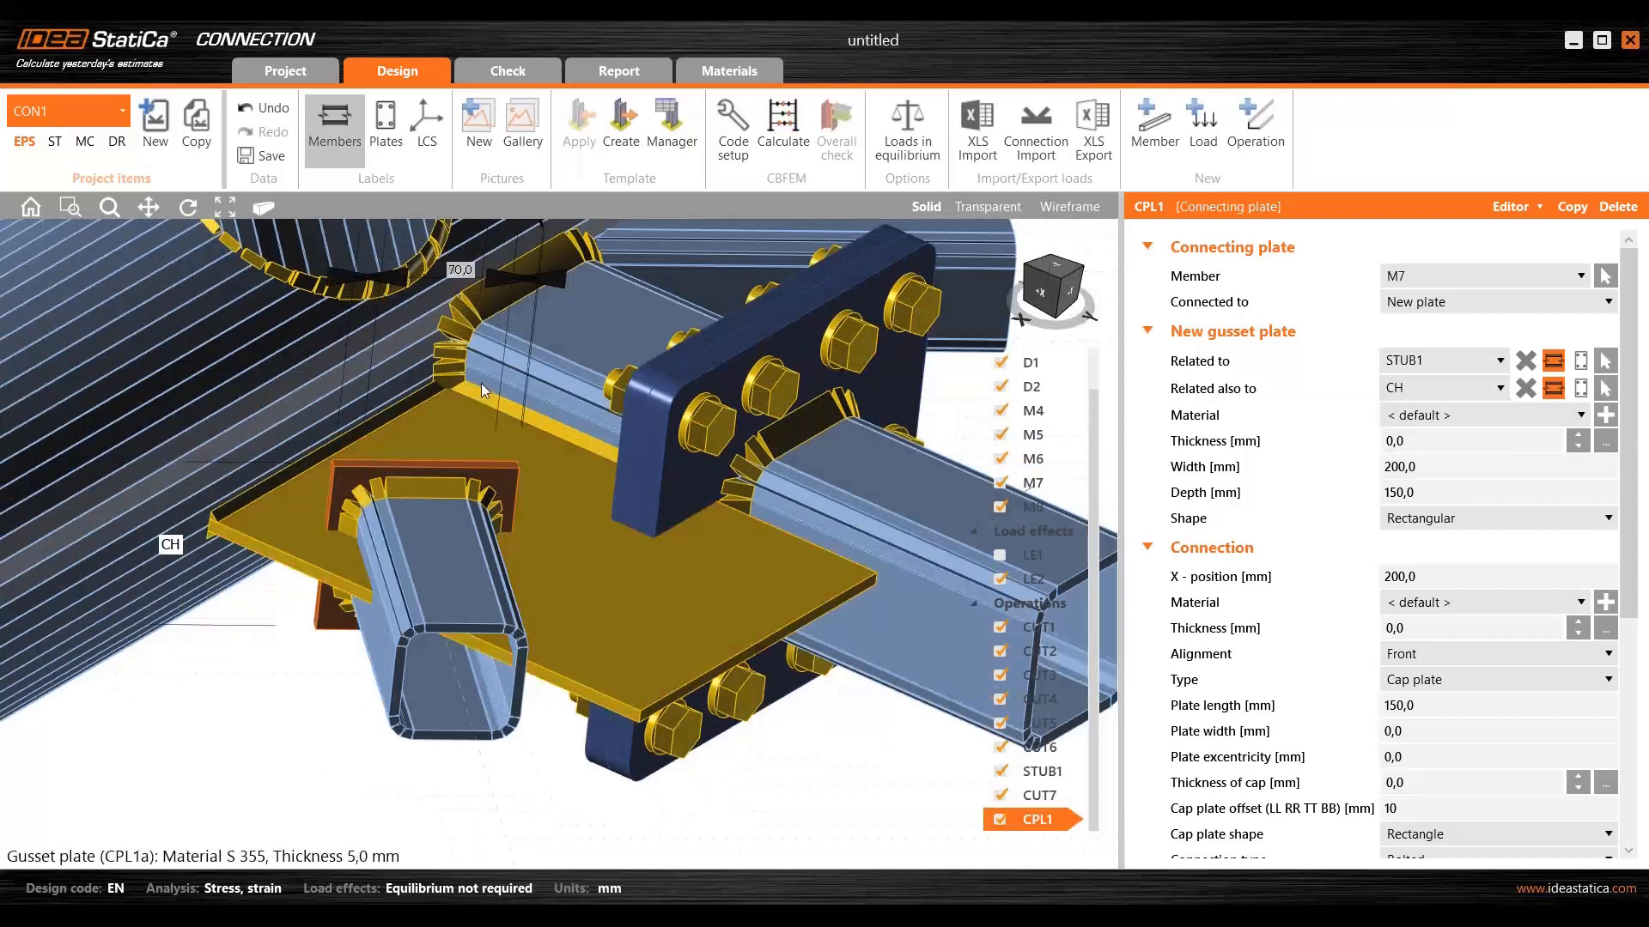
scroll(428, 418, "down", 2)
right_click_drag(478, 462, 442, 472)
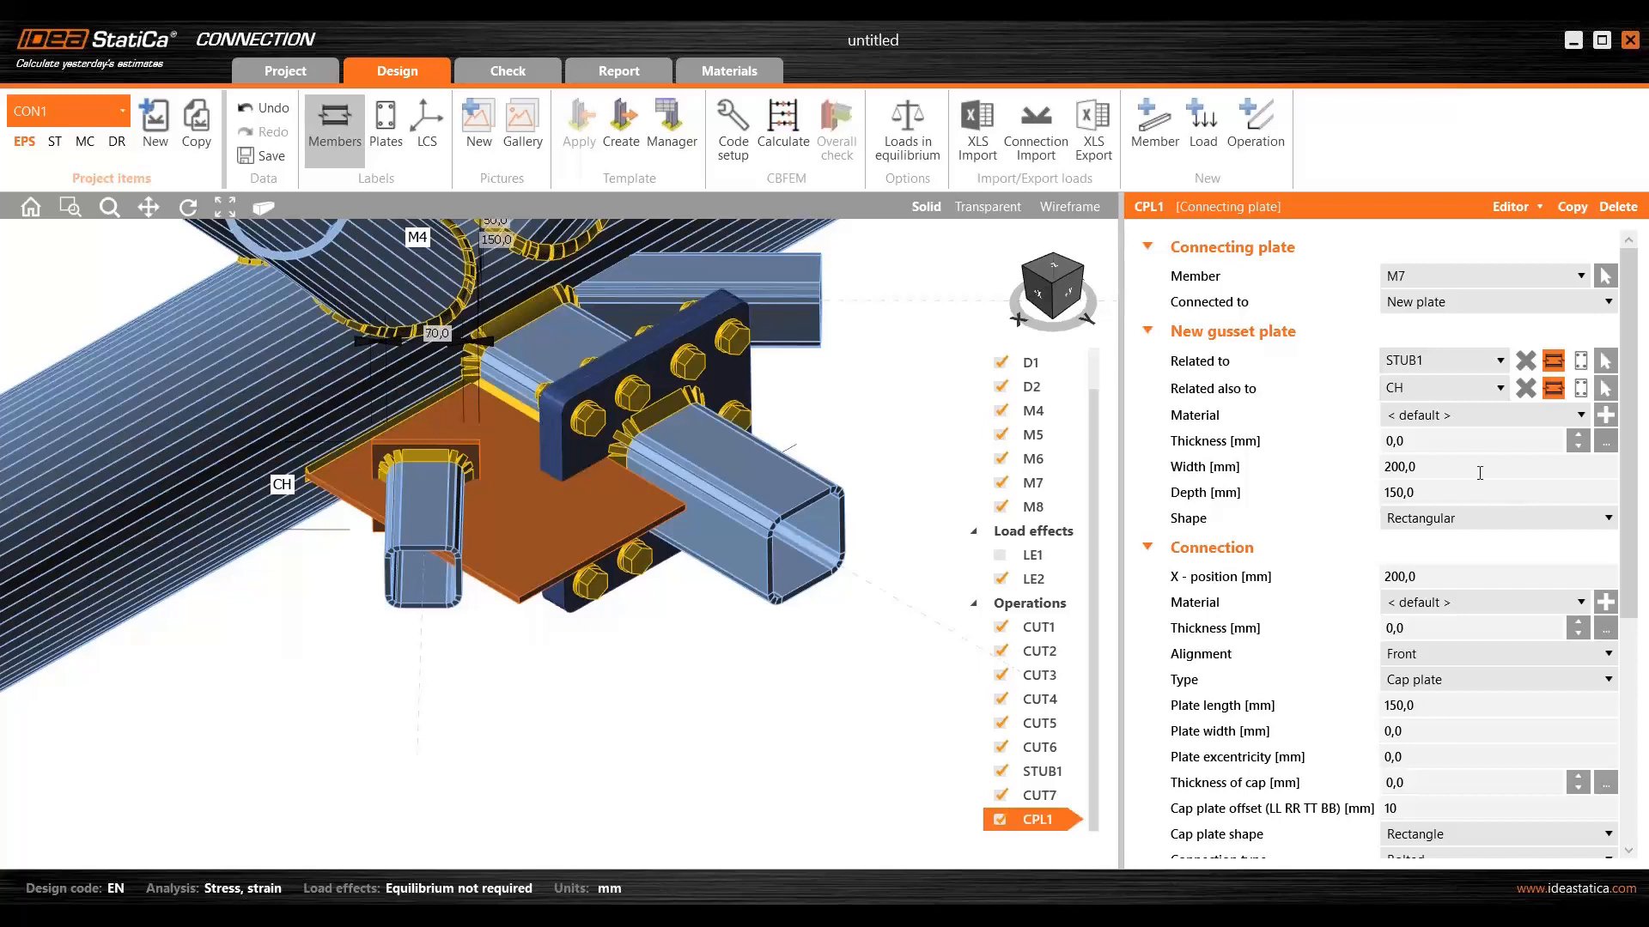
- Set the gusset plate's thickness to 5 mm, its width to 100 mm and its depth to 140 mm
left_click(1416, 441)
type("5")
key("Tab")
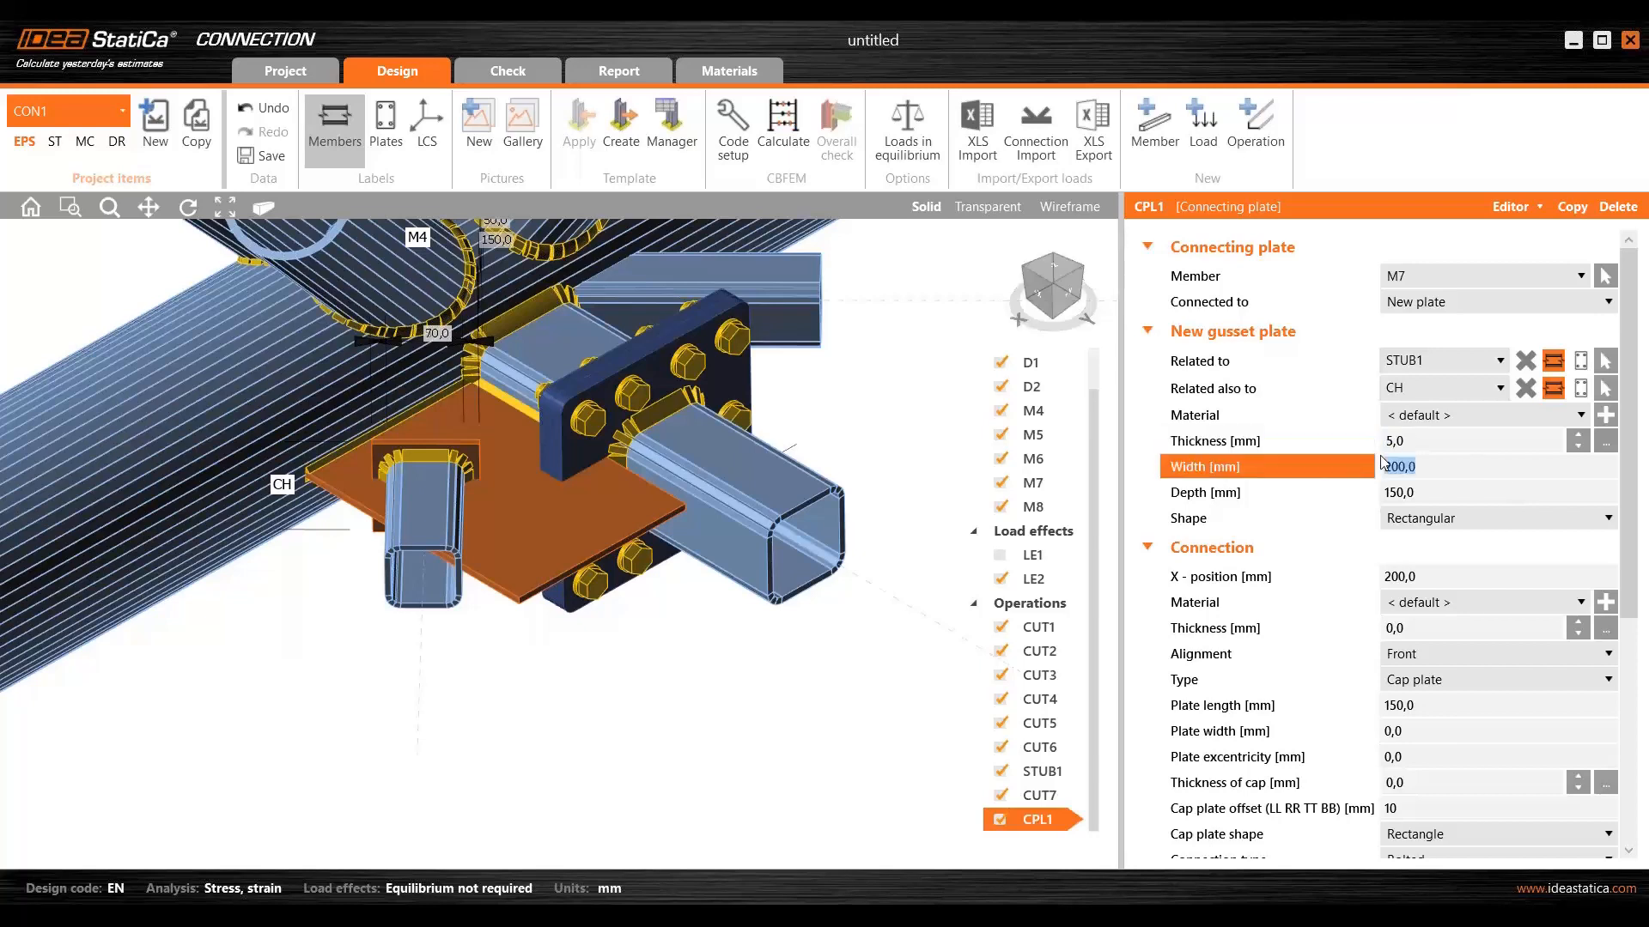
type("100")
key("Tab")
type("140")
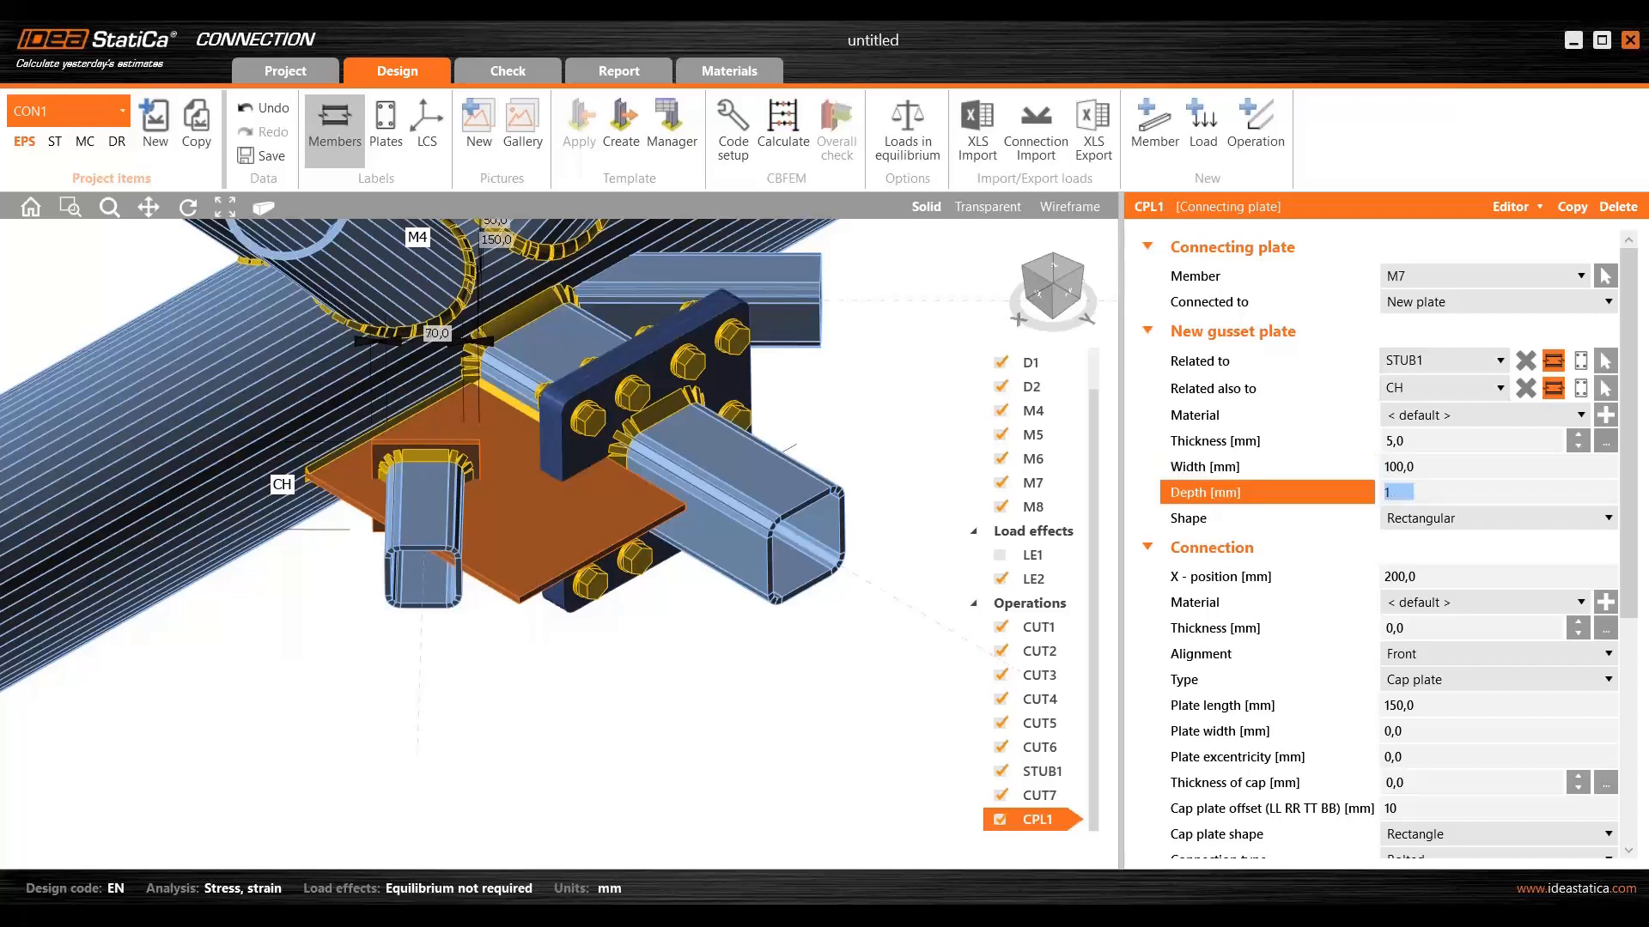
key("Tab")
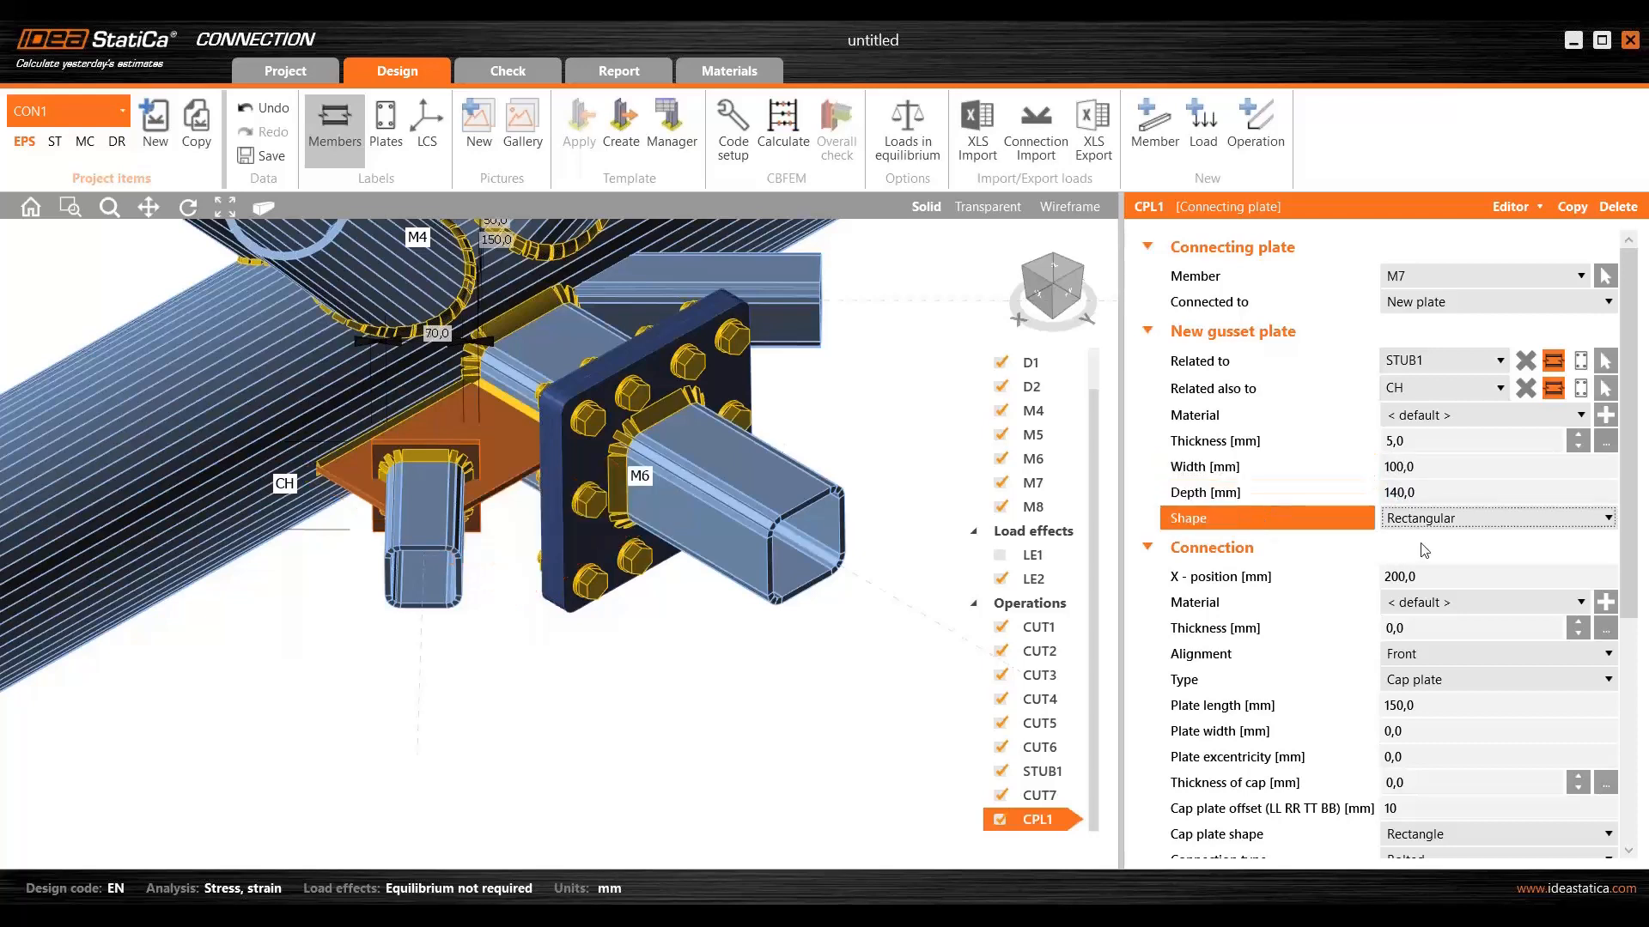
- Set the X-position of M7's plate connection to 250 mm
scroll(1621, 418, "down", 1)
scroll(1622, 418, "down", 5)
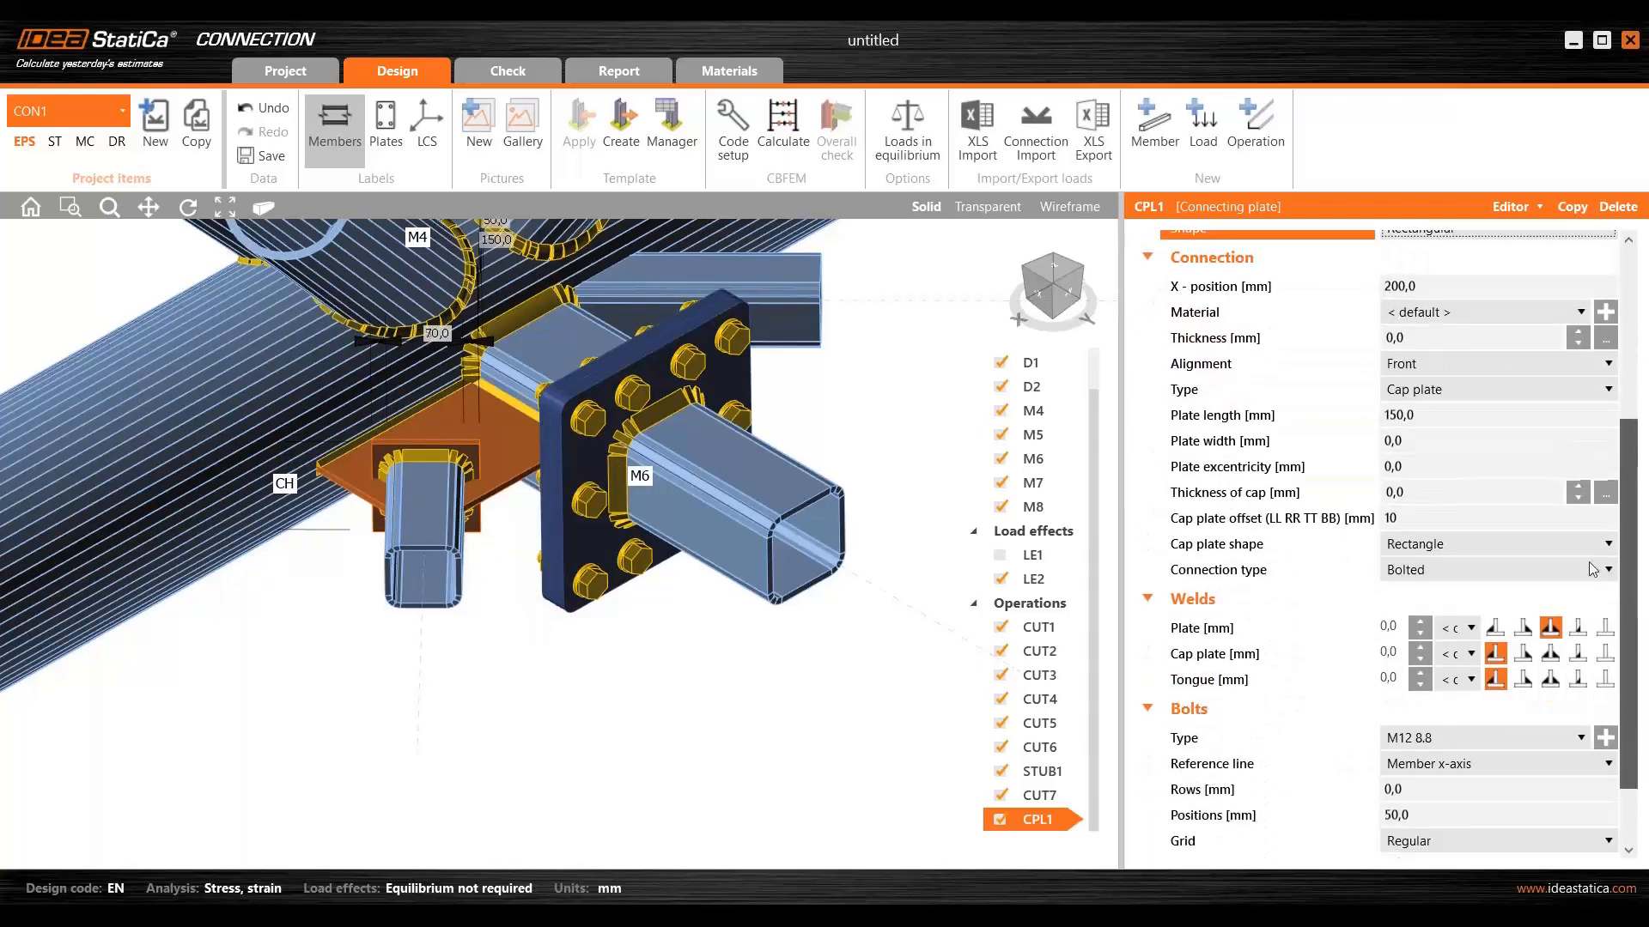
left_click(1428, 285)
double_click(1429, 283)
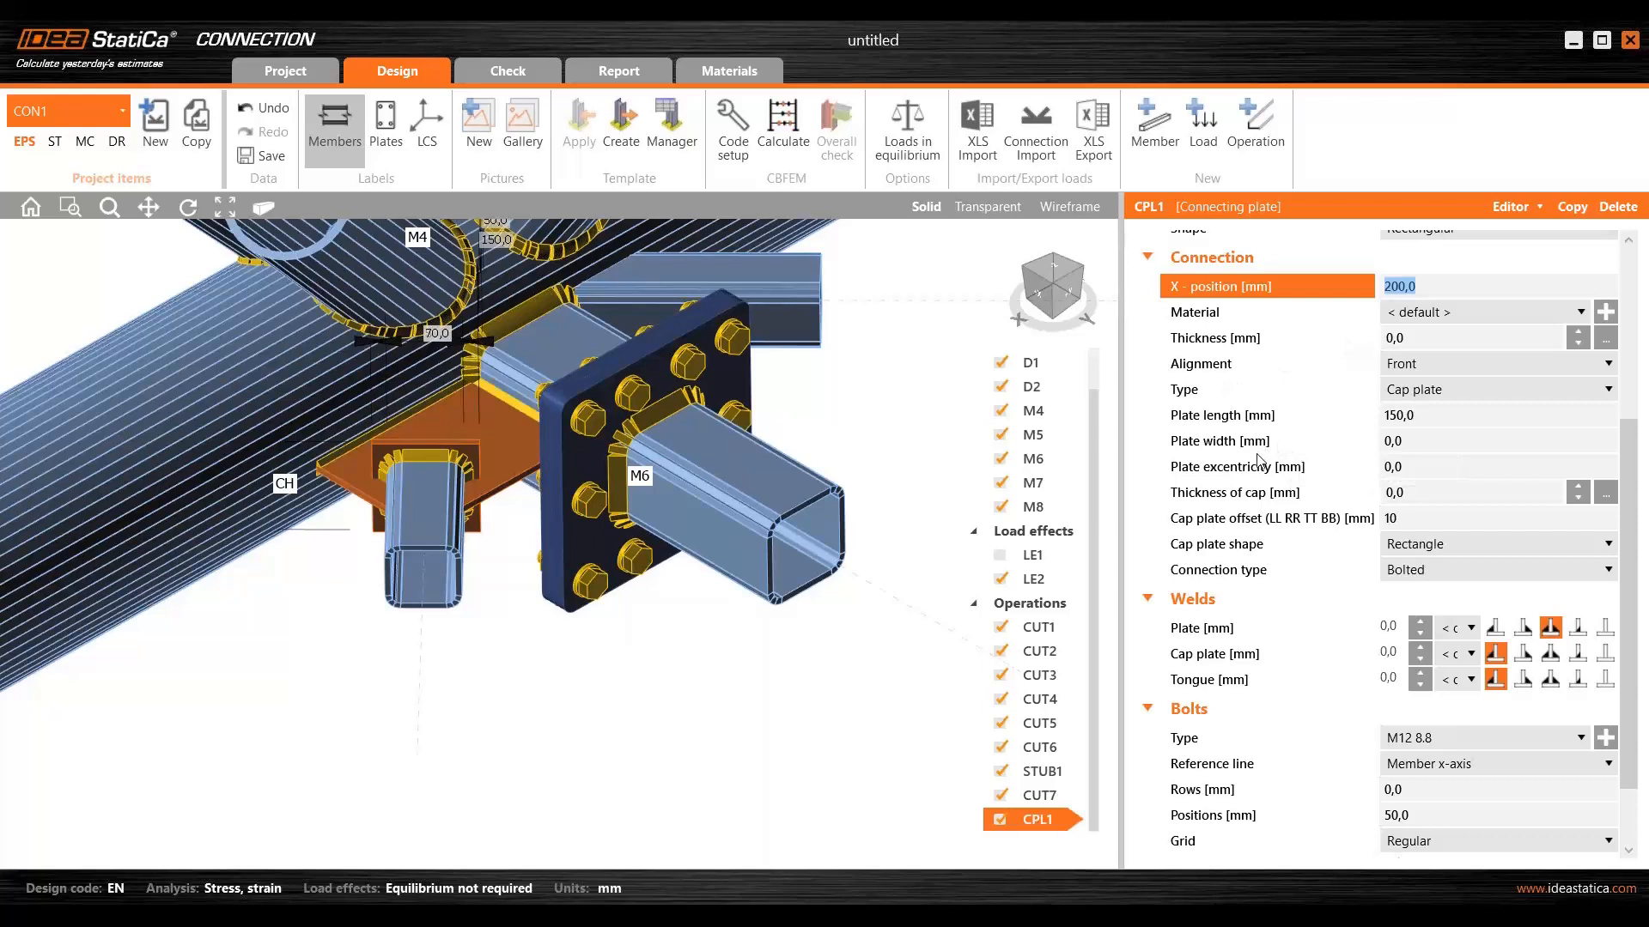
type("250")
key("Tab")
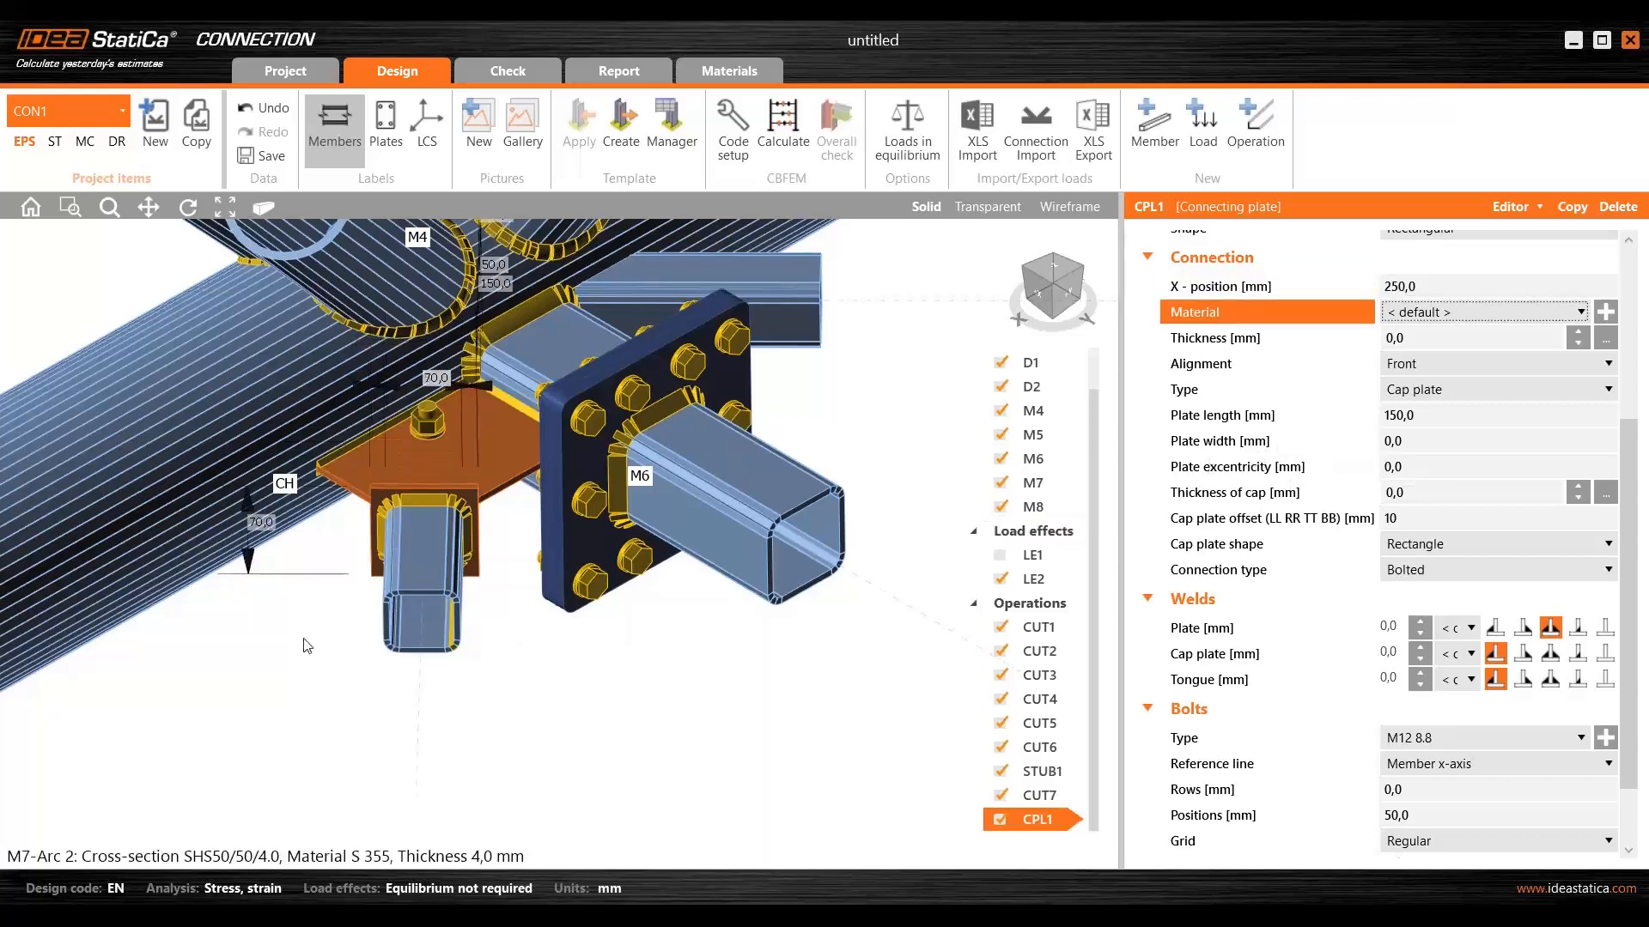
- Set the thickness of M7's connection plate to 5 mm and its plate length to 80 mm
middle_click_drag(305, 644, 338, 593)
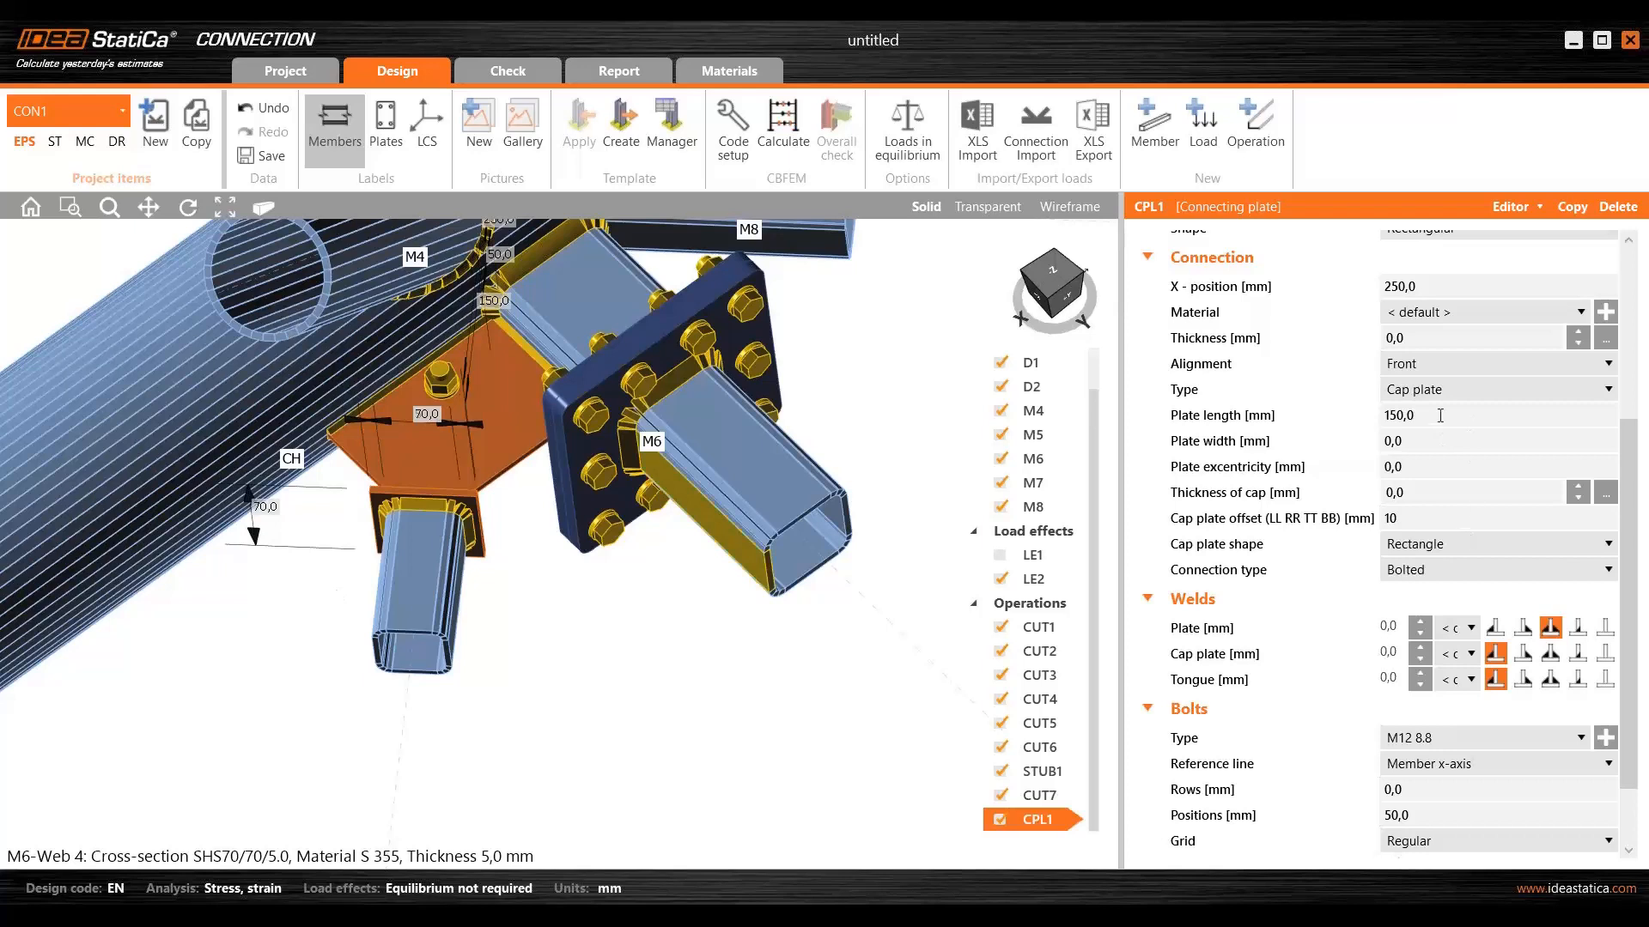
left_click(1424, 336)
left_click_drag(1424, 333, 1371, 347)
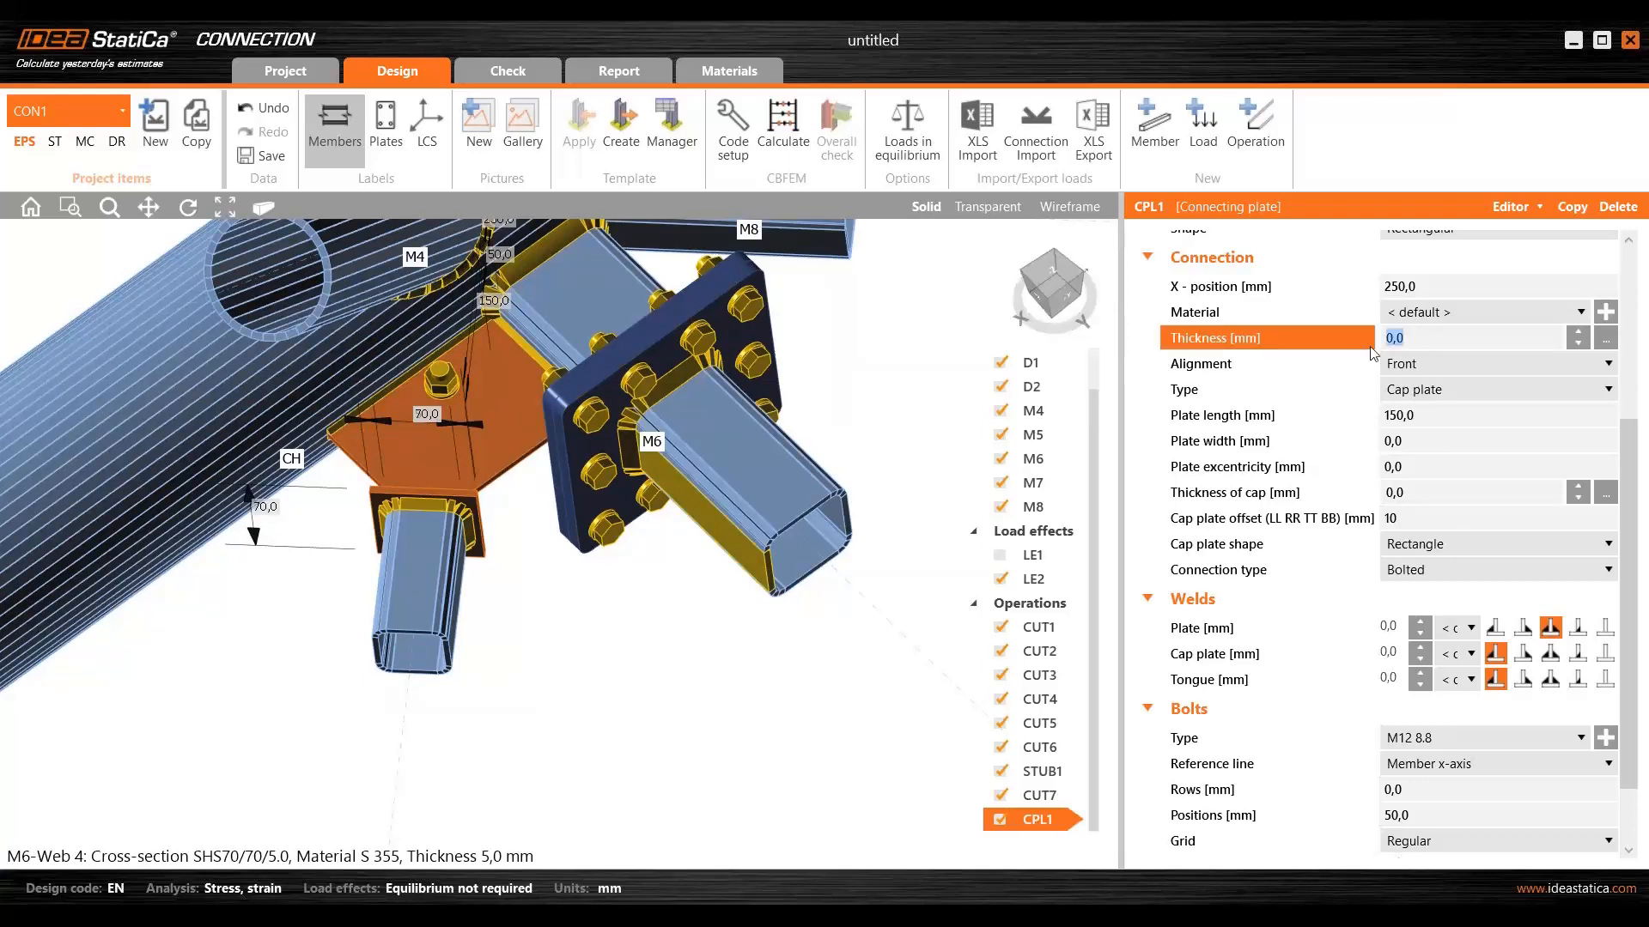
type("5")
key("Tab")
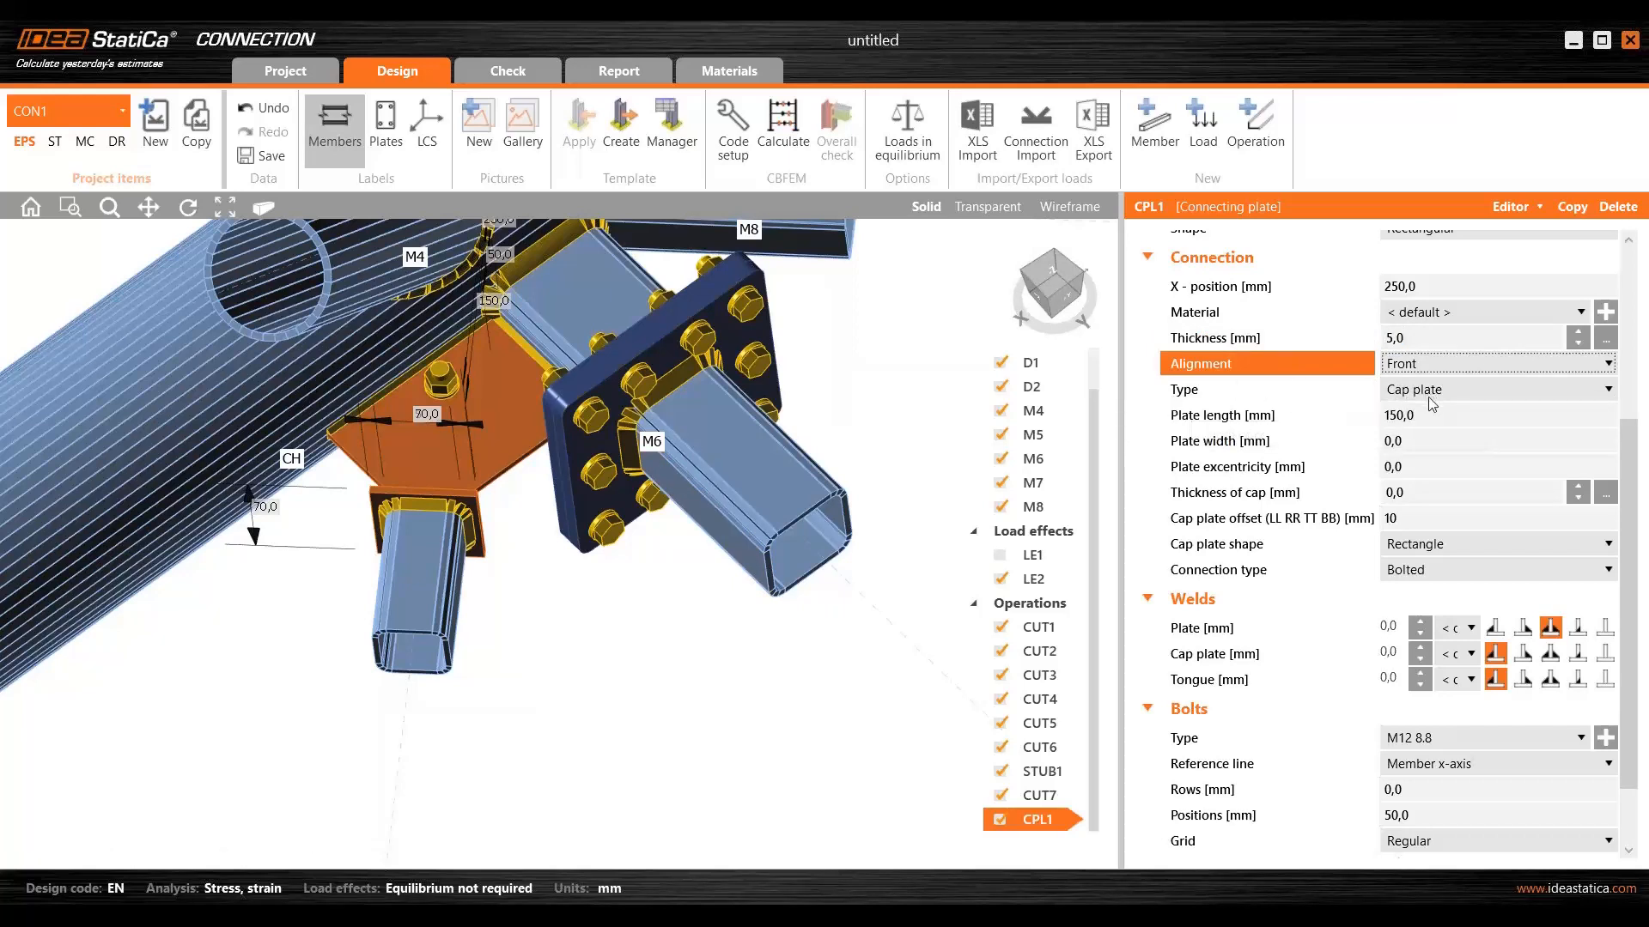
left_click(1431, 415)
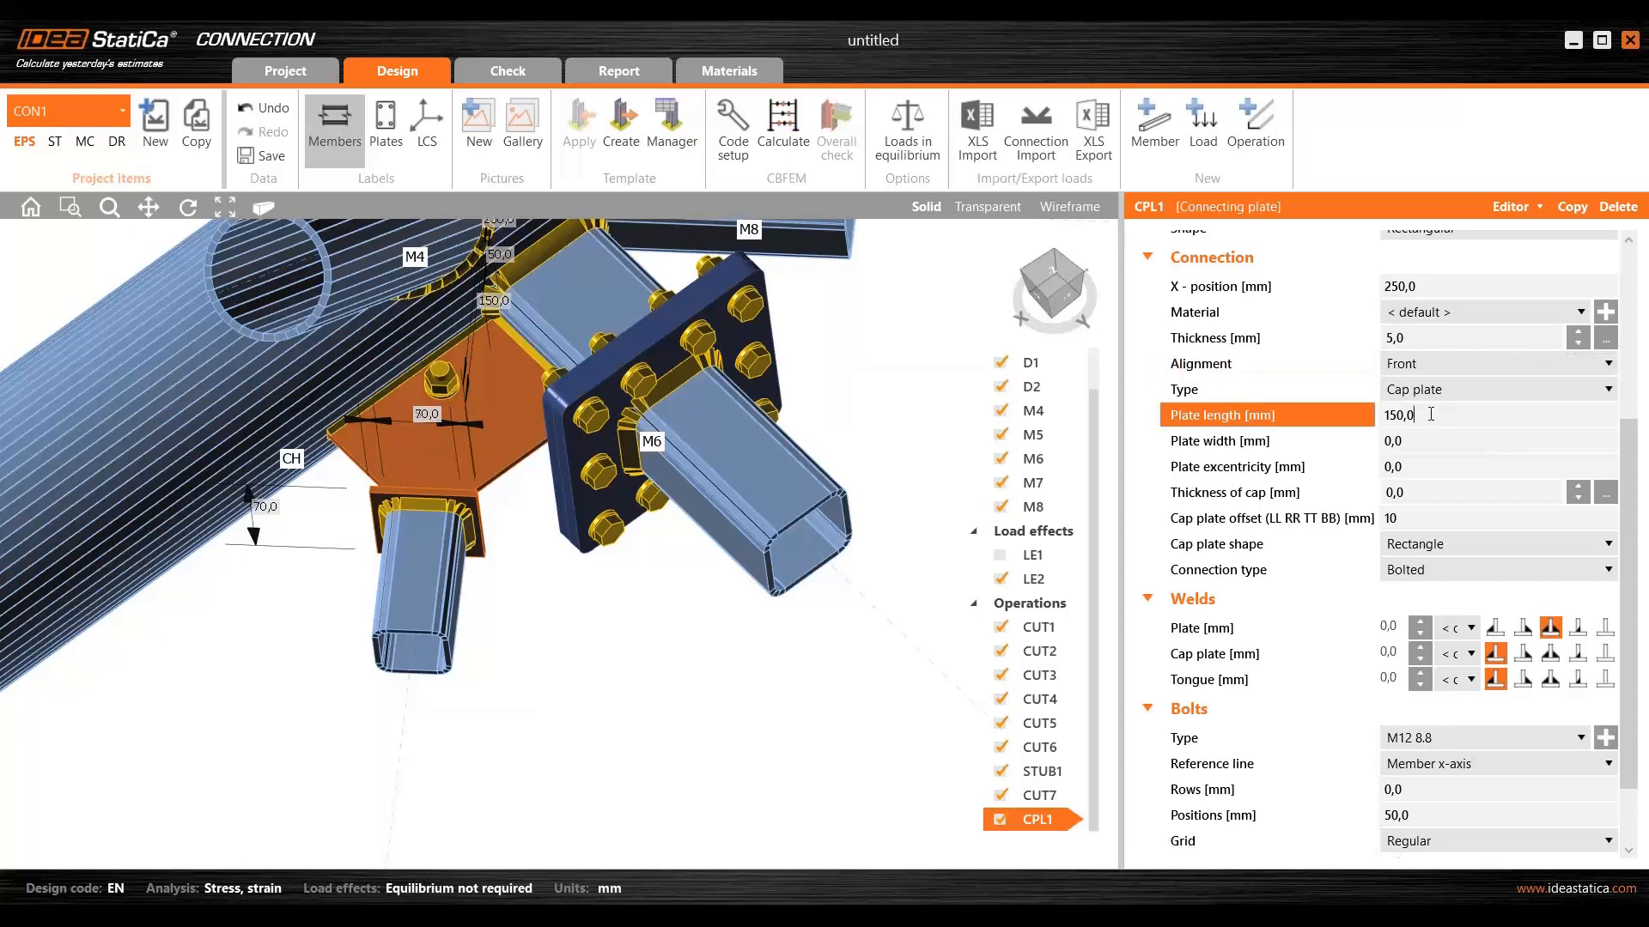
left_click_drag(1431, 415, 1351, 390)
type("80")
key("Tab")
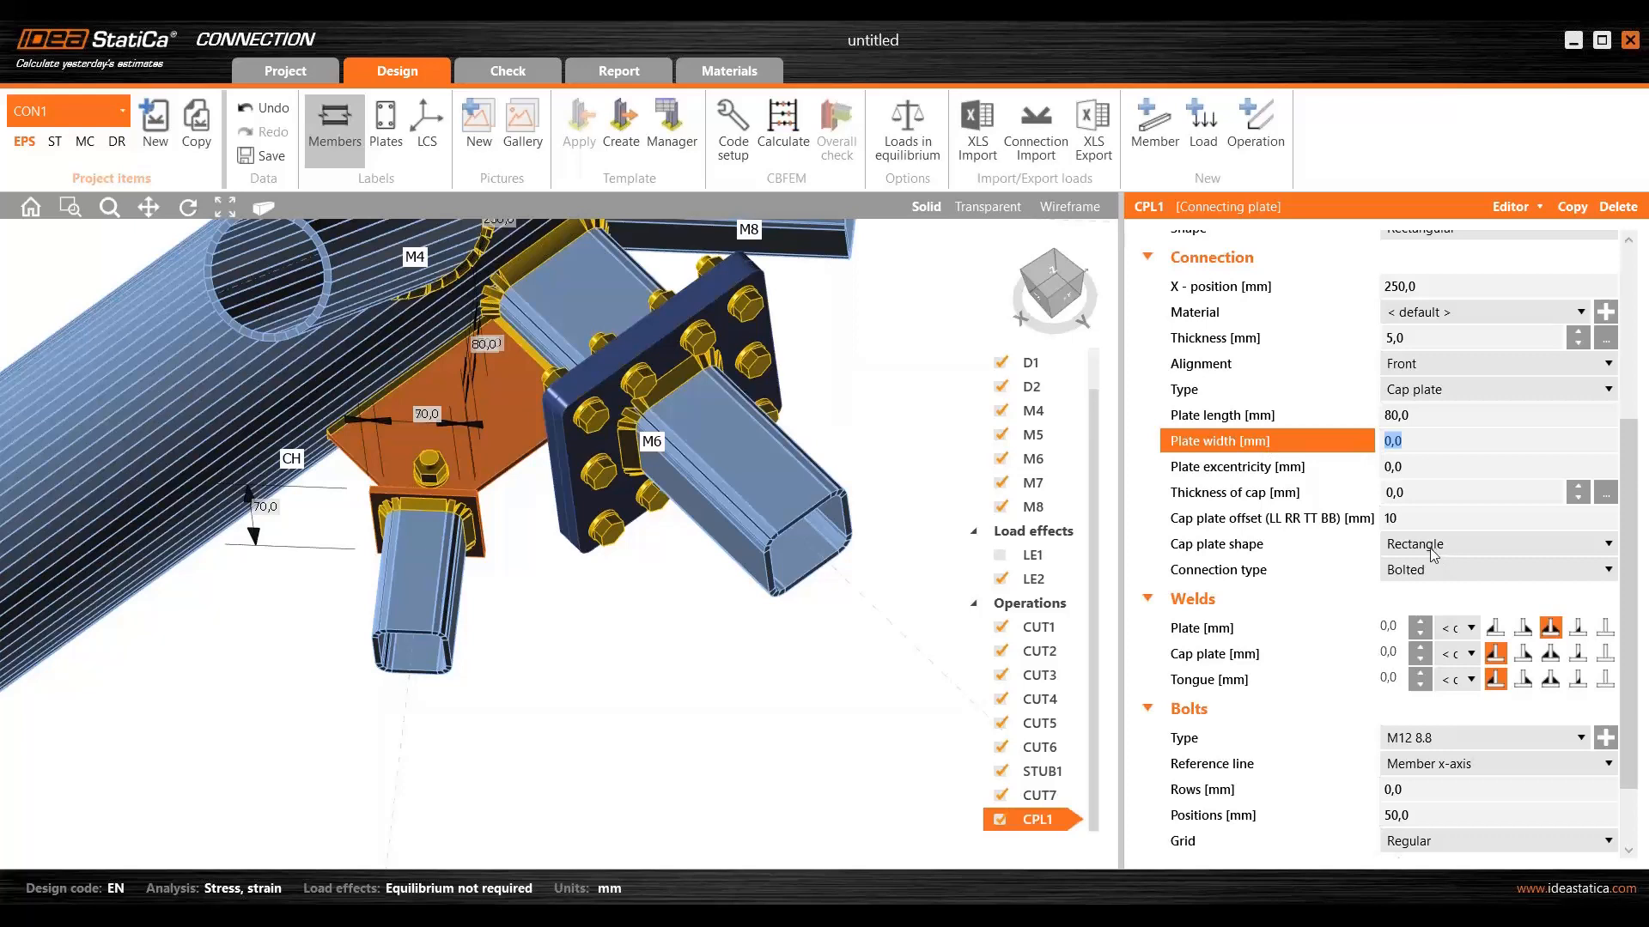
- Set the alignment of M7's connection plate to Rear relative to the gusset
left_click(1421, 365)
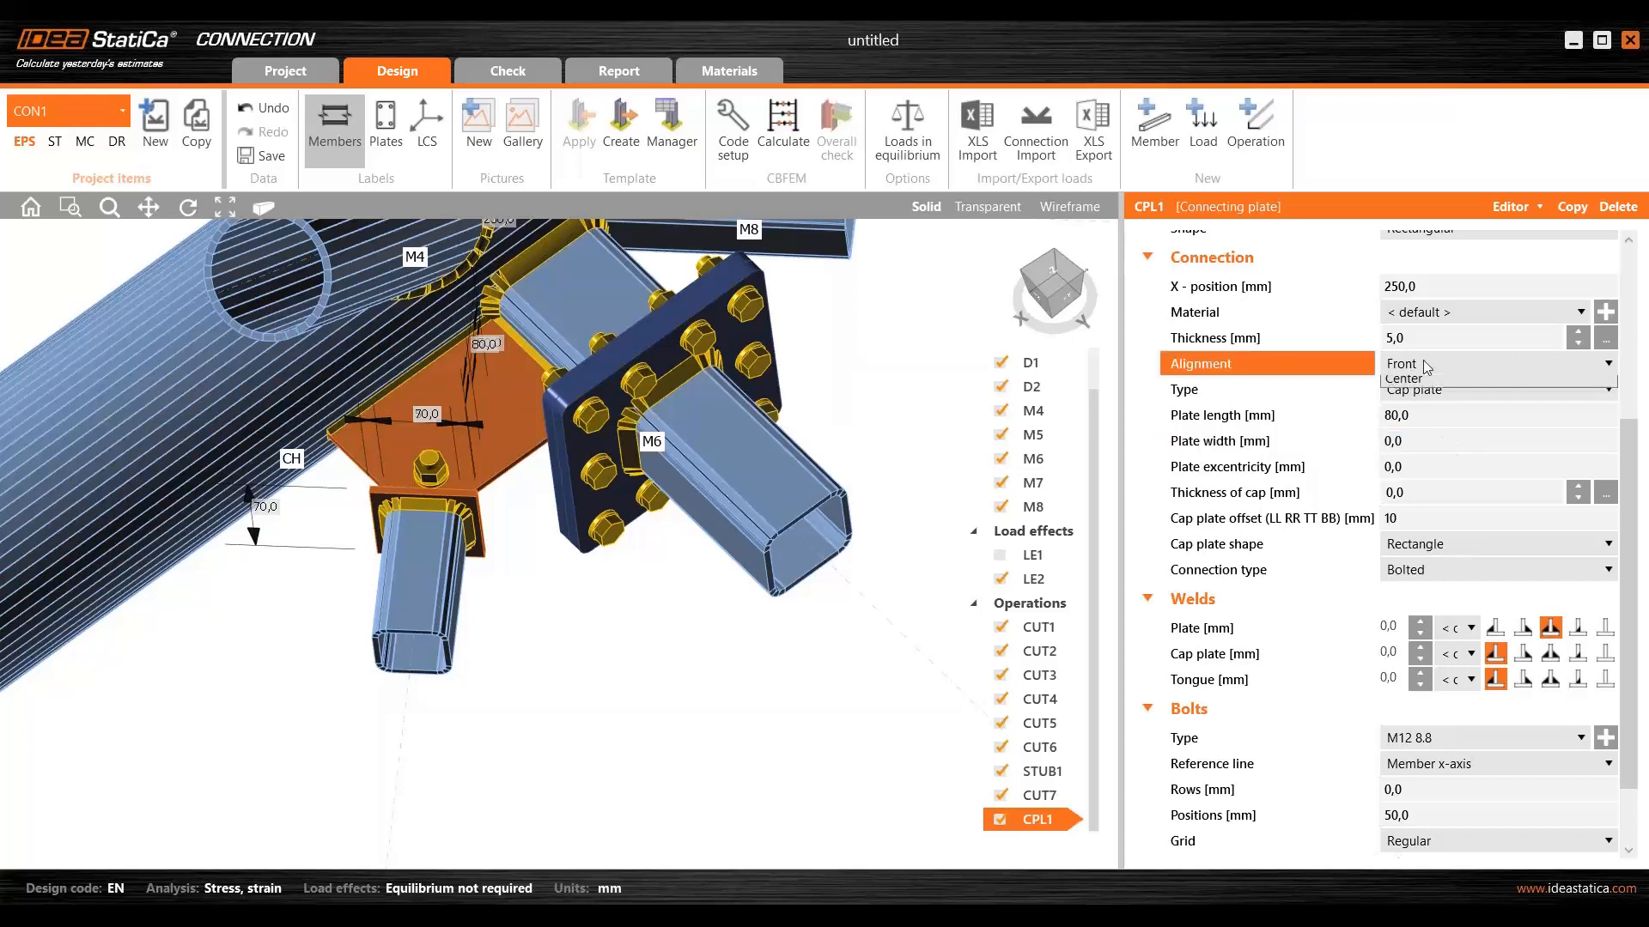
left_click(519, 714)
middle_click_drag(537, 669, 597, 726)
left_click(1455, 365)
left_click(1451, 403)
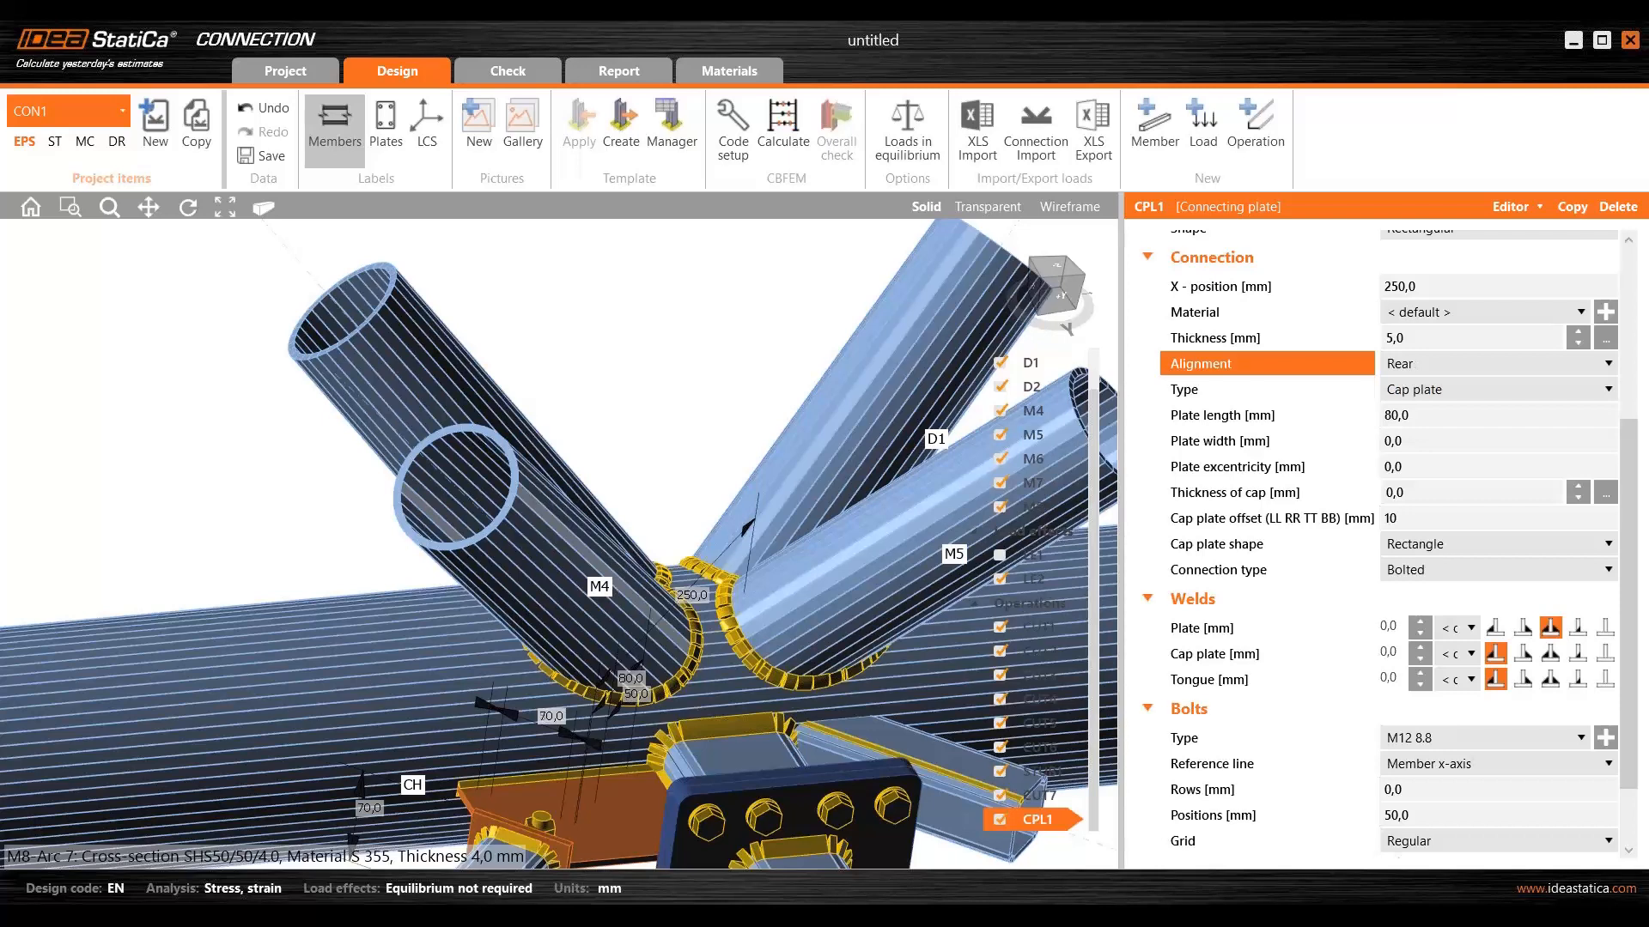
middle_click_drag(784, 692, 928, 560)
scroll(616, 492, "up", 2)
middle_click_drag(701, 692, 663, 484)
right_click_drag(664, 489, 740, 616)
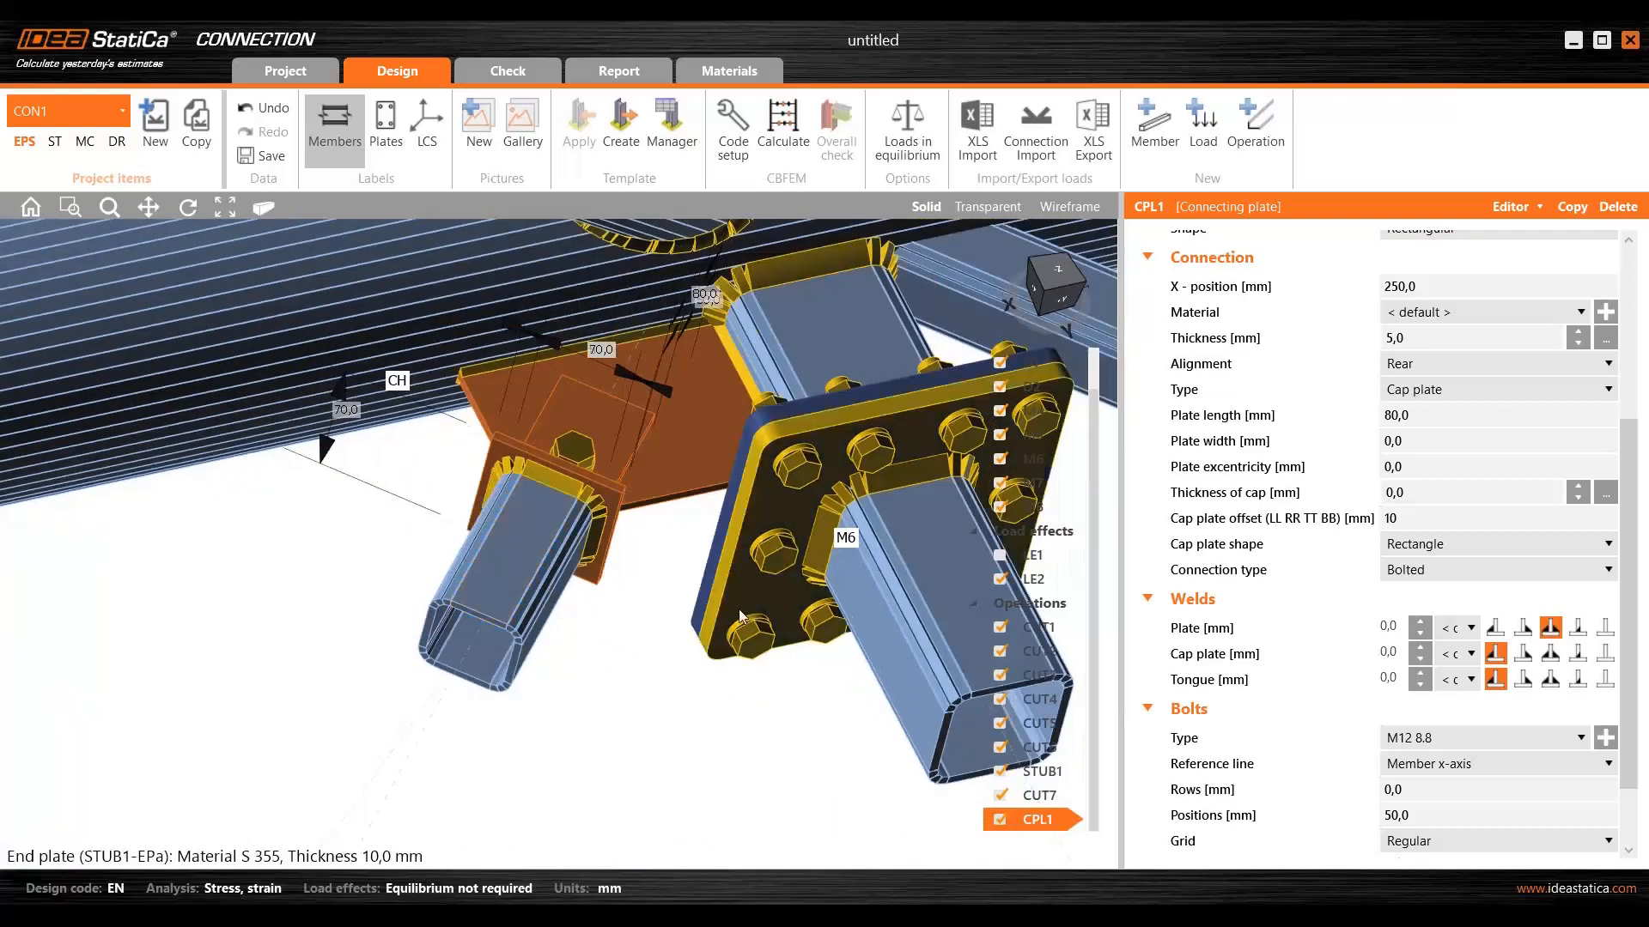
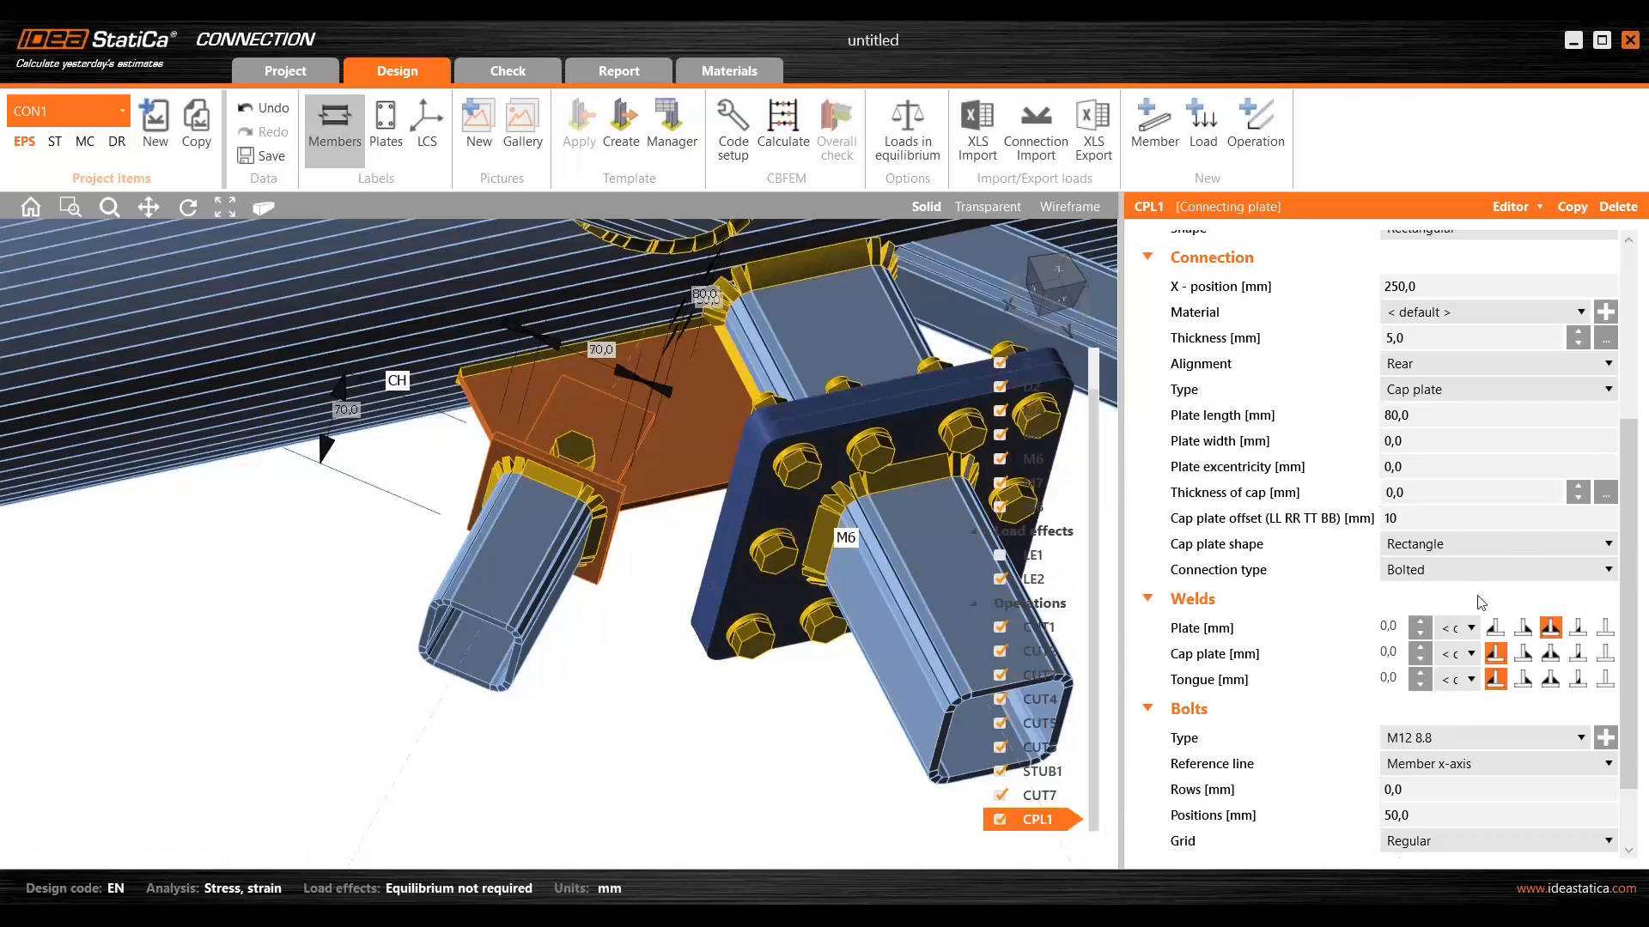
- Set the plate, cap plate and tongue weld sizes of the connecting plate to 4 mm
left_click(1387, 628)
type("4")
left_click(1399, 651)
type("4")
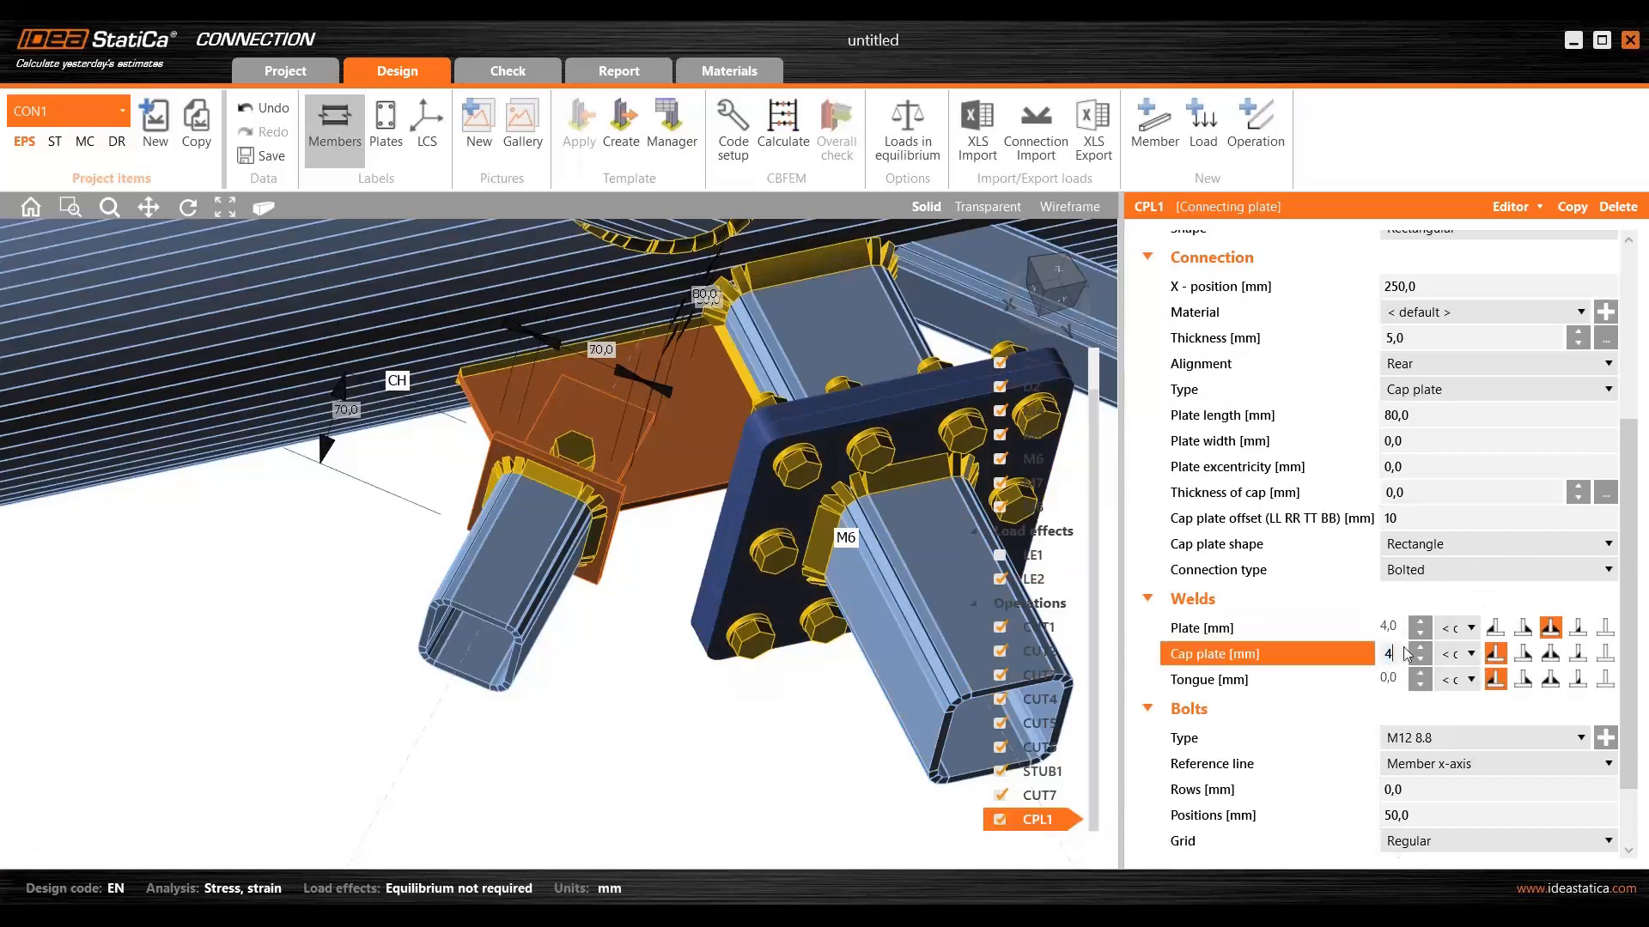
left_click(1387, 679)
left_click(1388, 653)
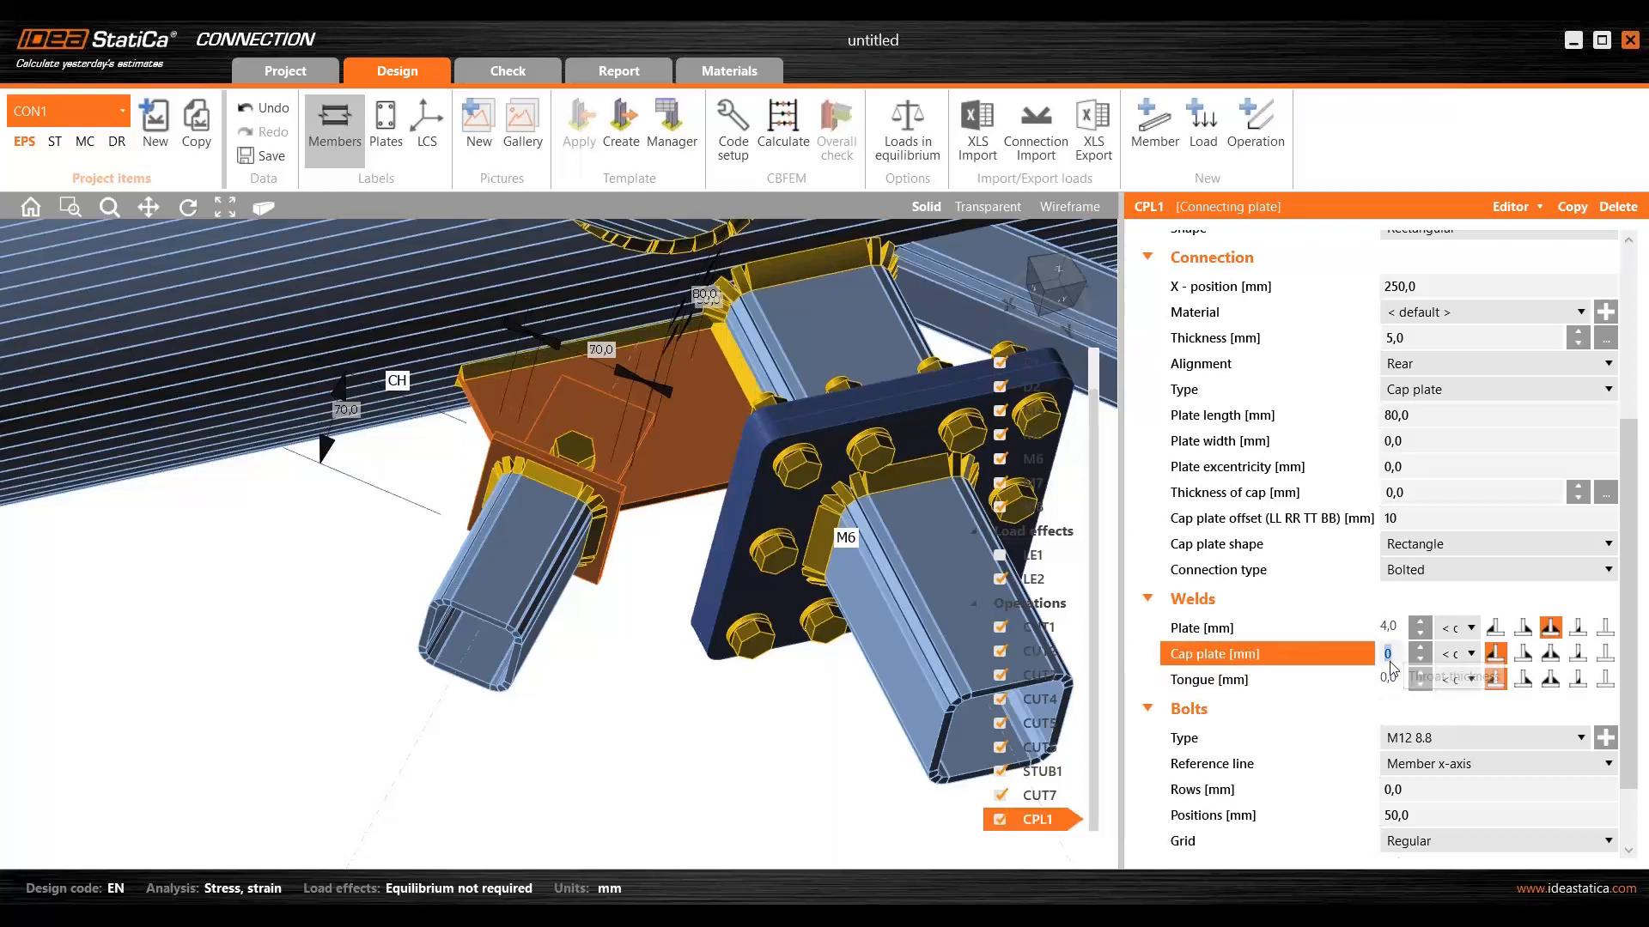
left_click(1388, 679)
type("4")
key("Tab")
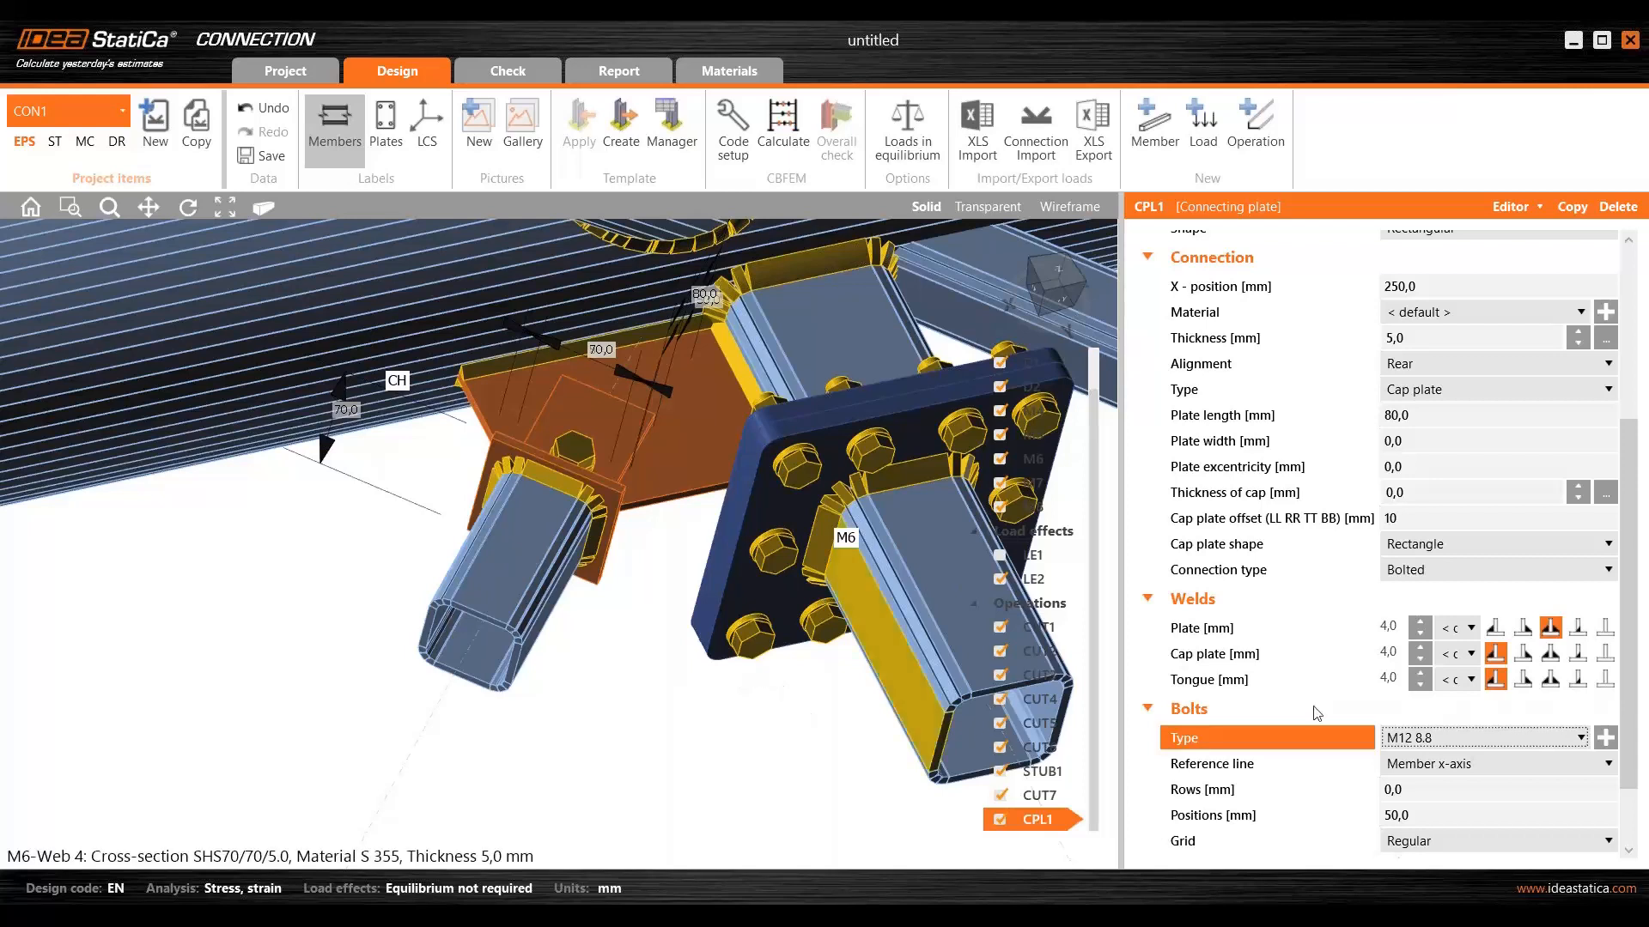
- Set the bolt type of M7's connecting plate to M16 8.8
scroll(1612, 640, "down", 2)
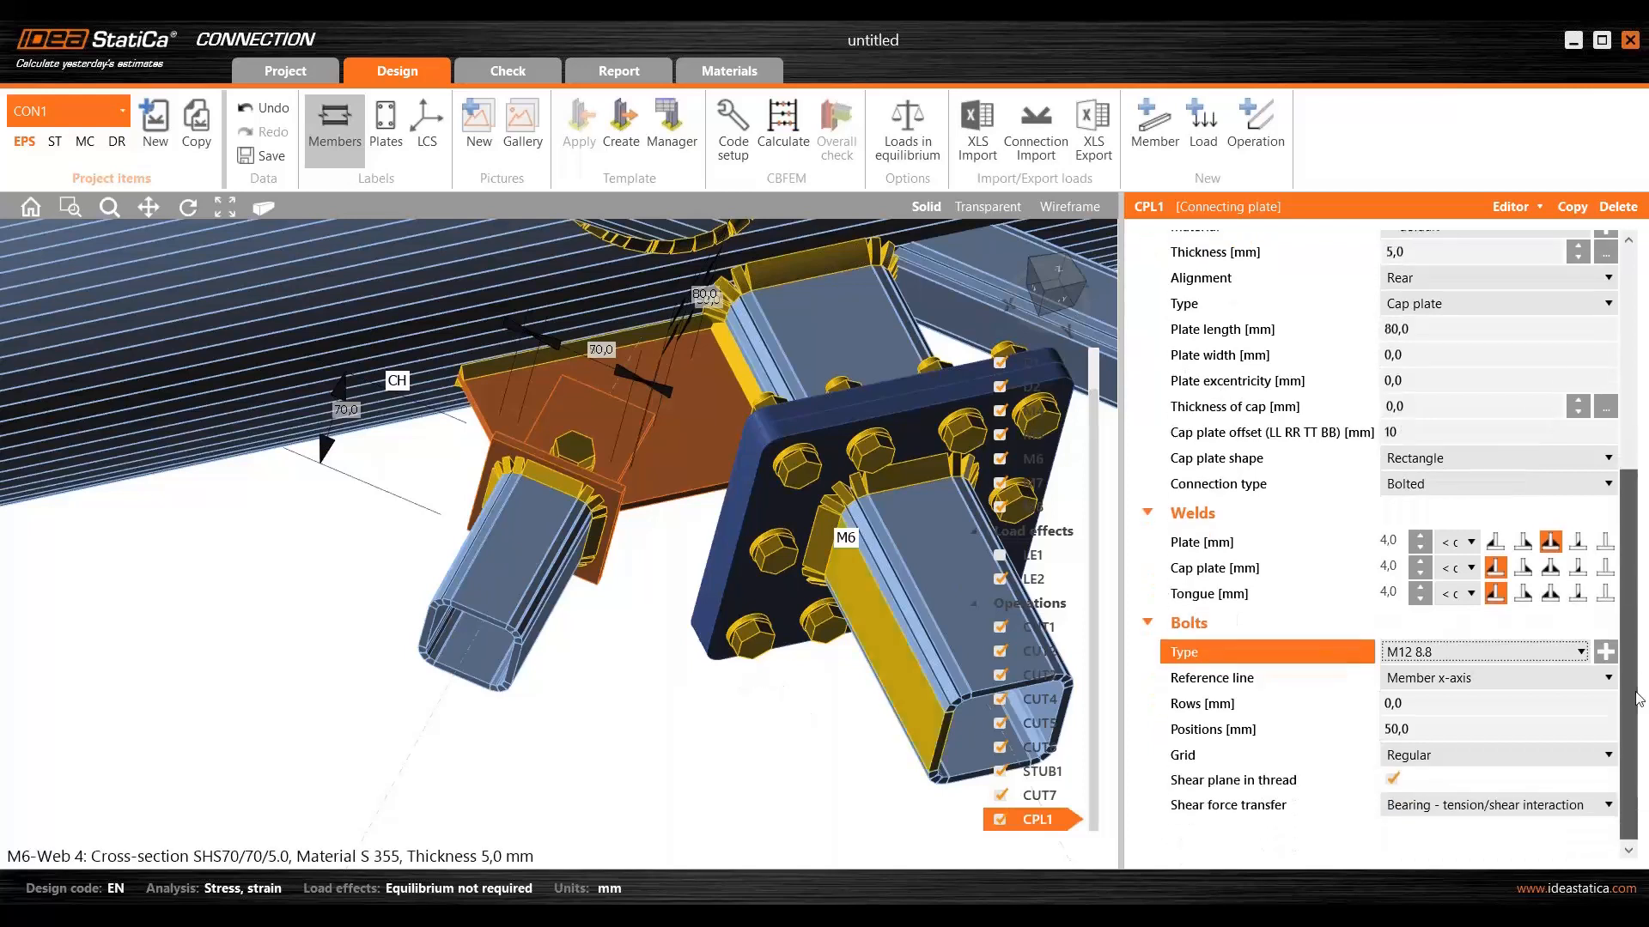
left_click(1605, 650)
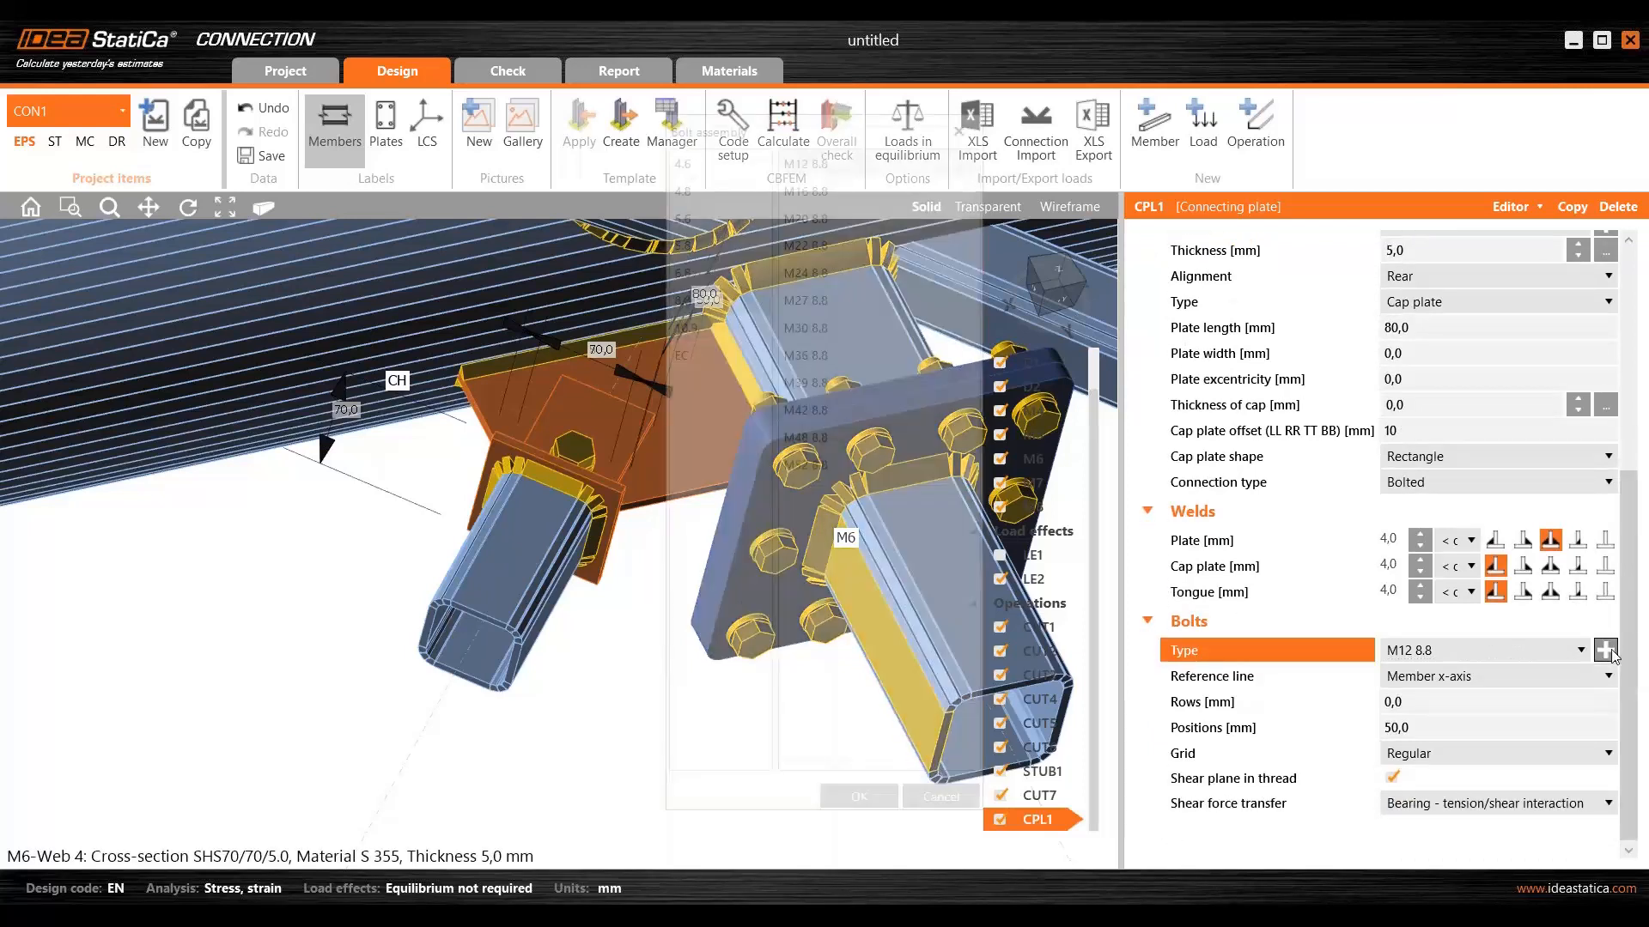
left_click(815, 195)
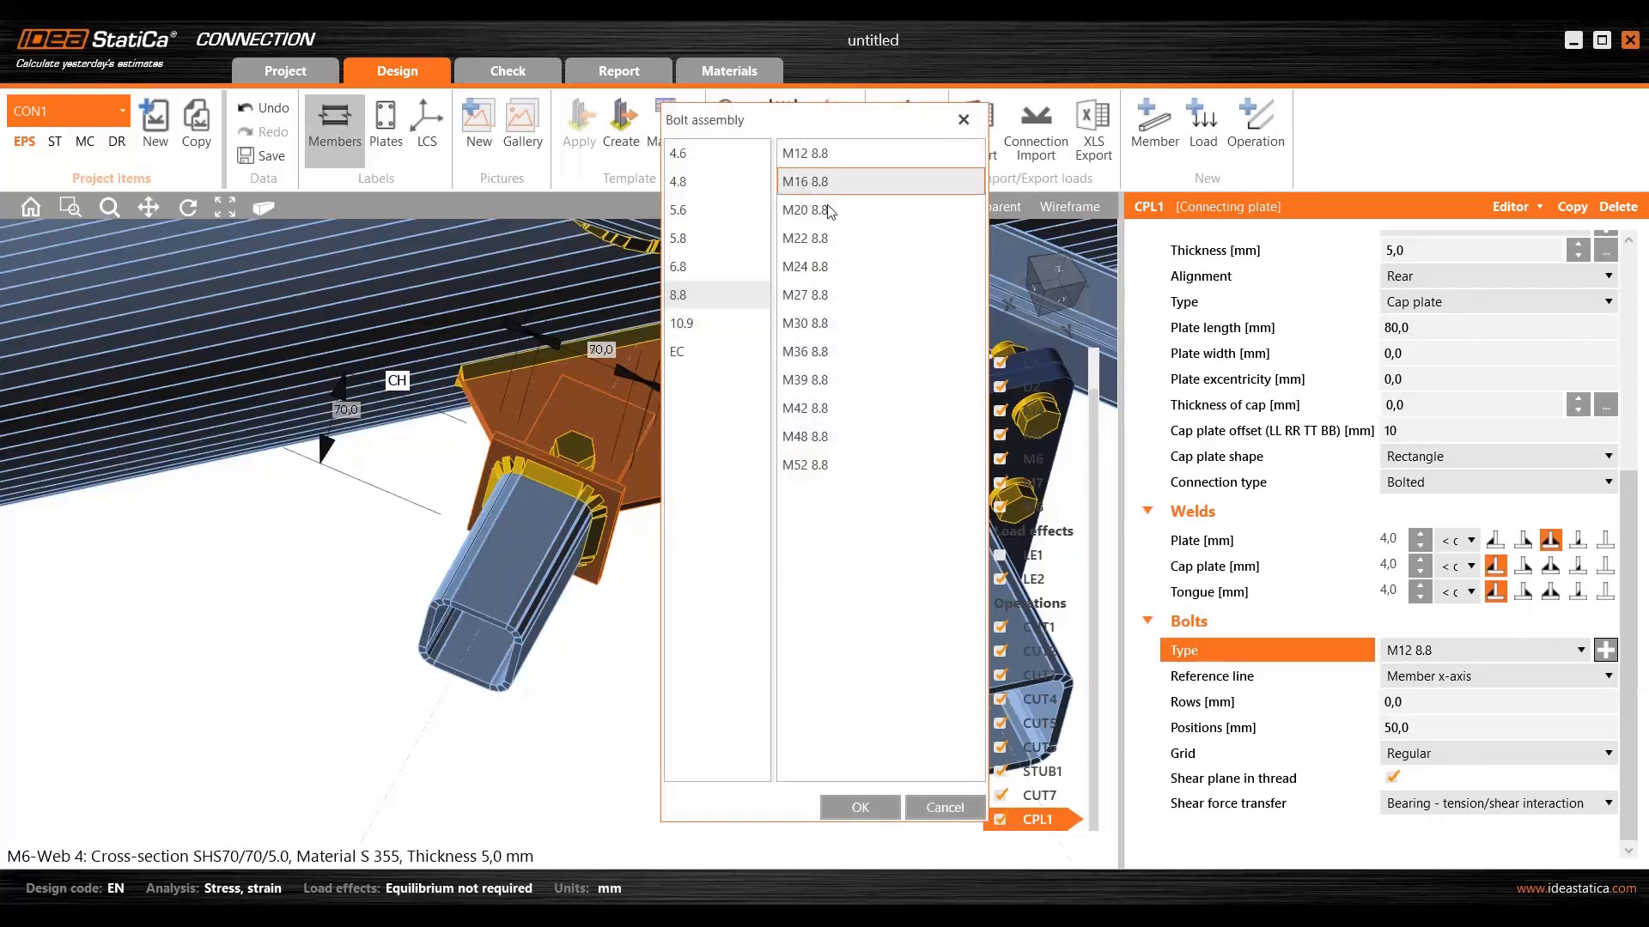
left_click(861, 808)
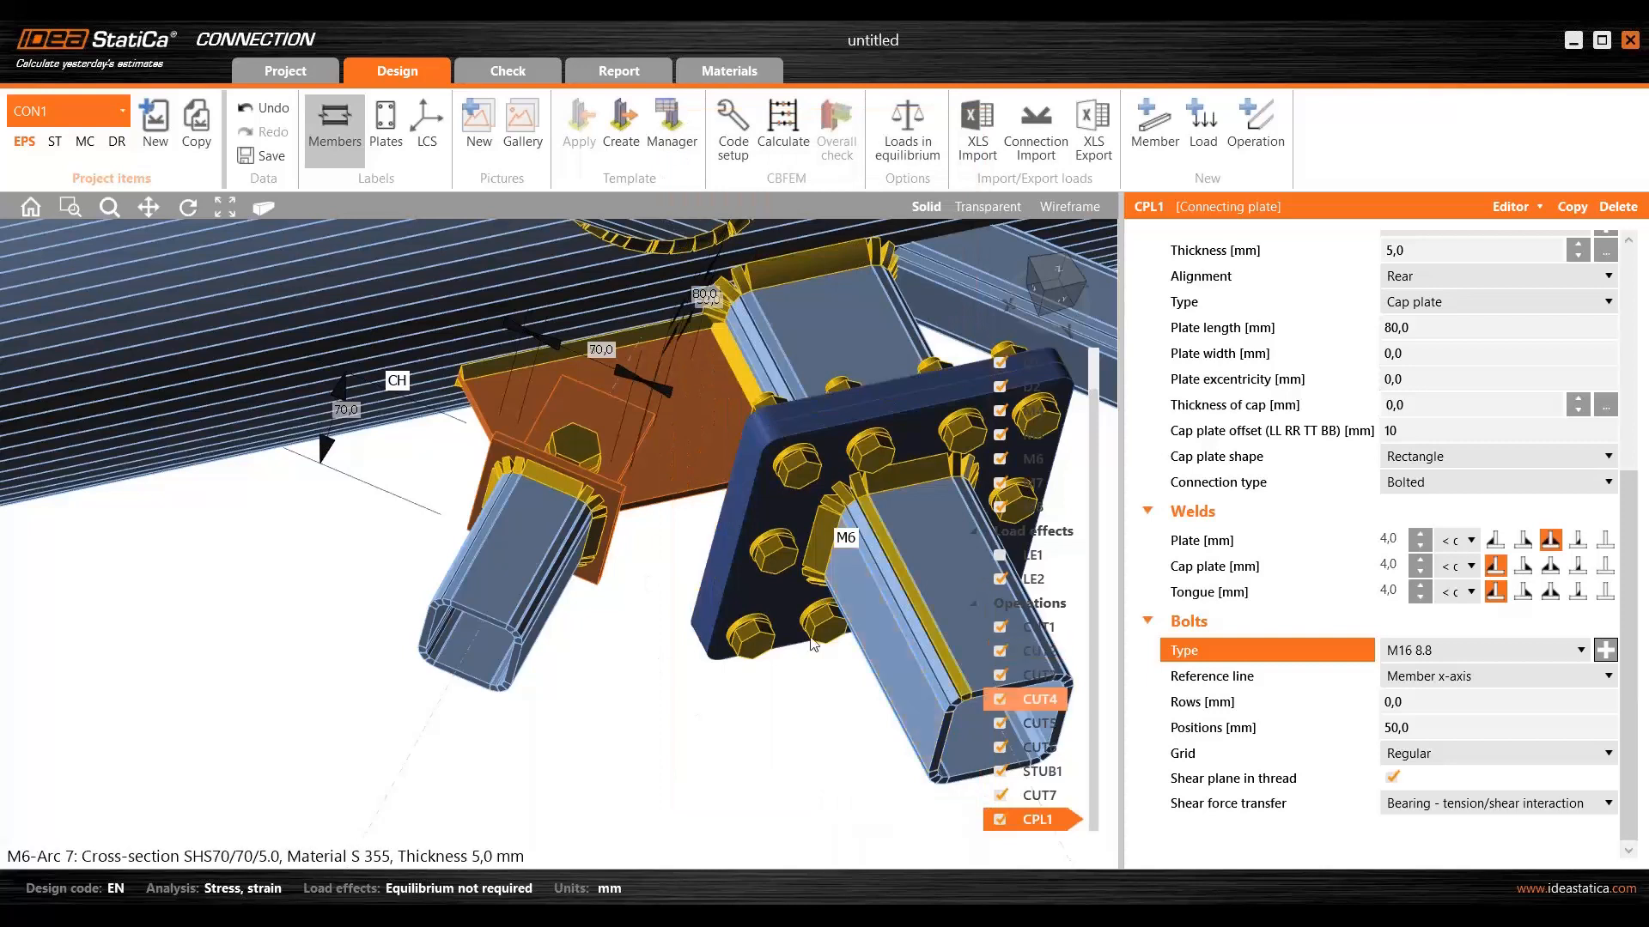
- Set the bolt position on M7's connecting plate to 30 mm
right_click_drag(575, 524, 584, 476)
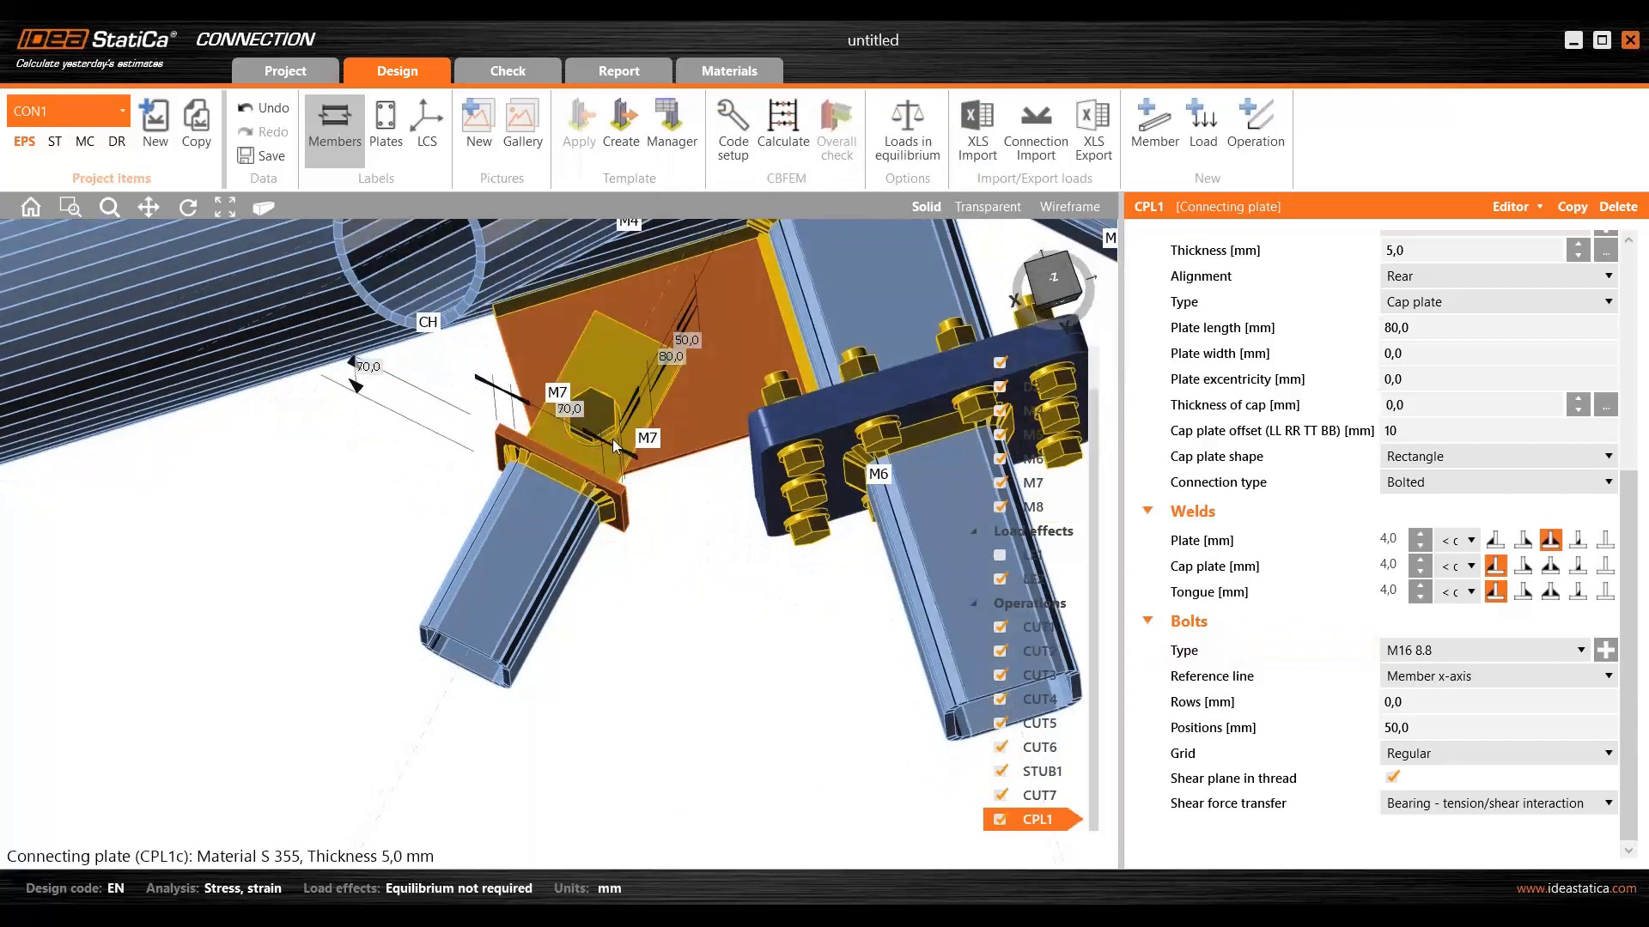
left_click(1402, 730)
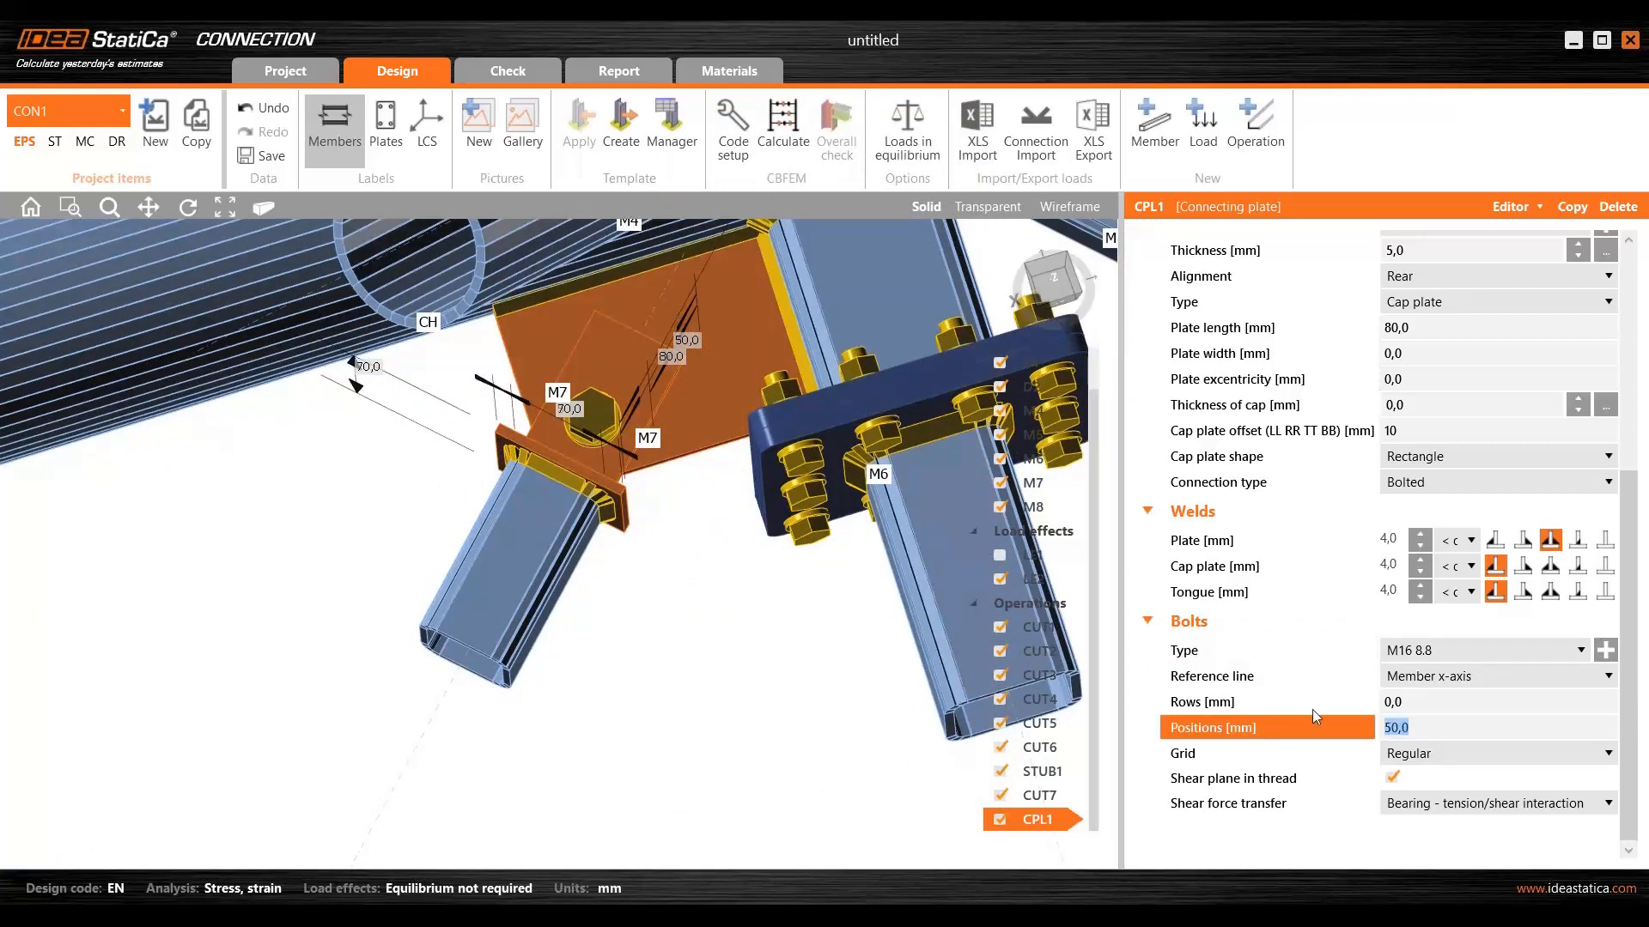
mouse_move(1337, 706)
key("Tab")
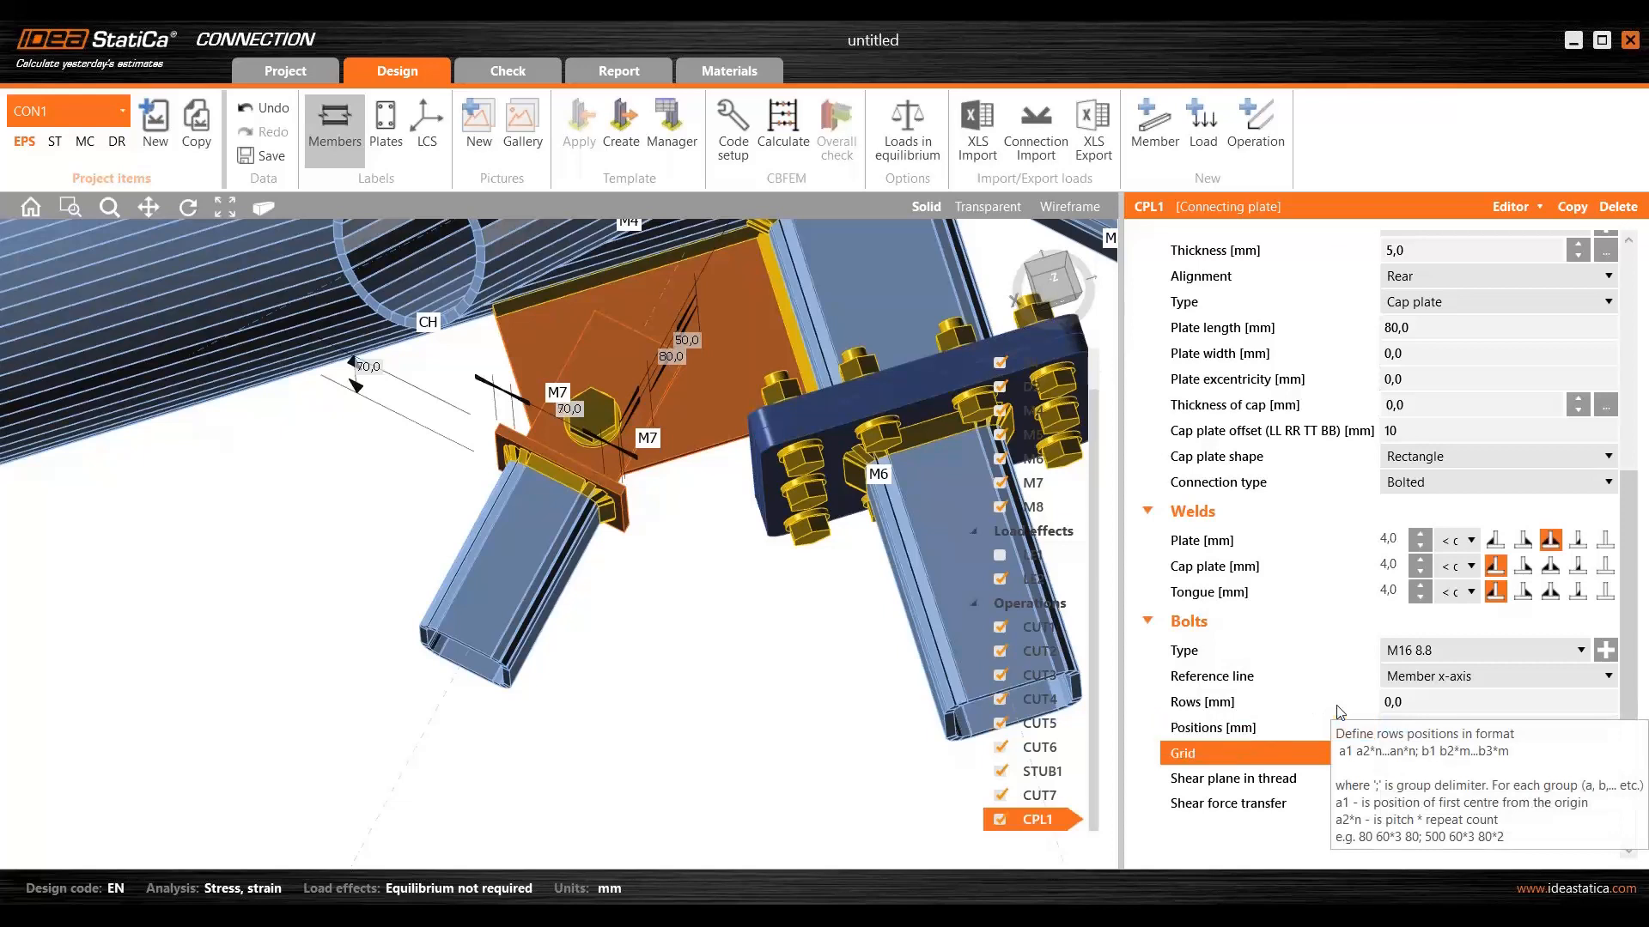
scroll(544, 637, "up", 5)
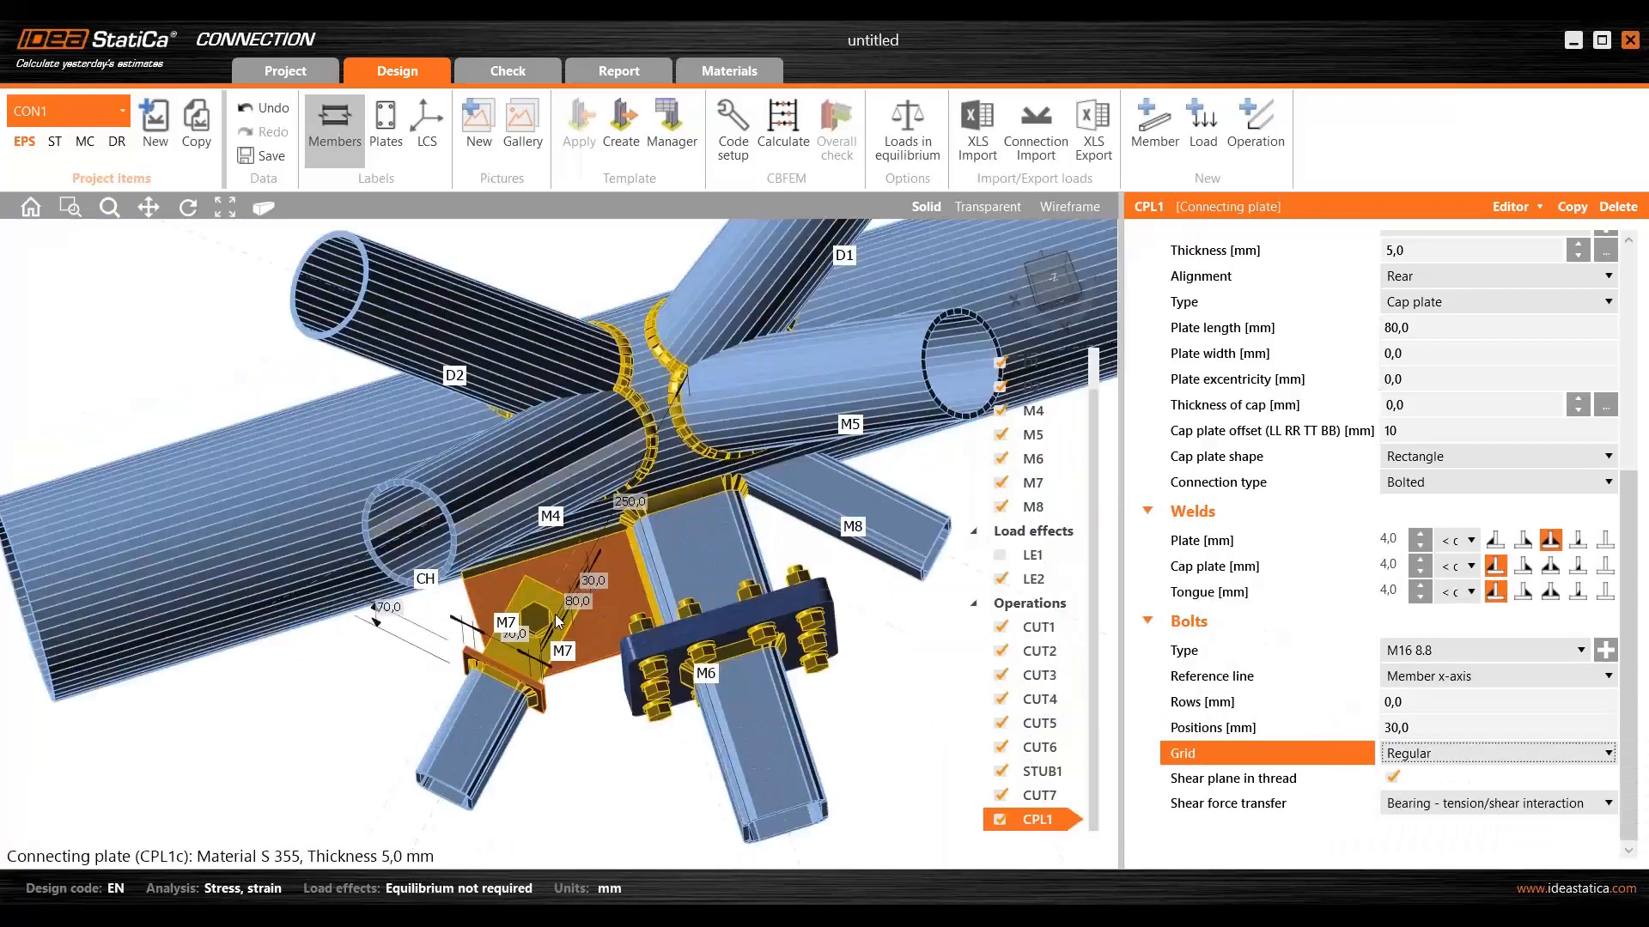
scroll(544, 637, "down", 5)
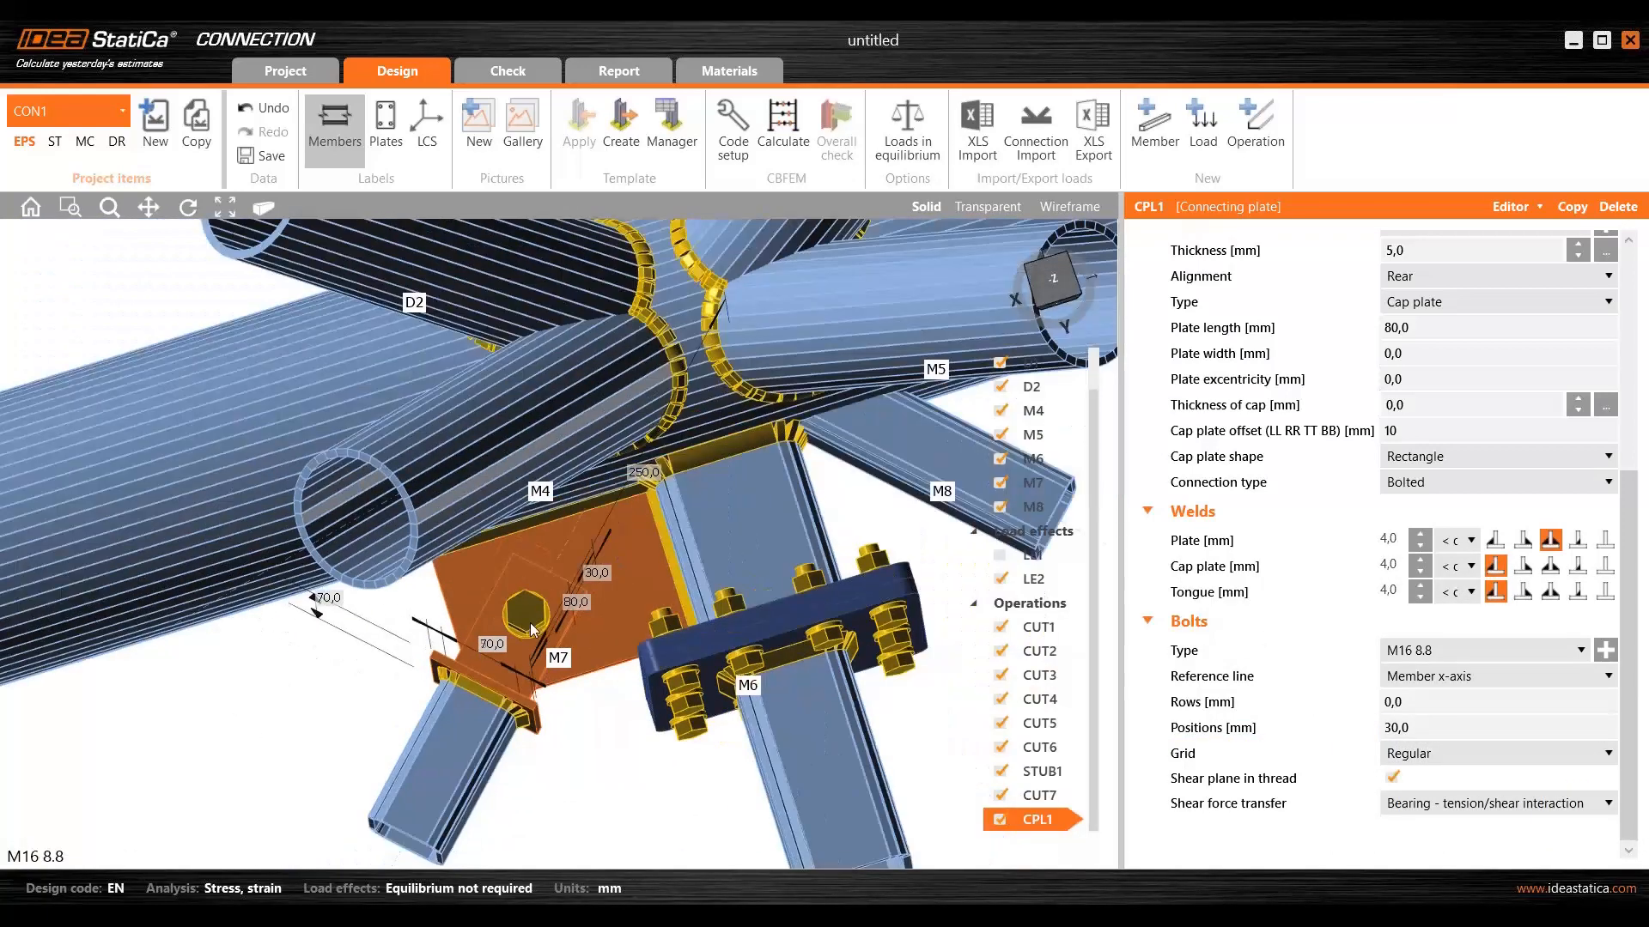
- Round all corners of M7's lid plate with a 10 mm value in the plate editor
middle_click_drag(636, 625, 679, 456)
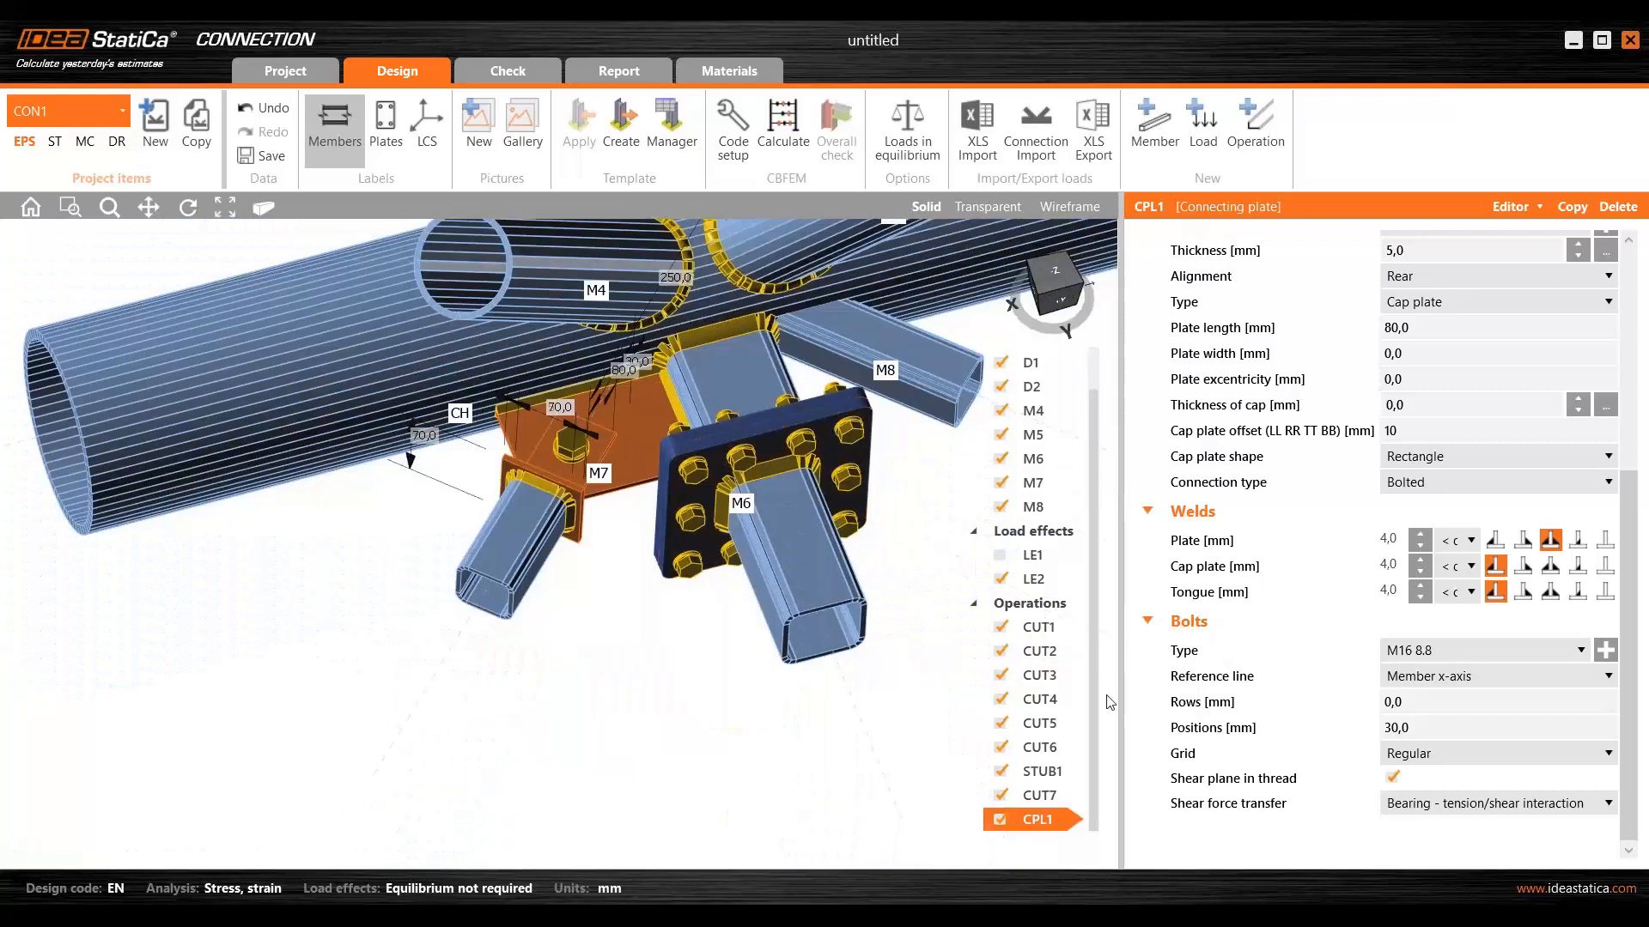
right_click_drag(496, 548, 577, 490)
right_click_drag(598, 601, 577, 456)
scroll(516, 541, "up", 5)
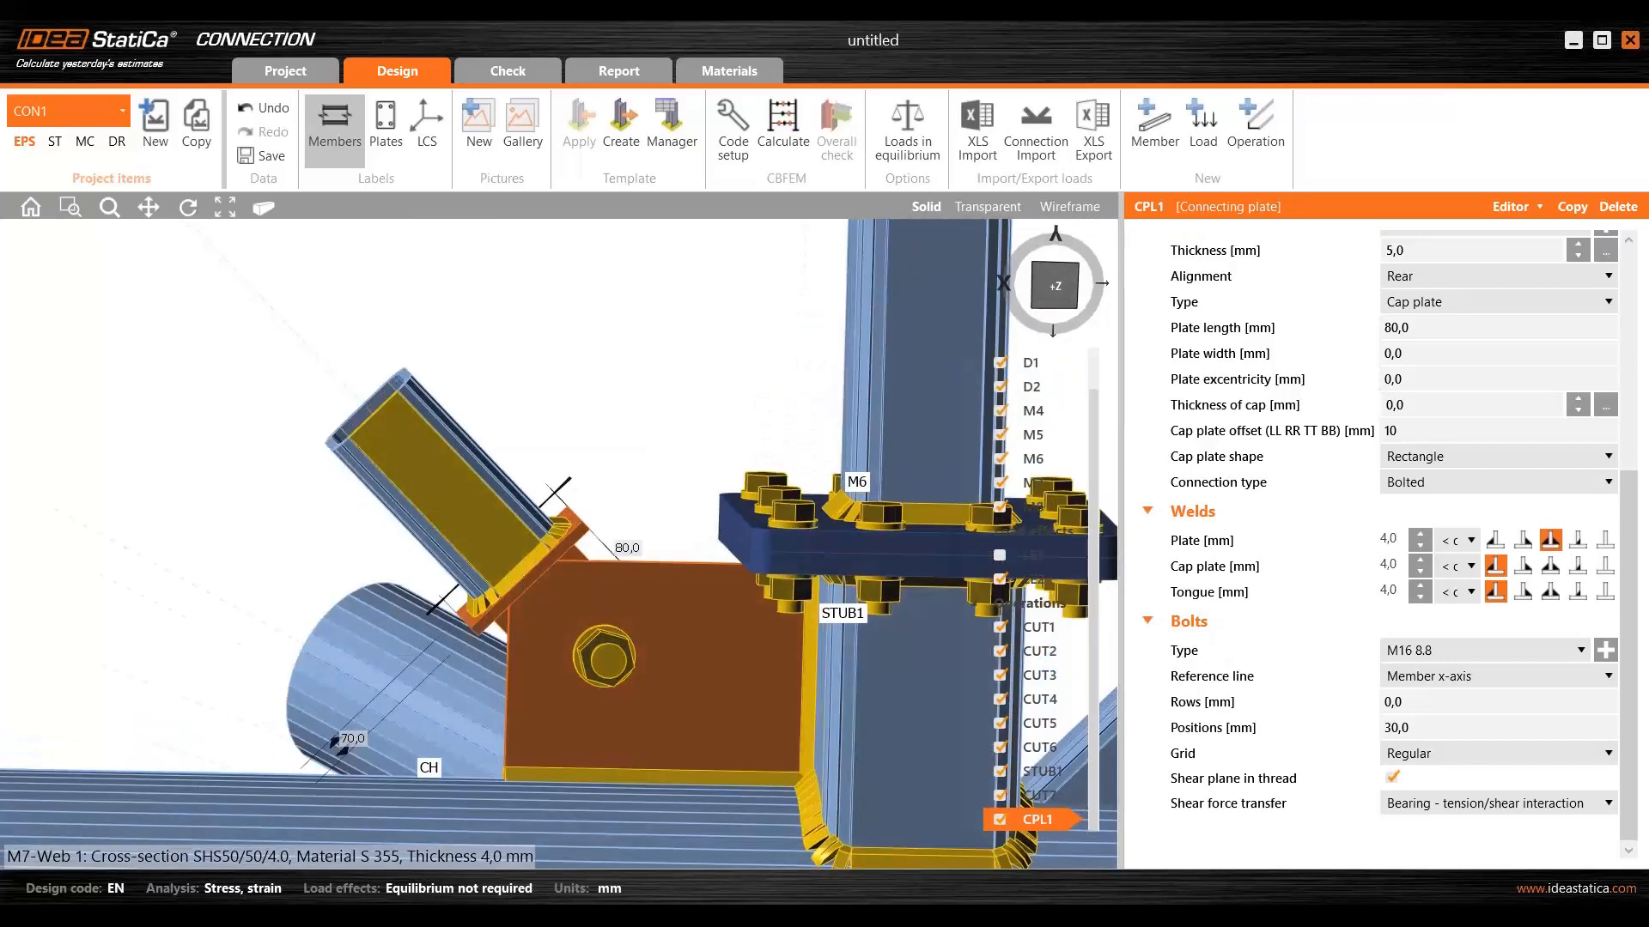
right_click_drag(531, 541, 577, 430)
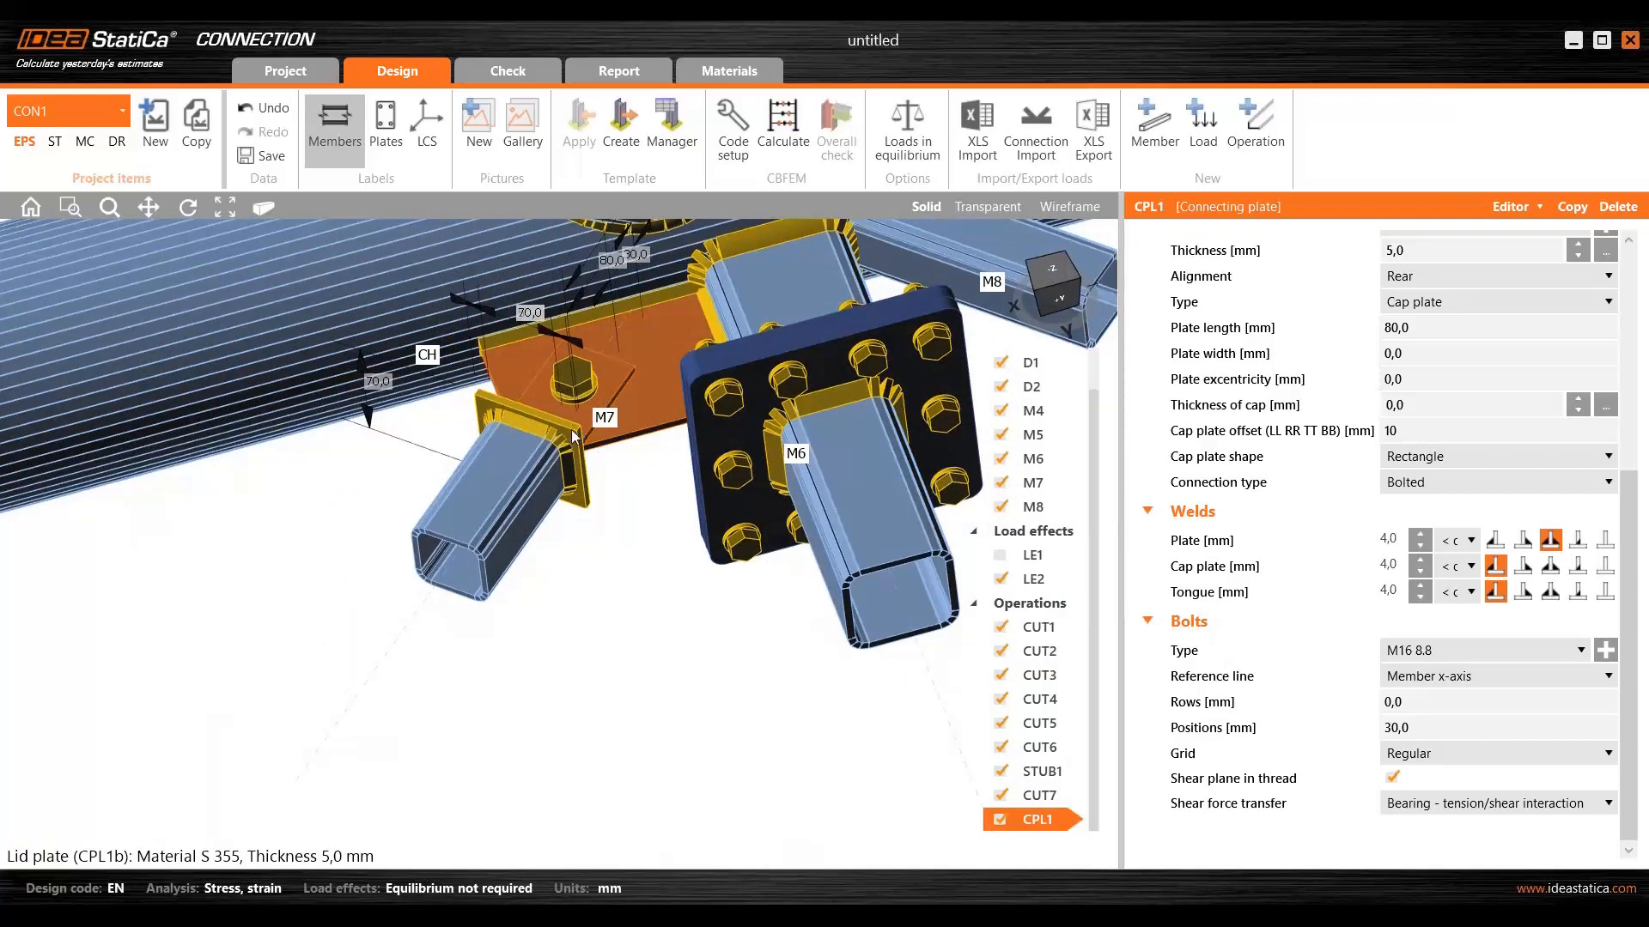
left_click(576, 438)
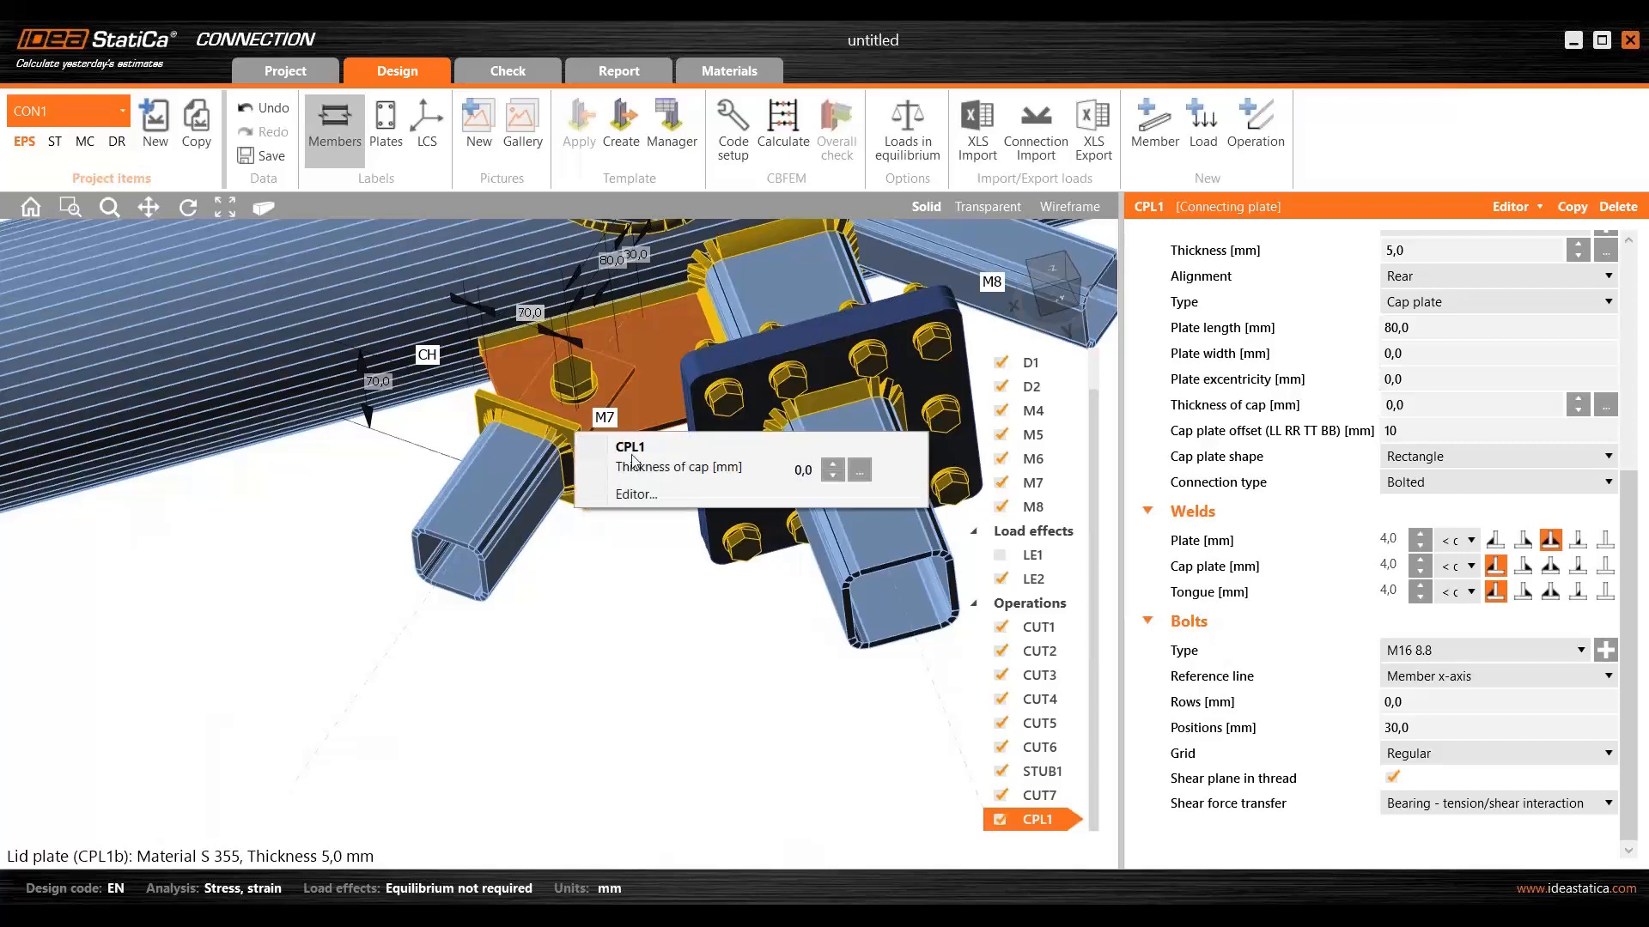
left_click(650, 497)
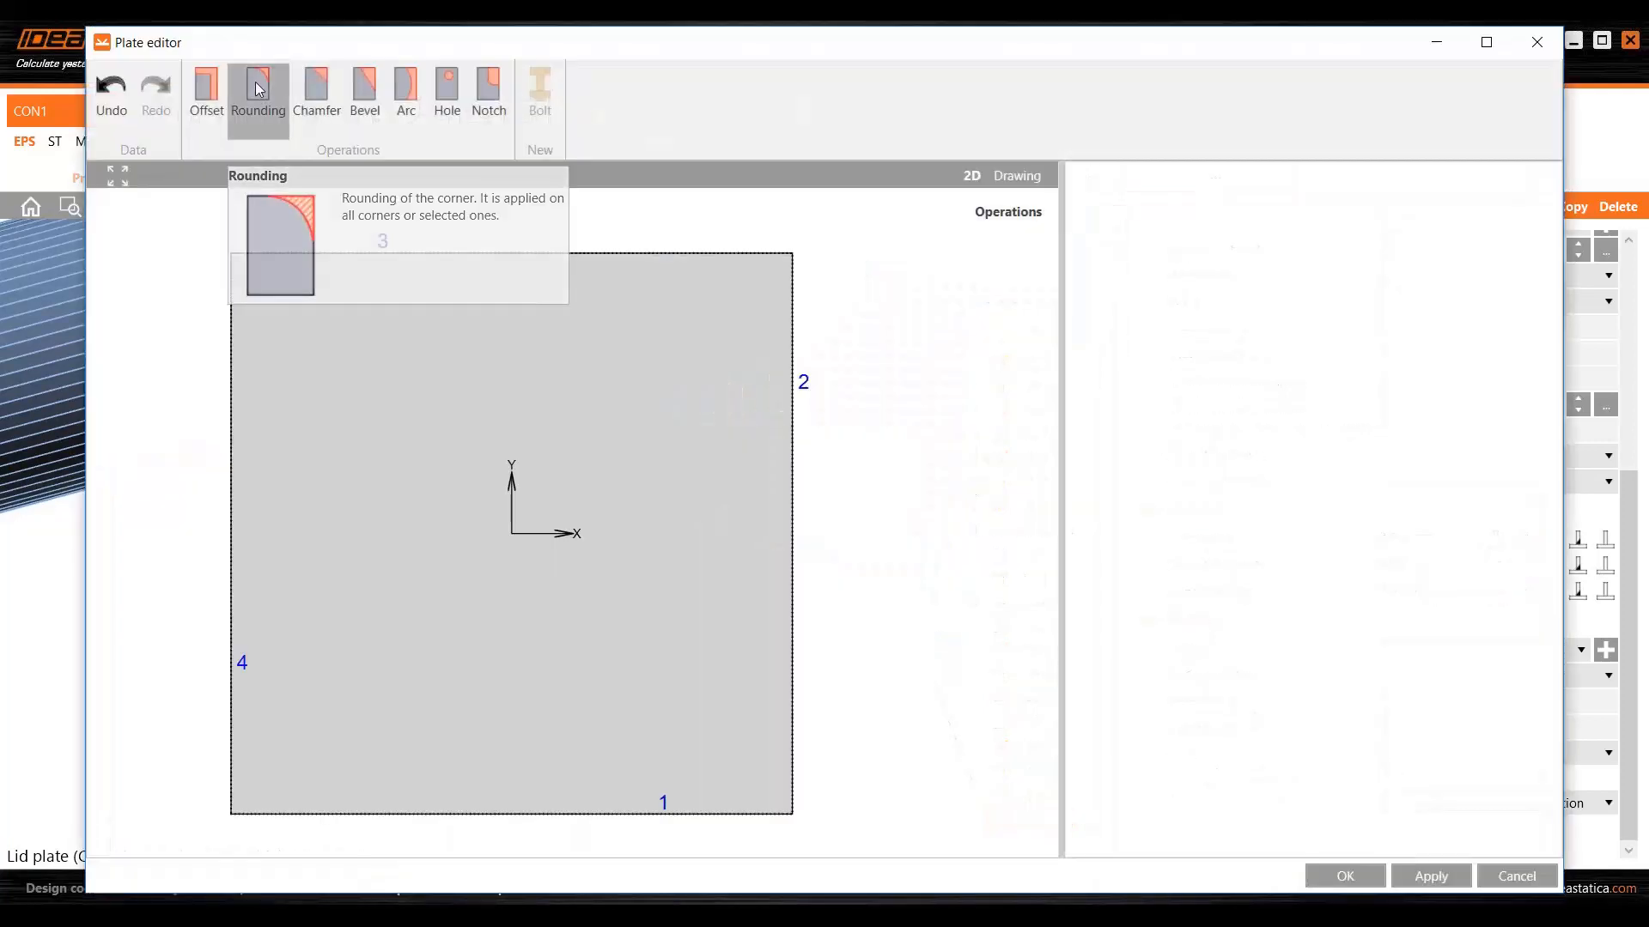
left_click(259, 89)
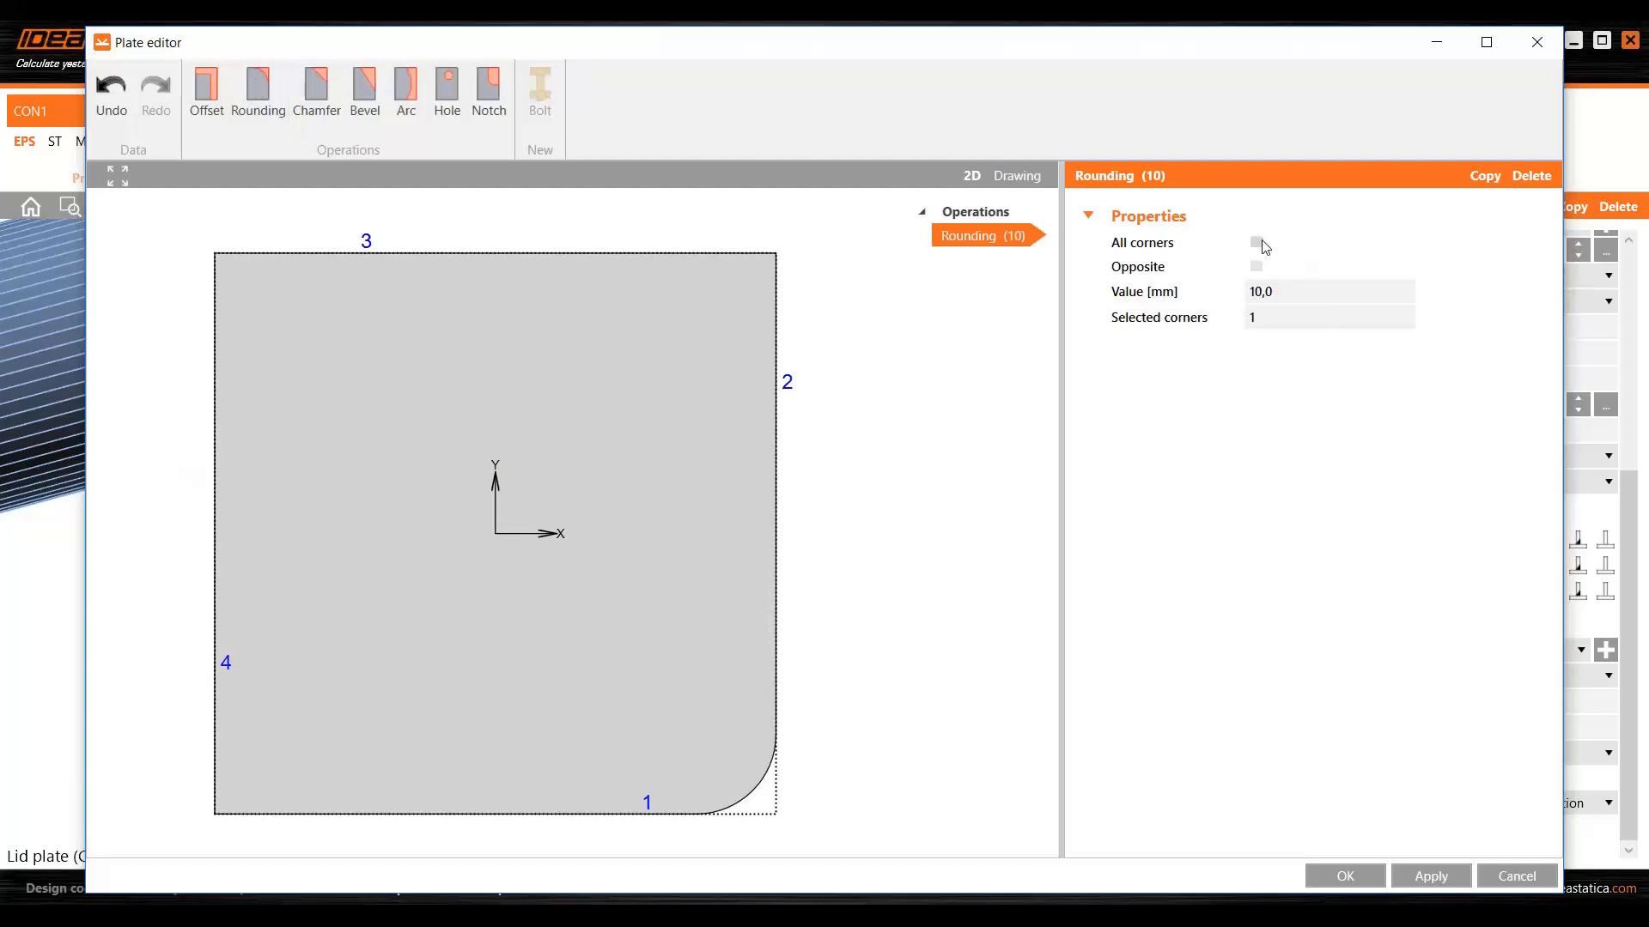
left_click(1258, 244)
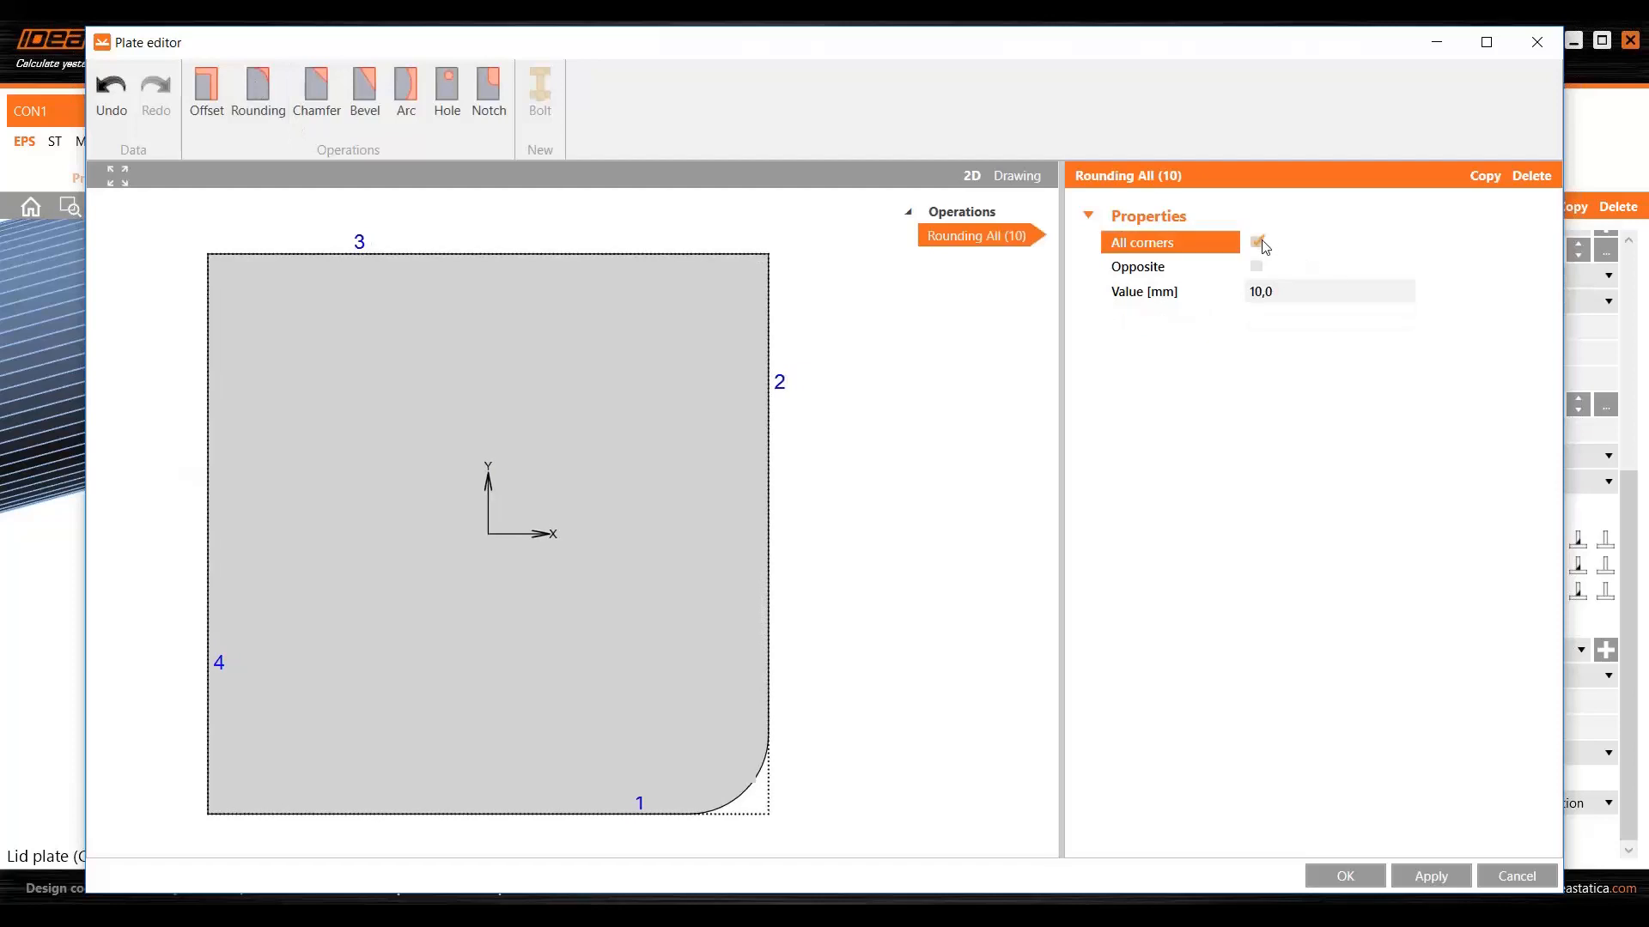
left_click(1359, 880)
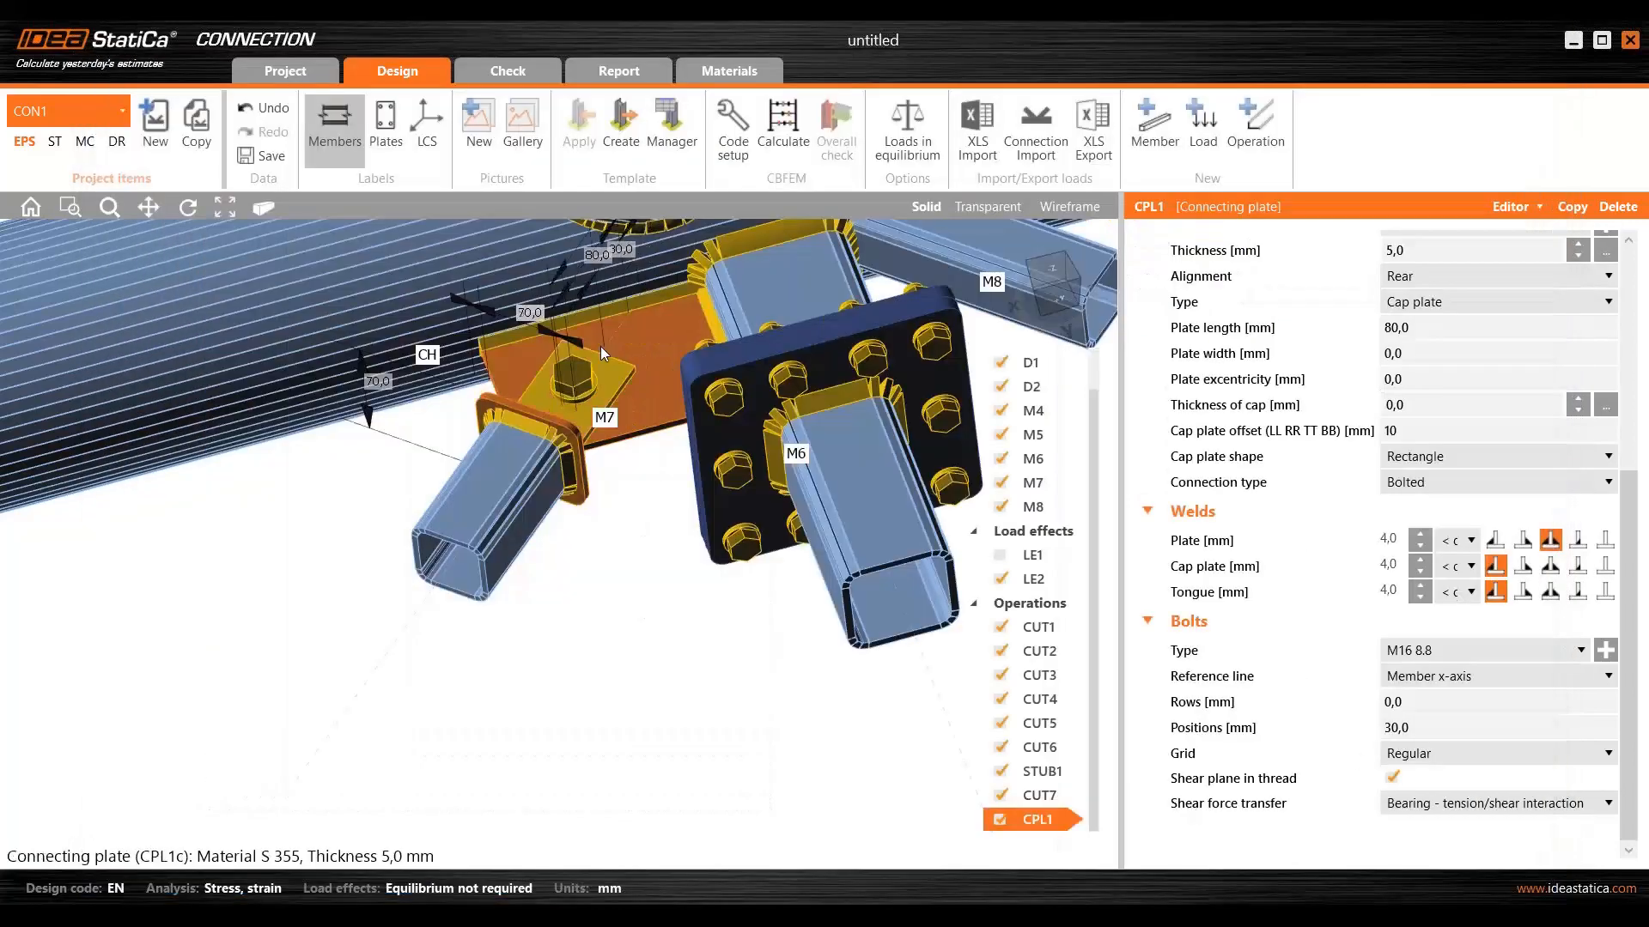
- Round corners 1 and 2 of M7's bolted tongue plate with a value of 10 mm
left_click(1539, 208)
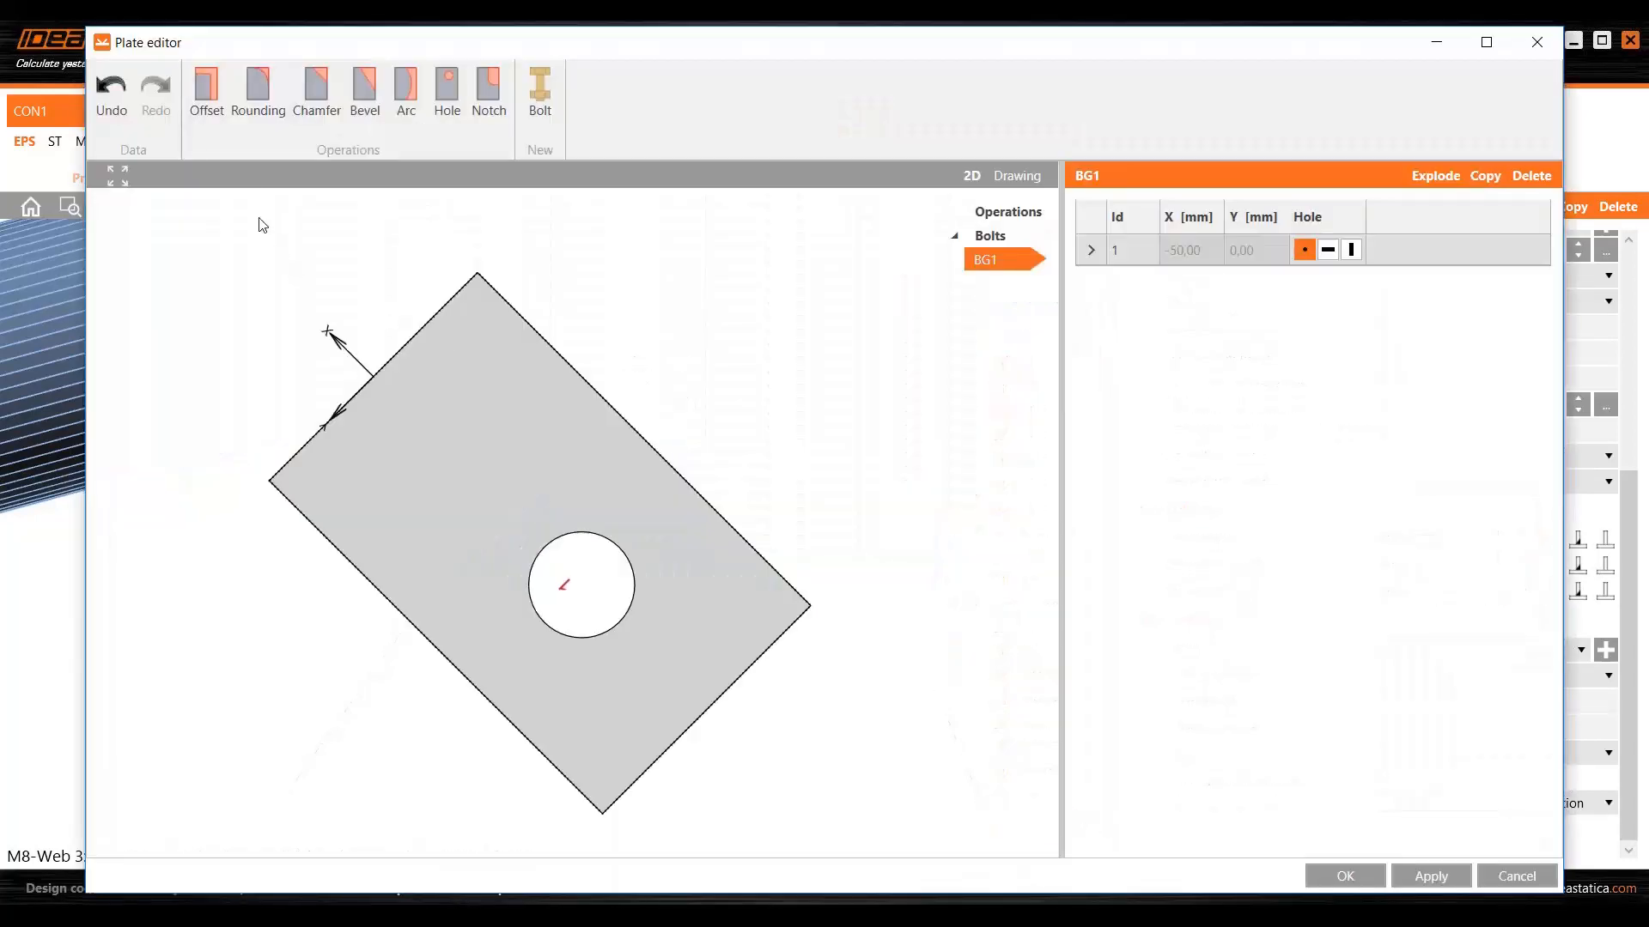
left_click(260, 85)
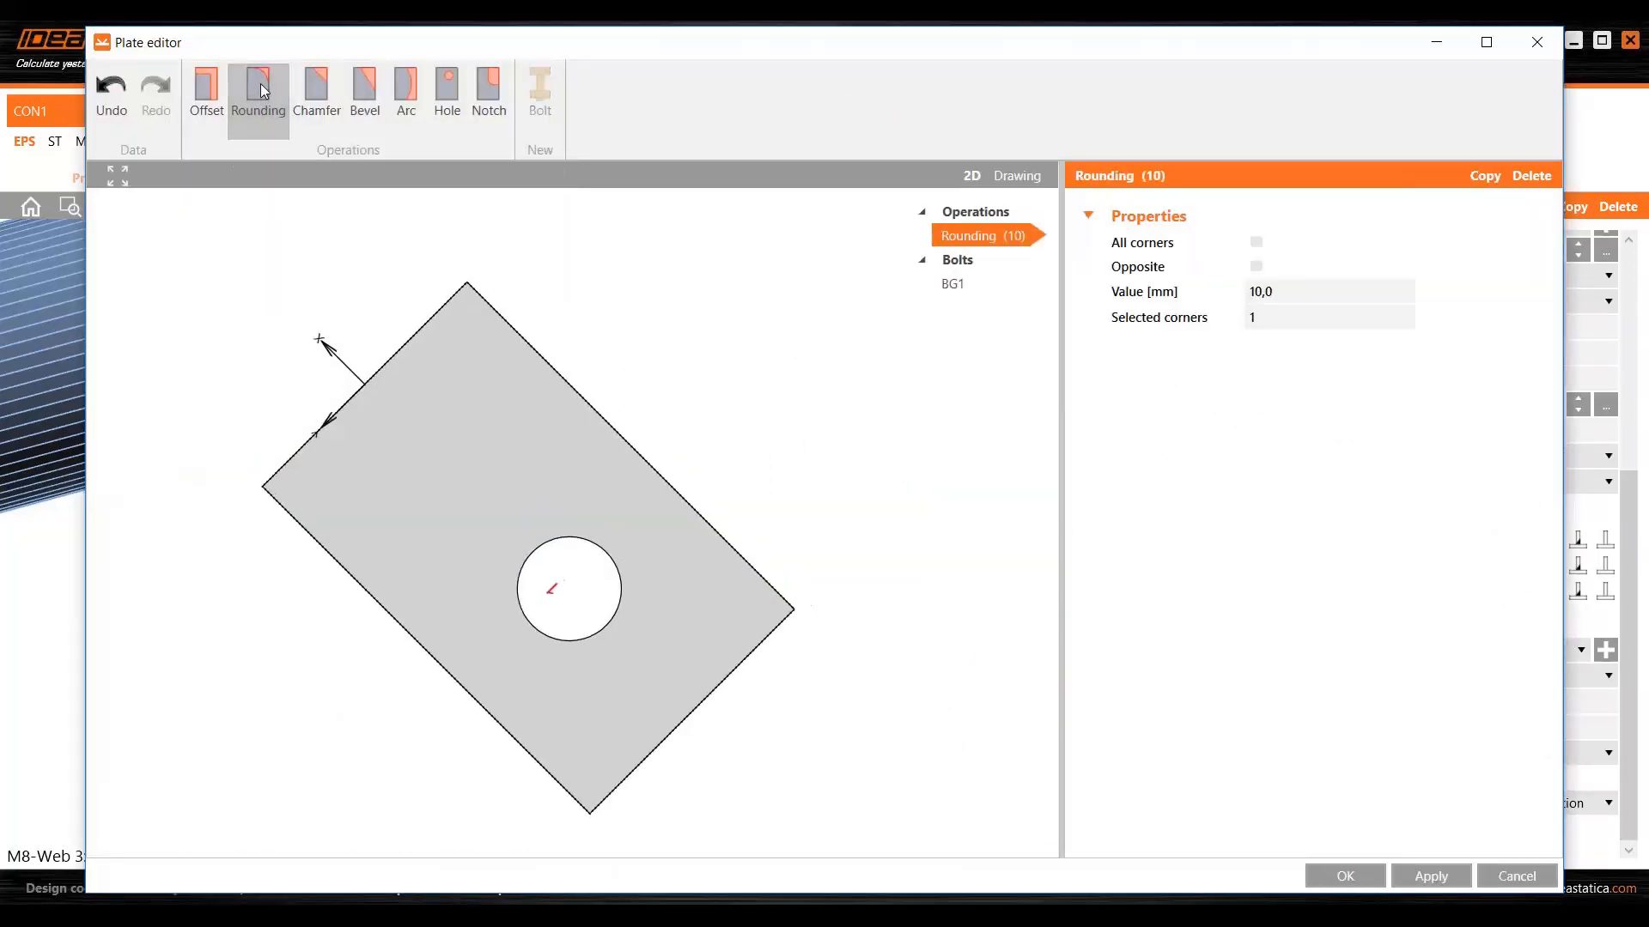
left_click(1294, 318)
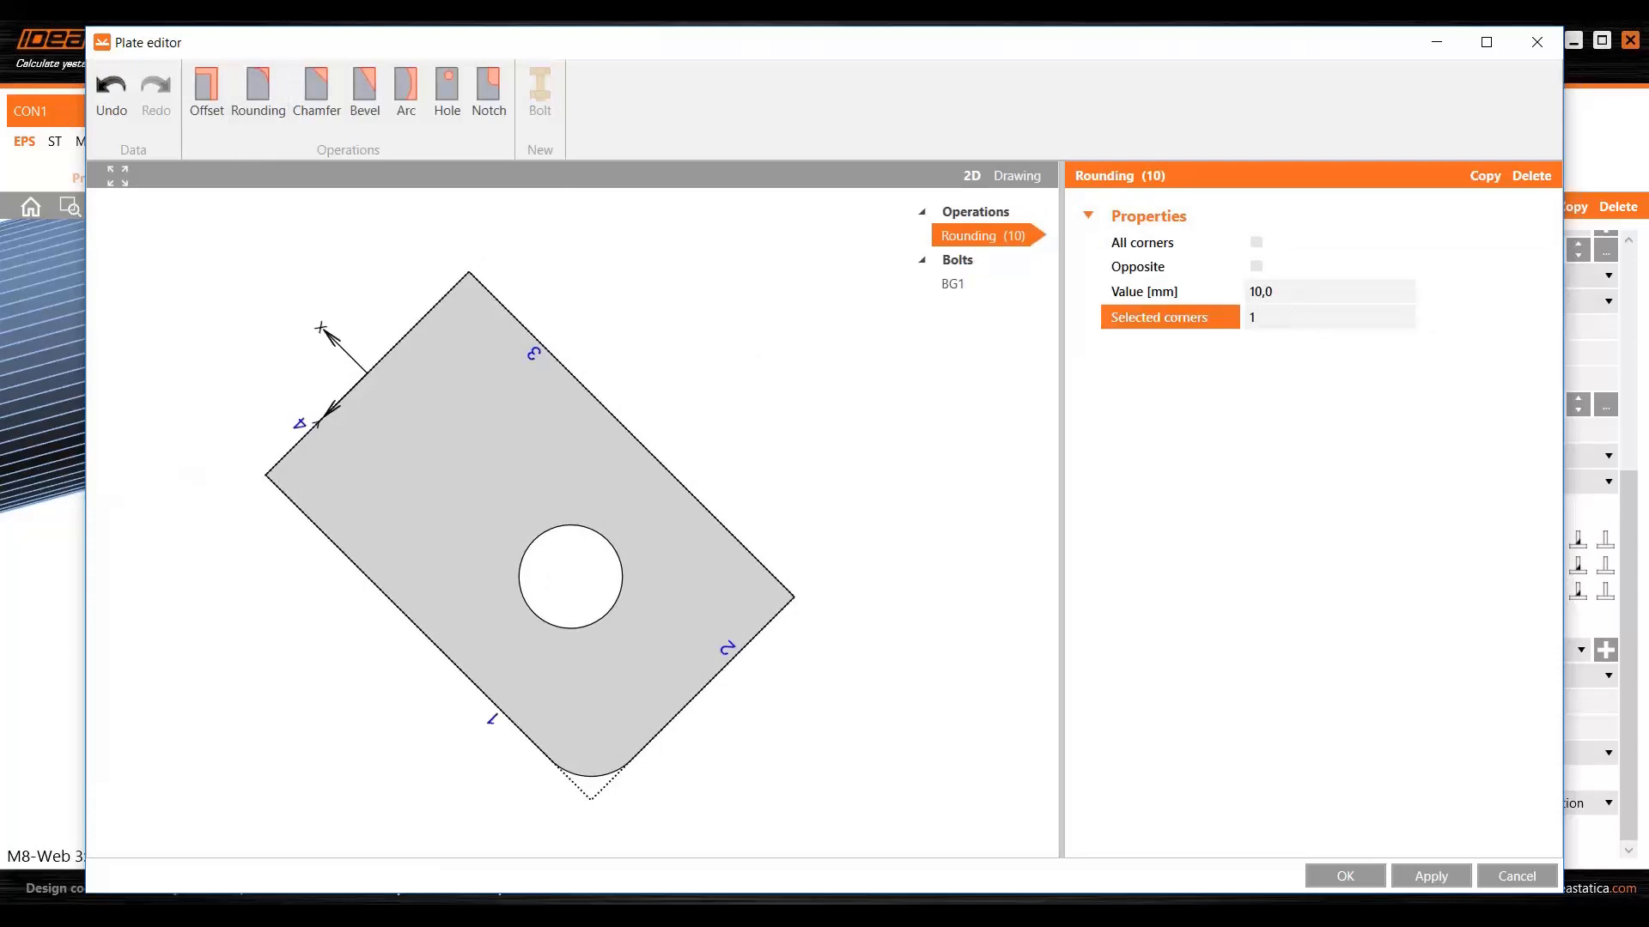
key("Tab")
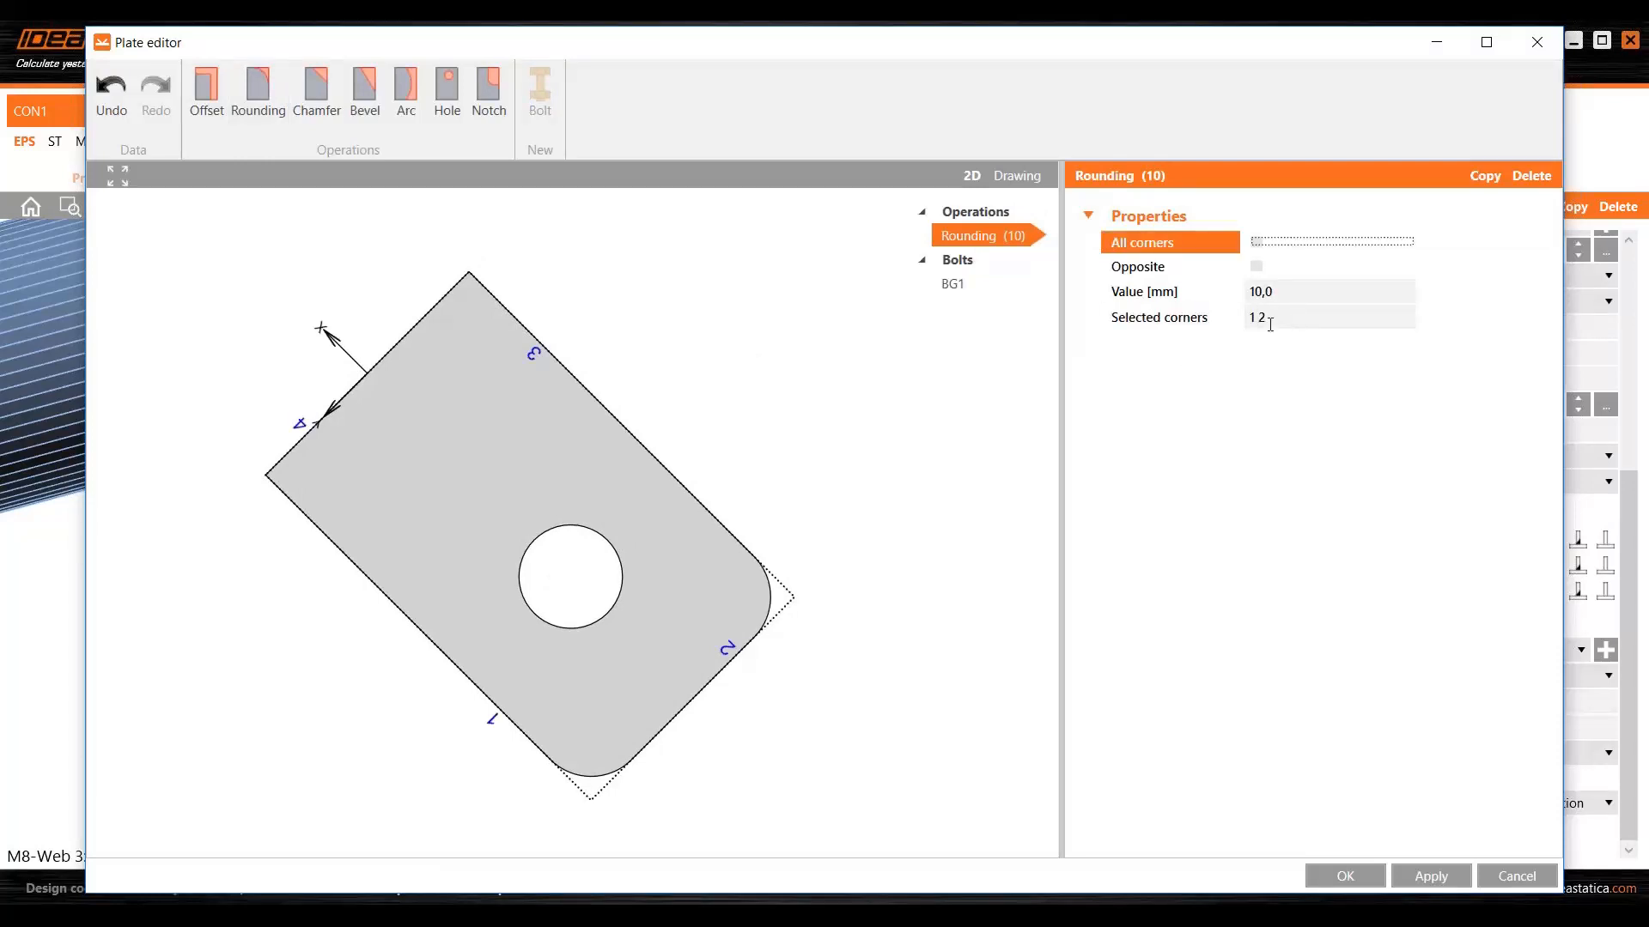
left_click(1348, 871)
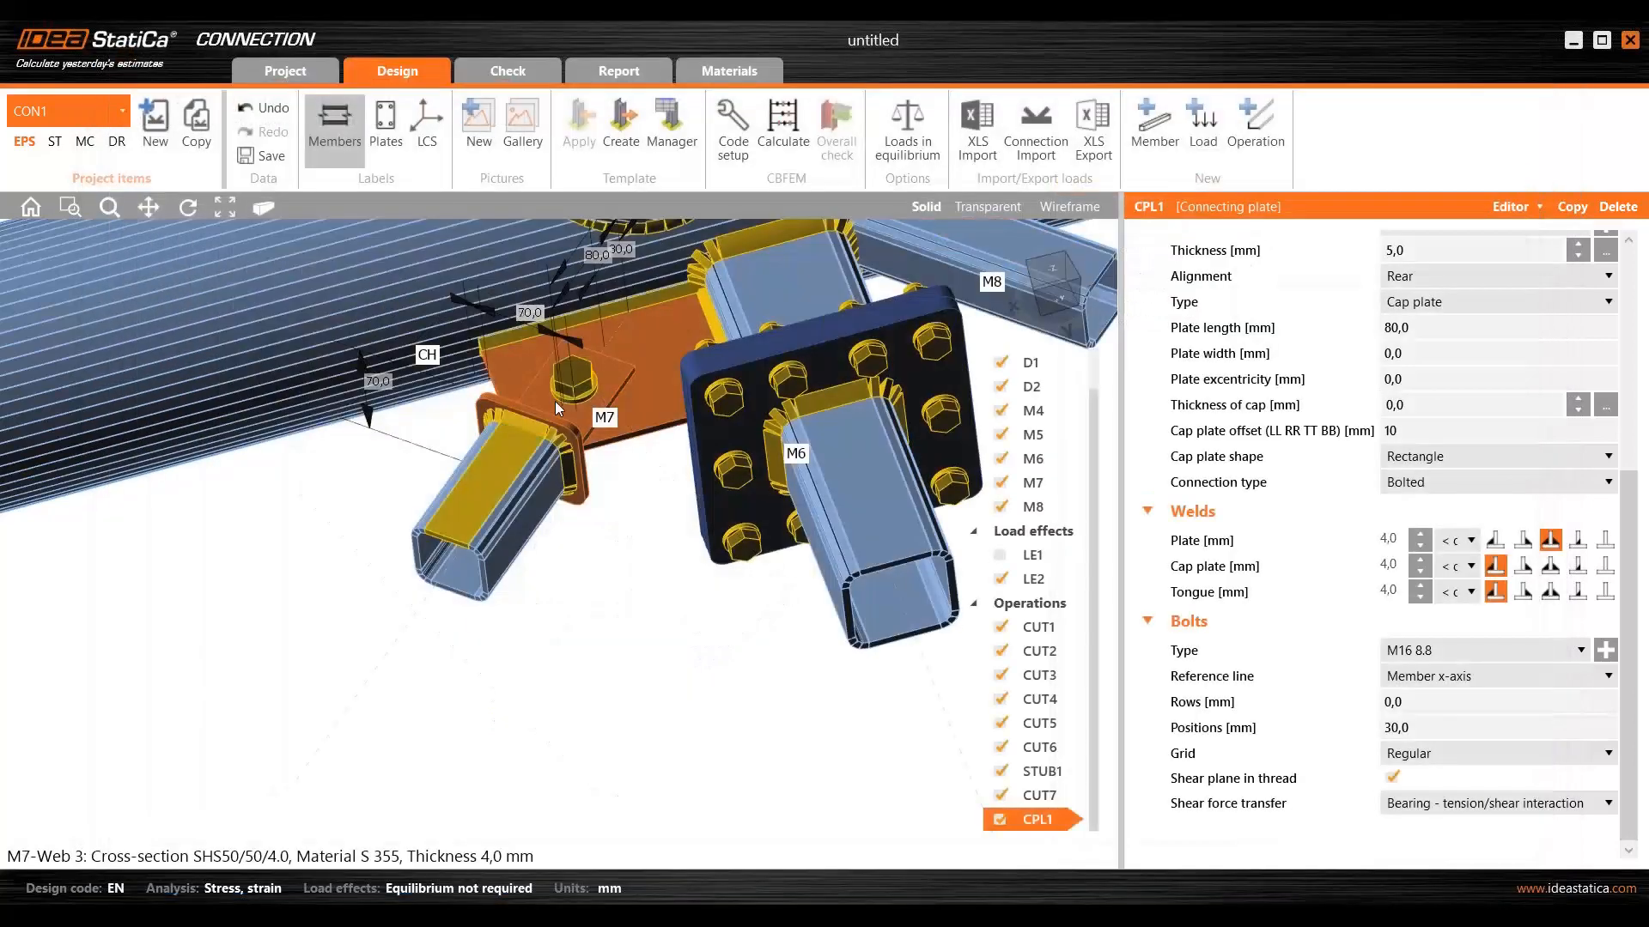
- Examine M7's bolted tongue plate and the gusset plate from both sides
scroll(593, 359, "up", 3)
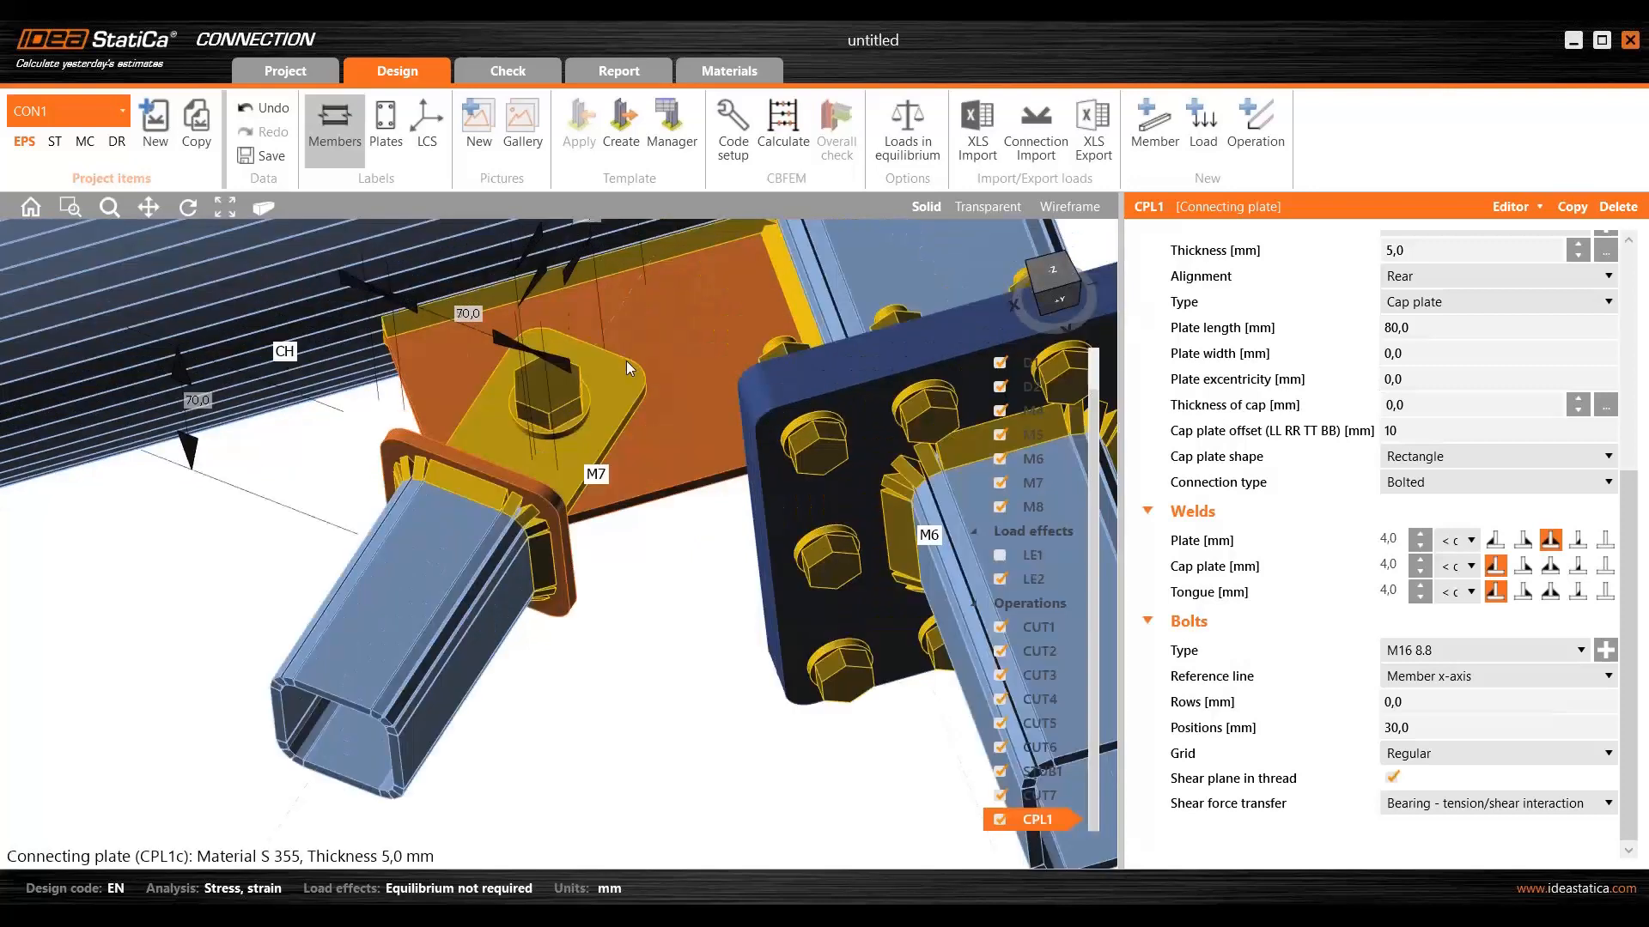
scroll(626, 361, "up", 3)
scroll(526, 340, "down", 3)
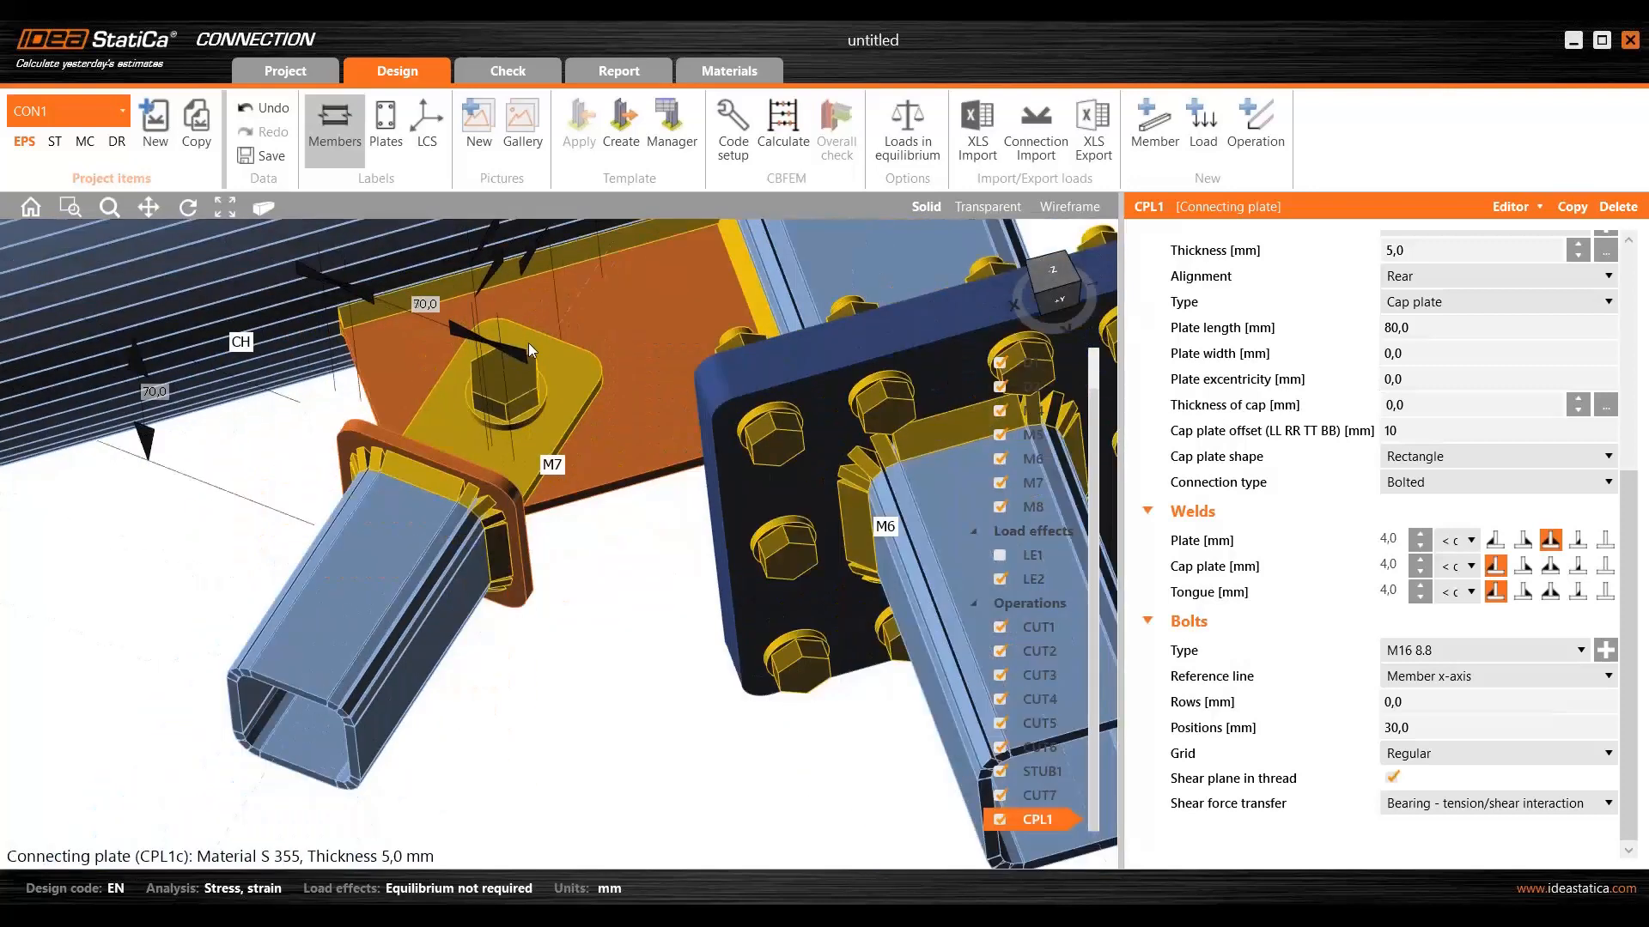
scroll(528, 343, "down", 3)
scroll(599, 400, "up", 2)
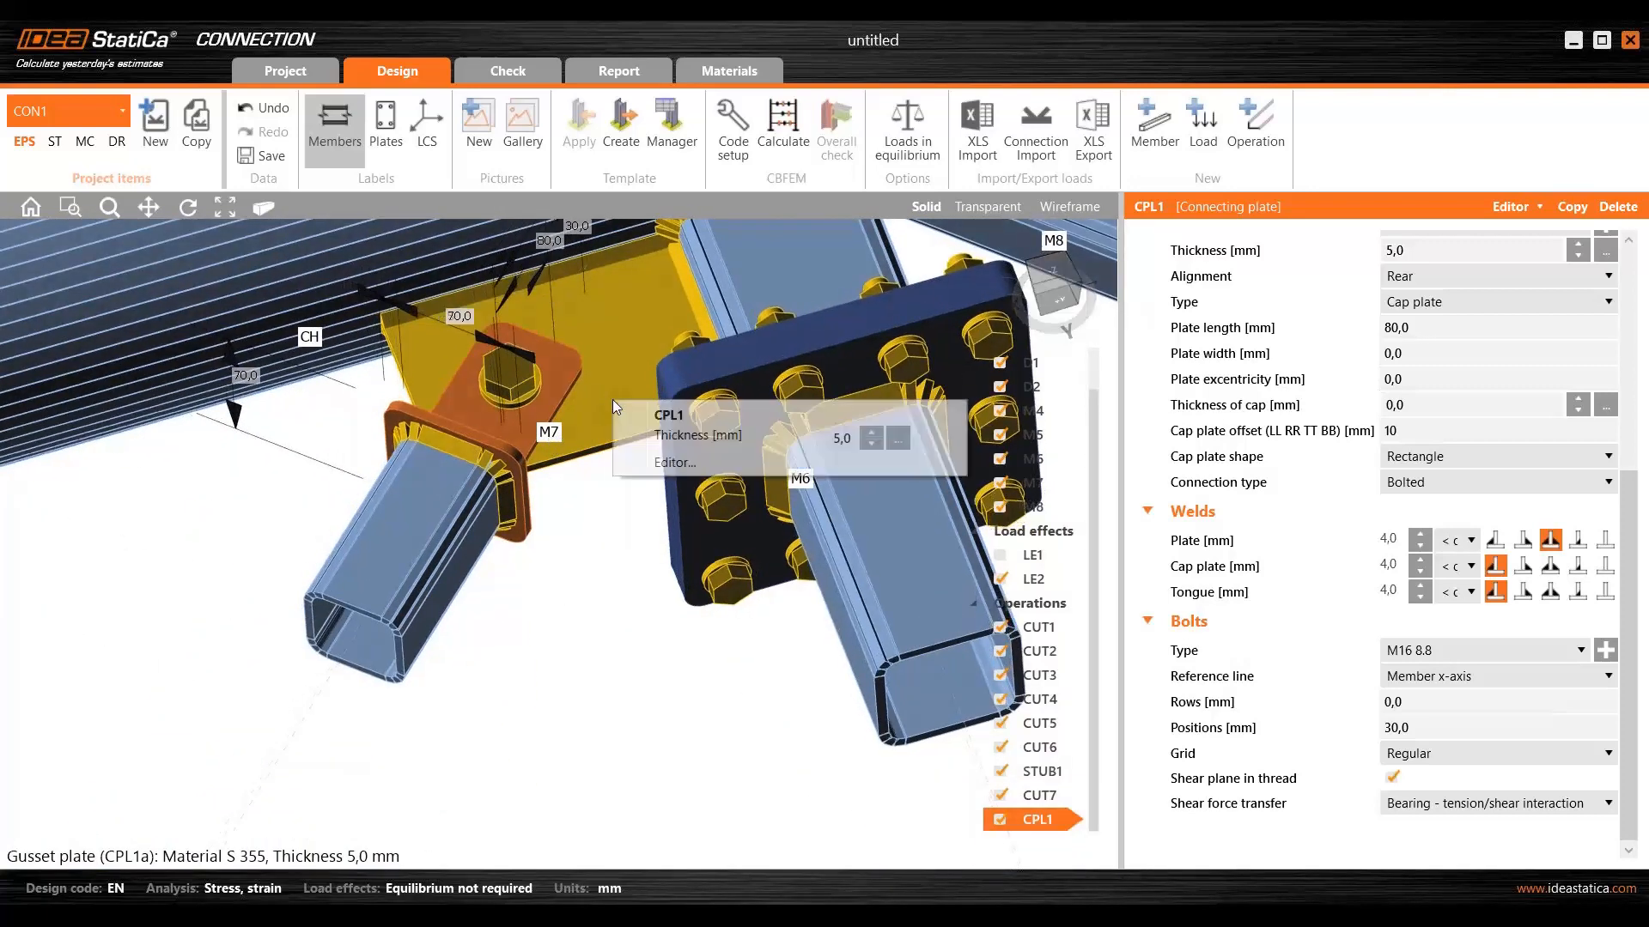
right_click_drag(613, 405, 548, 608)
scroll(548, 608, "up", 3)
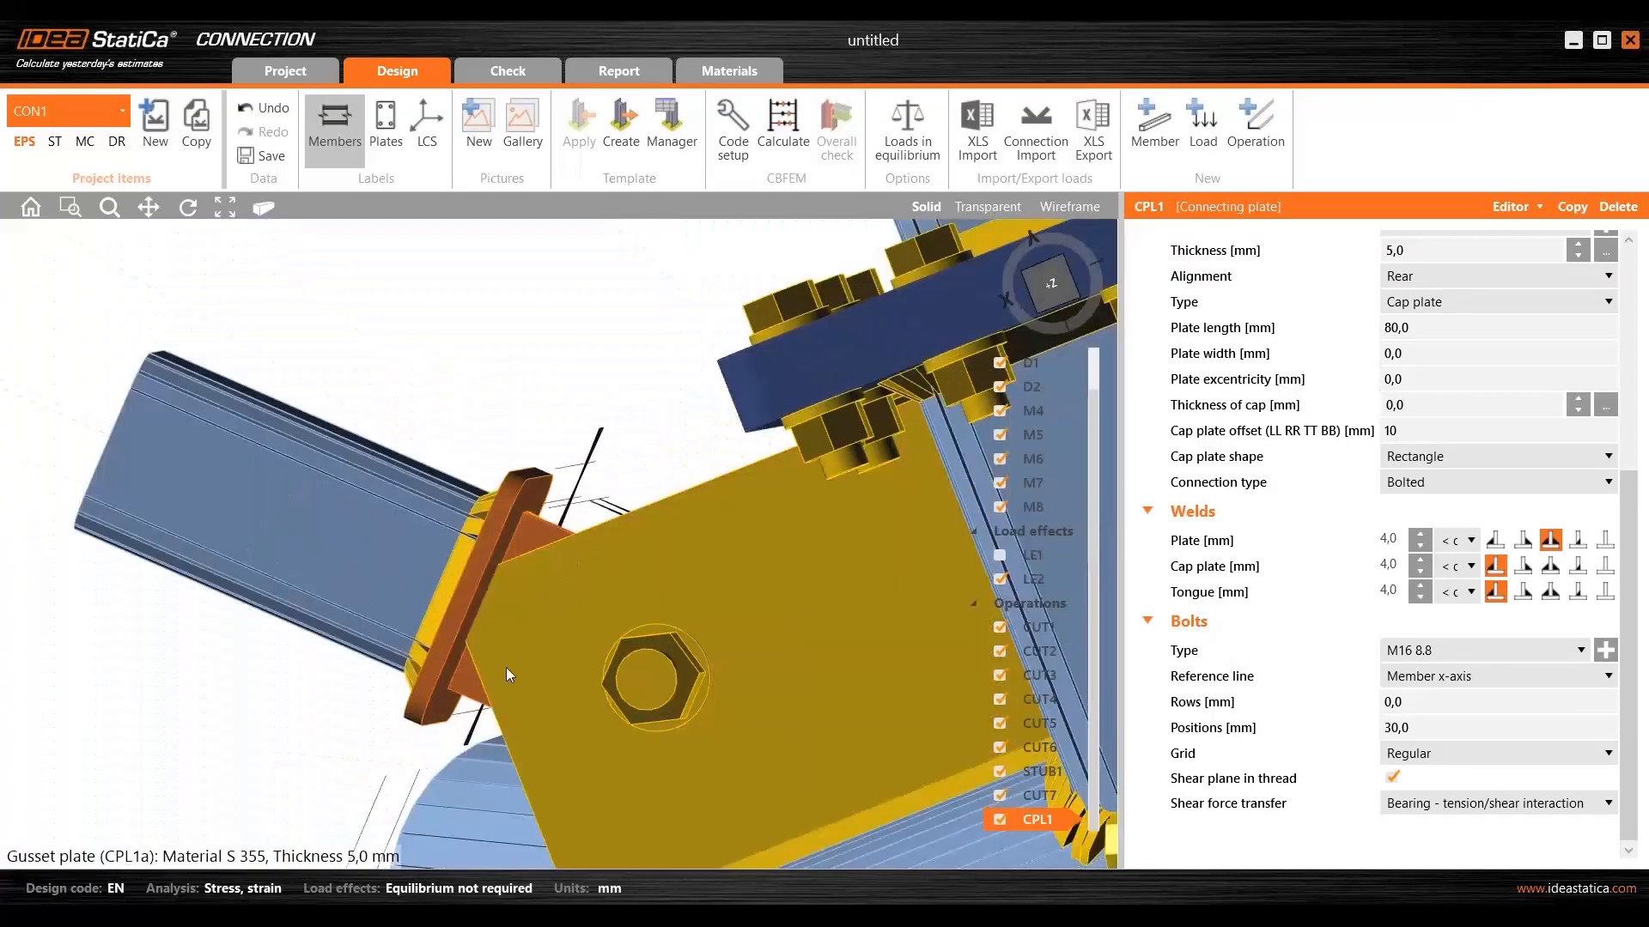
right_click_drag(569, 537, 639, 564)
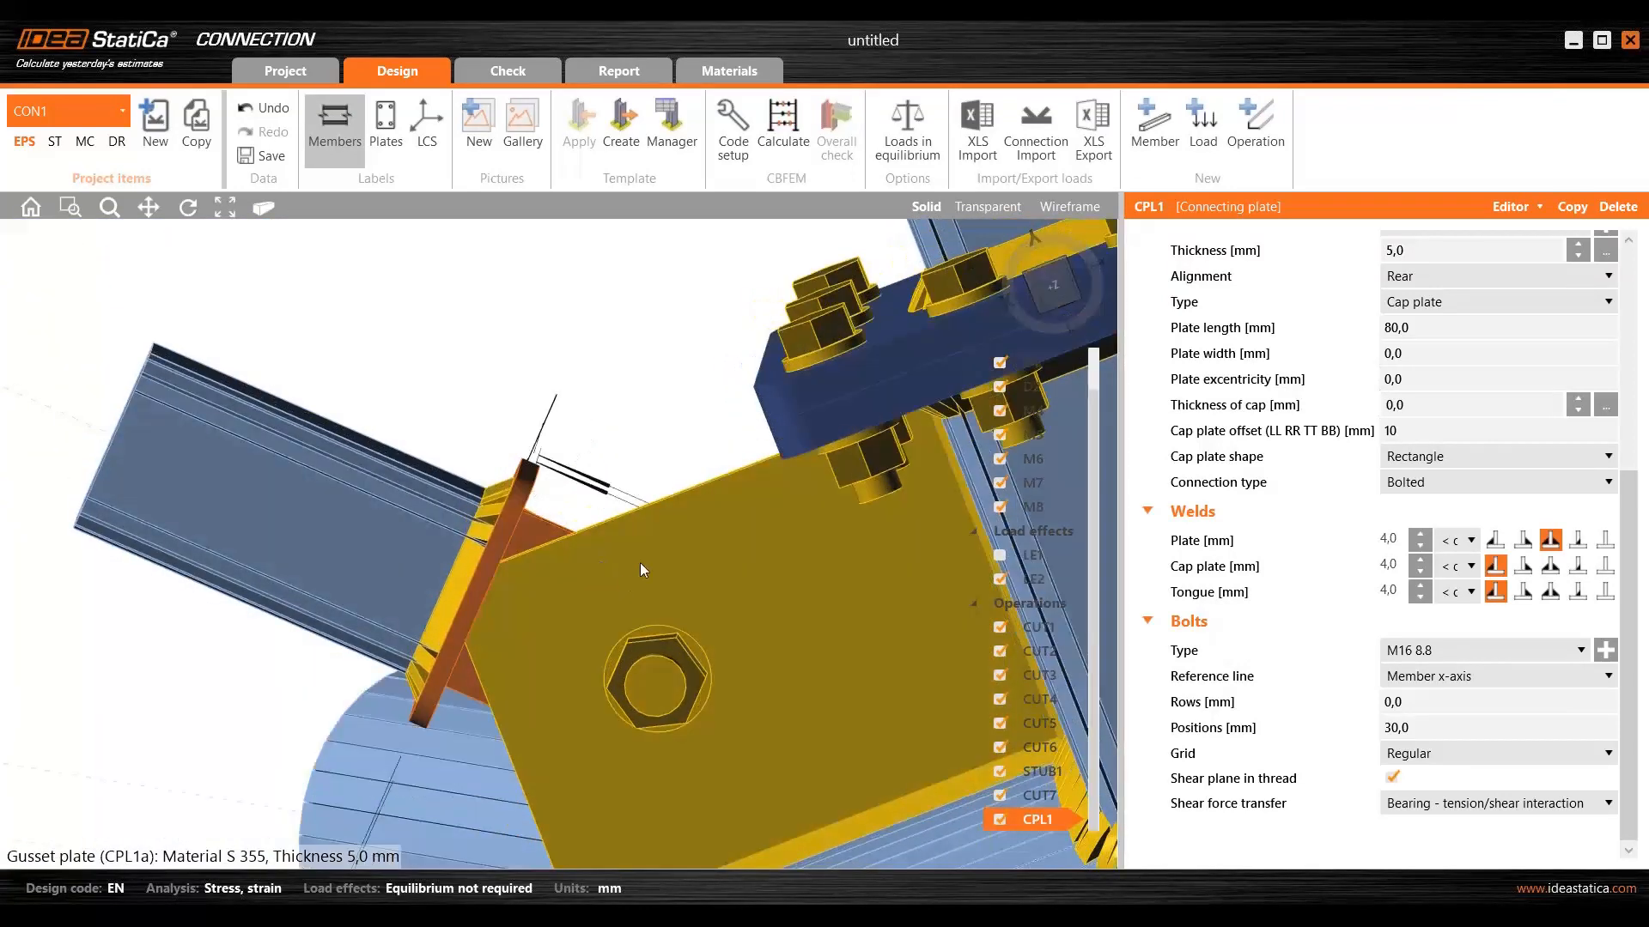
- Add a 50 mm chamfer to corner 1 of the gusset plate in the plate editor
right_click(640, 564)
left_click(700, 625)
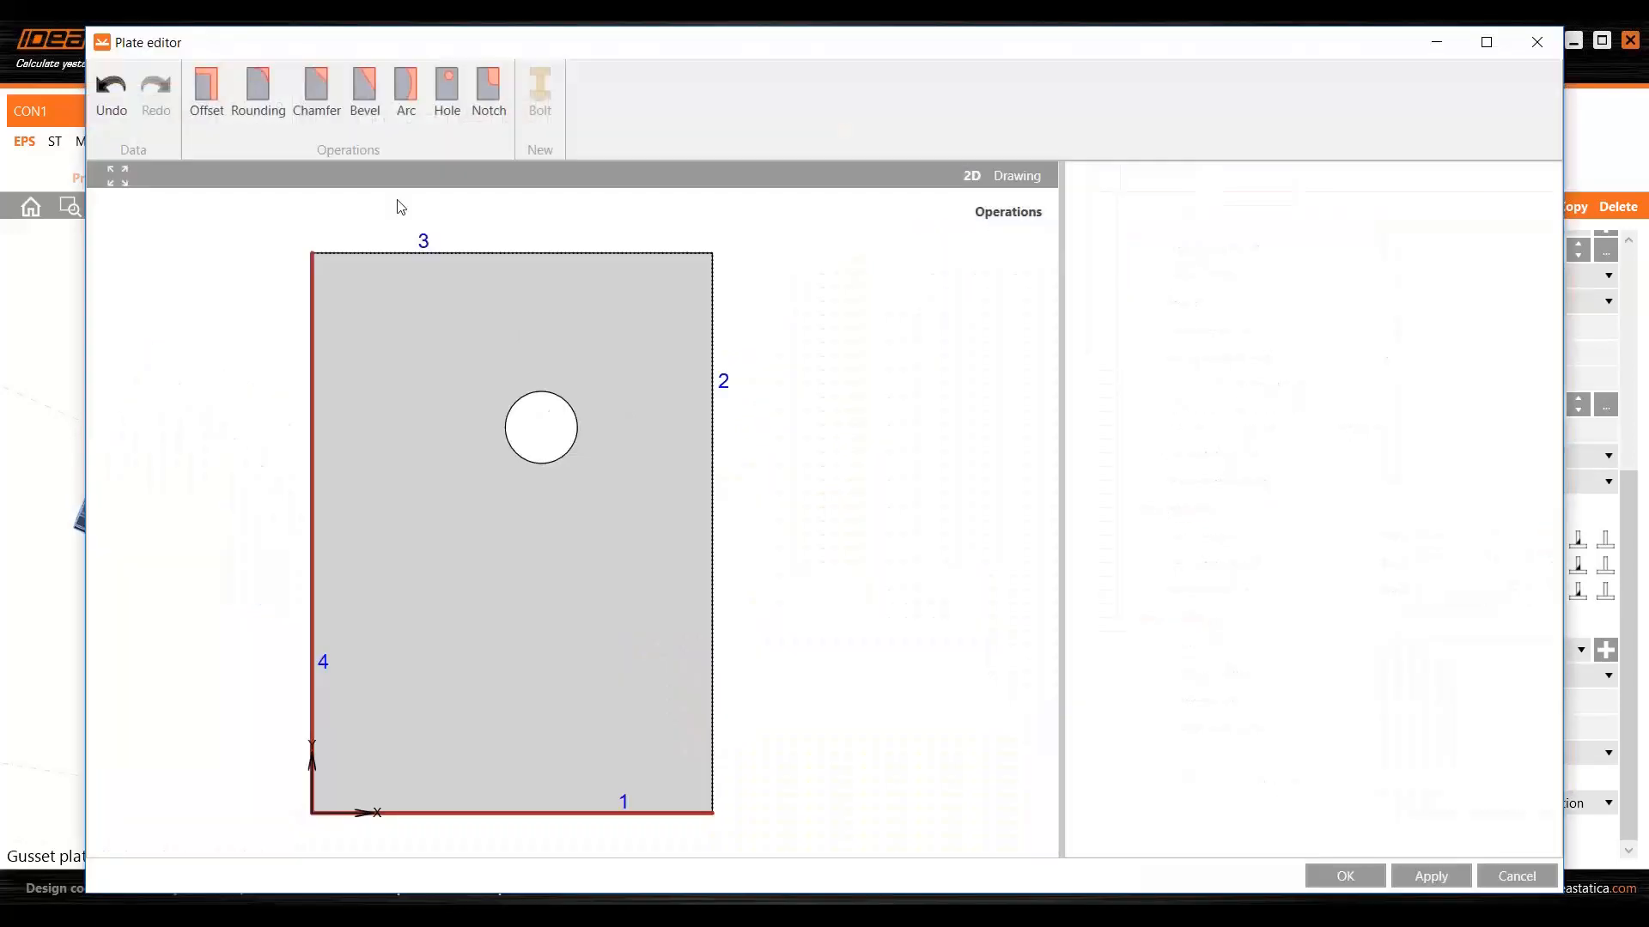
left_click(322, 90)
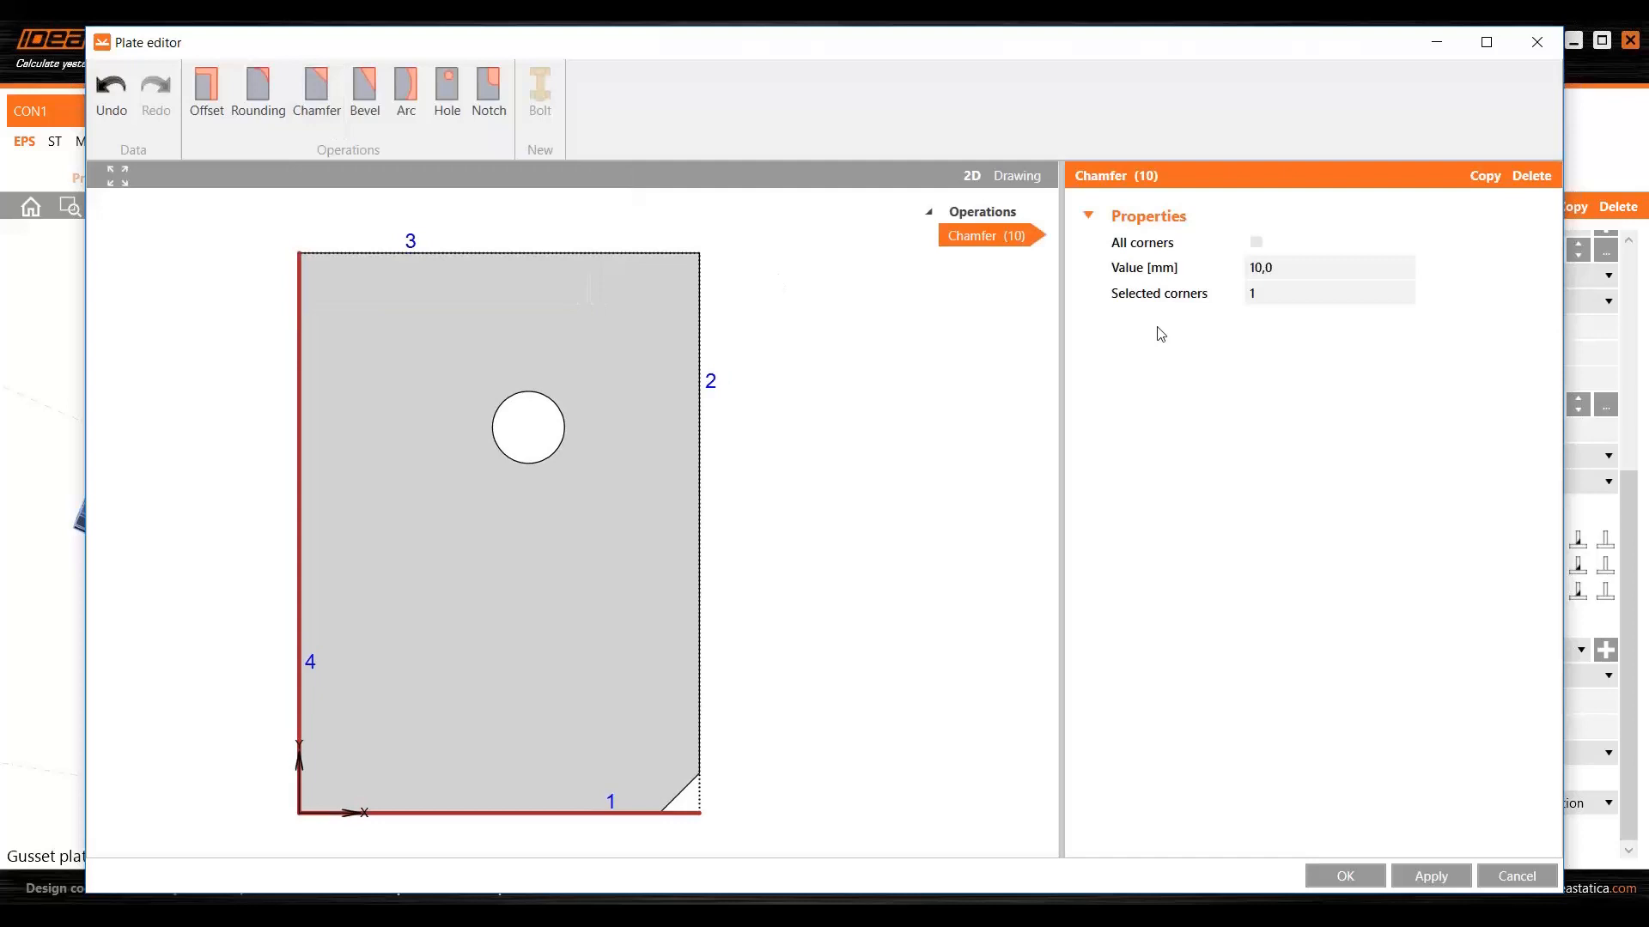
double_click(1316, 276)
type("50")
key("Tab")
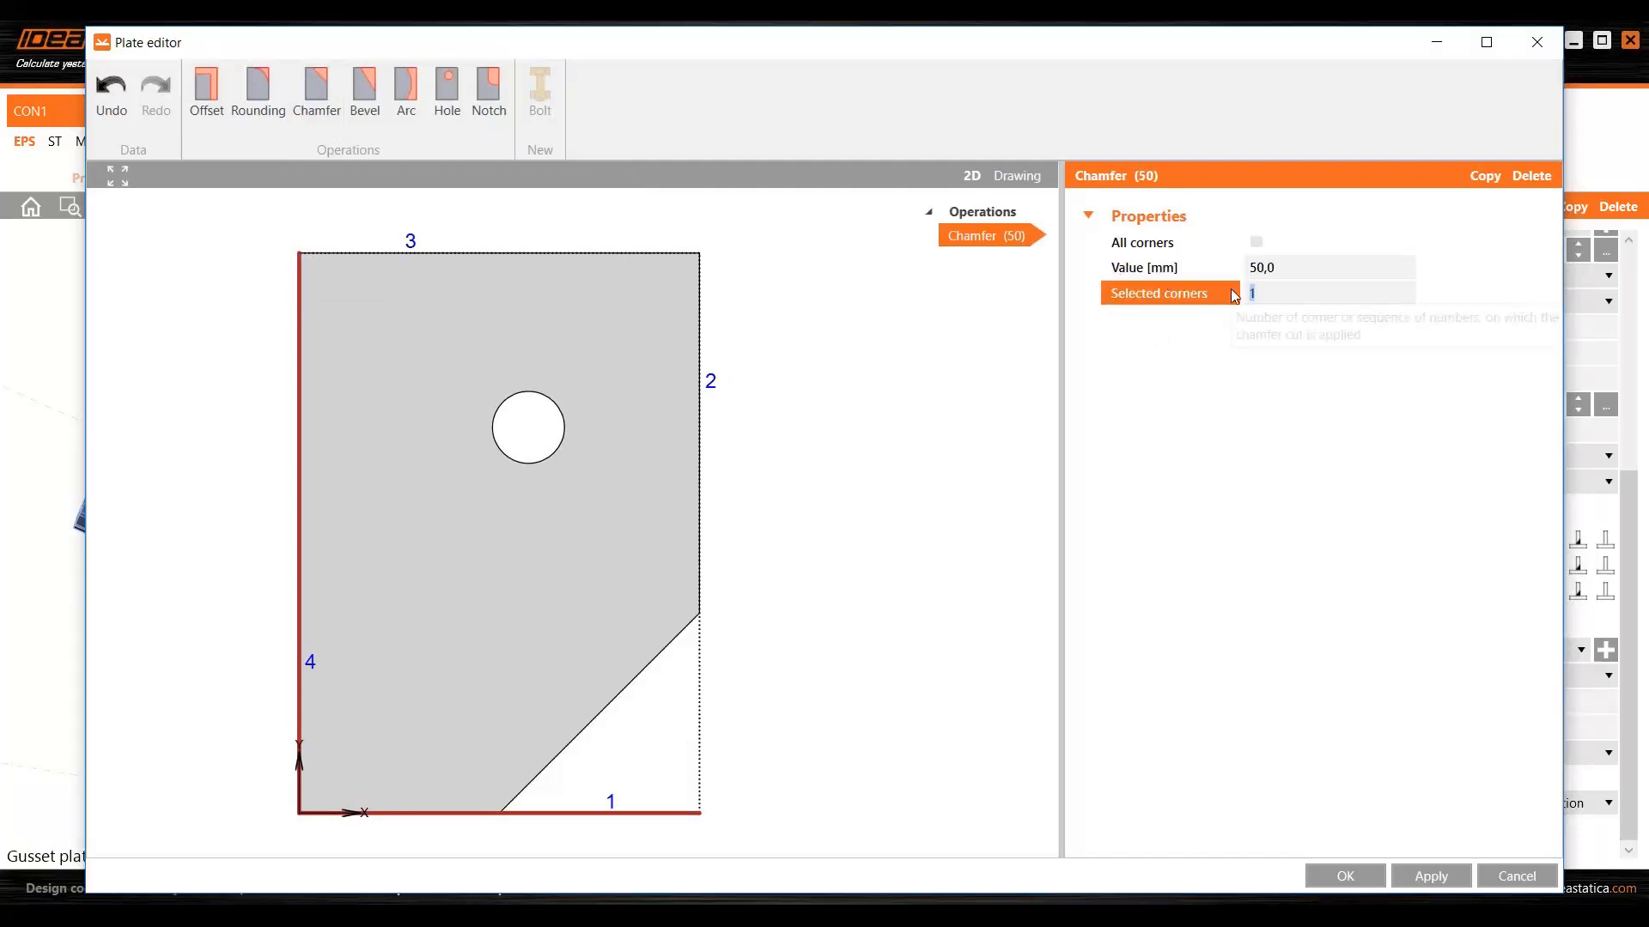
- Change the gusset plate's chamfer to 40 mm and apply it to corner 4
double_click(1303, 269)
type("40")
key("Tab")
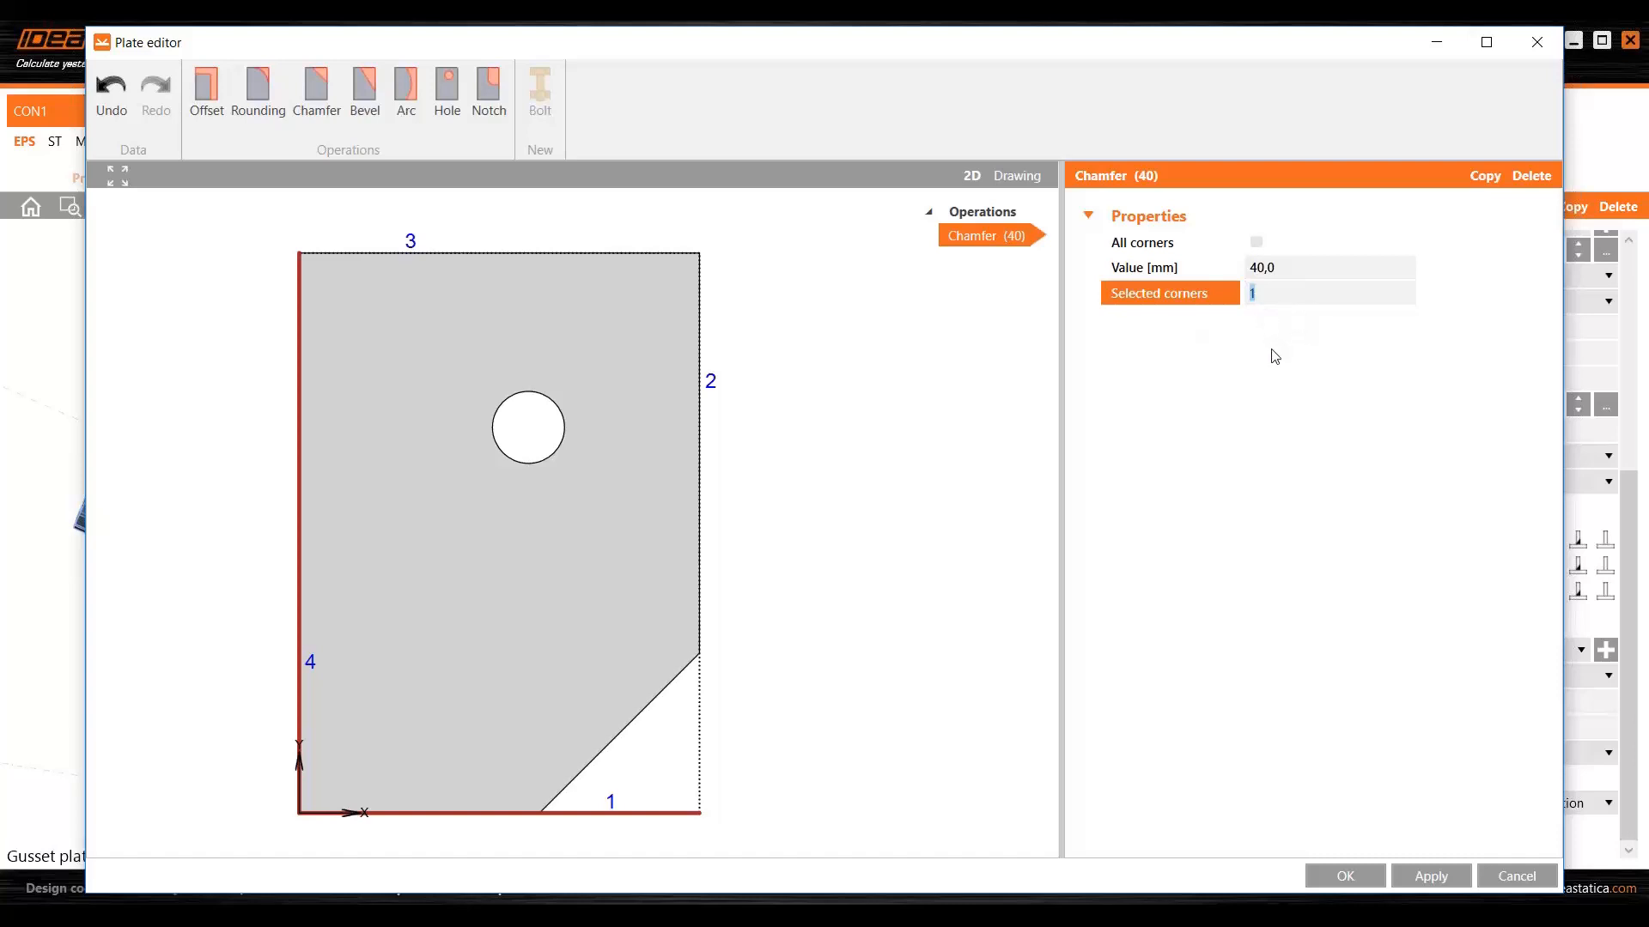
type("4")
key("Tab")
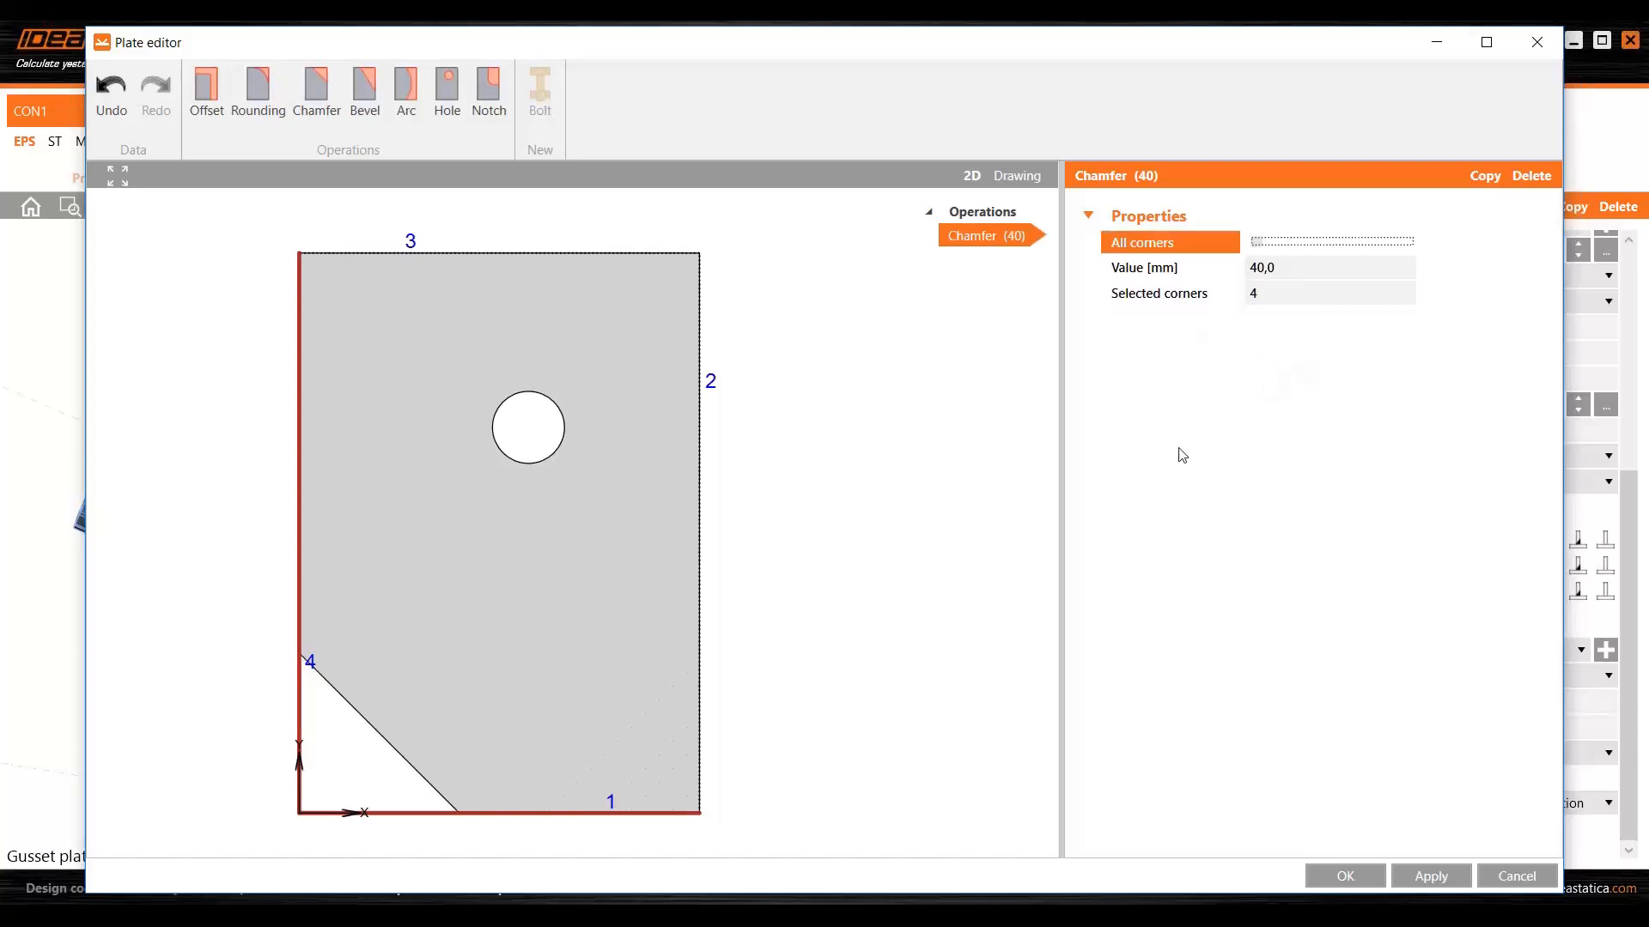
left_click(1363, 873)
- Move the gusset plate's 40 mm chamfer to corner 2 in the plate editor and confirm it
scroll(693, 589, "down", 2)
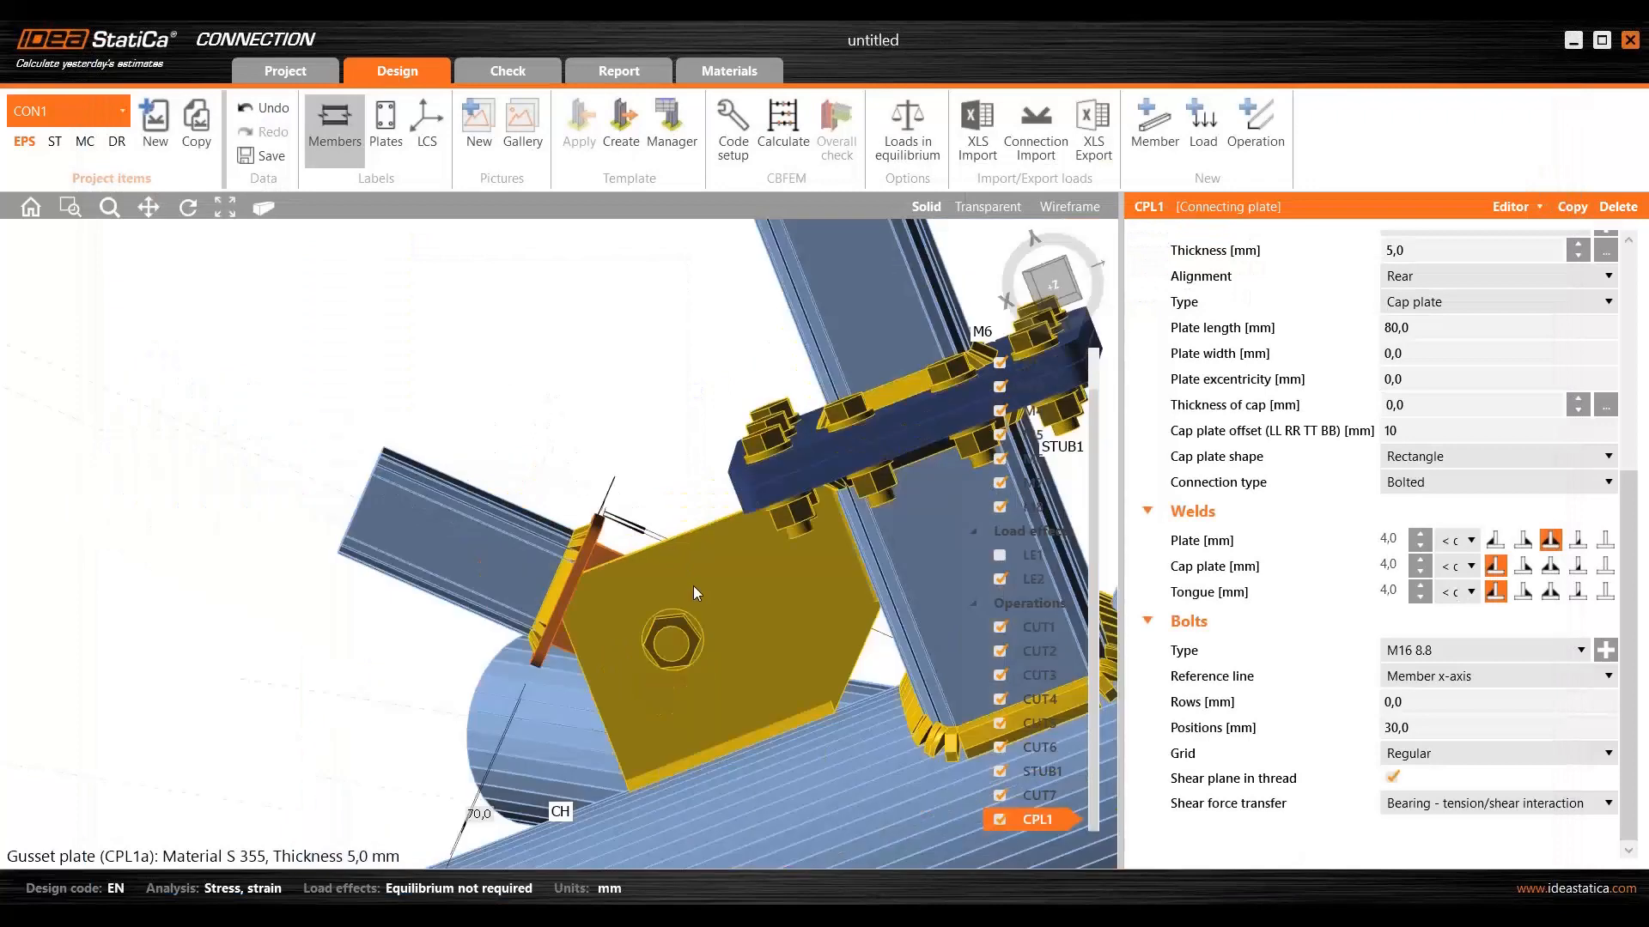
middle_click_drag(693, 586, 737, 615)
scroll(739, 614, "up", 1)
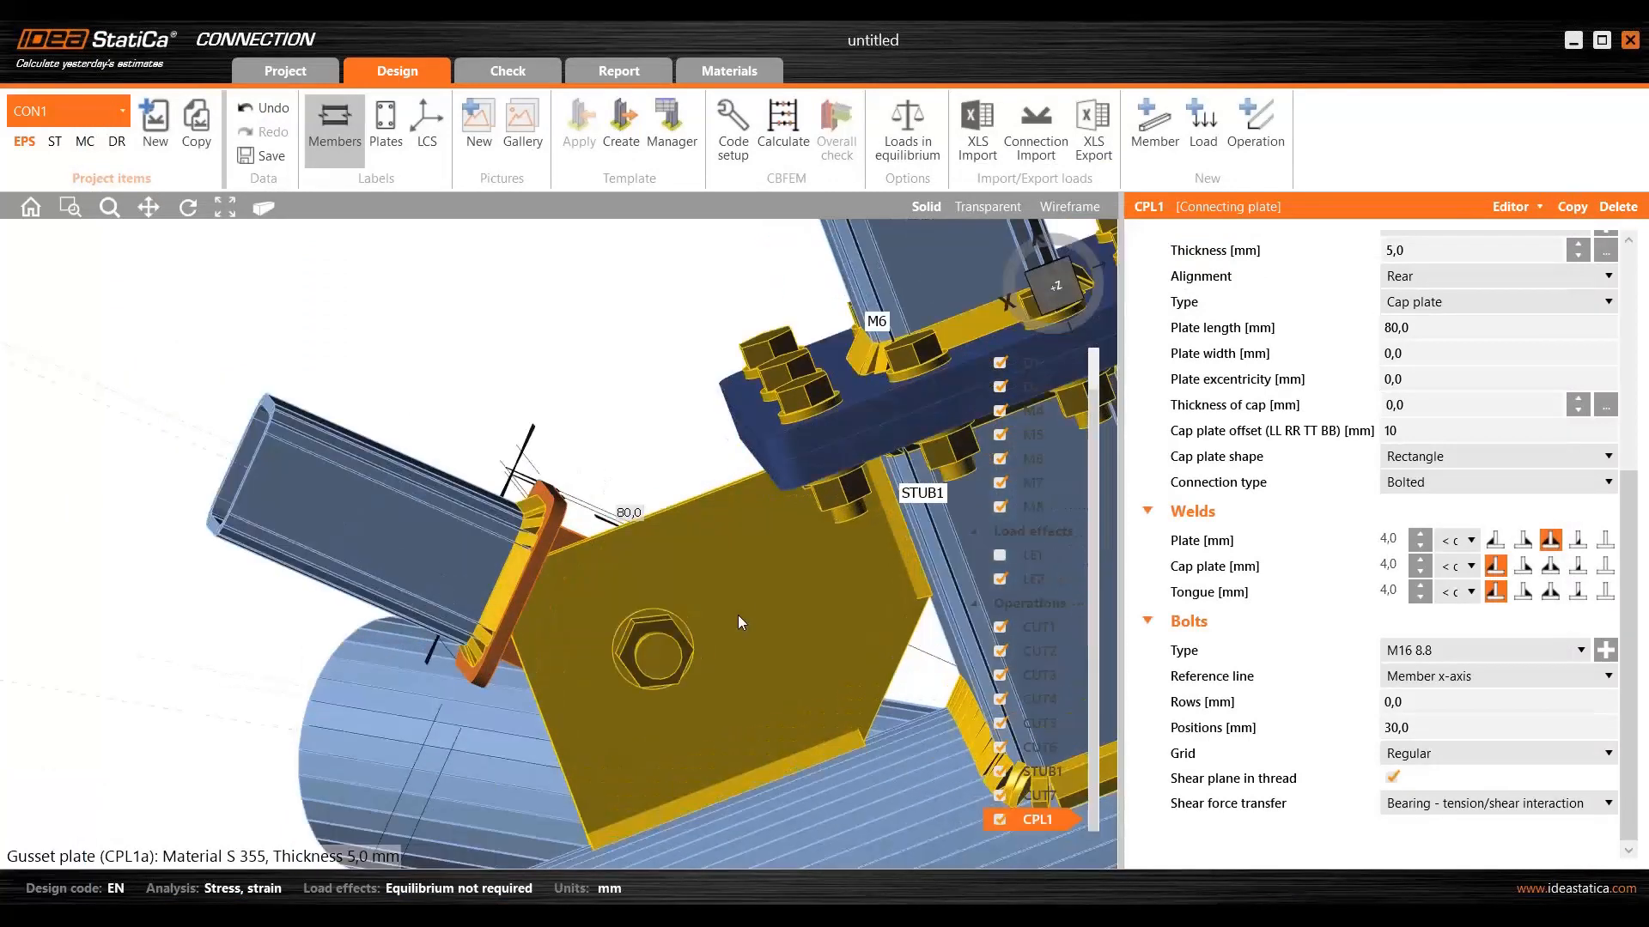
right_click(769, 580)
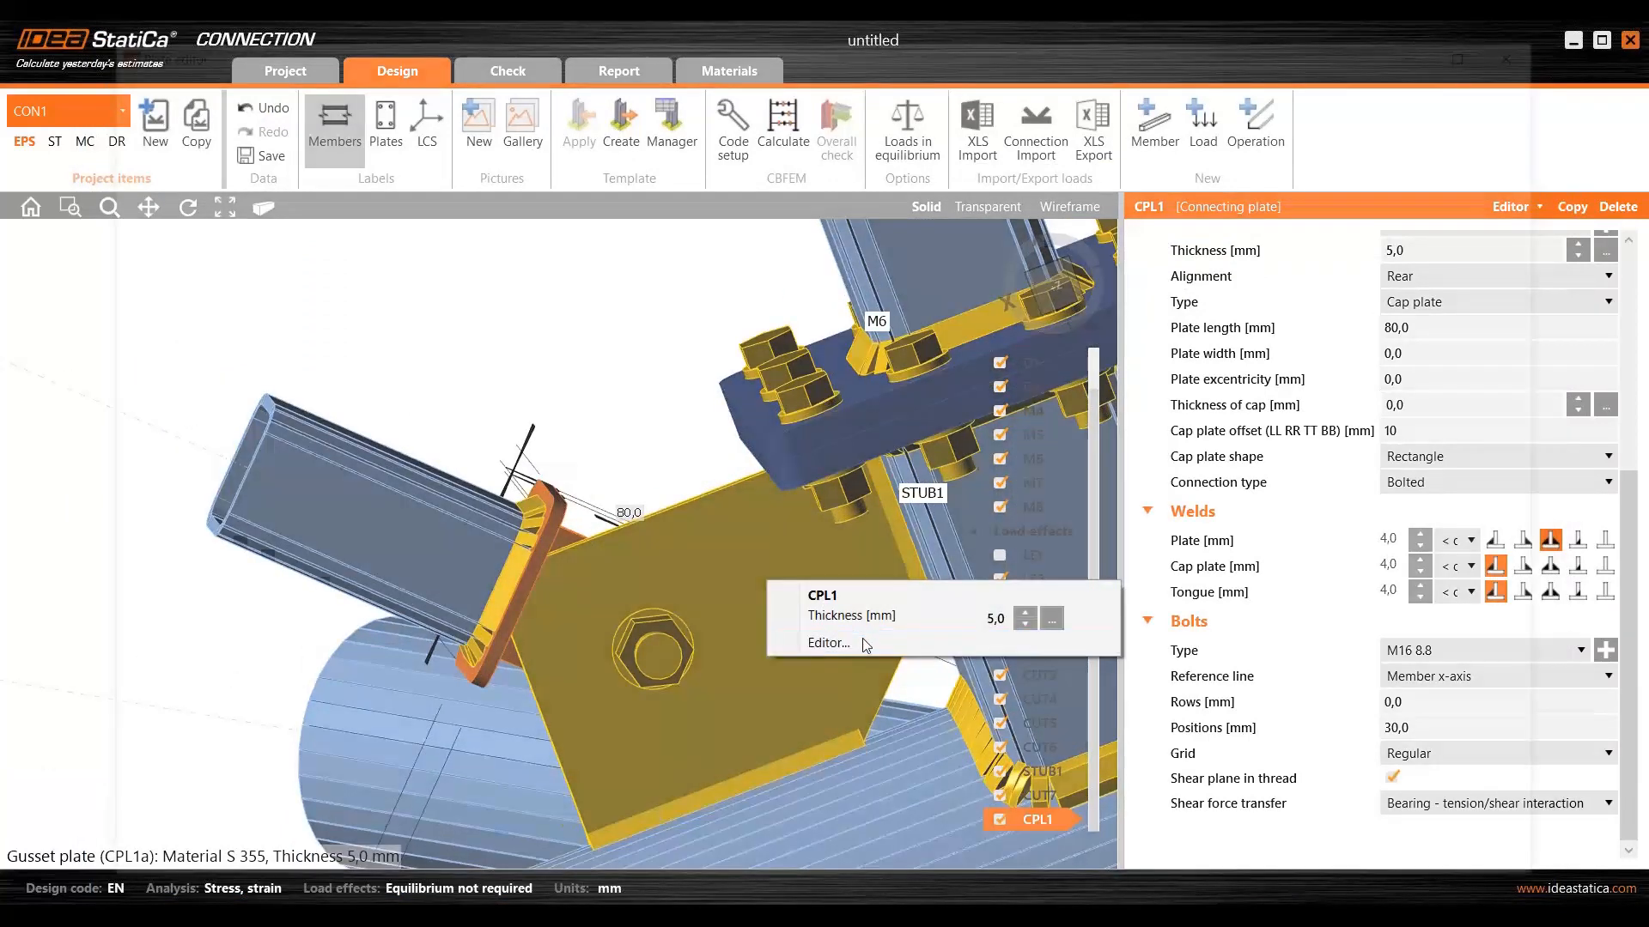
left_click(862, 637)
left_click(1284, 296)
type("2")
key("Return")
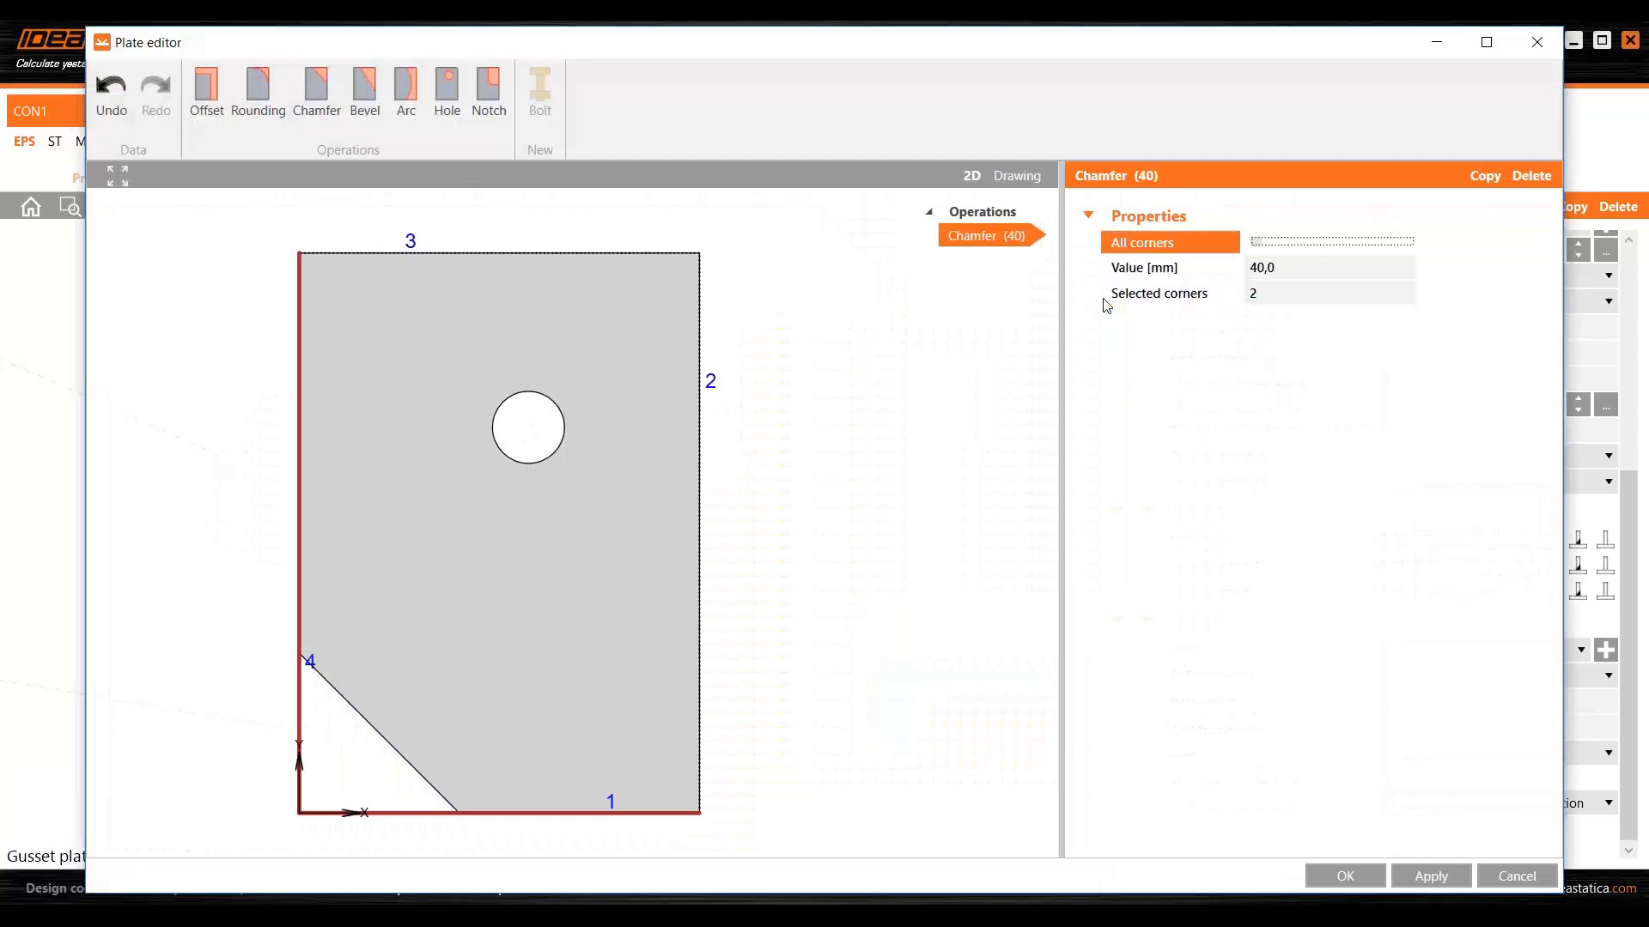
left_click(1374, 878)
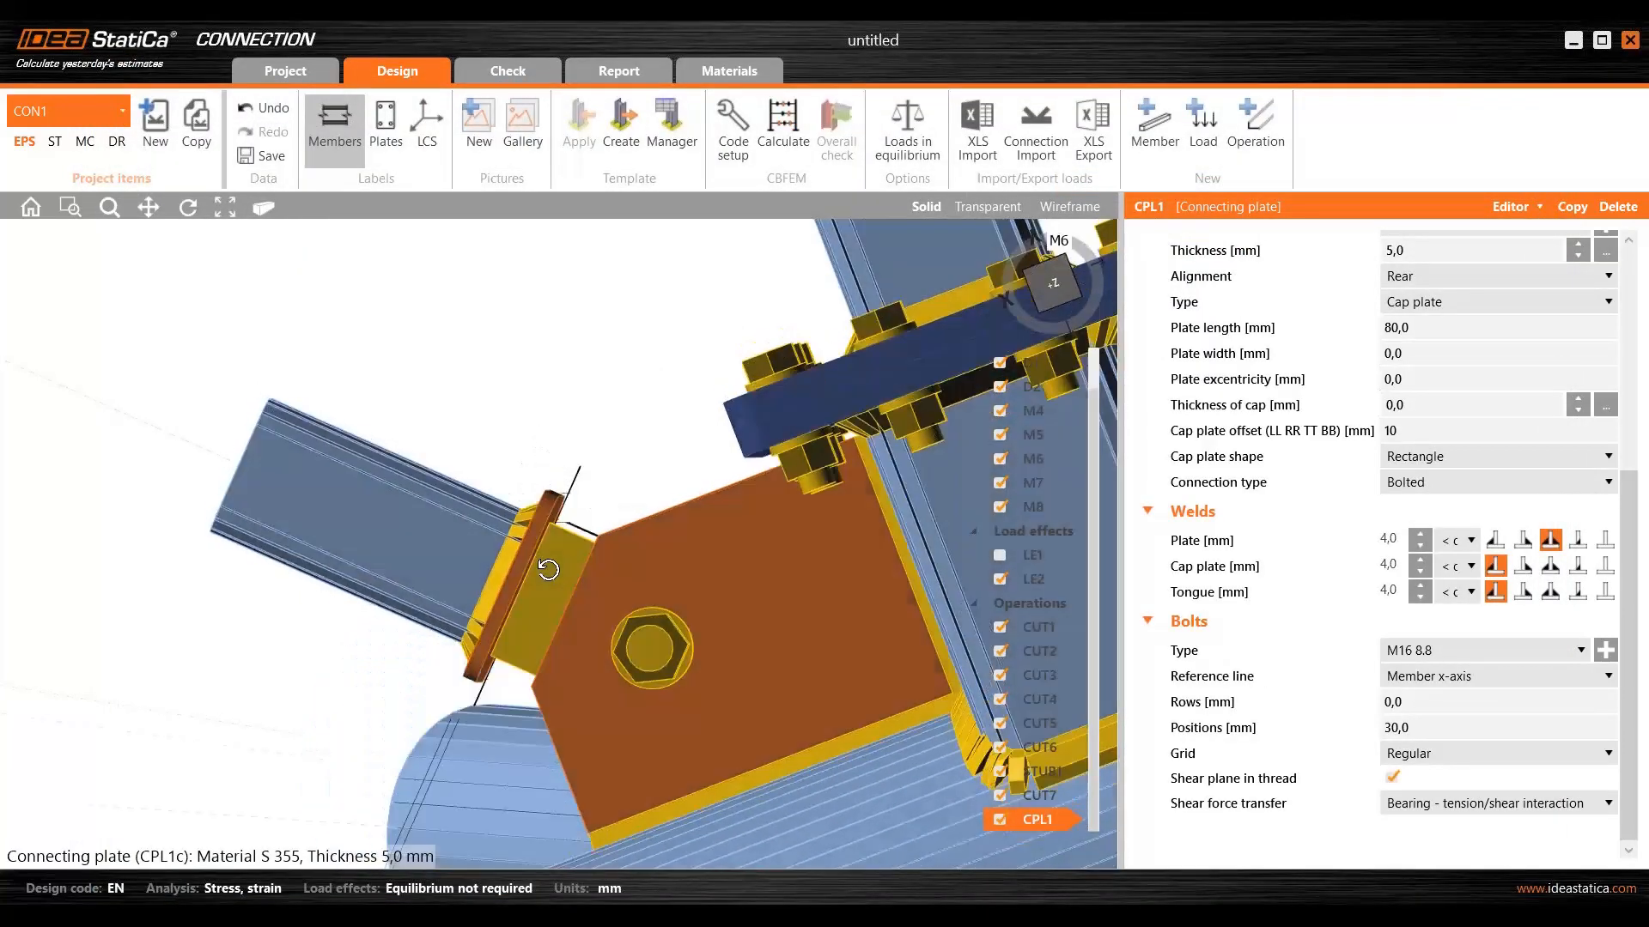
- Examine M7's bolted tongue and chamfered gusset plate, both close up and within the whole joint
middle_click_drag(597, 464, 595, 508)
scroll(677, 436, "down", 3)
scroll(622, 462, "down", 3)
scroll(595, 508, "up", 3)
scroll(552, 530, "down", 3)
scroll(544, 501, "up", 3)
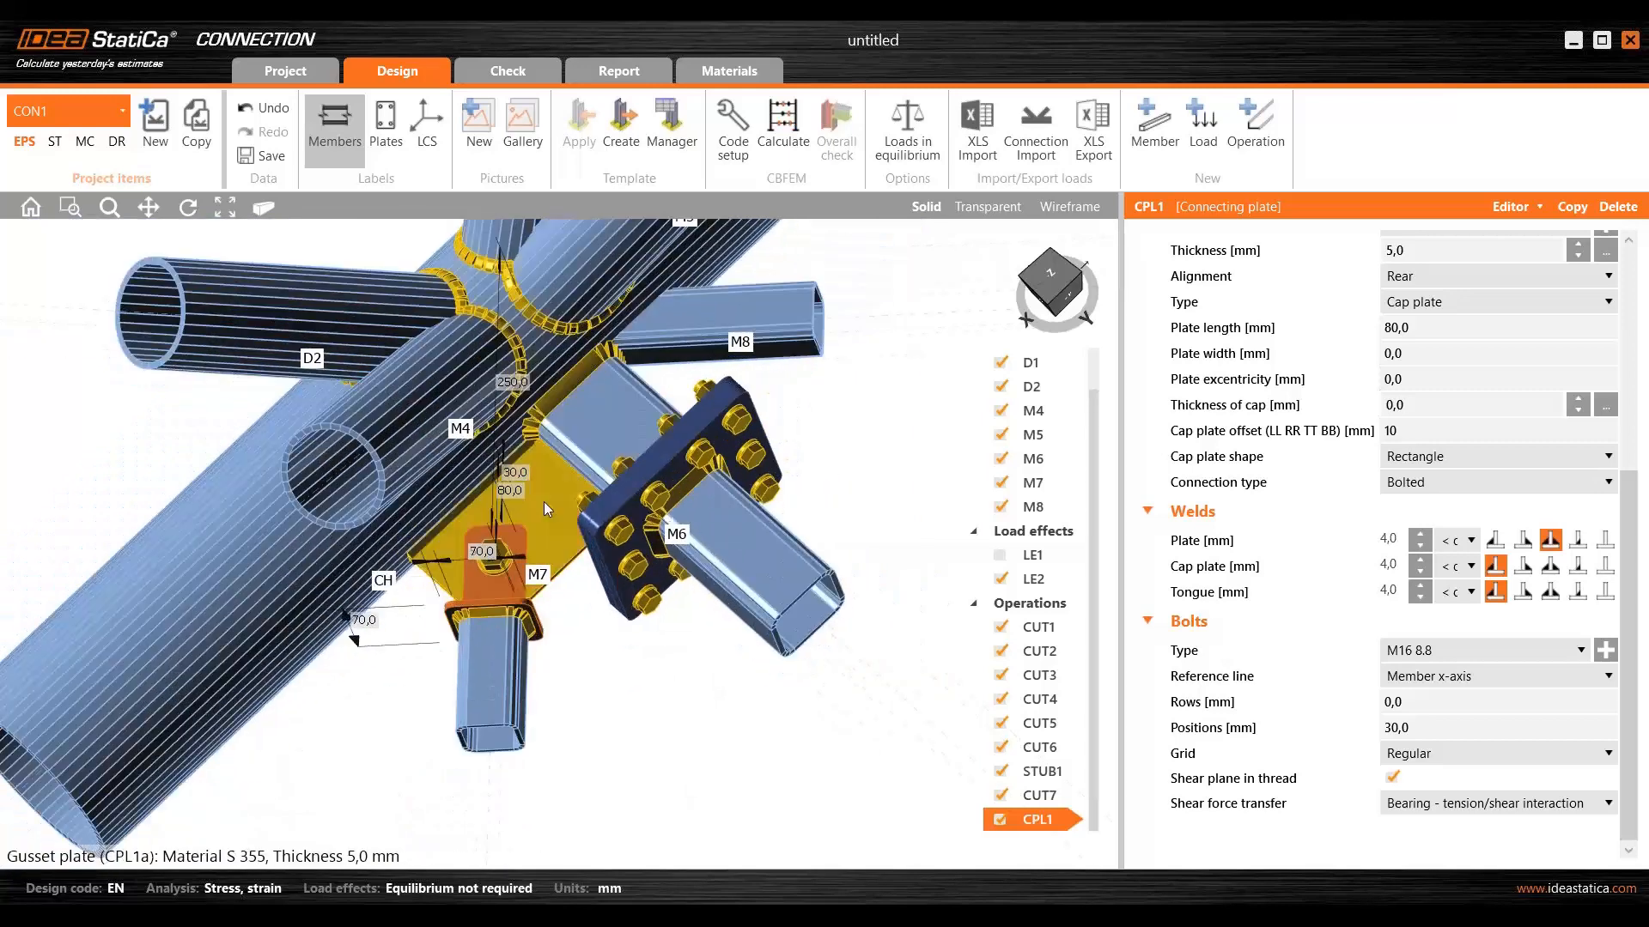
scroll(545, 500, "down", 4)
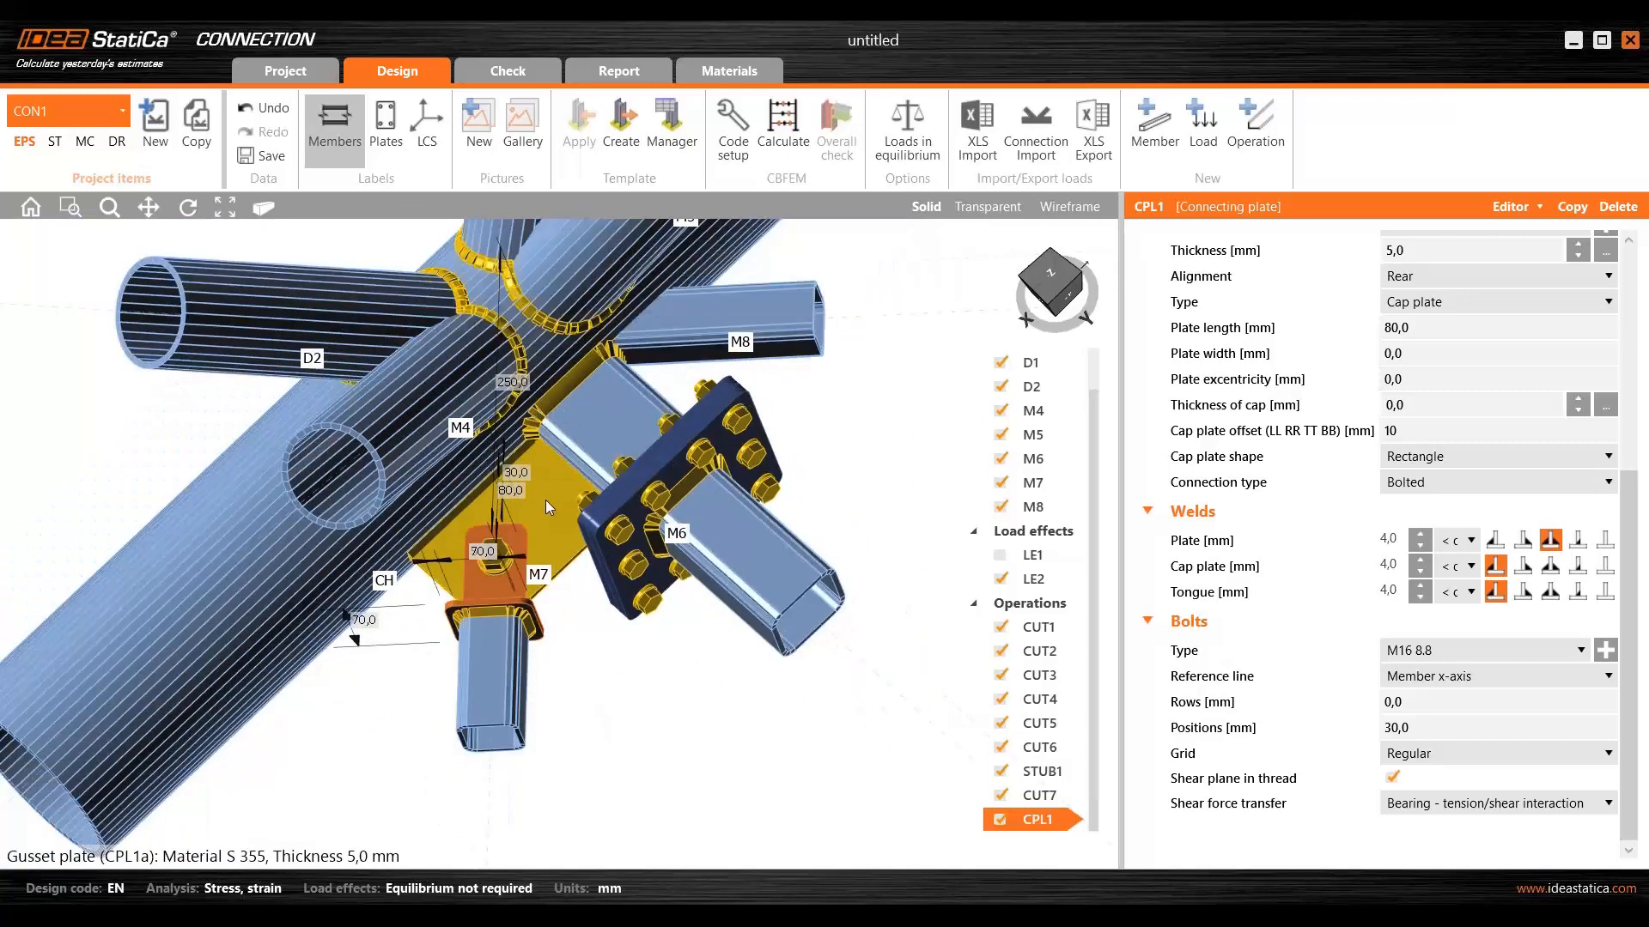
scroll(567, 507, "up", 2)
scroll(581, 508, "up", 3)
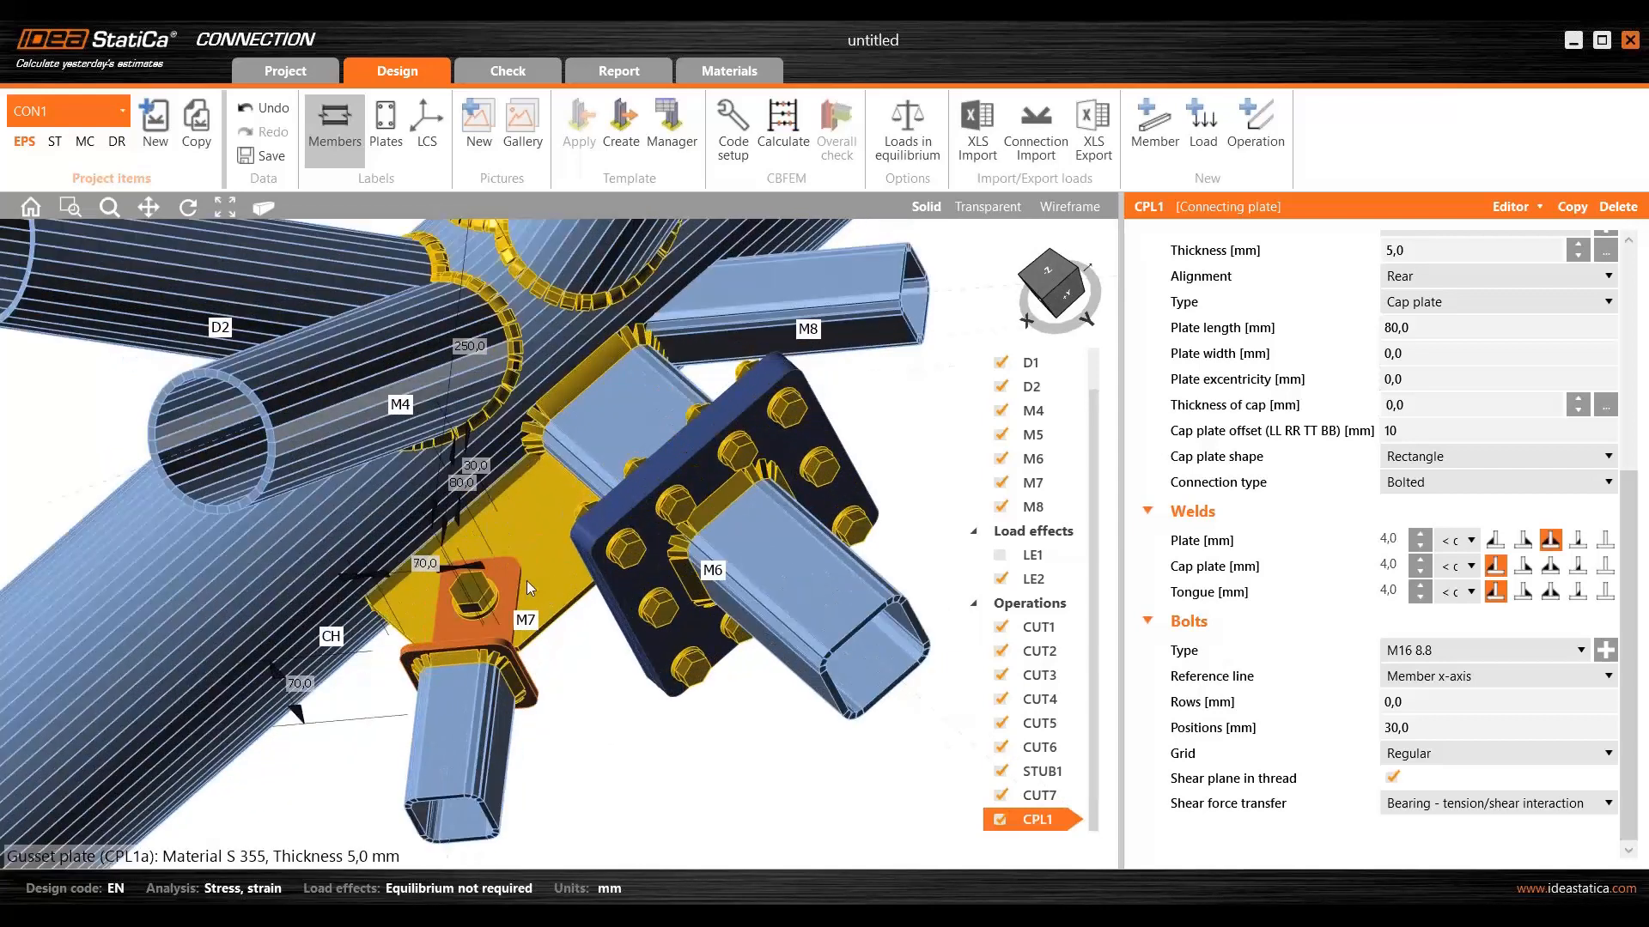
scroll(763, 342, "down", 3)
middle_click_drag(795, 348, 789, 360)
scroll(686, 429, "up", 5)
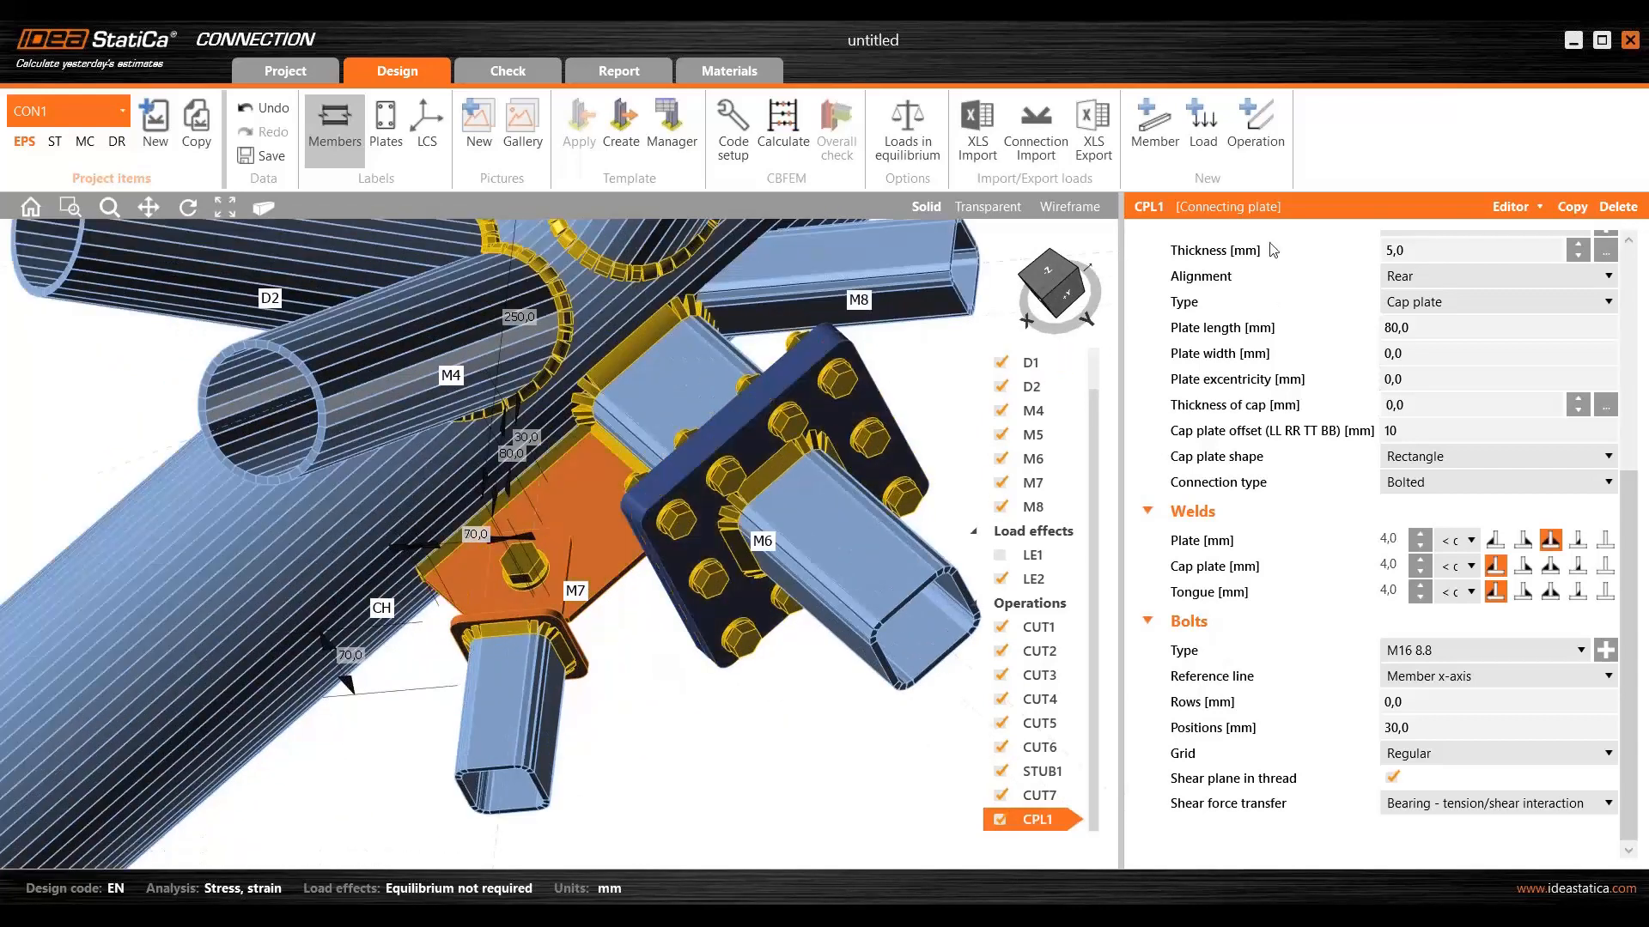
middle_click_drag(577, 591, 535, 628)
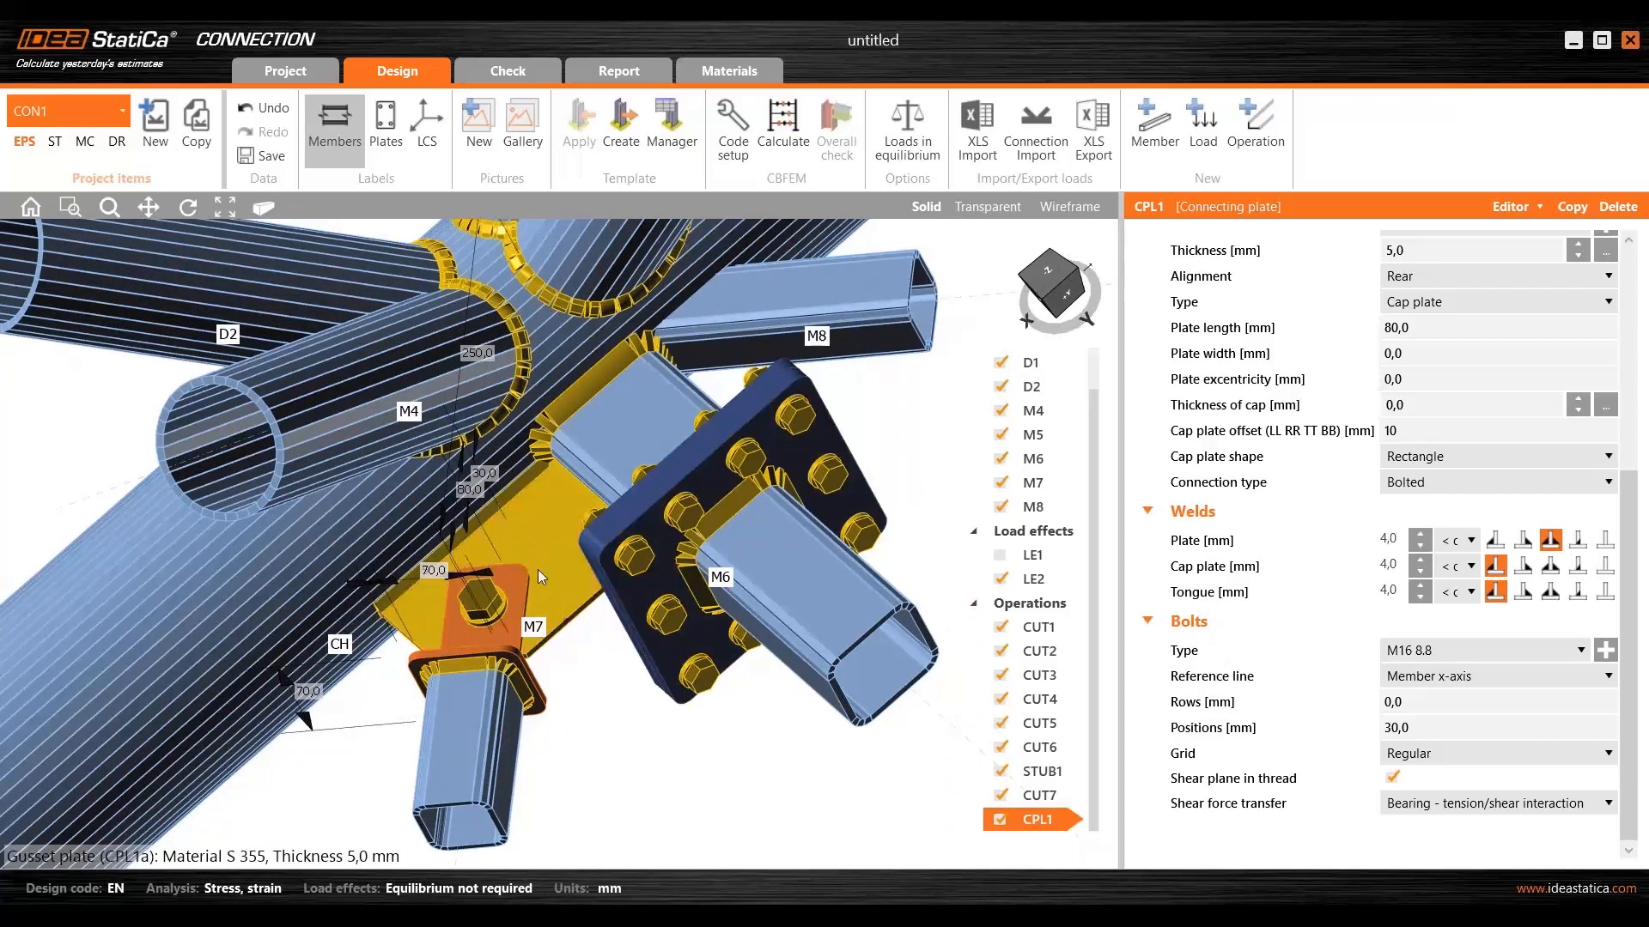
scroll(537, 569, "down", 2)
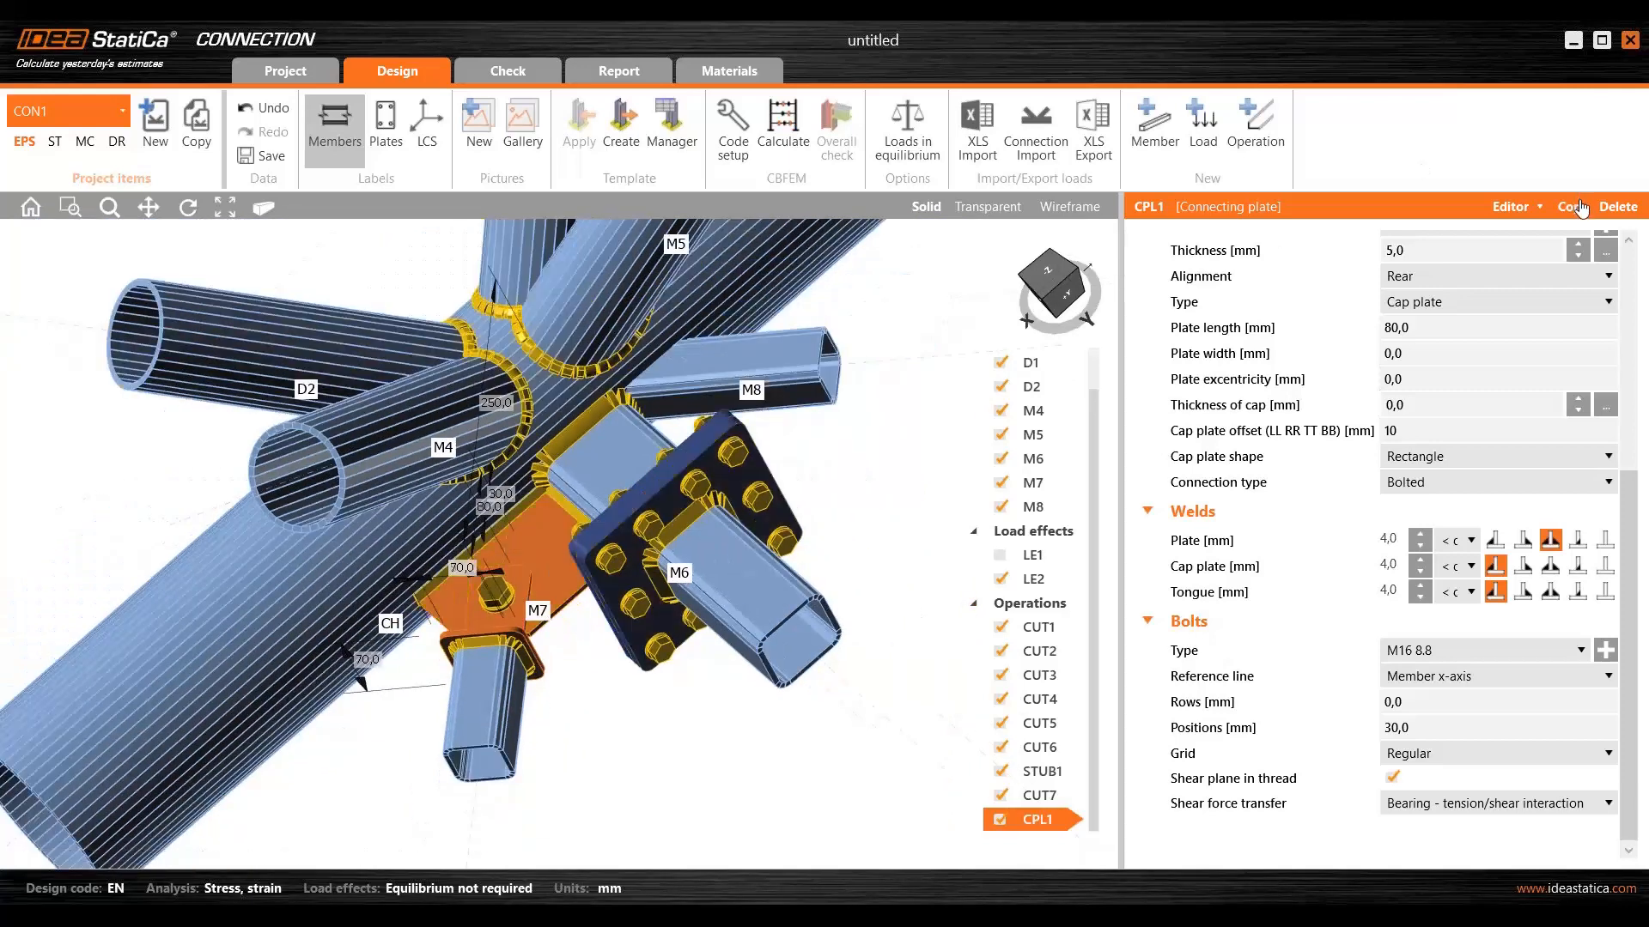
- Copy connecting plate CPL1 and assign the copy to member M8
left_click(1572, 207)
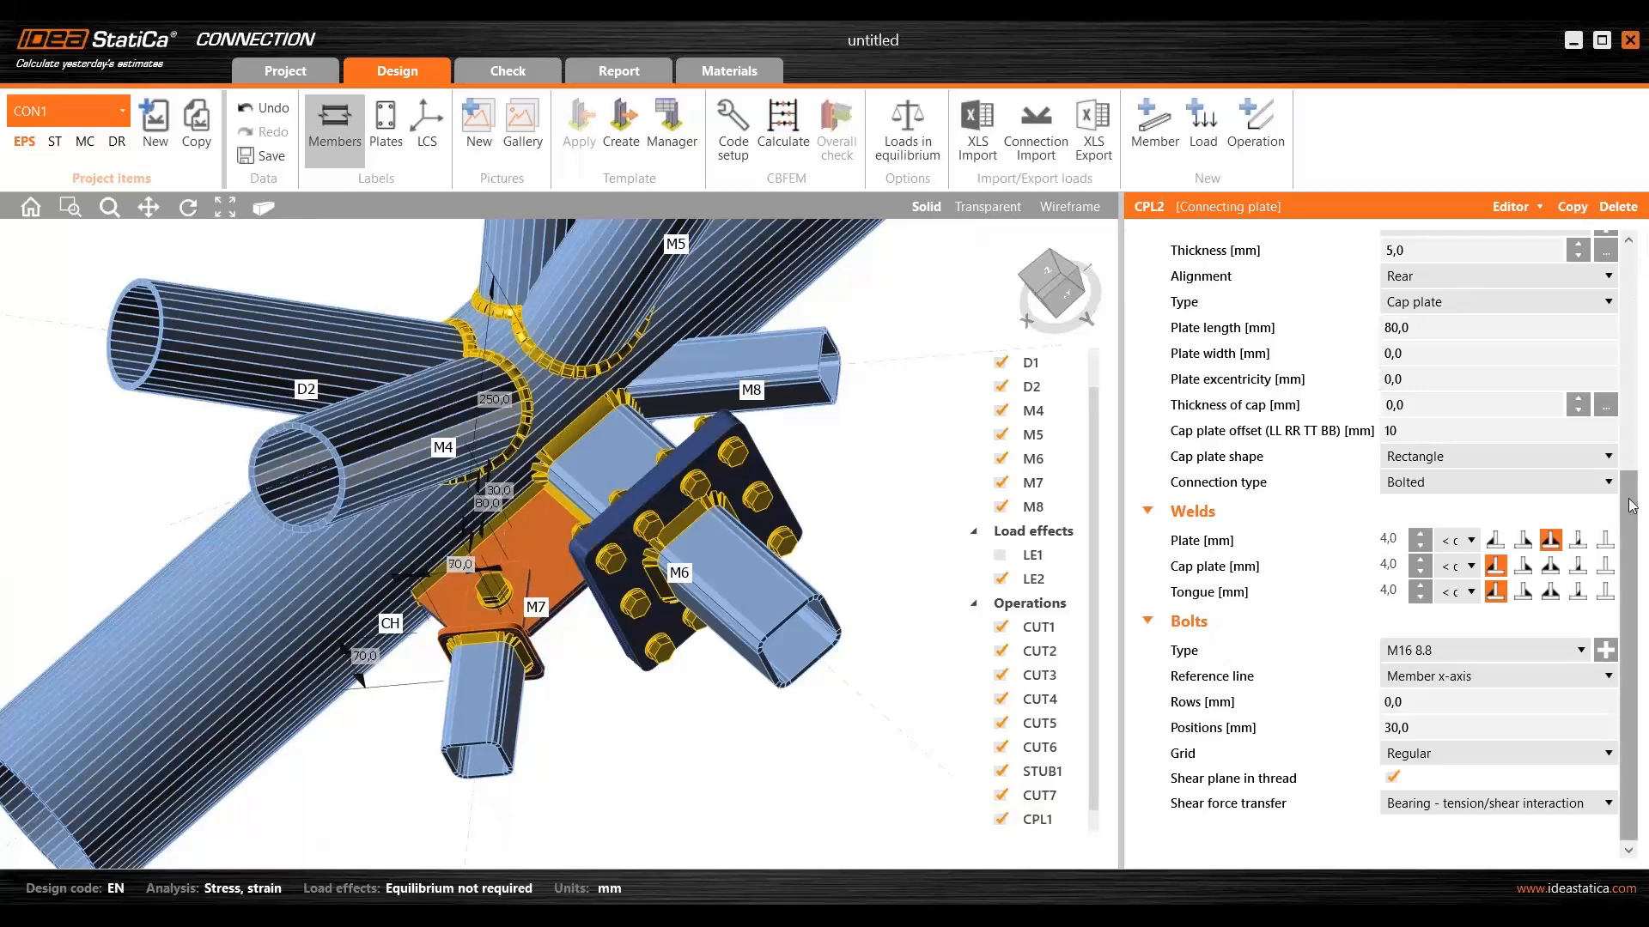
scroll(1408, 282, "up", 5)
left_click(1422, 277)
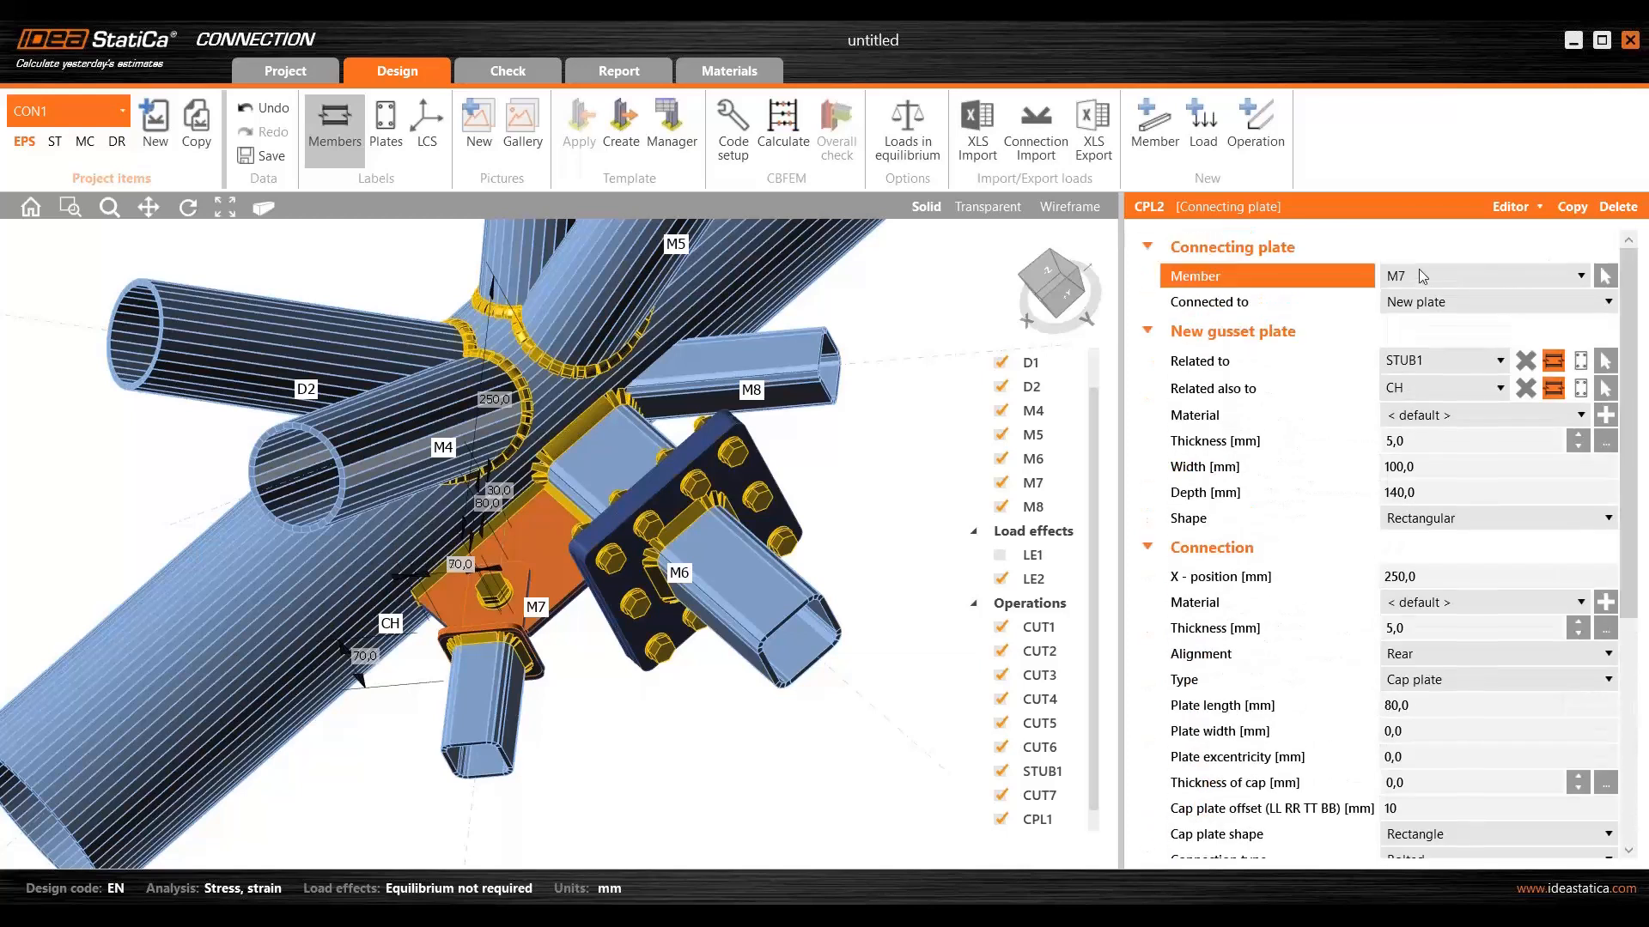
left_click(1422, 276)
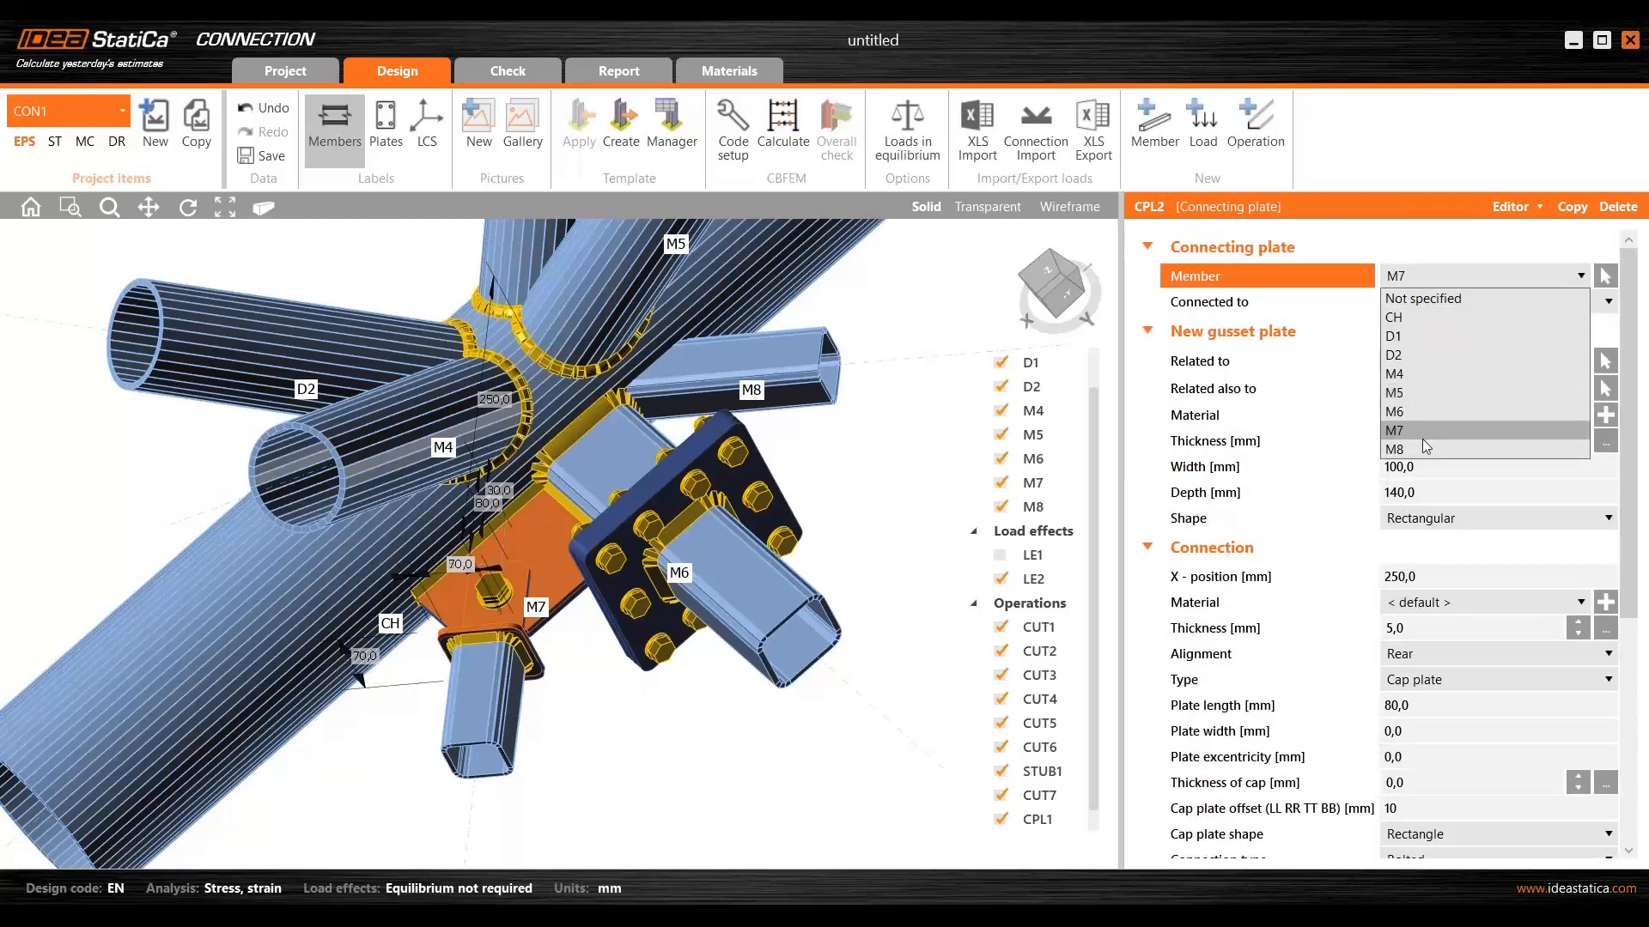
left_click(1395, 450)
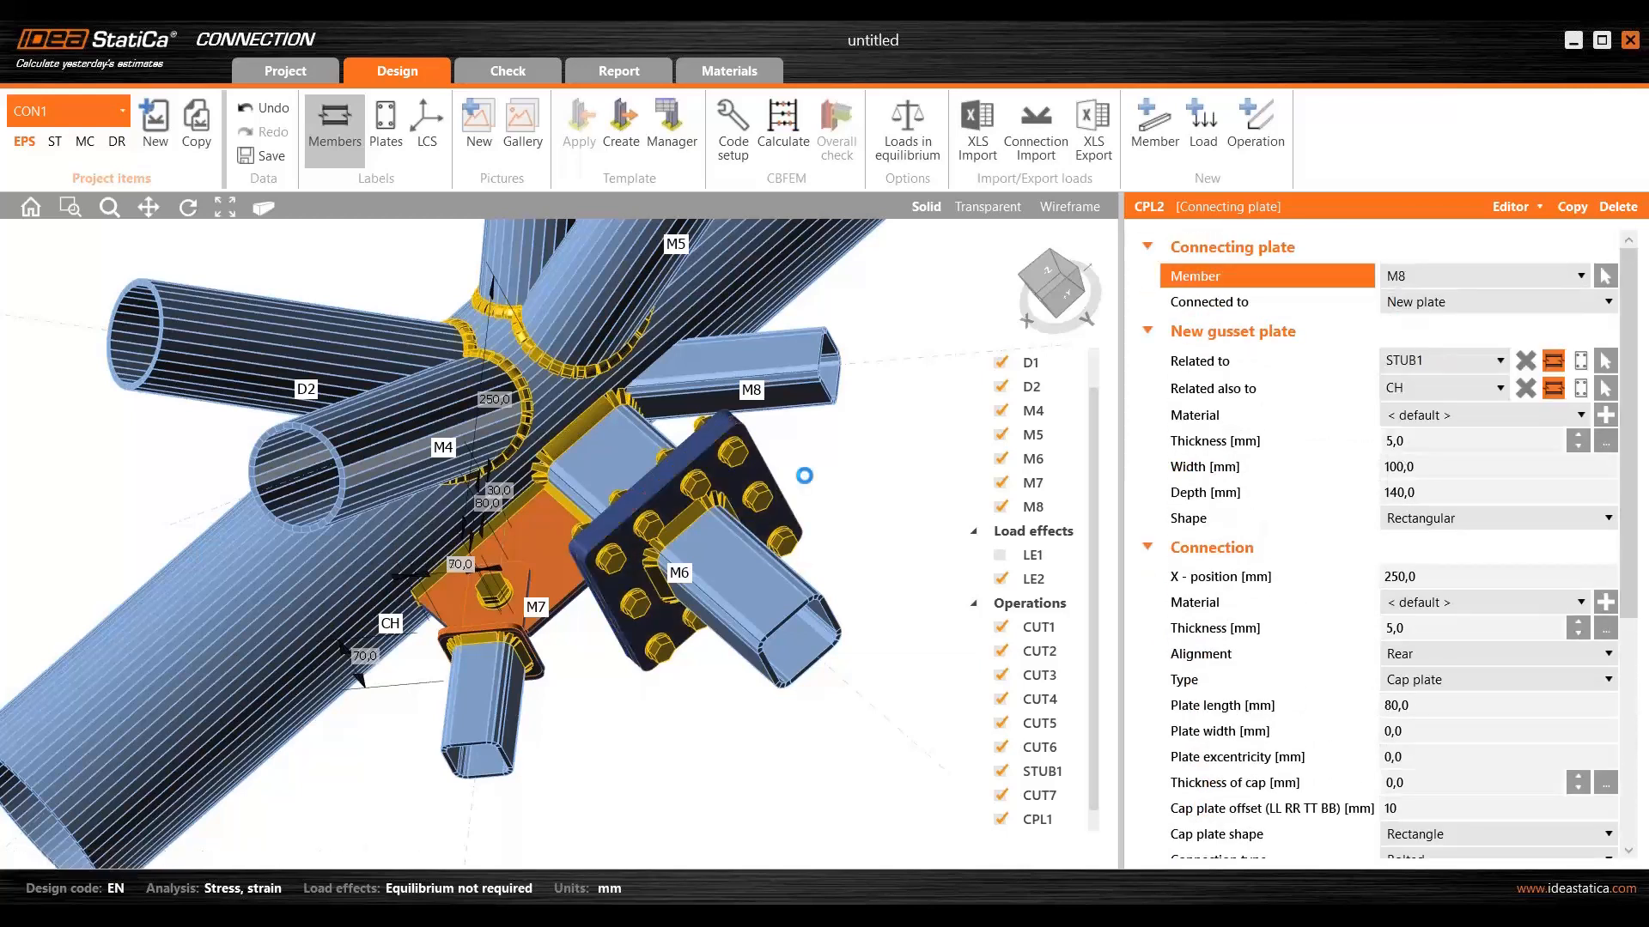
- Set the alignment of M8's connecting plate to Front
scroll(776, 394, "up", 5)
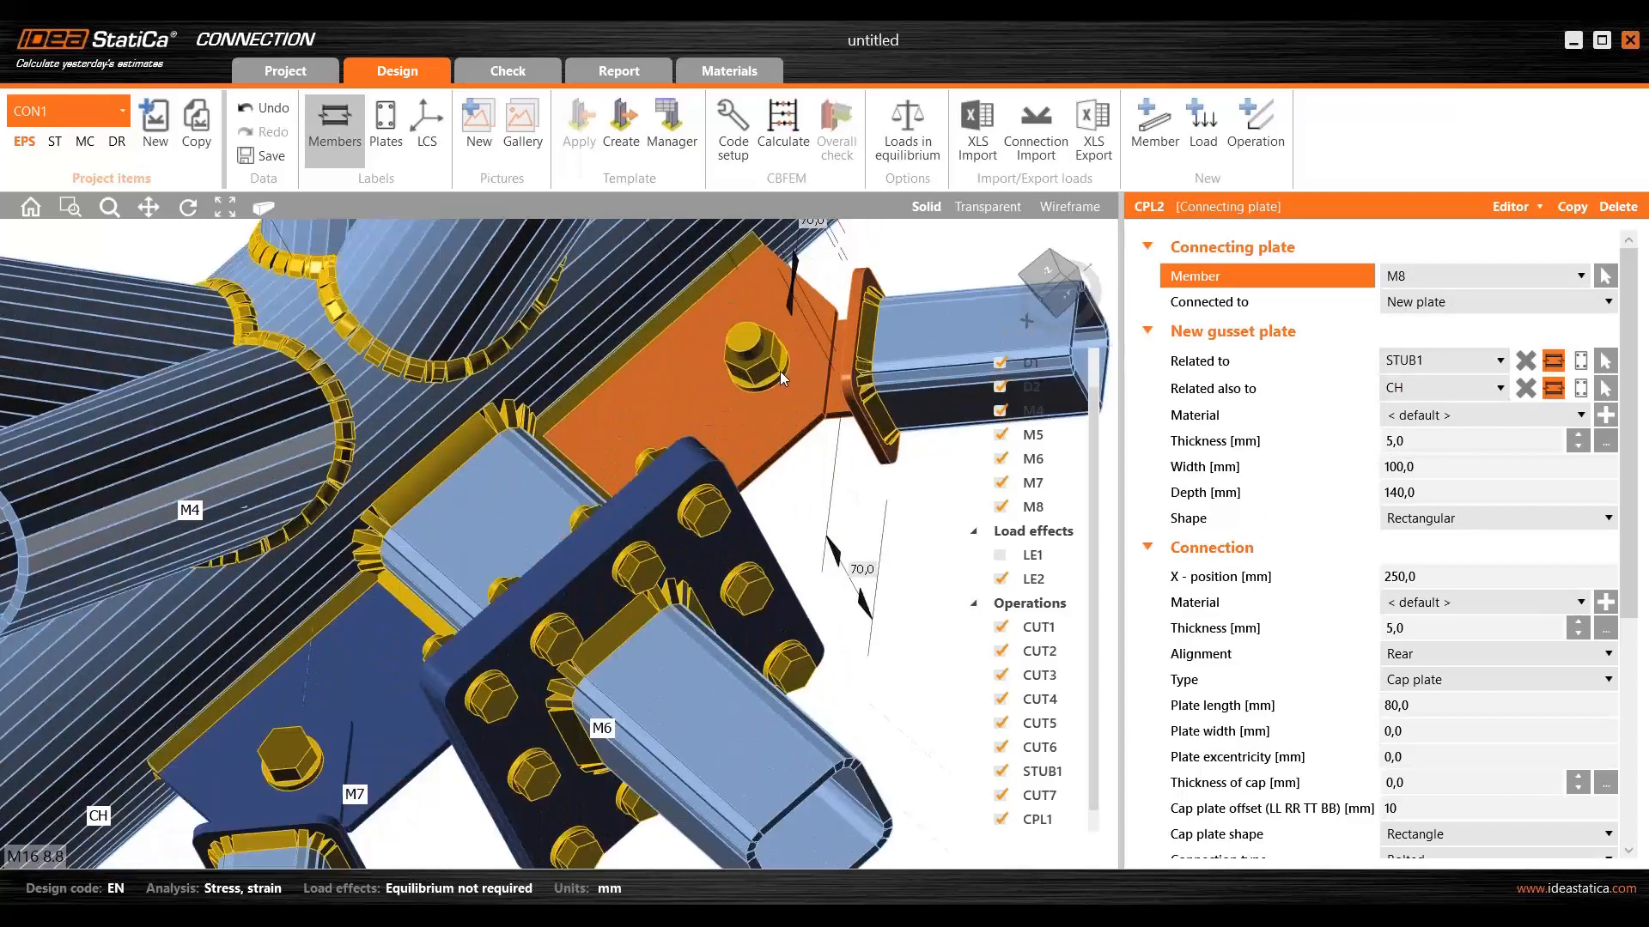
middle_click_drag(776, 445, 764, 502)
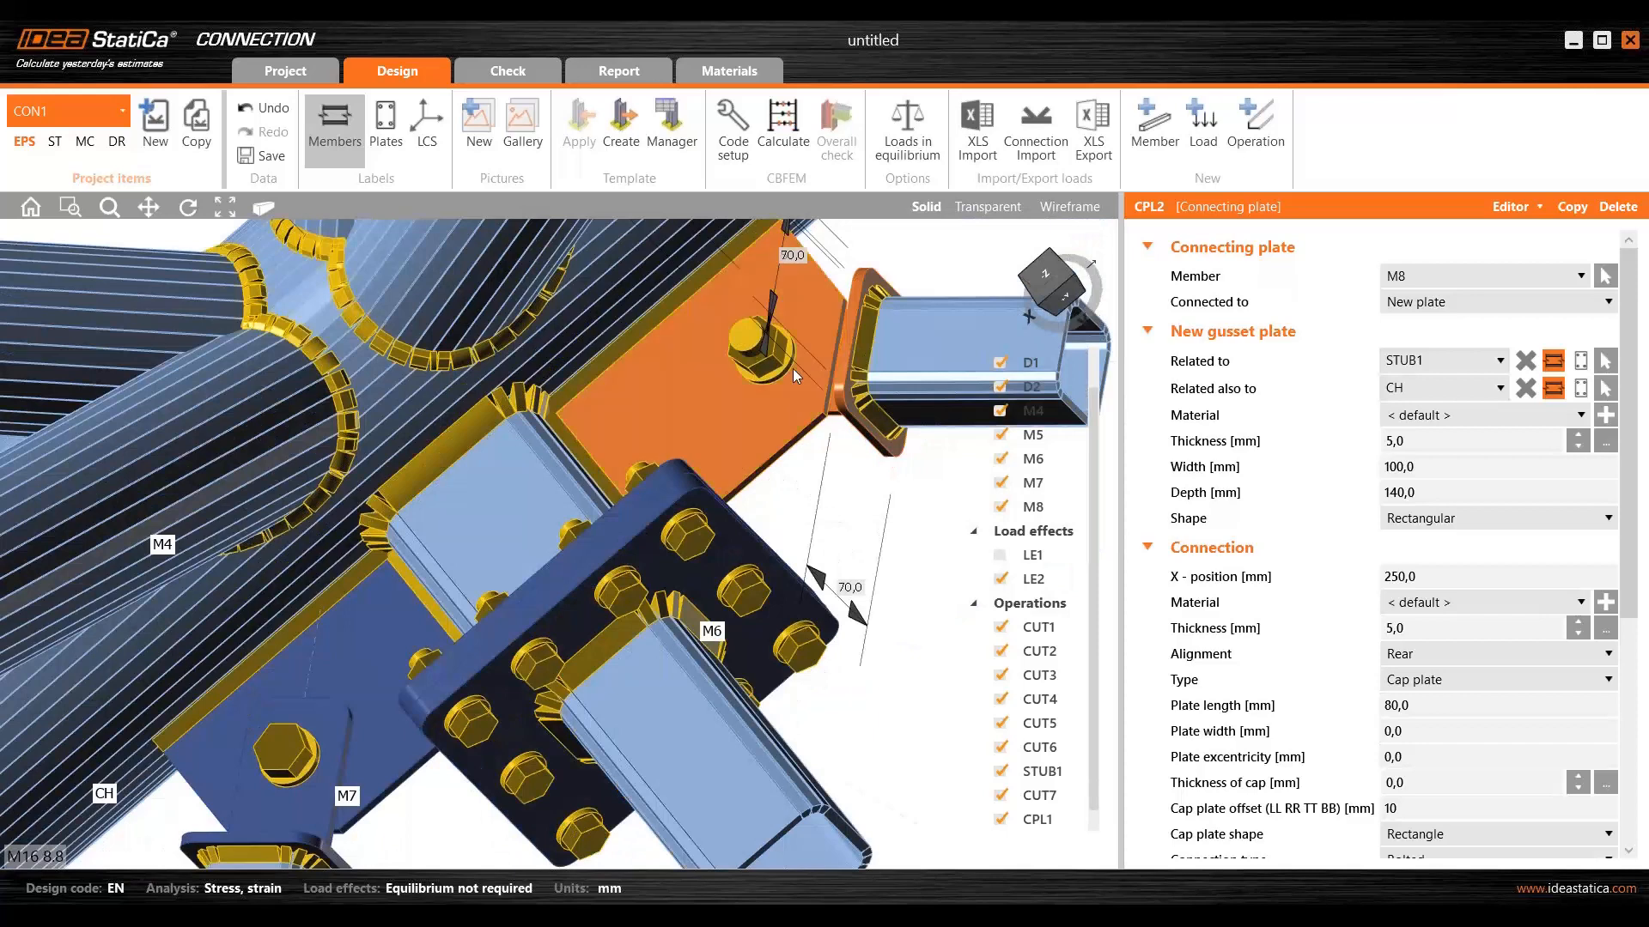
middle_click_drag(780, 397, 850, 340)
scroll(806, 359, "up", 3)
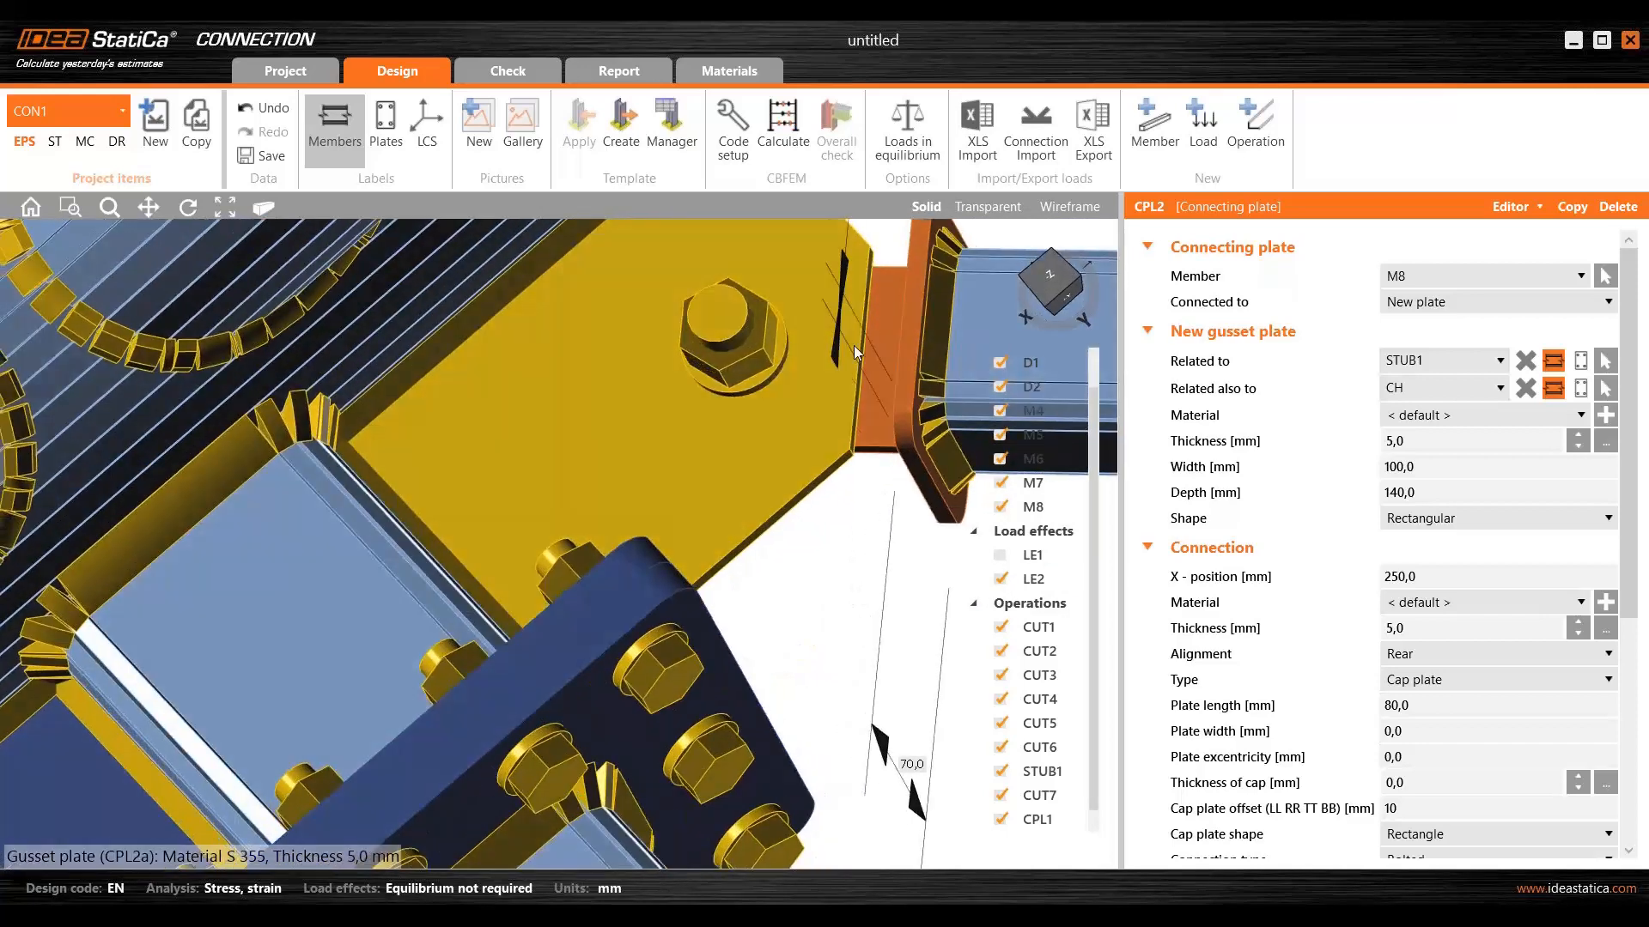
left_click_drag(1624, 353, 1625, 352)
scroll(1625, 359, "down", 7)
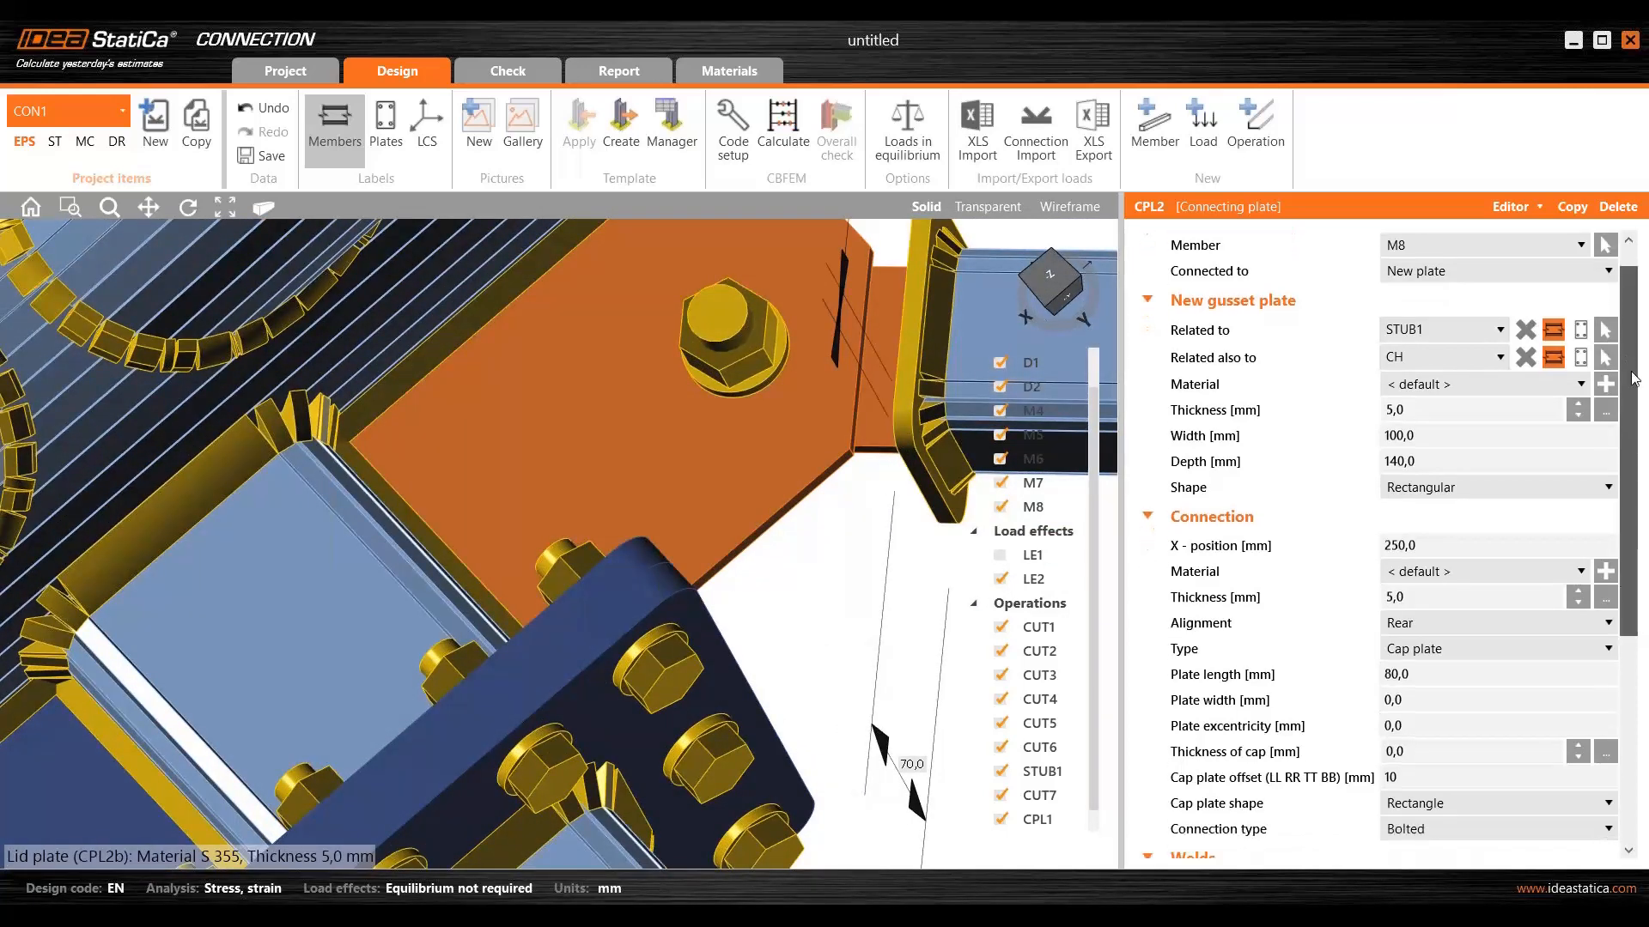
left_click(1408, 371)
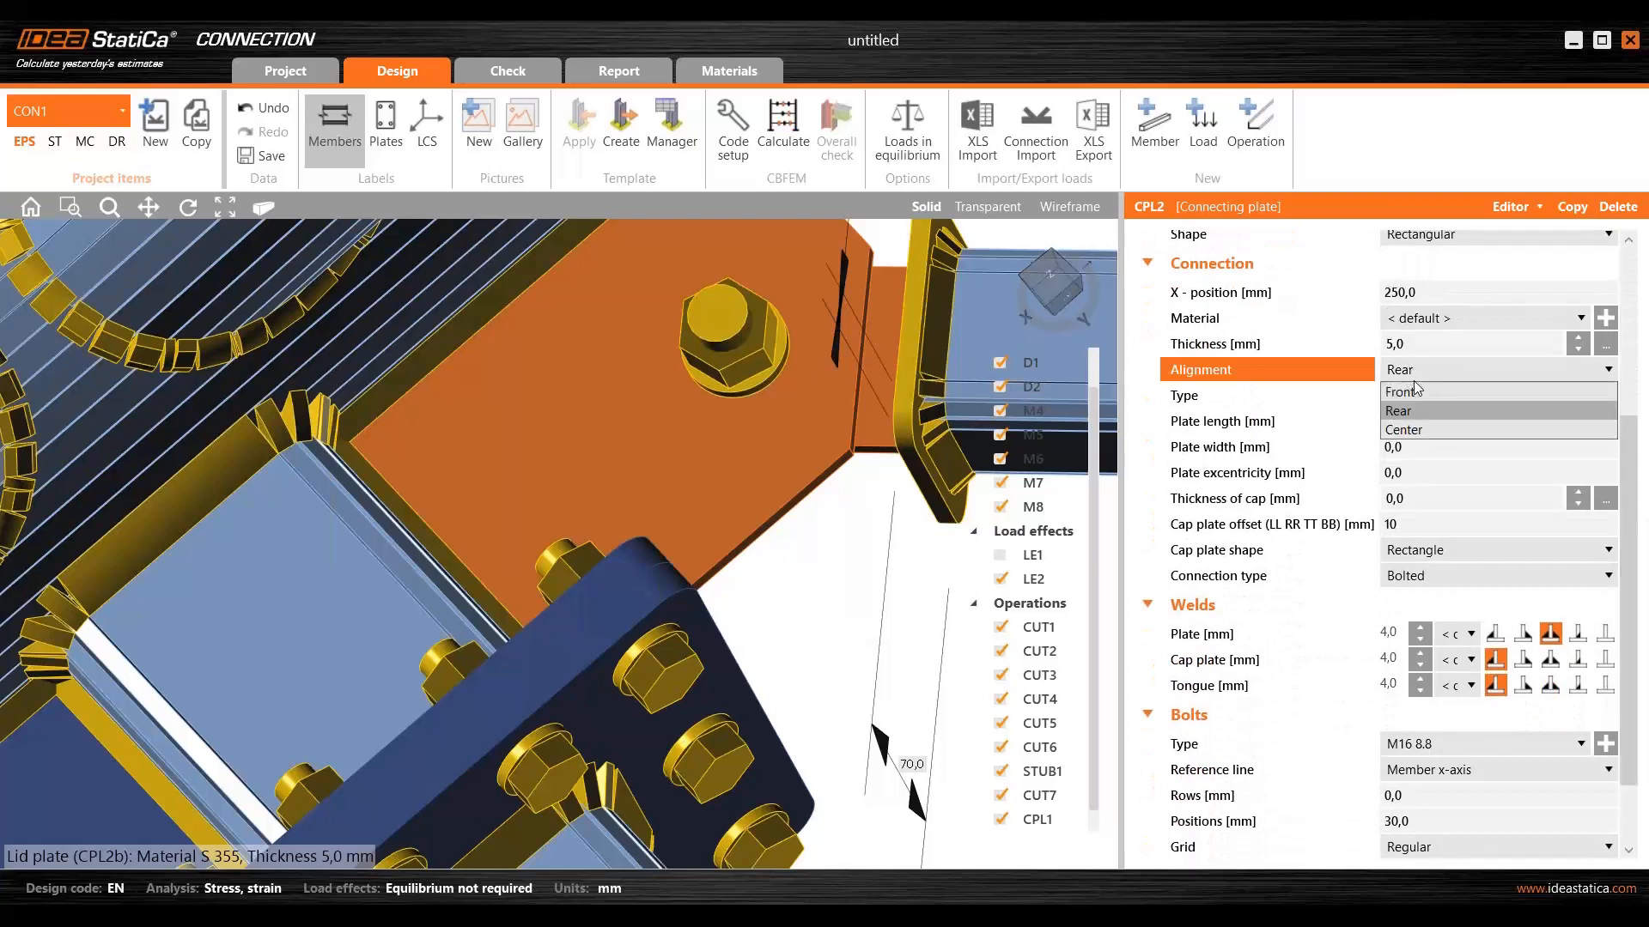
left_click(1409, 393)
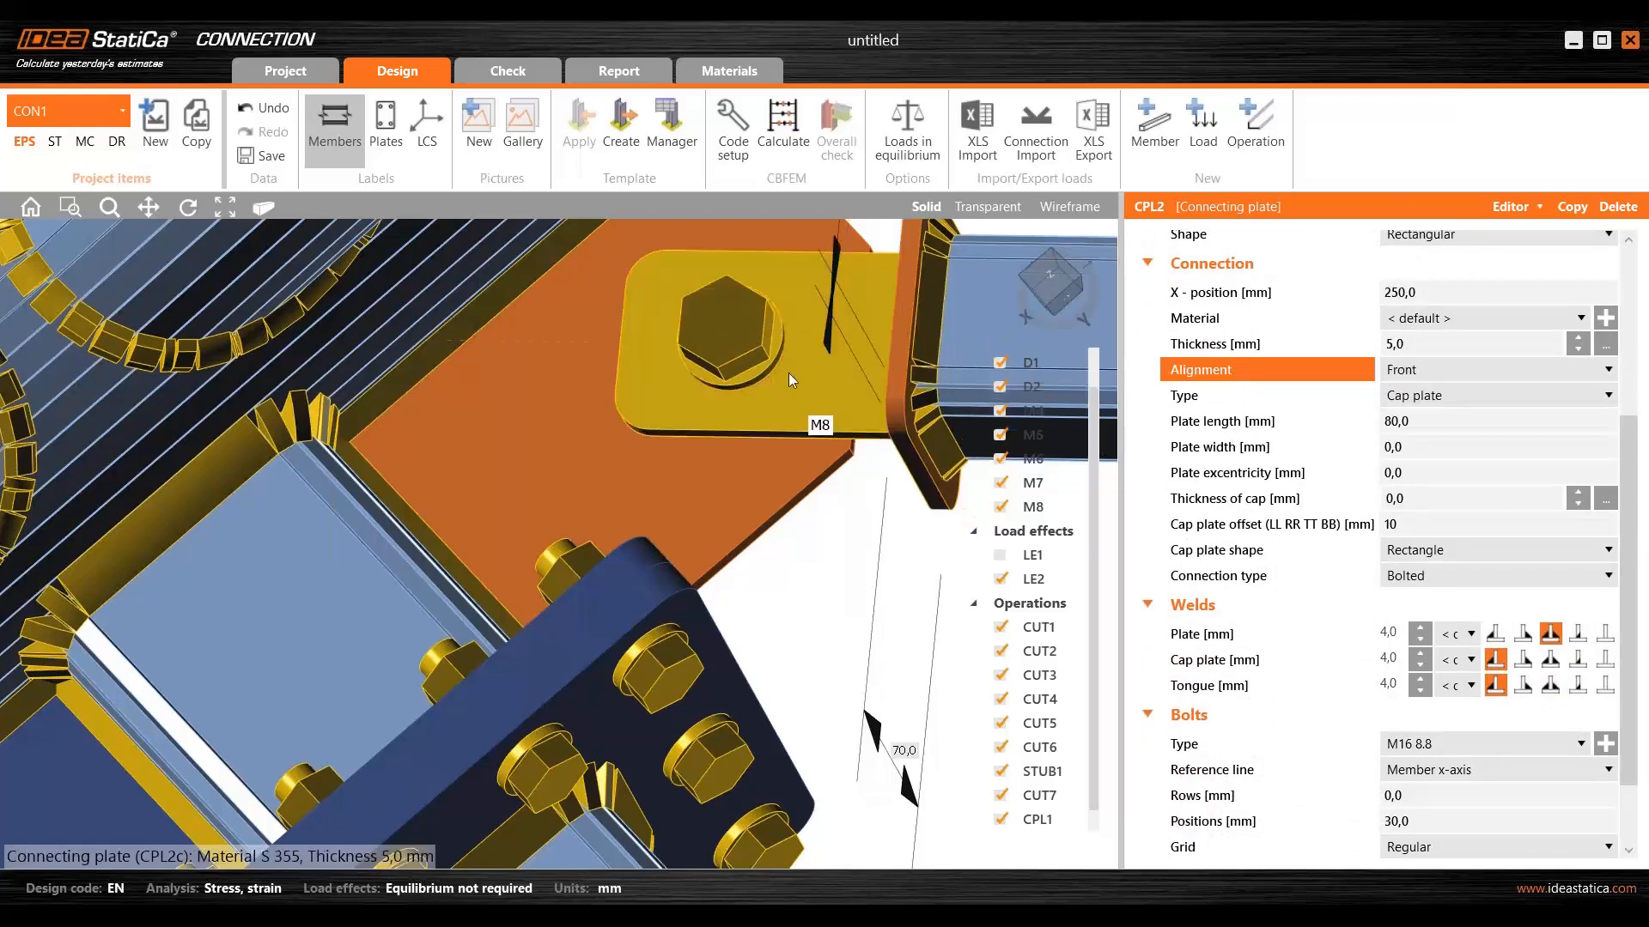
- Inspect the finished joint and review the member forces of load effects LE1 and LE2
scroll(787, 373, "down", 5)
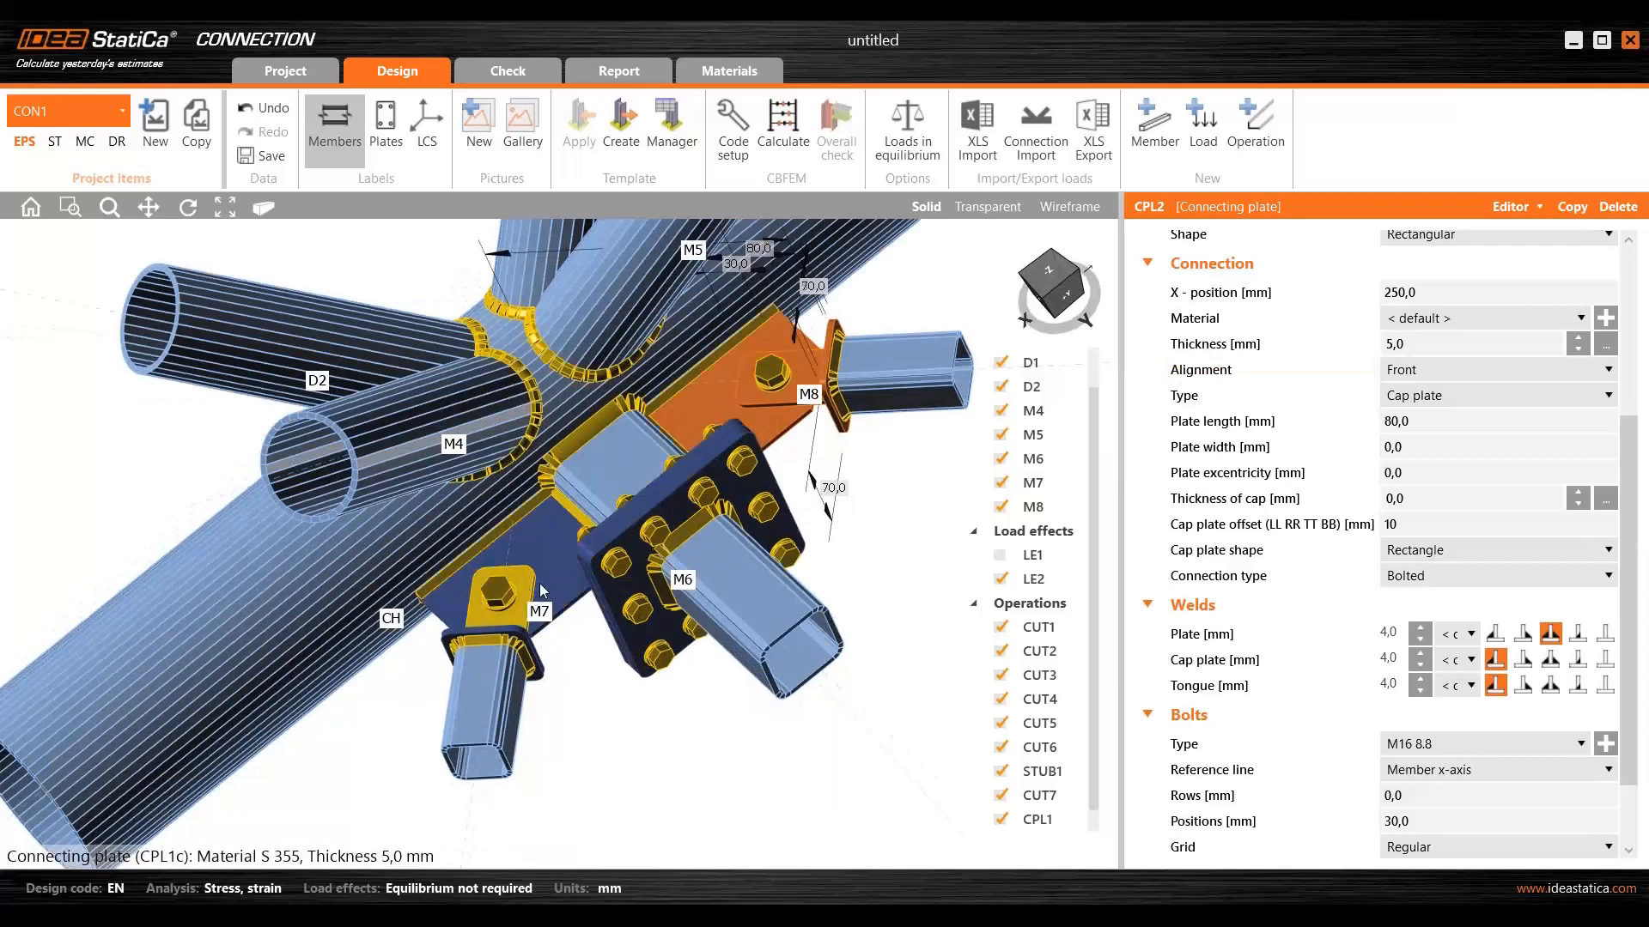
scroll(551, 554, "down", 3)
scroll(481, 516, "up", 2)
middle_click_drag(481, 515, 721, 378)
scroll(653, 453, "down", 2)
middle_click_drag(681, 331, 720, 347)
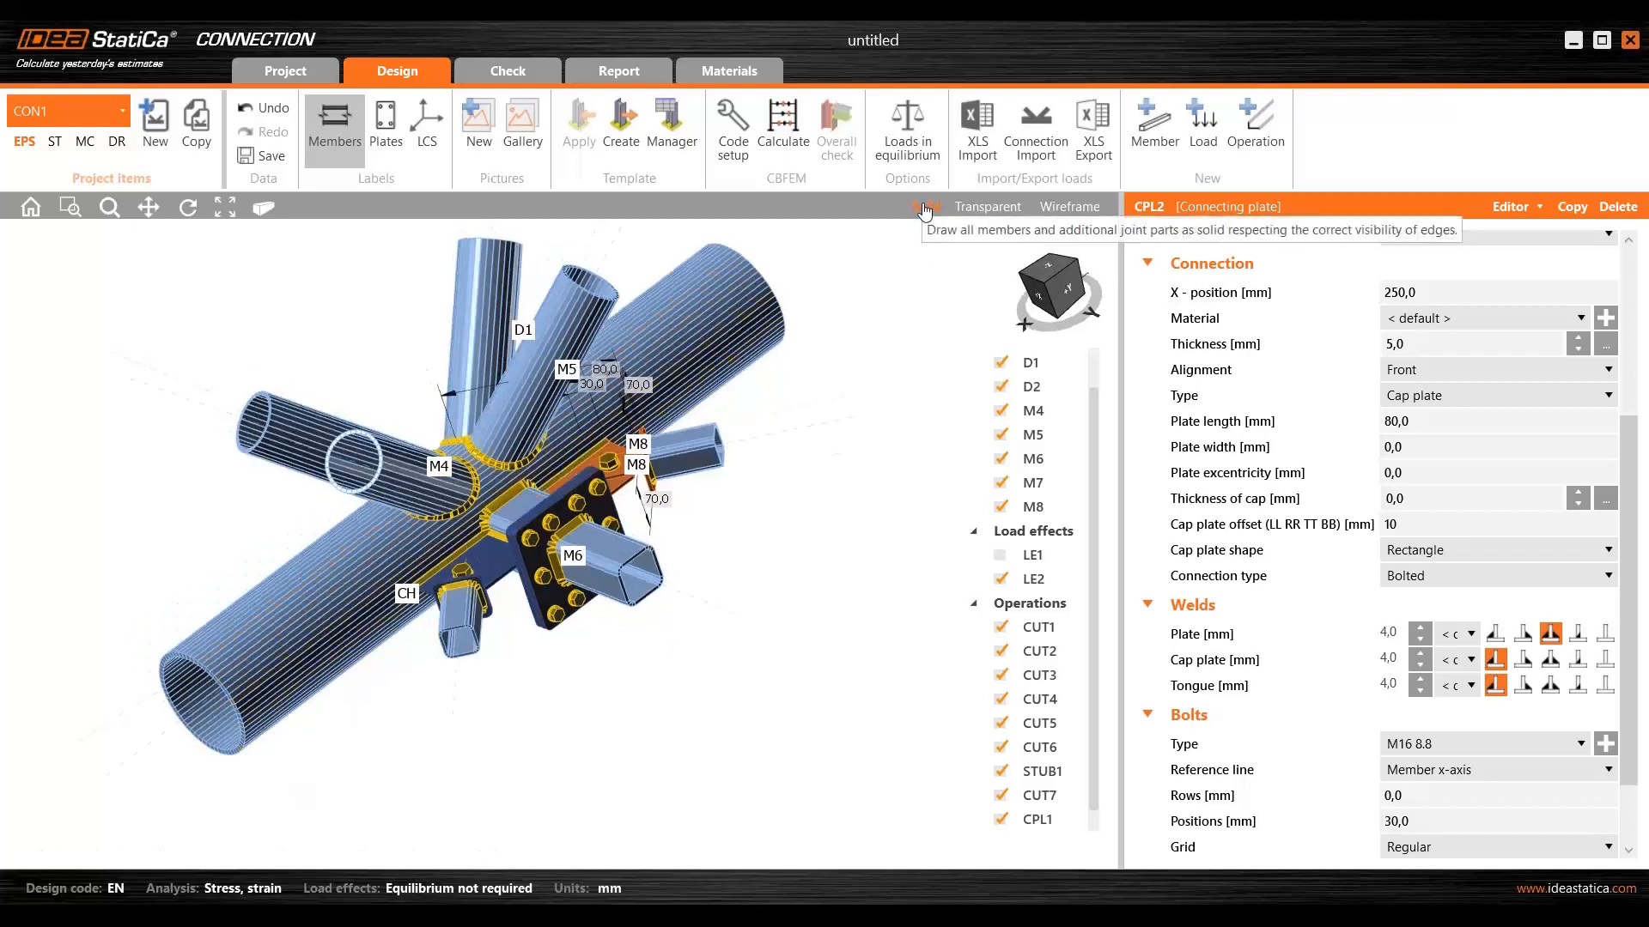
left_click(1037, 556)
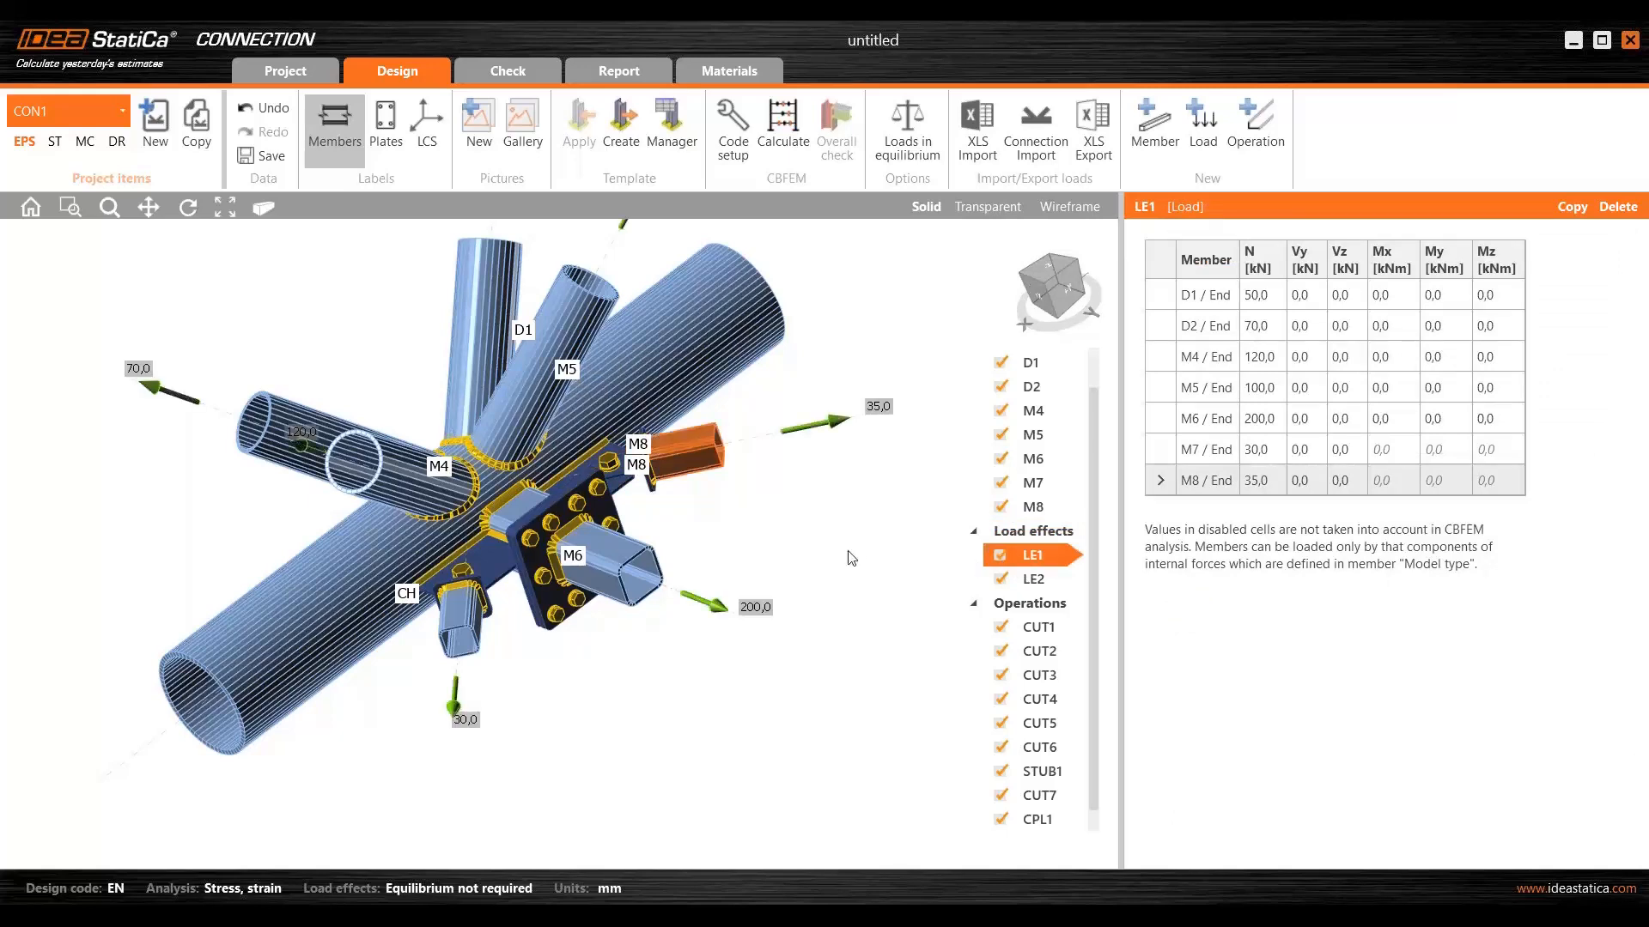
left_click(1026, 582)
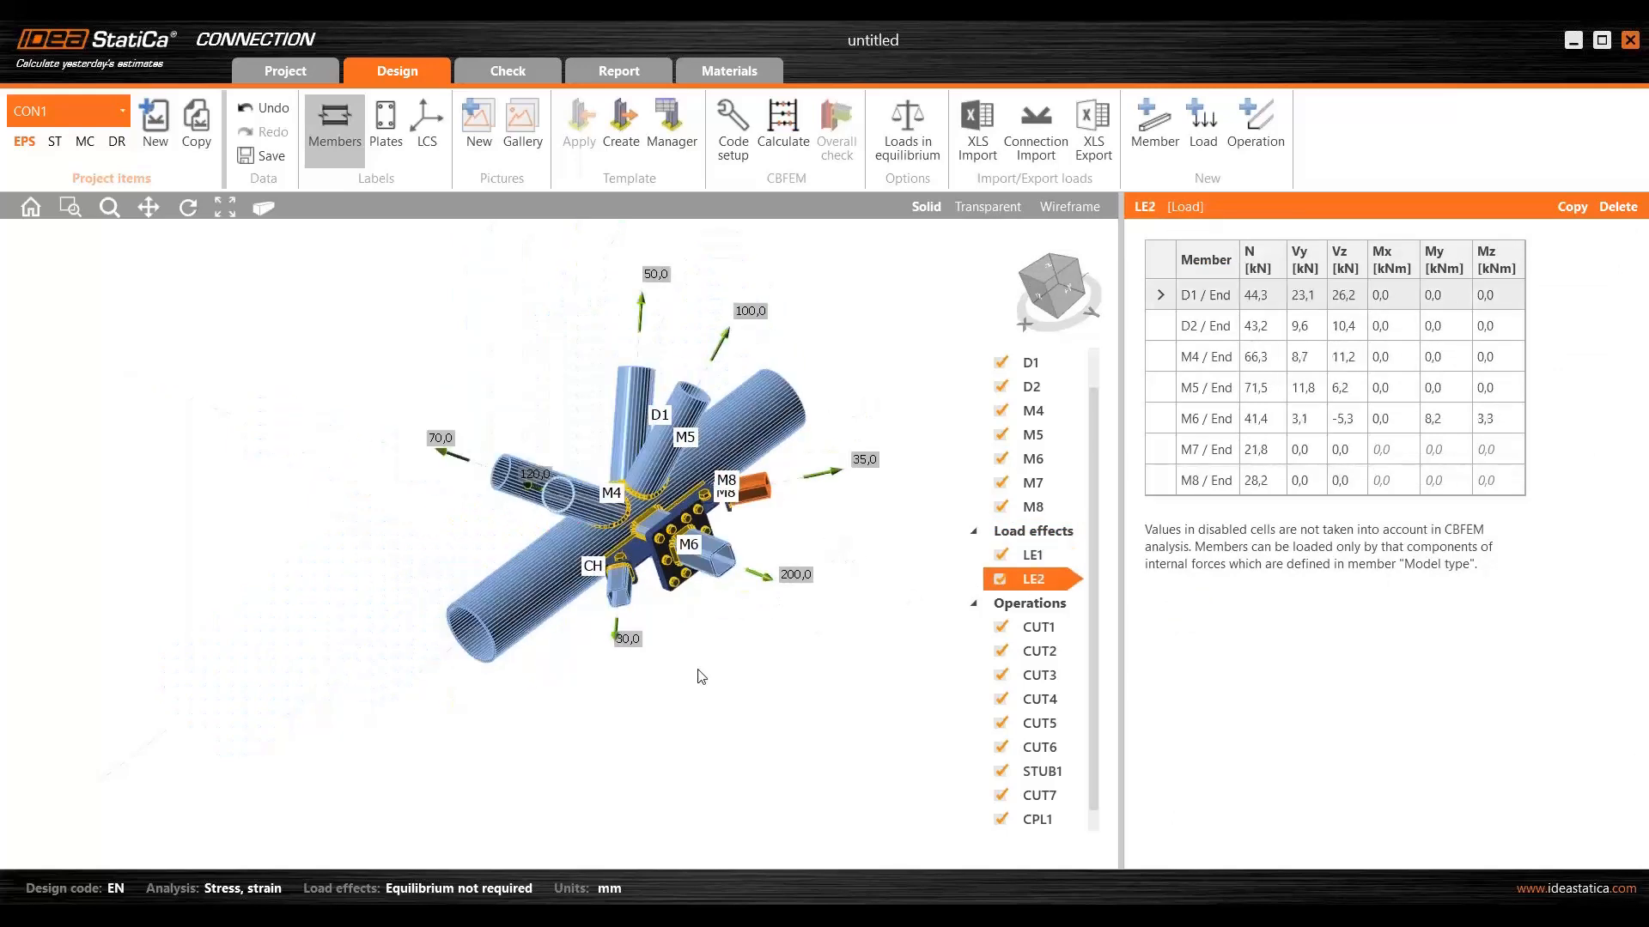
- Run the CBFEM calculation of CON1 and examine the overall check on the joint
left_click(788, 120)
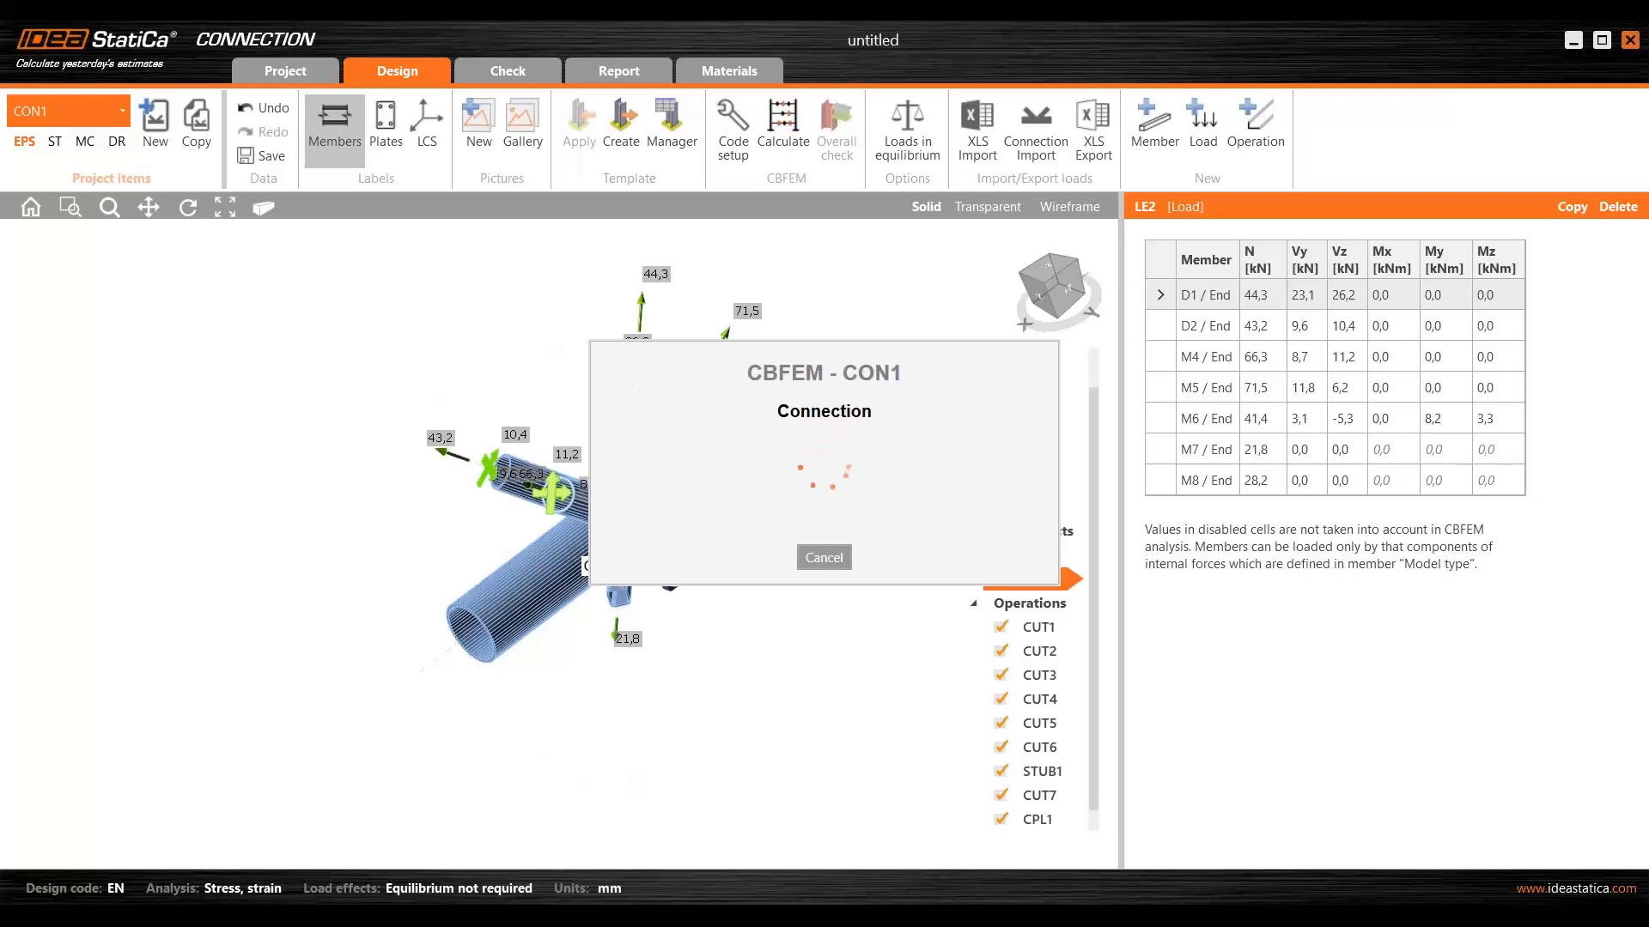
mouse_move(731, 915)
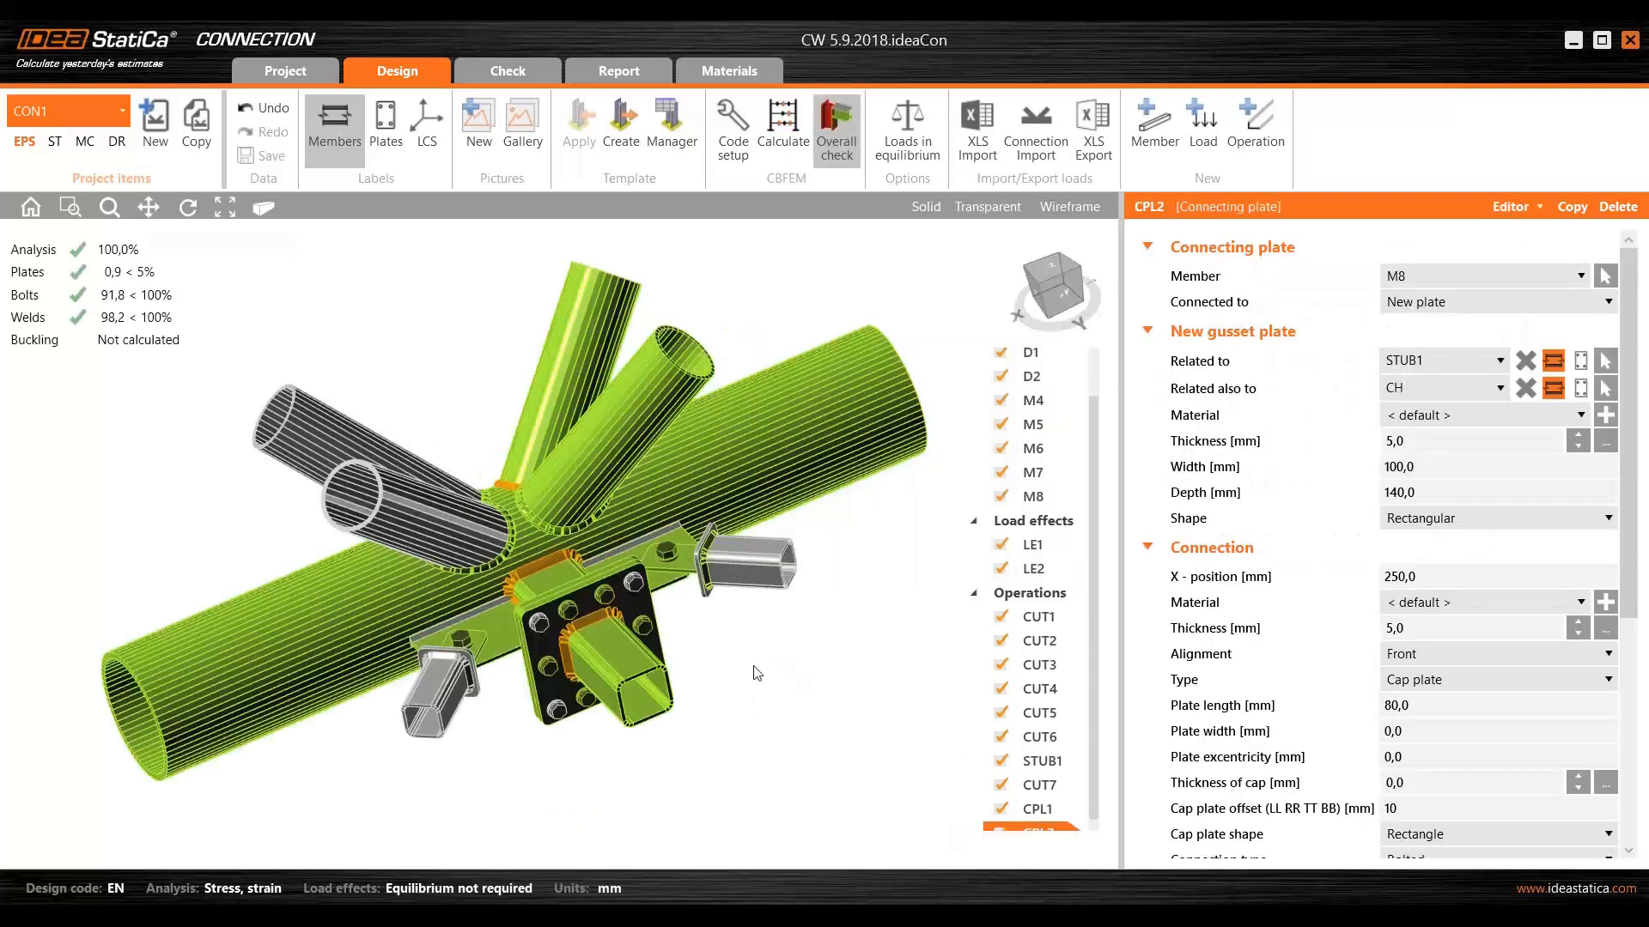
scroll(678, 636, "down", 2)
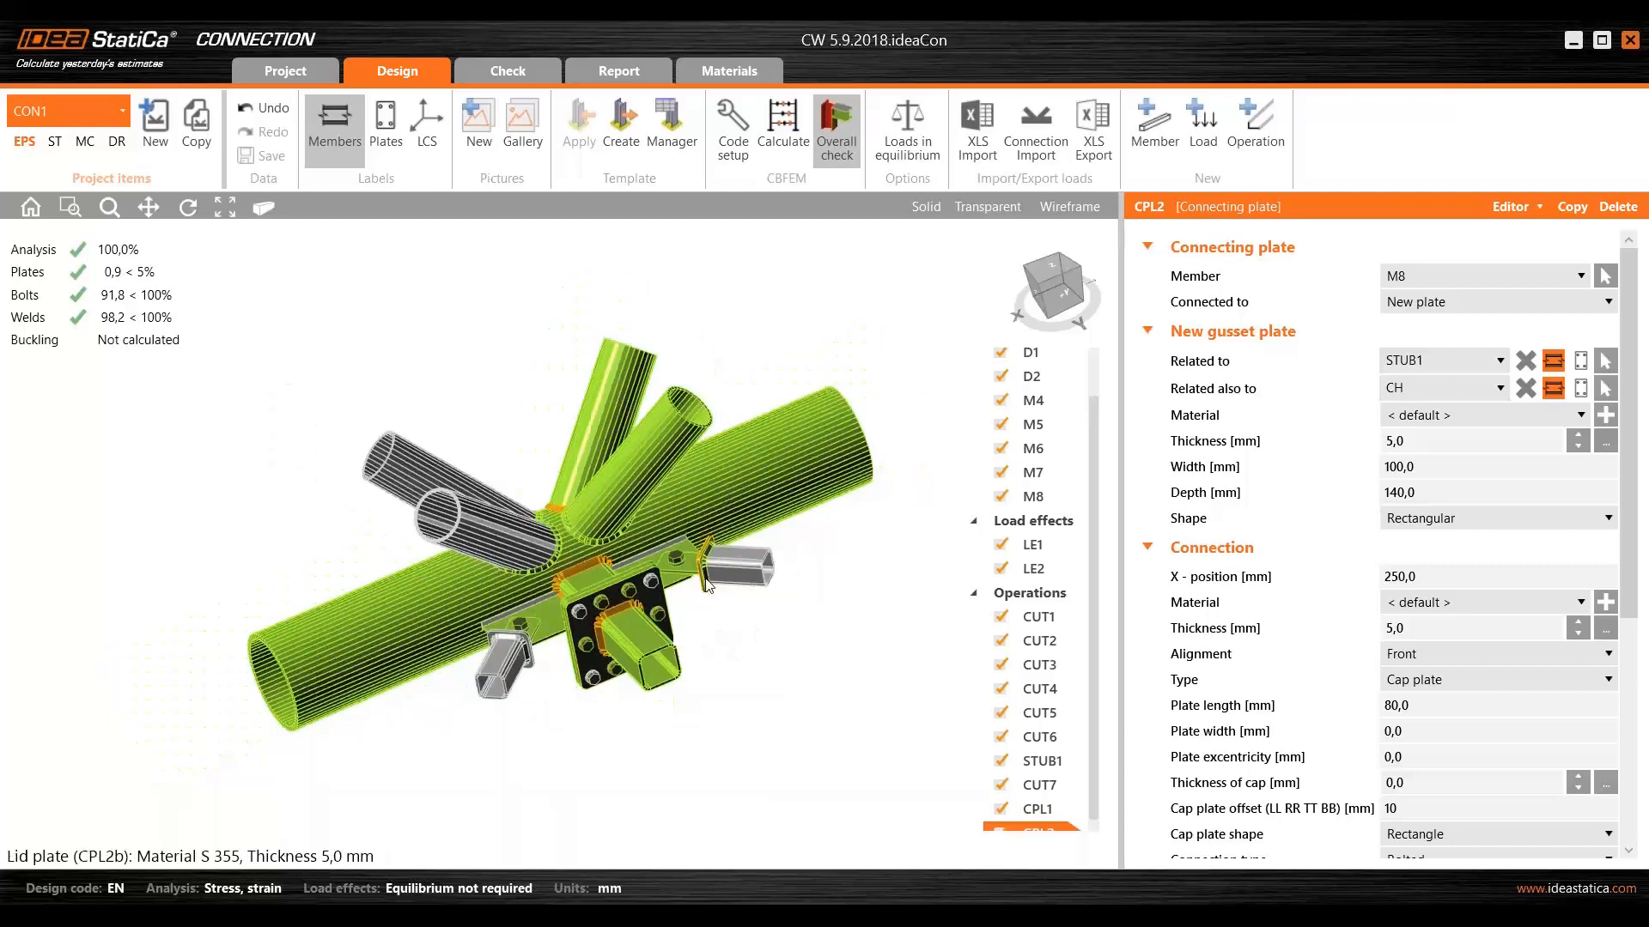
scroll(687, 559, "down", 3)
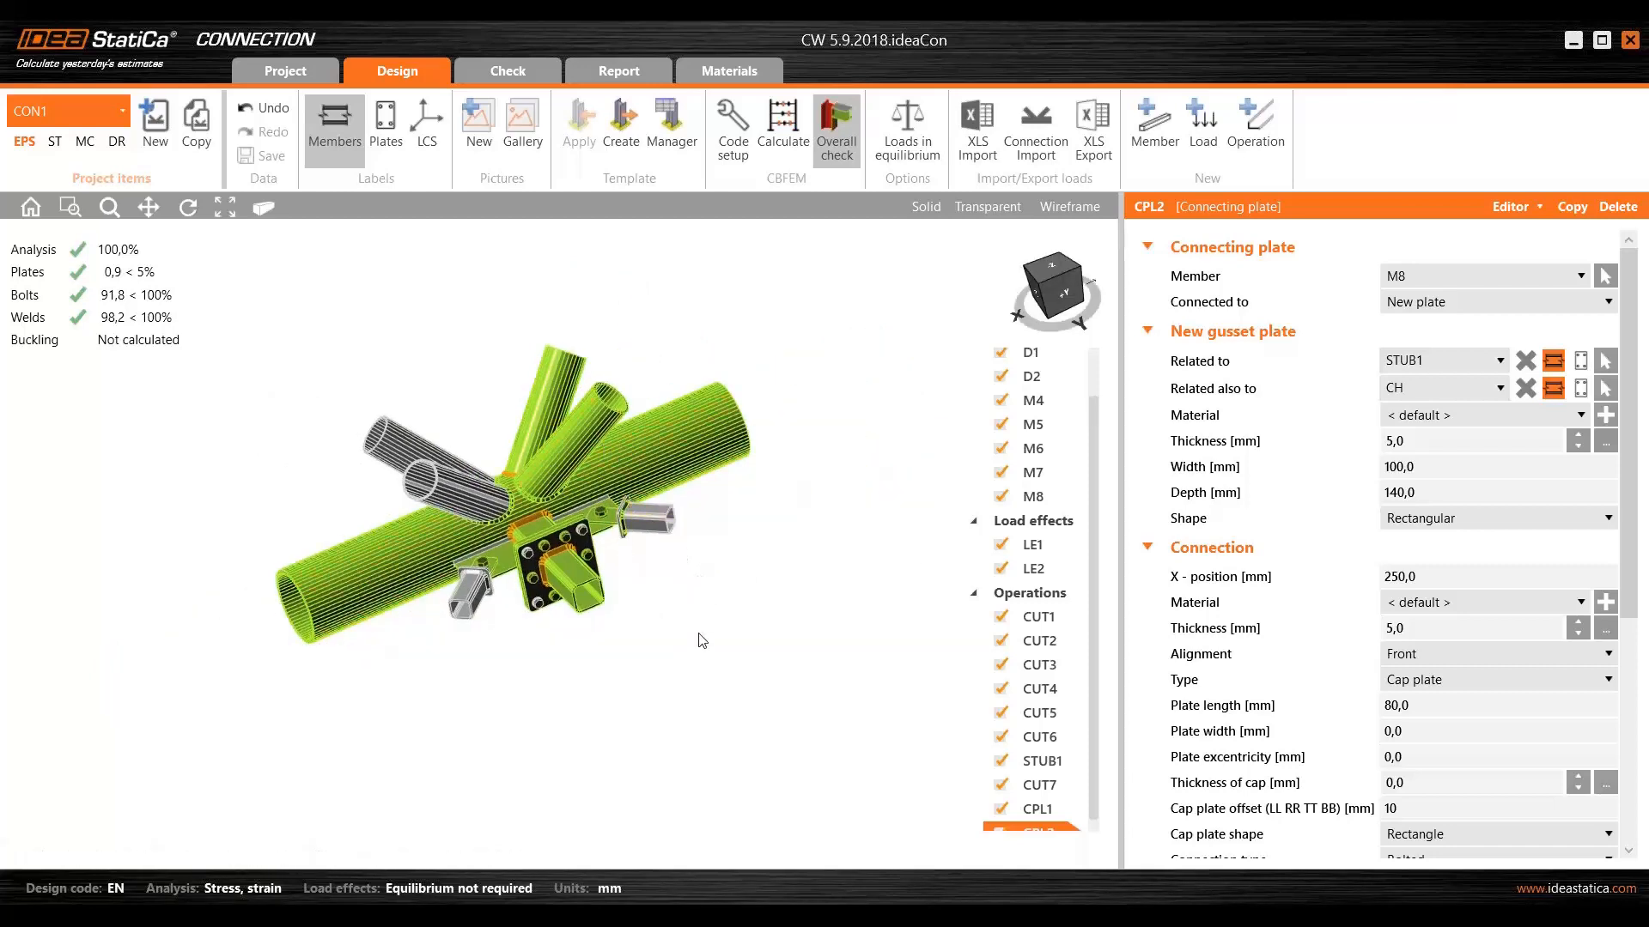
scroll(644, 554, "up", 3)
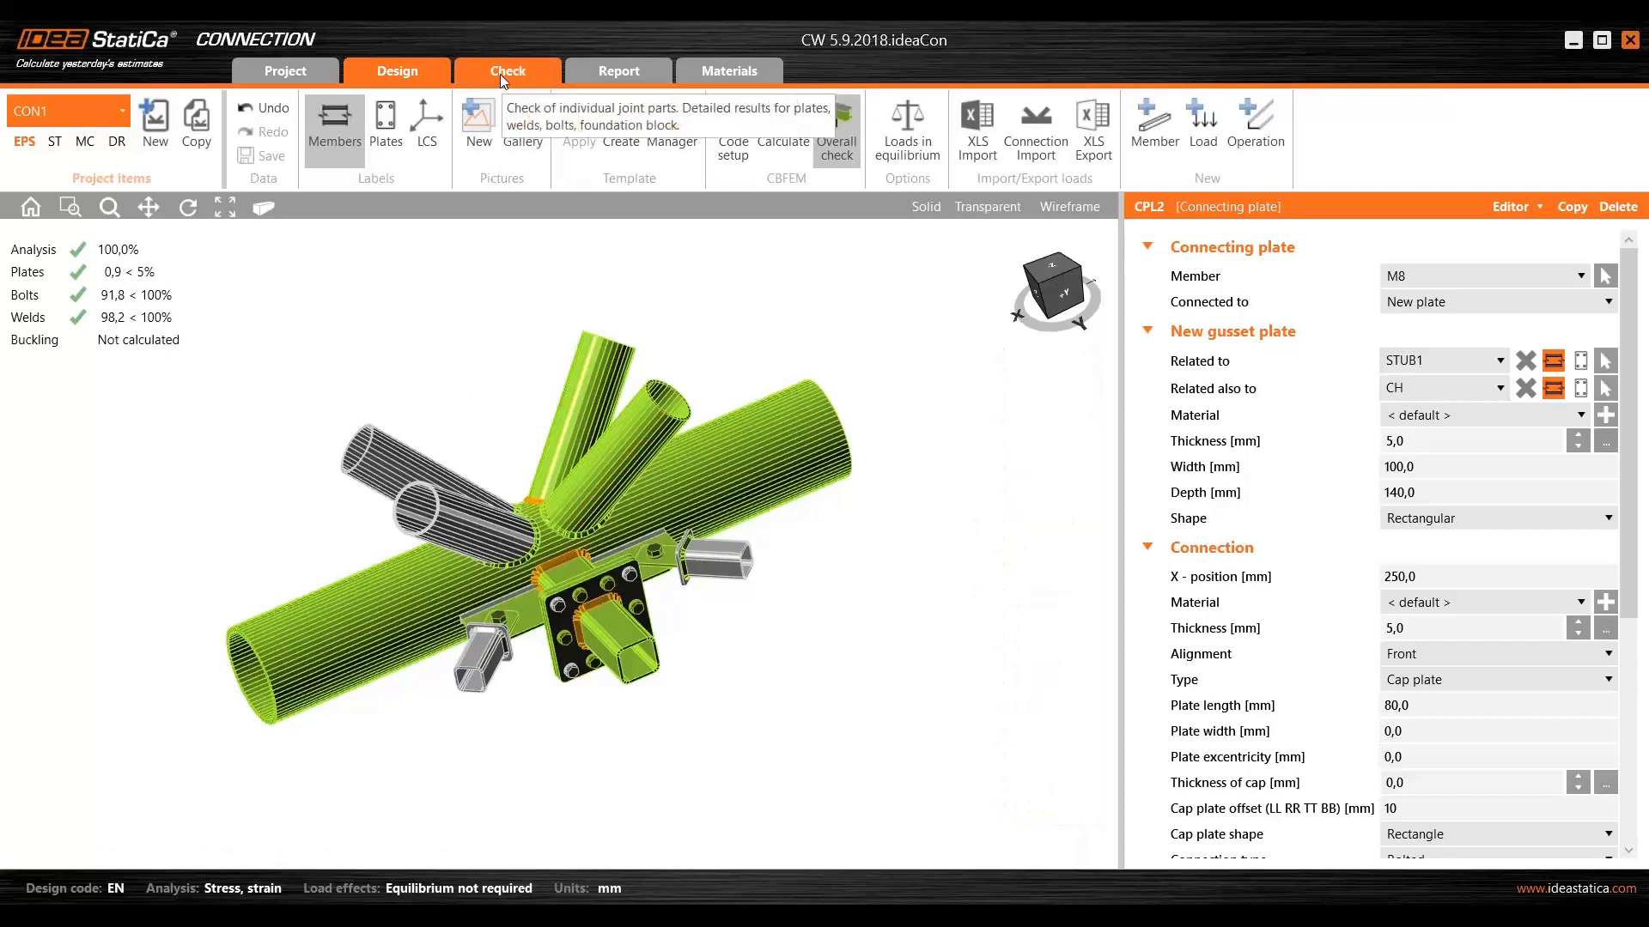
- Open the detailed check results and review the stress and strain table for members and steel plates
left_click(504, 77)
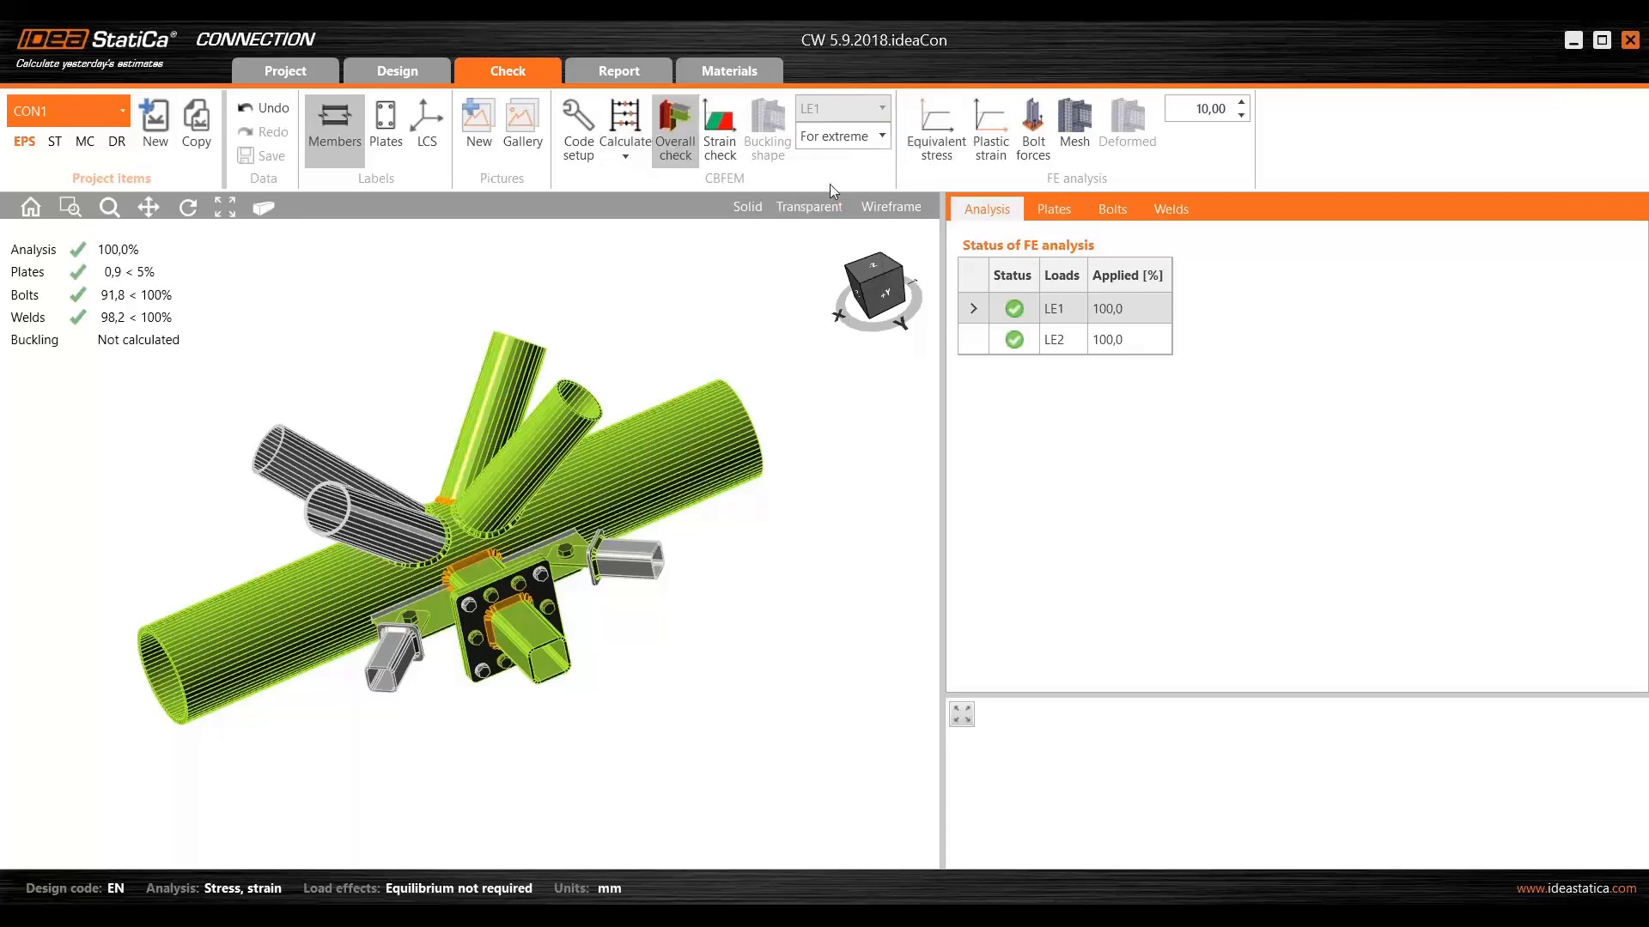
left_click(1061, 217)
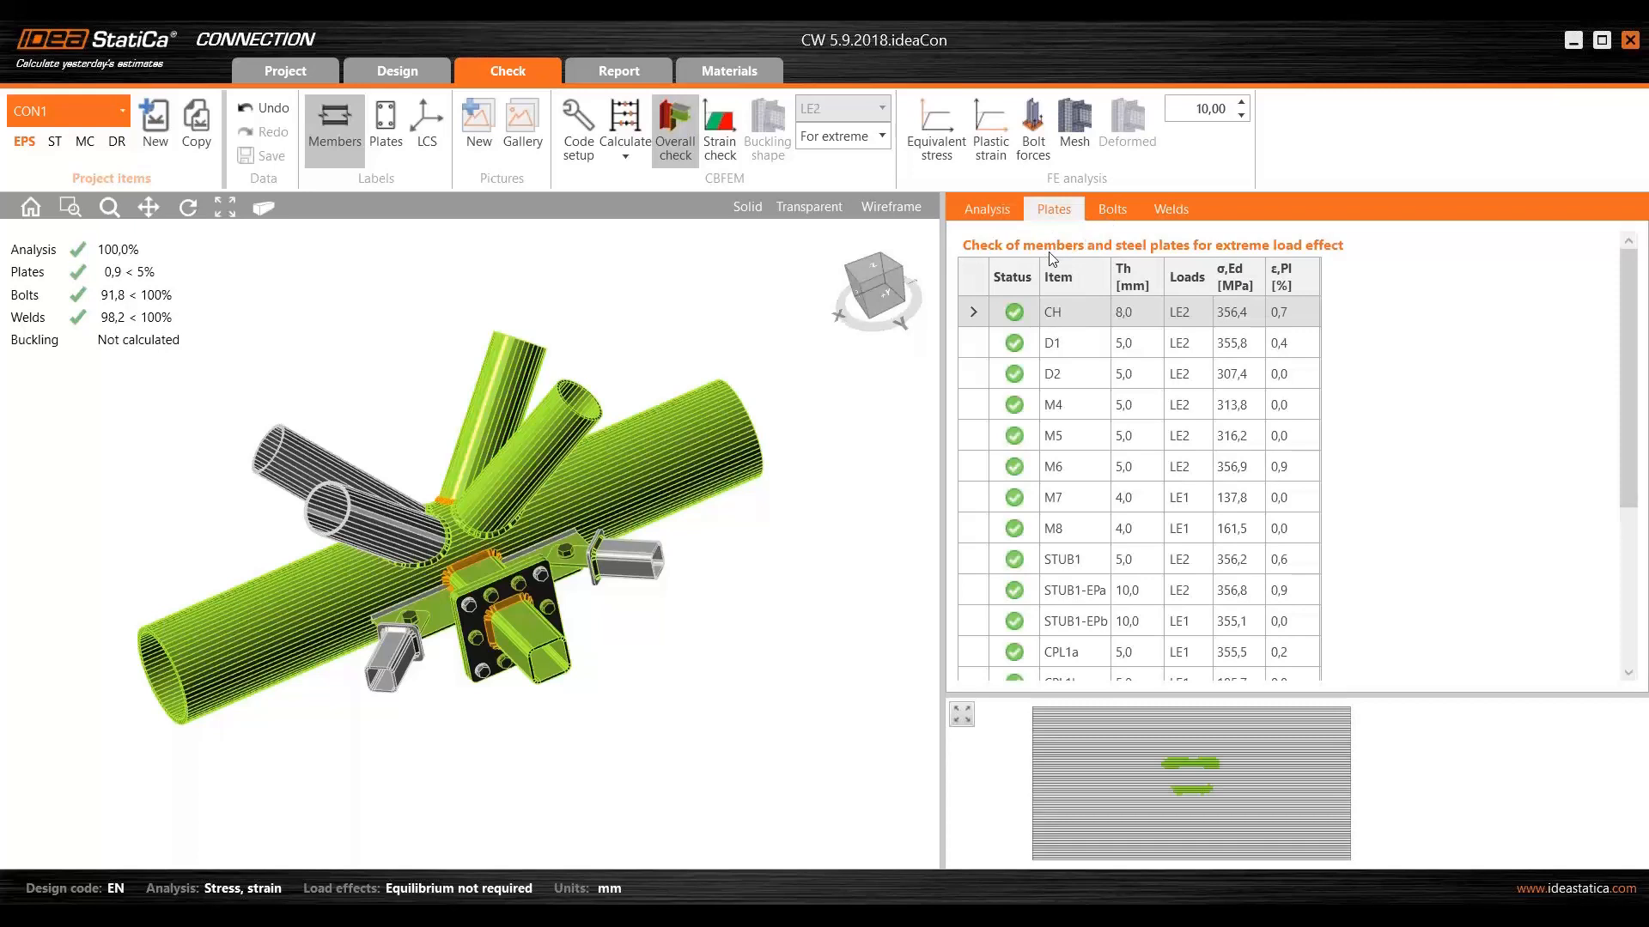
scroll(1213, 375, "down", 2)
scroll(1213, 375, "up", 2)
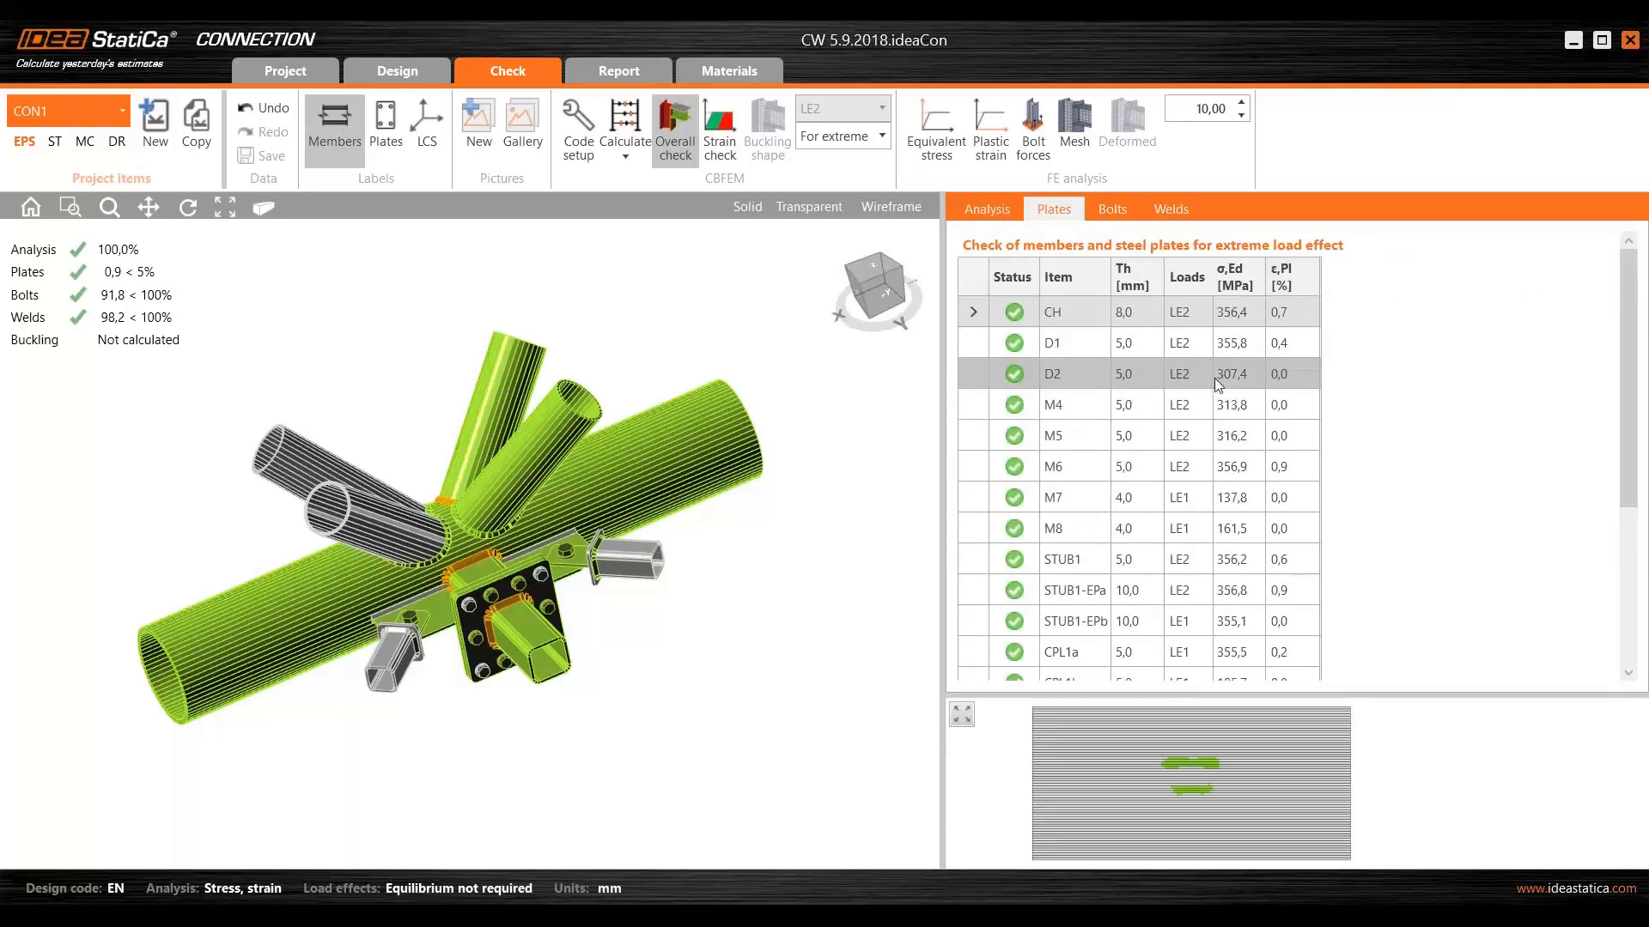
- Review the bolt check table for the extreme load effect, including the design data
left_click(1112, 208)
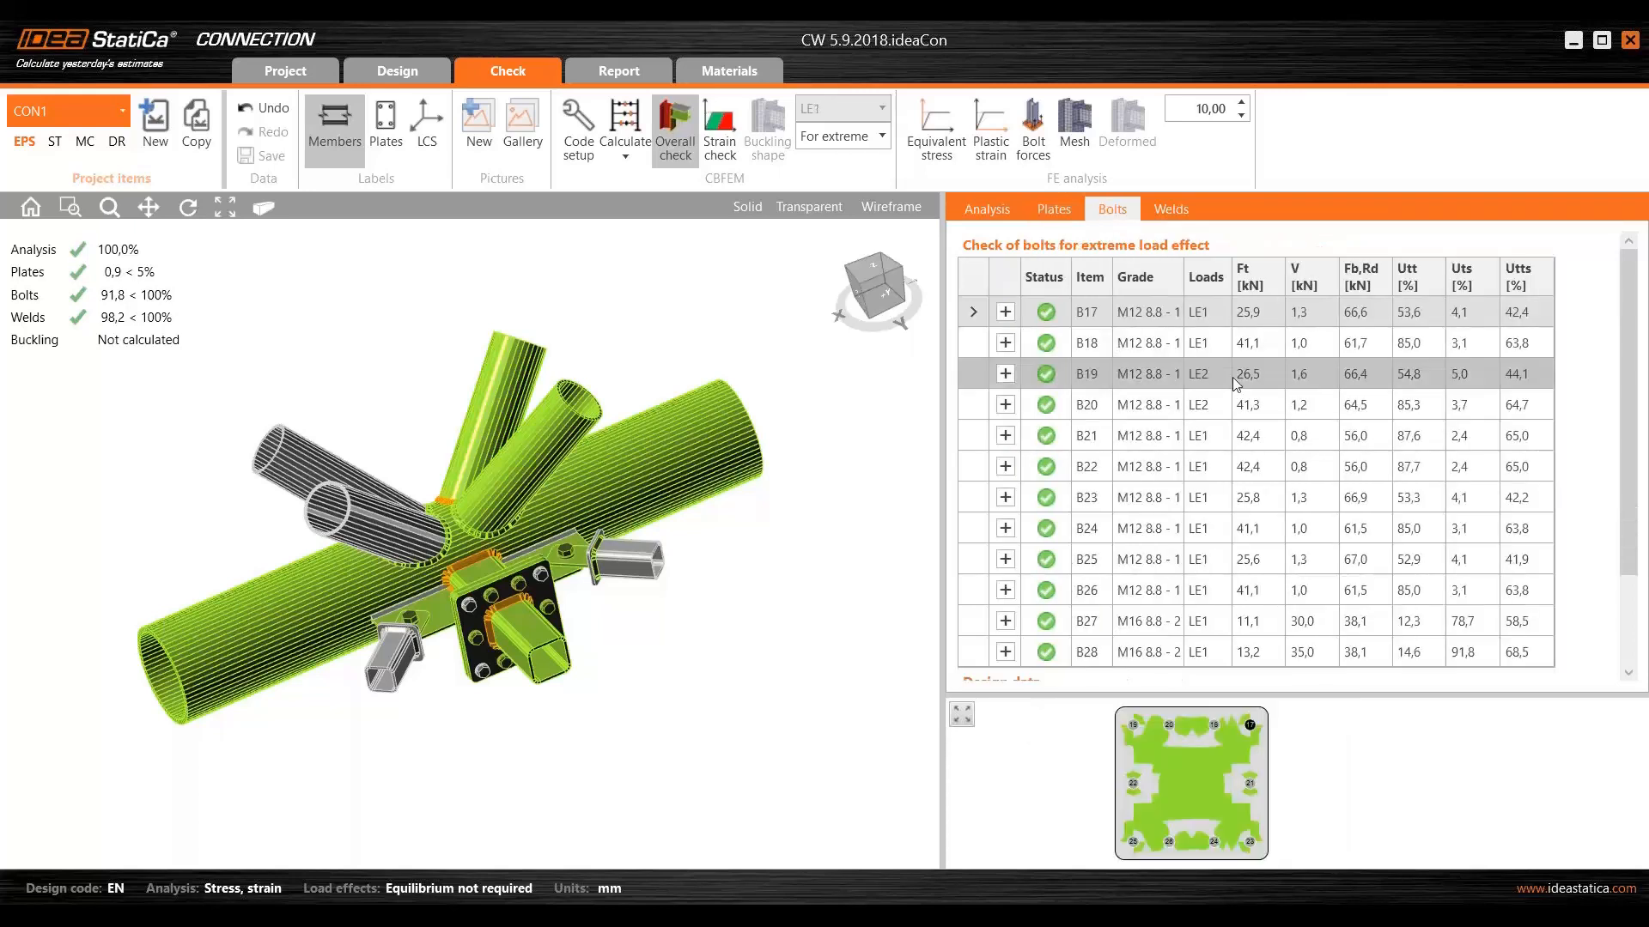
scroll(1259, 424, "down", 5)
scroll(1206, 426, "up", 2)
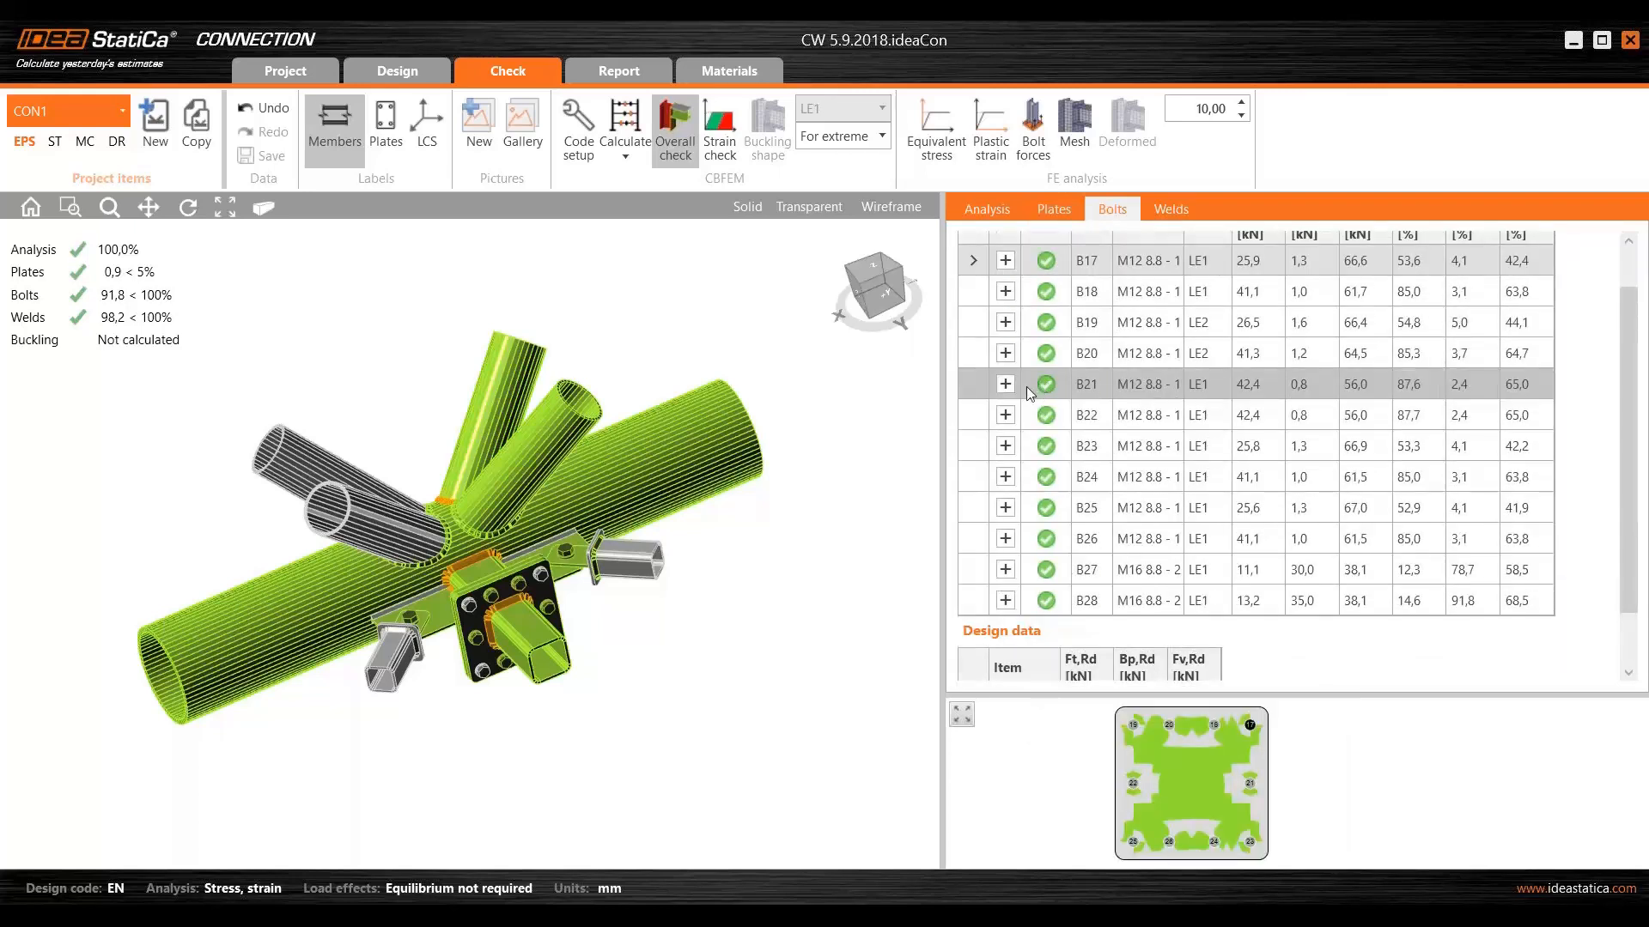
- Inspect the end-plate bolts in the model and review the detailed check formulas of bolt B20
scroll(487, 606, "up", 2)
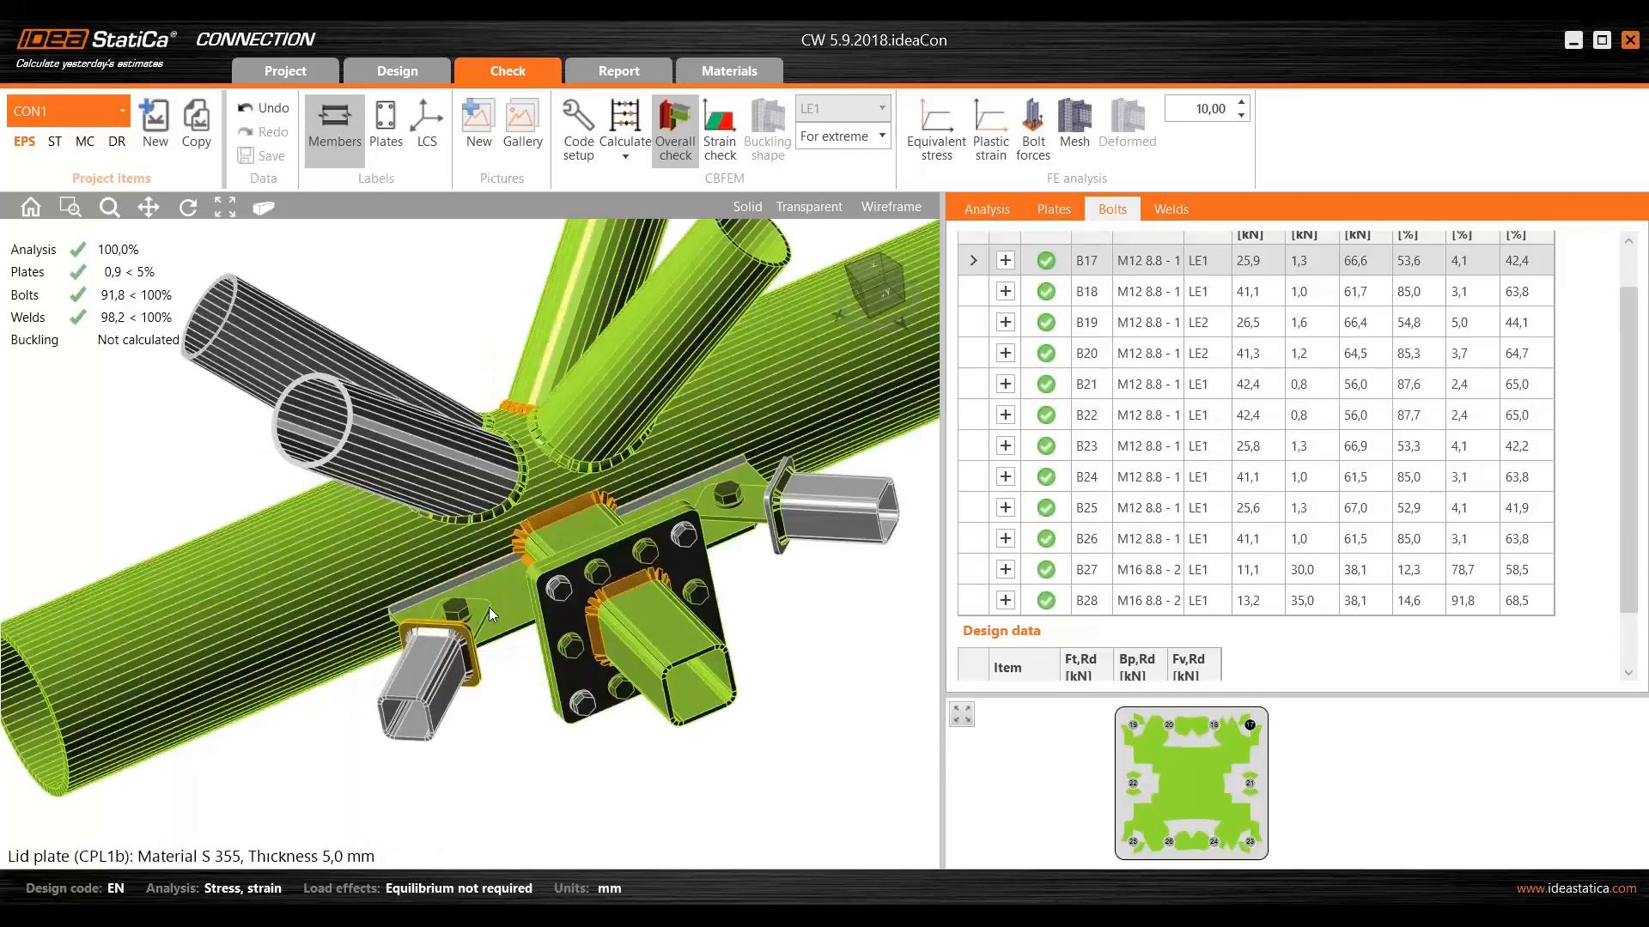
scroll(592, 571, "up", 2)
scroll(614, 568, "up", 2)
left_click(626, 572)
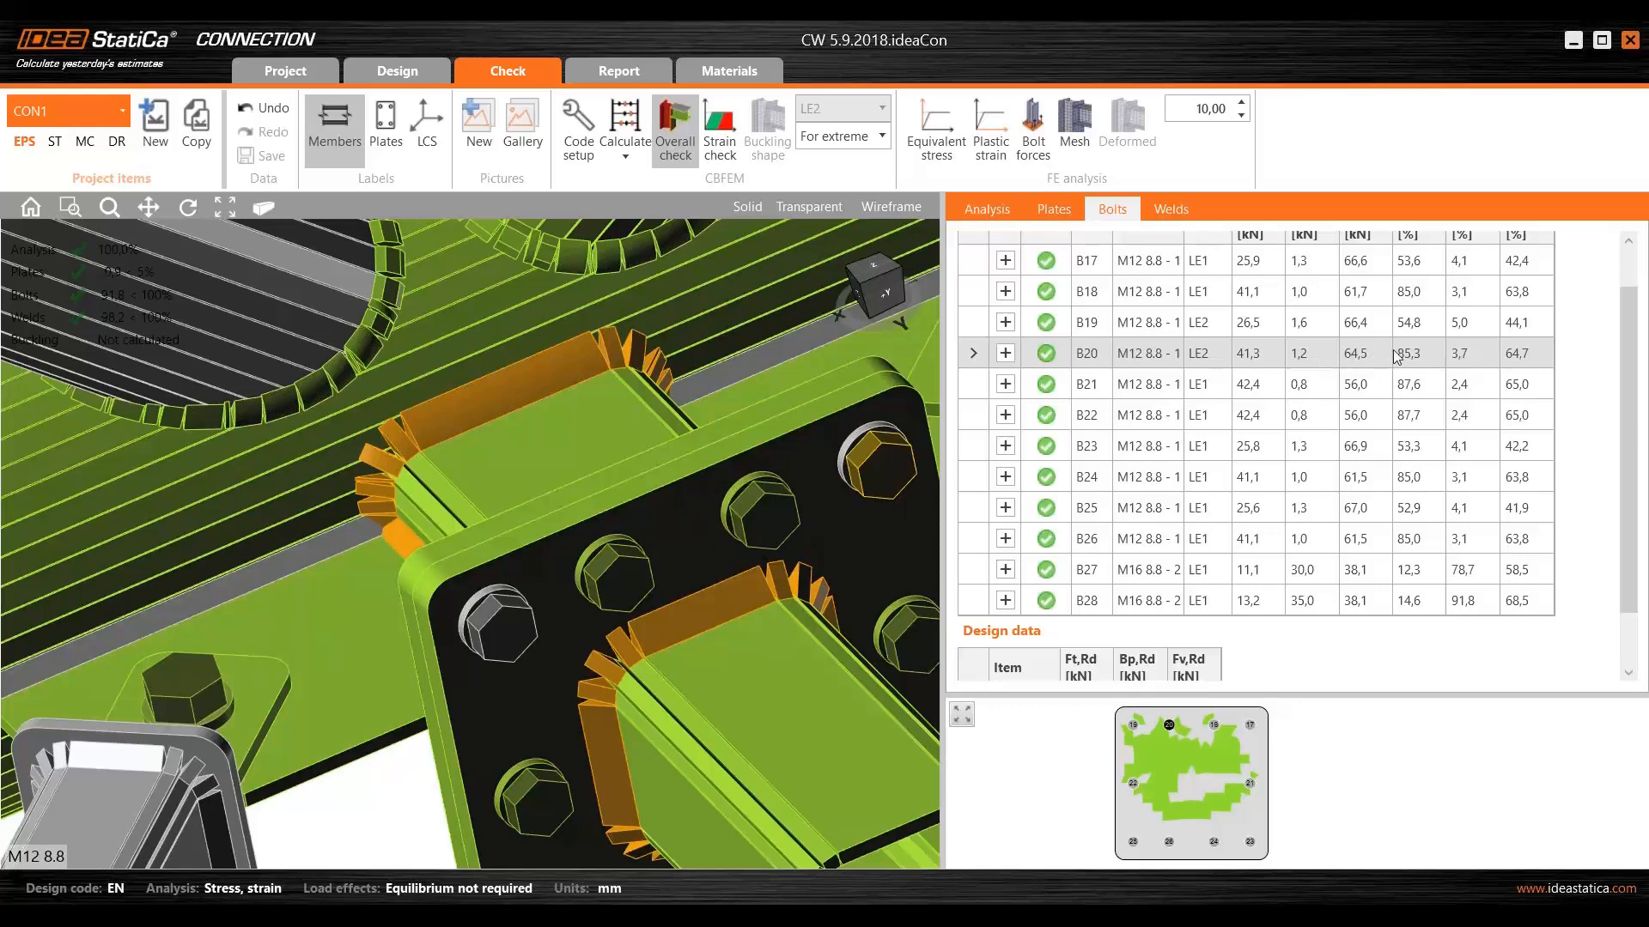
left_click(1436, 360)
scroll(1418, 363, "up", 1)
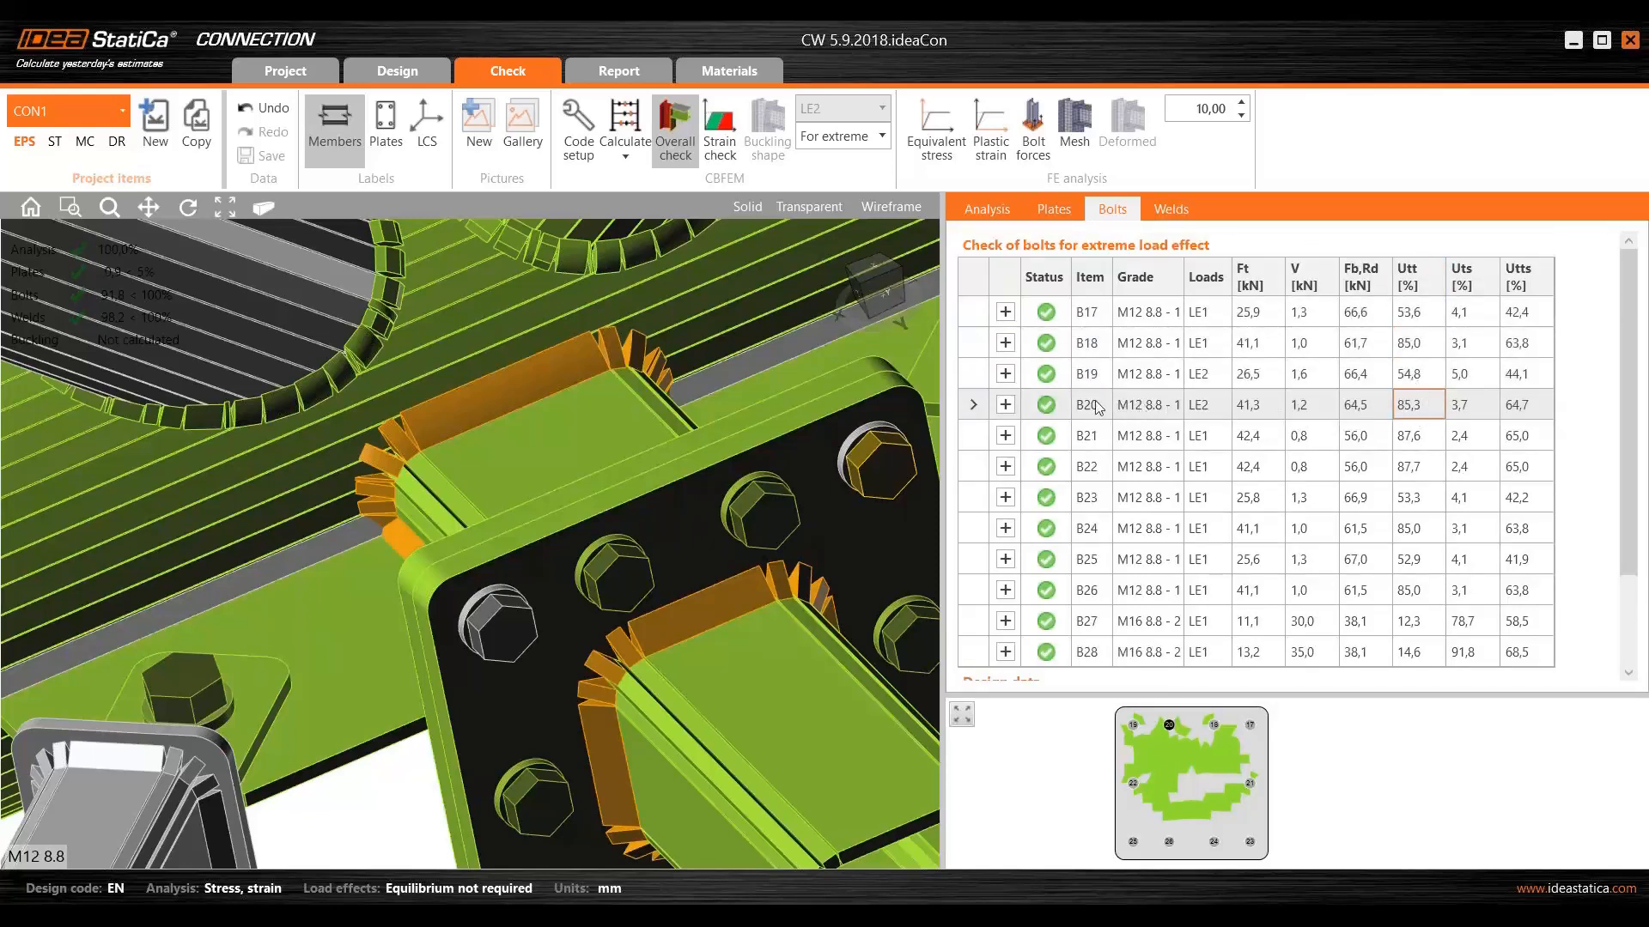
left_click(1007, 405)
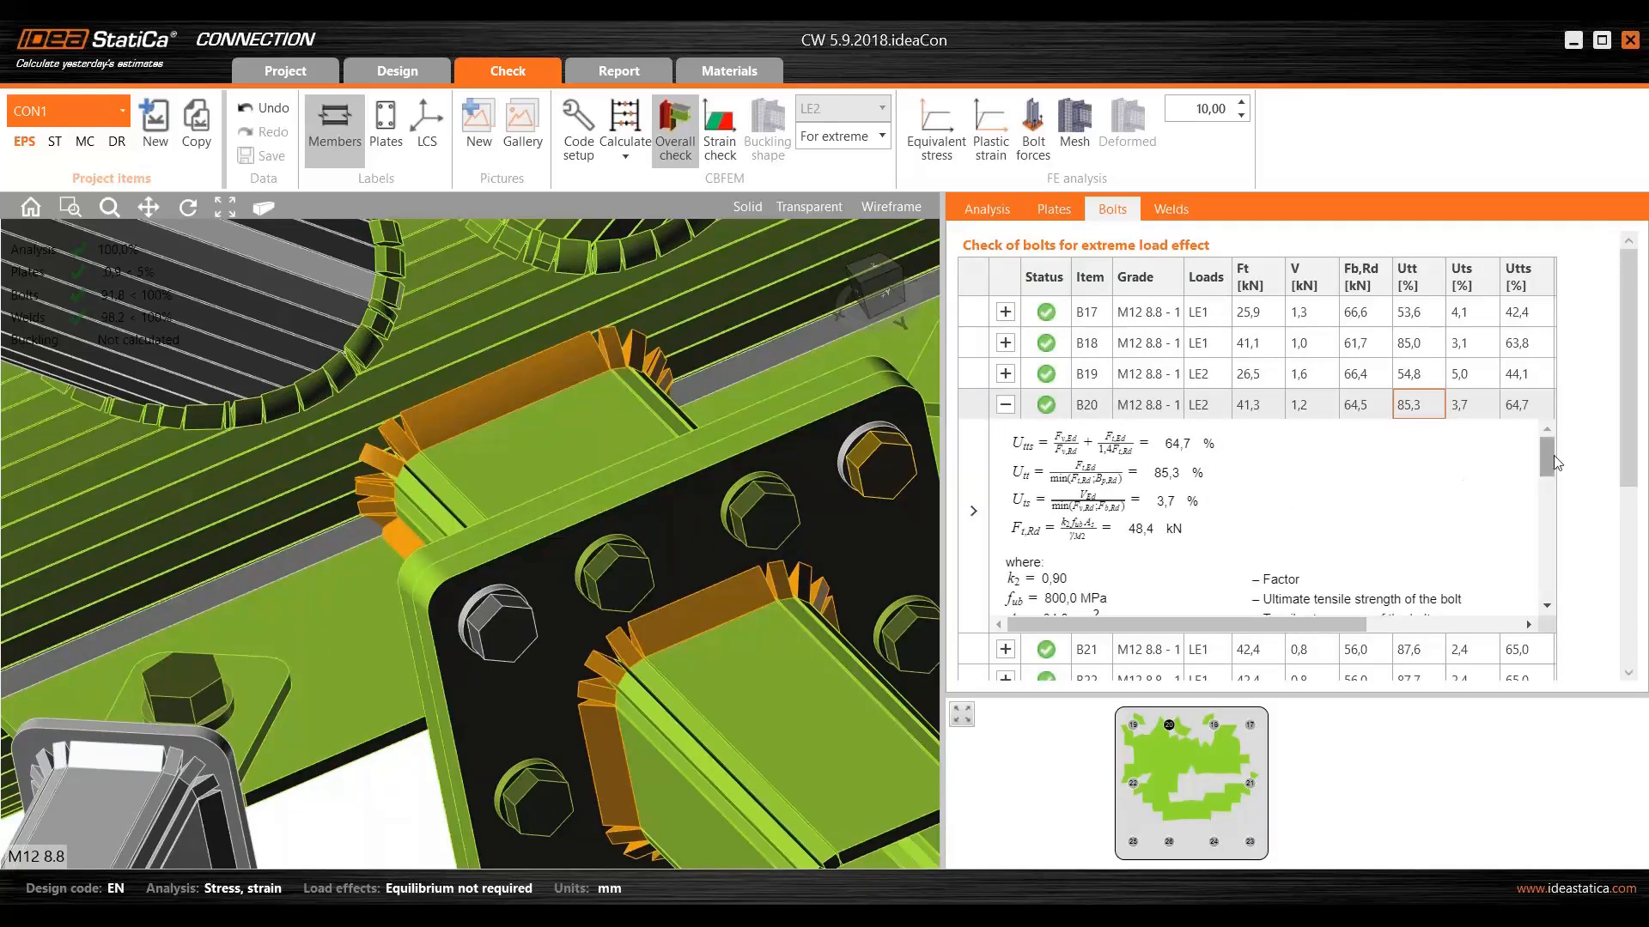
left_click_drag(1547, 458, 1547, 551)
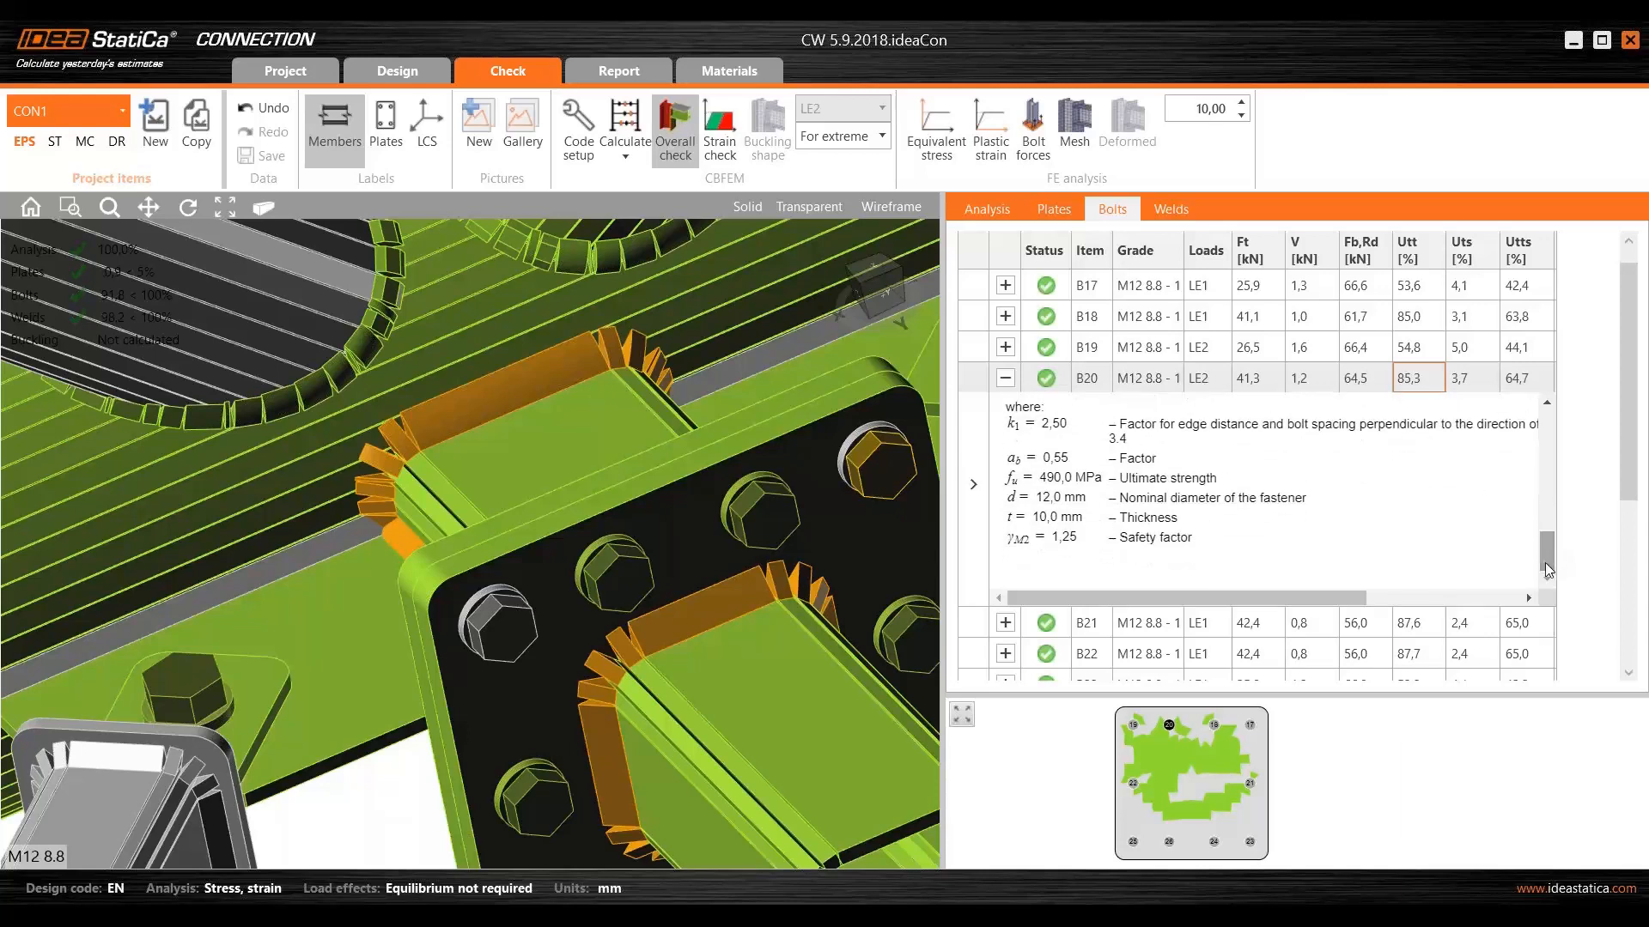
scroll(708, 583, "down", 6)
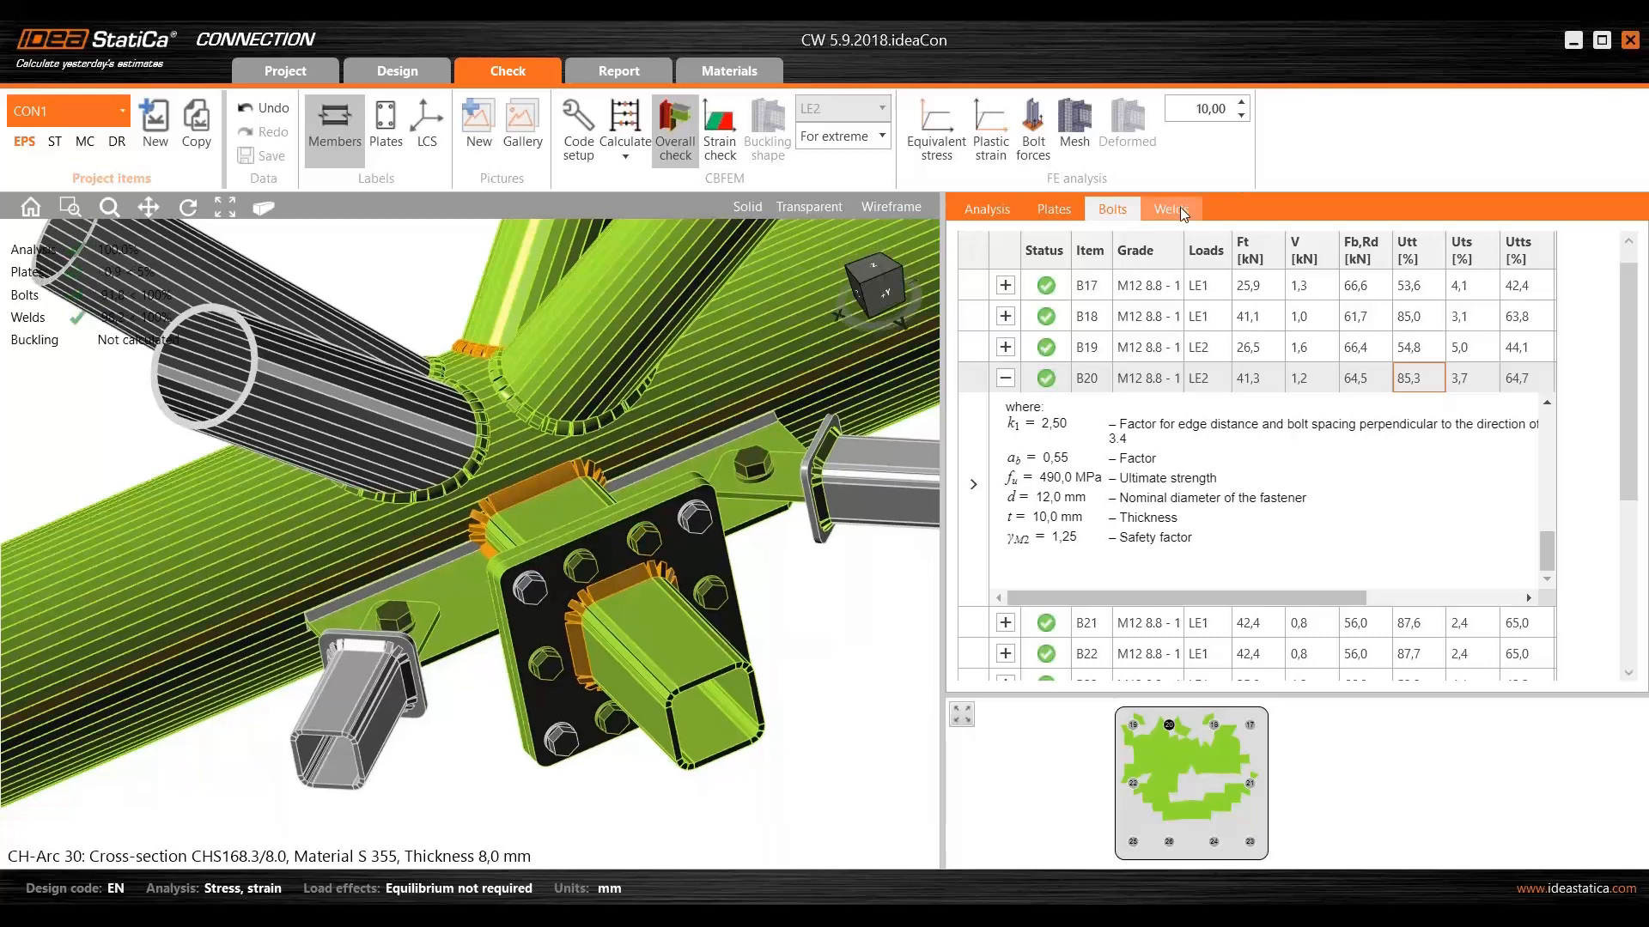
- Review the weld check table for the extreme load effect, including the details of welds M5-arc 1 and M4-arc 10
left_click(1179, 208)
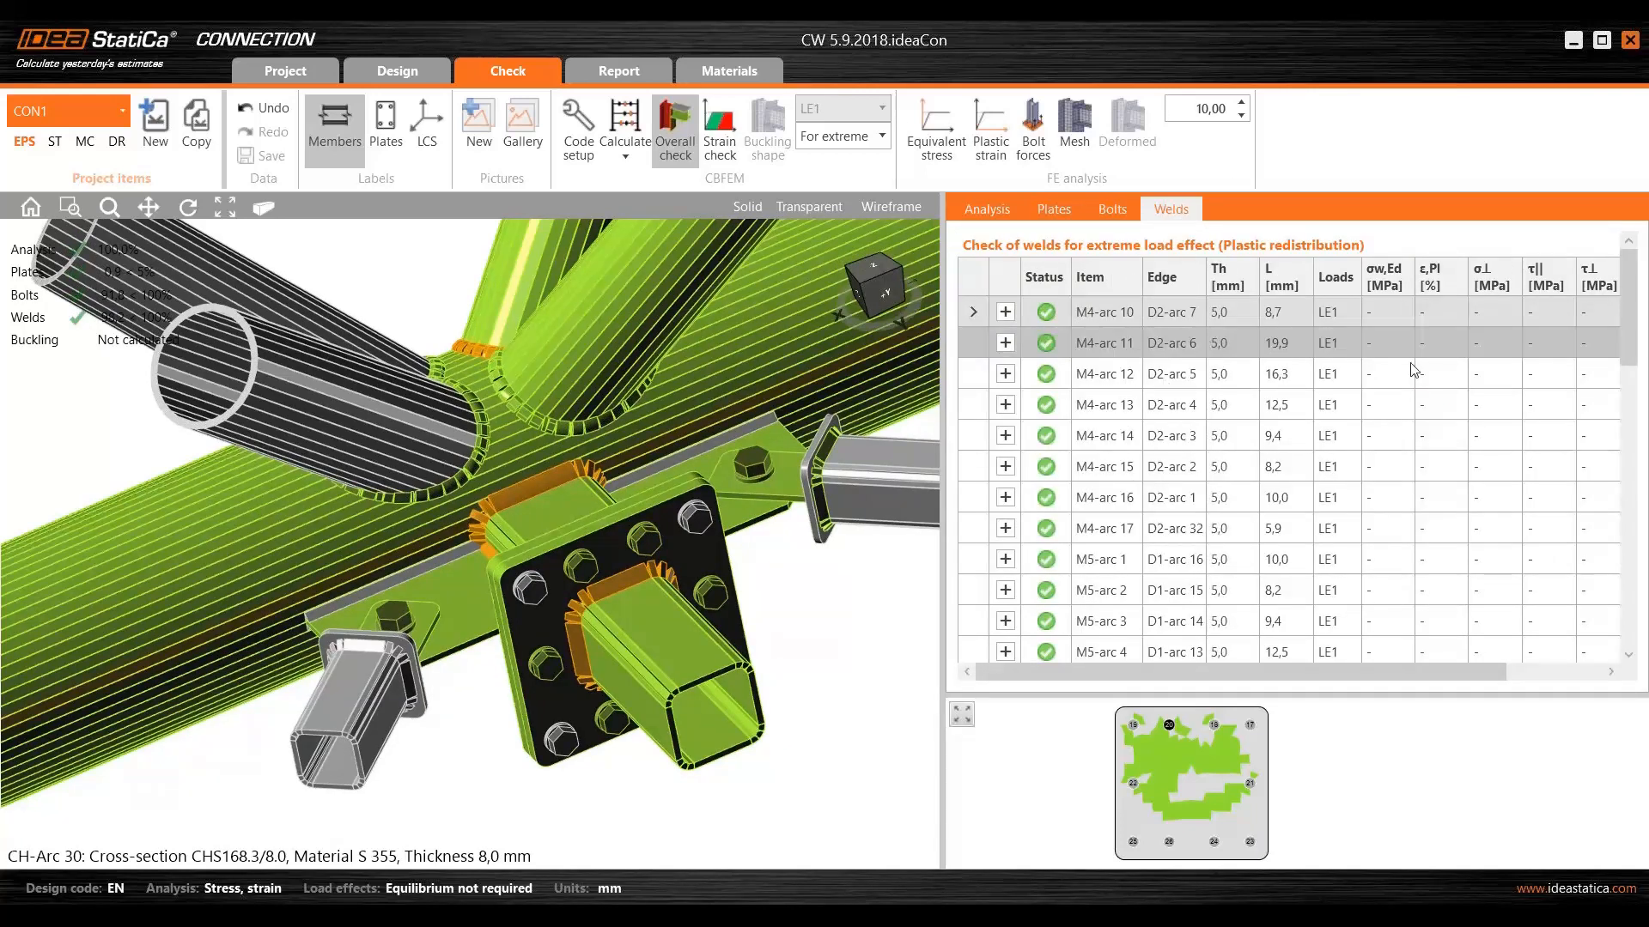
left_click_drag(1630, 292, 1630, 338)
left_click(1006, 397)
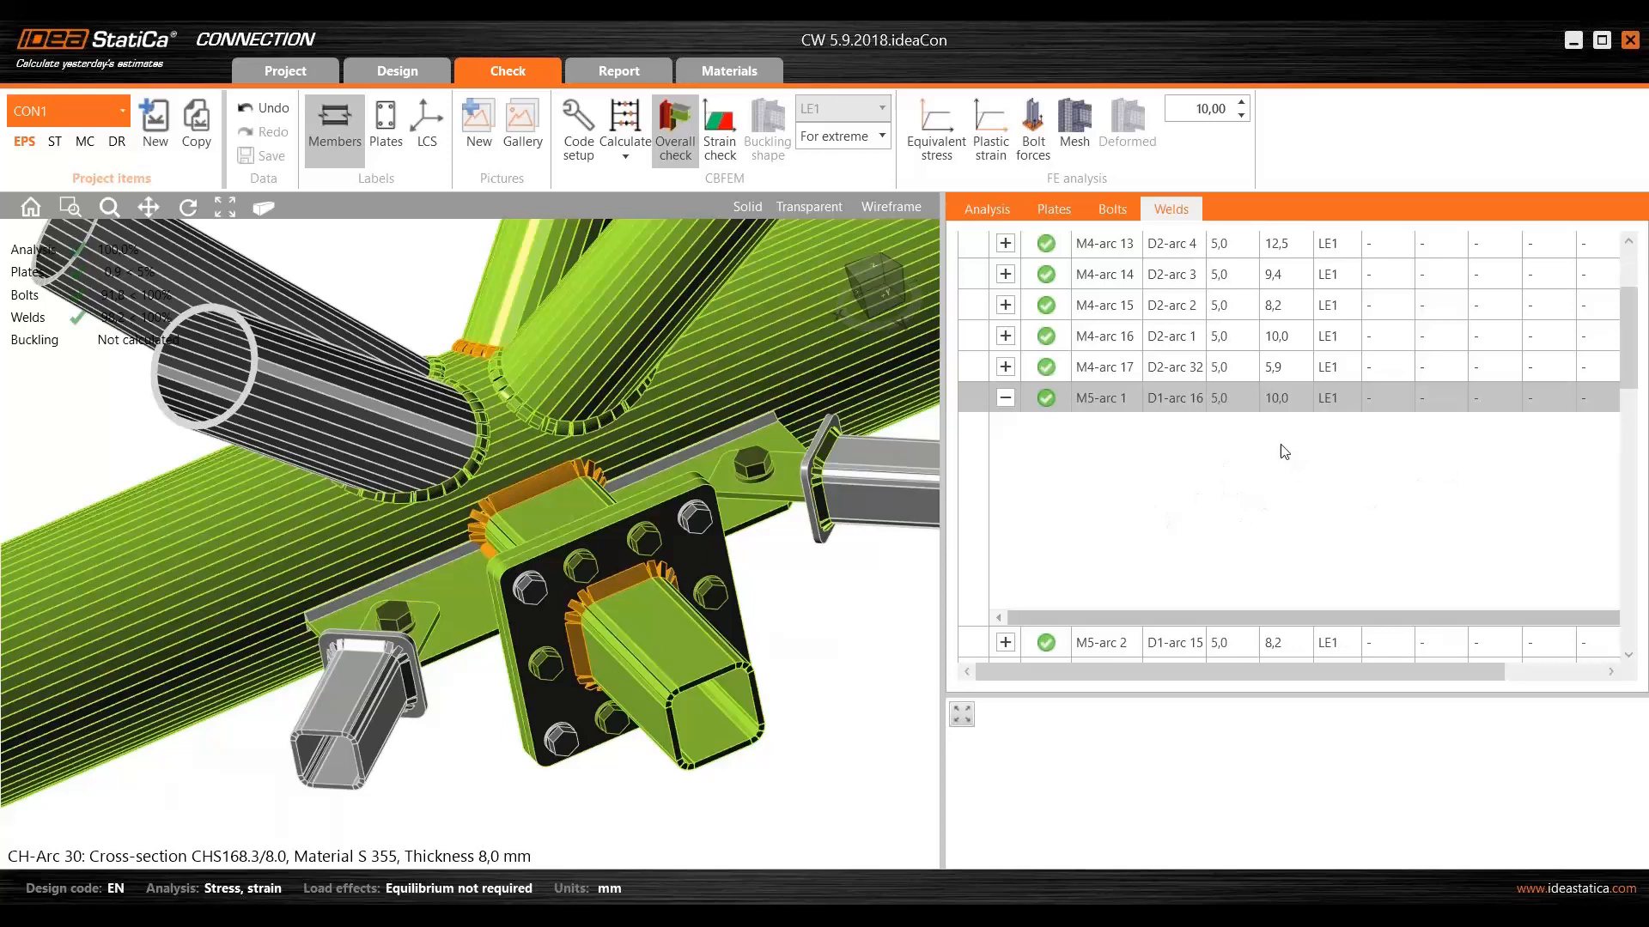
scroll(1288, 395, "up", 5)
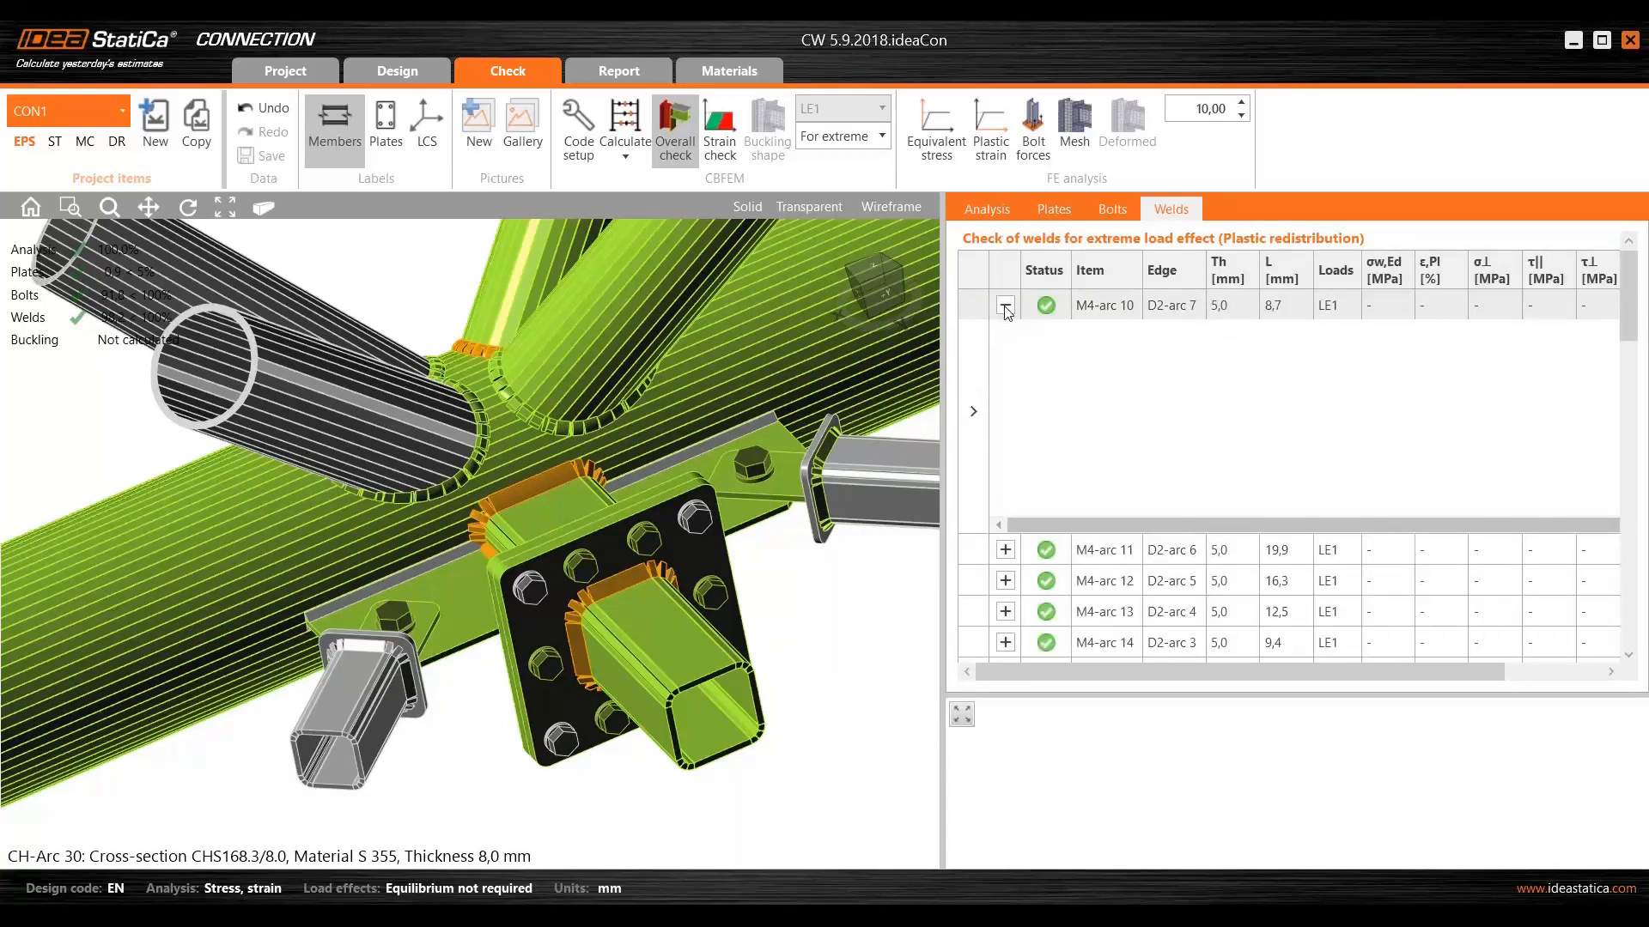
scroll(1151, 377, "down", 1)
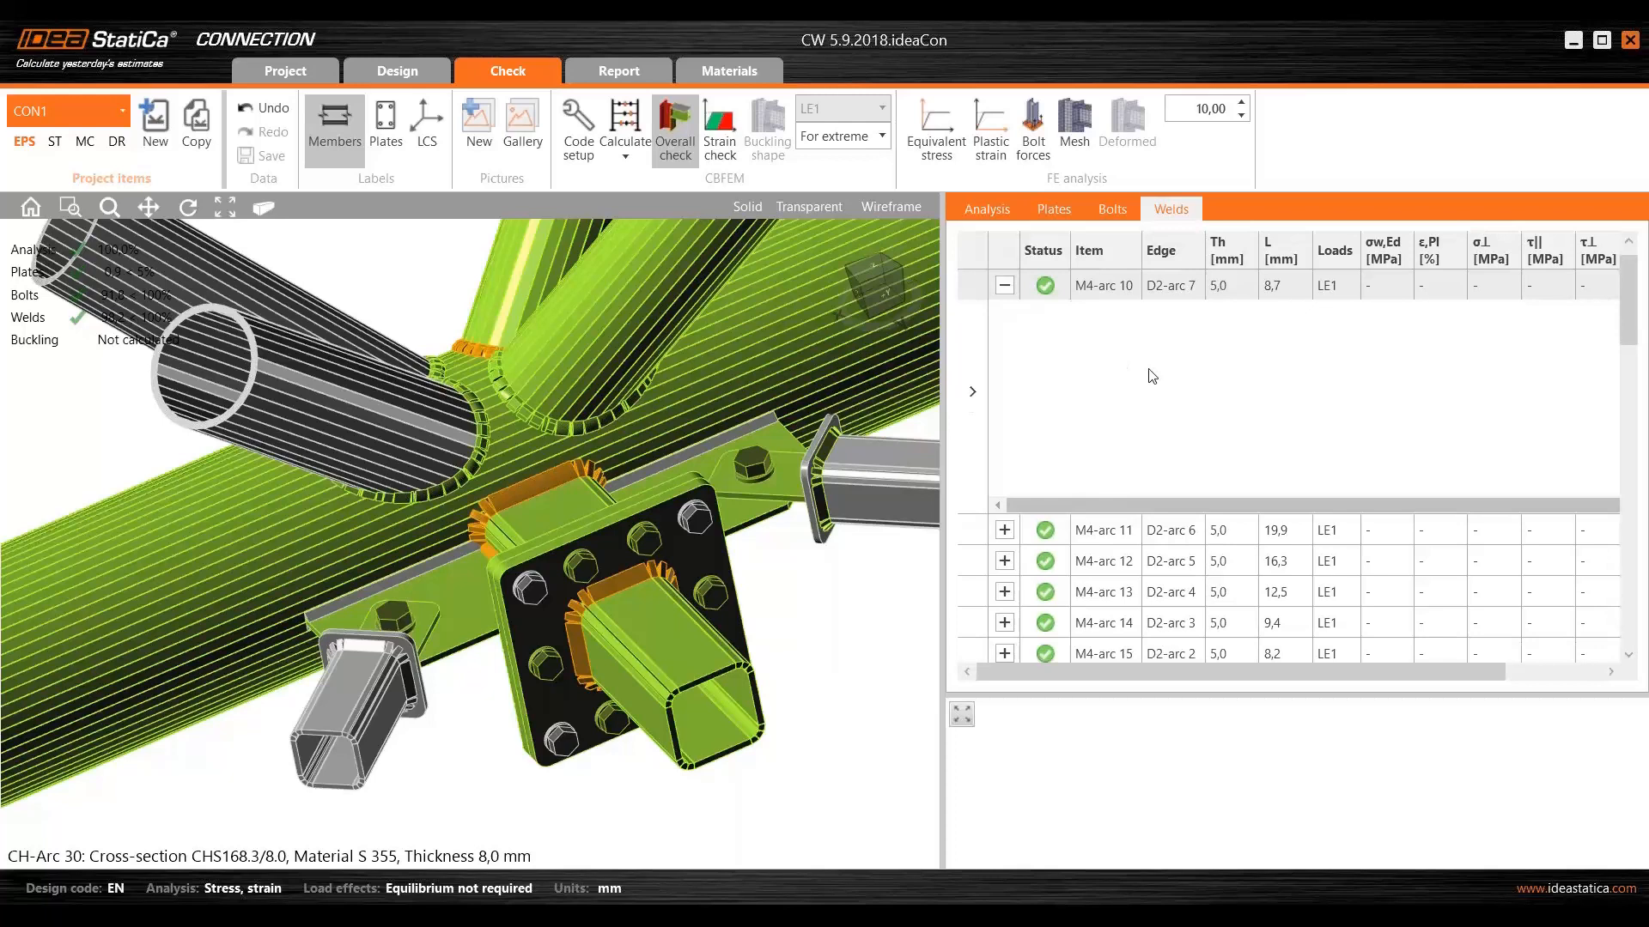
left_click(1004, 285)
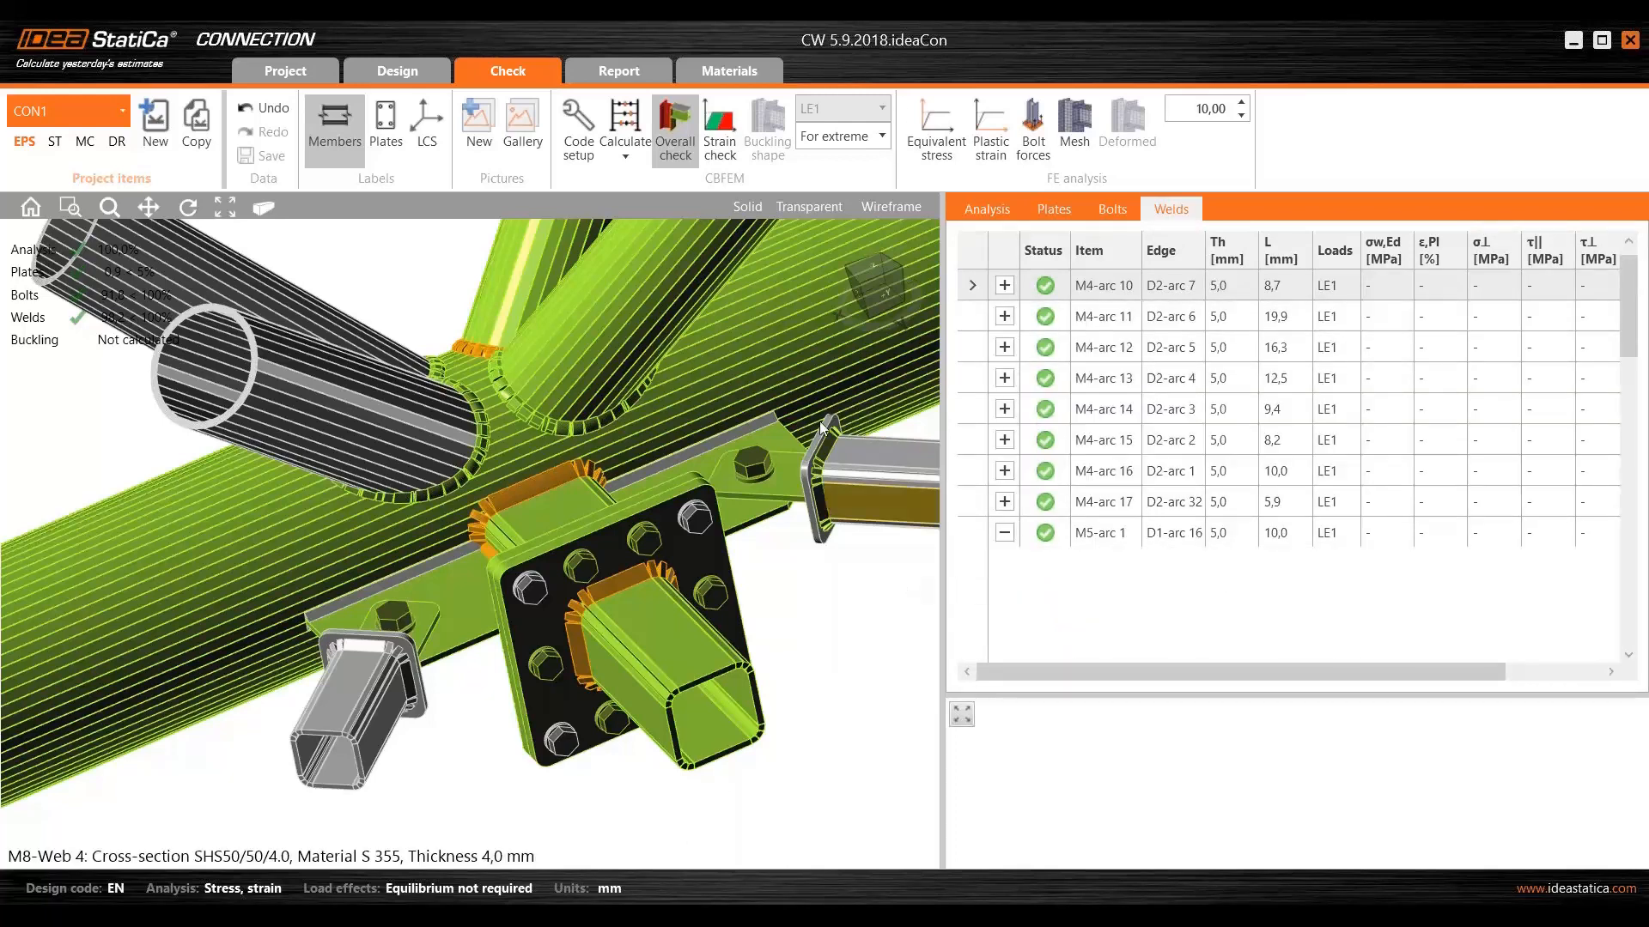
scroll(827, 268, "down", 3)
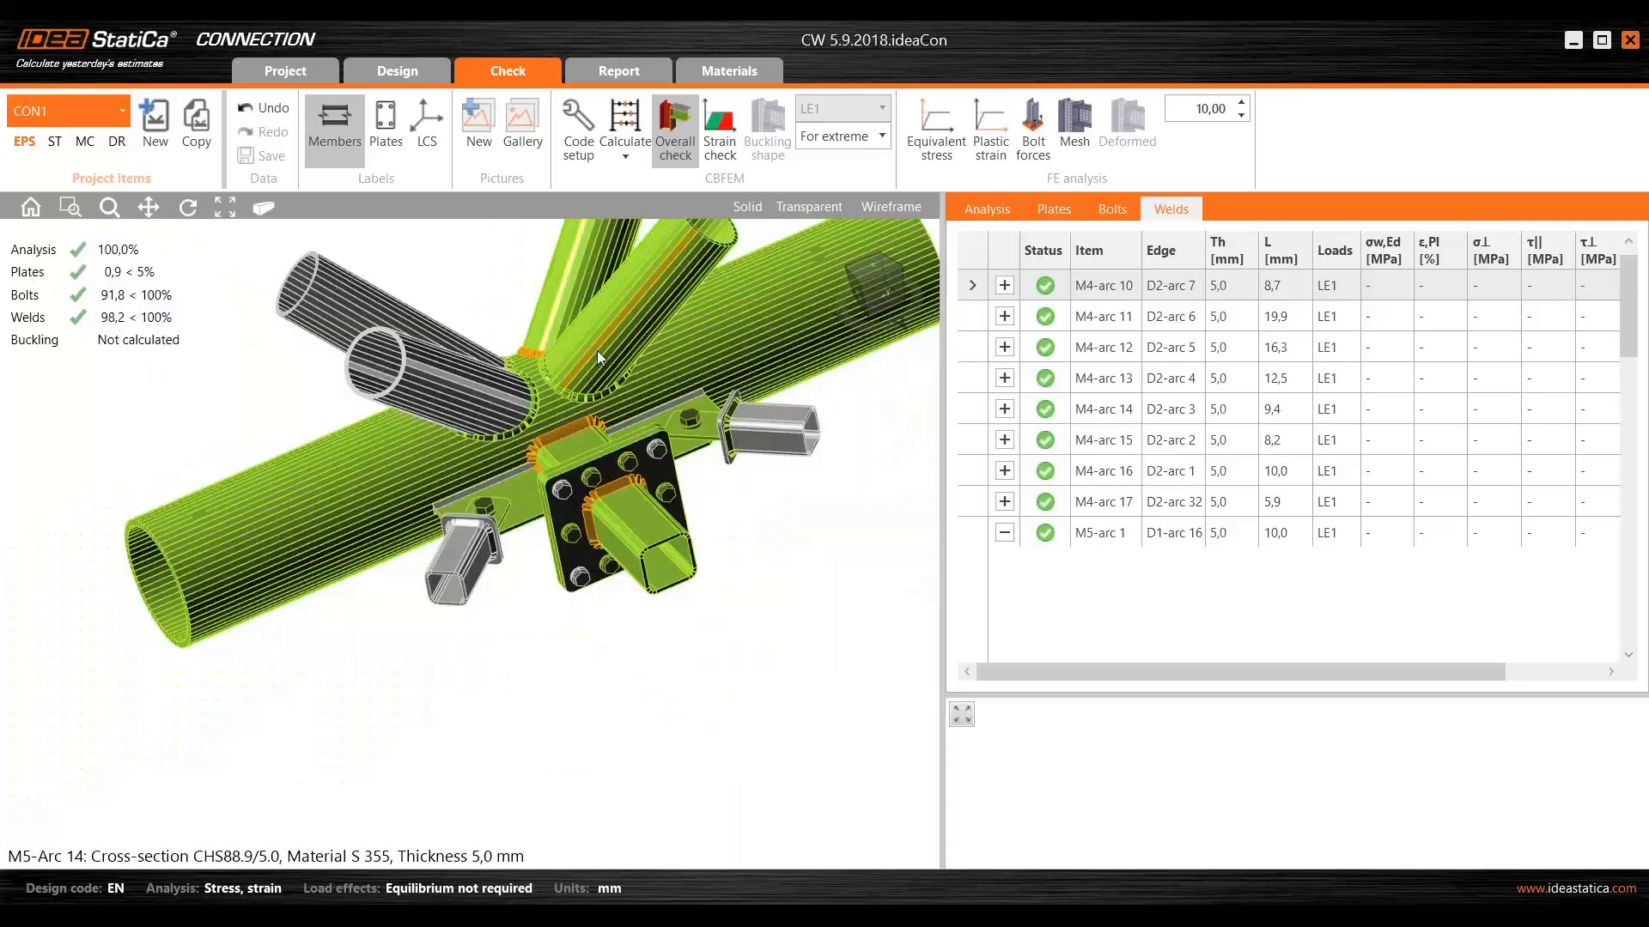
middle_click_drag(629, 348, 552, 460)
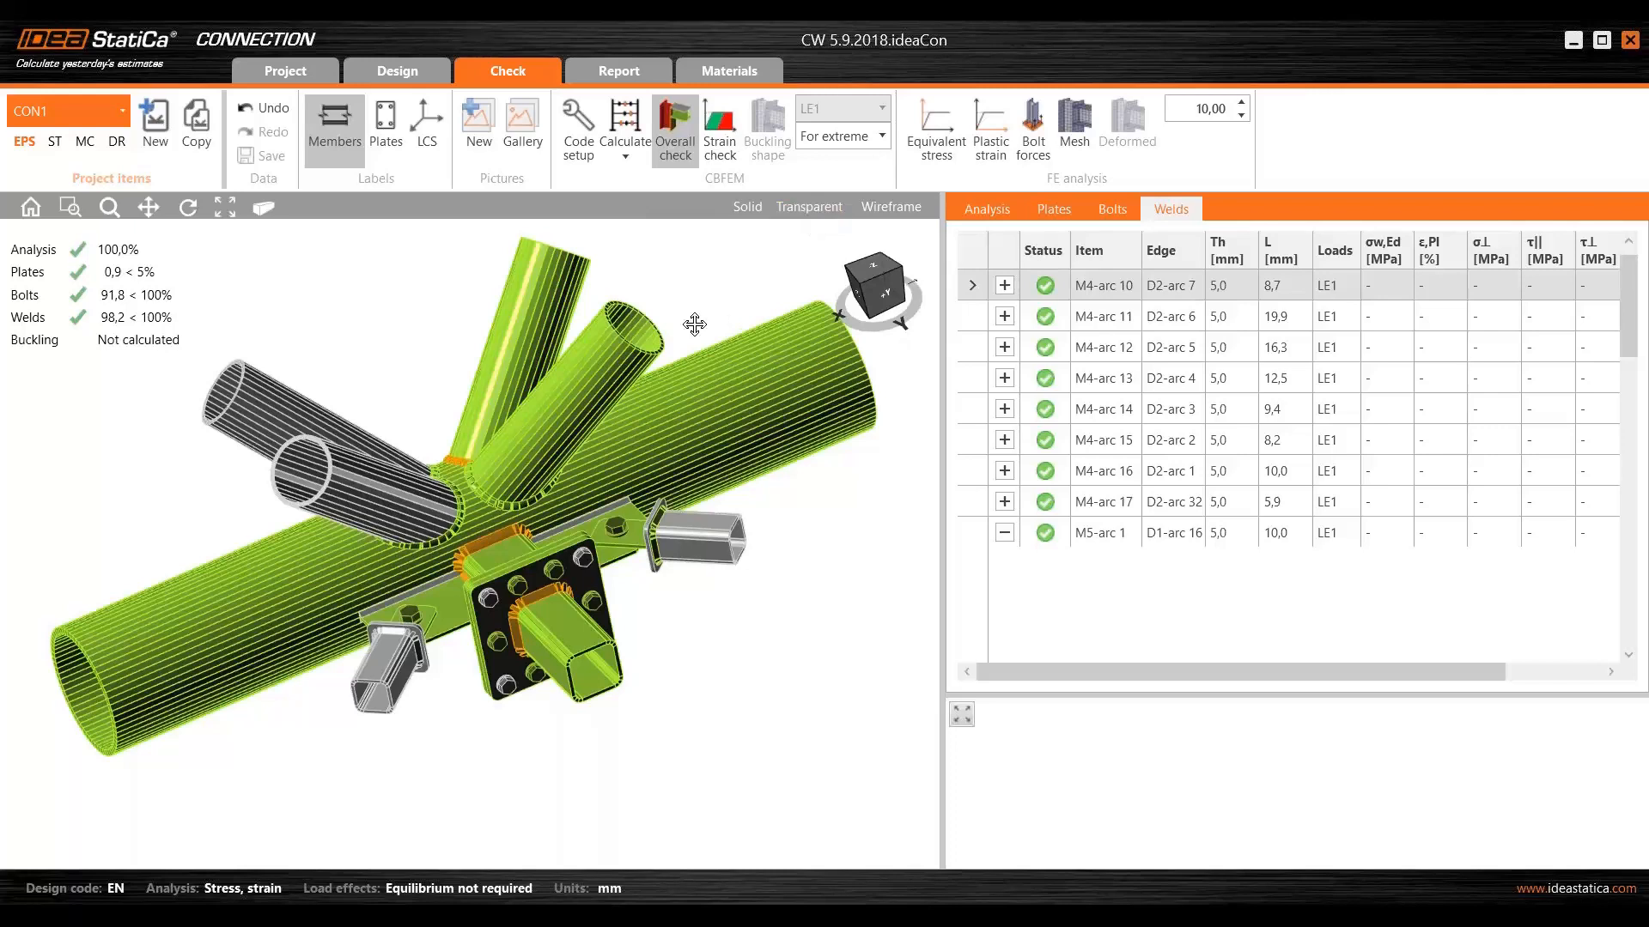
middle_click_drag(691, 322, 655, 357)
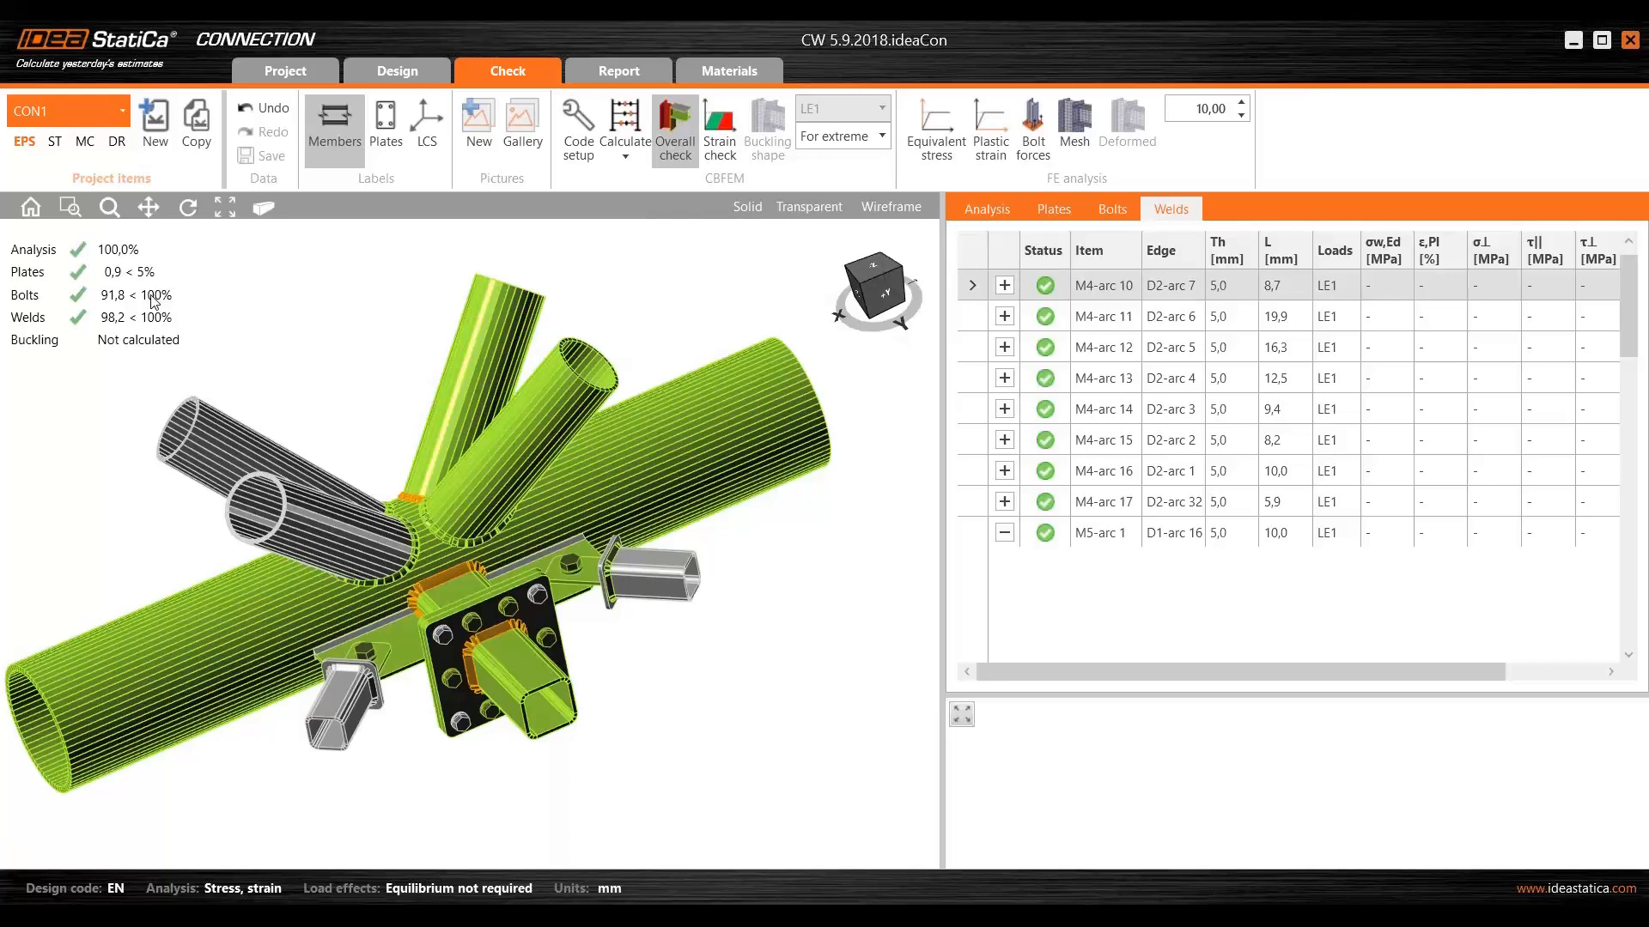
- Show the check results for the current load effect and examine the joint under LE1
left_click(835, 135)
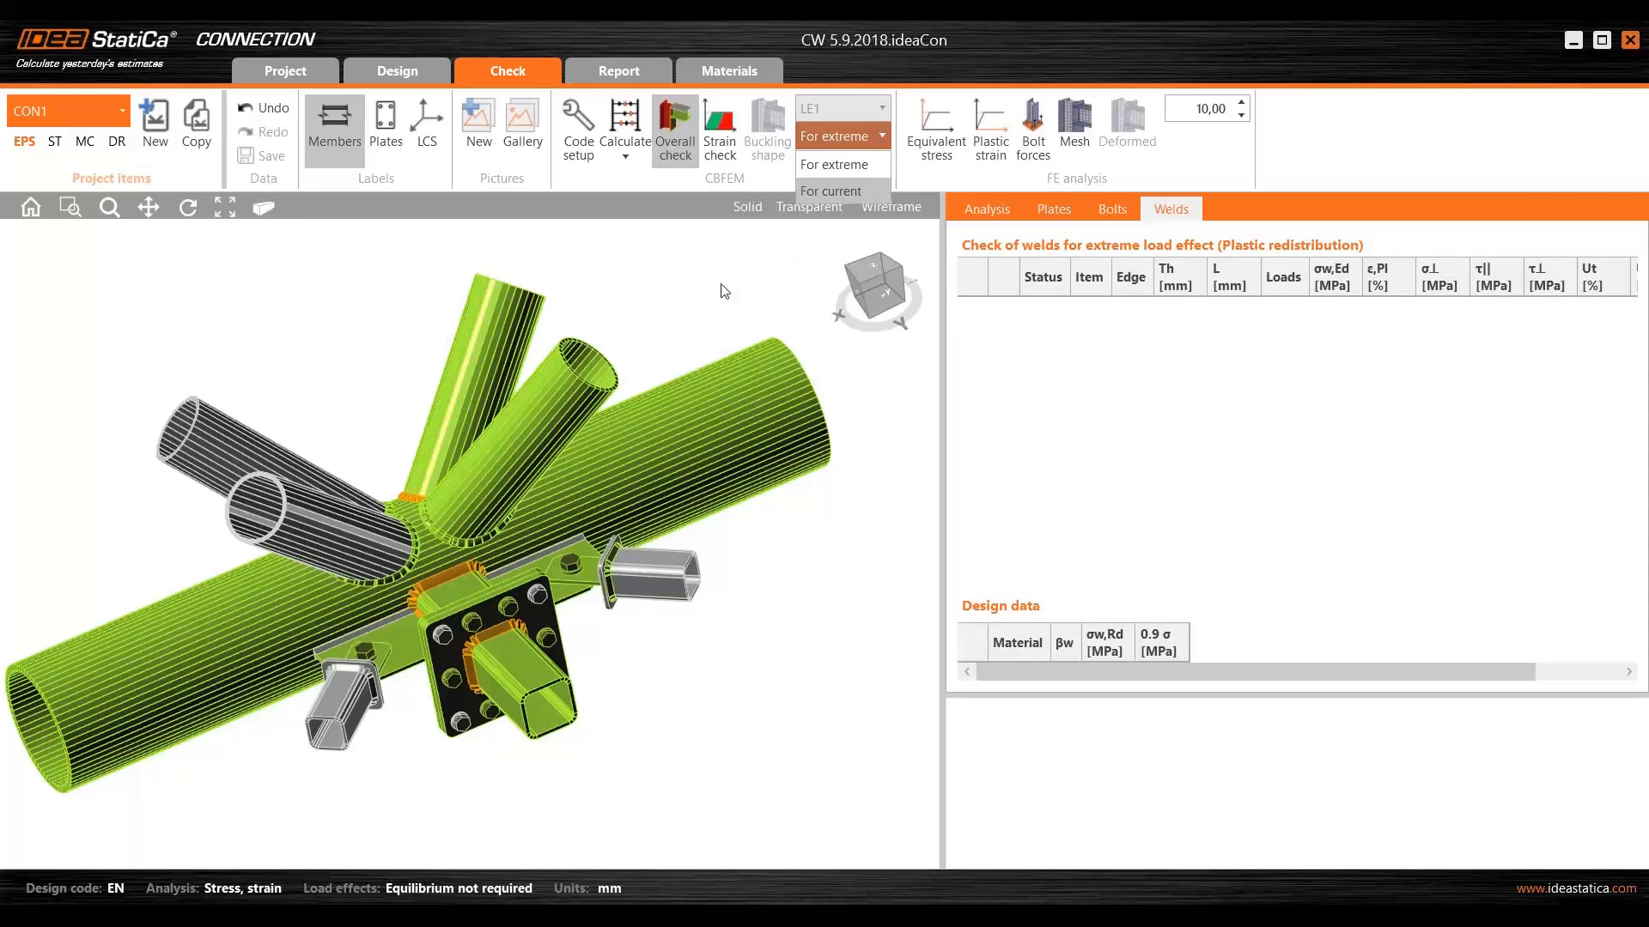
left_click(830, 192)
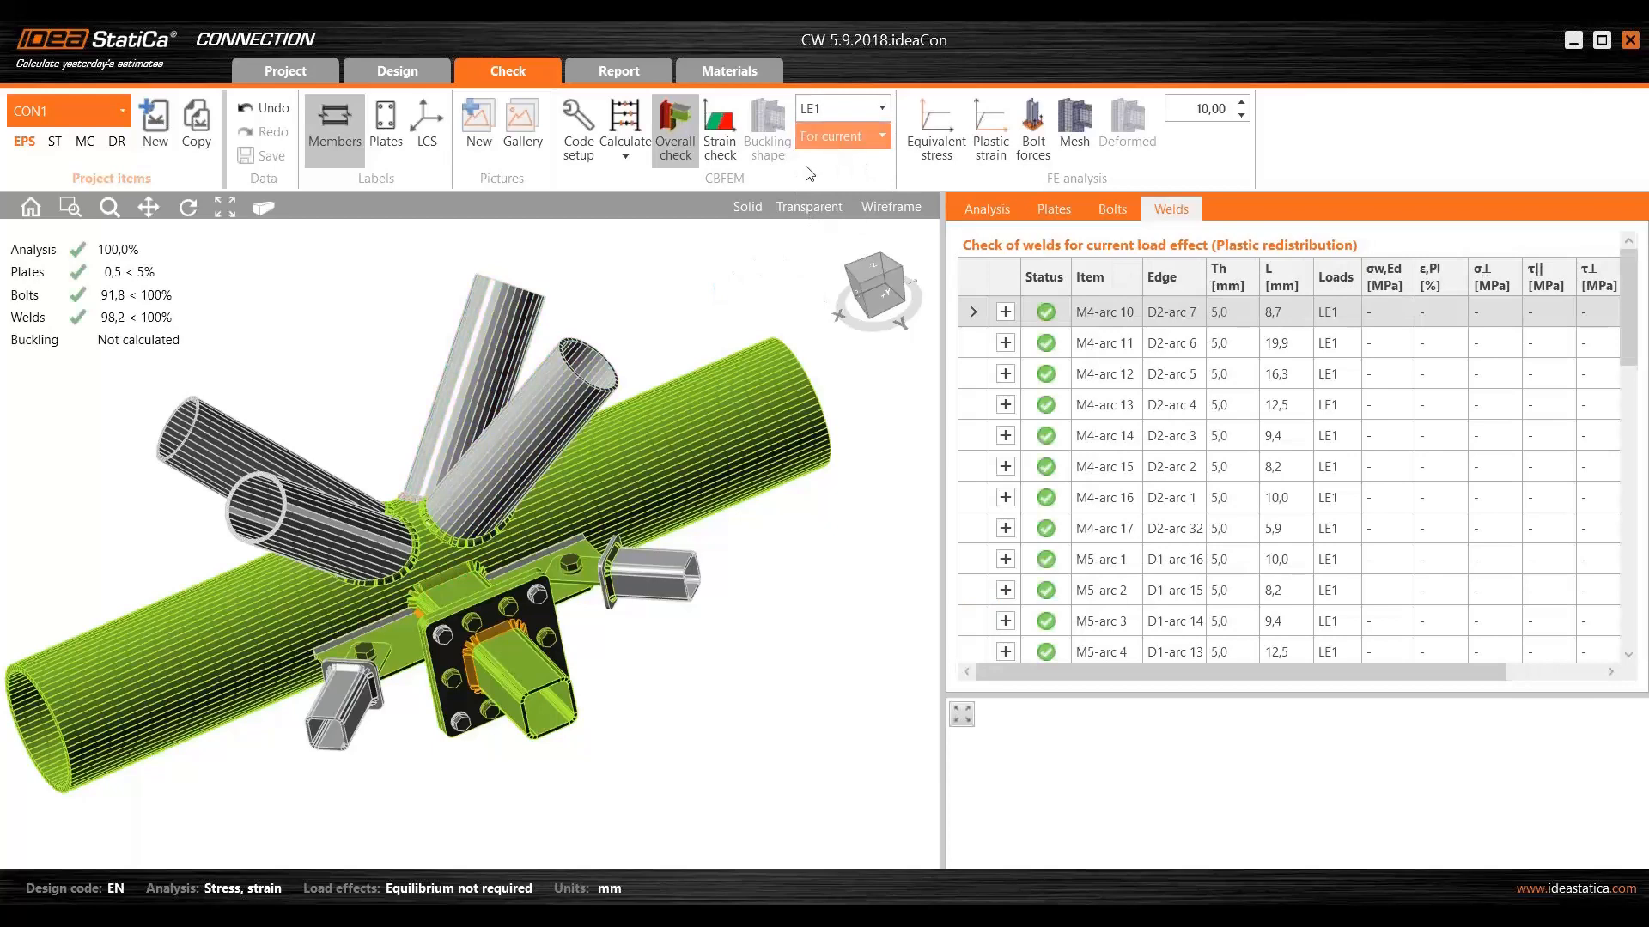
scroll(715, 279, "down", 4)
middle_click_drag(713, 283, 713, 317)
left_click(842, 112)
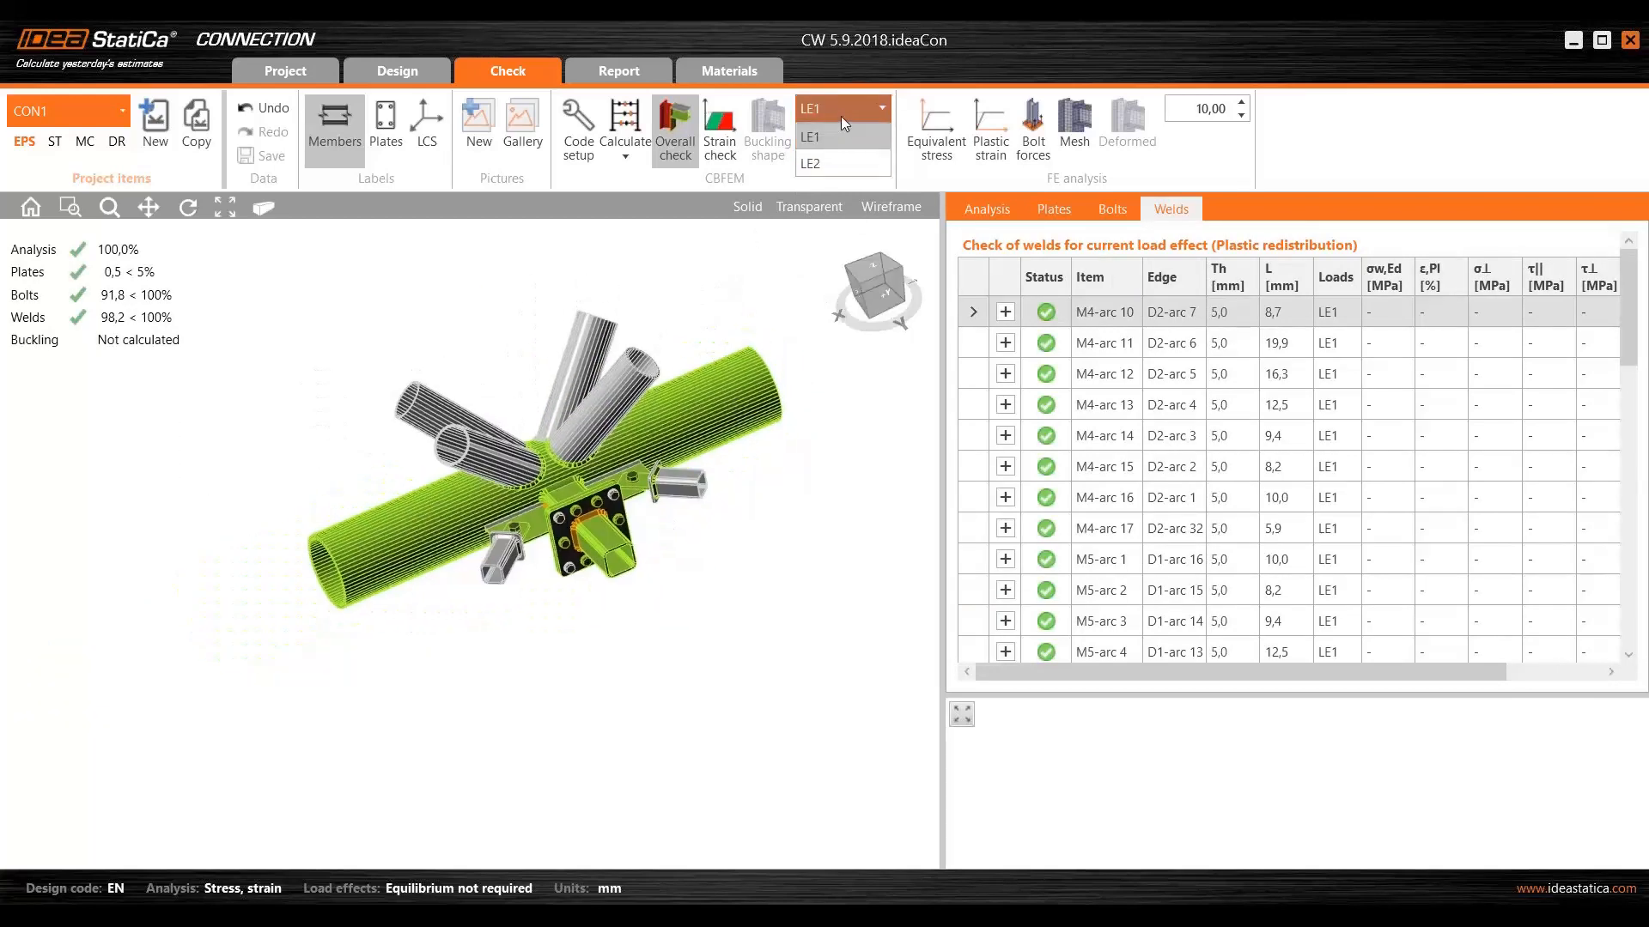
left_click(843, 106)
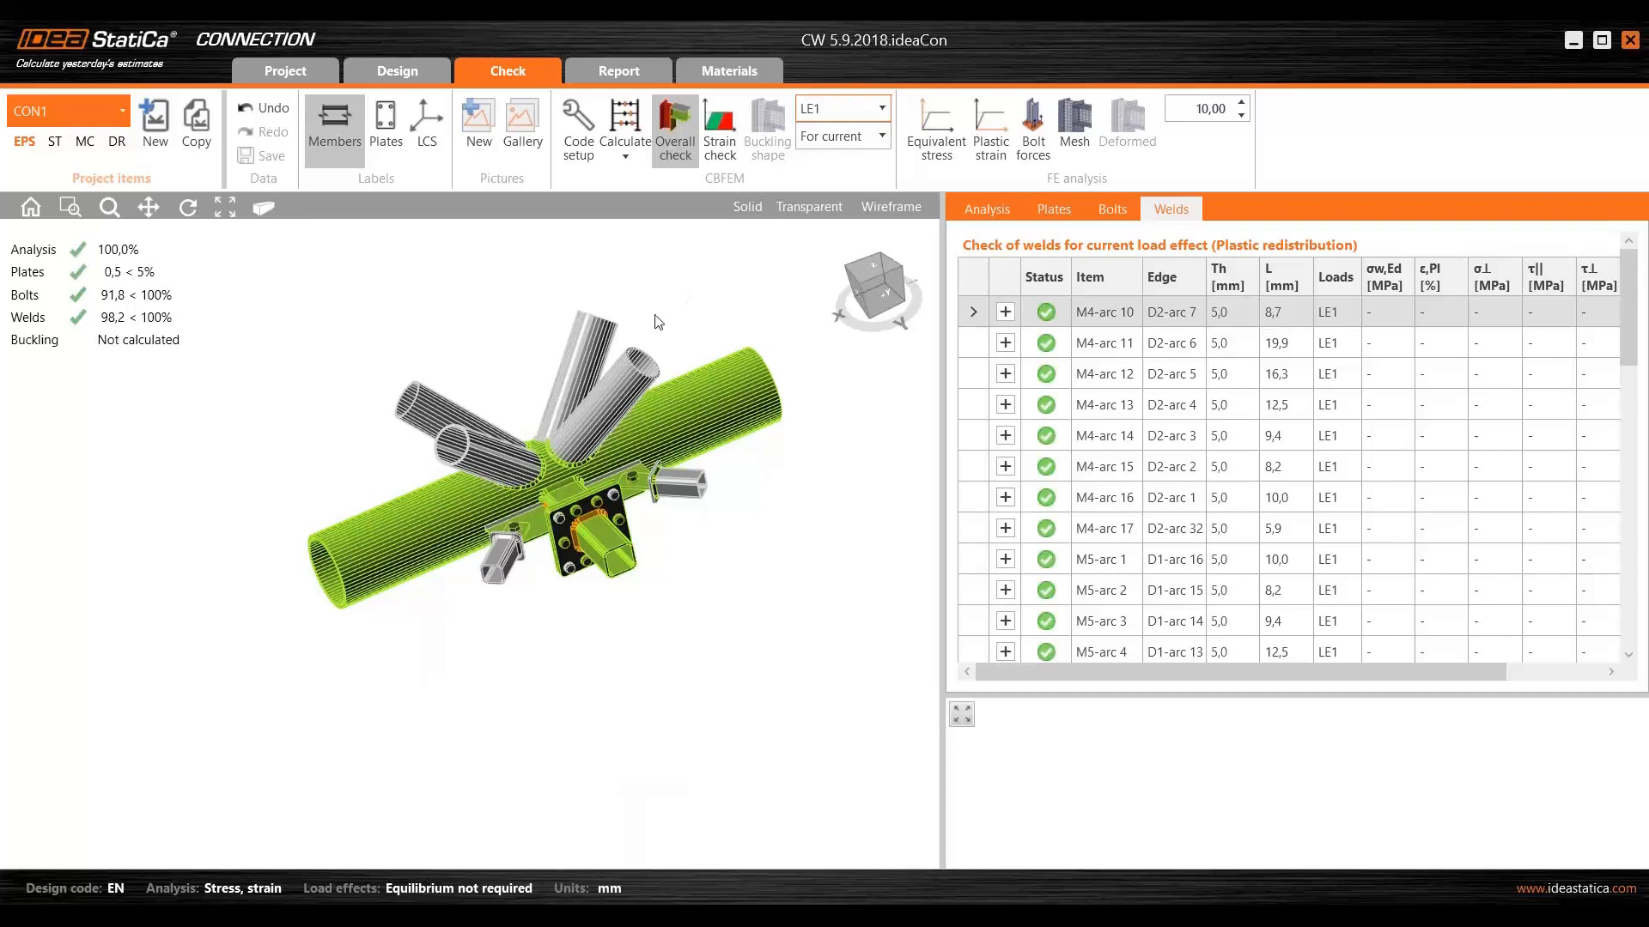
scroll(641, 341, "up", 3)
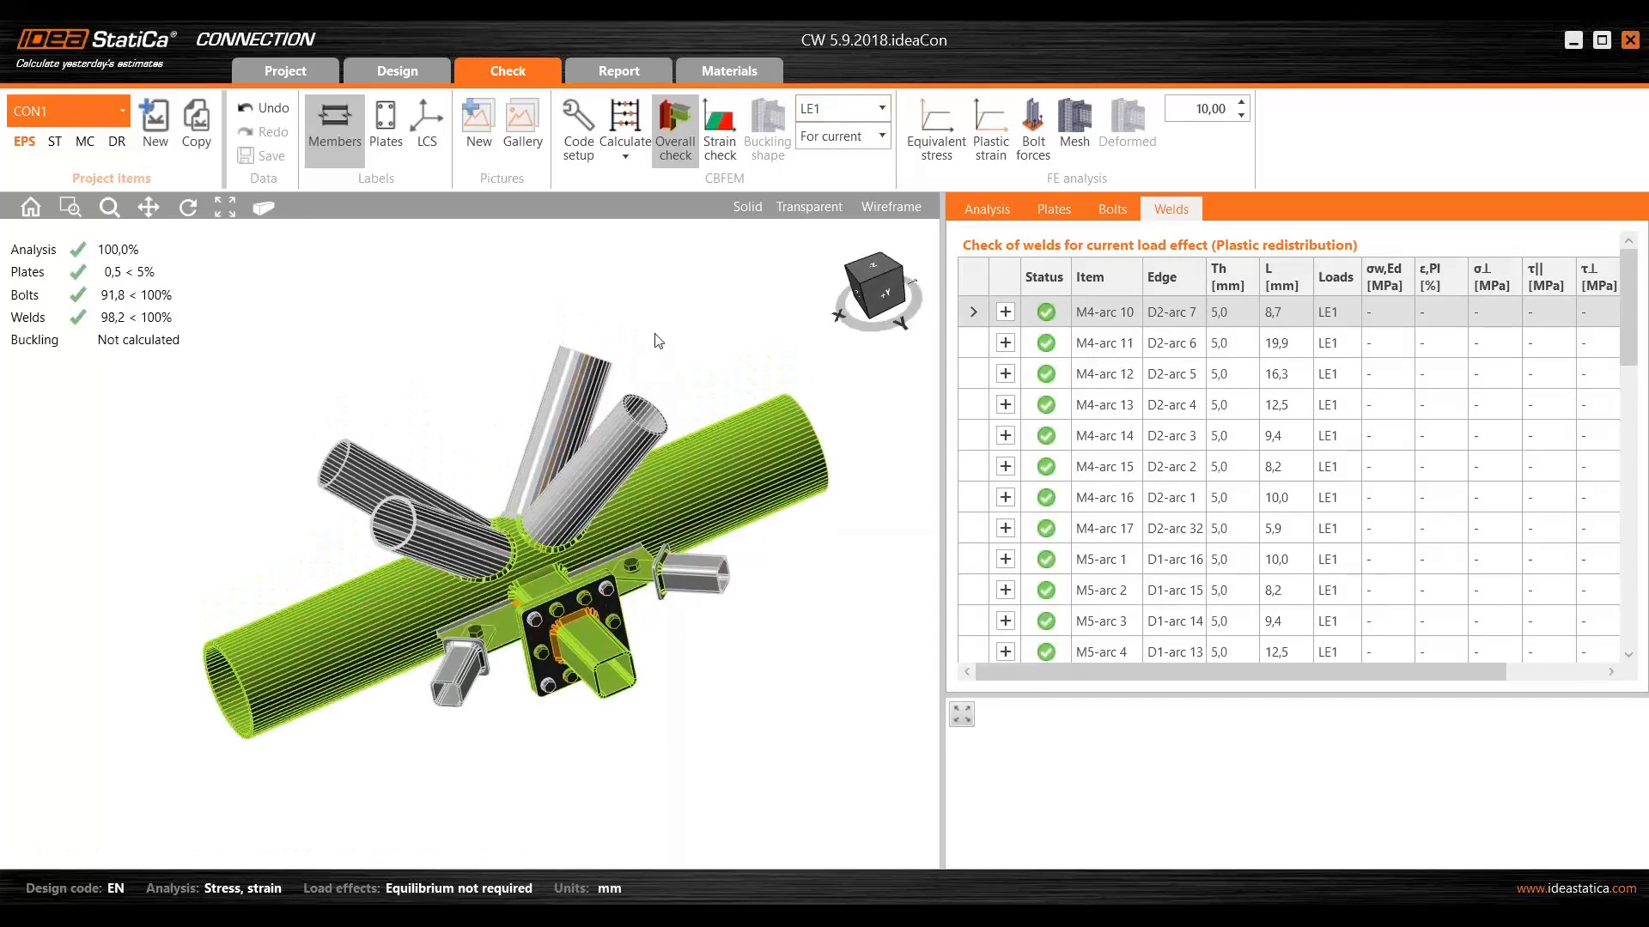
- Switch the displayed results to load effect LE2 and examine the overall check of the joint
left_click(857, 126)
left_click(837, 165)
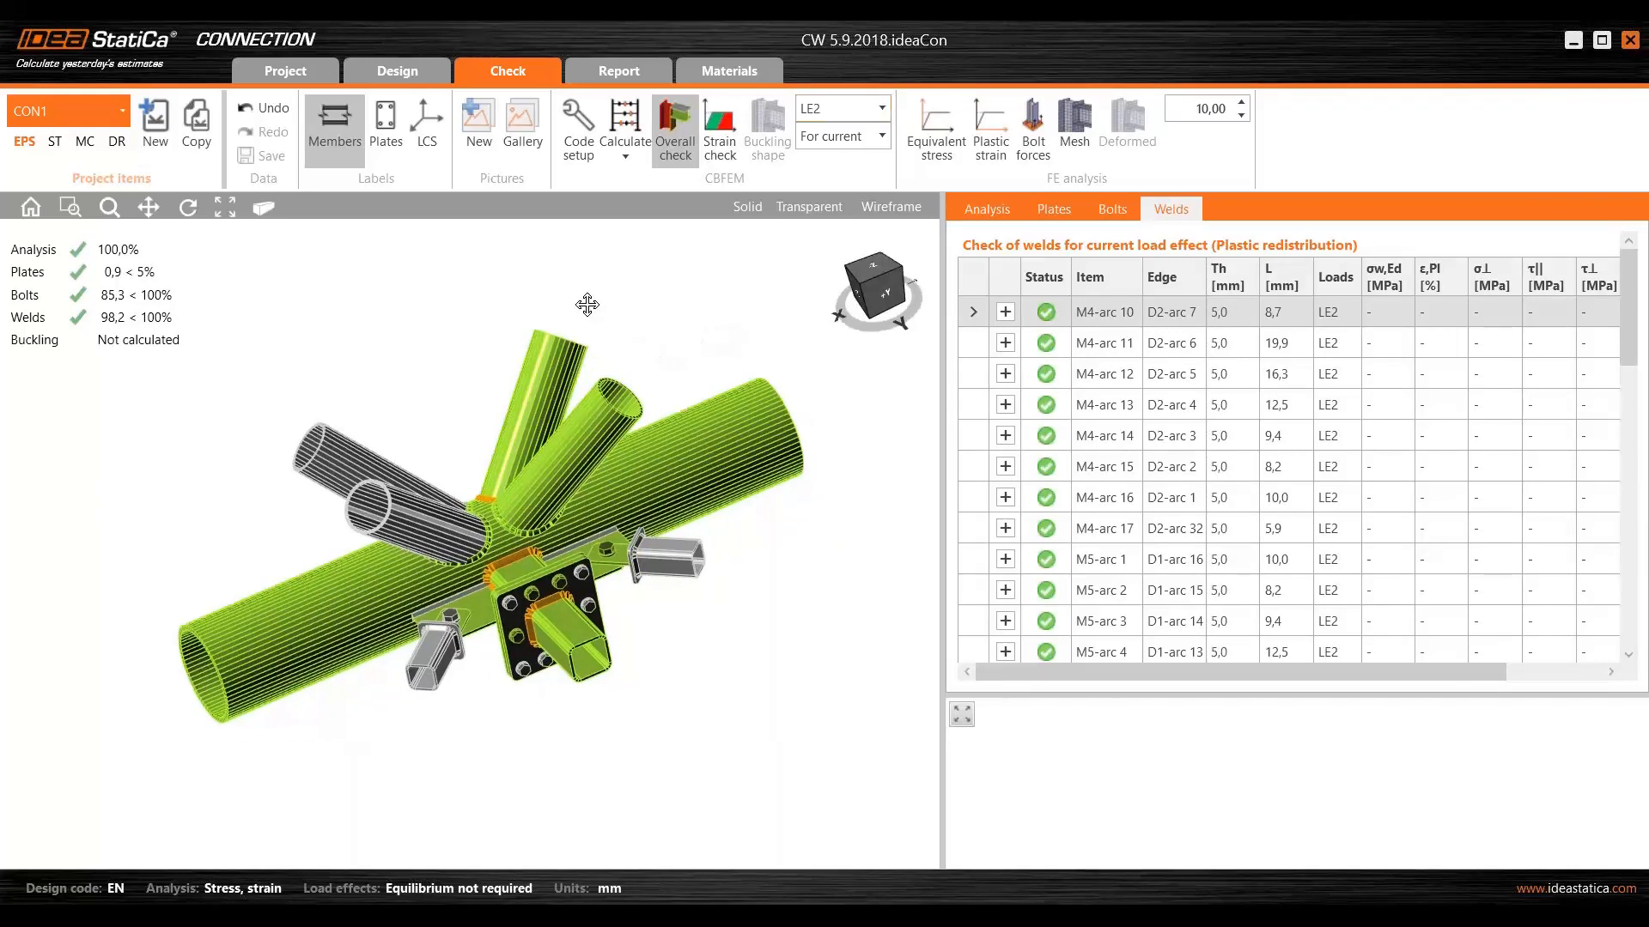
left_click(866, 107)
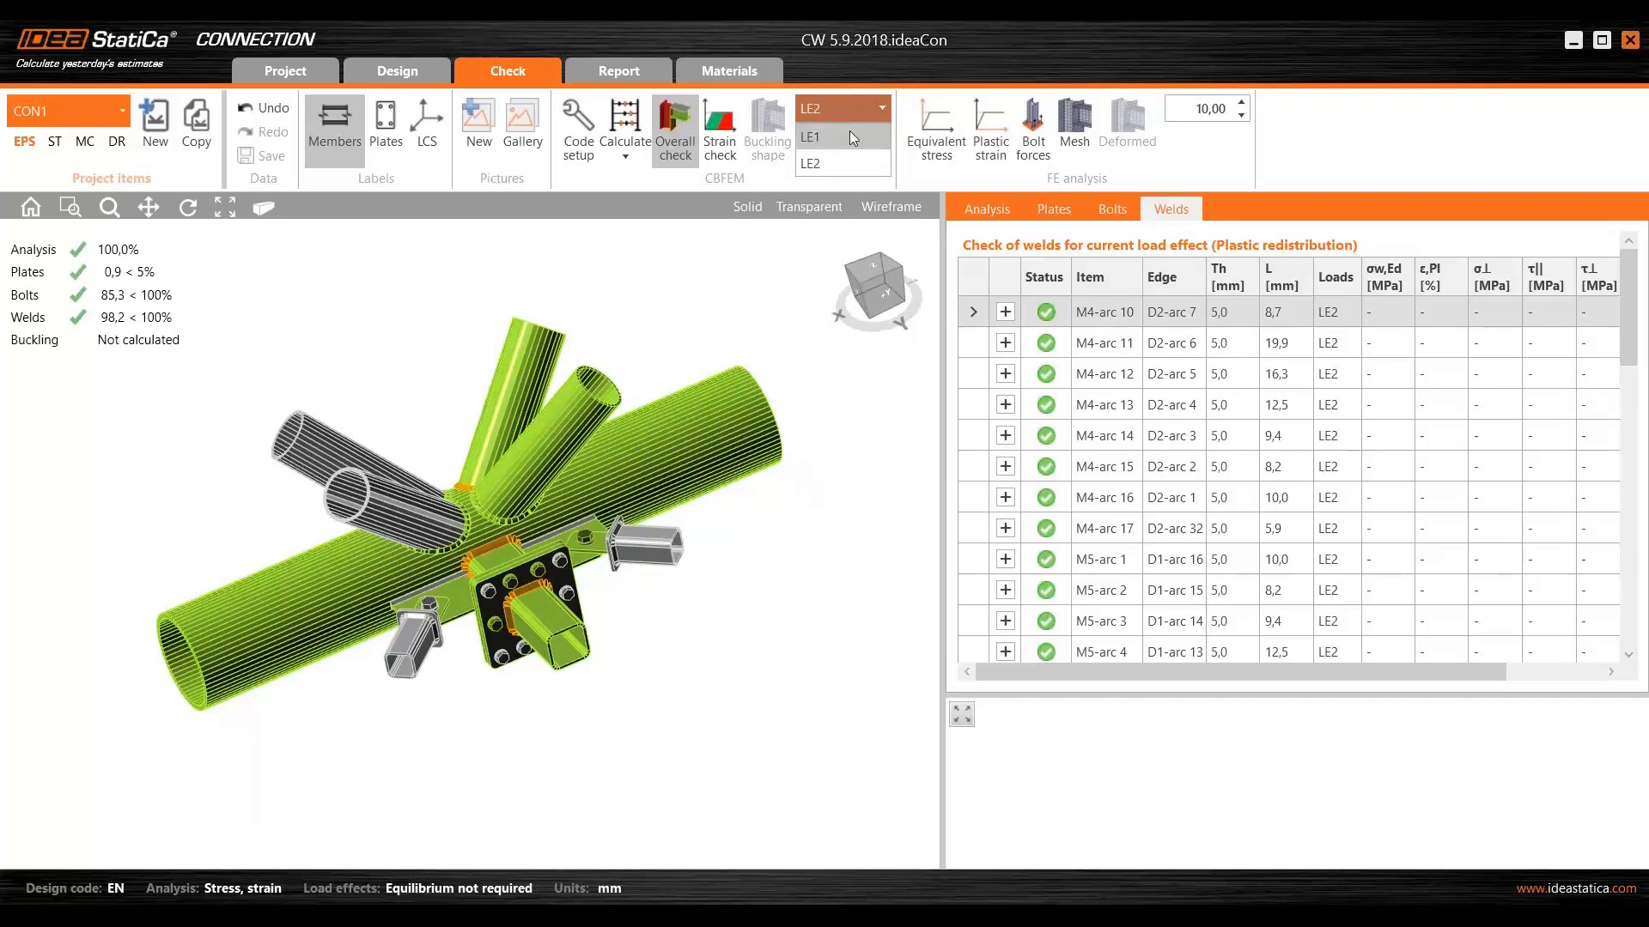
left_click(914, 51)
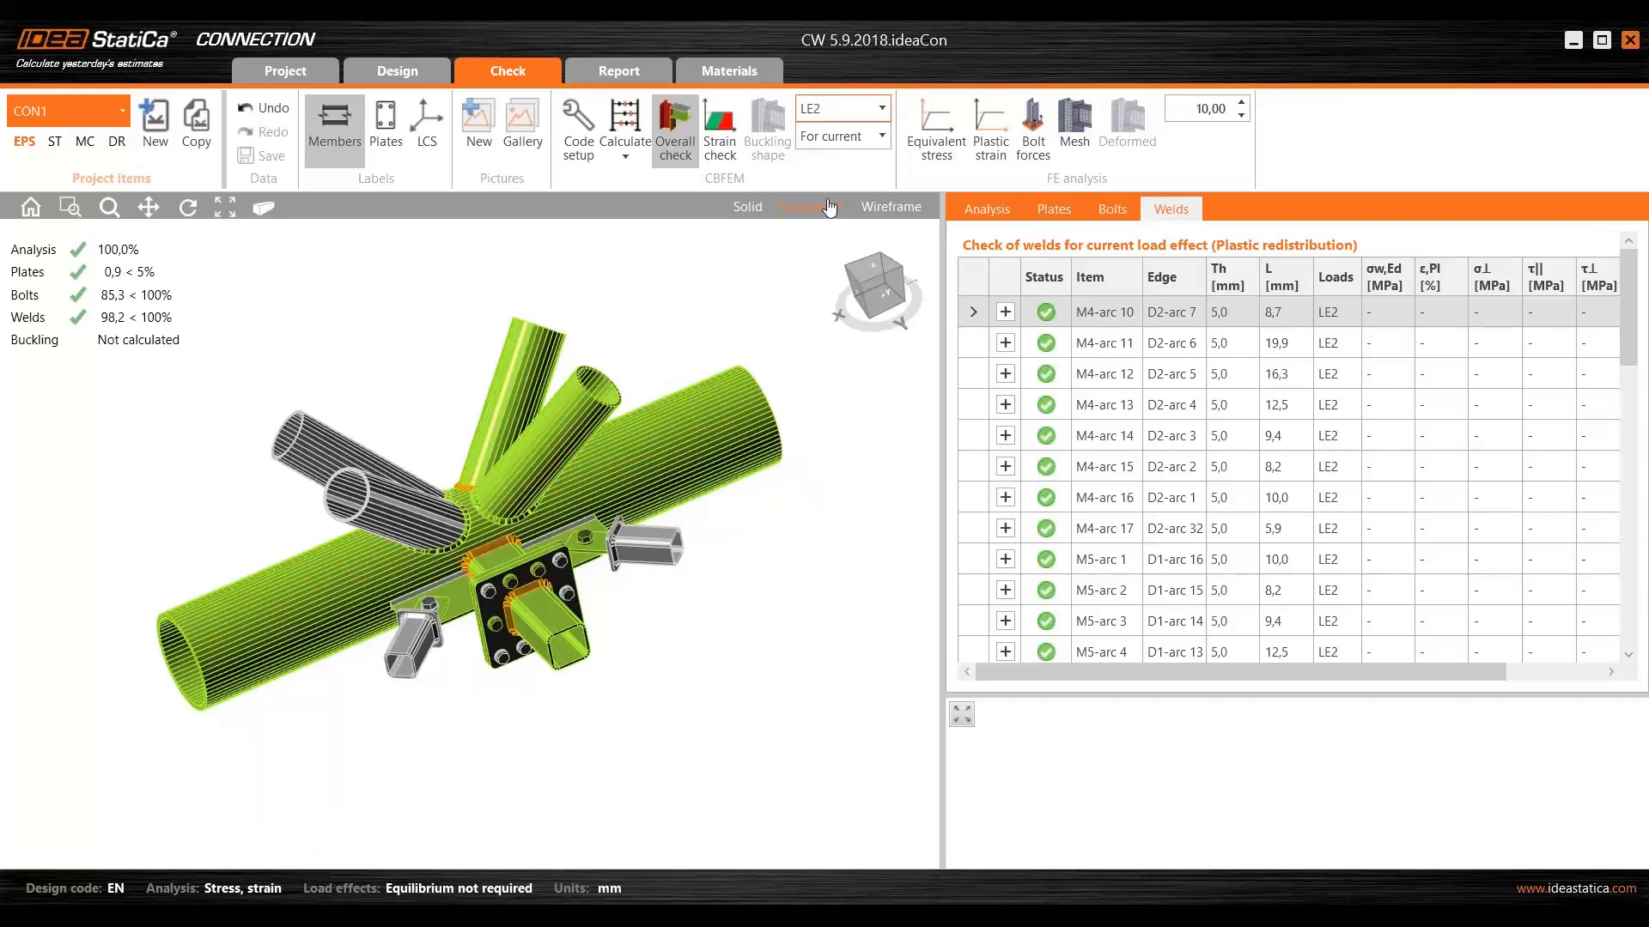
- Display the equivalent stress on the joint together with bolt forces, mesh and the deformed shape
left_click(950, 125)
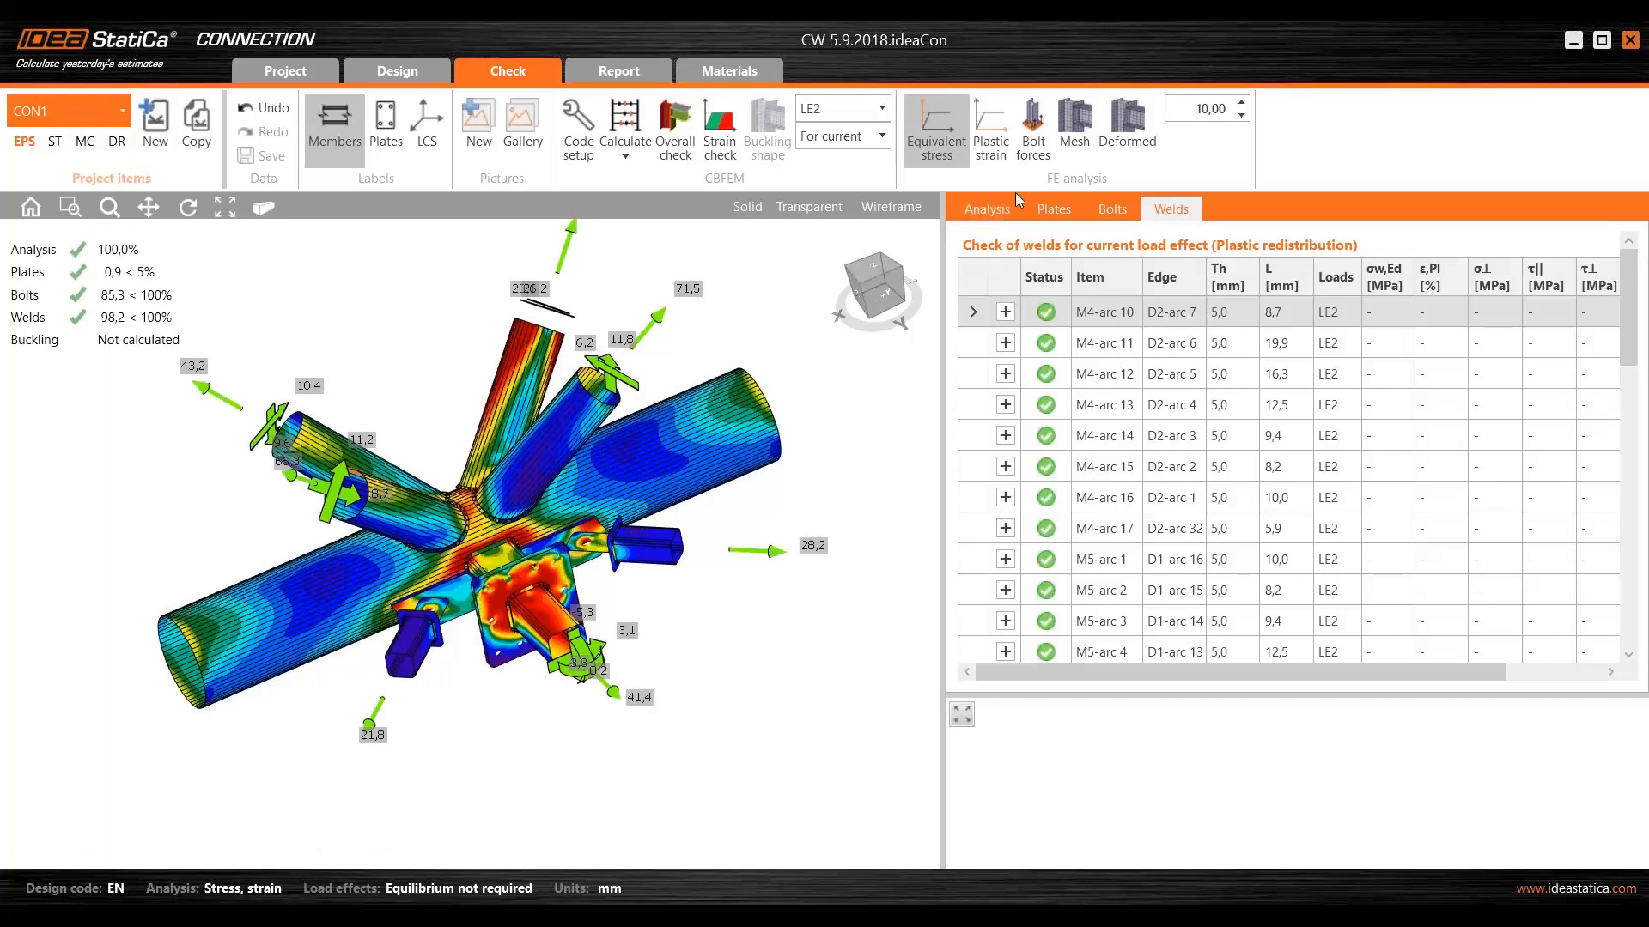
left_click(1033, 129)
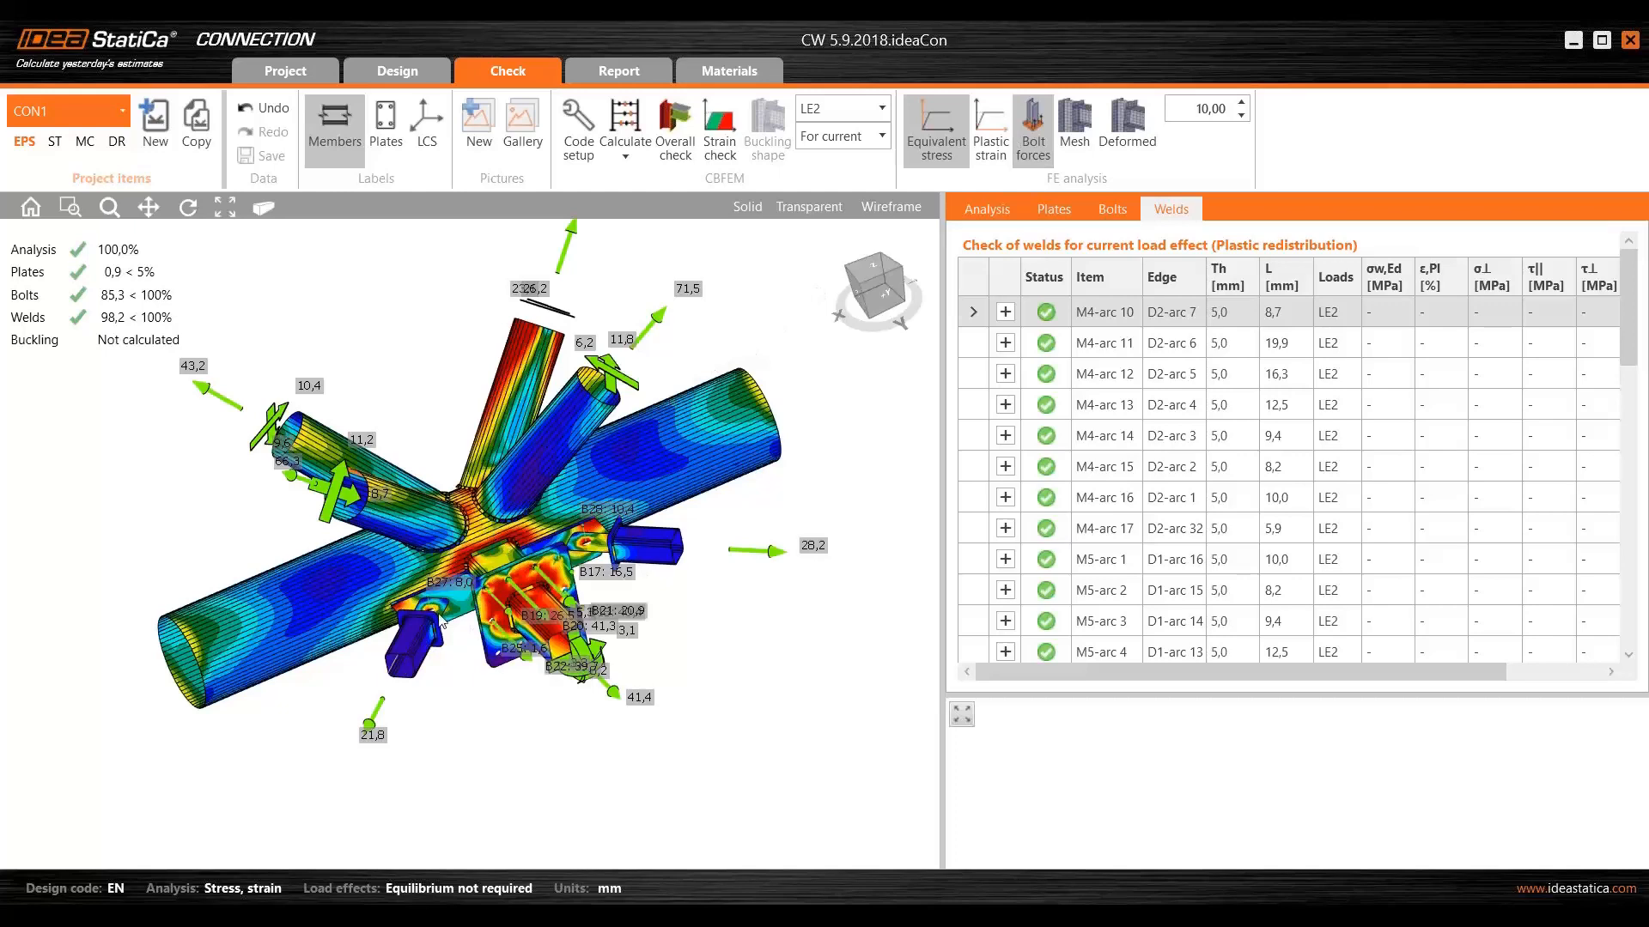
left_click(1080, 125)
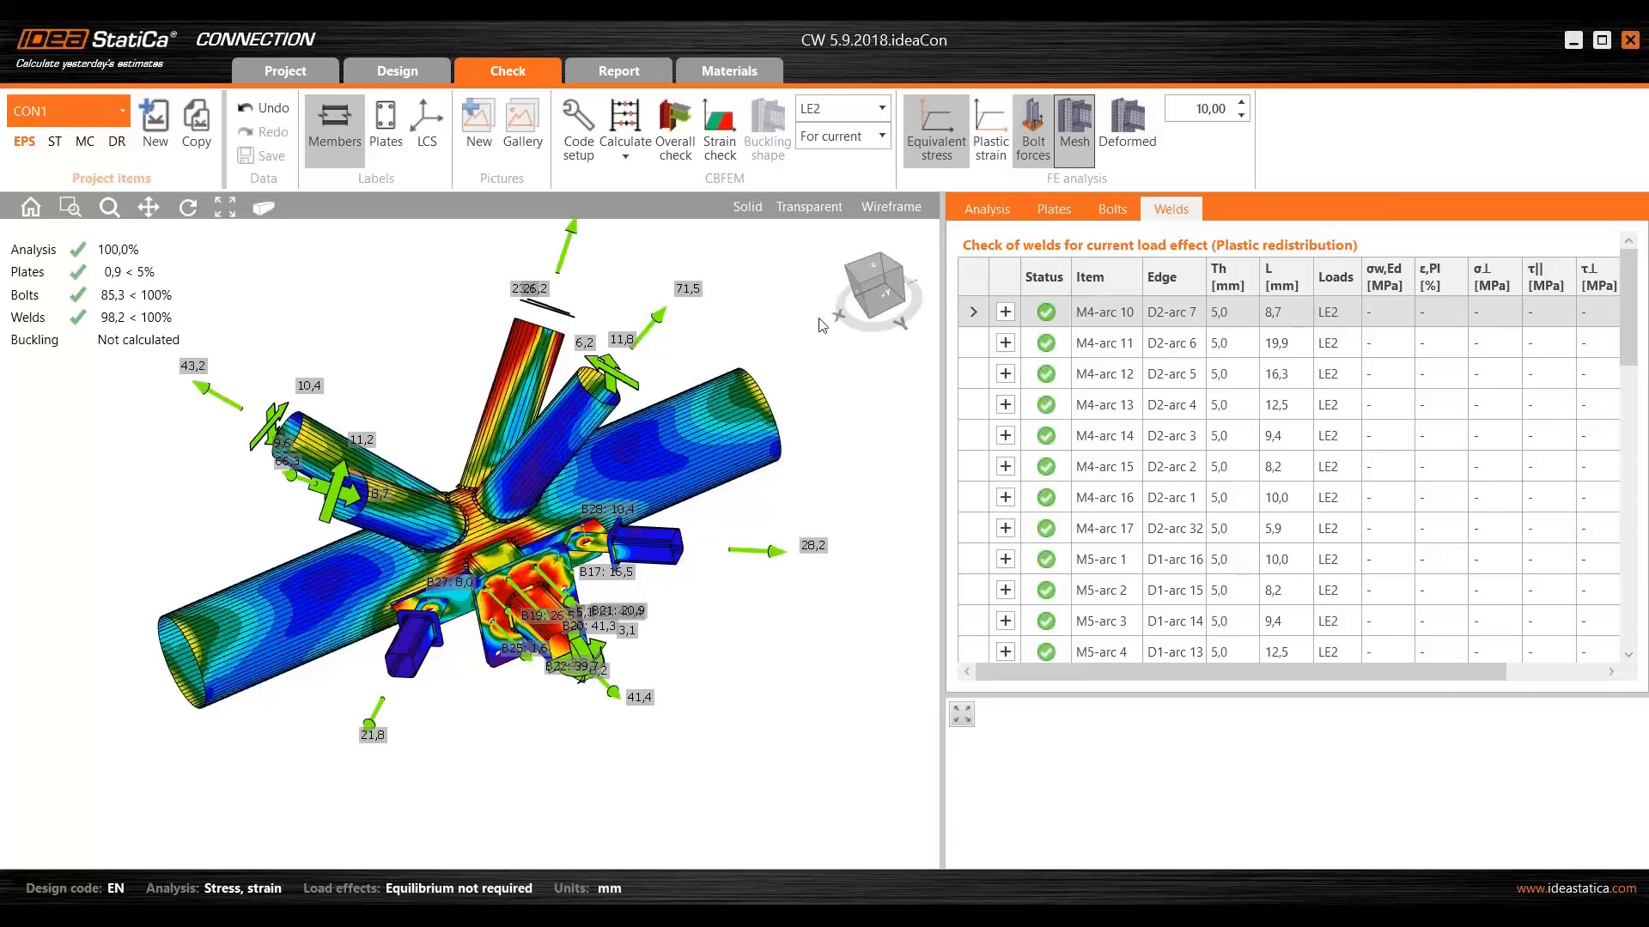
left_click(1130, 133)
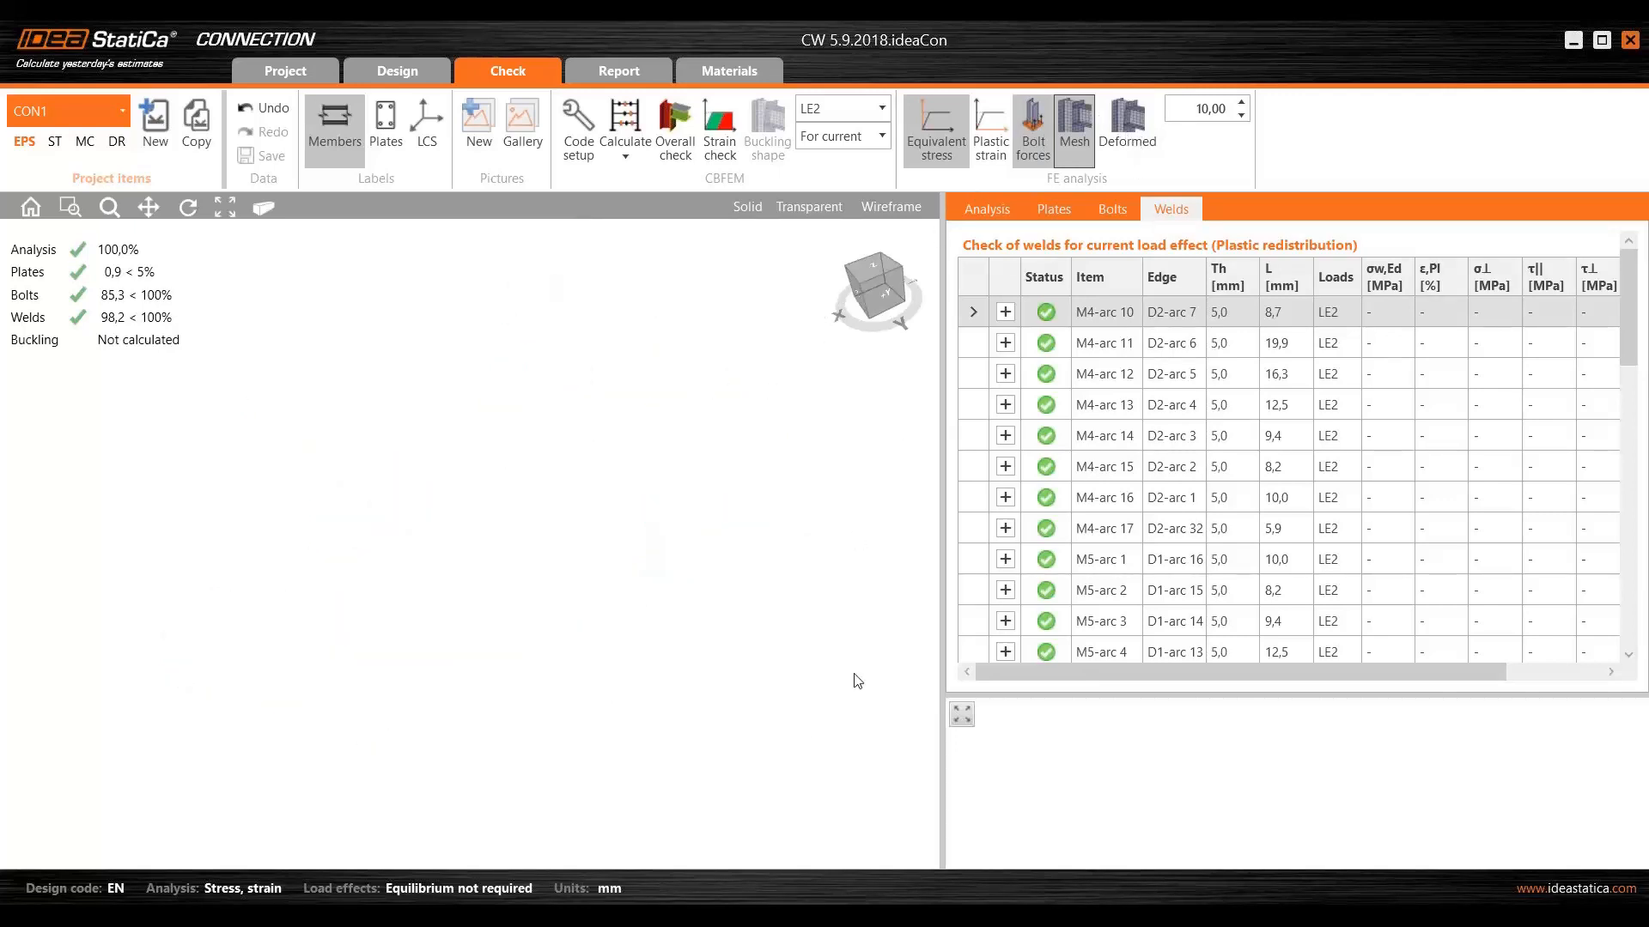
mouse_move(730, 915)
left_click(1123, 131)
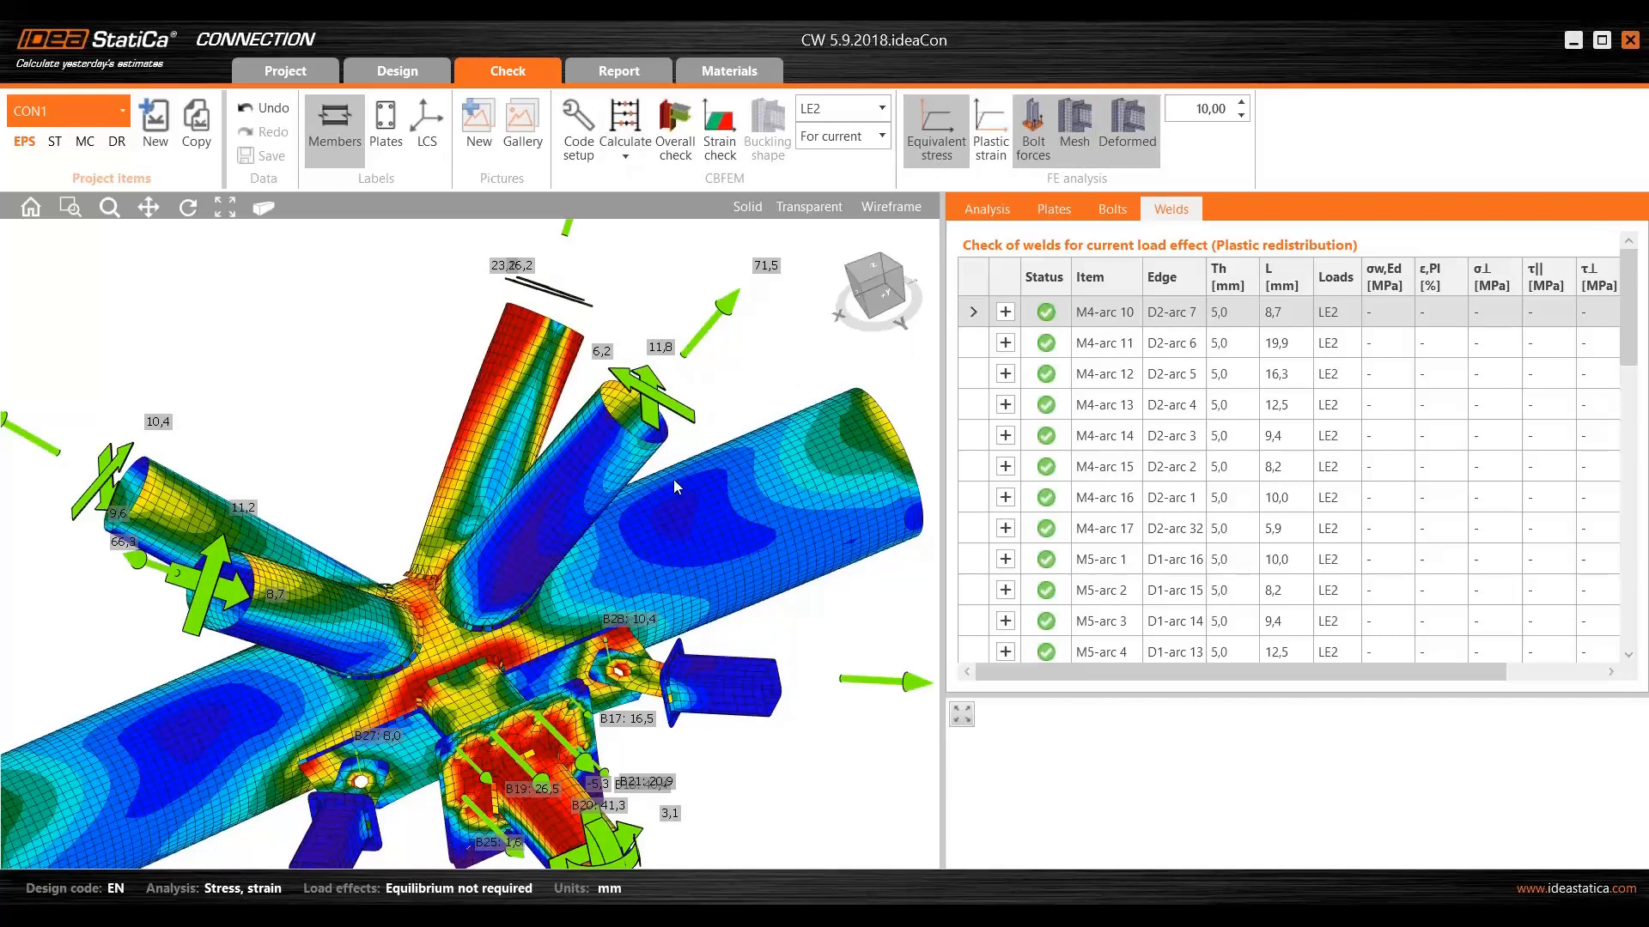
- Open the detailed report of CON1 and look through its contents
left_click(624, 72)
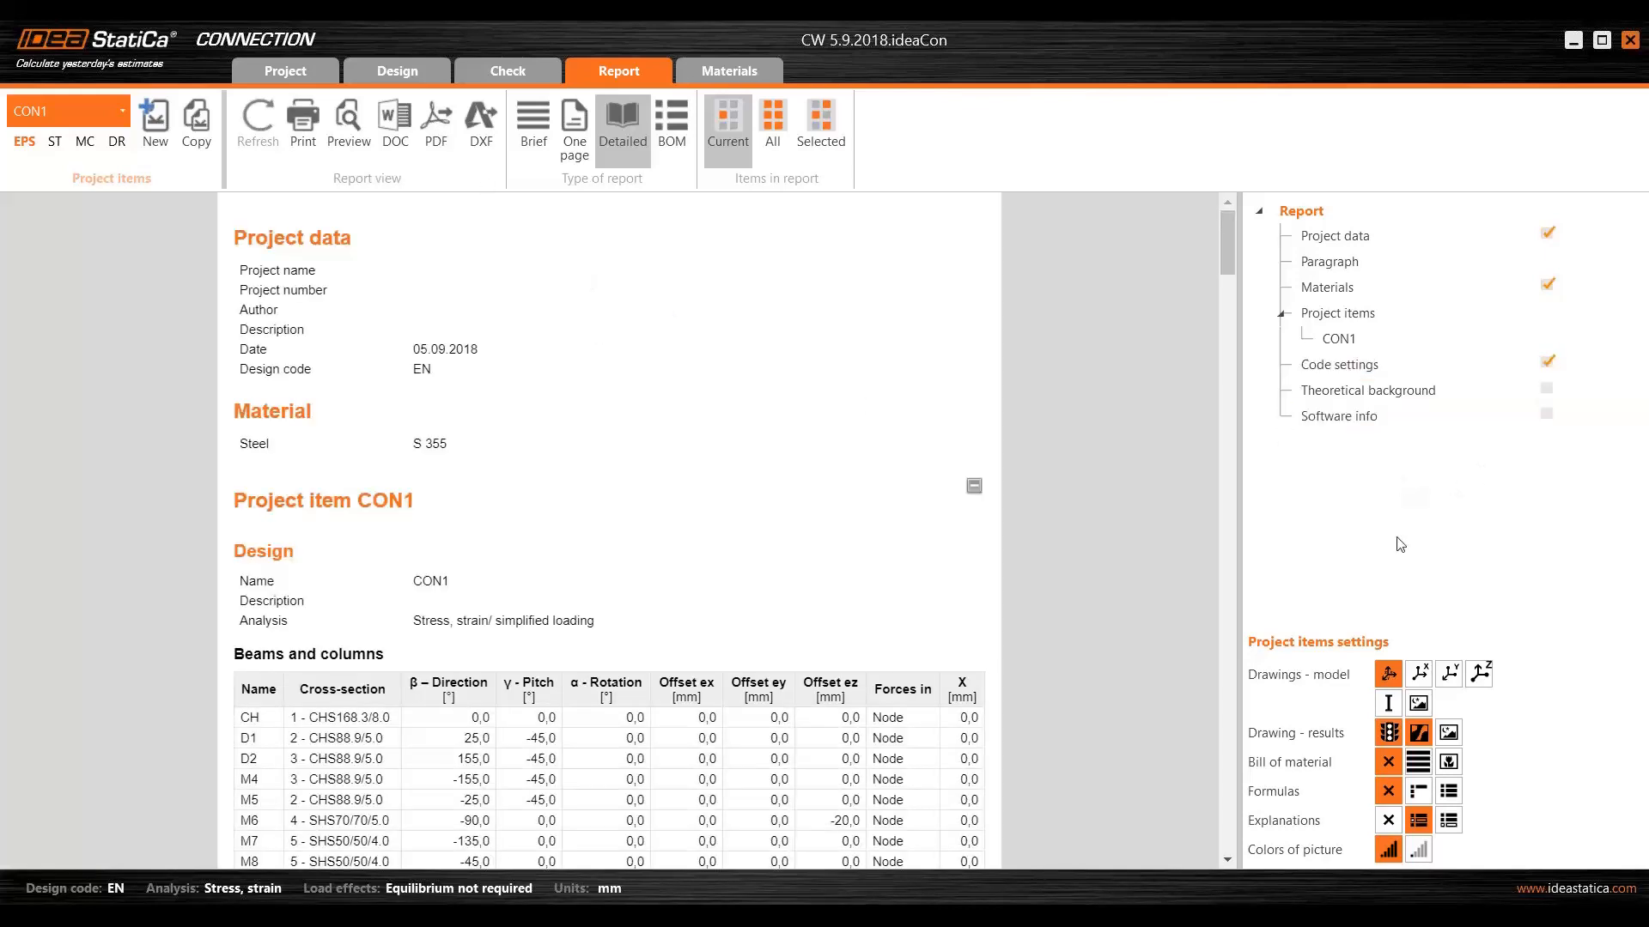
left_click_drag(1228, 245, 1228, 838)
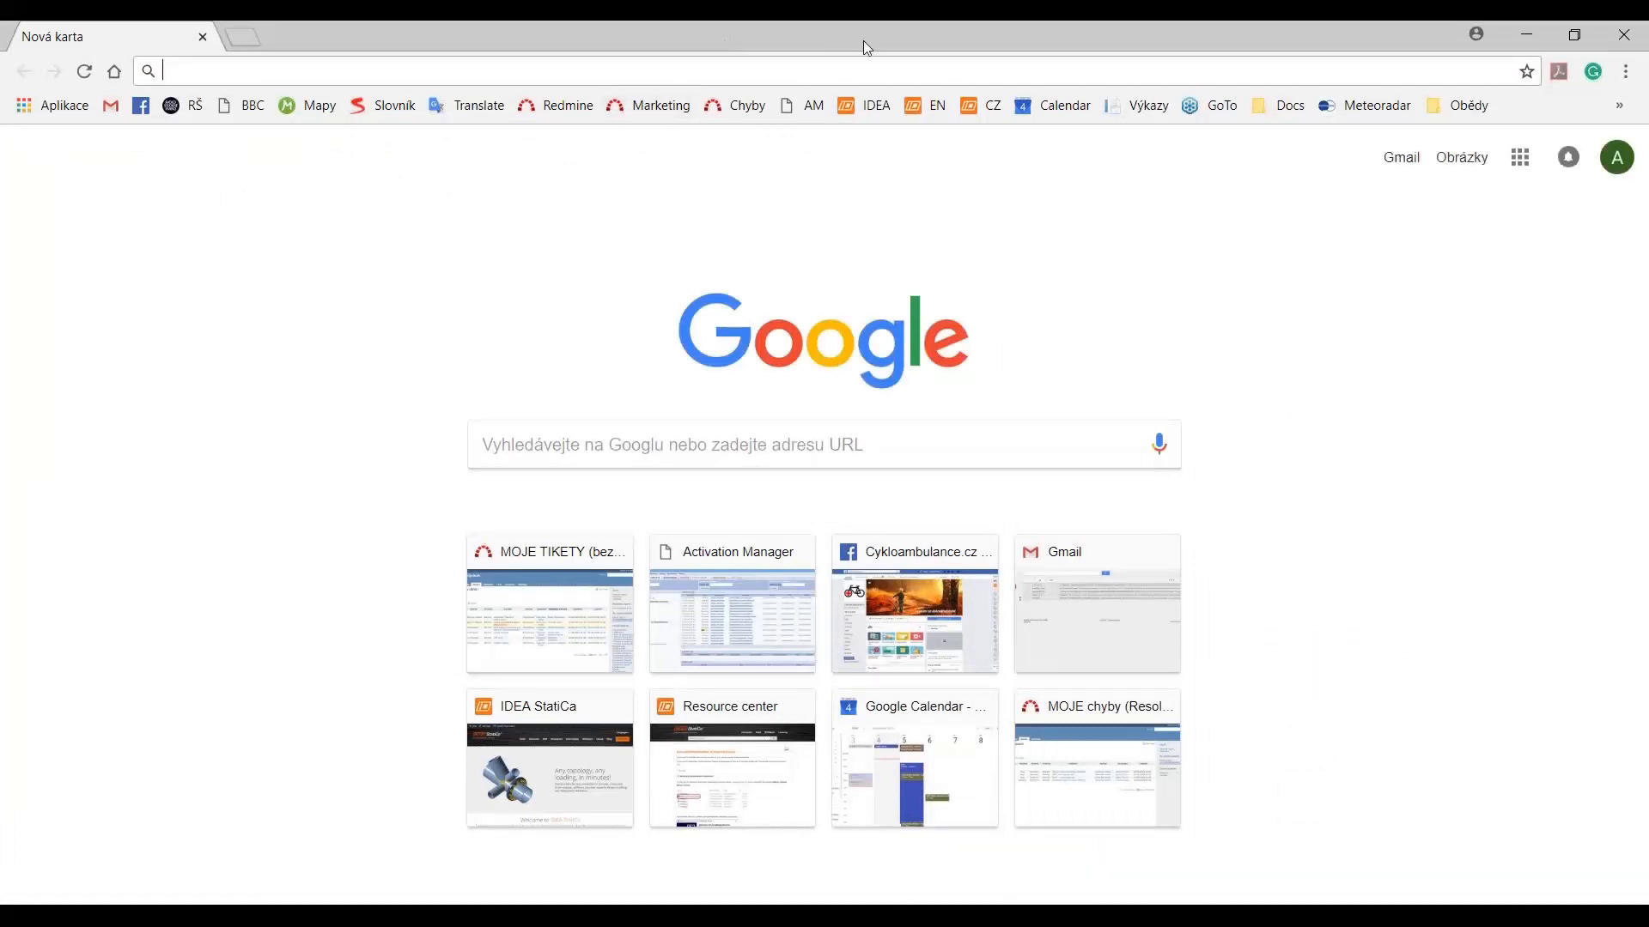
- Switch to the web browser and open the Online Project Viewer from the Cloud page of the IDEA StatiCa website
left_click(876, 106)
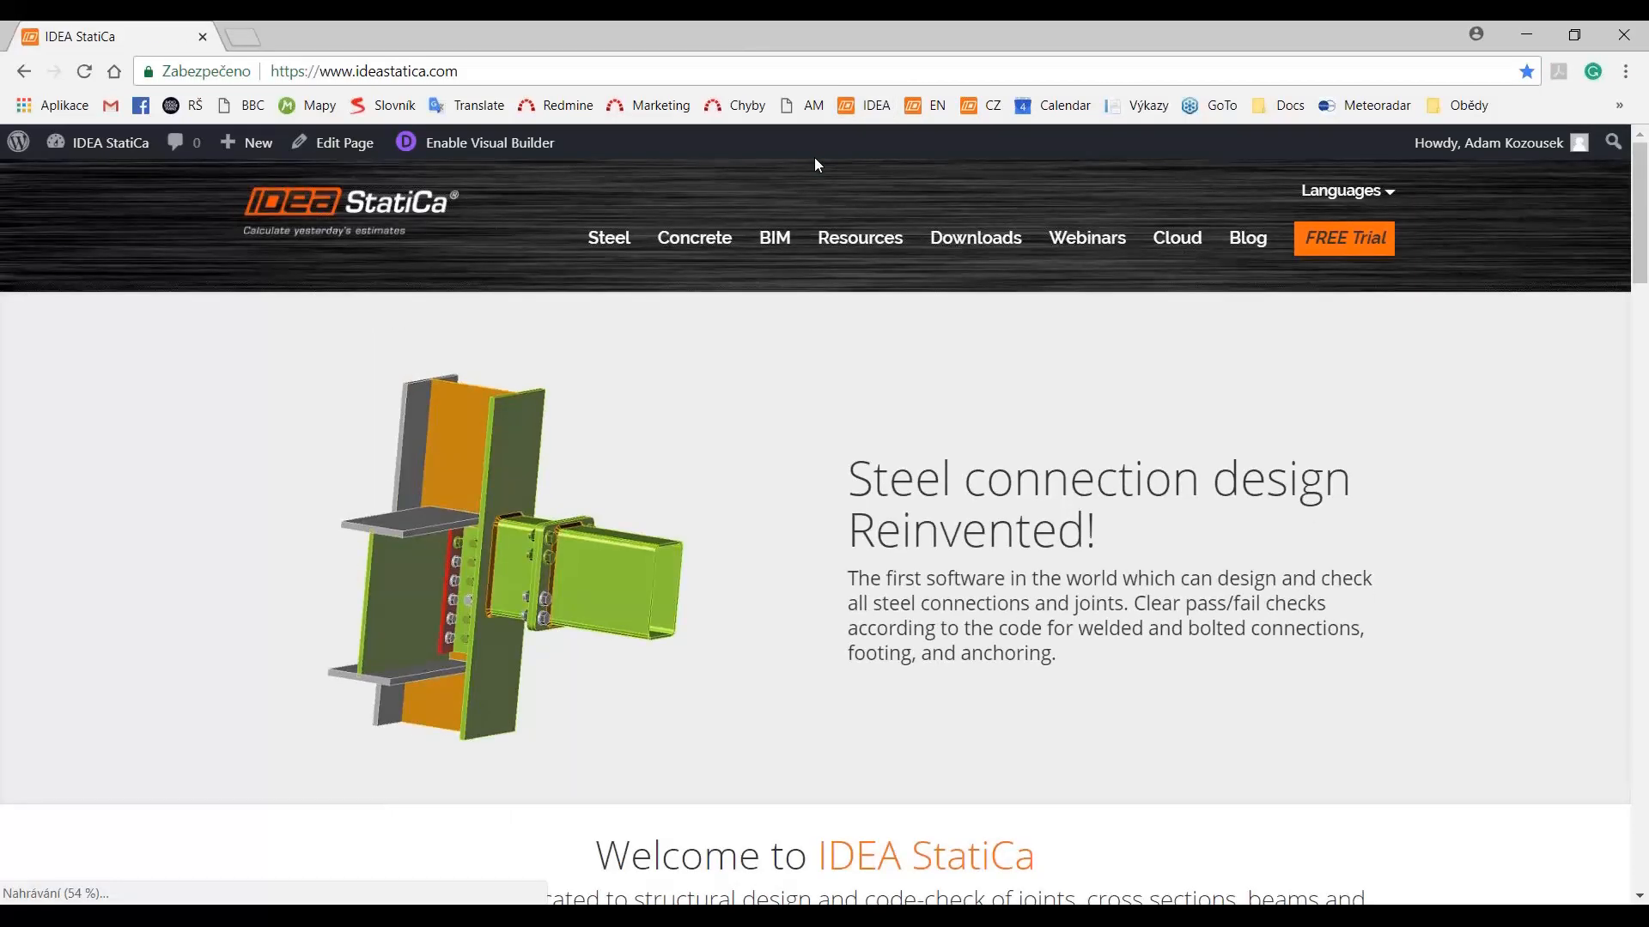
left_click(1176, 240)
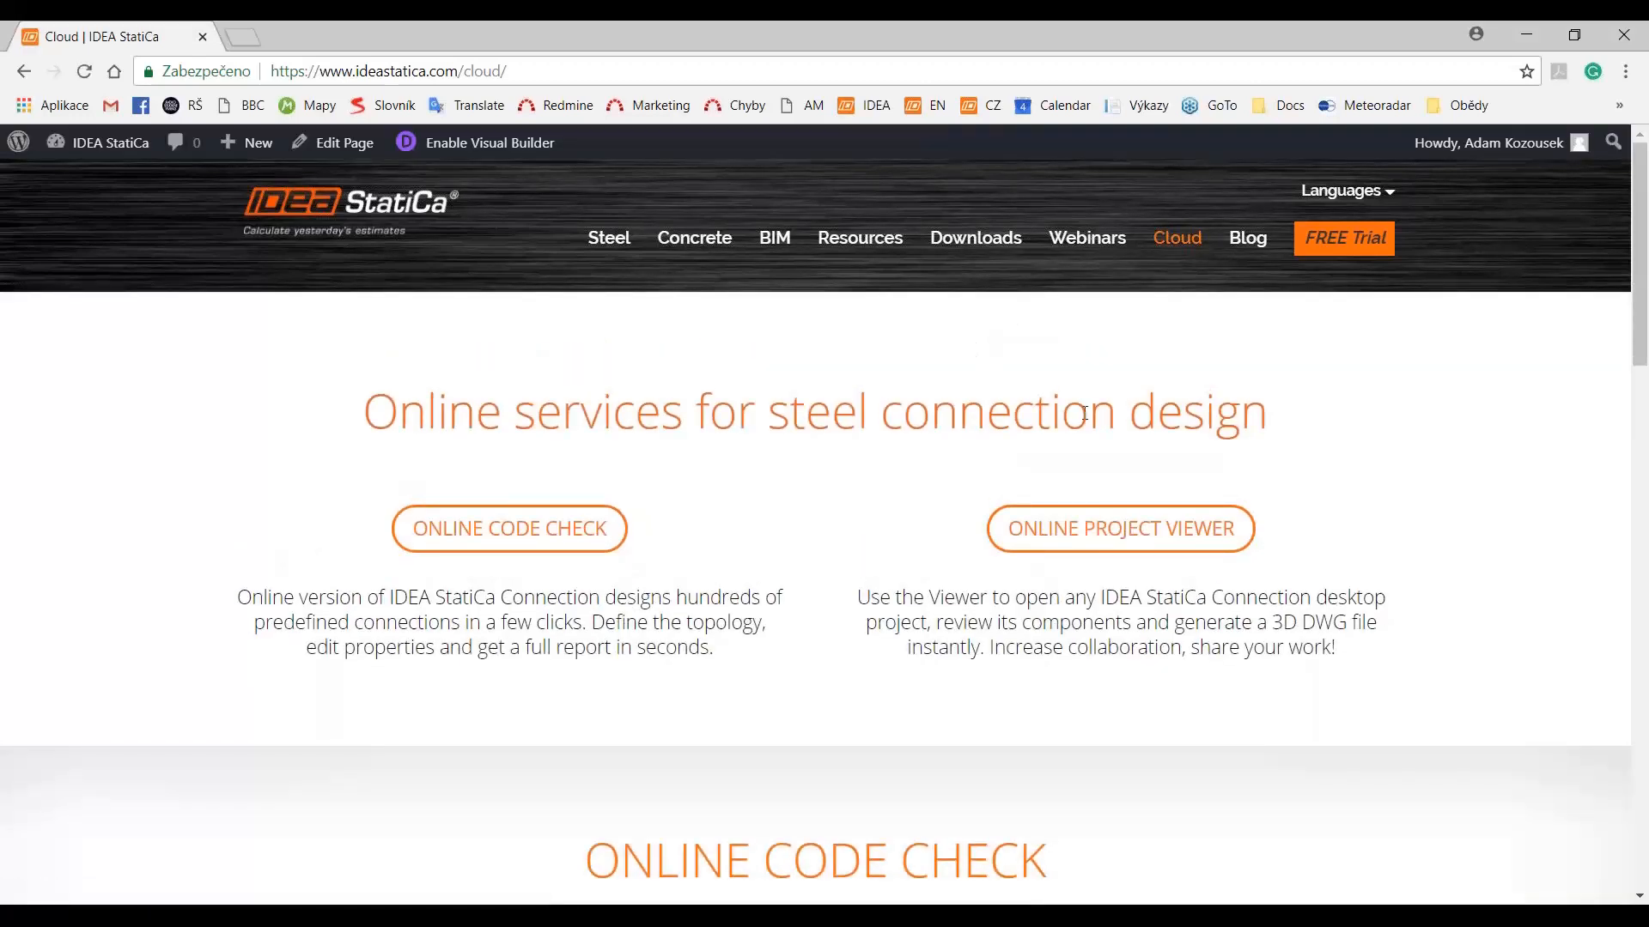
scroll(1278, 408, "down", 2)
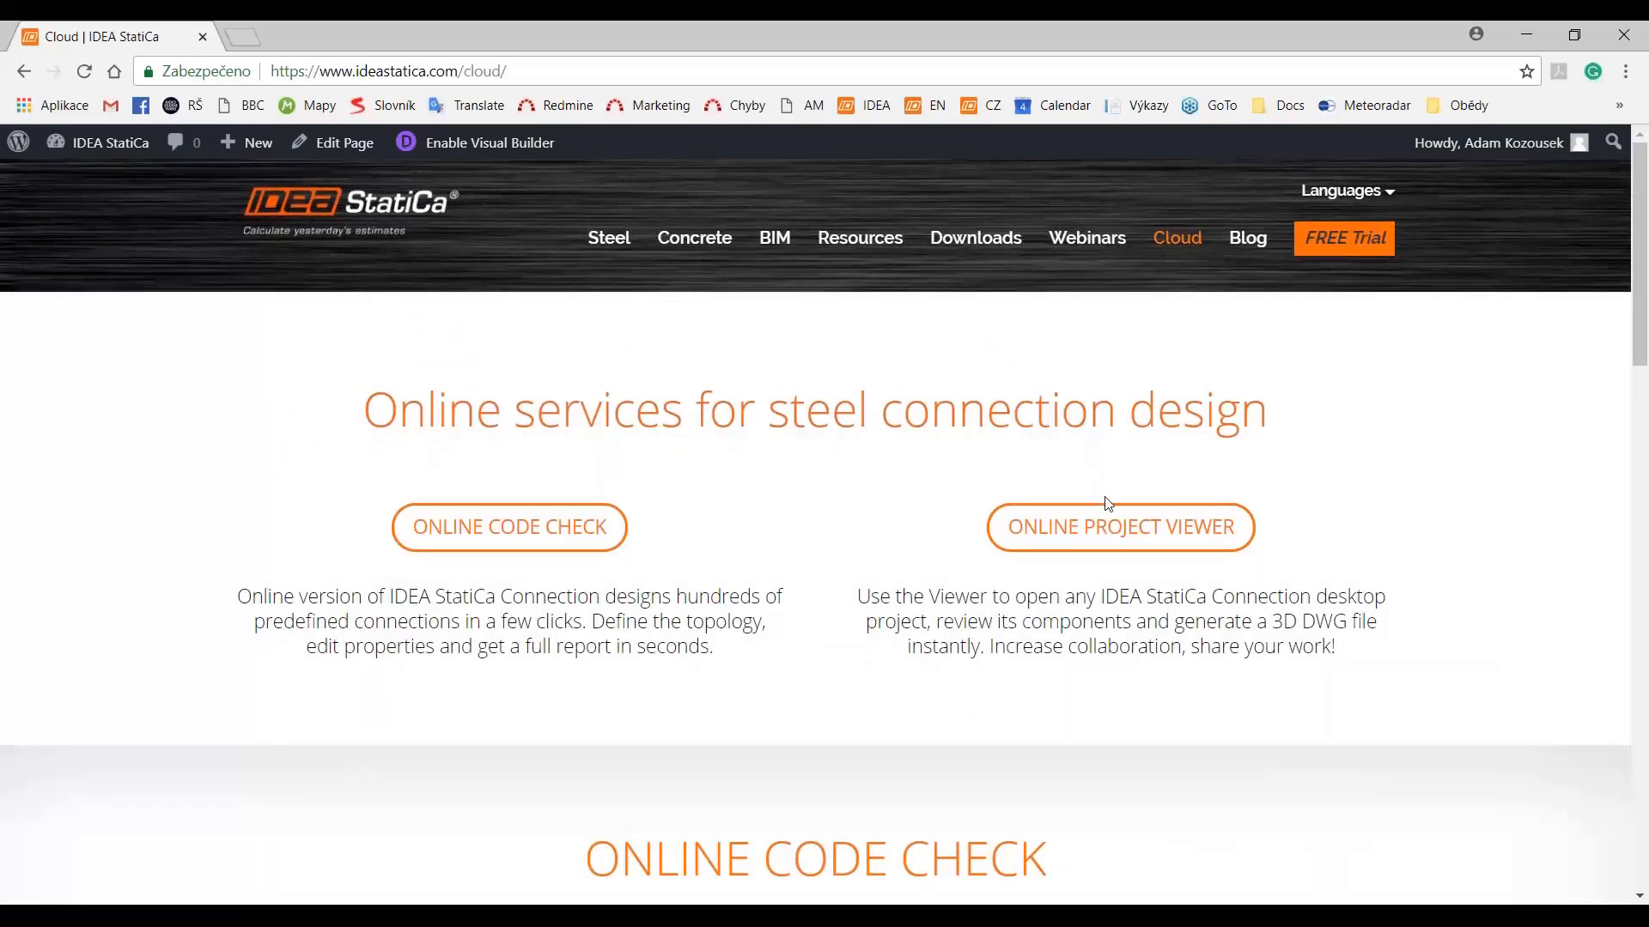
left_click(1095, 543)
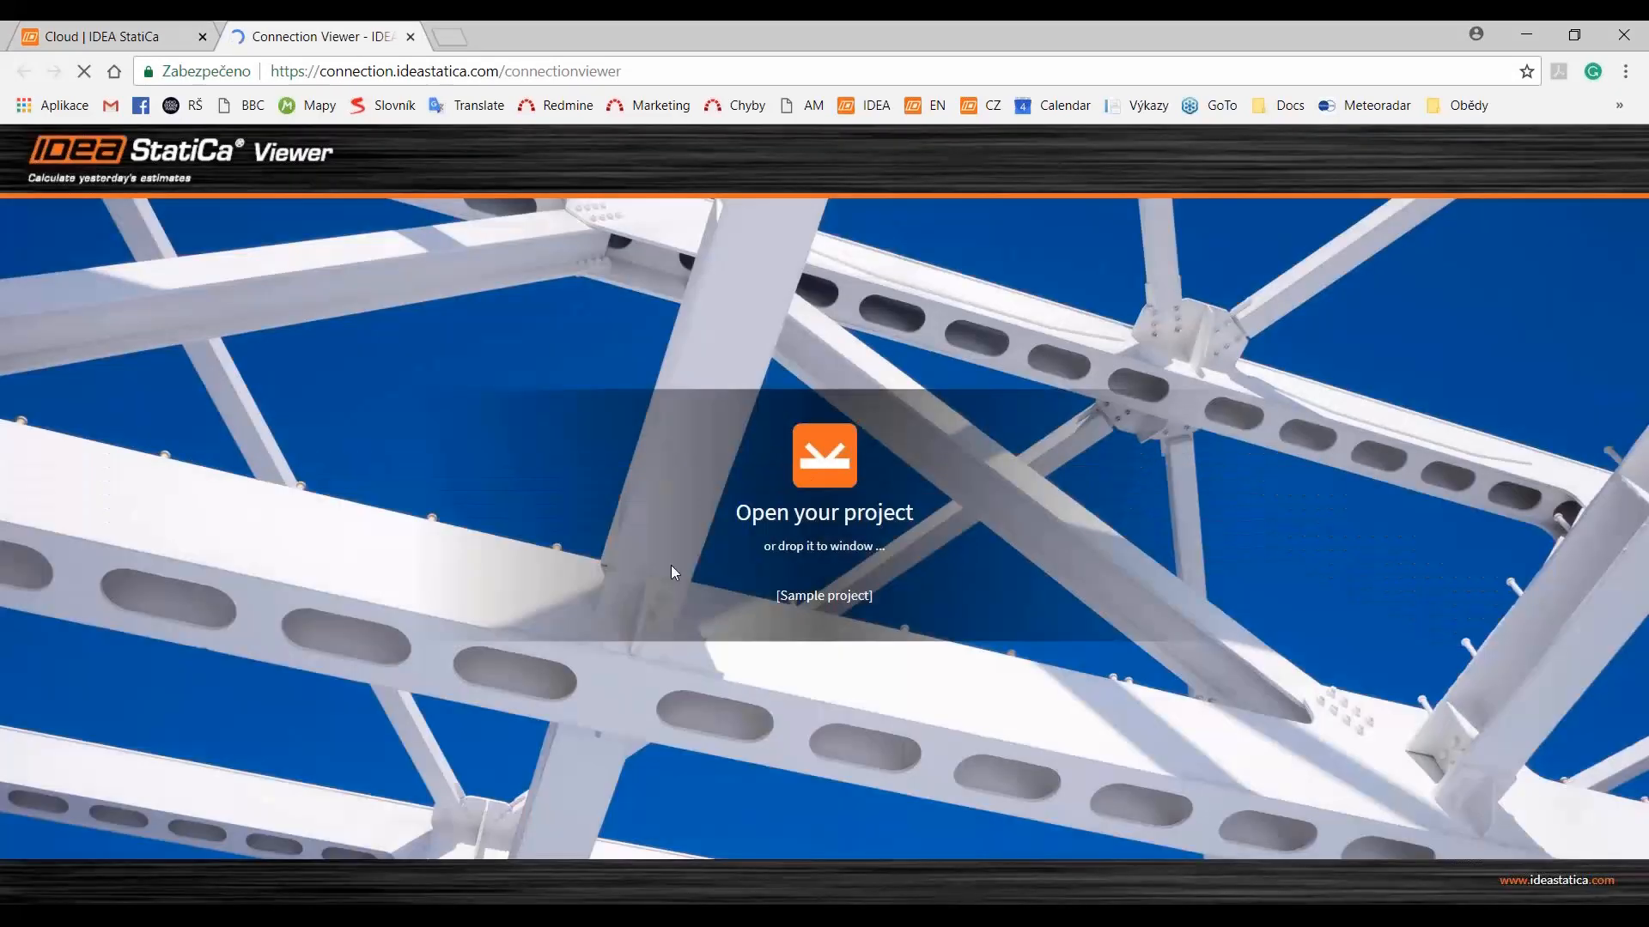
- Load the project file CW 5.9.2018.ideaCon into the online viewer
left_click(846, 521)
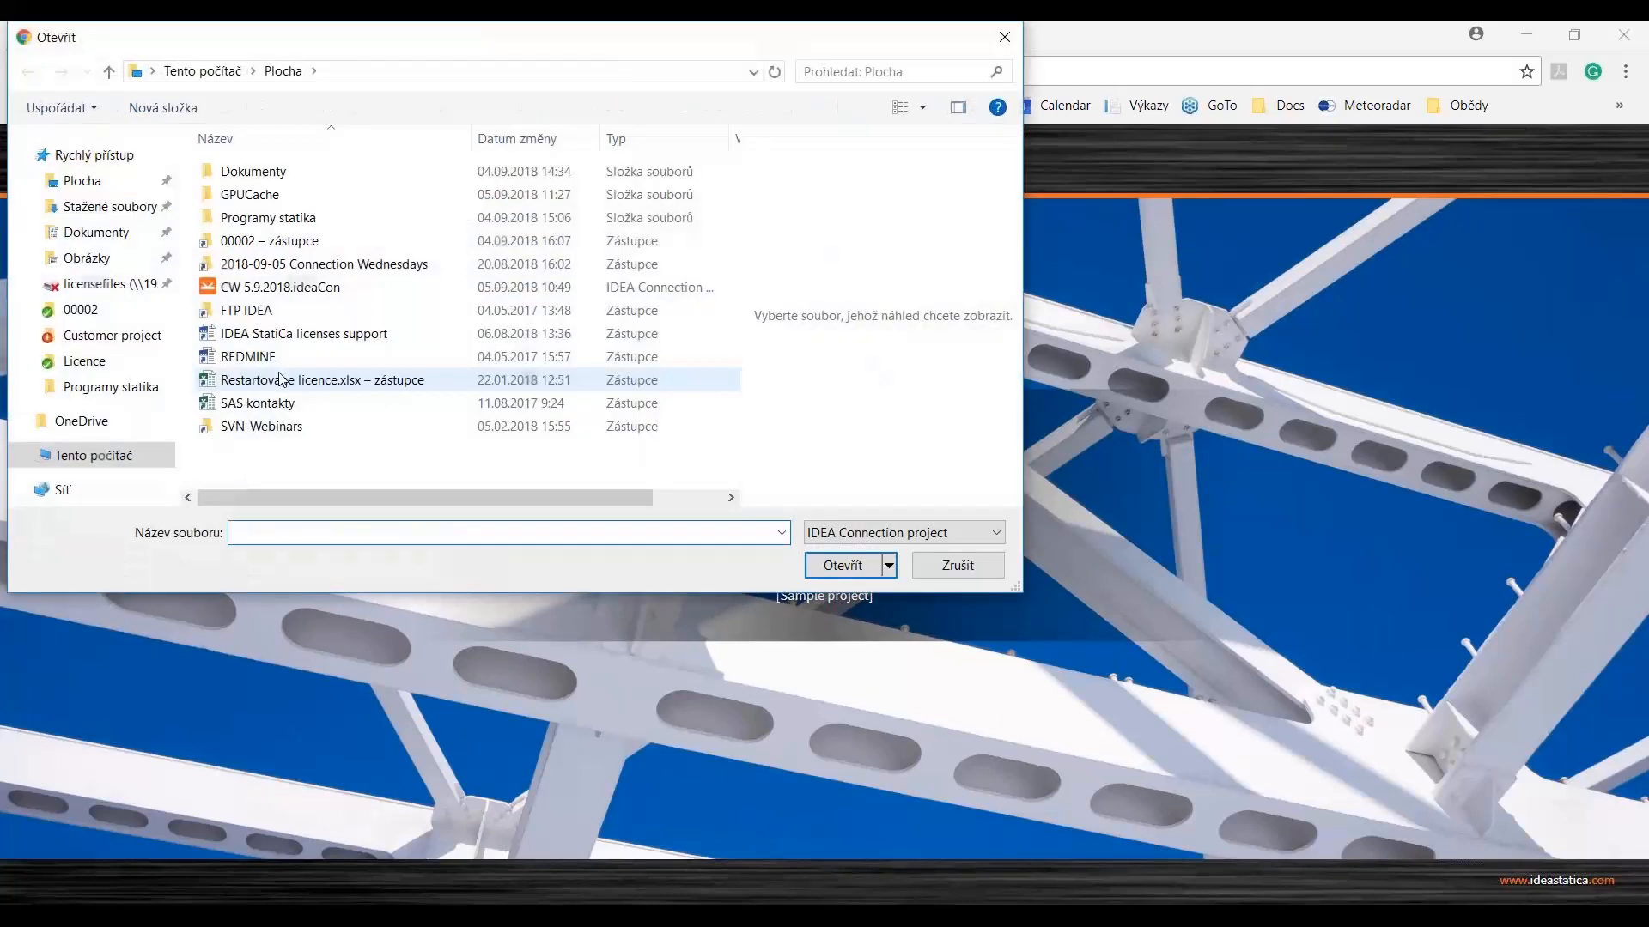
left_click(286, 288)
double_click(286, 288)
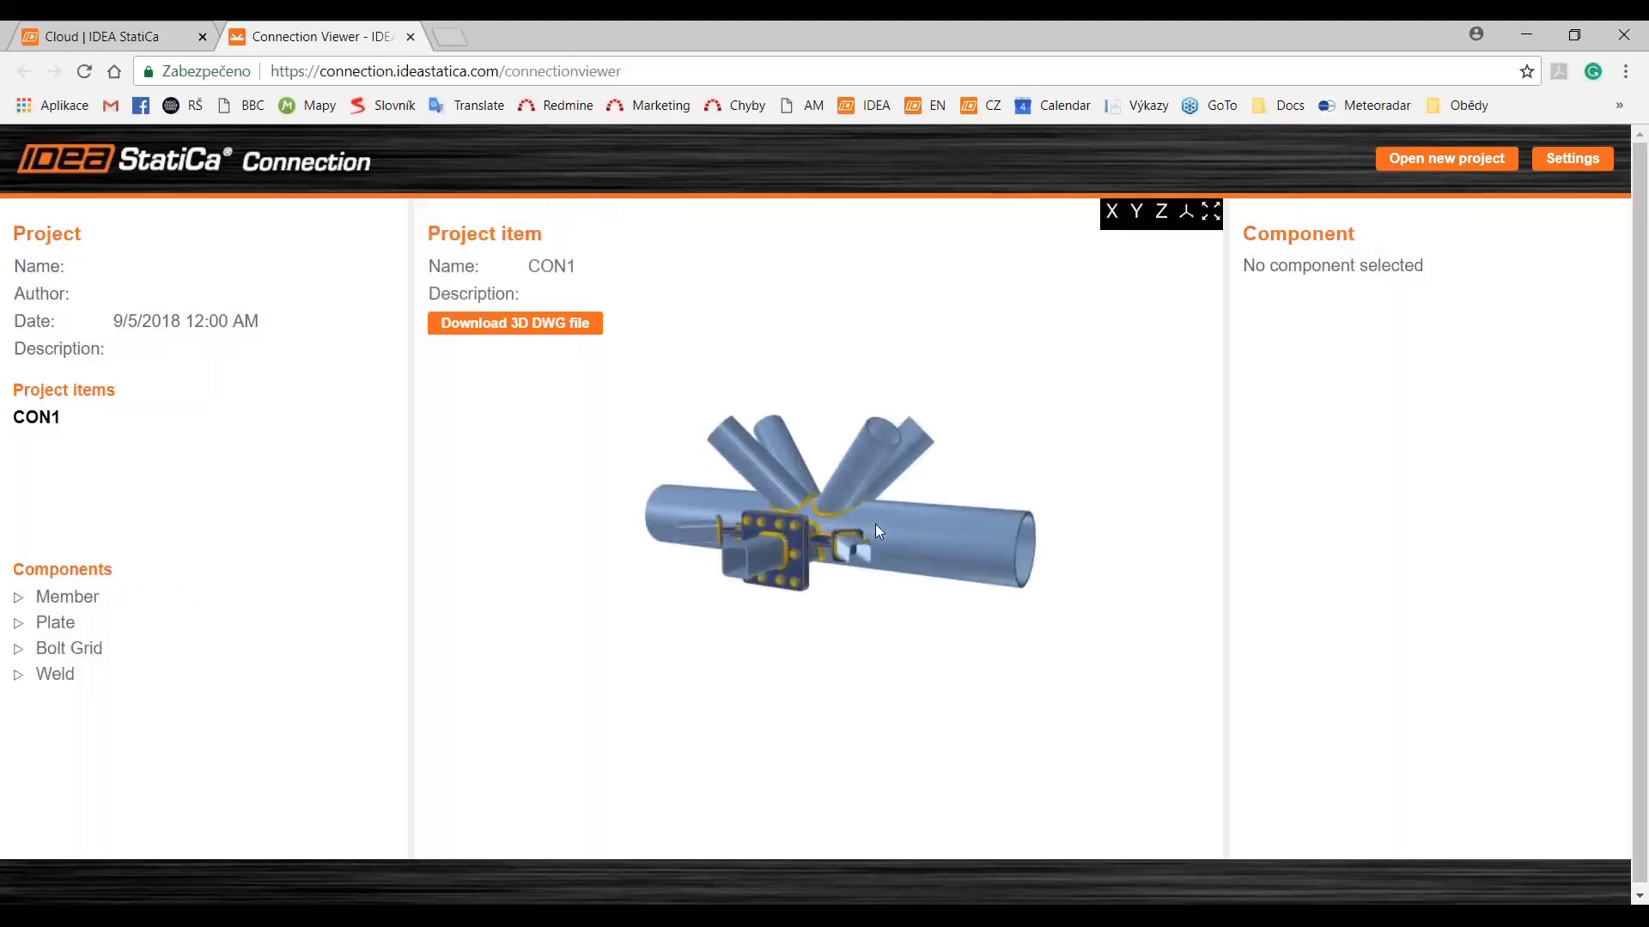
- Inspect the component details of chord member CH, the weld on the connecting plate and plate CPL1a in the 3D view
left_click_drag(862, 553, 750, 528)
scroll(796, 527, "up", 5)
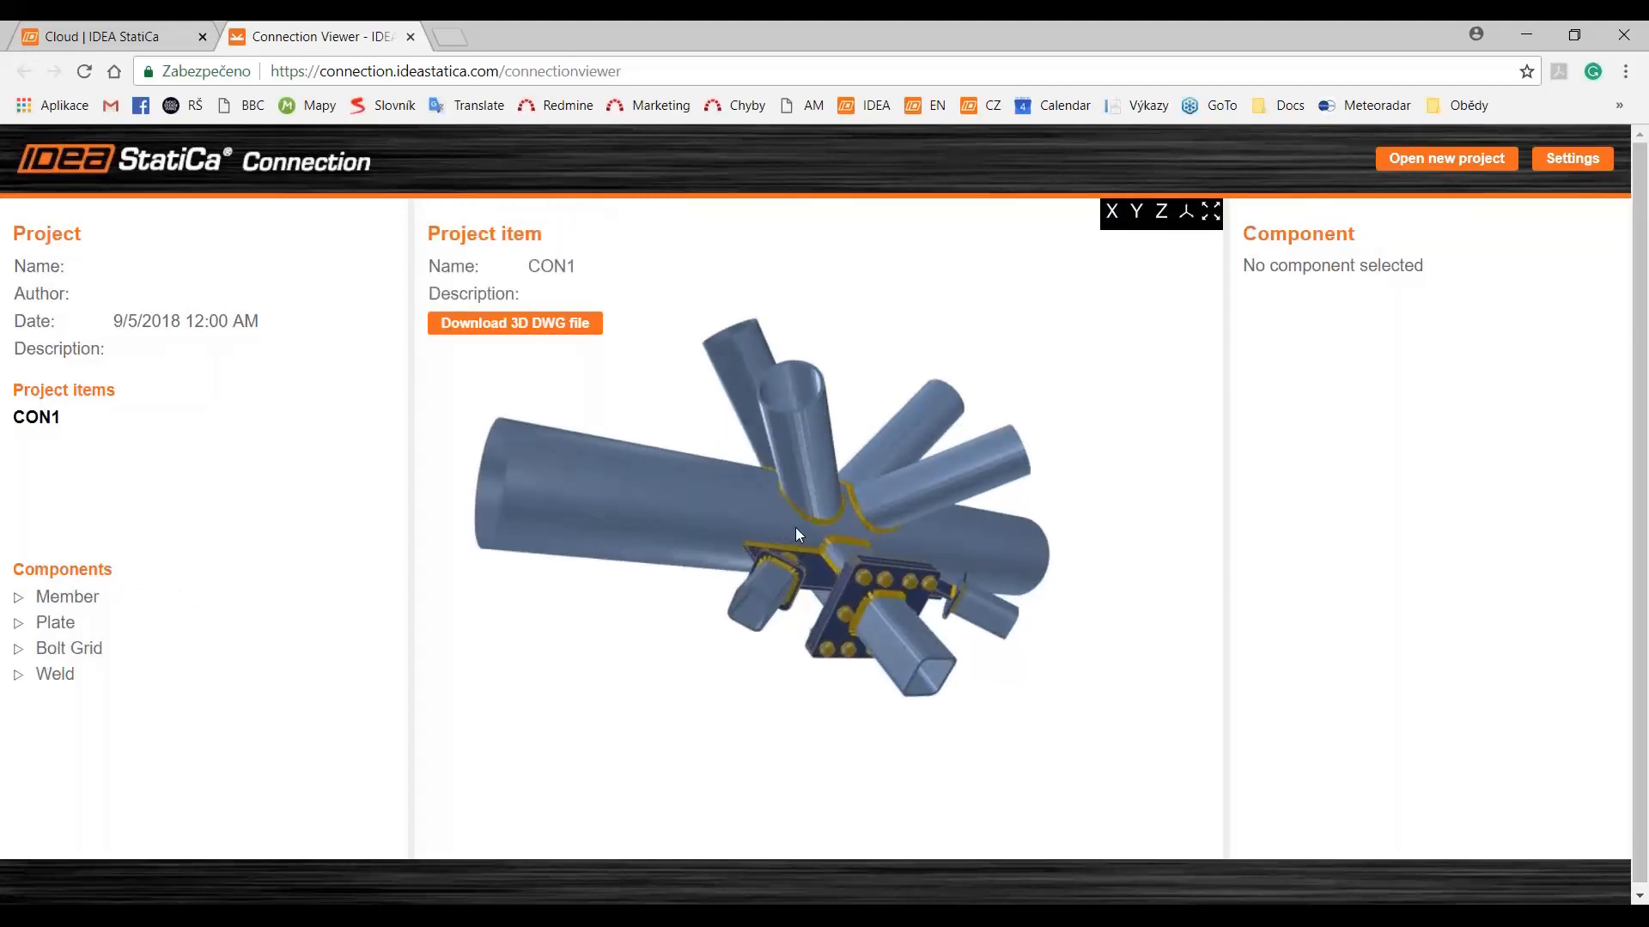
left_click(724, 514)
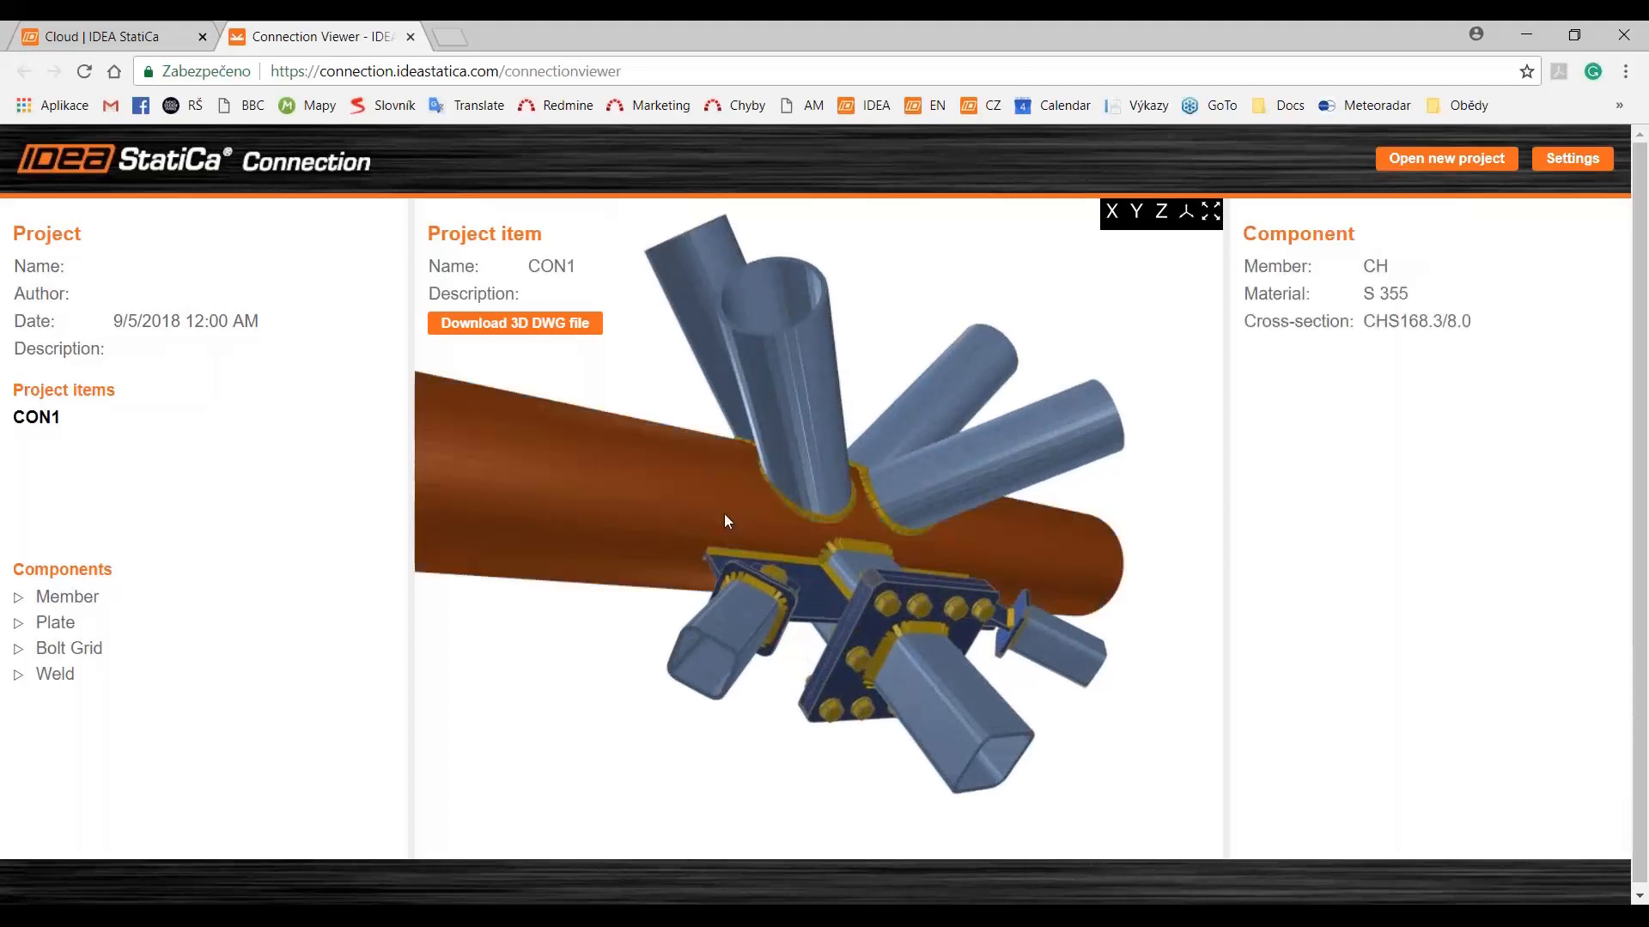
scroll(730, 522, "up", 3)
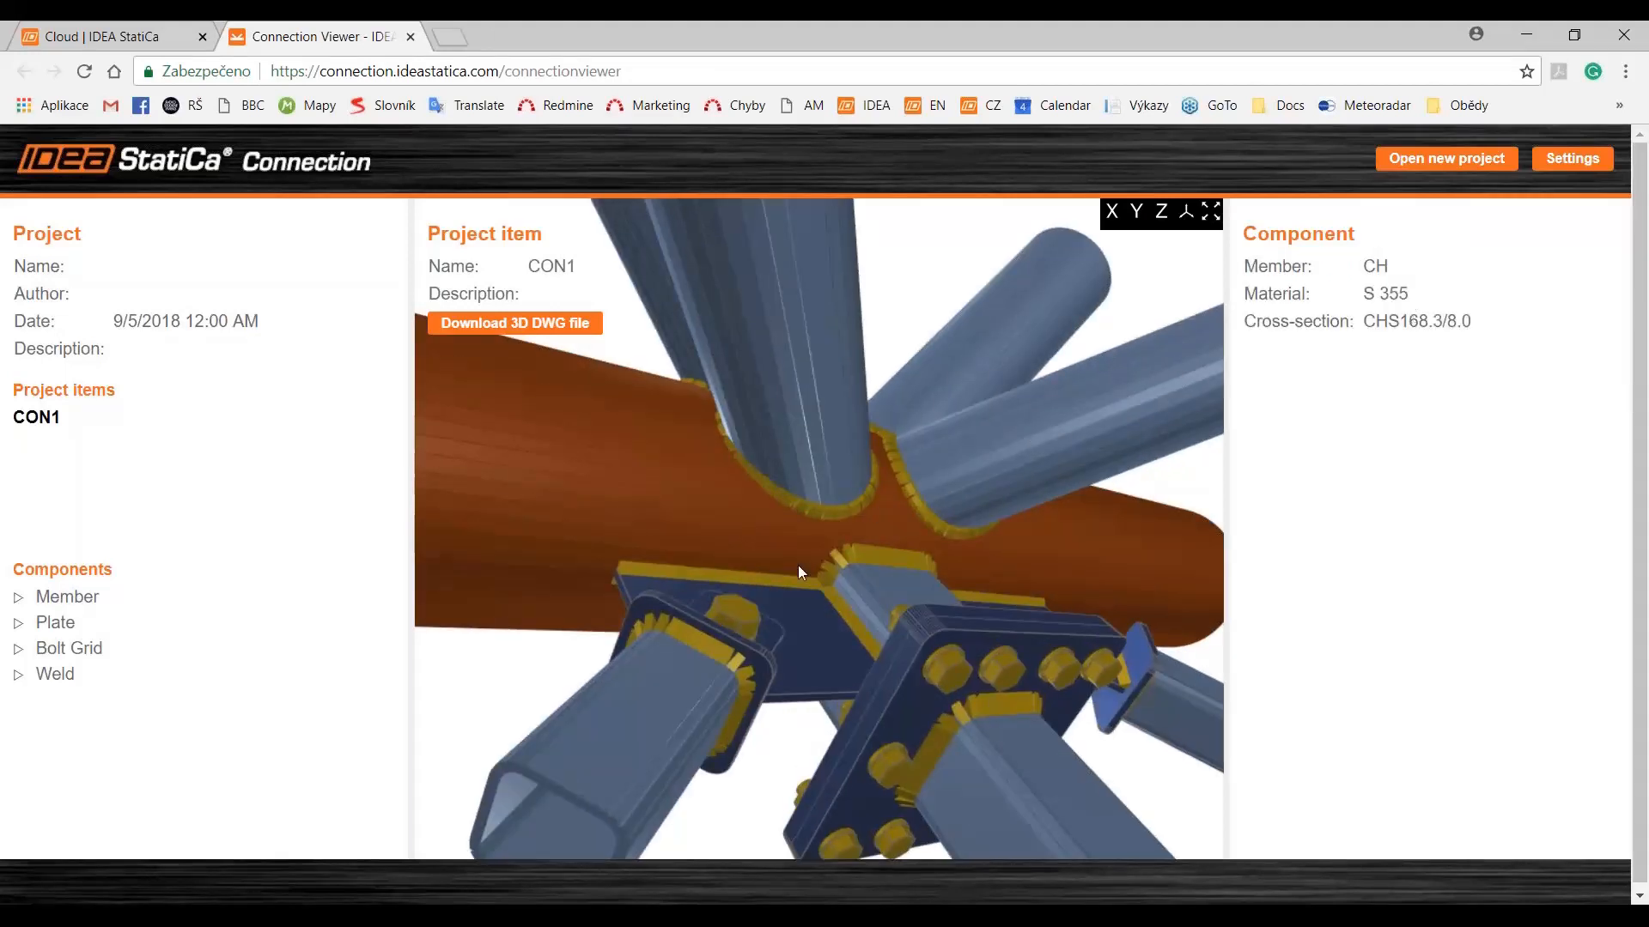
left_click(777, 577)
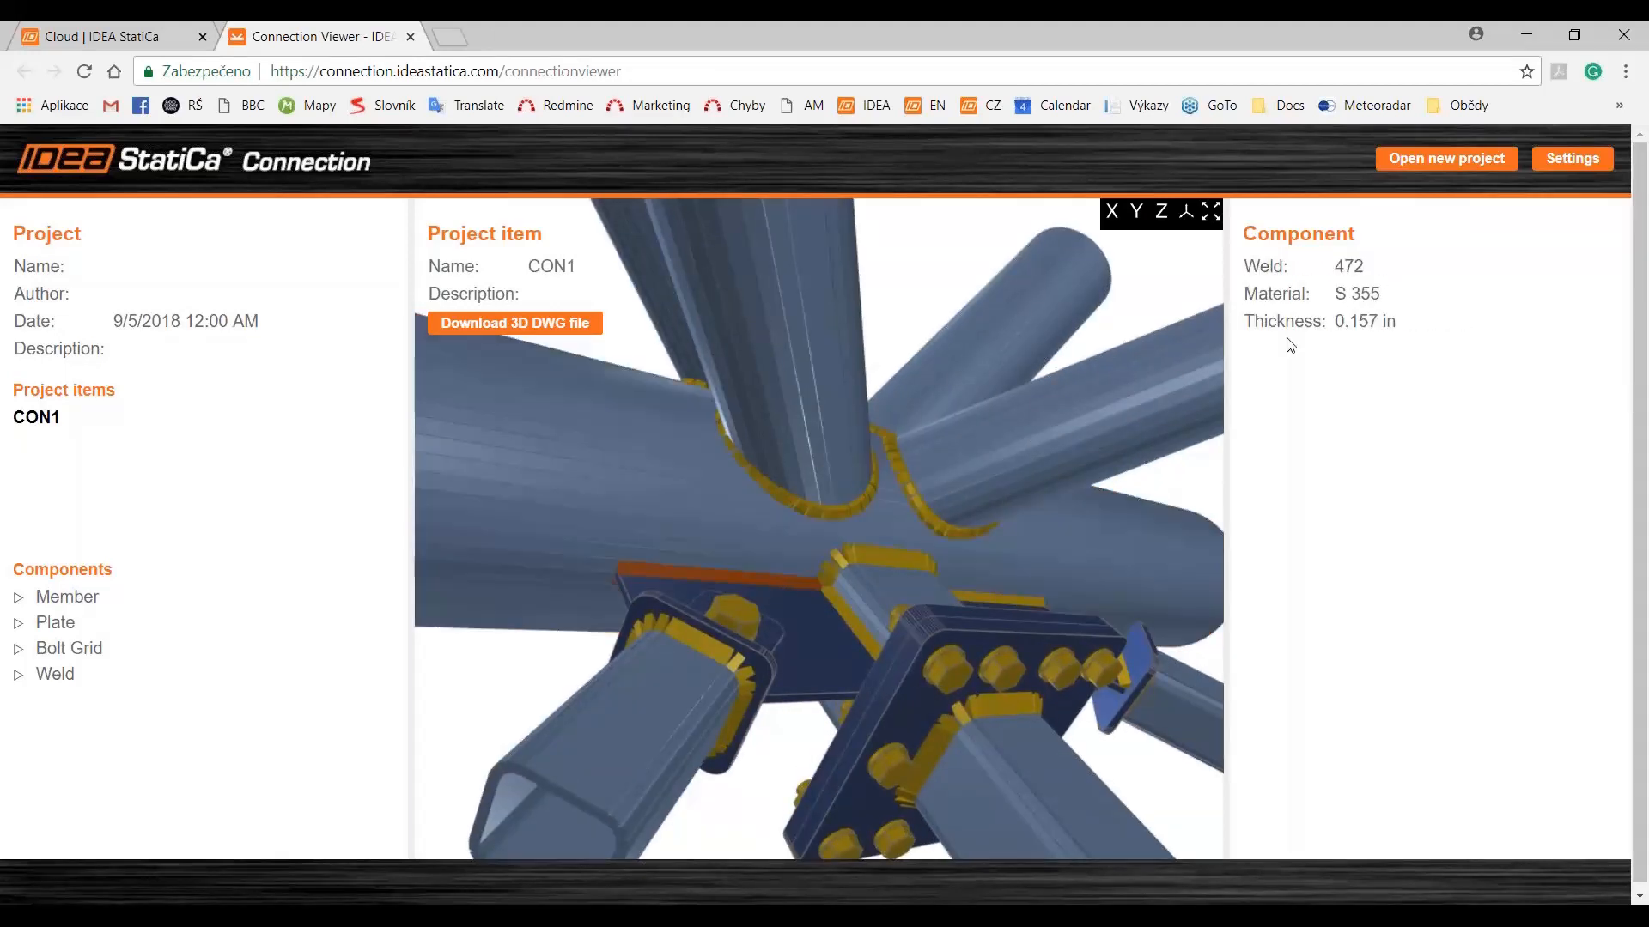
left_click(805, 637)
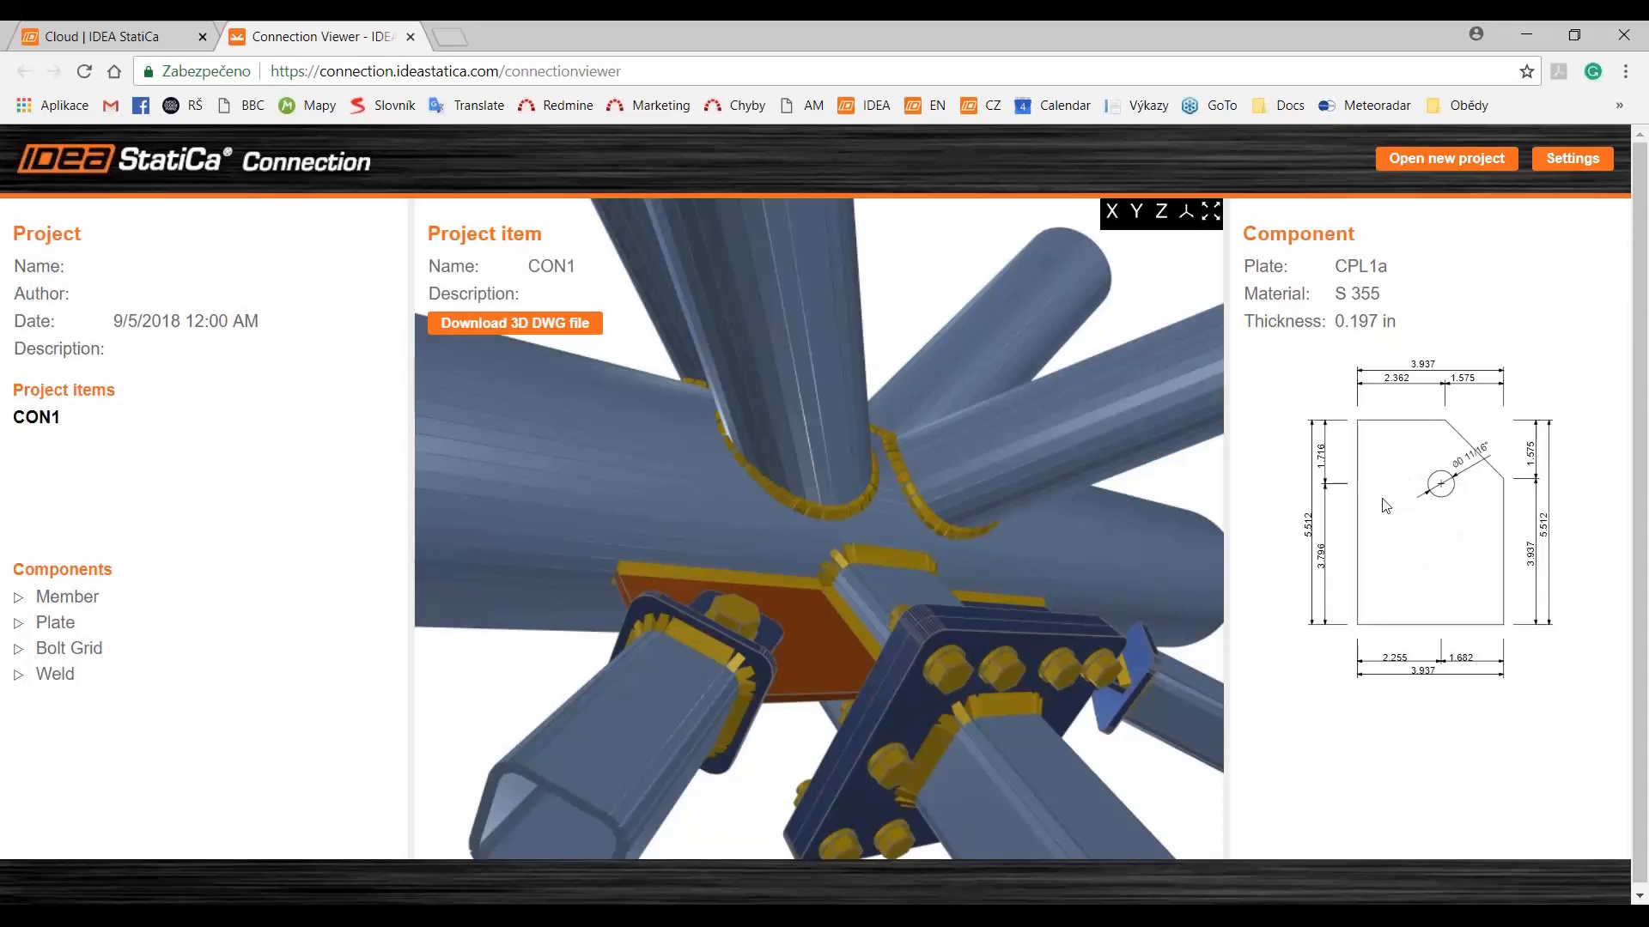
scroll(894, 494, "down", 1)
scroll(893, 493, "down", 3)
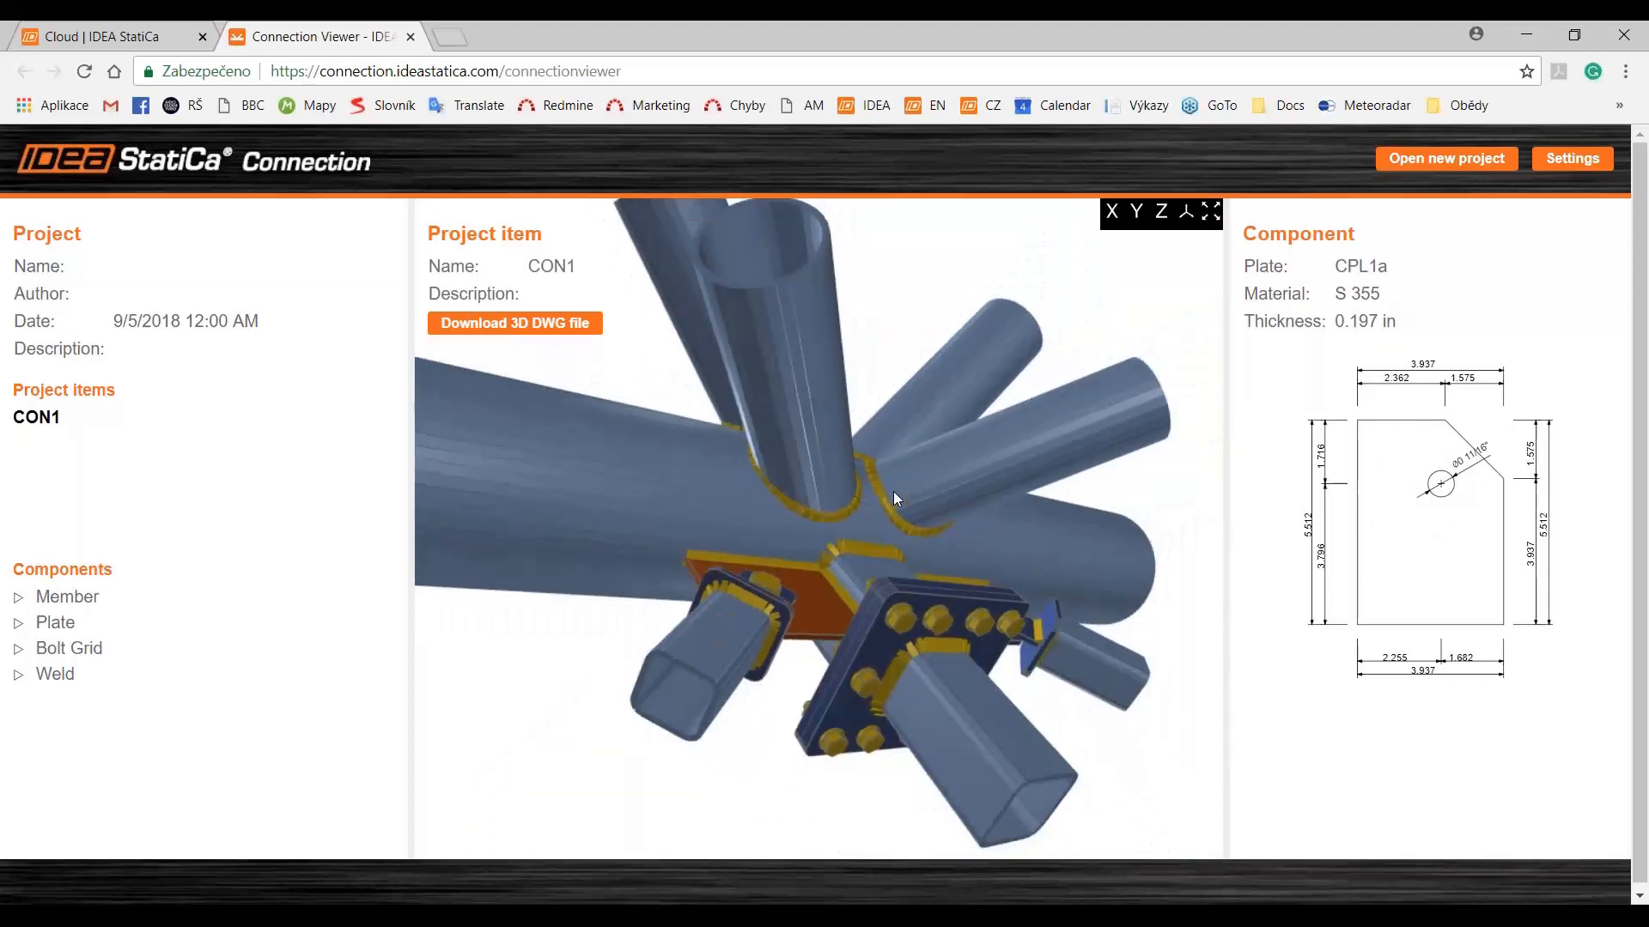
left_click_drag(893, 491, 833, 582)
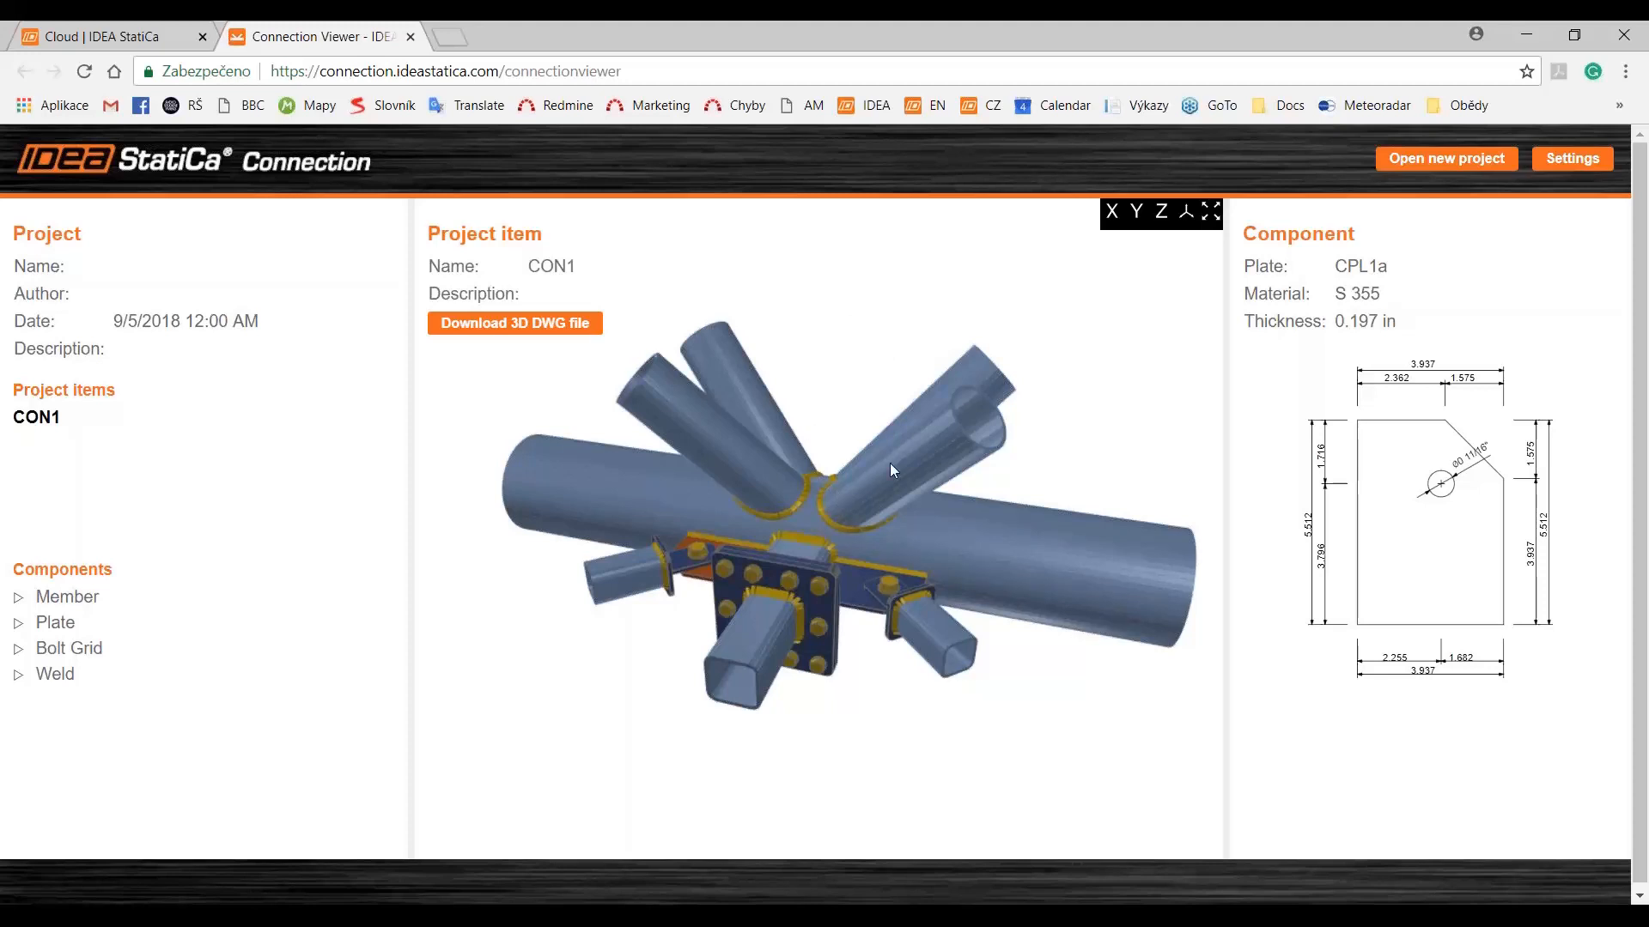
- Switch to IDEA StatiCa Connection with the project Auflager.ideacon and calculate the connection
left_click(1635, 580)
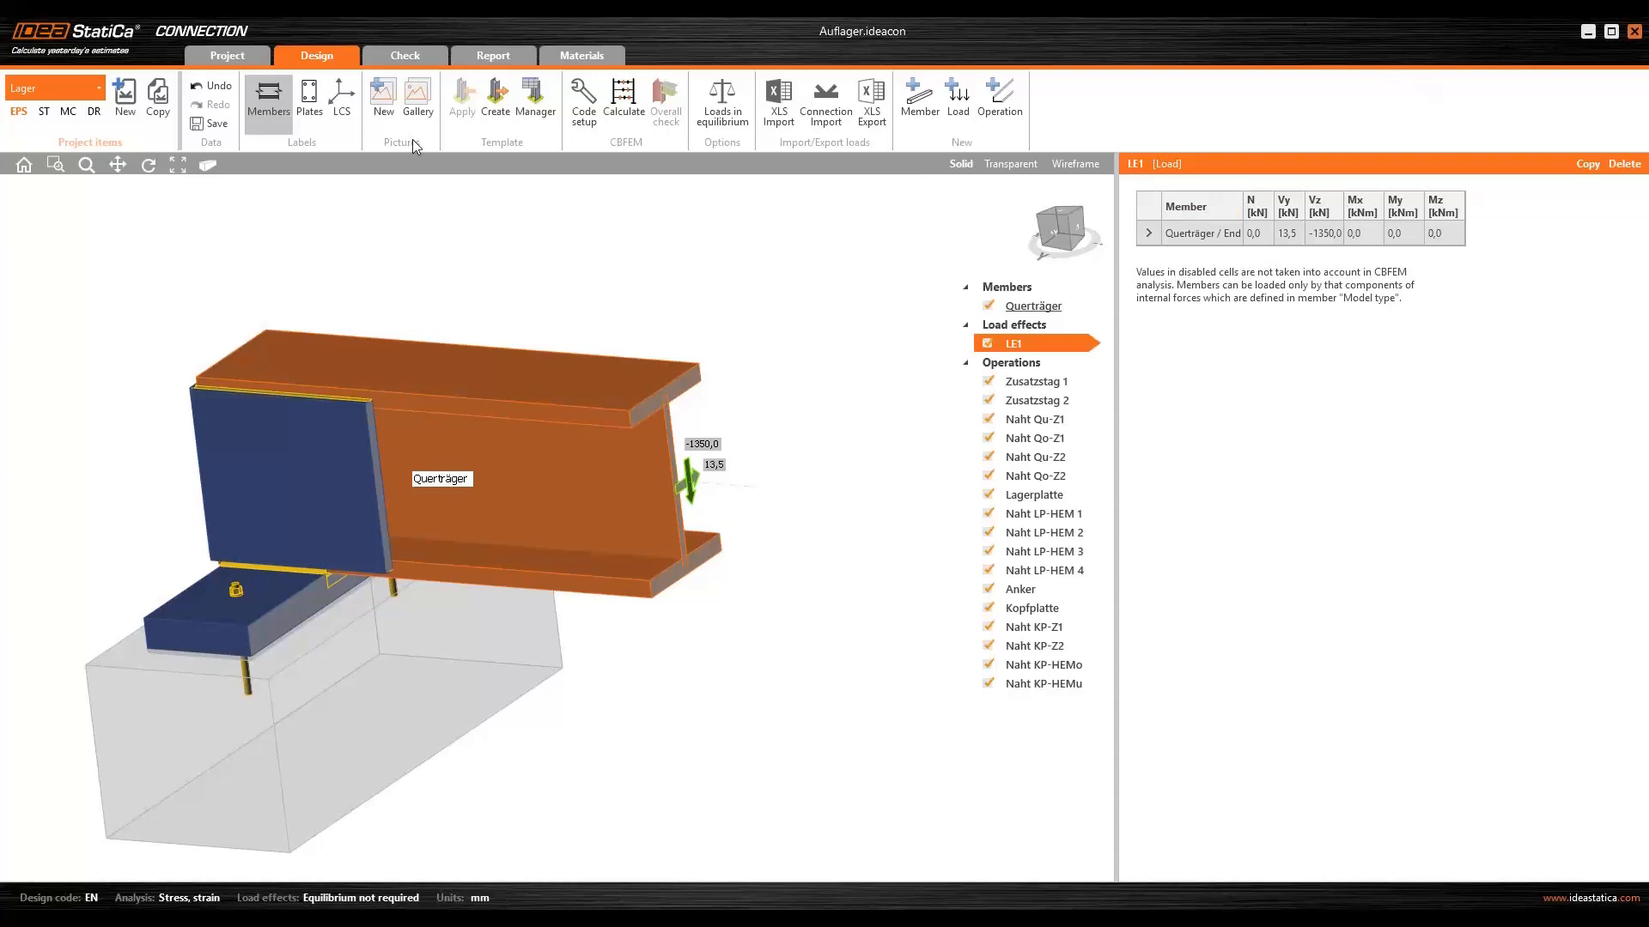
left_click(625, 108)
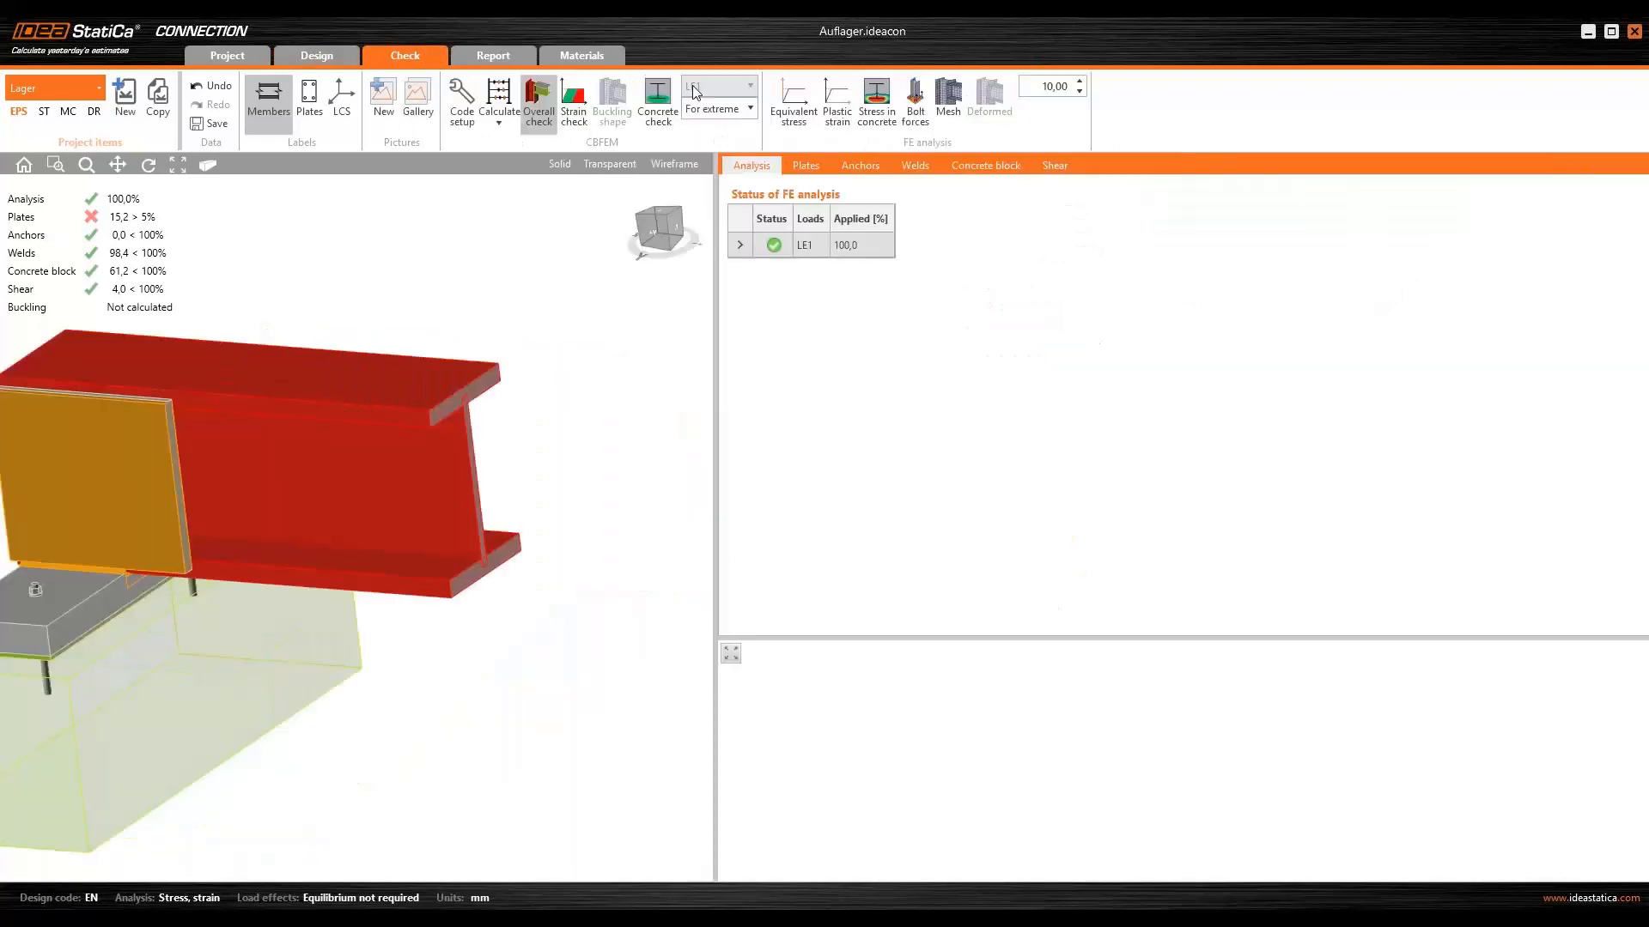
- Display the equivalent stress with the mesh and the deformed shape, and examine the deformed Querträger in an enlarged 3D view
left_click(794, 101)
left_click(948, 104)
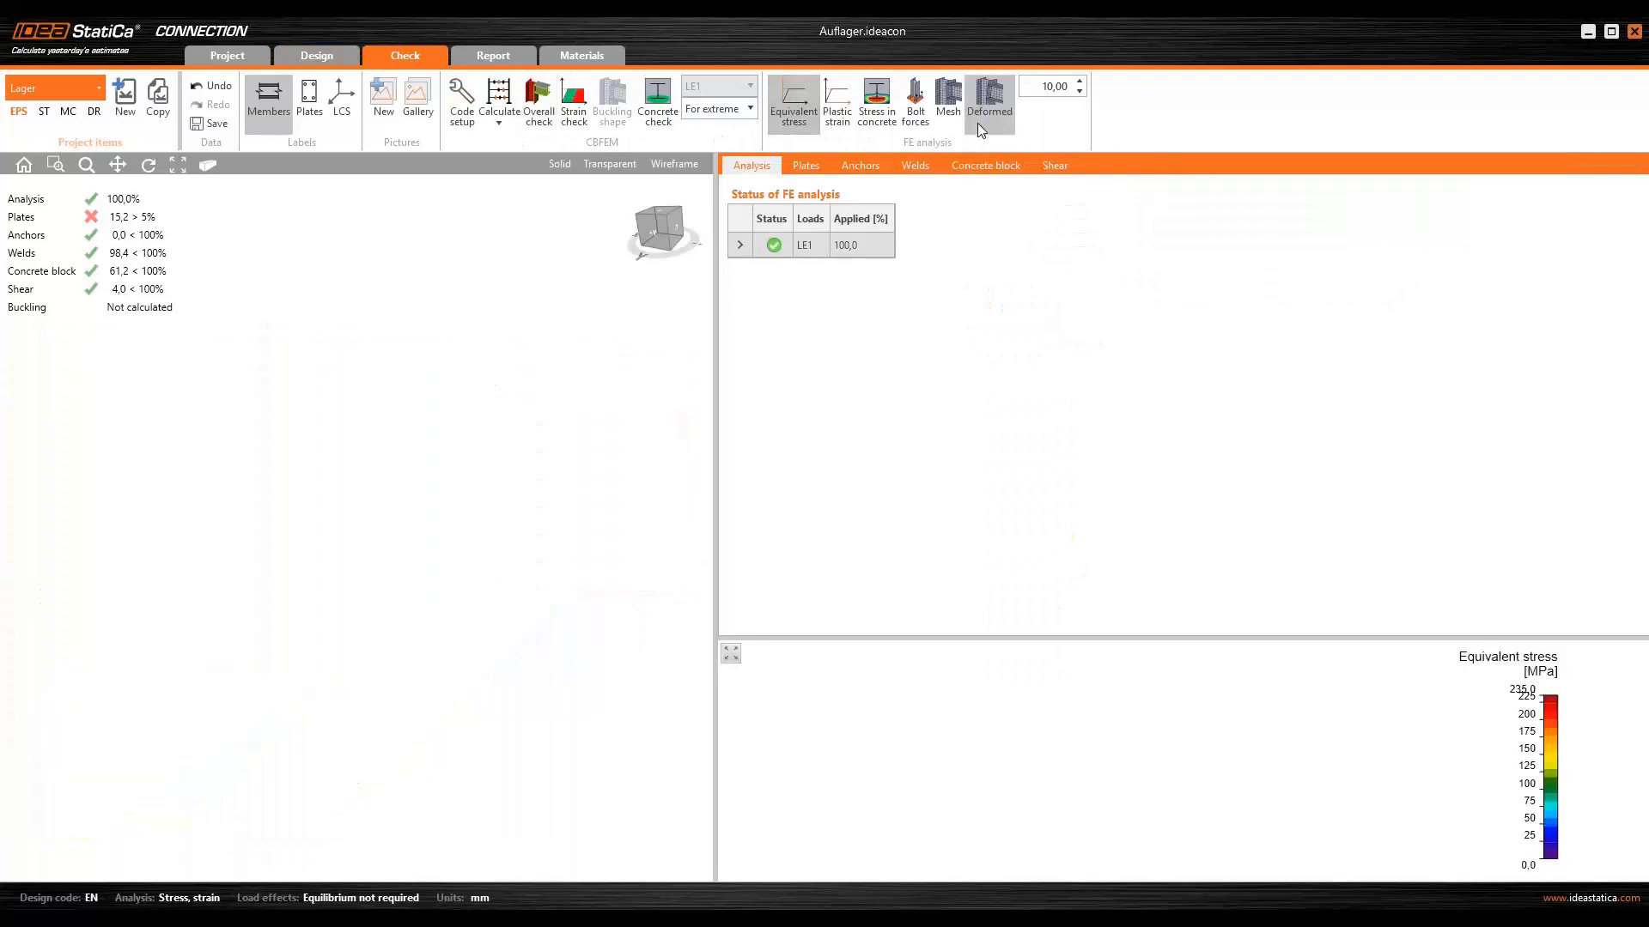
left_click(1000, 107)
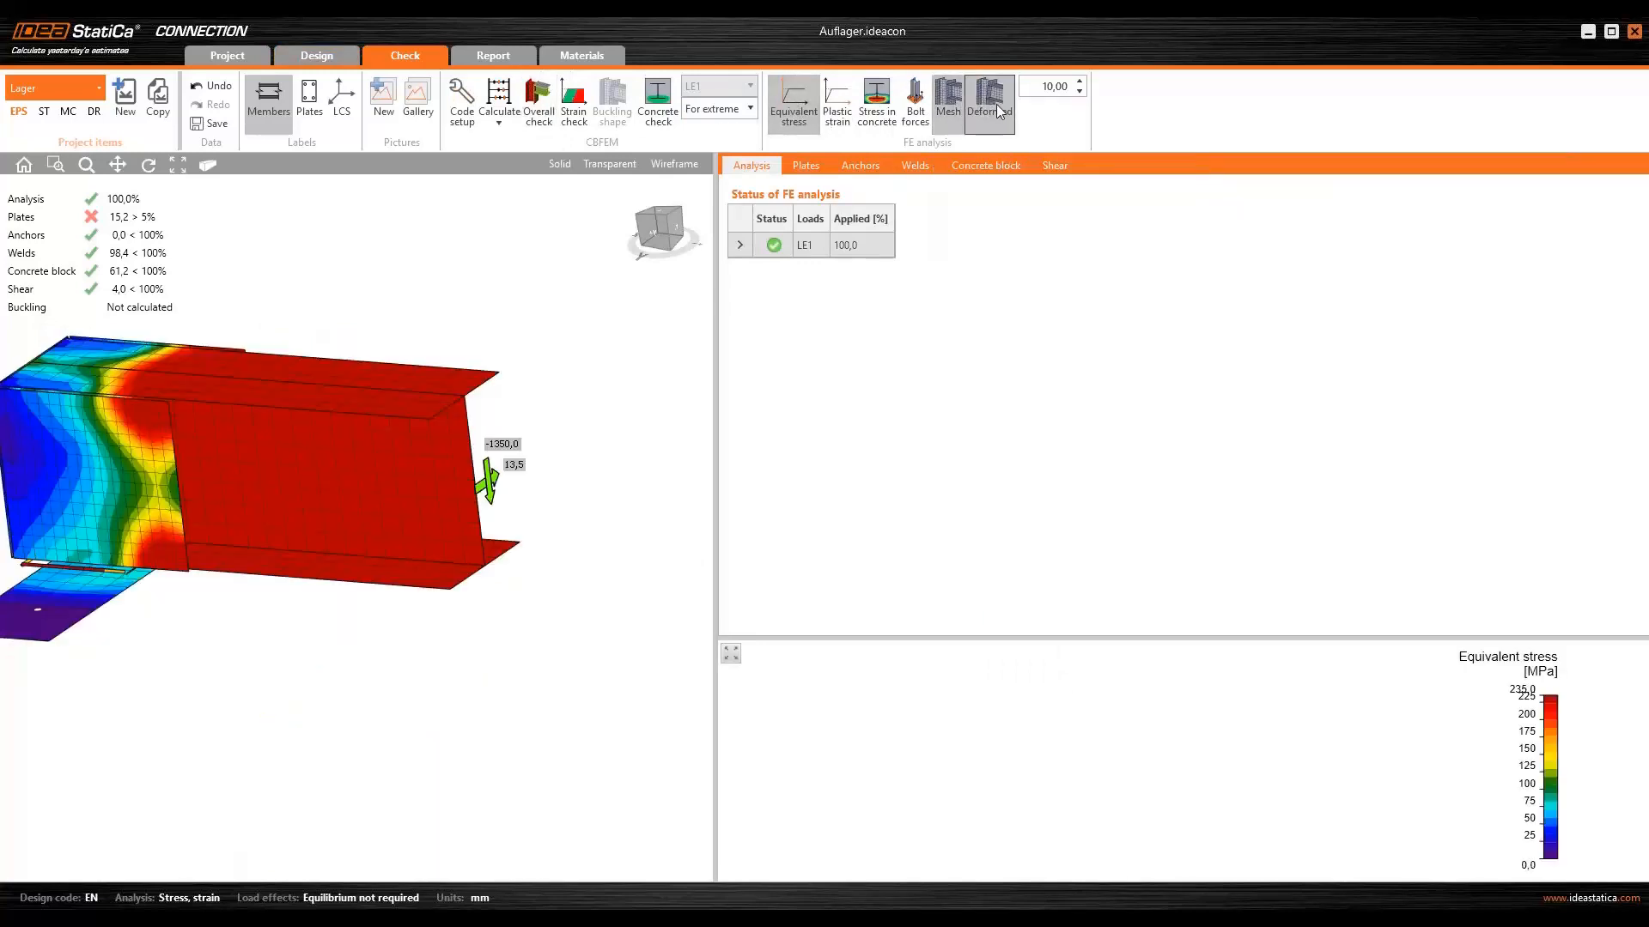
left_click_drag(718, 435, 1161, 456)
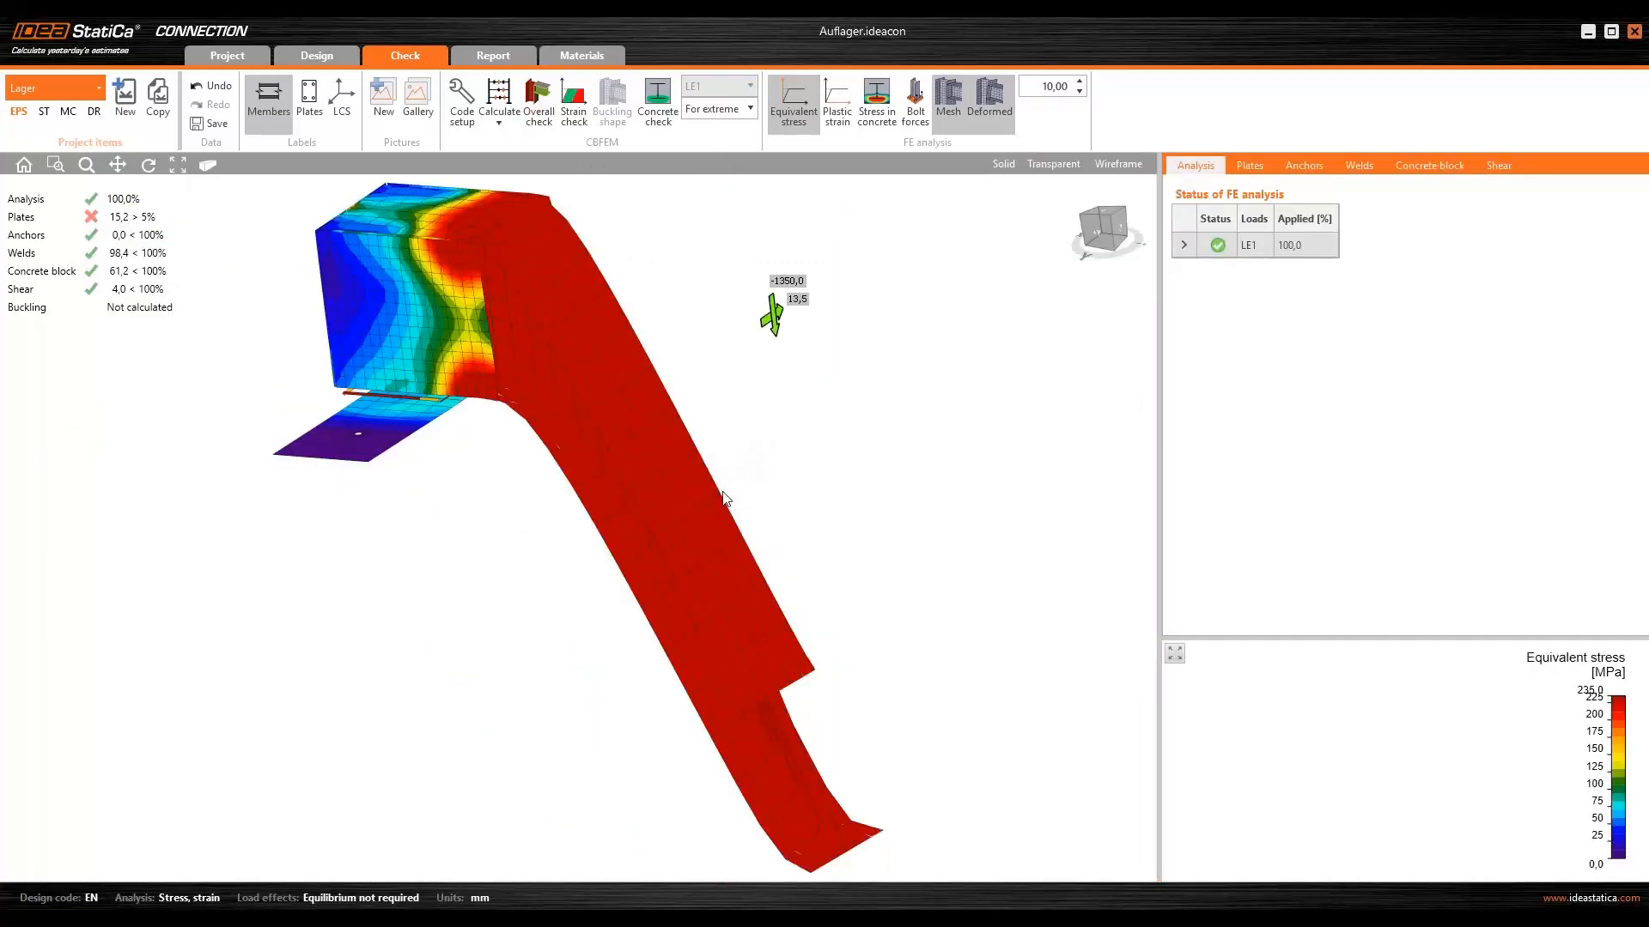
middle_click_drag(745, 544, 795, 552, "ctrl")
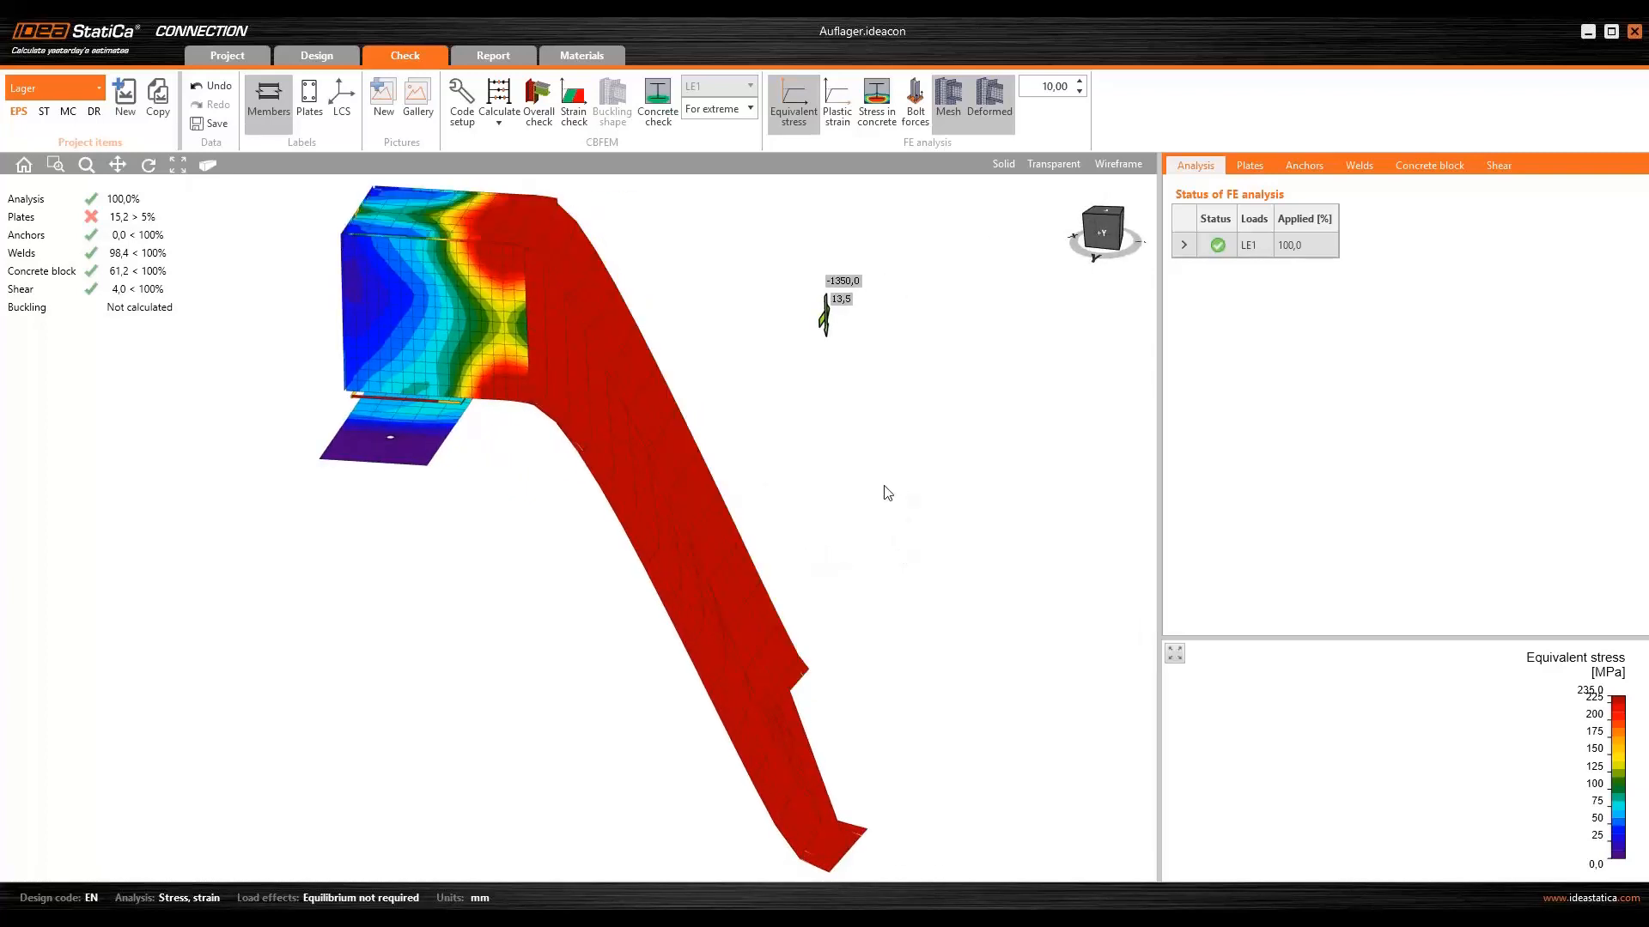
- Return to the design model and examine the LE1 diagram in wireframe display, and the Querträger member's properties in solid display
left_click(316, 57)
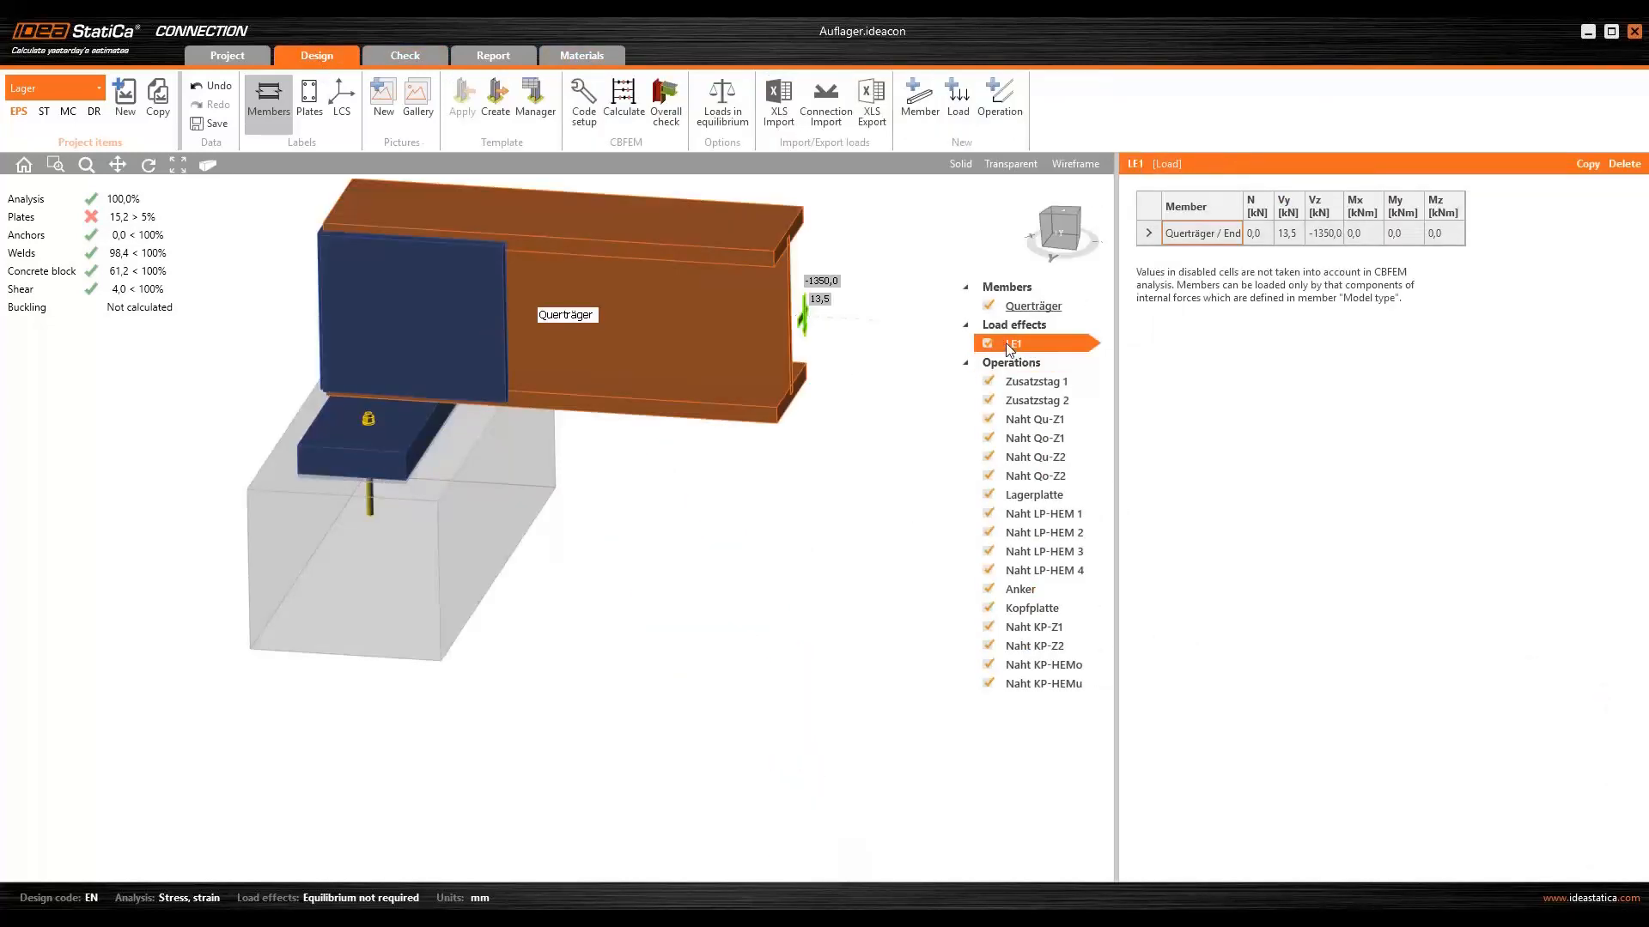
middle_click_drag(629, 541, 653, 611)
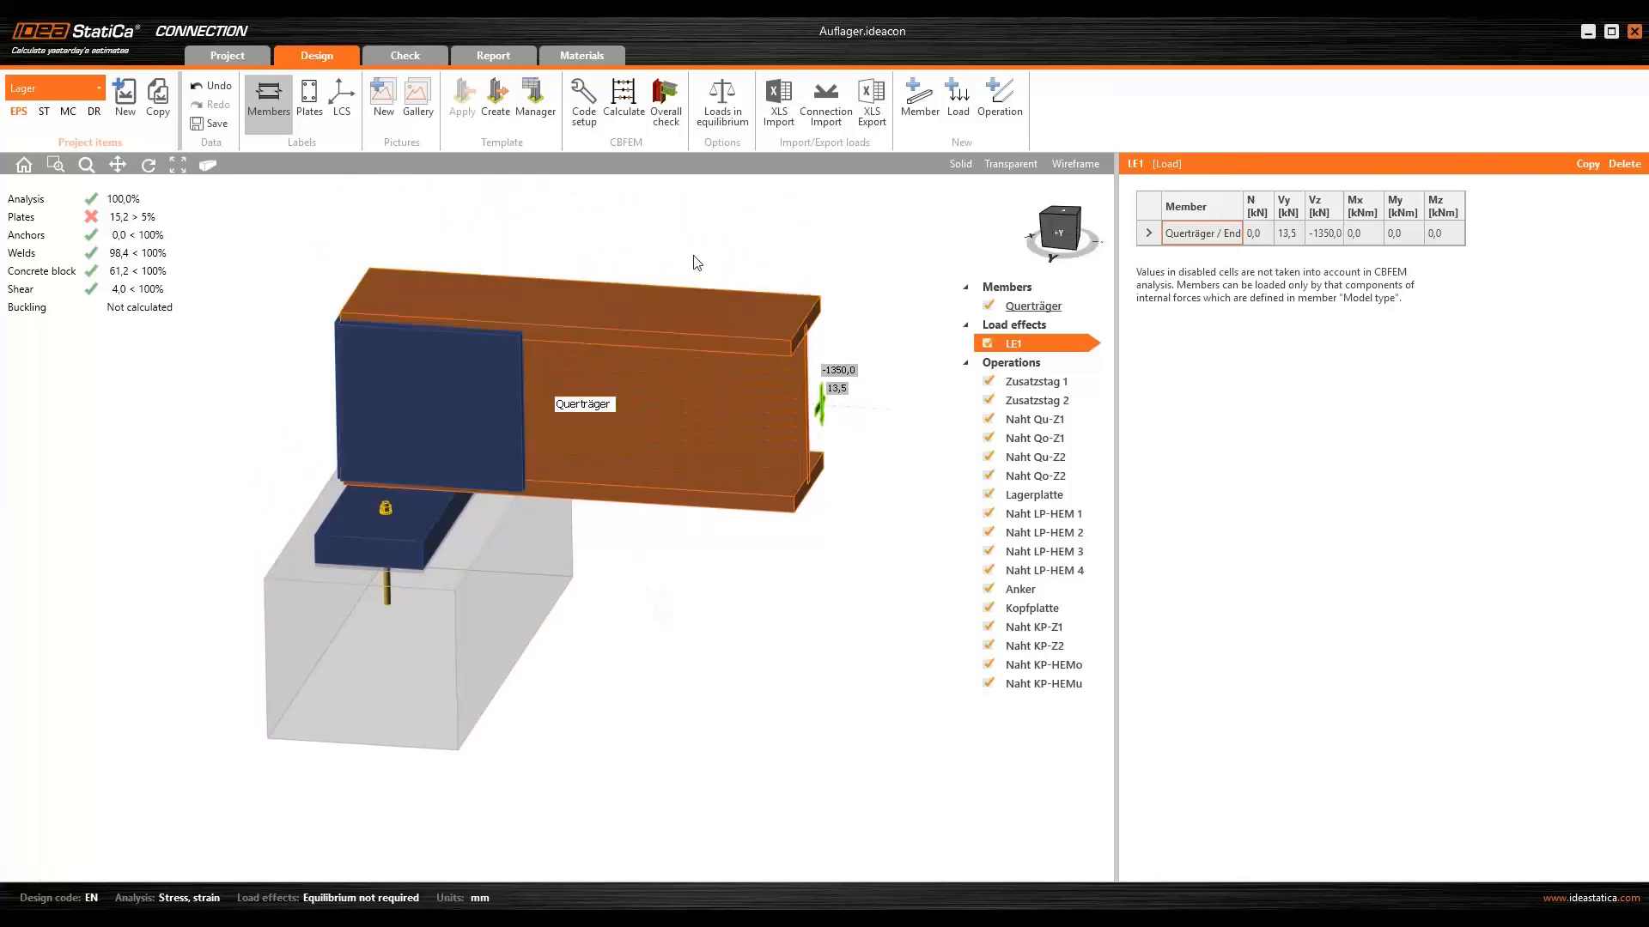
left_click(1079, 164)
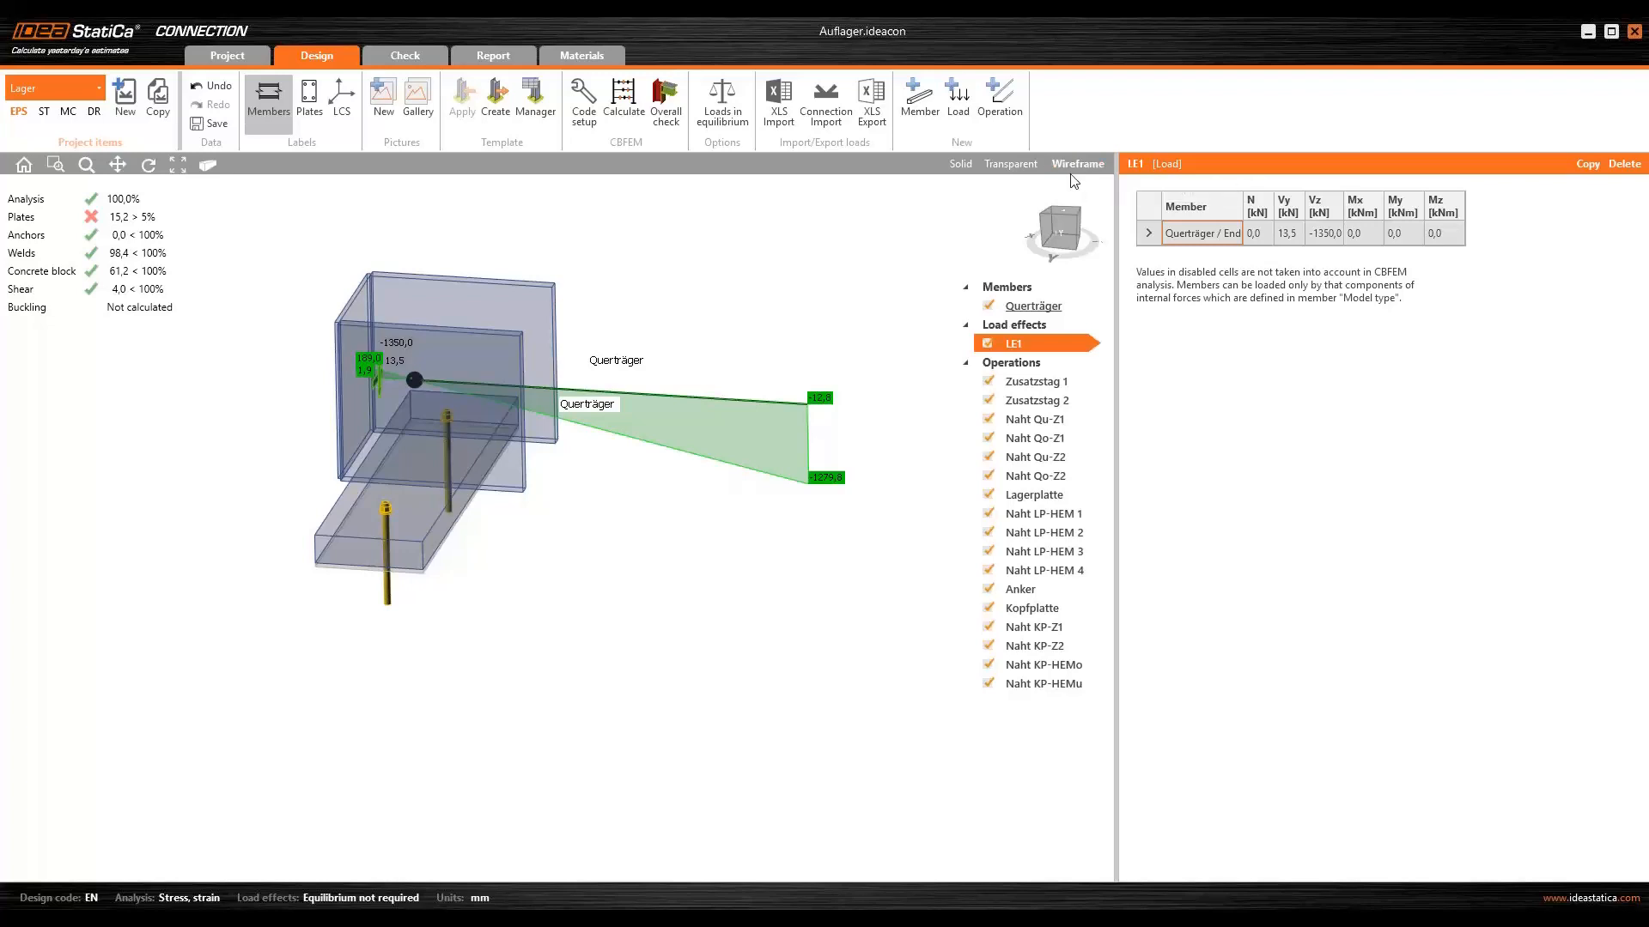
mouse_move(678, 549)
right_mouse_down()
mouse_move(655, 567)
mouse_move(662, 552)
right_mouse_up()
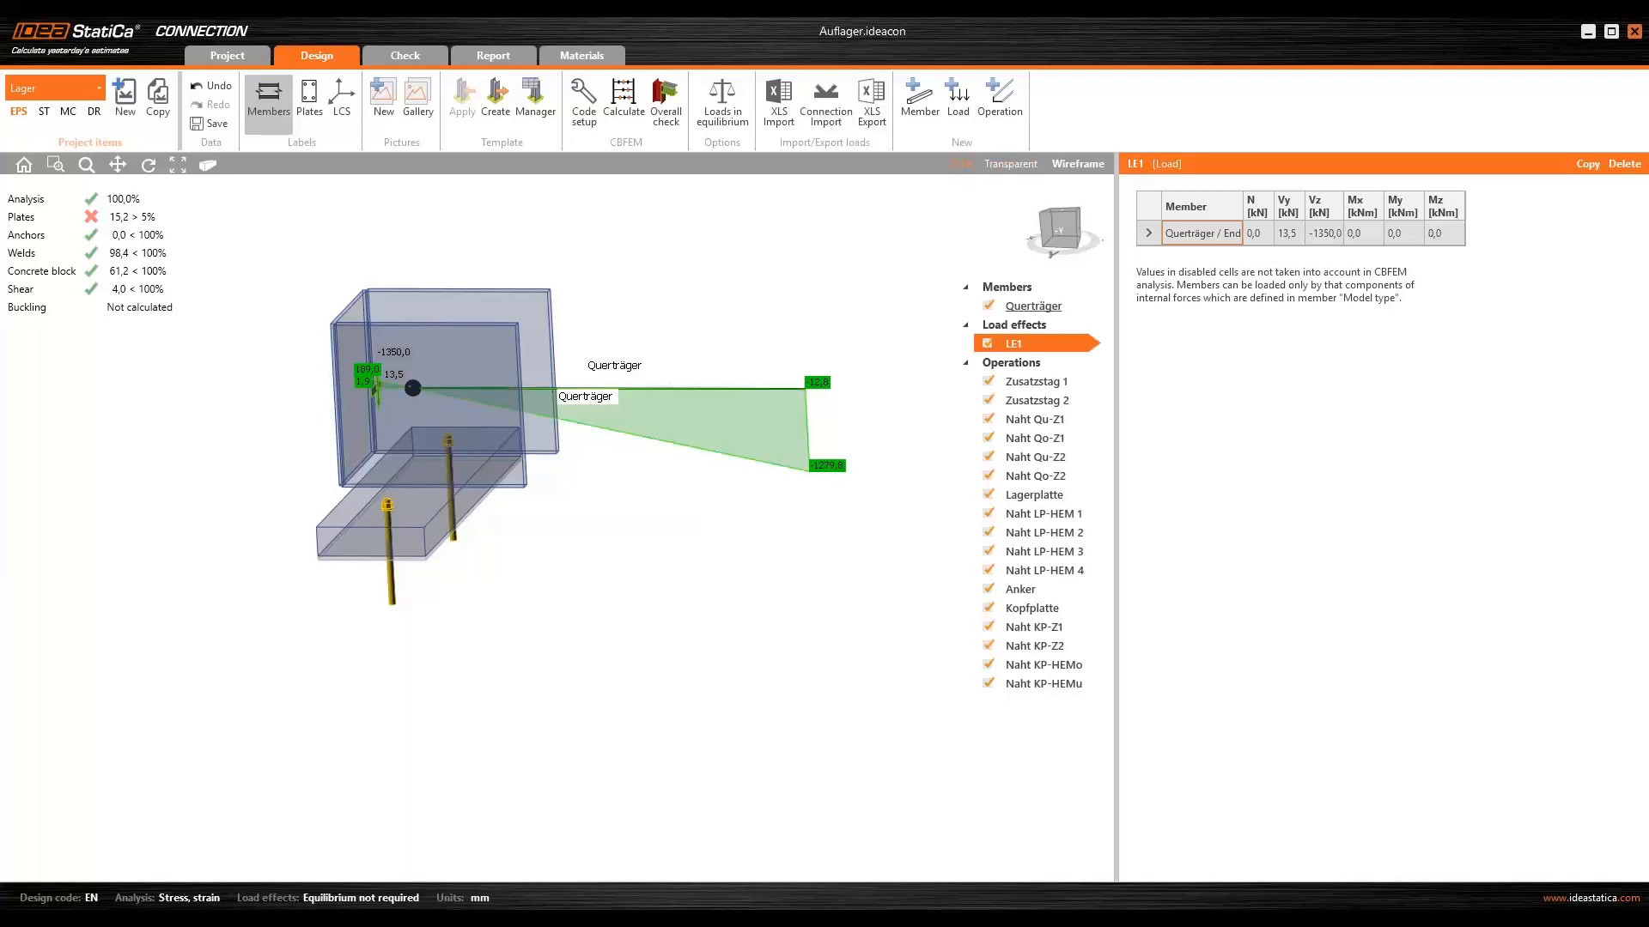
left_click(960, 164)
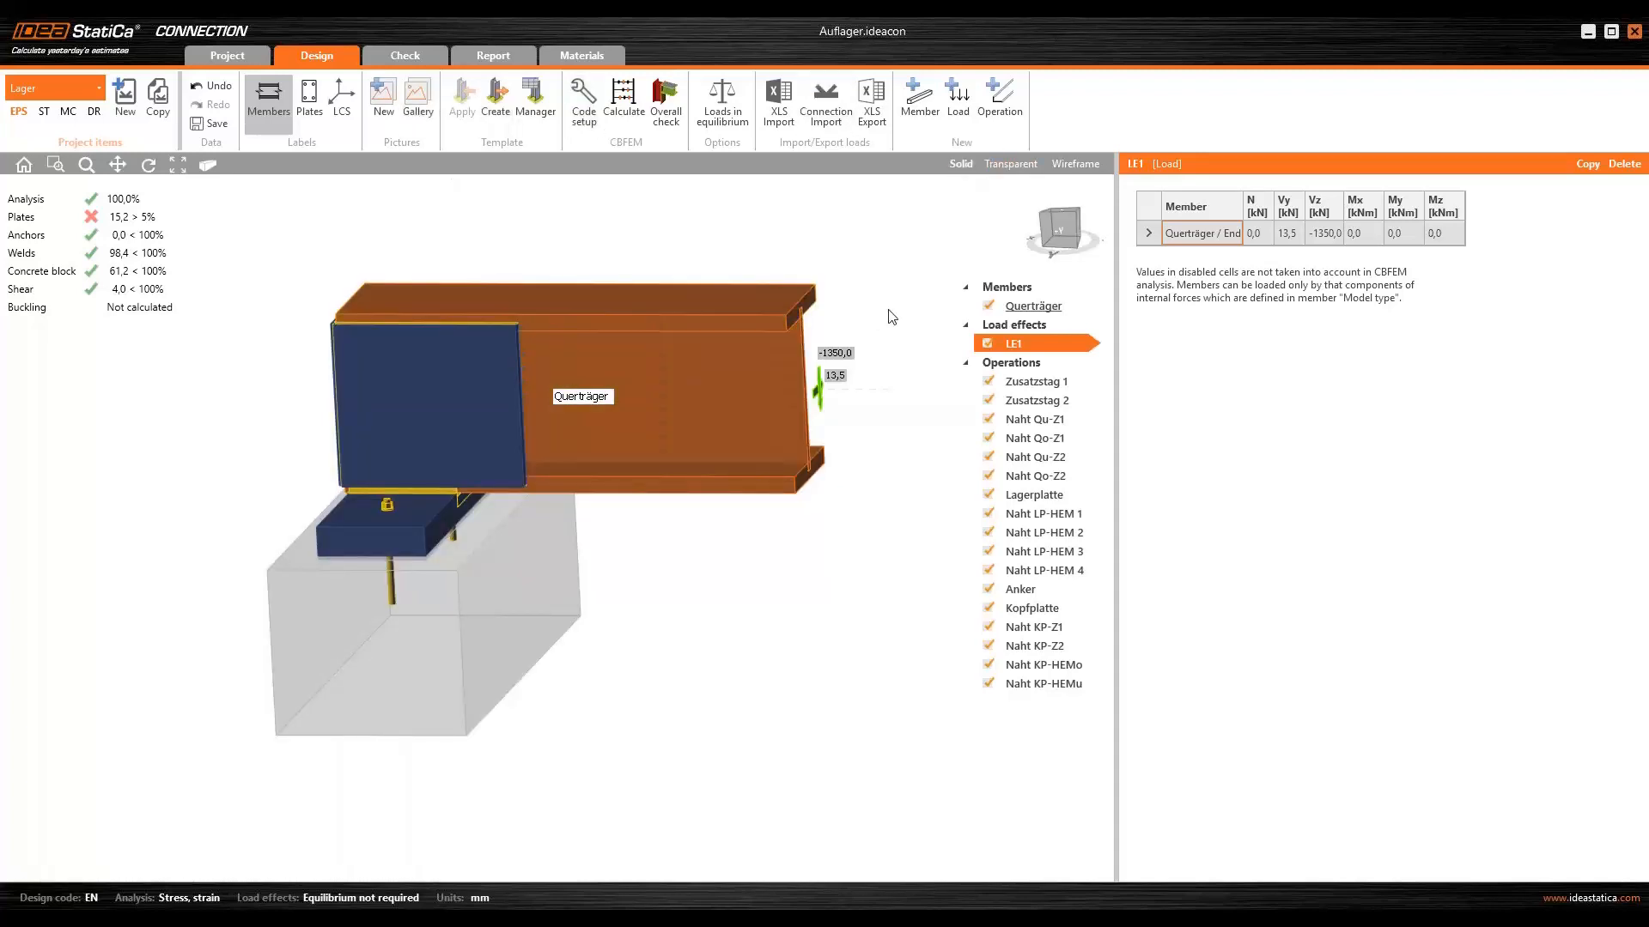
left_click(1034, 306)
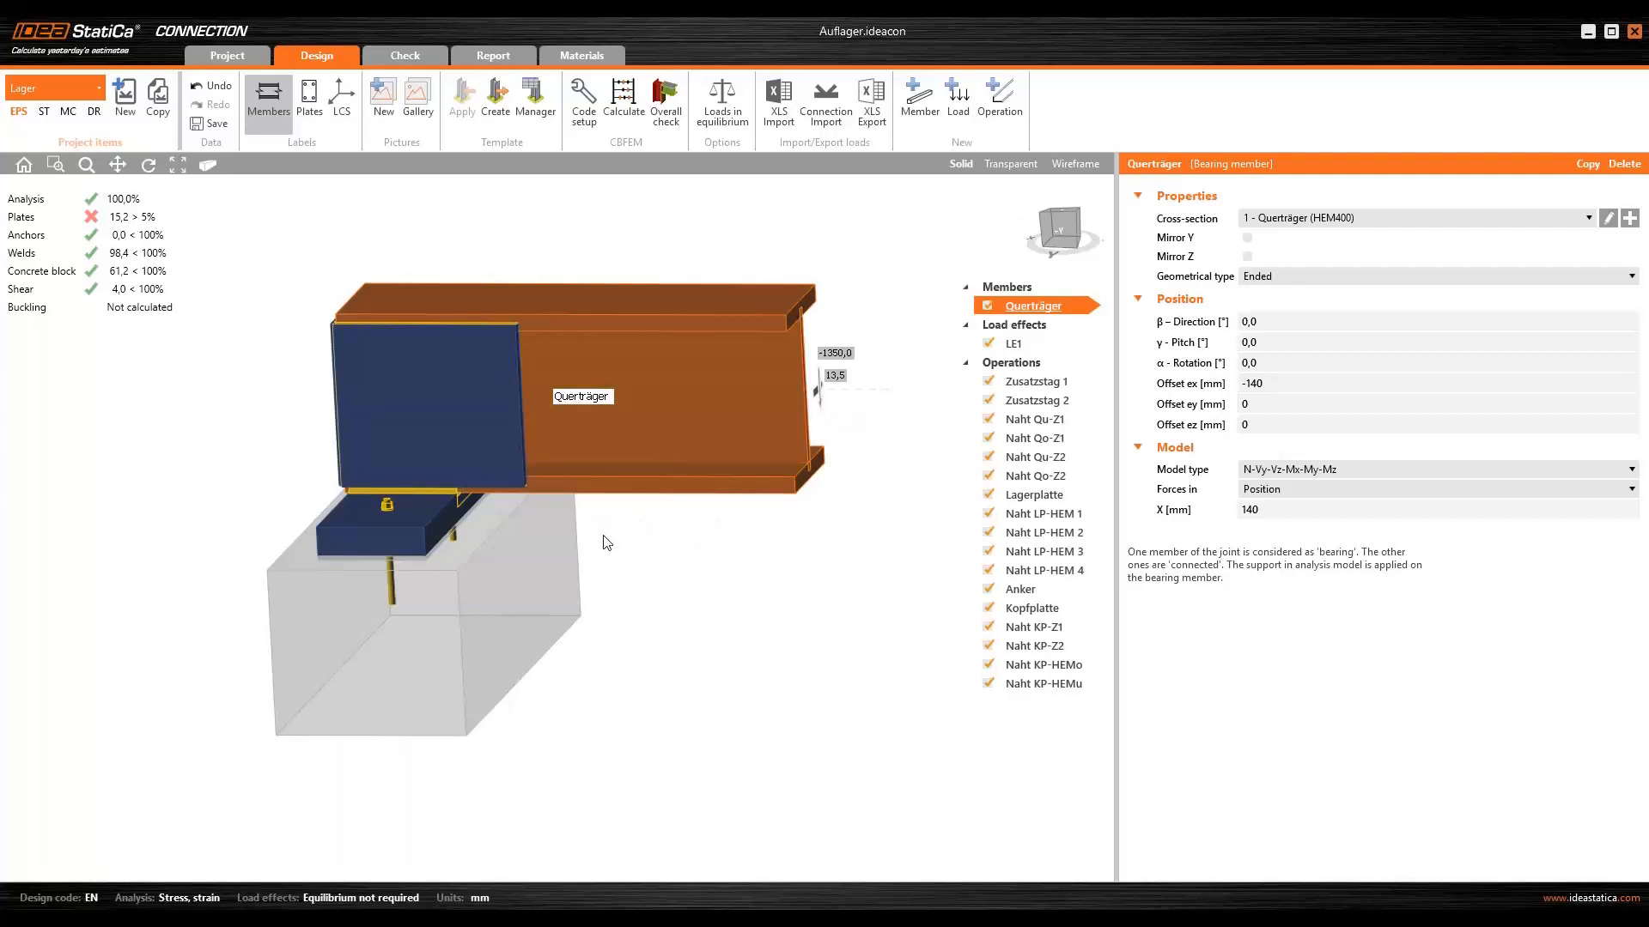
mouse_move(632, 542)
middle_mouse_down()
mouse_move(616, 571)
mouse_move(605, 559)
middle_mouse_up()
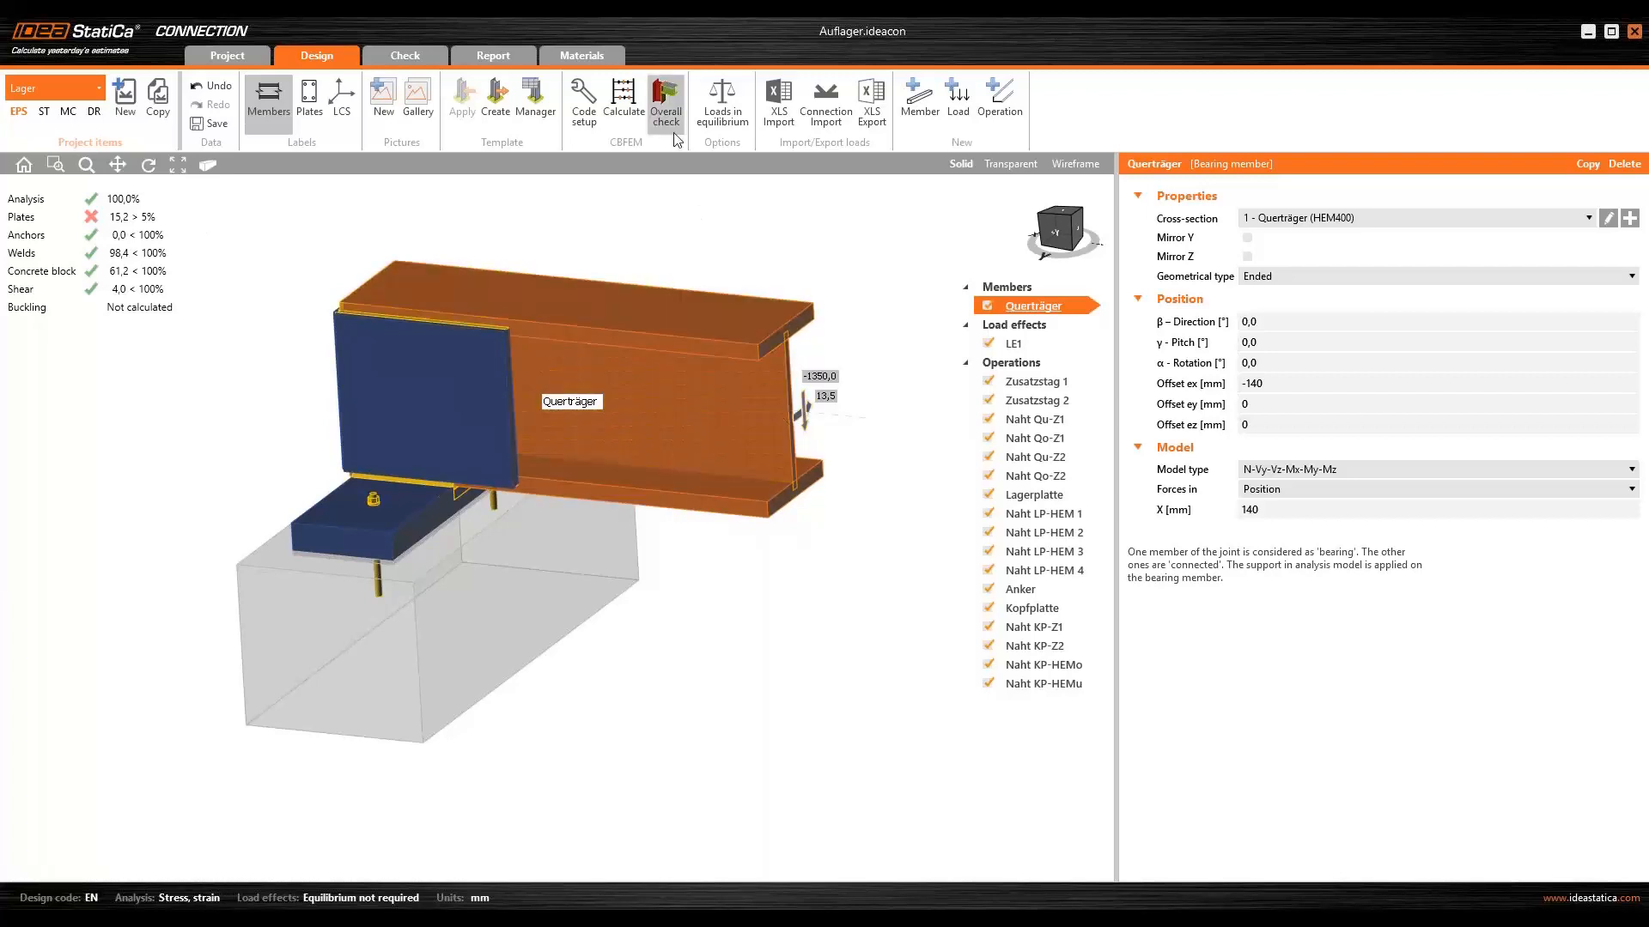
- Set the default length of standard member to 1 in the code and calculation settings and apply the change
left_click(587, 116)
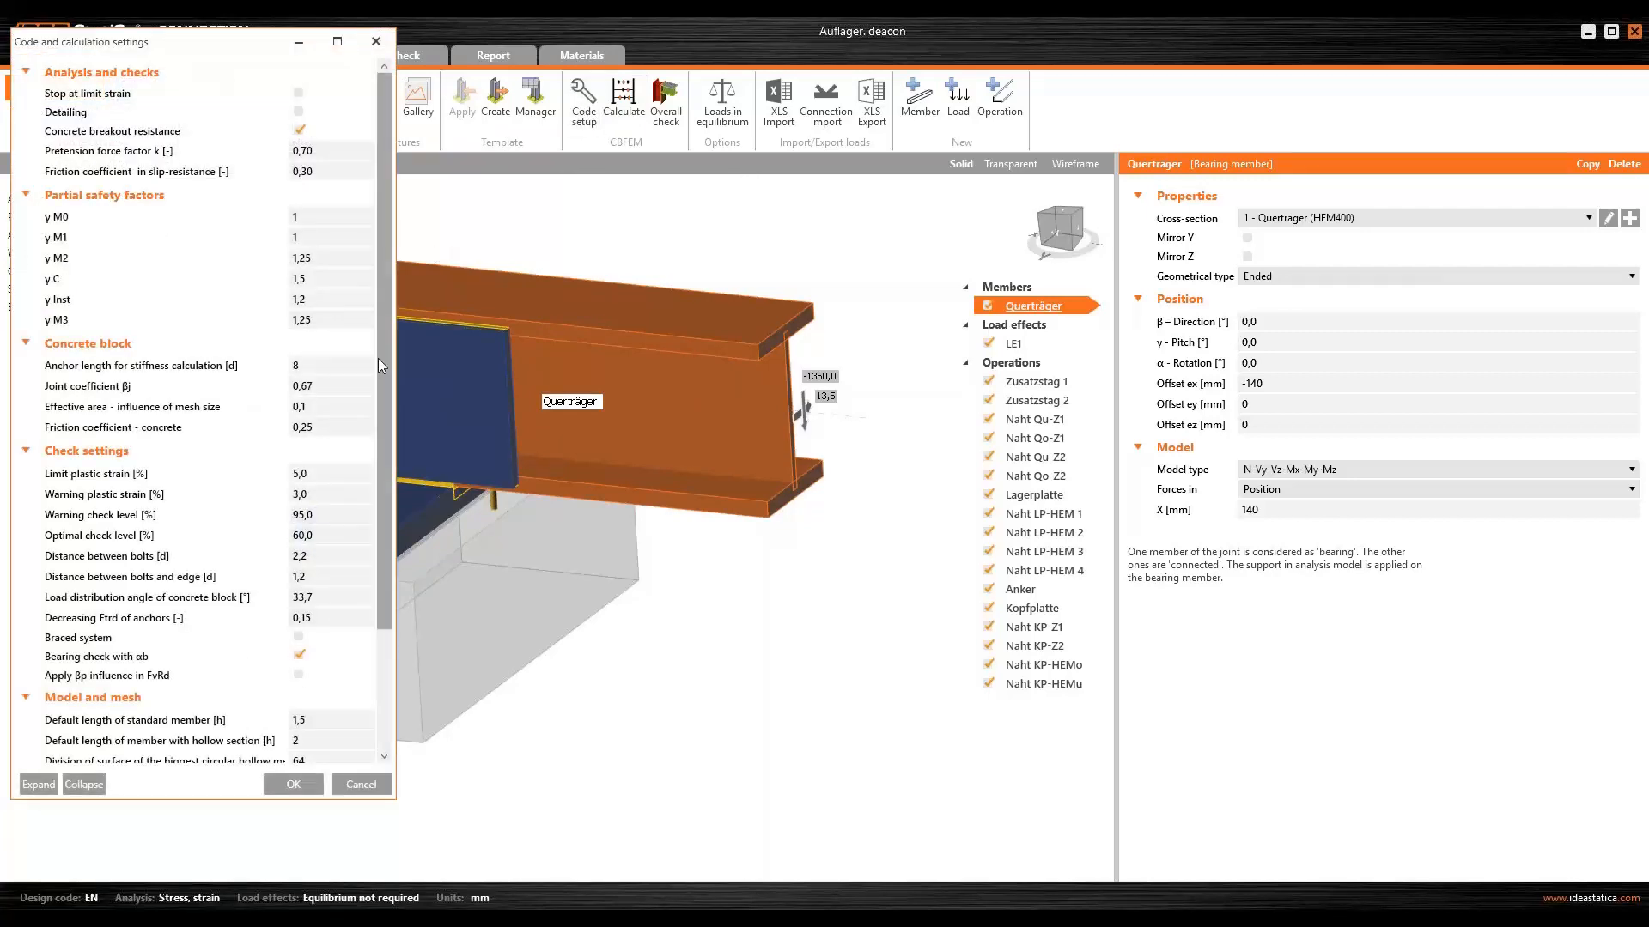
left_click_drag(386, 344, 378, 506)
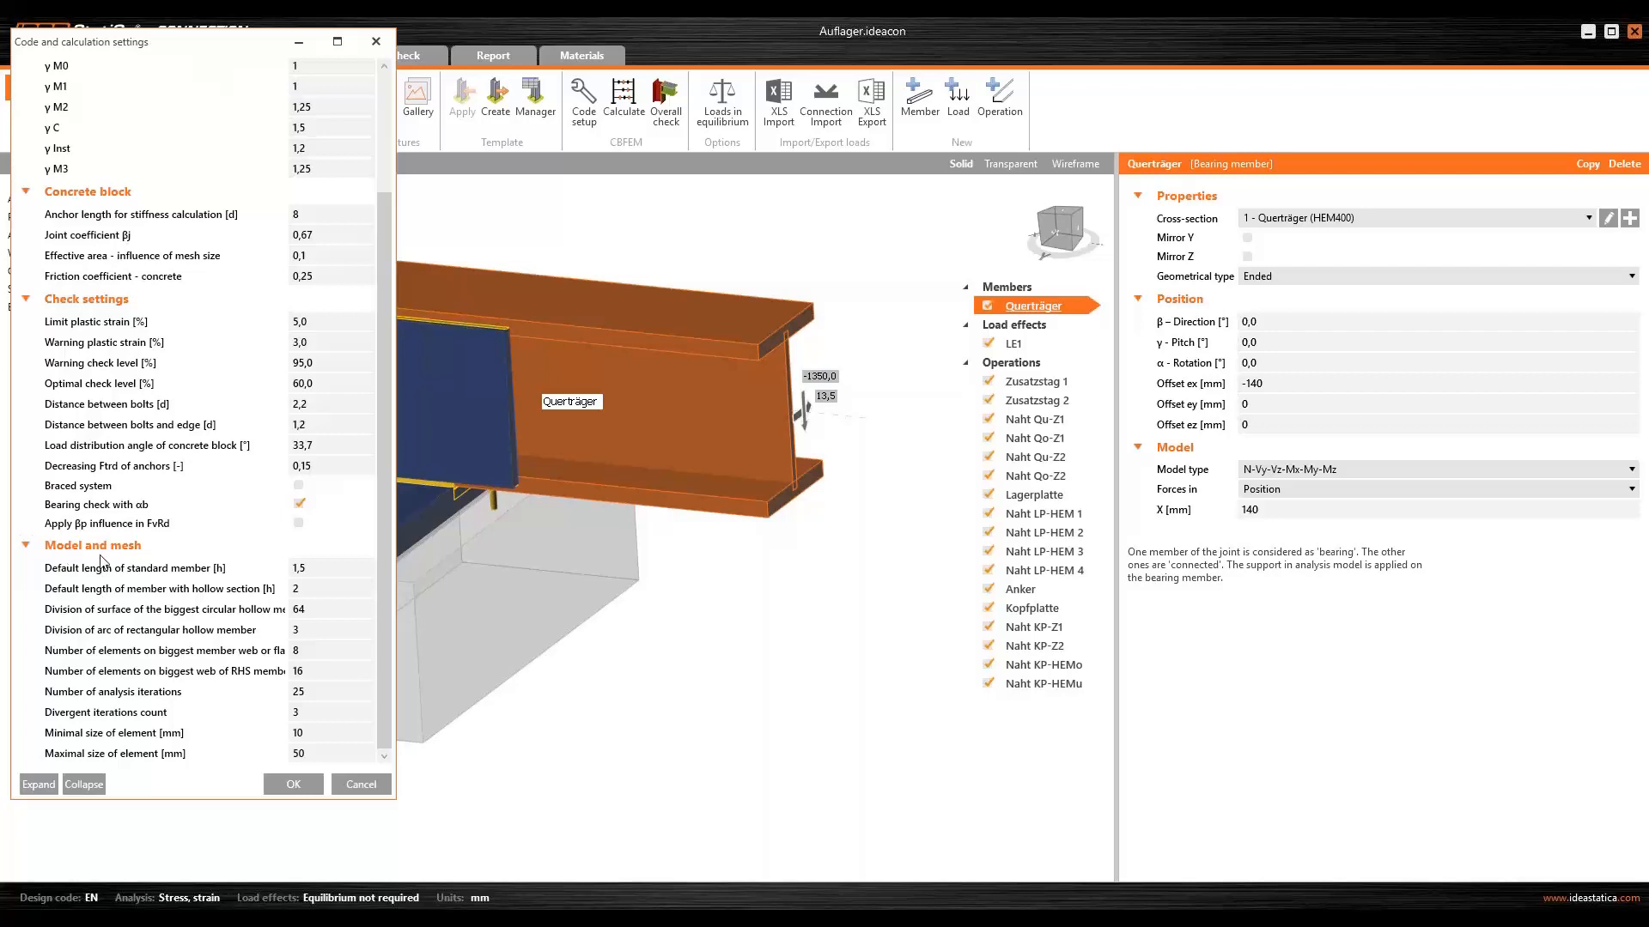
mouse_move(65, 576)
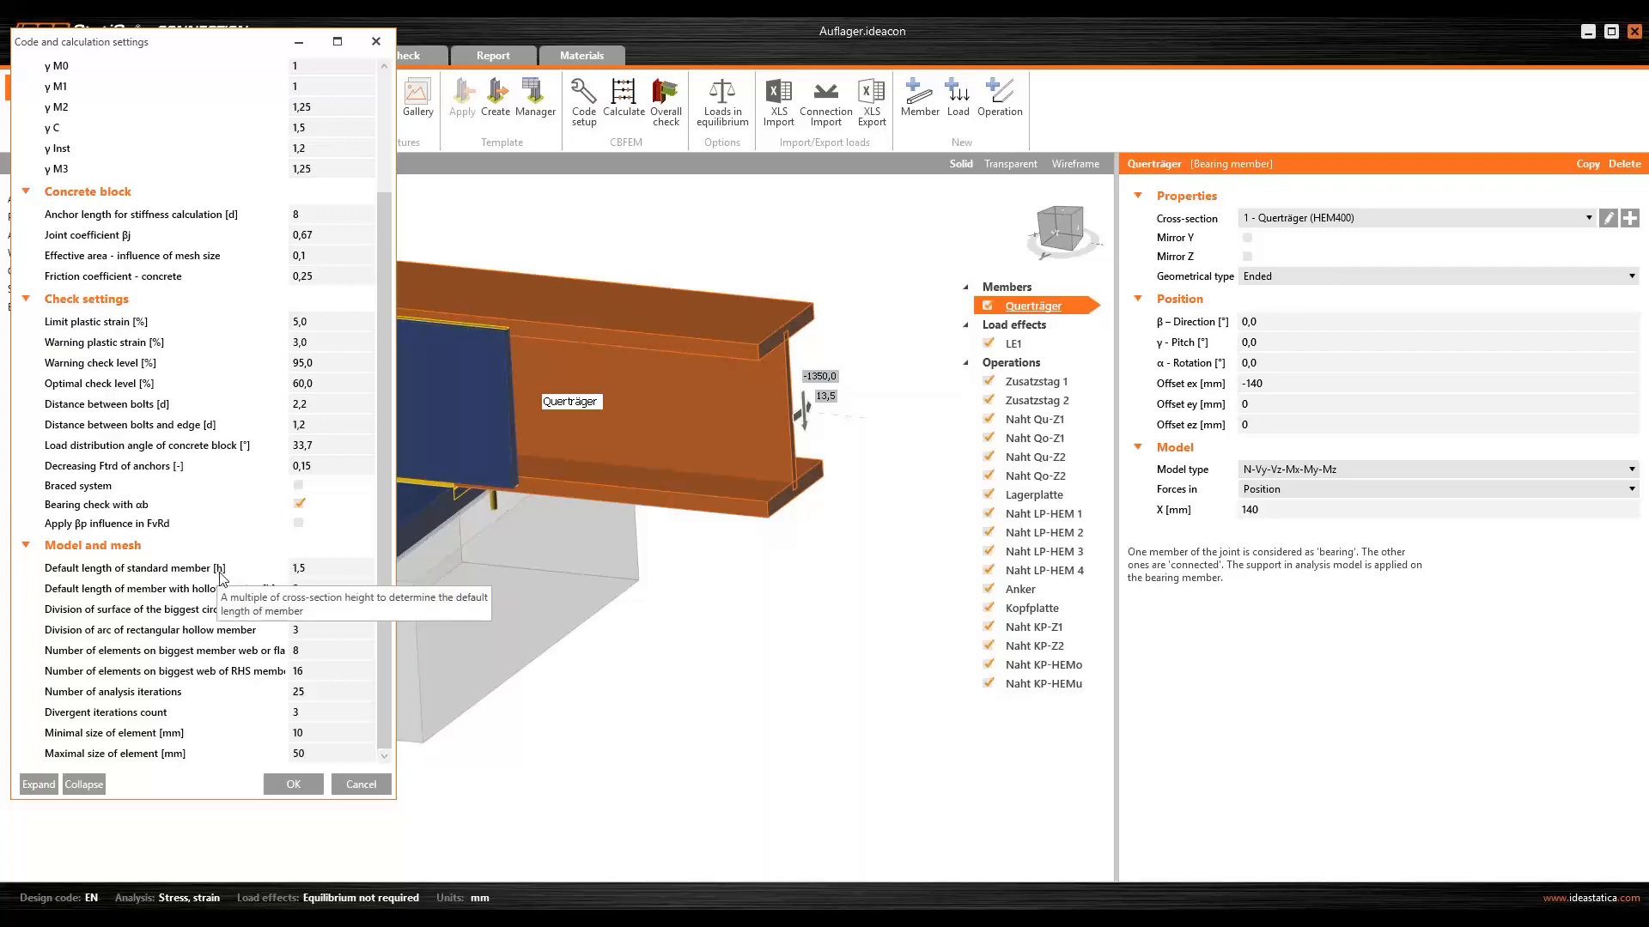
left_click(271, 567)
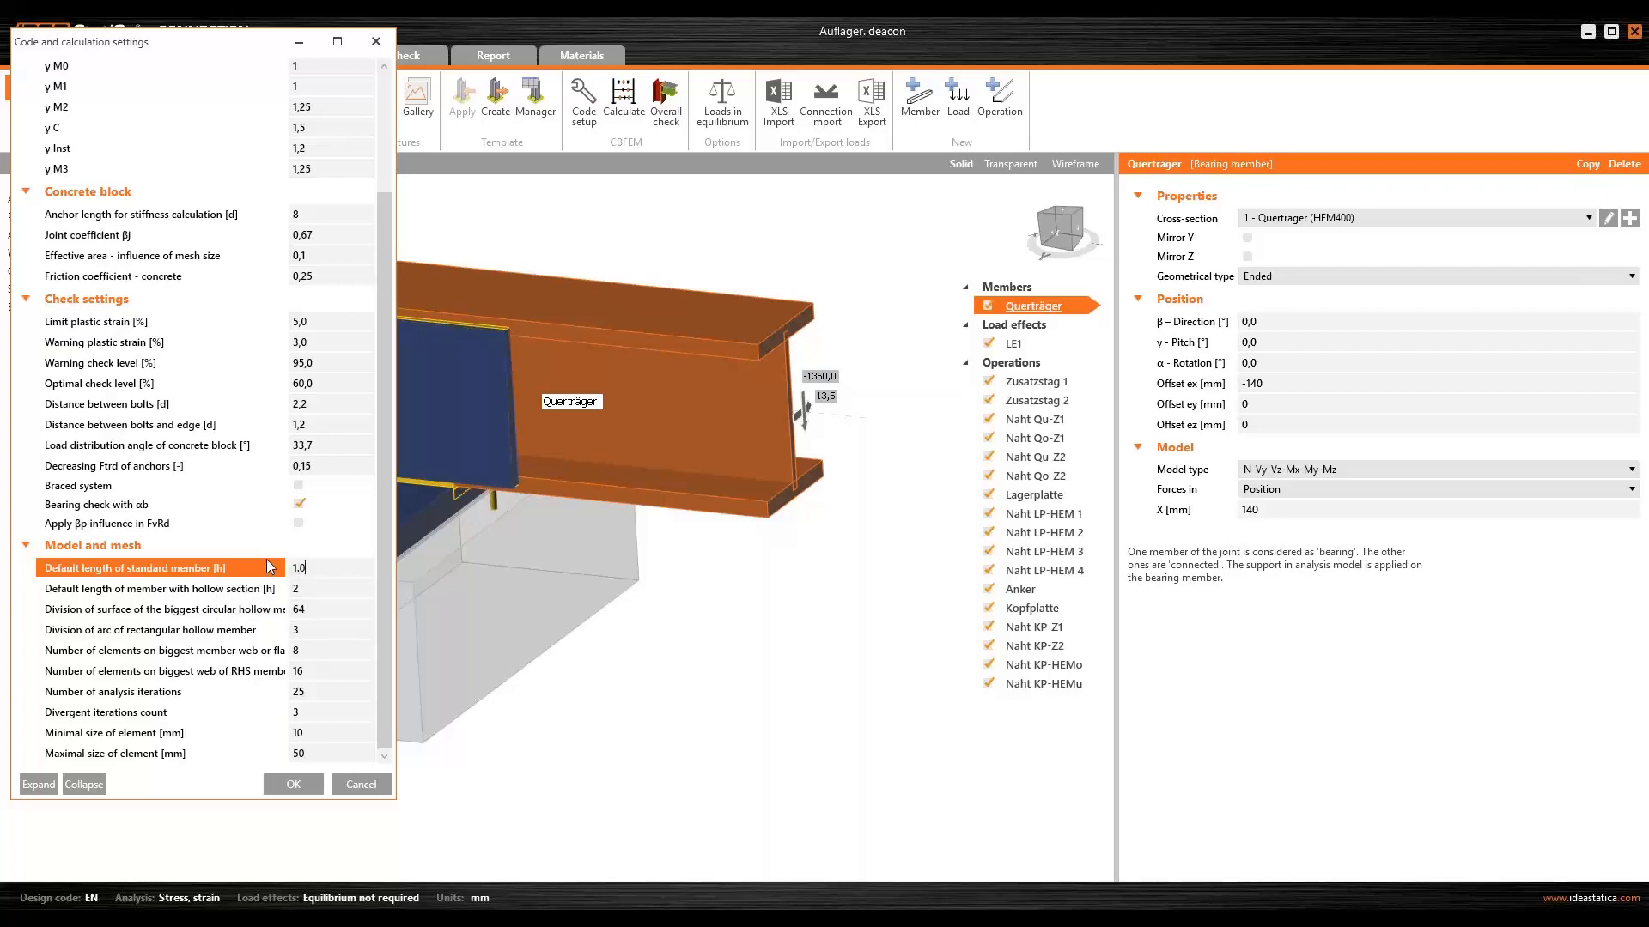
type(".0")
key("Return")
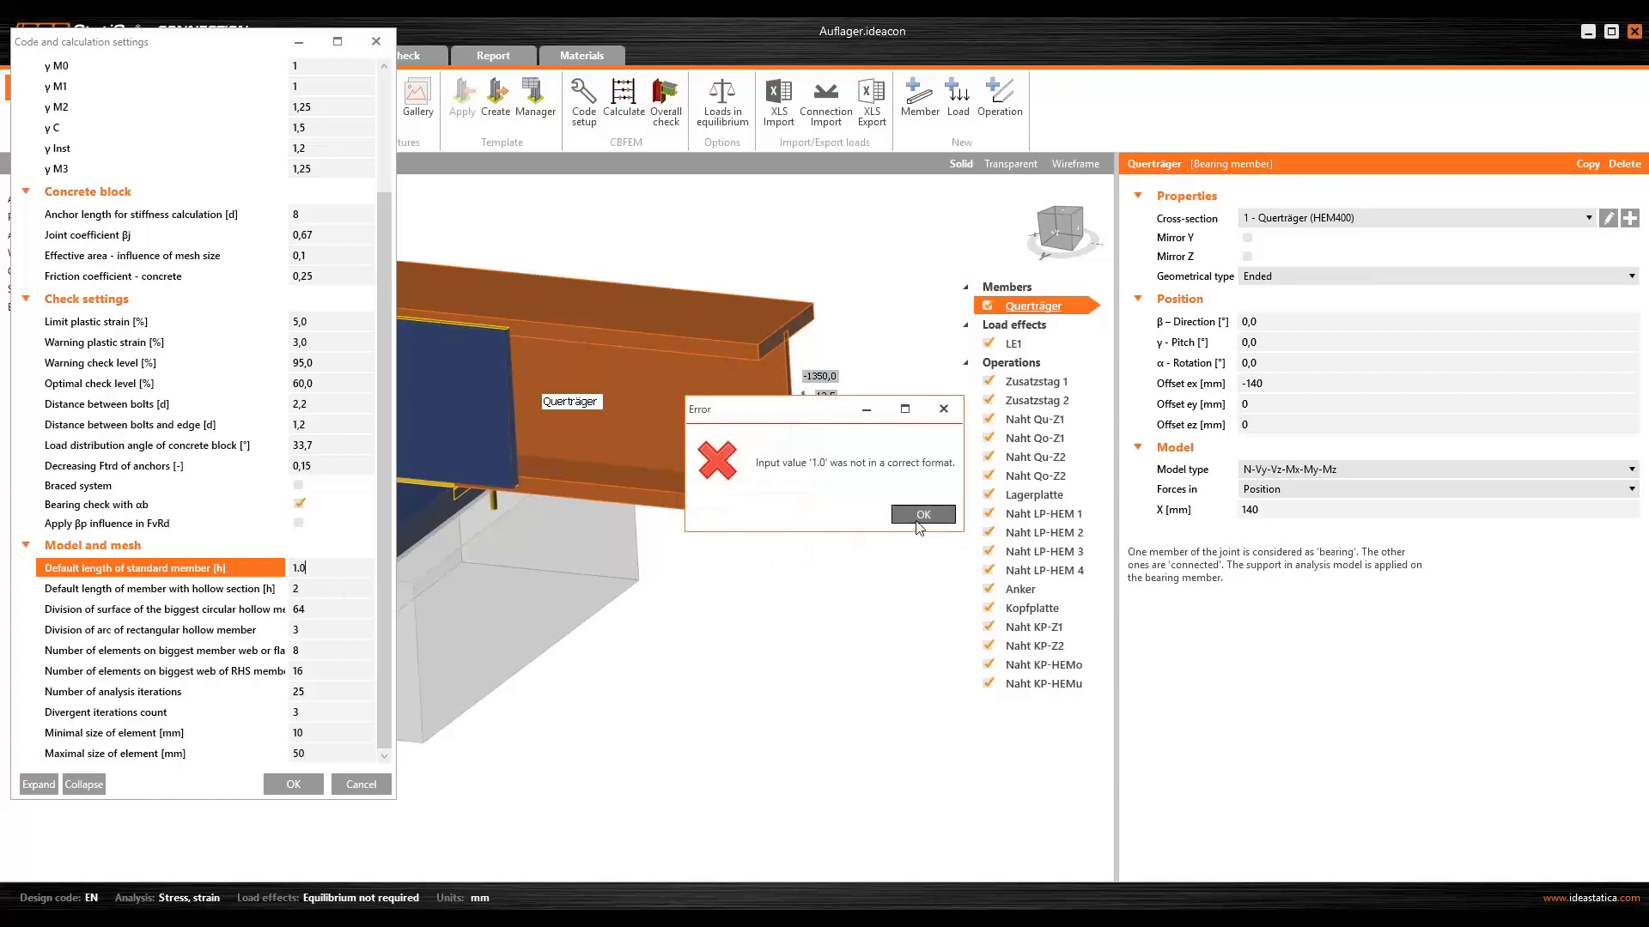
left_click(923, 514)
left_click(324, 566)
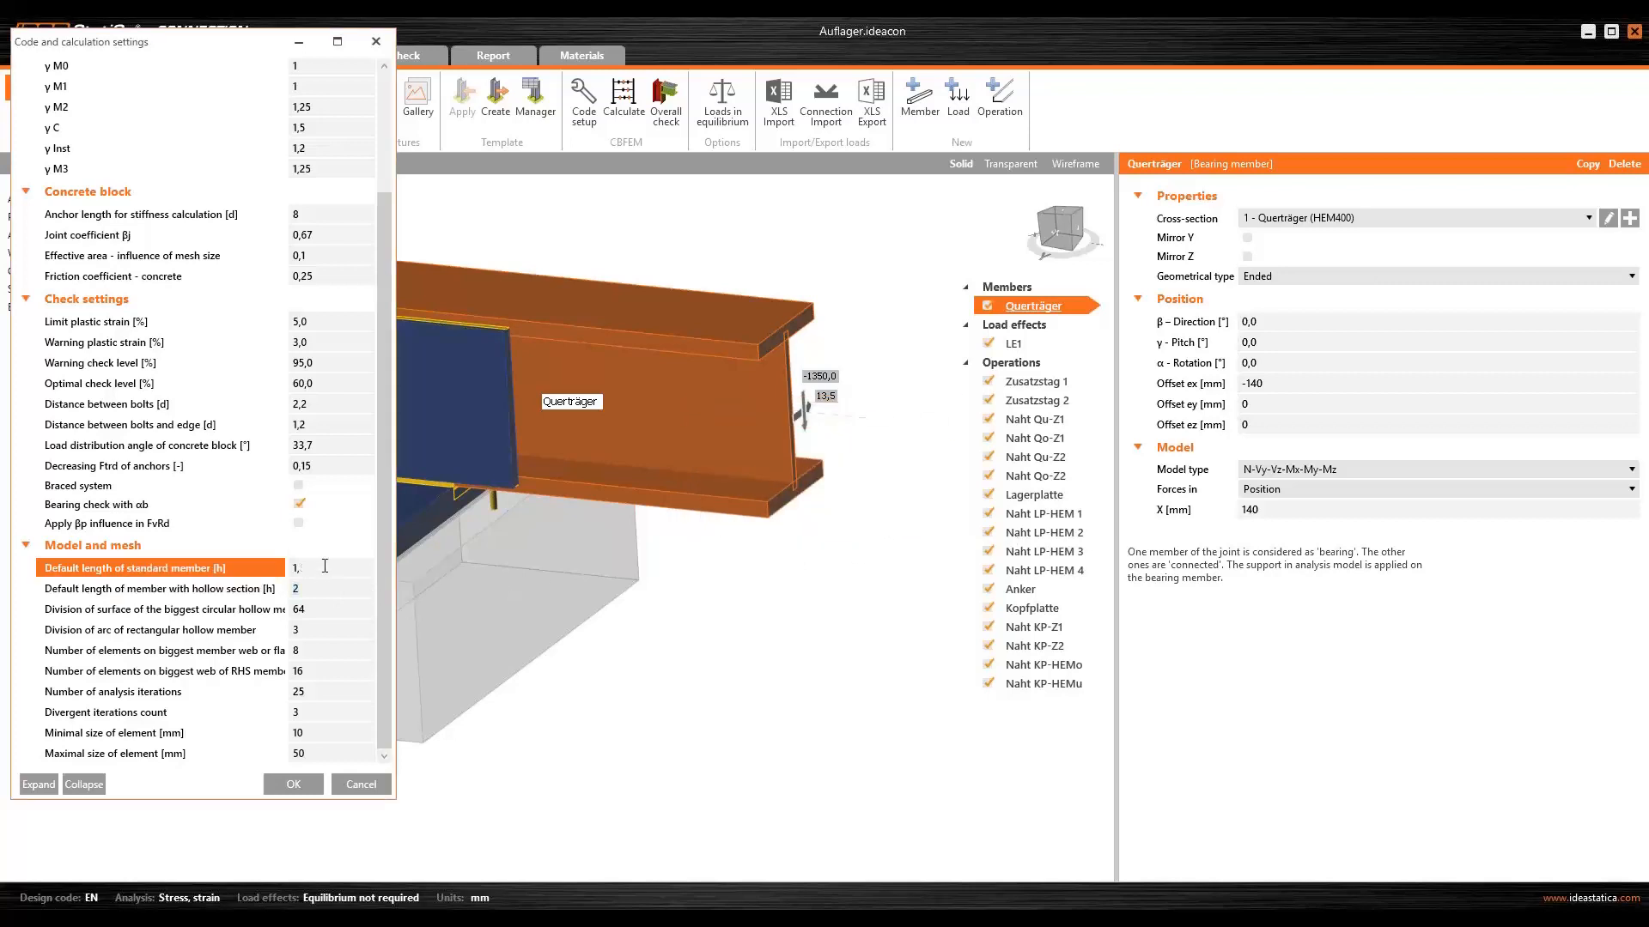
left_click(343, 589)
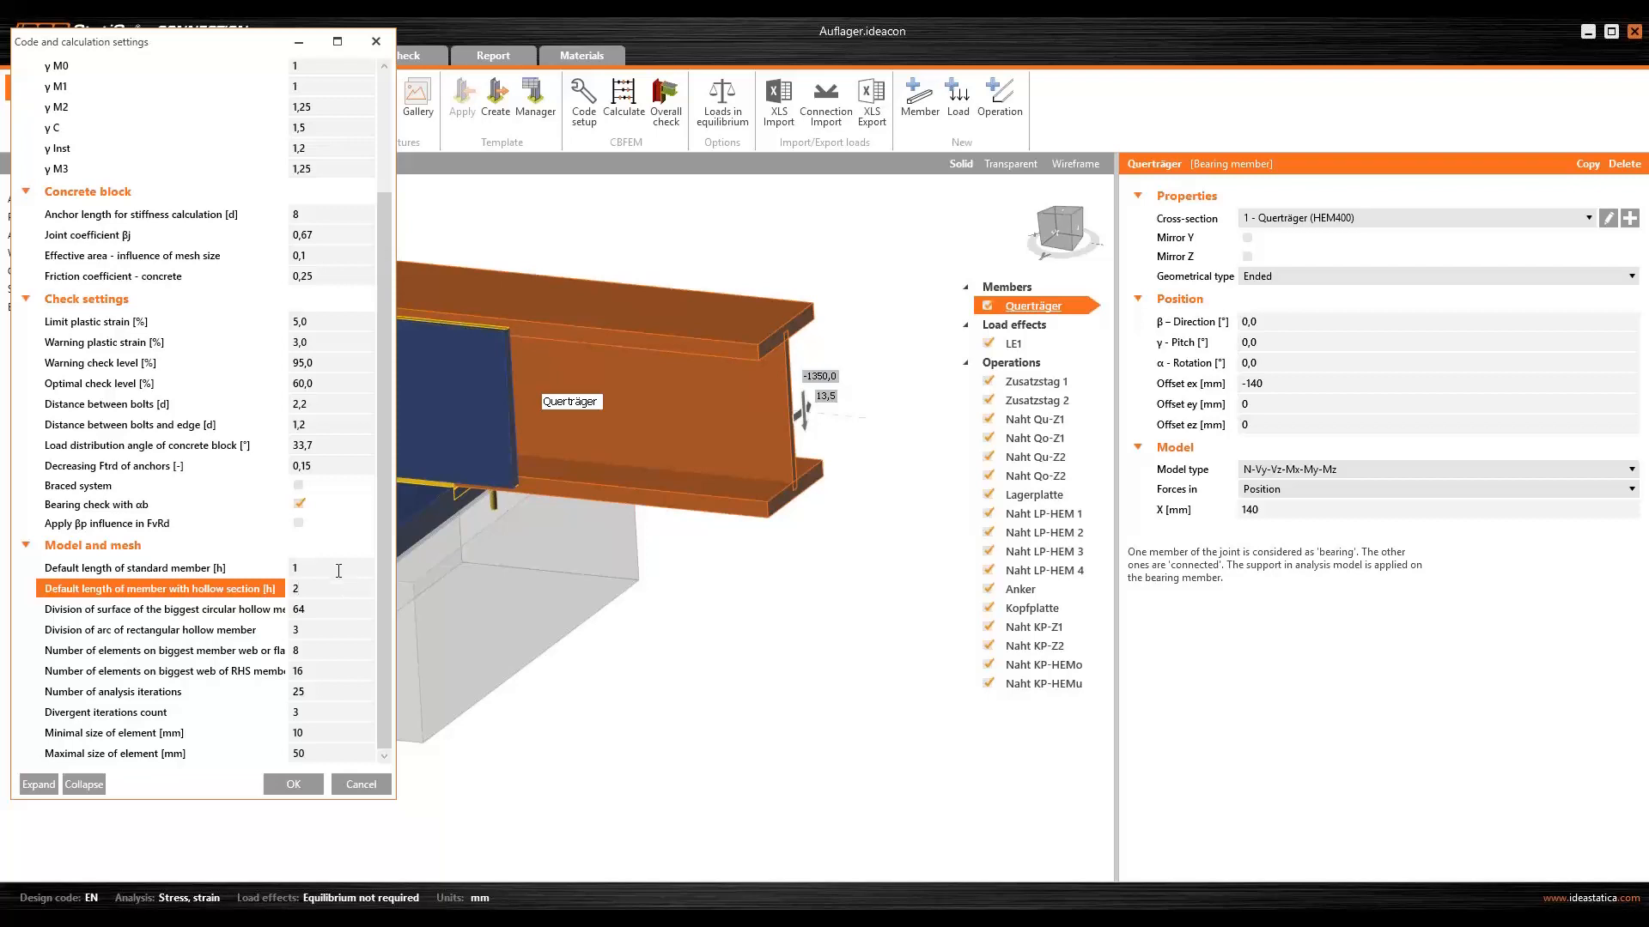
left_click(296, 784)
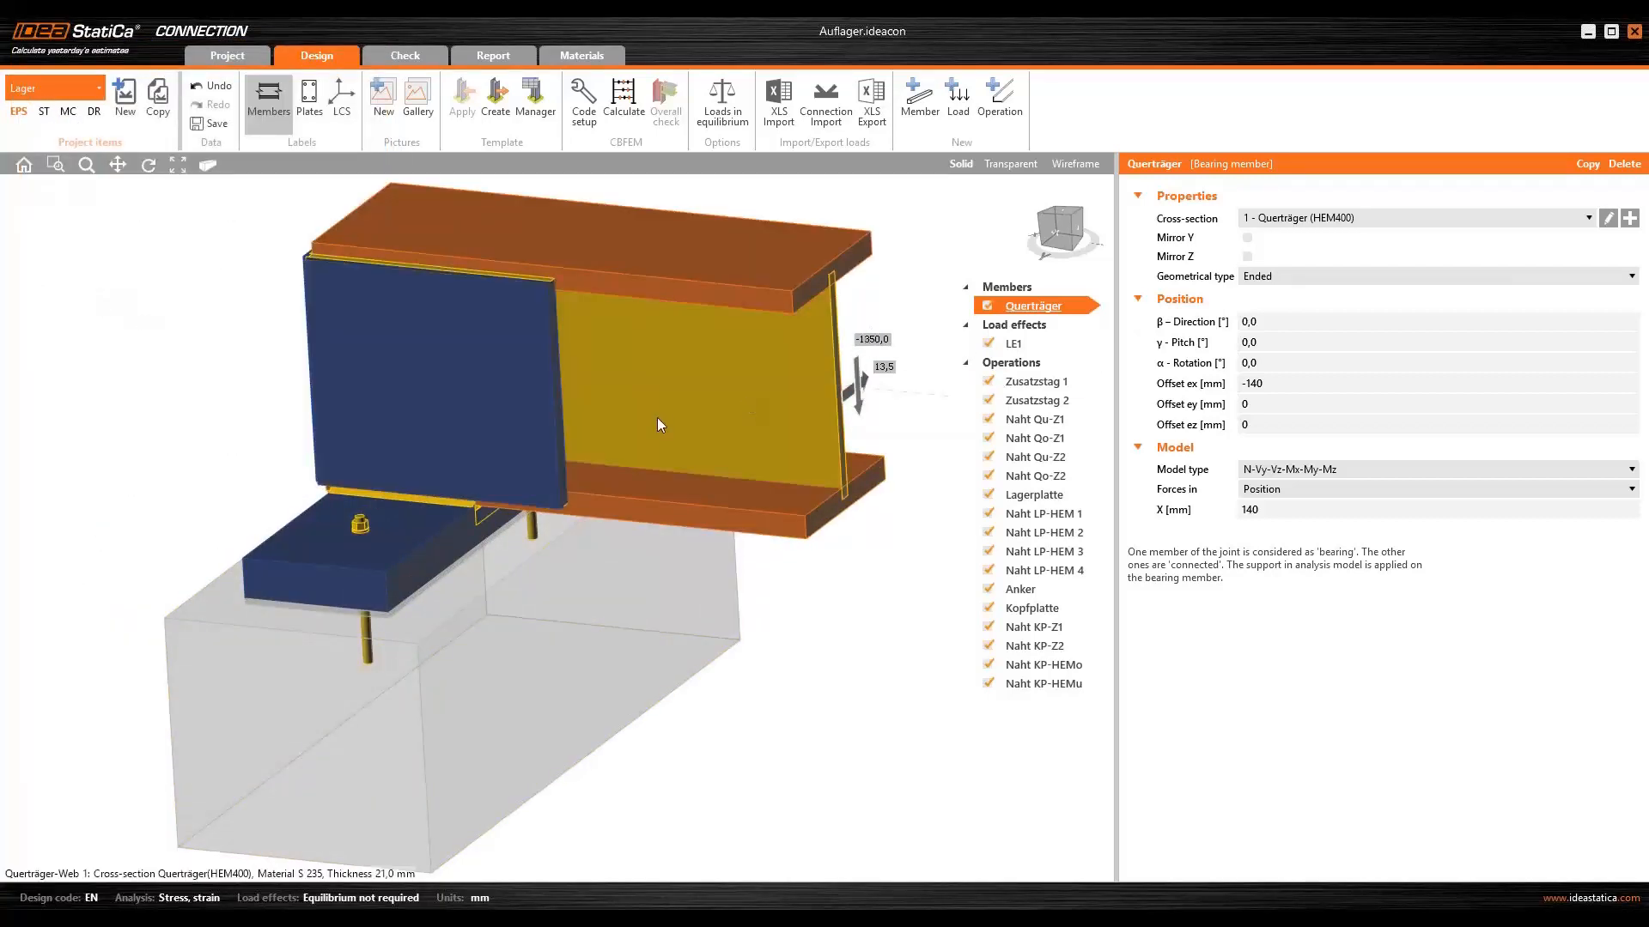
- Examine the LE1 diagram along the shortened Querträger in wireframe display from the side
scroll(657, 417, "down", 3)
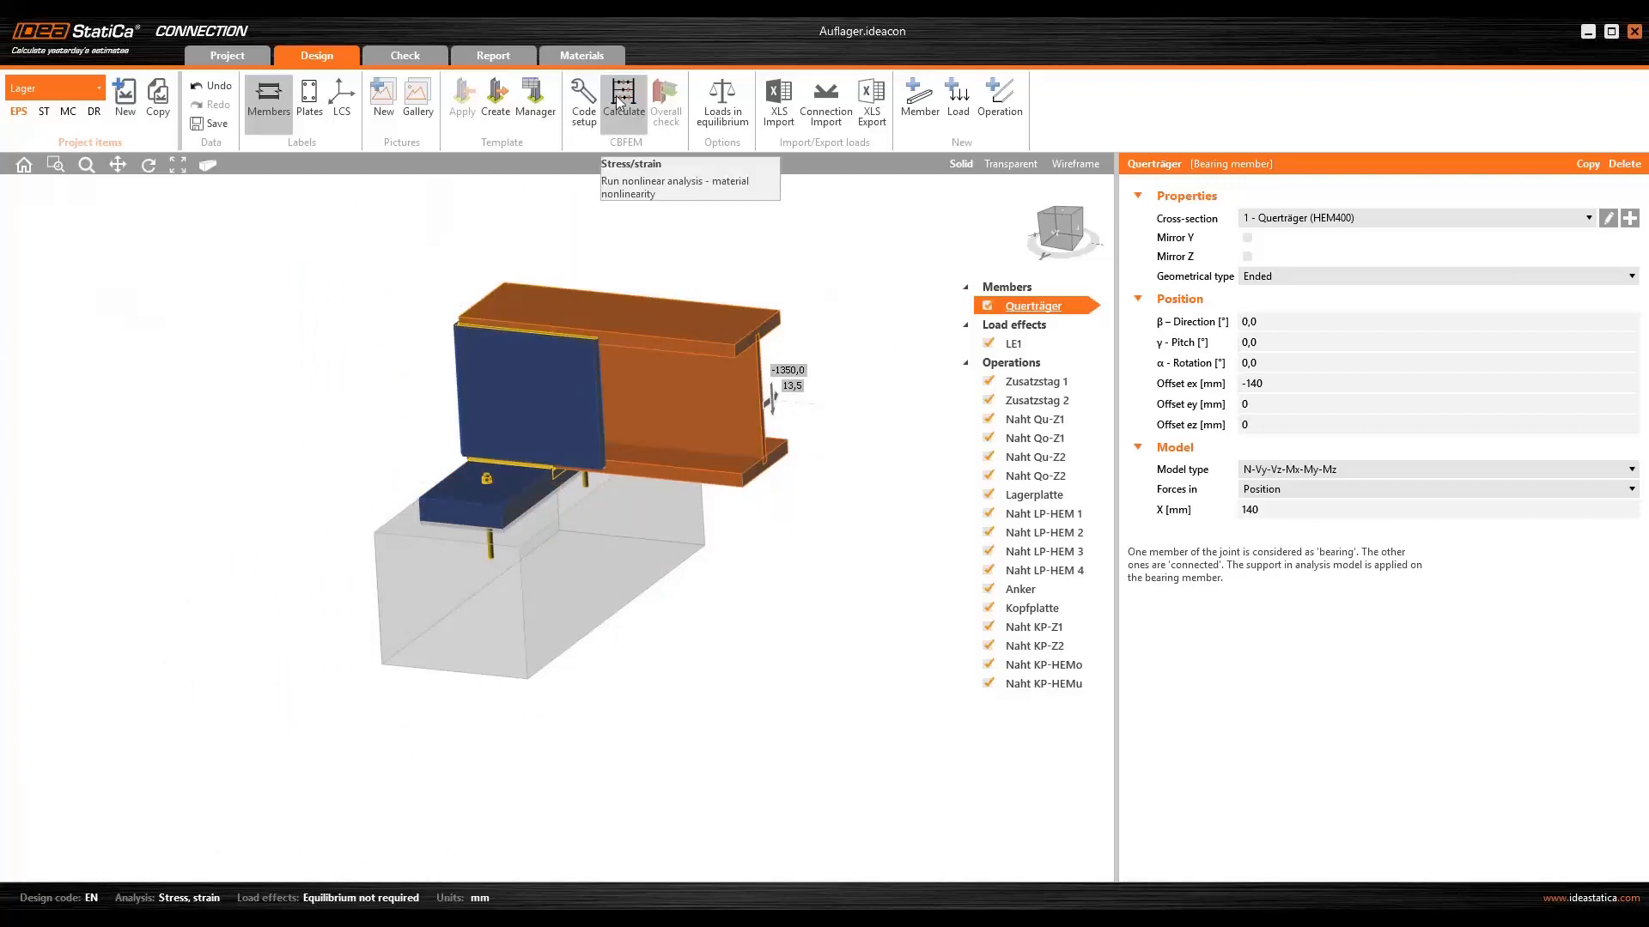
left_click(1078, 164)
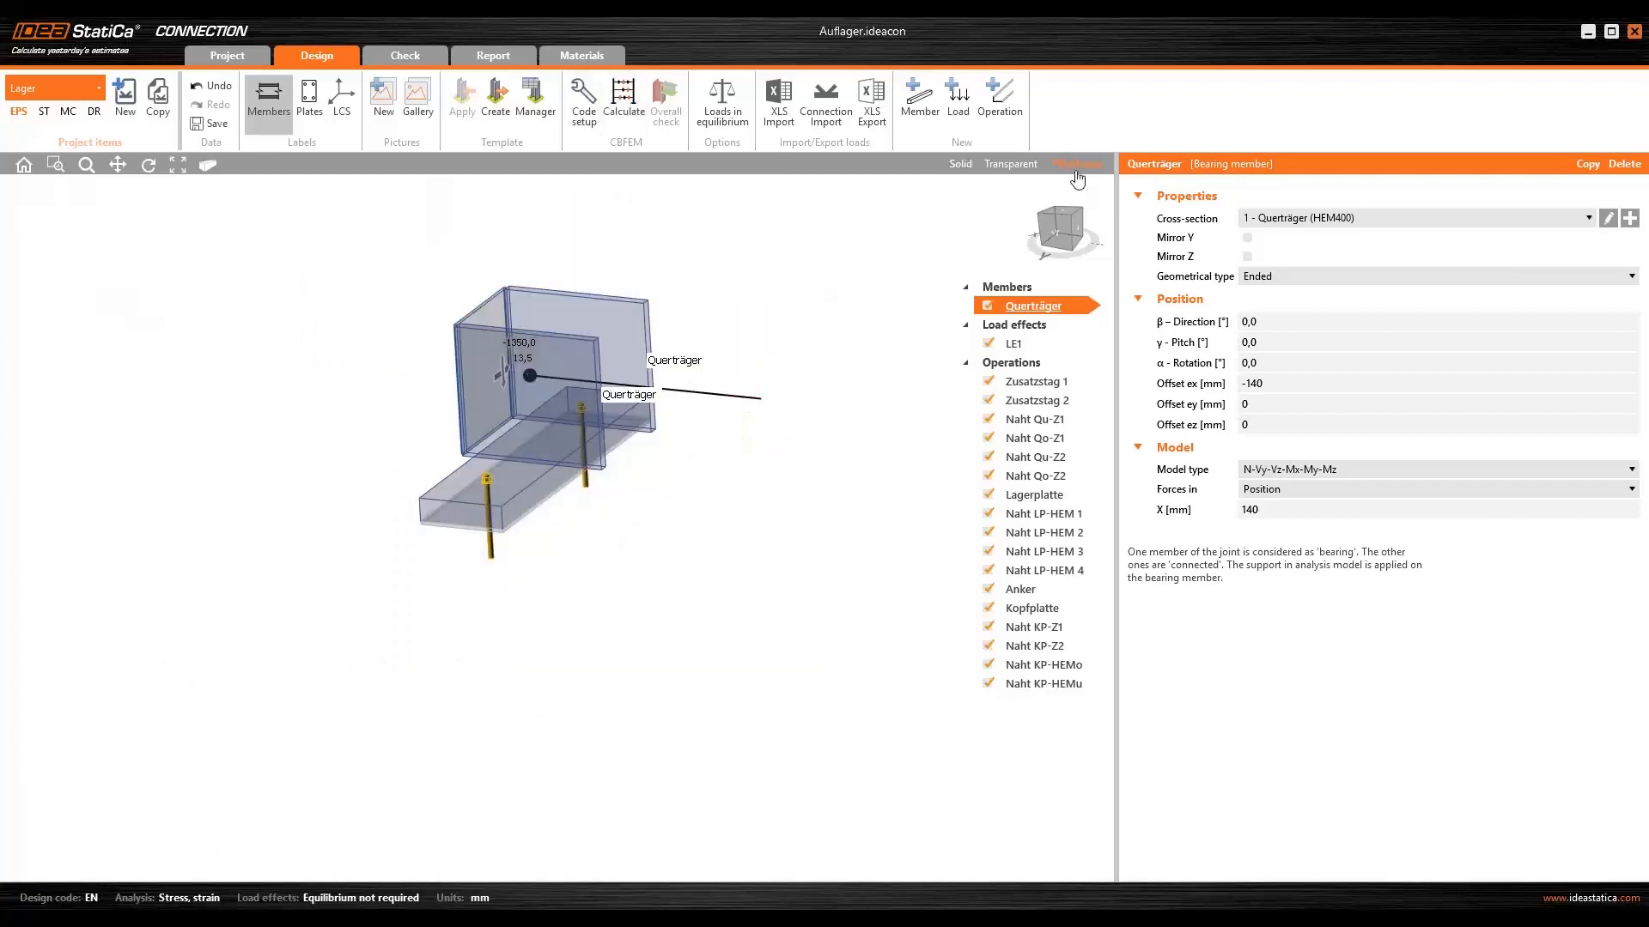
left_click(1026, 344)
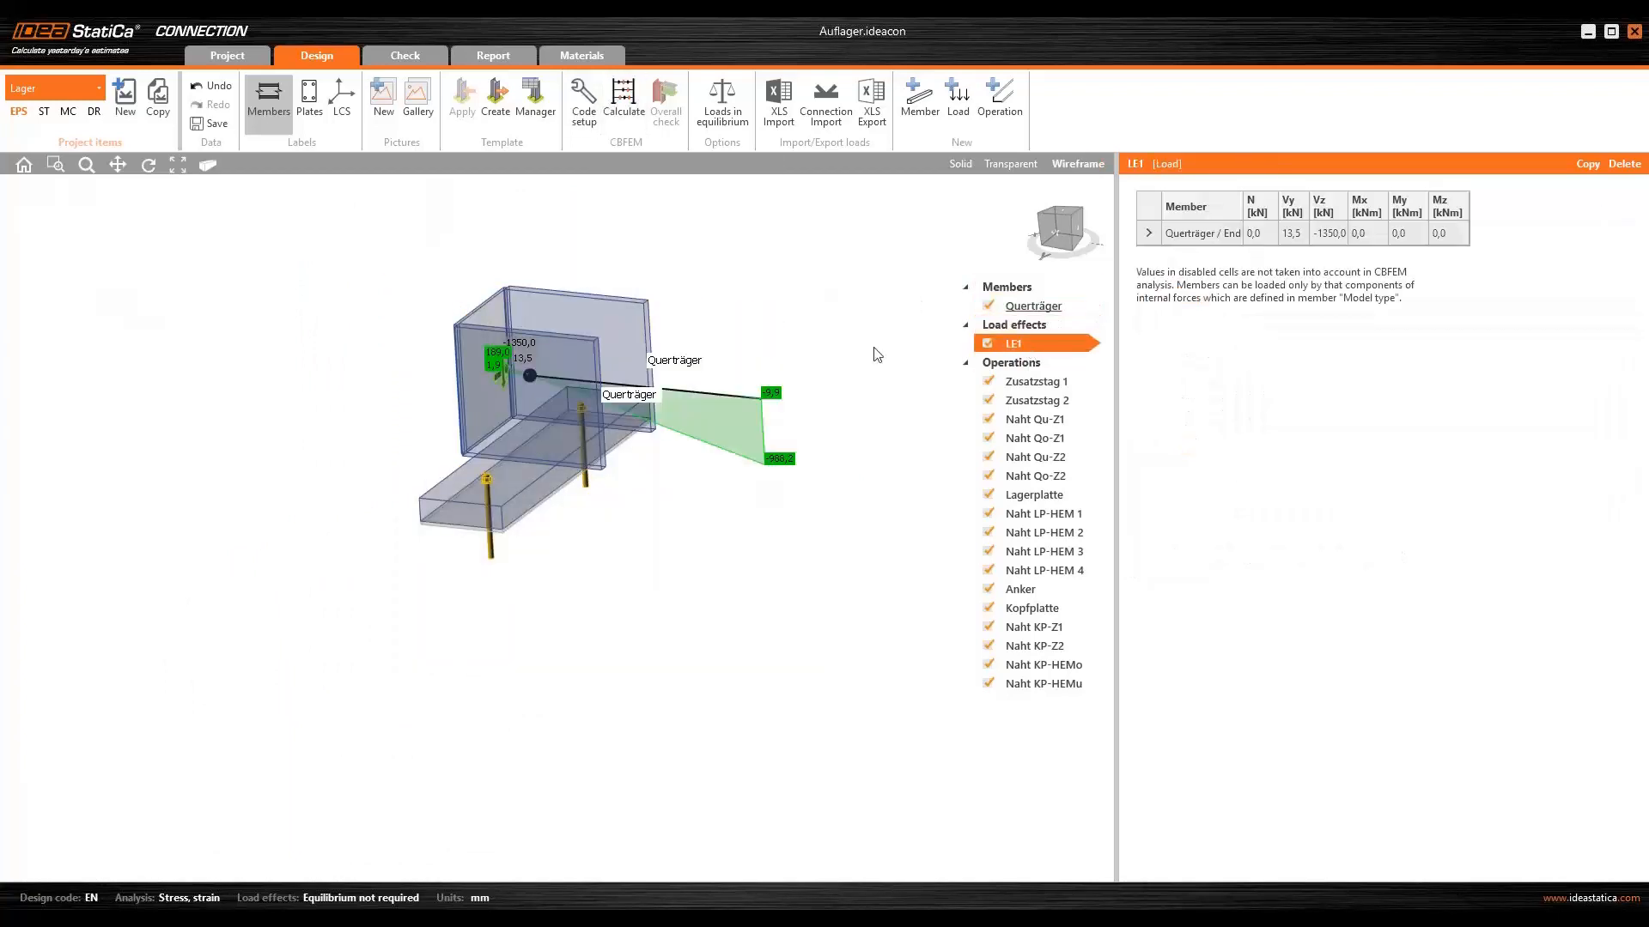
right_click_drag(850, 419, 570, 383)
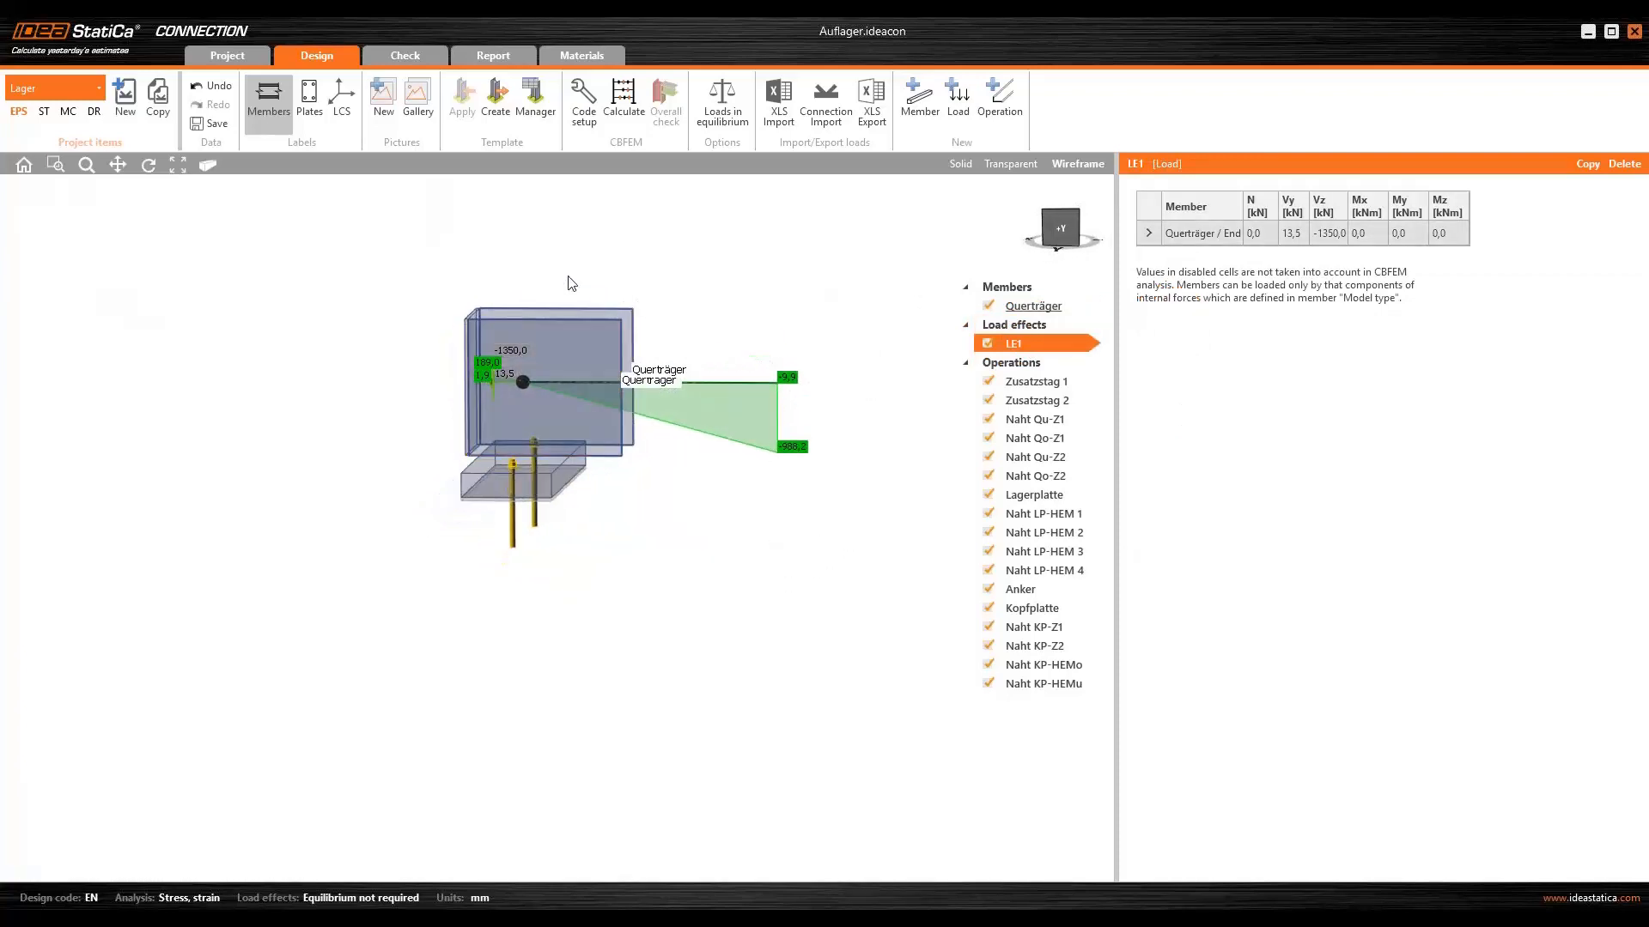
scroll(573, 304, "up", 2)
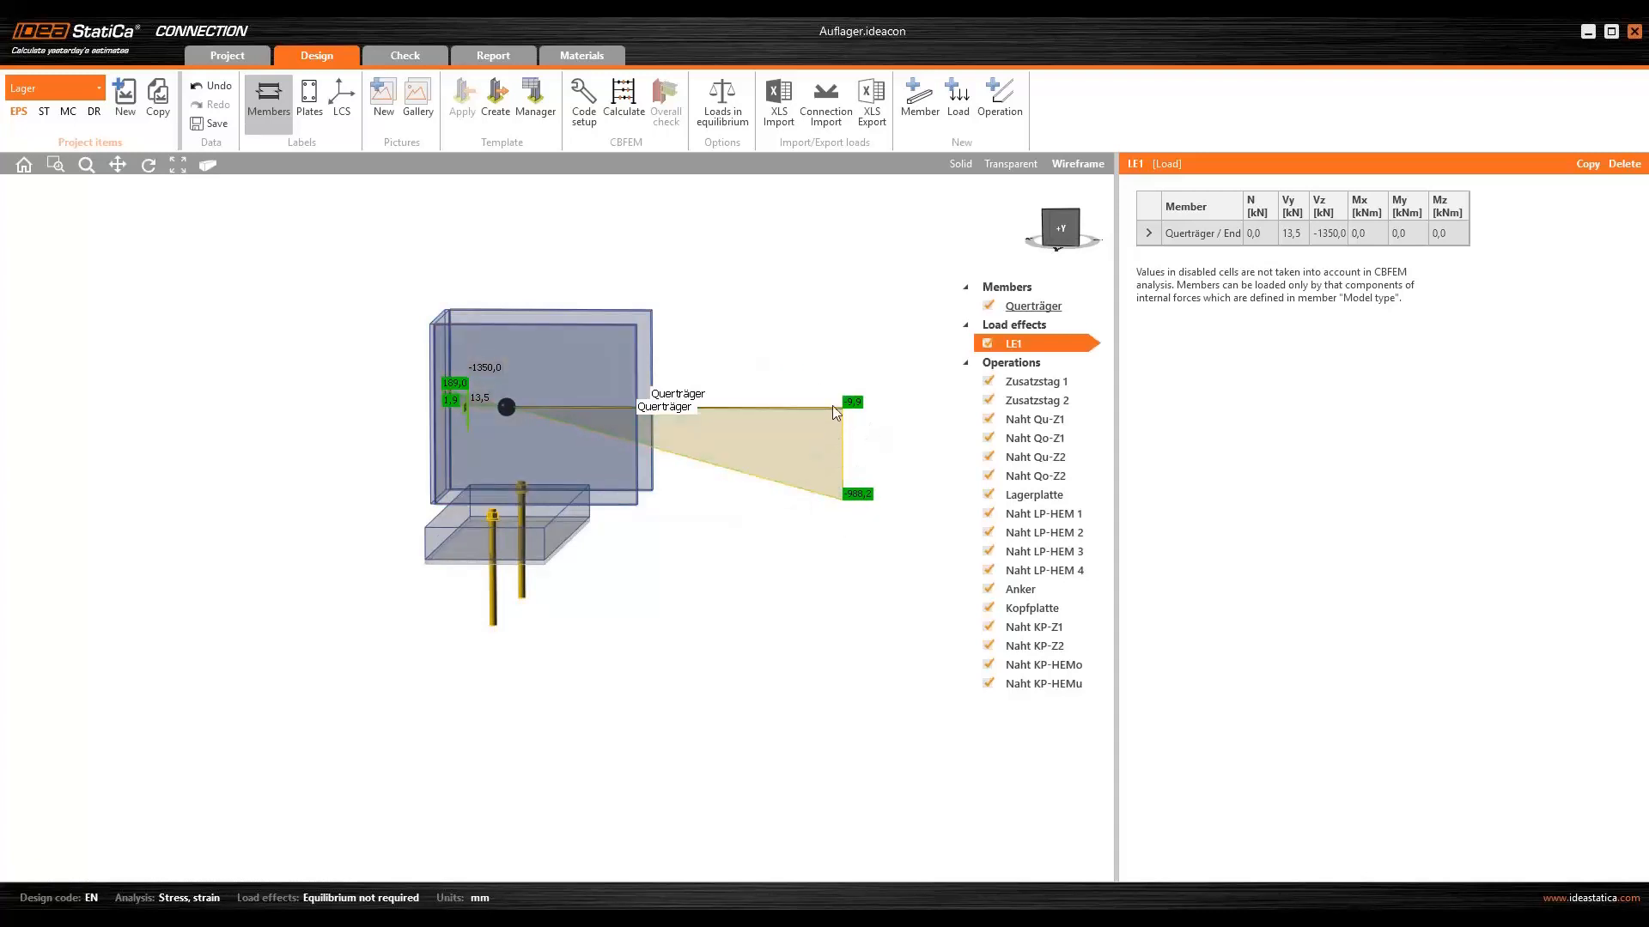
- Recalculate the bearing connection with the new member length and show the overall check
left_click(624, 101)
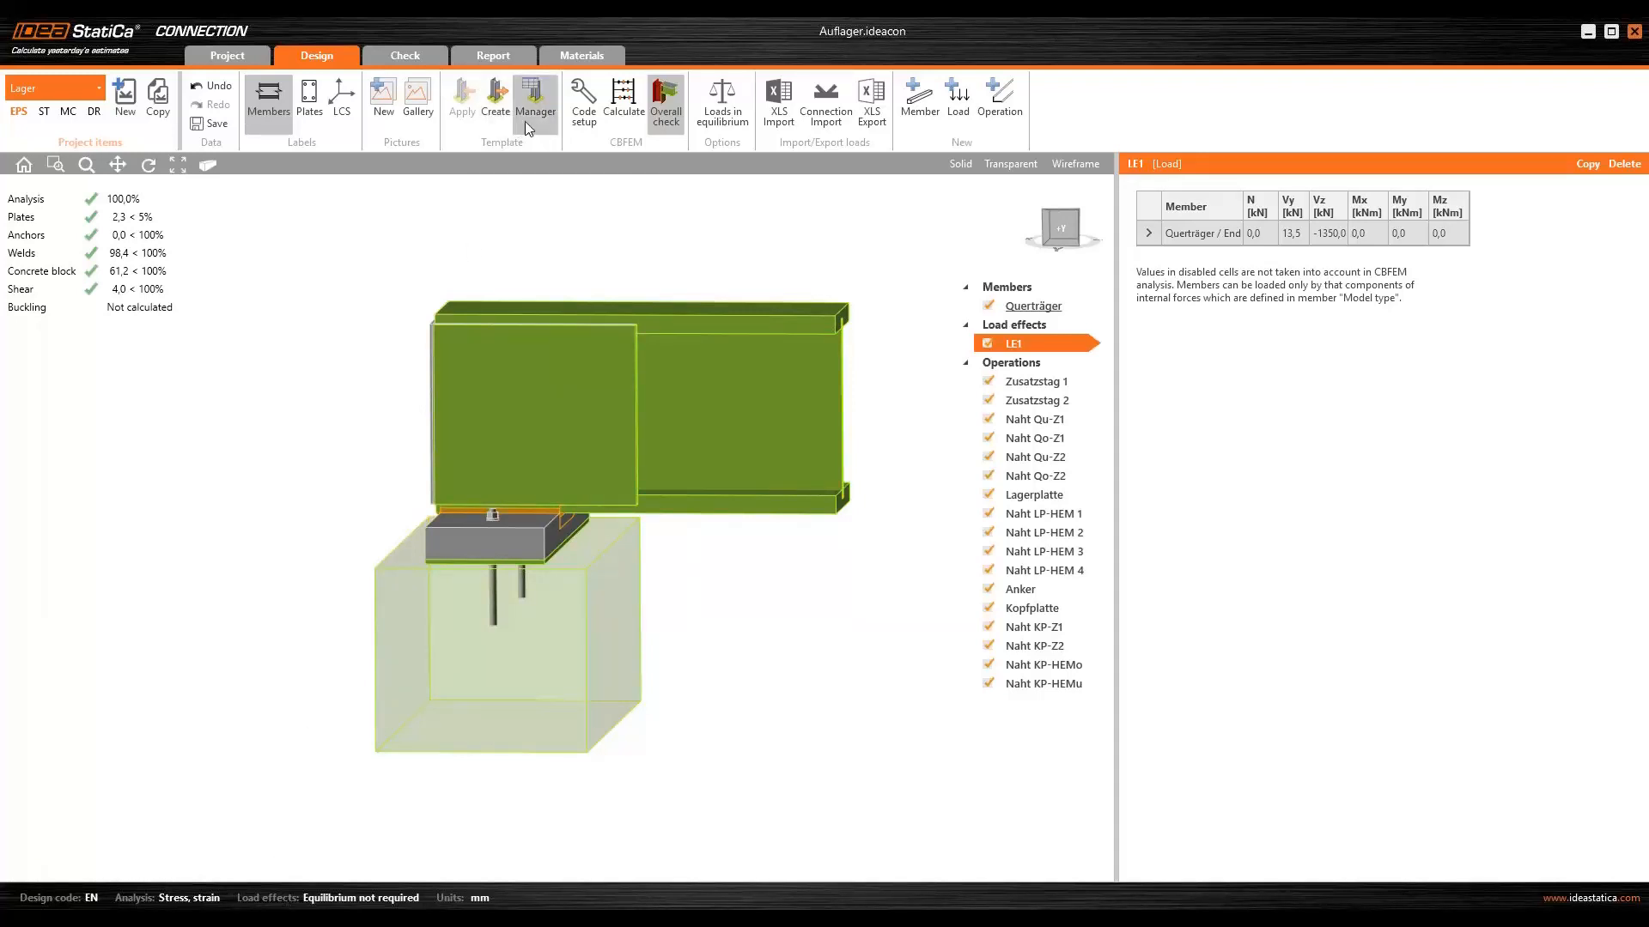
left_click(666, 103)
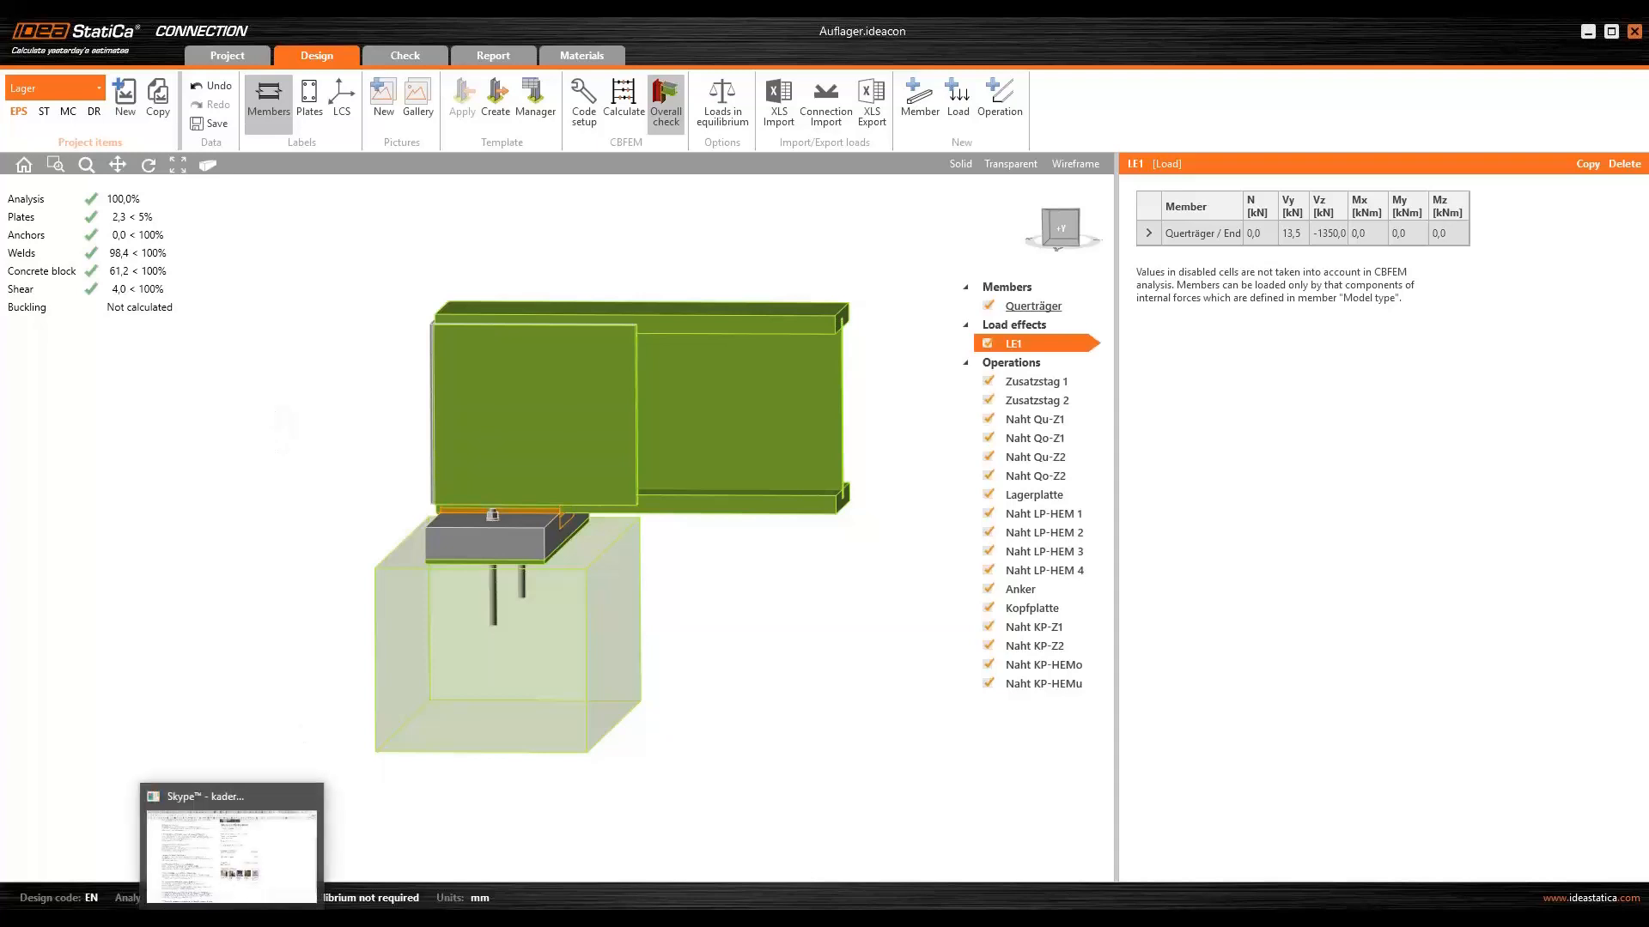
- Switch to the browser and open the Connection geometry FAQ article "Where is the definition of member length?" from the IDEA StatiCa website's resources
left_click(147, 846)
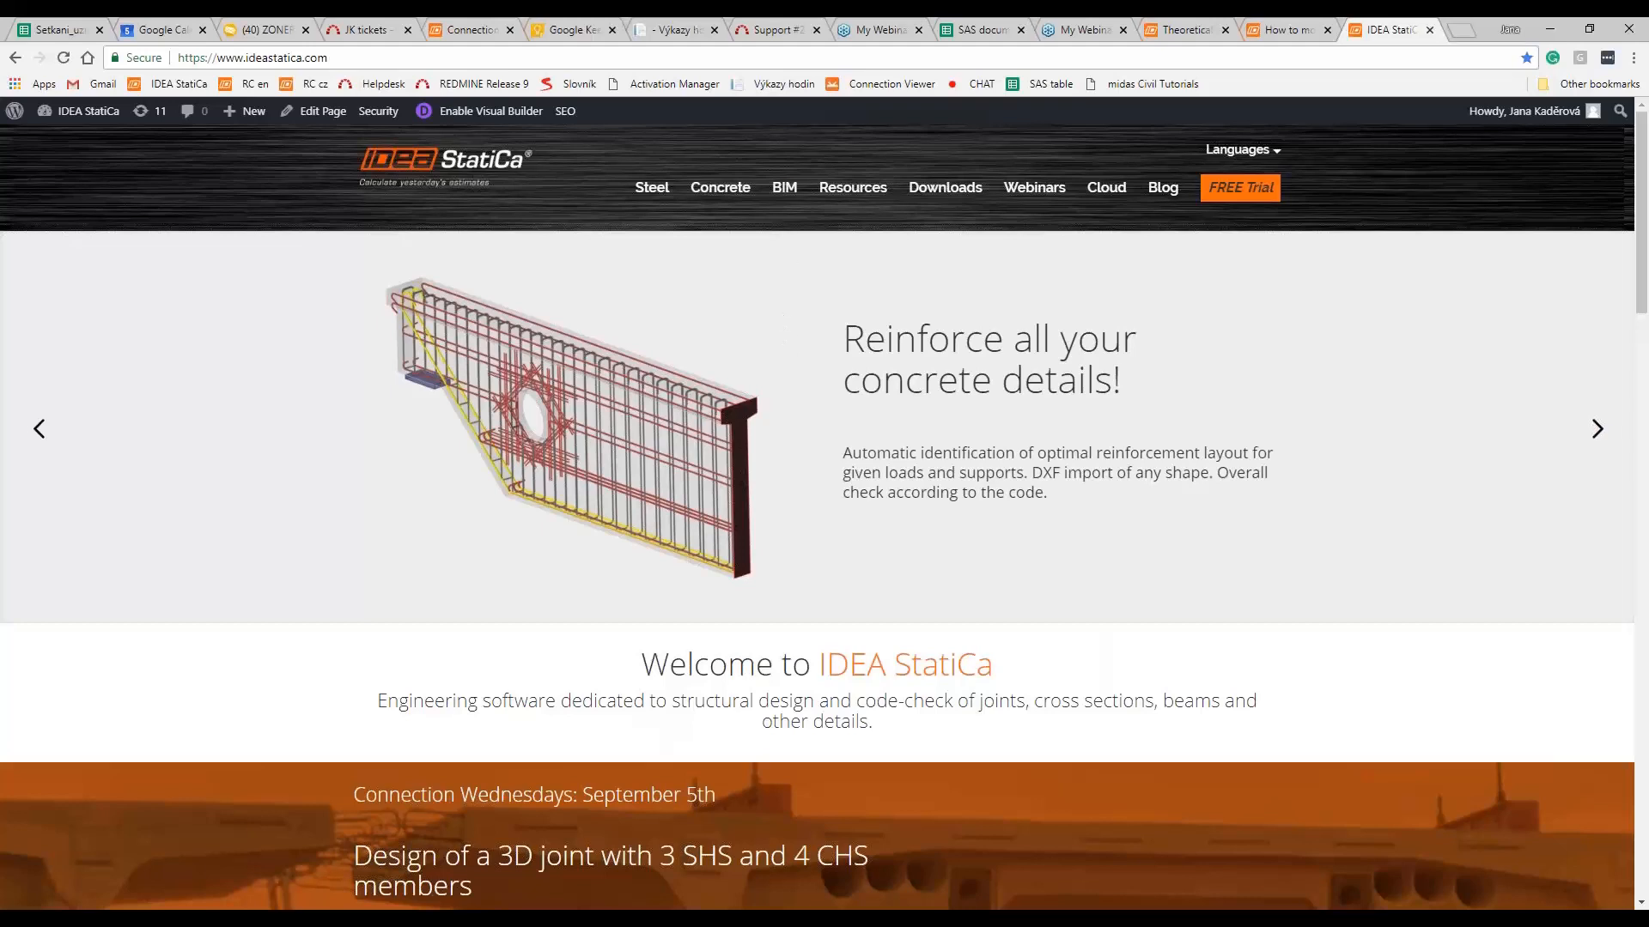
left_click(852, 187)
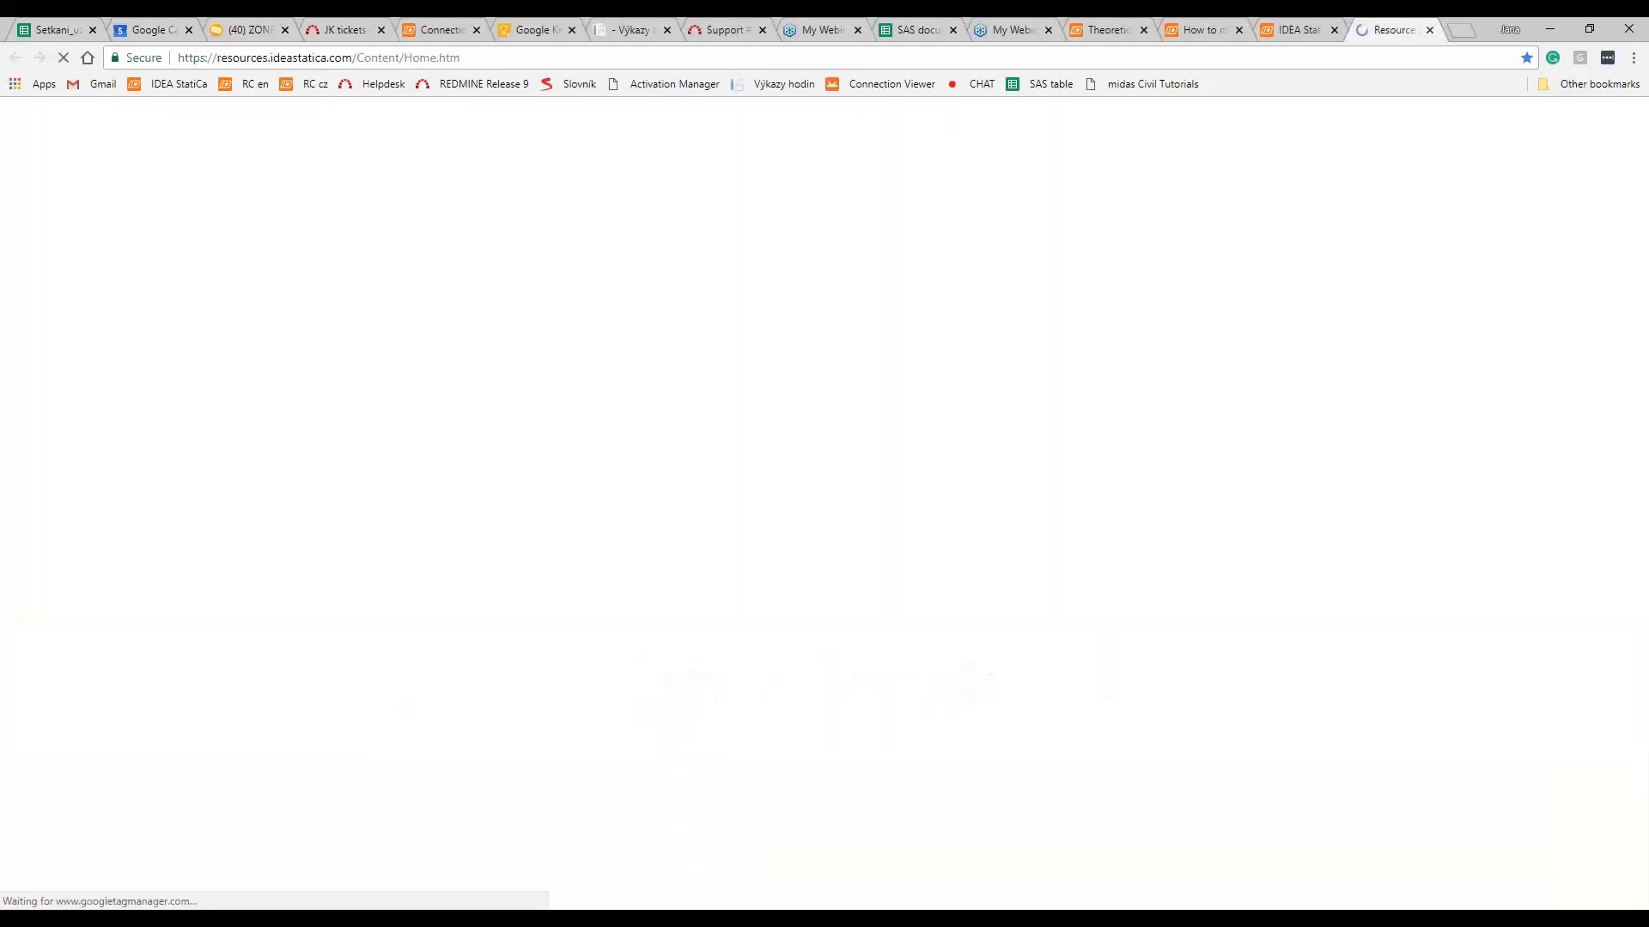
mouse_move(912, 159)
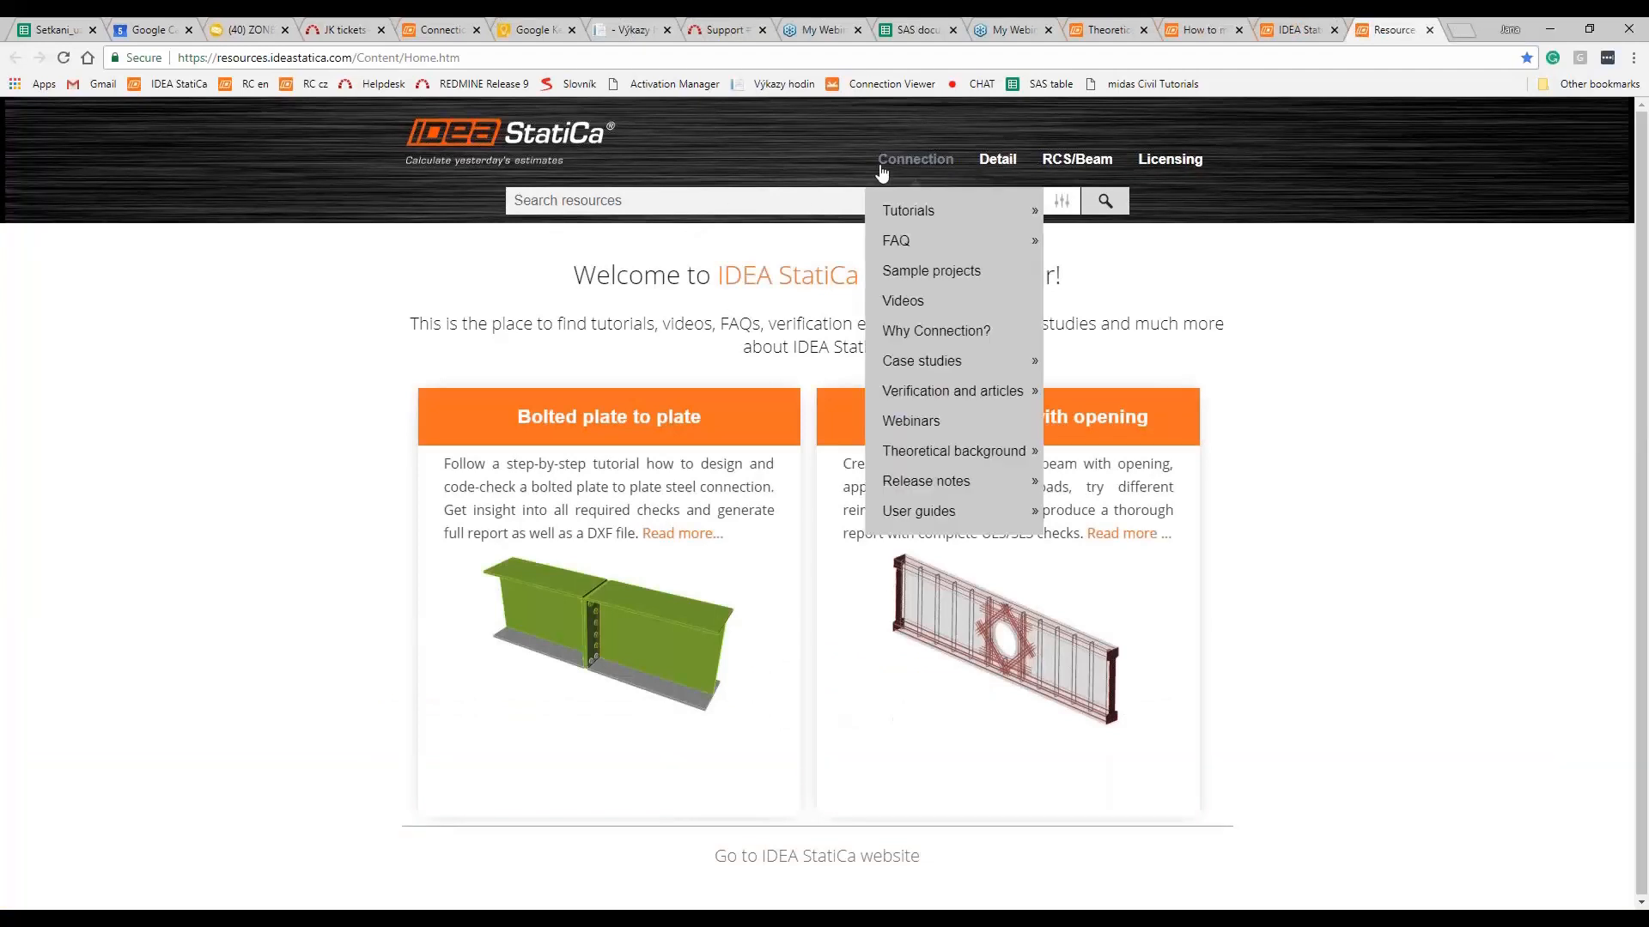
mouse_move(901, 249)
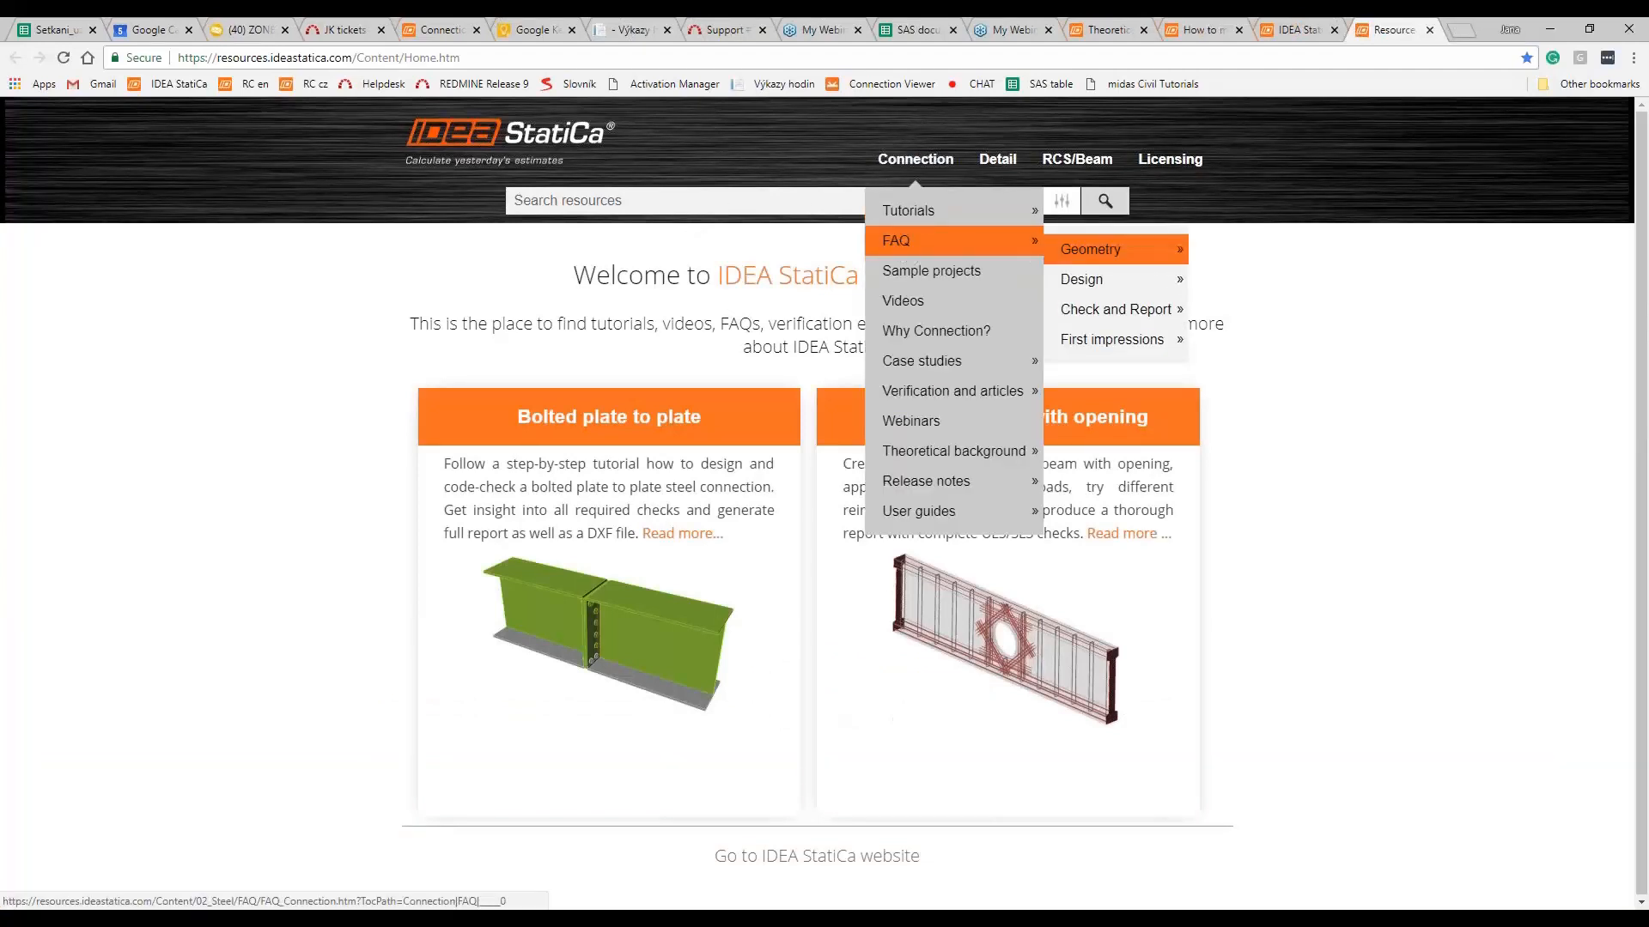
mouse_move(1121, 255)
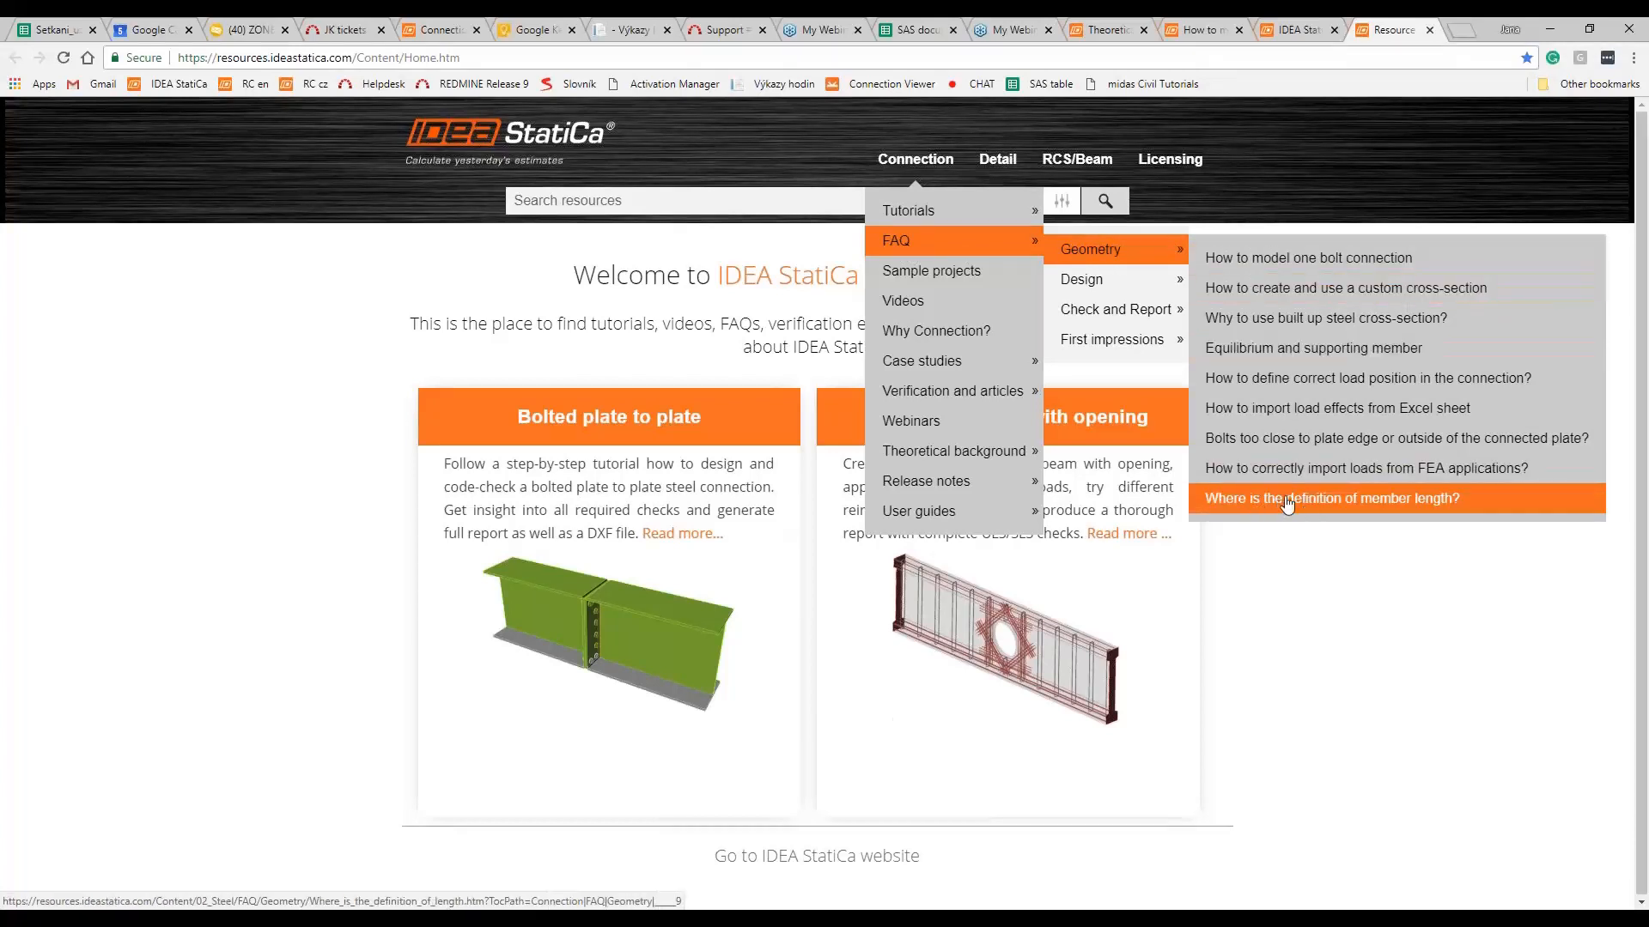
left_click(1350, 511)
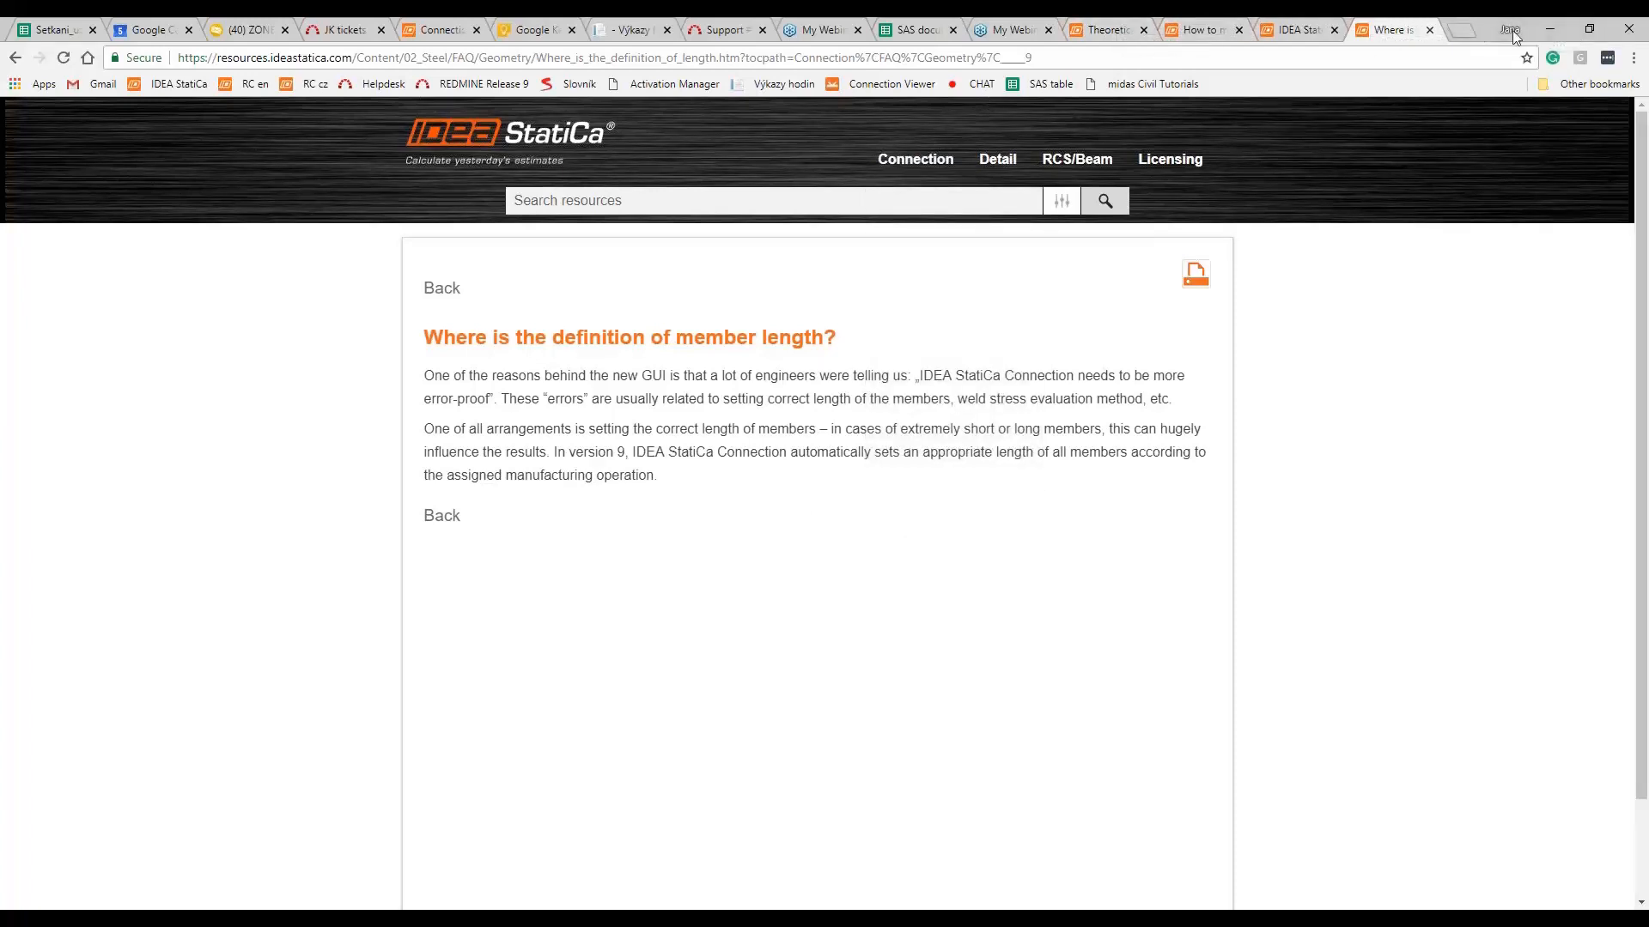
- Minimize the browser and switch to the CW 2018-09-05.pptx presentation in PowerPoint
left_click(1550, 31)
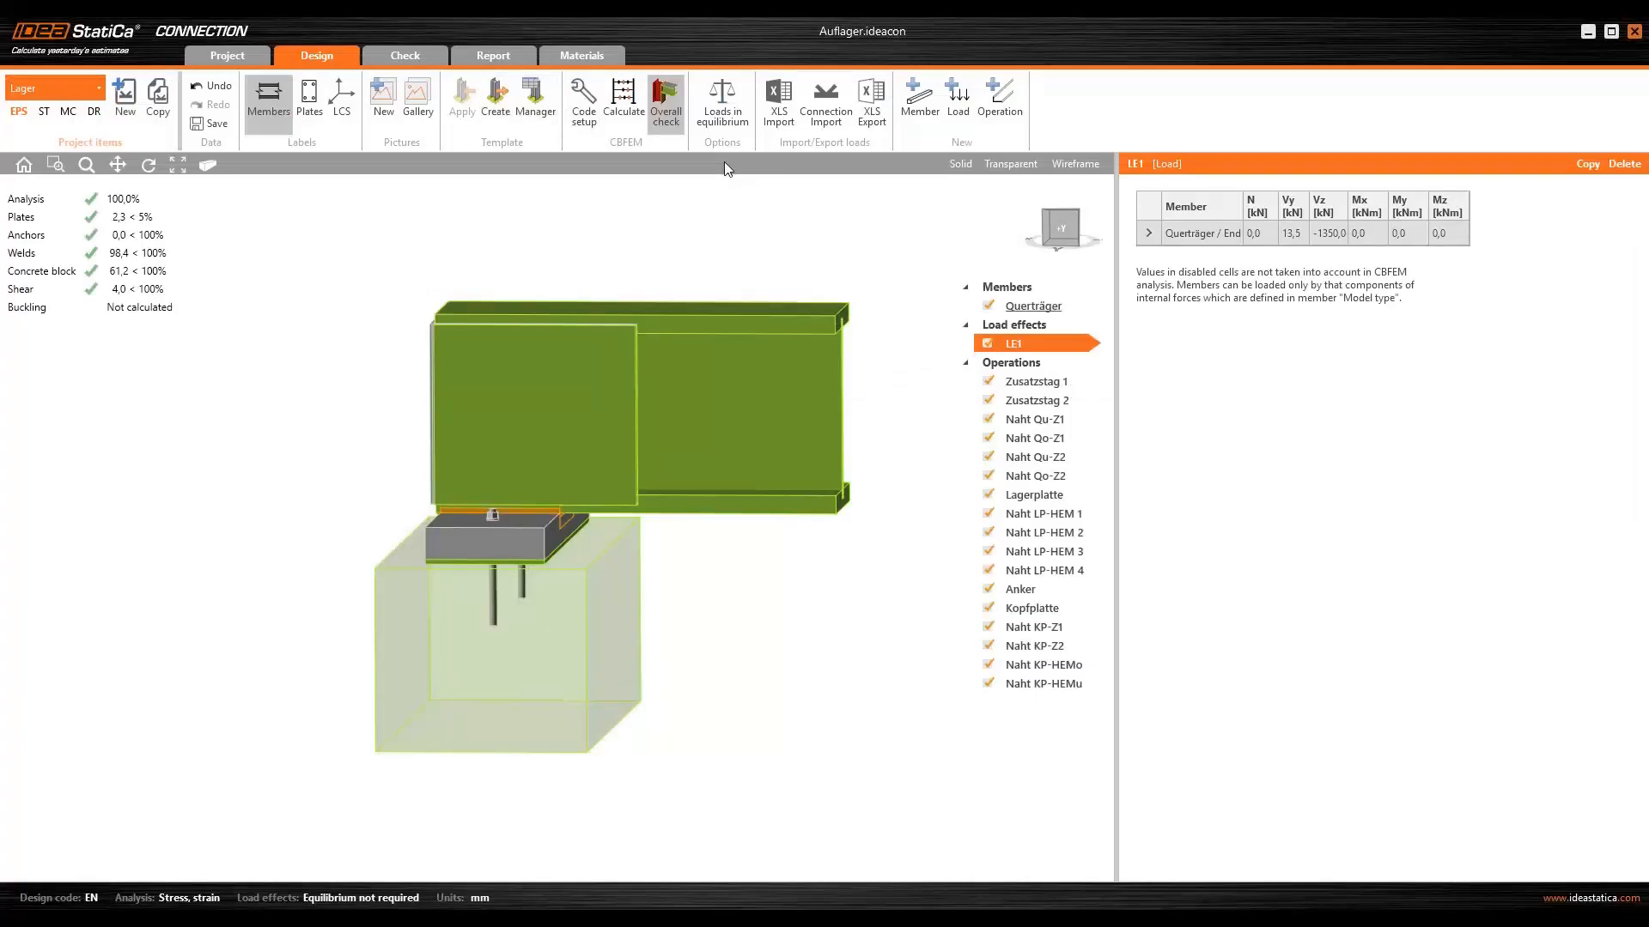
mouse_move(358, 919)
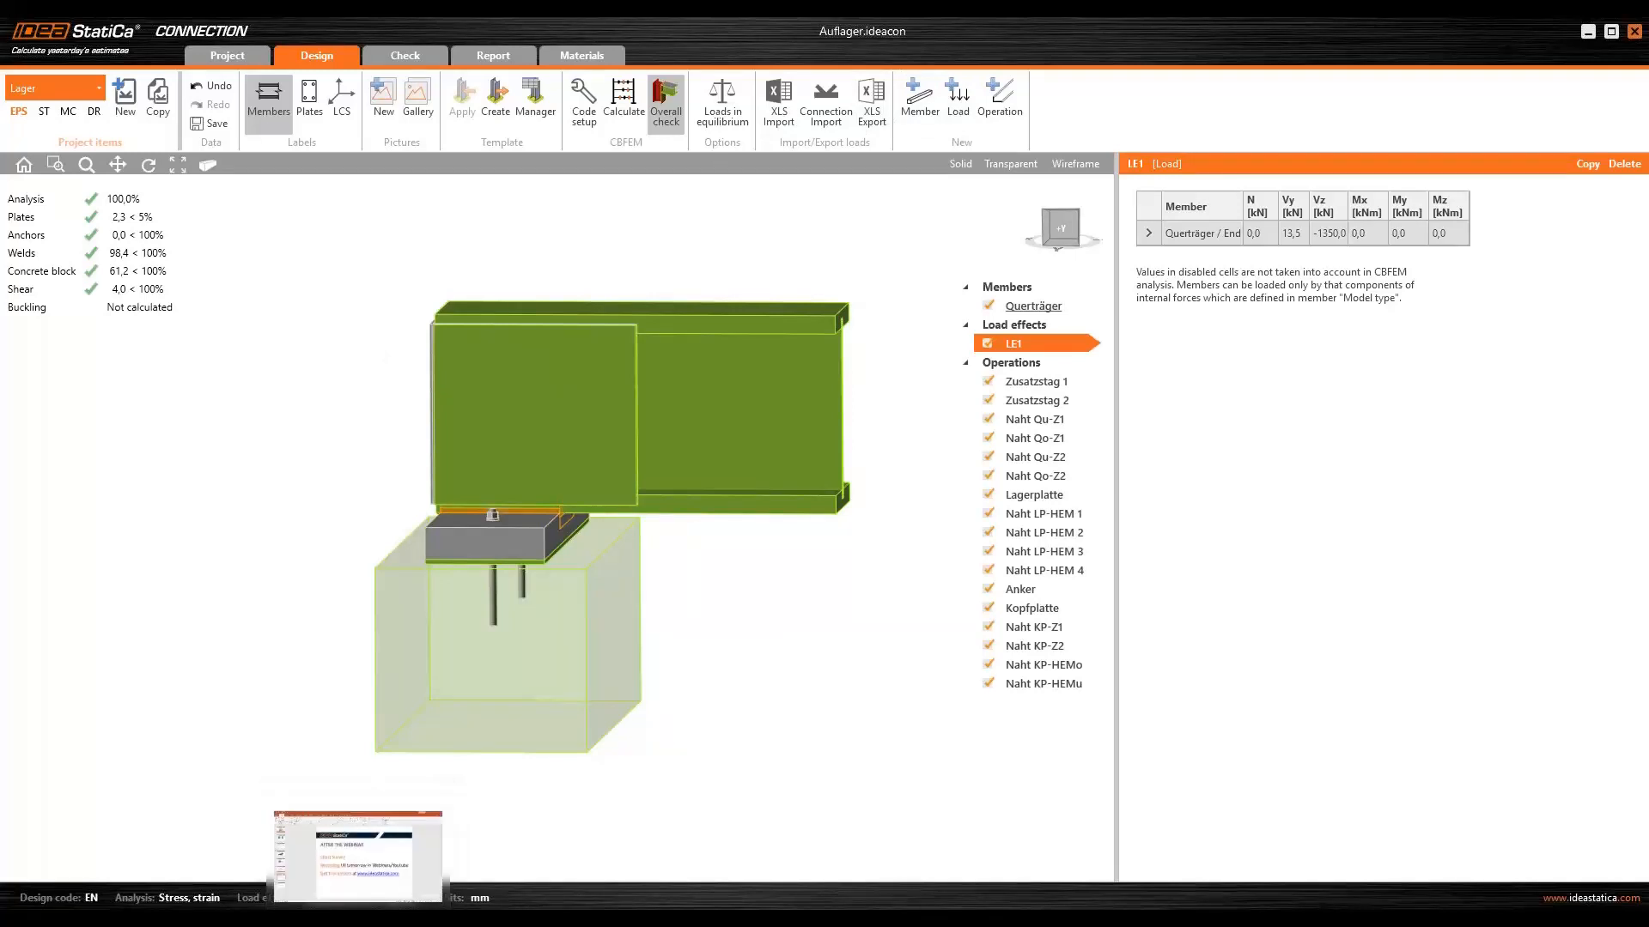
left_click(371, 910)
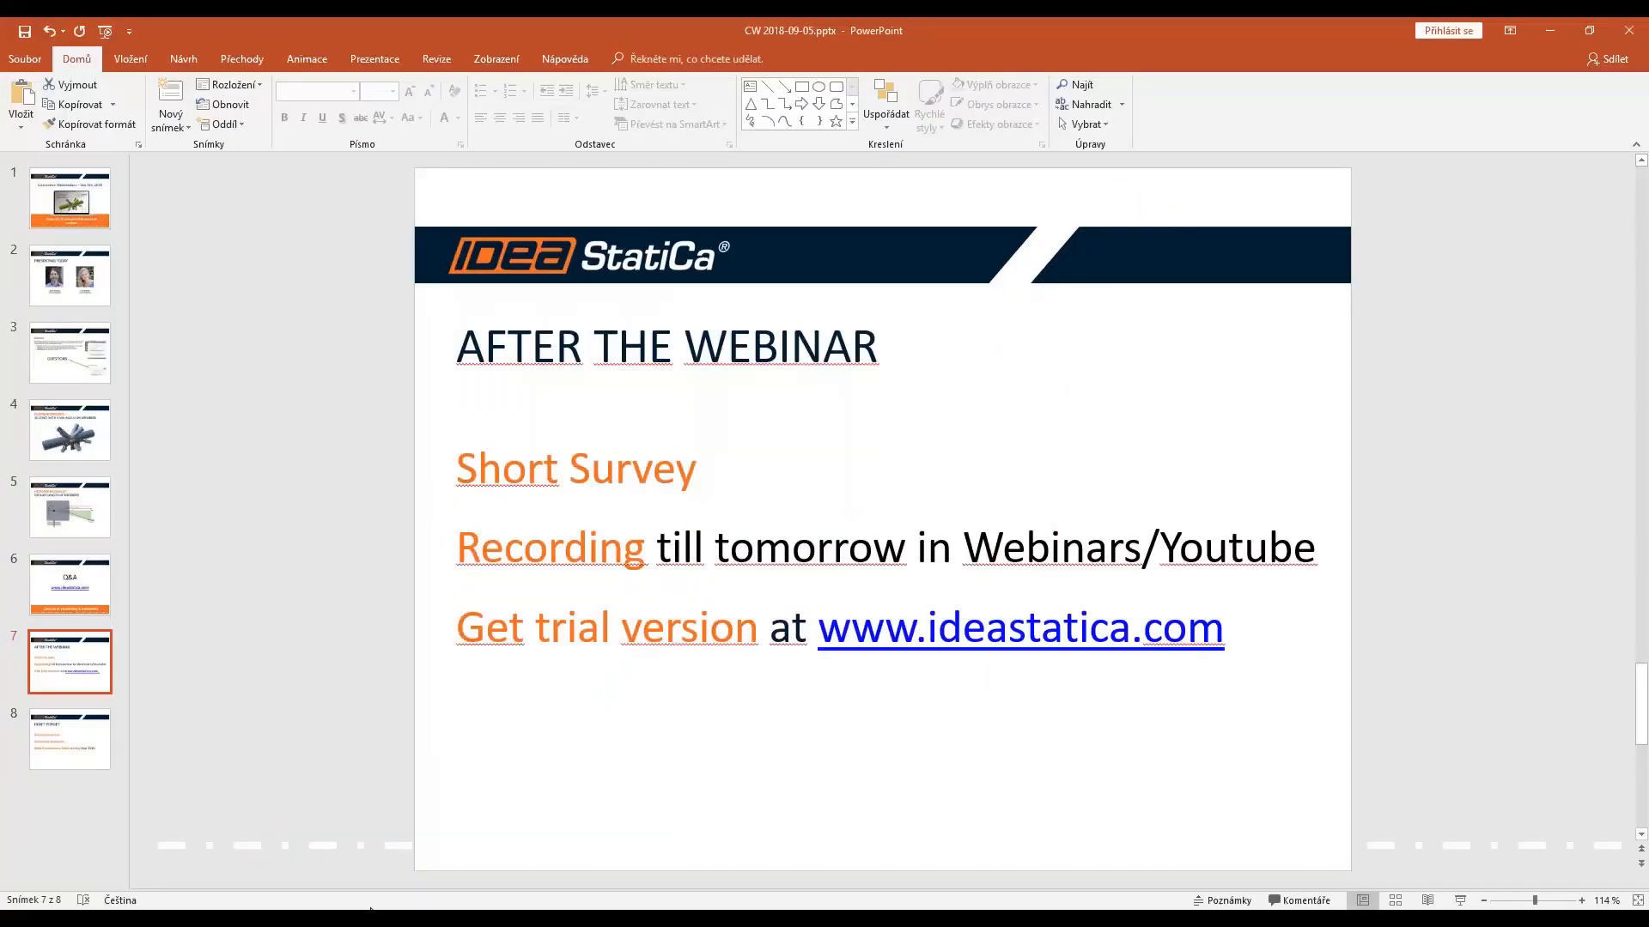